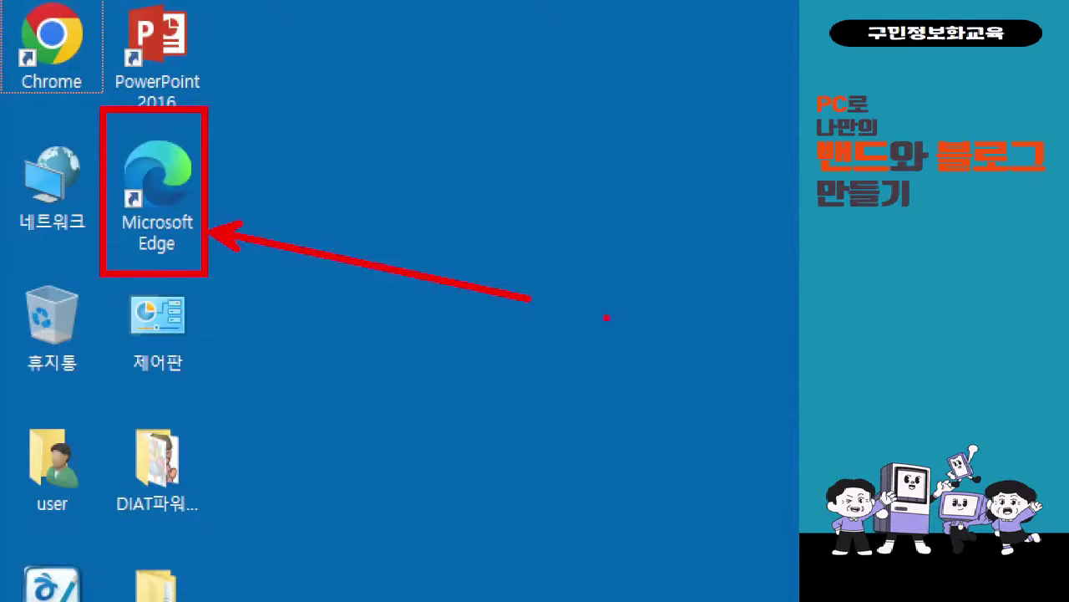
# - Launch Microsoft Edge and close the Windows Update settings window that popped up
pyautogui.doubleClick(180, 205)
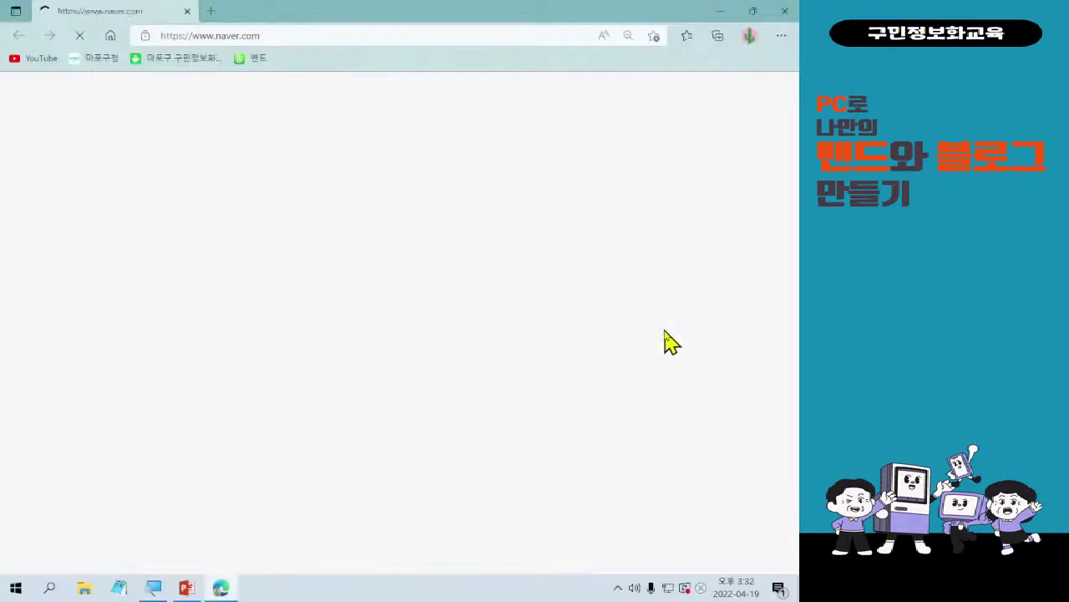
pyautogui.click(689, 593)
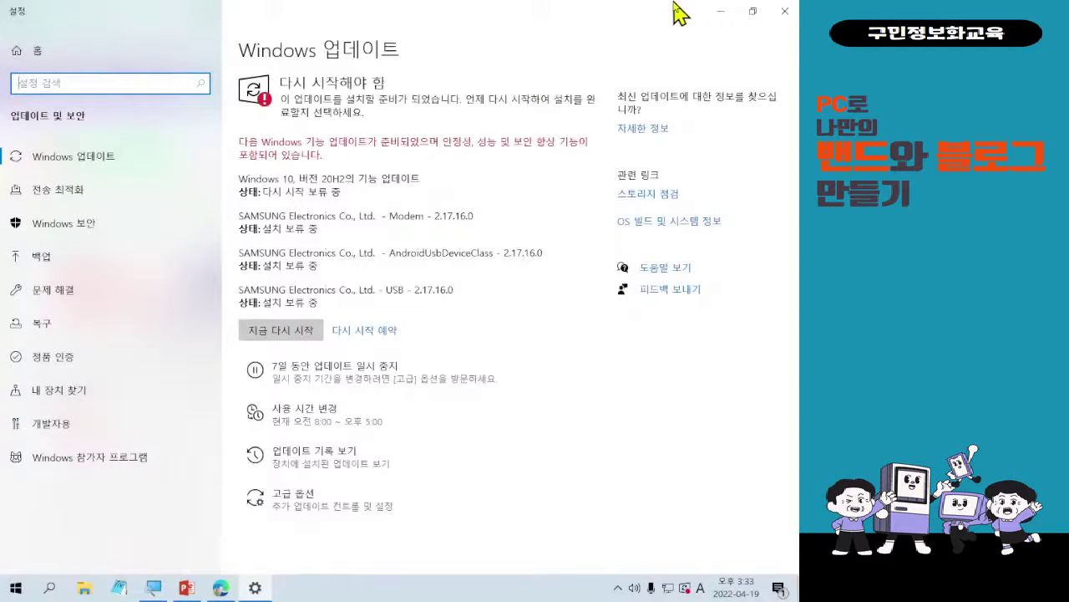
pyautogui.click(723, 13)
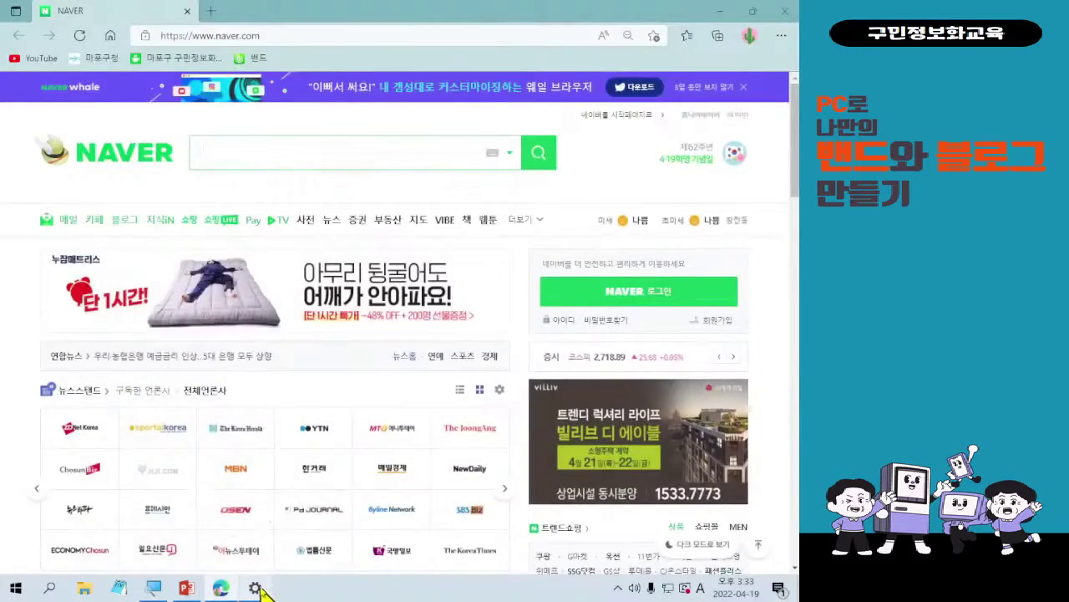
pyautogui.click(255, 587)
pyautogui.click(775, 18)
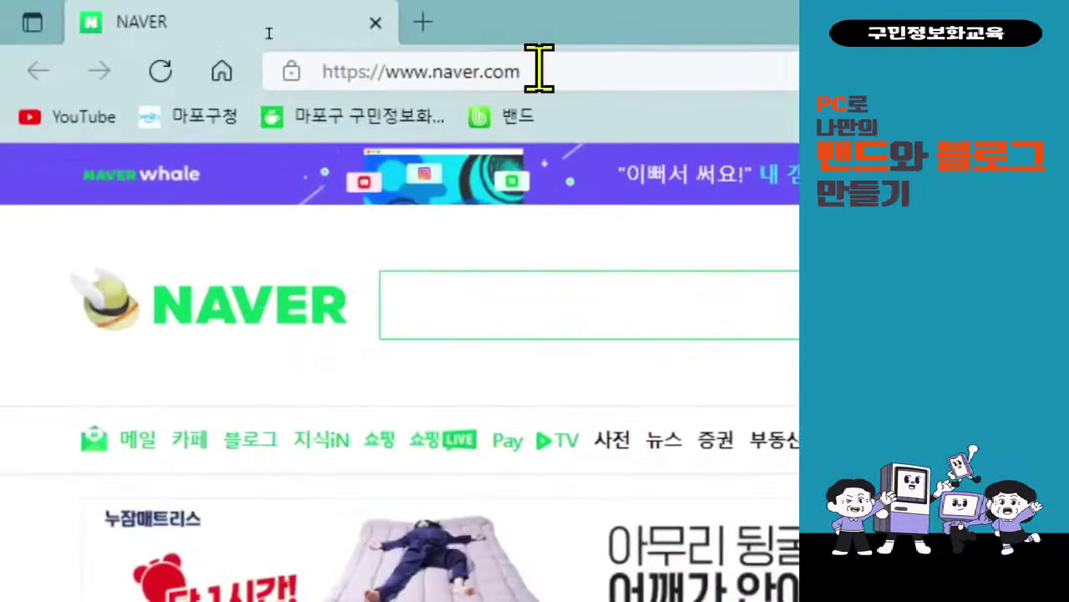
pyautogui.click(367, 55)
pyautogui.press('BackSpace')
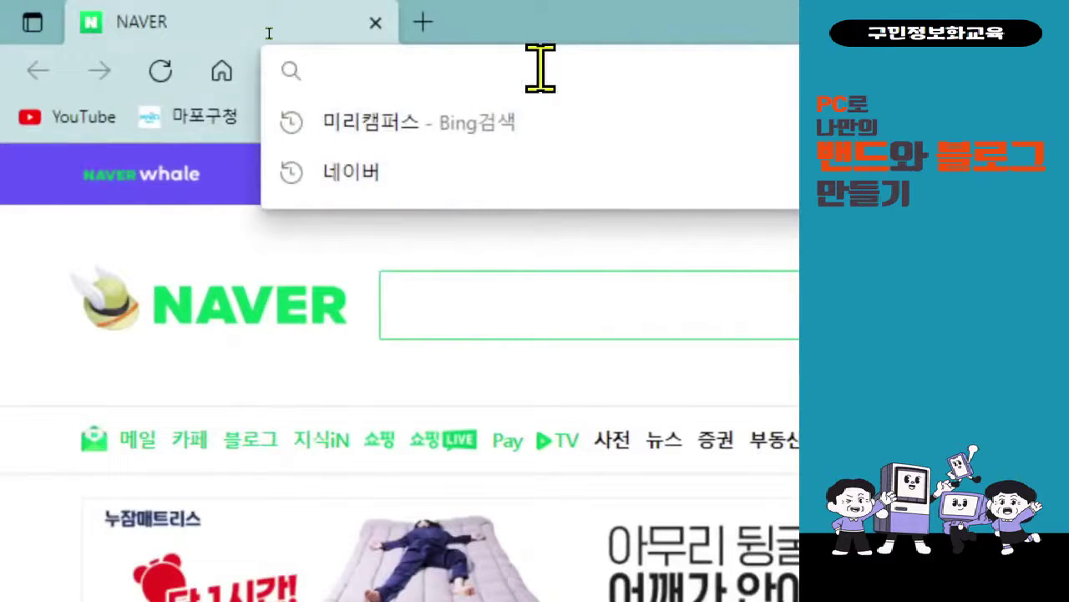
pyautogui.write('www')
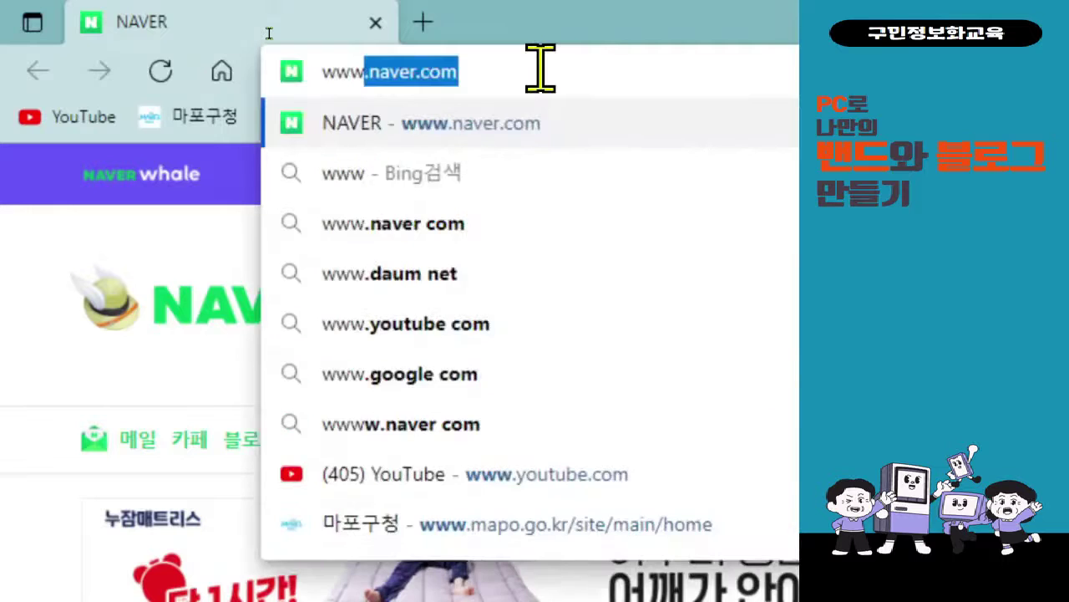
pyautogui.write('.naver.com')
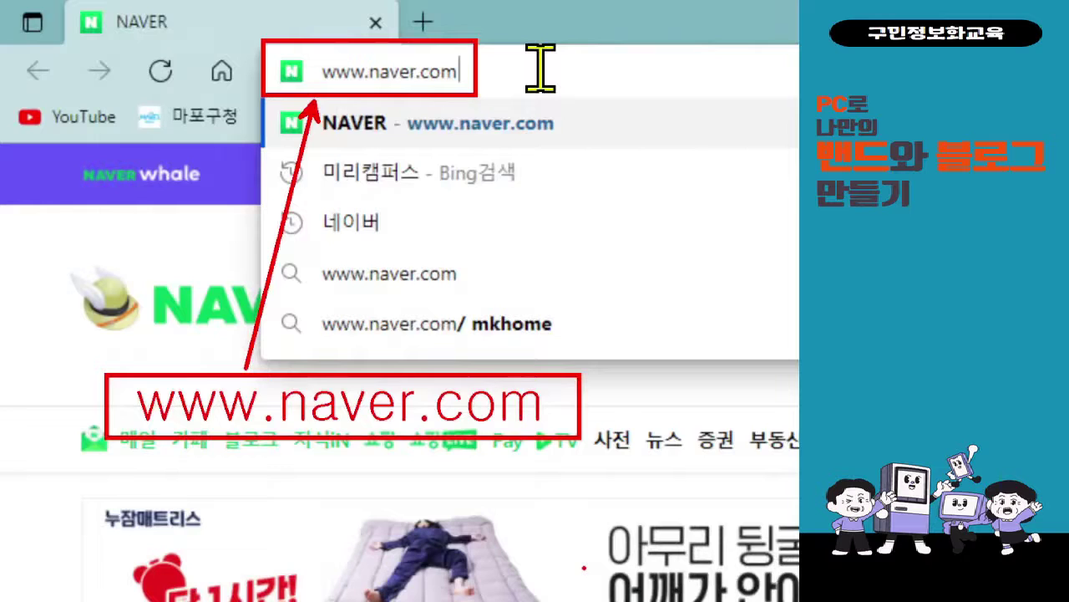
pyautogui.press('Return')
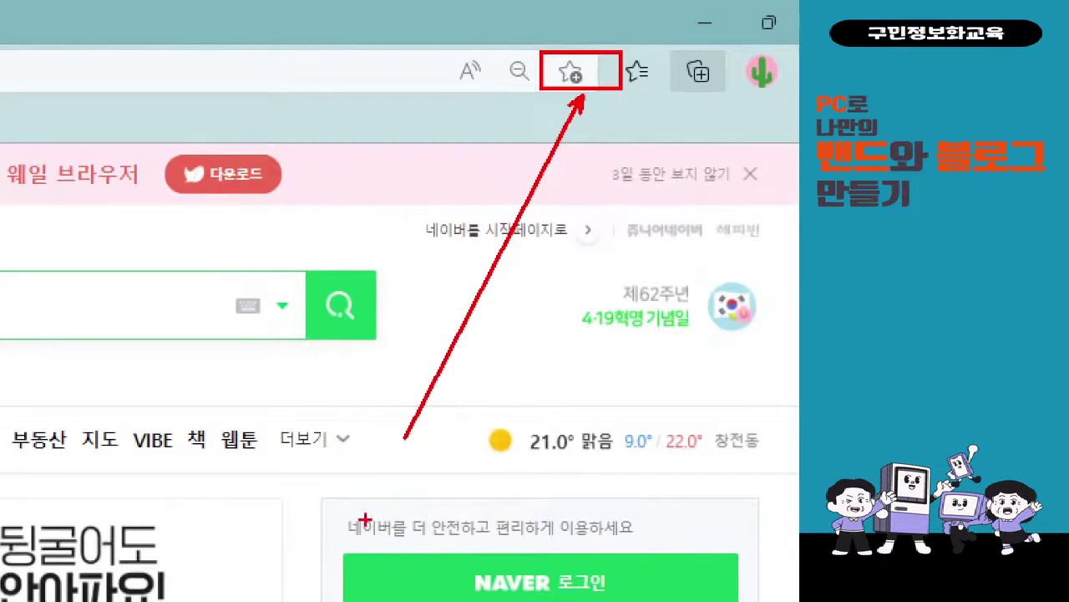
# - Handwrite a red '추가' annotation on the screen
pyautogui.moveTo(283, 383)
pyautogui.mouseDown()
pyautogui.moveTo(304, 471)
pyautogui.moveTo(355, 474)
pyautogui.mouseUp()
pyautogui.moveTo(255, 481); pyautogui.dragTo(358, 481)
pyautogui.moveTo(343, 487); pyautogui.dragTo(345, 524)
pyautogui.moveTo(351, 438); pyautogui.dragTo(380, 483)
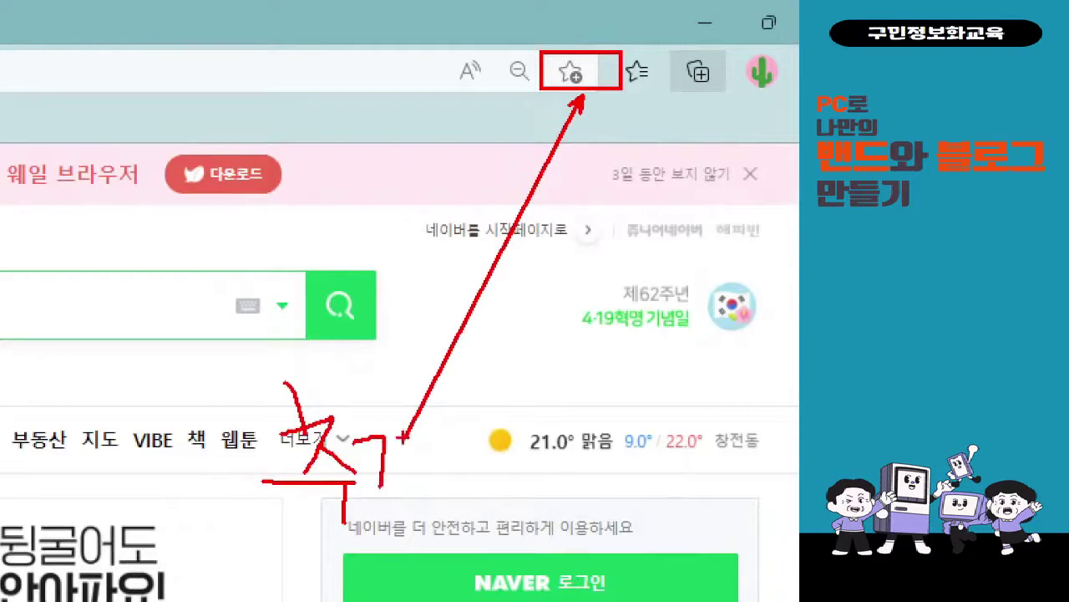
pyautogui.moveTo(405, 435)
pyautogui.mouseDown()
pyautogui.moveTo(402, 487)
pyautogui.moveTo(447, 453)
pyautogui.mouseUp()
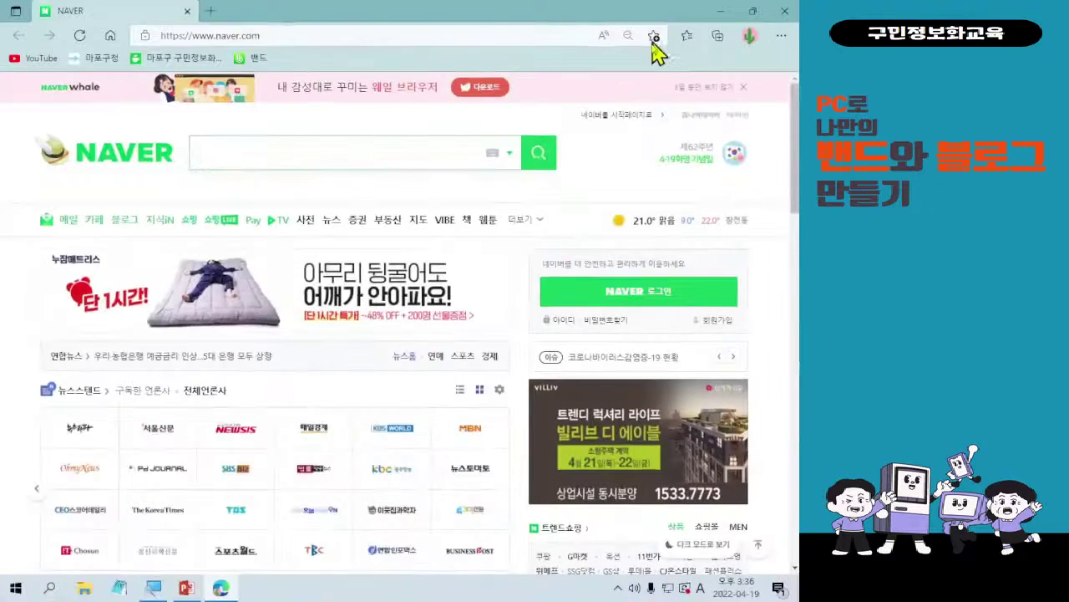
# - Add the Naver page to favorites as NAVER, marking the confirmation dialog
pyautogui.click(570, 72)
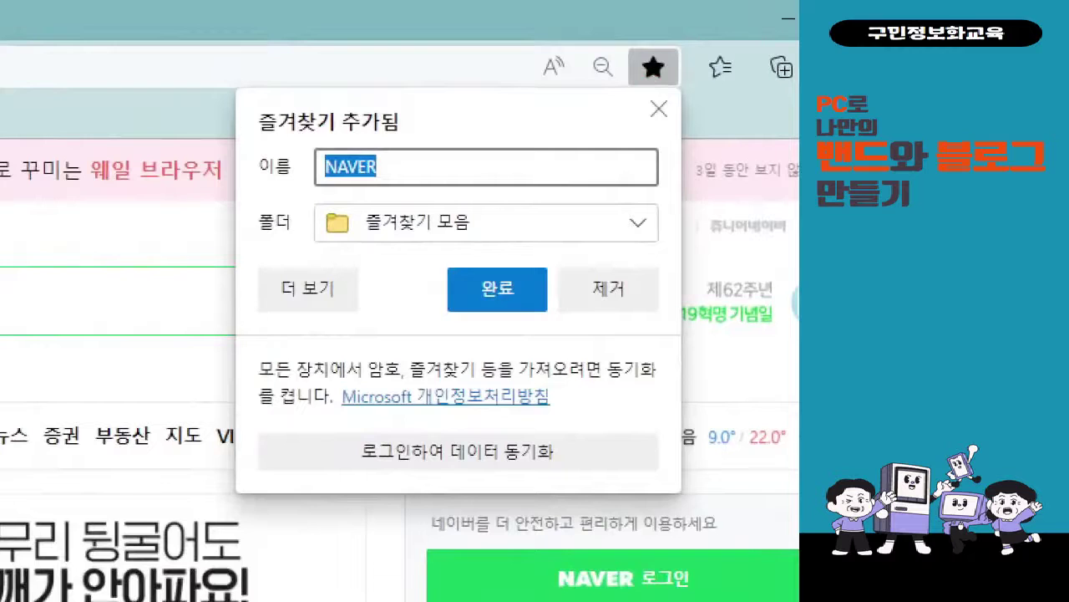
pyautogui.moveTo(429, 259)
pyautogui.mouseDown()
pyautogui.moveTo(544, 331)
pyautogui.moveTo(563, 321)
pyautogui.mouseUp()
pyautogui.moveTo(508, 243); pyautogui.dragTo(553, 199)
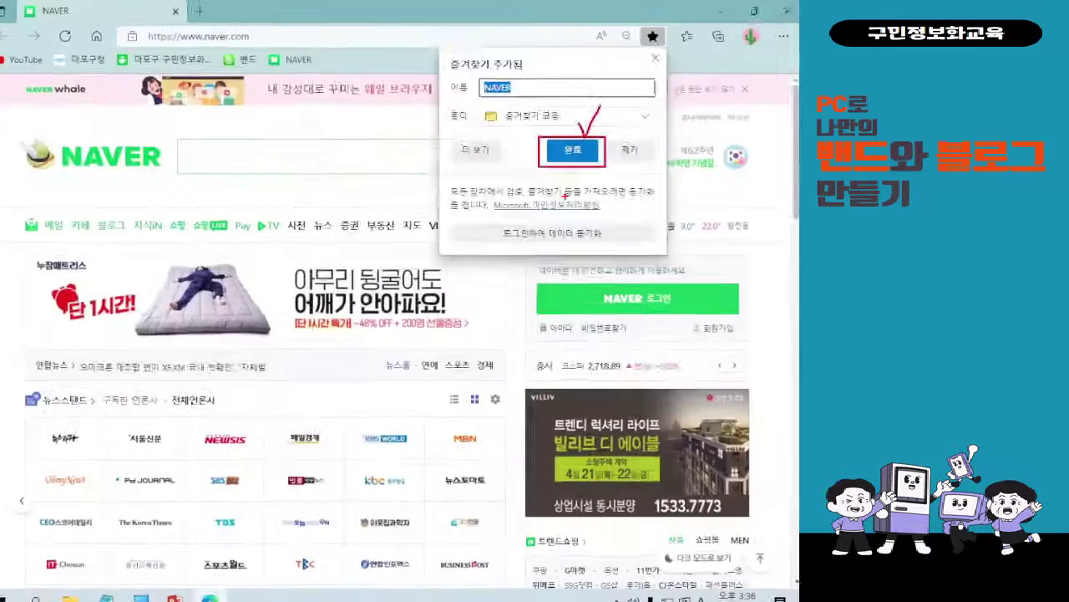
pyautogui.click(497, 288)
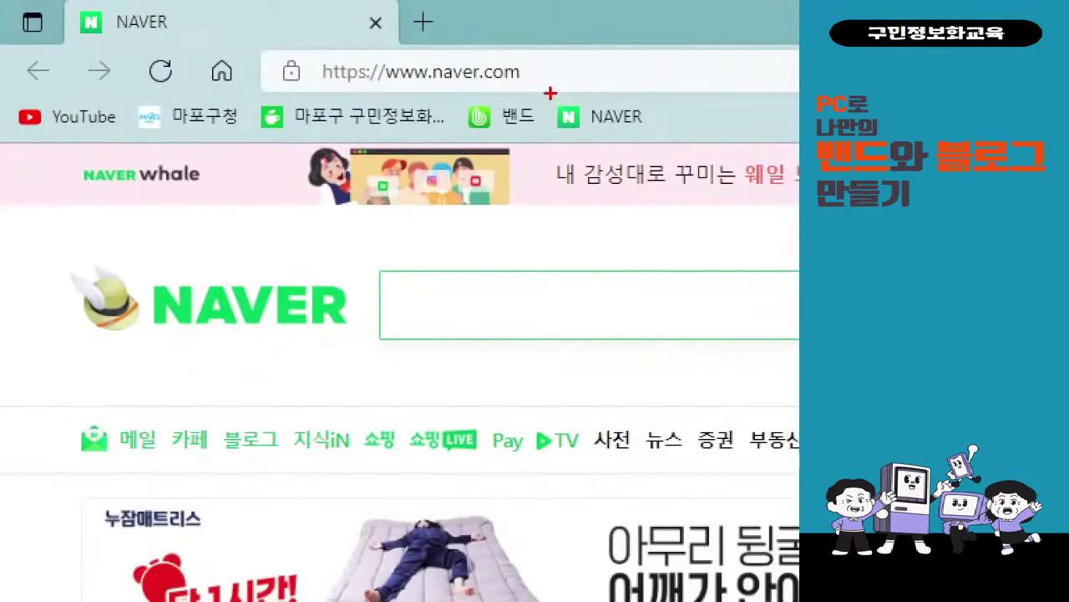
pyautogui.moveTo(548, 85)
pyautogui.mouseDown()
pyautogui.moveTo(686, 150)
pyautogui.moveTo(543, 409)
pyautogui.mouseUp()
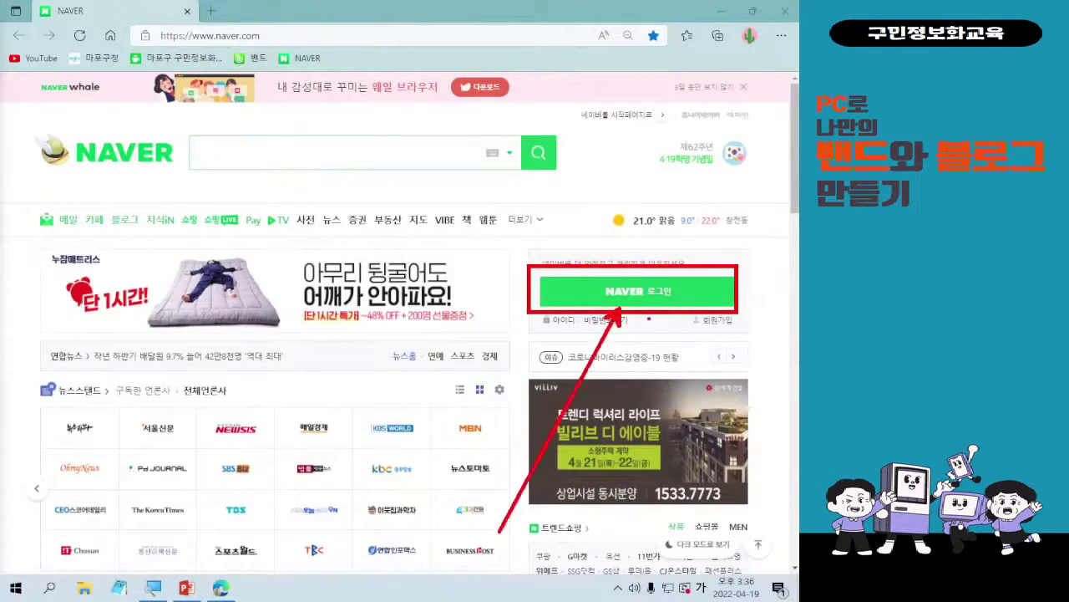
pyautogui.click(659, 303)
# - Sign in to Naver with the account ID and password
pyautogui.click(671, 297)
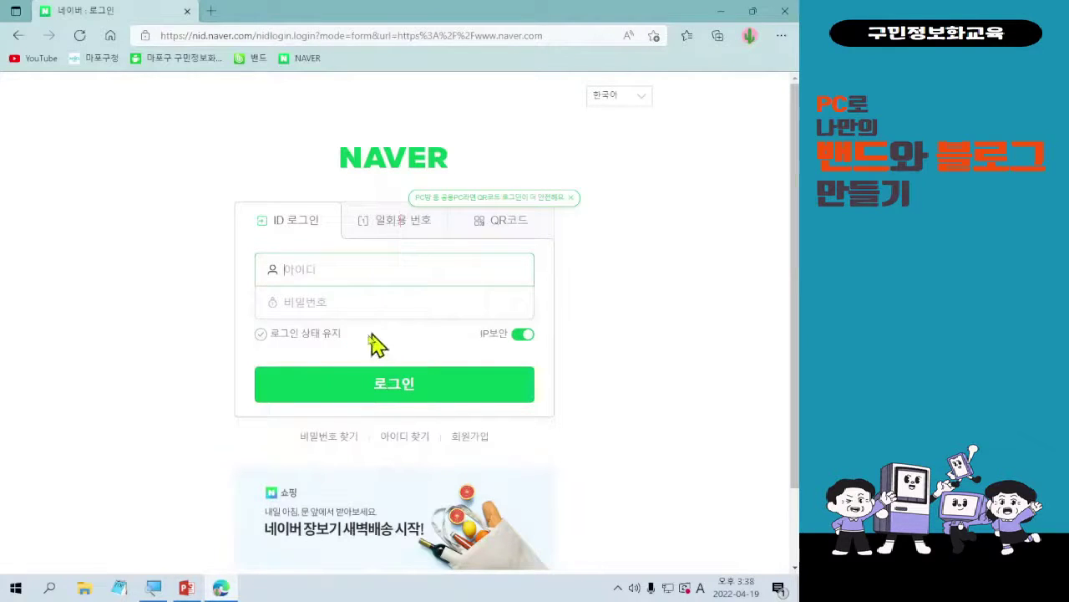
pyautogui.write('hane995')
pyautogui.press('Tab')
pyautogui.write('•••••')
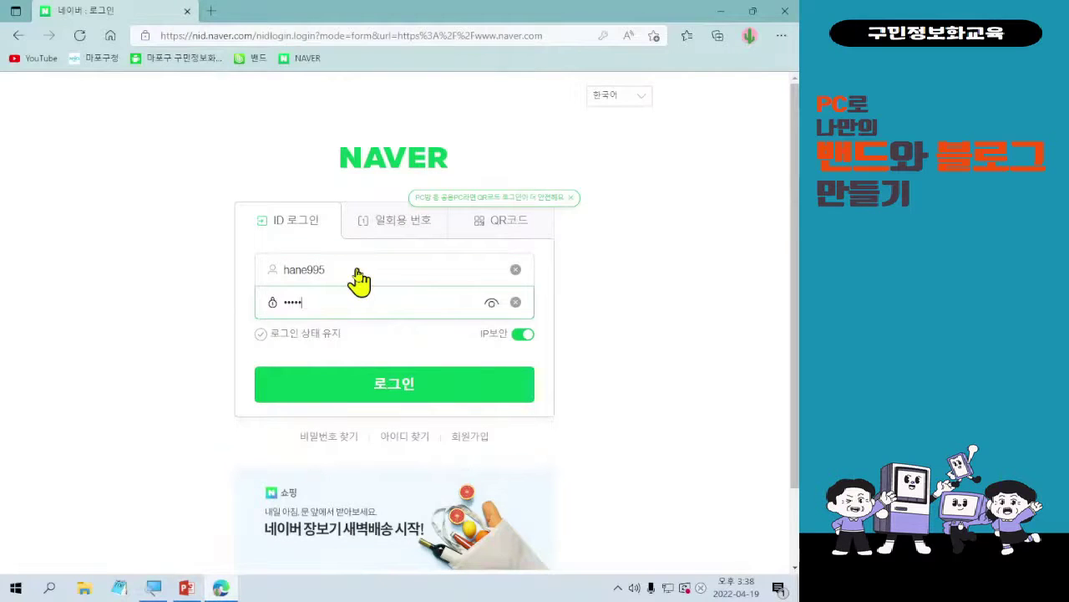
pyautogui.write('•••••')
pyautogui.click(350, 385)
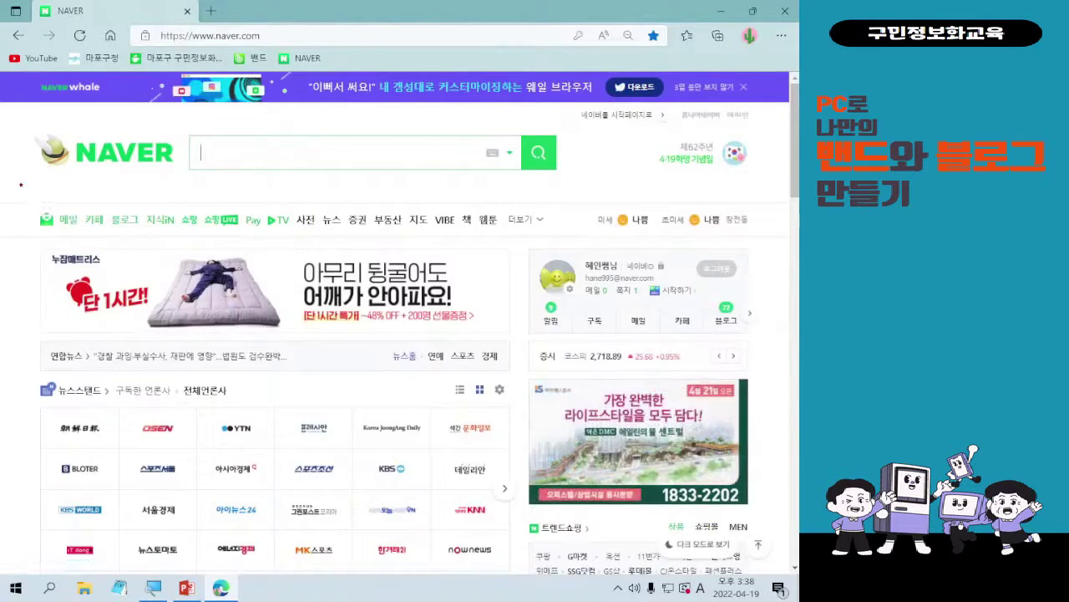
# - Annotate the Naver service menu, zoom in, and mark the 블로그 service with a box and check
pyautogui.moveTo(38, 208)
pyautogui.mouseDown()
pyautogui.moveTo(430, 247)
pyautogui.moveTo(578, 234)
pyautogui.mouseUp()
pyautogui.moveTo(340, 226); pyautogui.dragTo(344, 555)
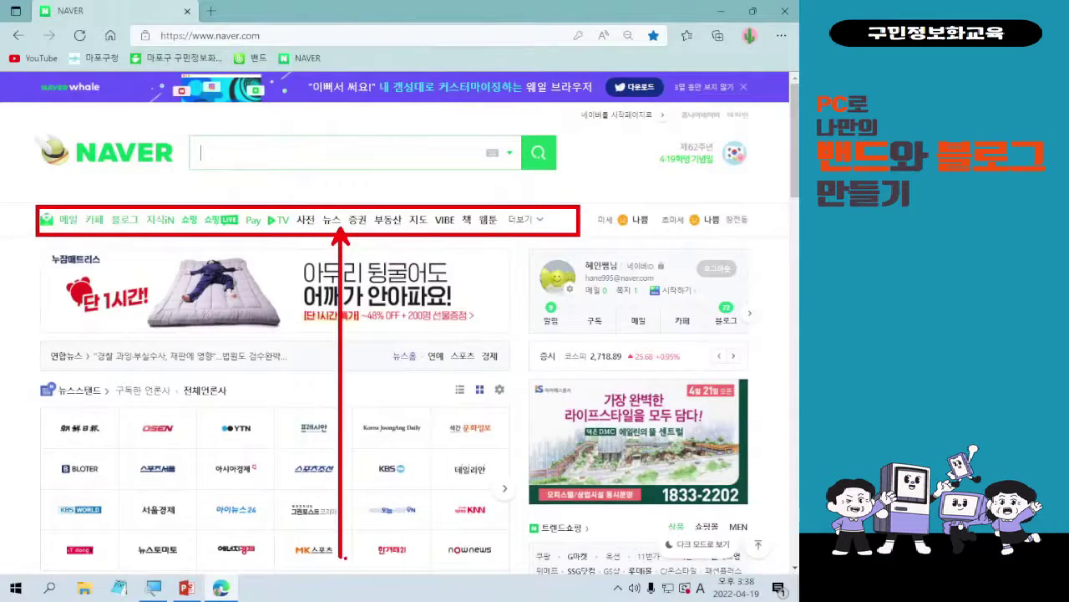
pyautogui.press('Escape')
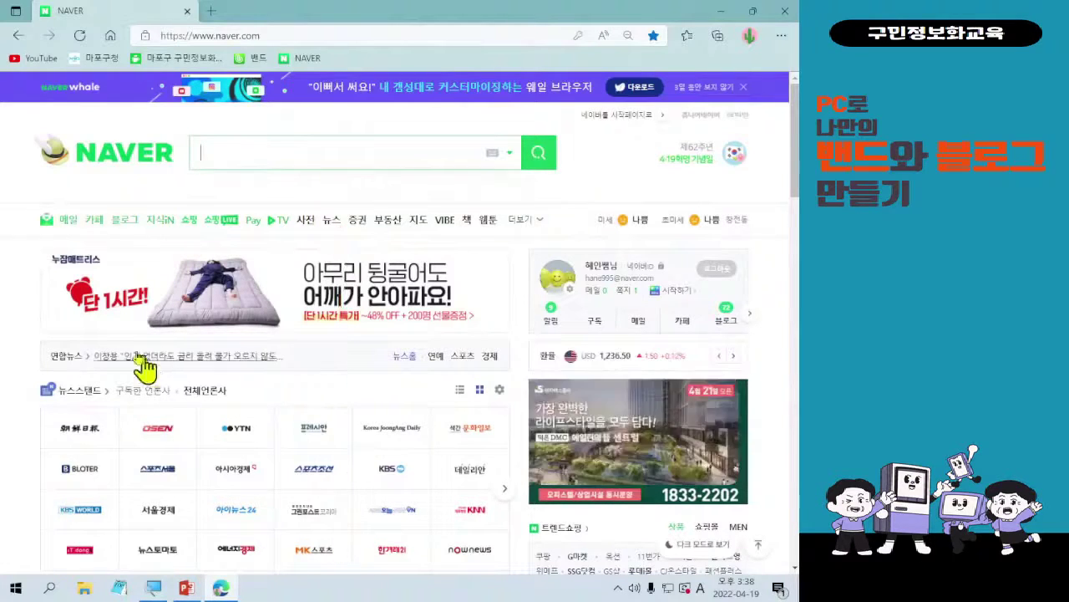
pyautogui.hotkey('ctrl', '1')
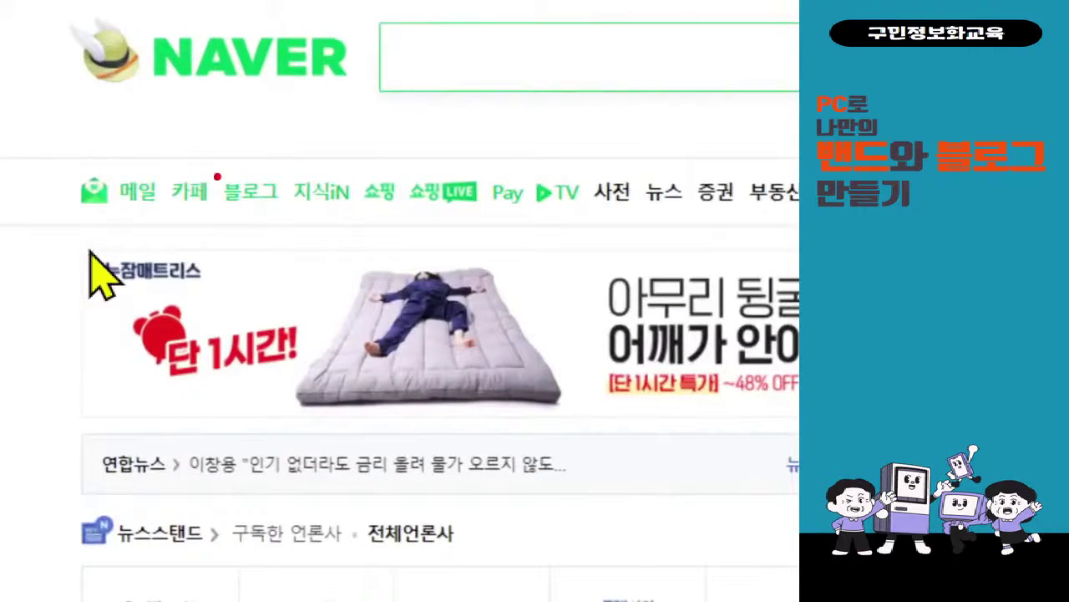
pyautogui.moveTo(201, 161); pyautogui.dragTo(292, 227)
pyautogui.moveTo(294, 148)
pyautogui.mouseDown()
pyautogui.moveTo(307, 171)
pyautogui.moveTo(322, 147)
pyautogui.mouseUp()
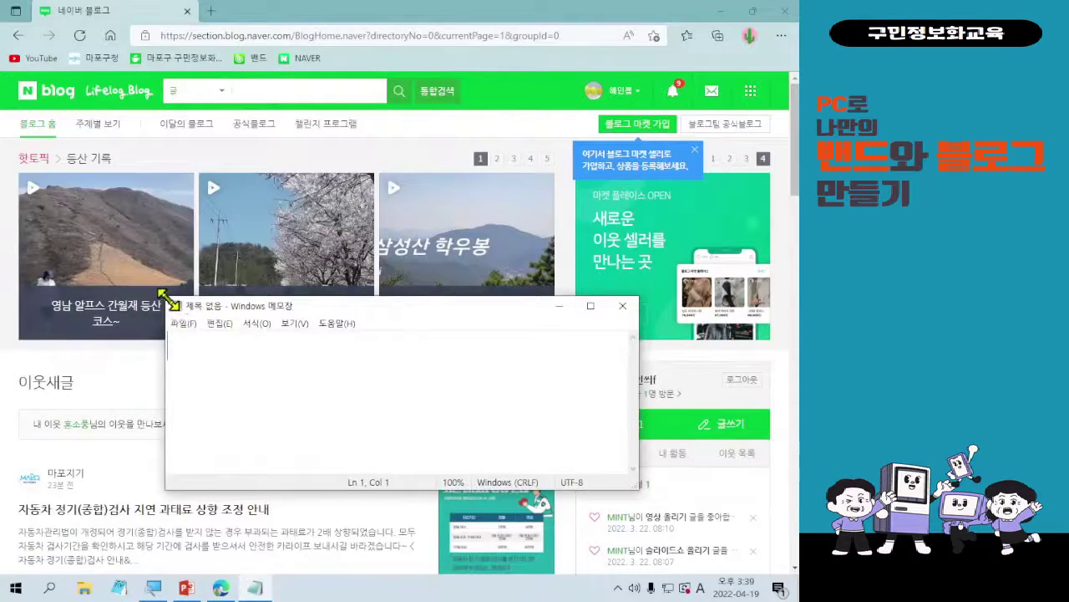
# - Type '아이디 당 1개 블로그 개설' in Notepad, with '1인당 2개의 아이디 가입 가능' on a line above
pyautogui.moveTo(167, 301); pyautogui.dragTo(111, 74)
pyautogui.scroll(3, 275, 241)
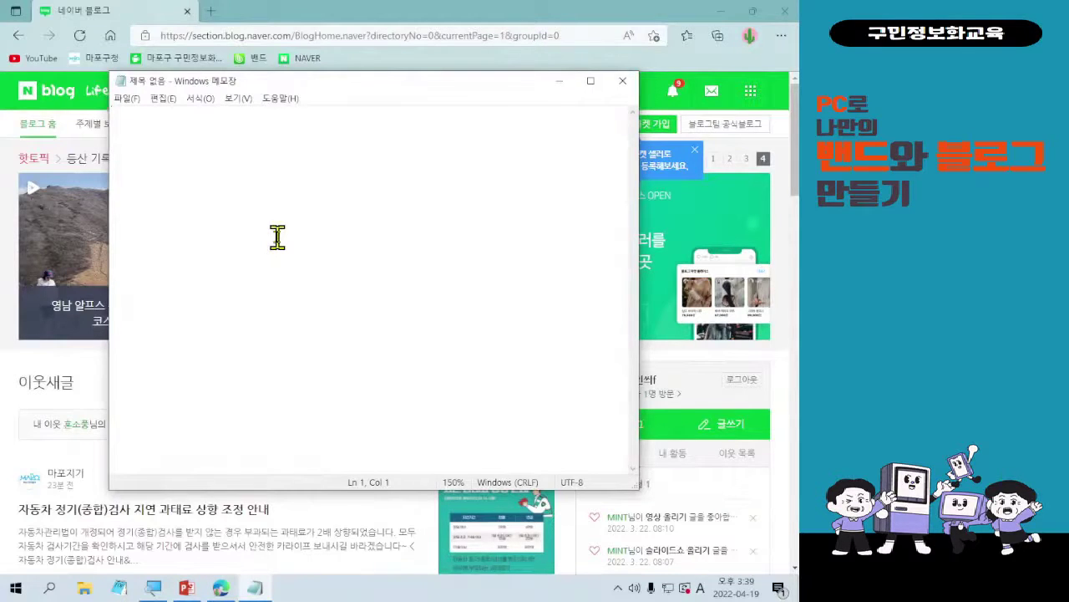
pyautogui.write('d,')
pyautogui.press('BackSpace')
pyautogui.press('BackSpace')
pyautogui.press('Hangul')
pyautogui.write('아이')
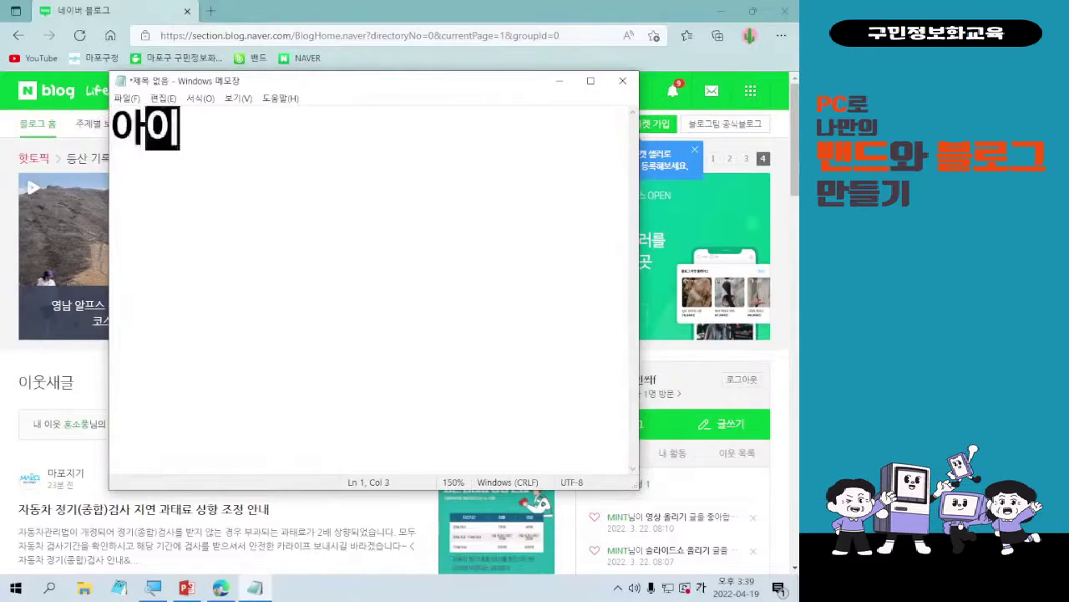
pyautogui.write('디 당 1')
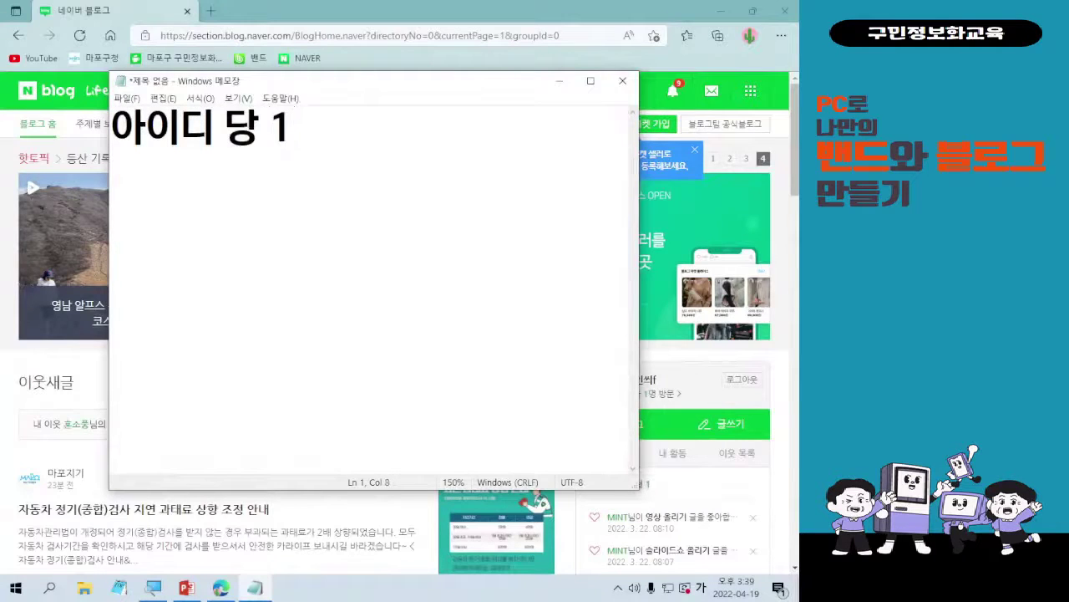
pyautogui.write('개 블로그 개')
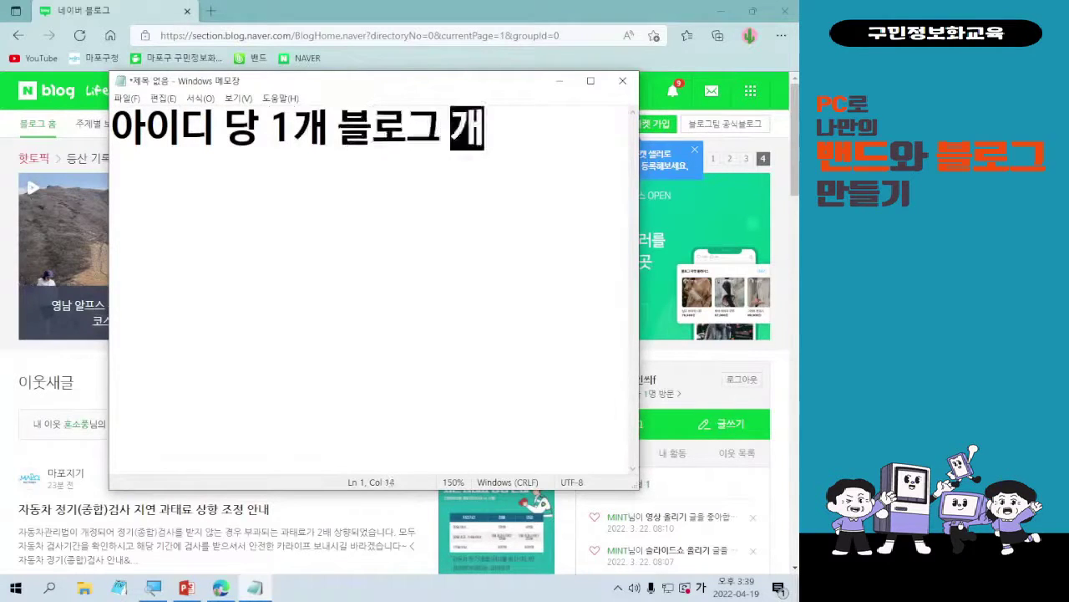
pyautogui.write('설')
pyautogui.press('Home')
pyautogui.press('Return')
pyautogui.press('Return')
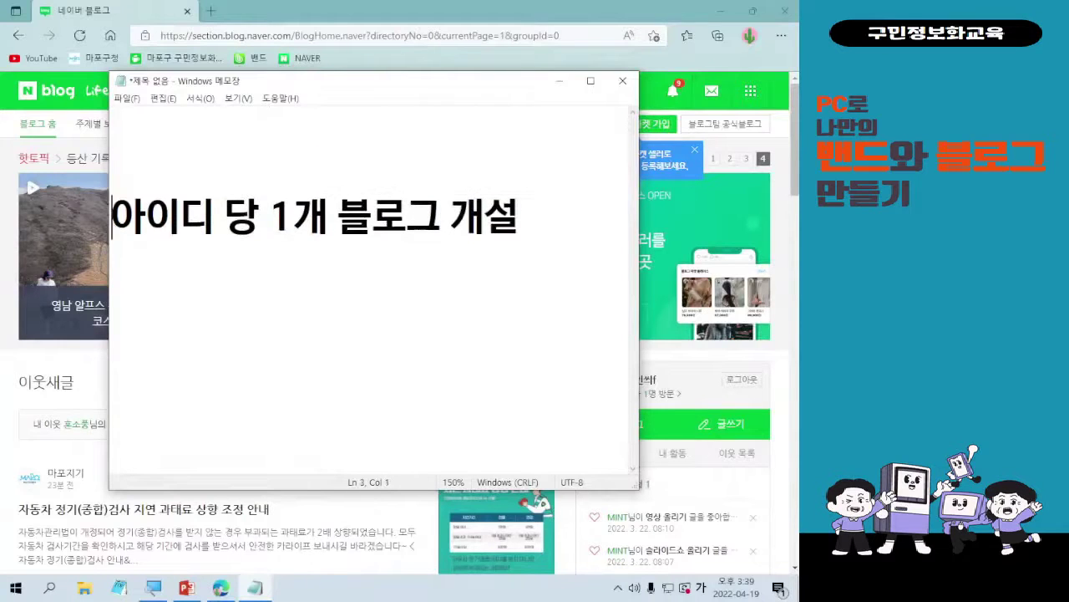
pyautogui.press('Up')
pyautogui.press('Up')
pyautogui.write('1인당 2개')
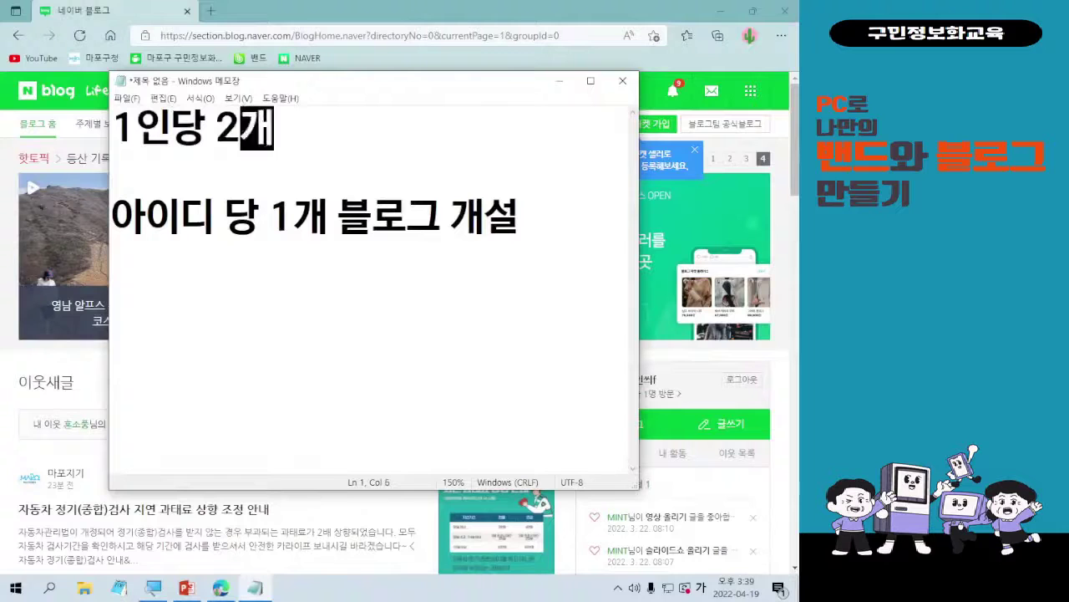
pyautogui.write('의 아이디 ')
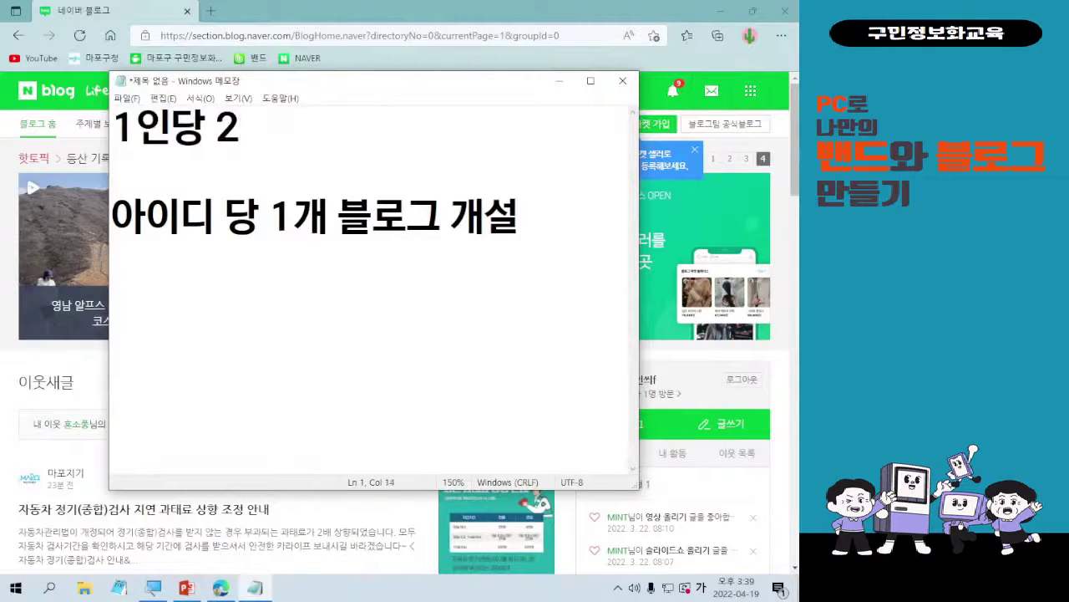
pyautogui.write('가입 가능')
# - Add a leading dash to both note lines
pyautogui.press('Down')
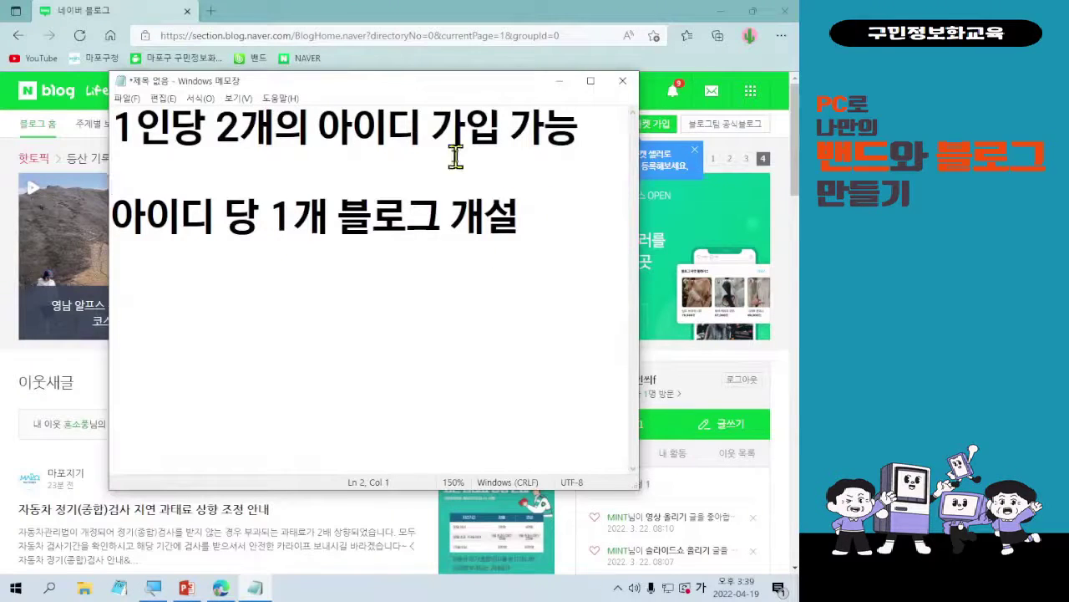
pyautogui.press('Up')
pyautogui.write('-')
pyautogui.press('Down')
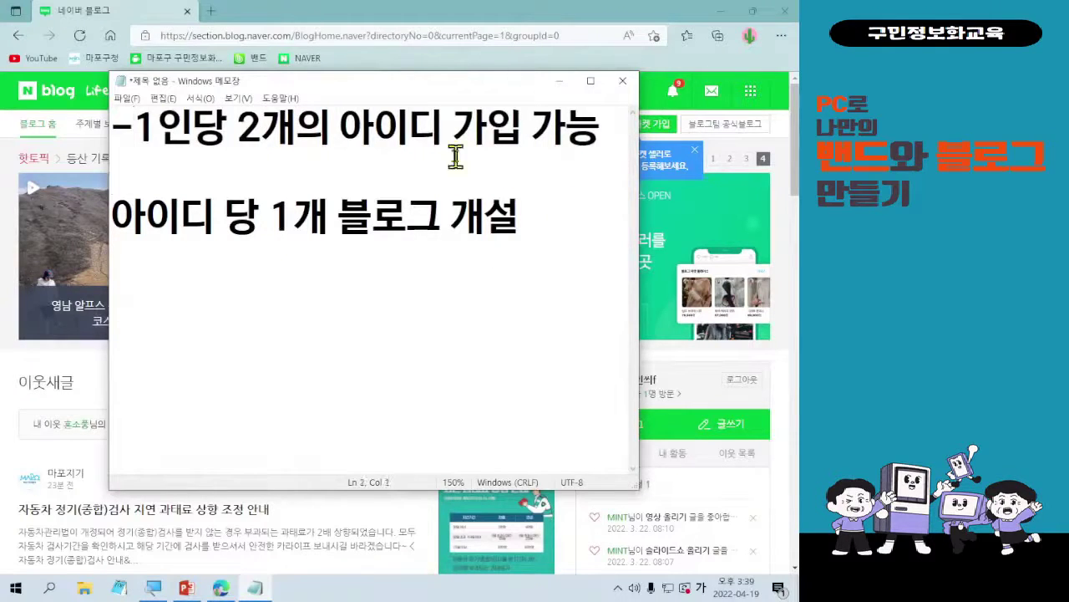
pyautogui.press('Down')
pyautogui.write('-')
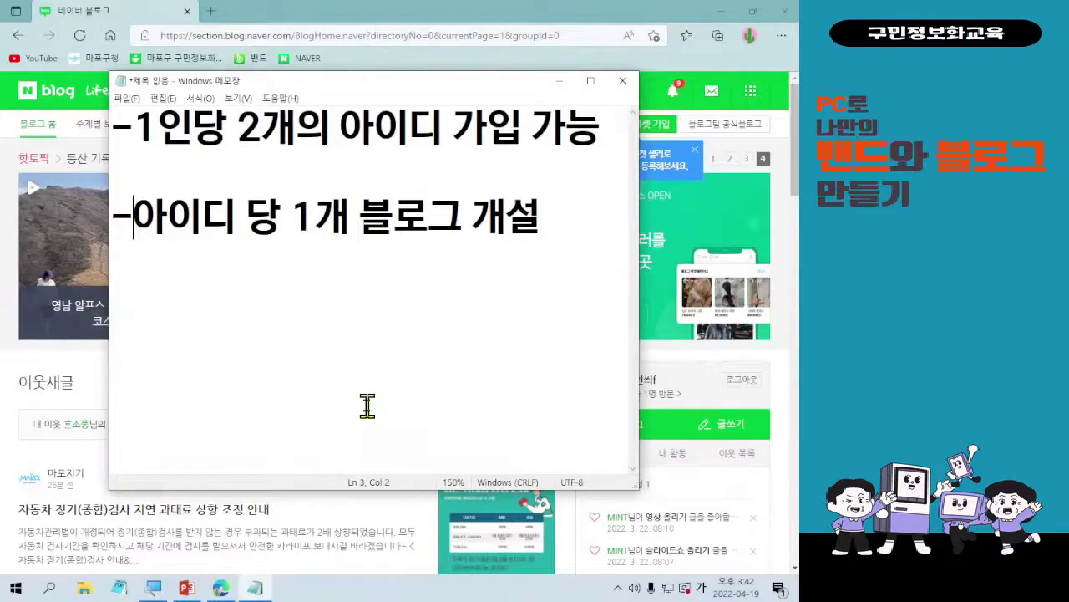
pyautogui.click(559, 81)
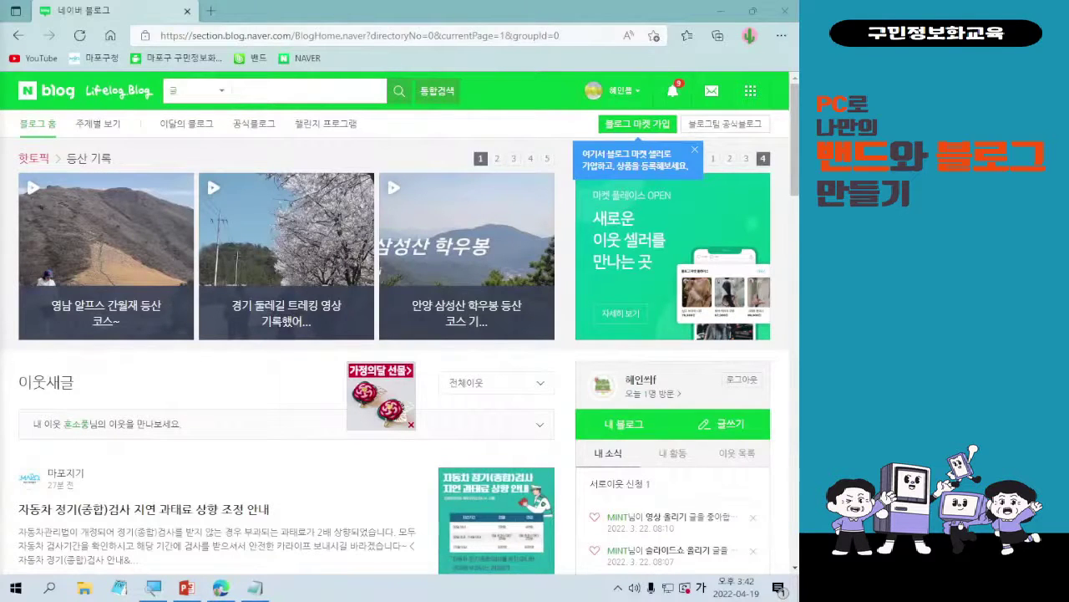
pyautogui.click(255, 588)
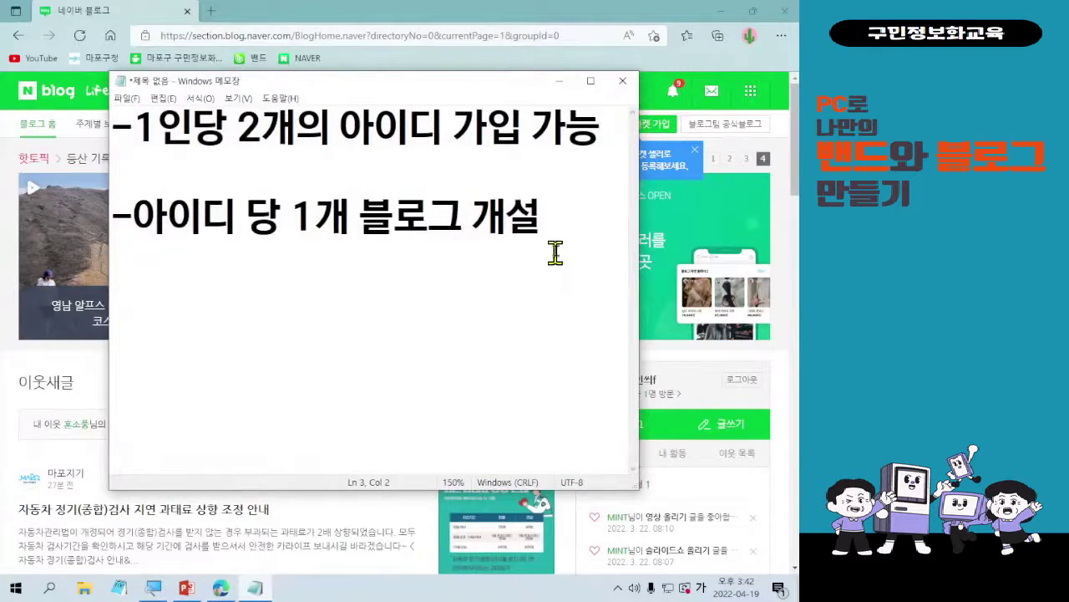
# - Type a third line '-자료 이전/백업/양도 불가능', correcting typos, and enlarge the Notepad window
pyautogui.press('Return')
pyautogui.write('-ㅇ')
pyautogui.press('BackSpace')
pyautogui.write('자료 잊')
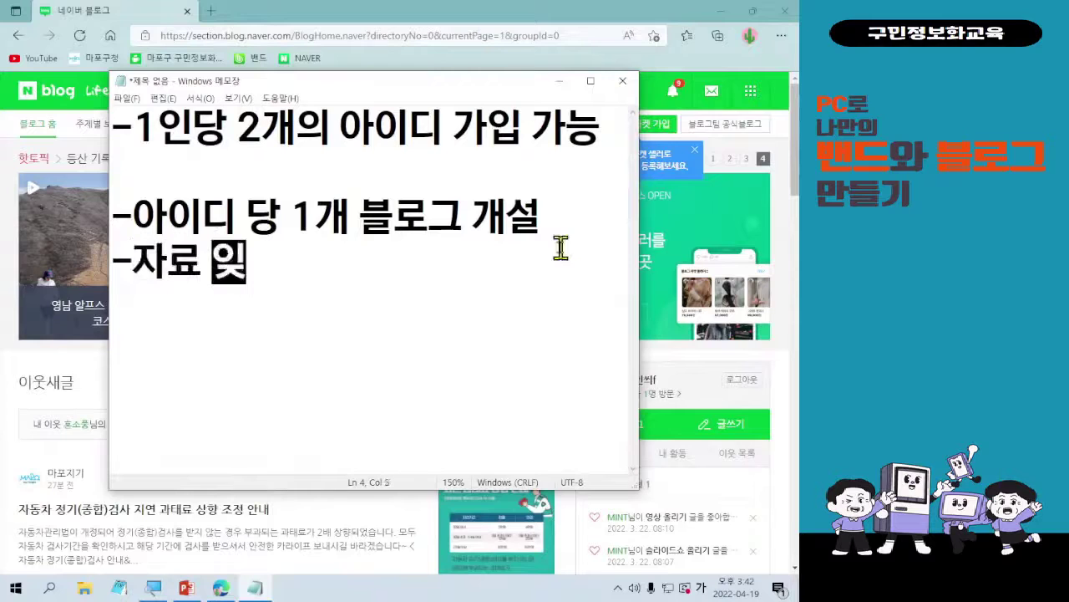
pyautogui.write('전/')
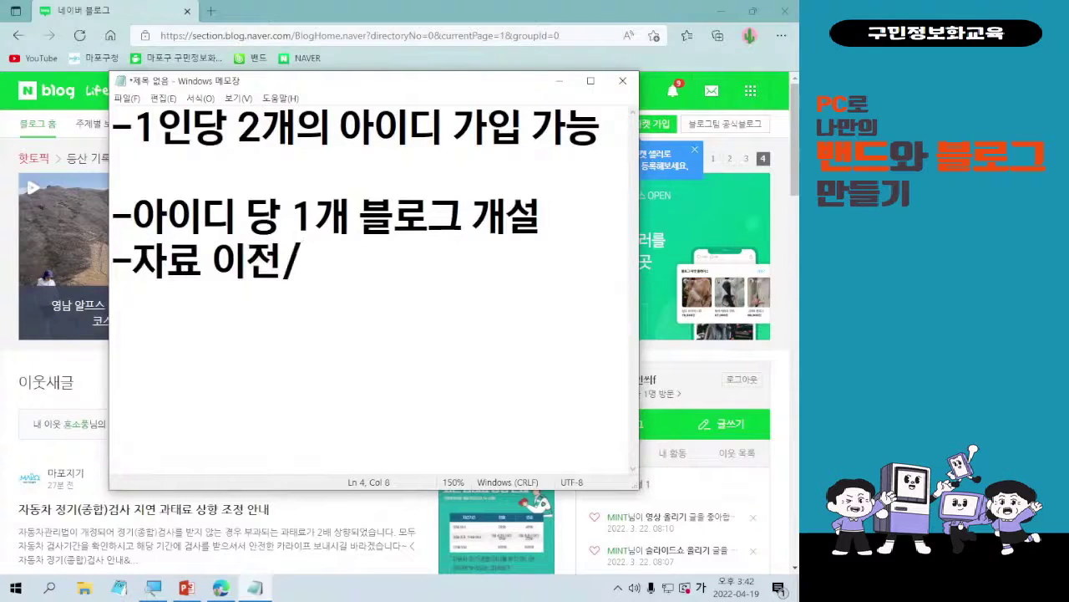
pyautogui.write('백업/')
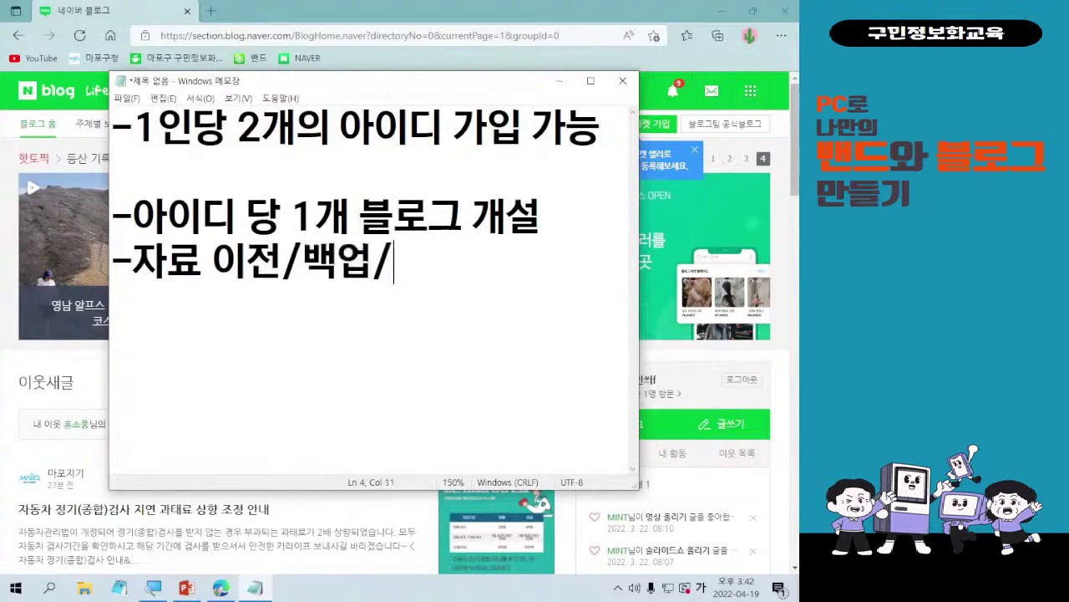
pyautogui.write('앵도')
pyautogui.press('BackSpace')
pyautogui.press('BackSpace')
pyautogui.press('BackSpace')
pyautogui.write('양')
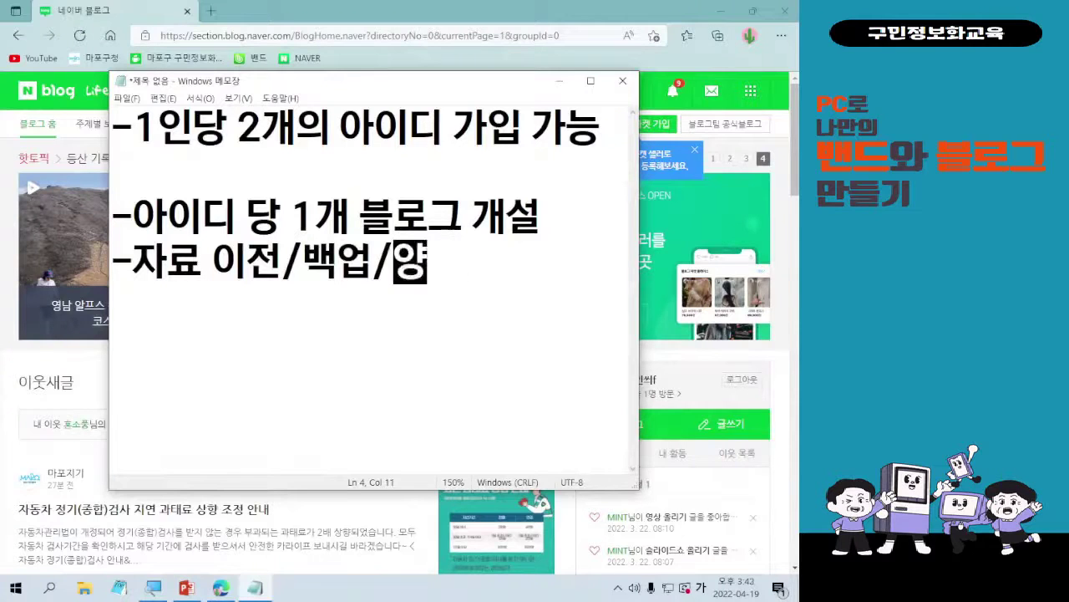
pyautogui.write('도 불가능')
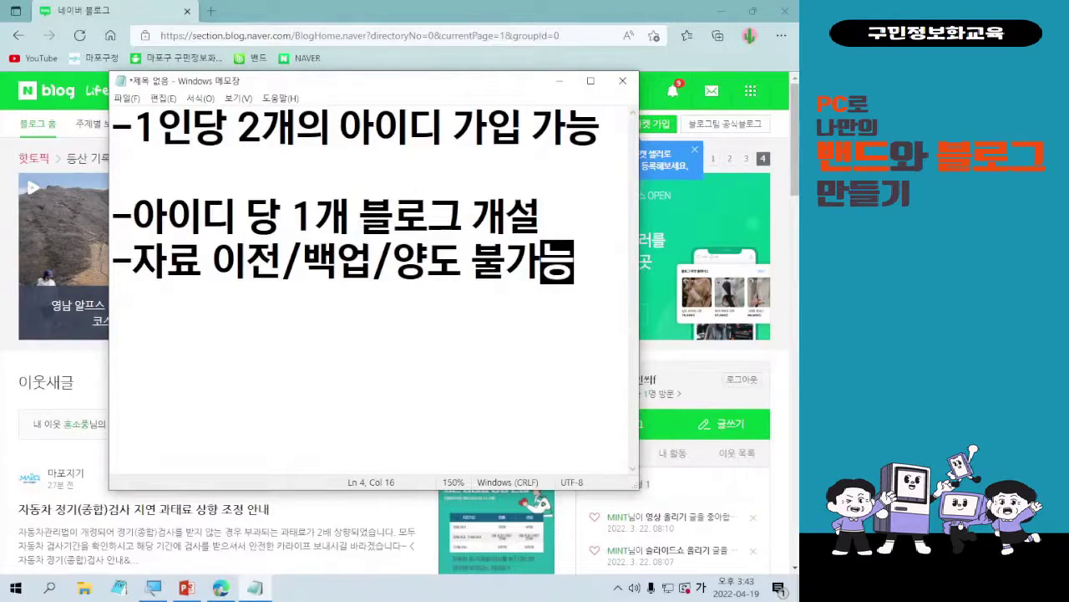
pyautogui.moveTo(637, 488); pyautogui.dragTo(667, 571)
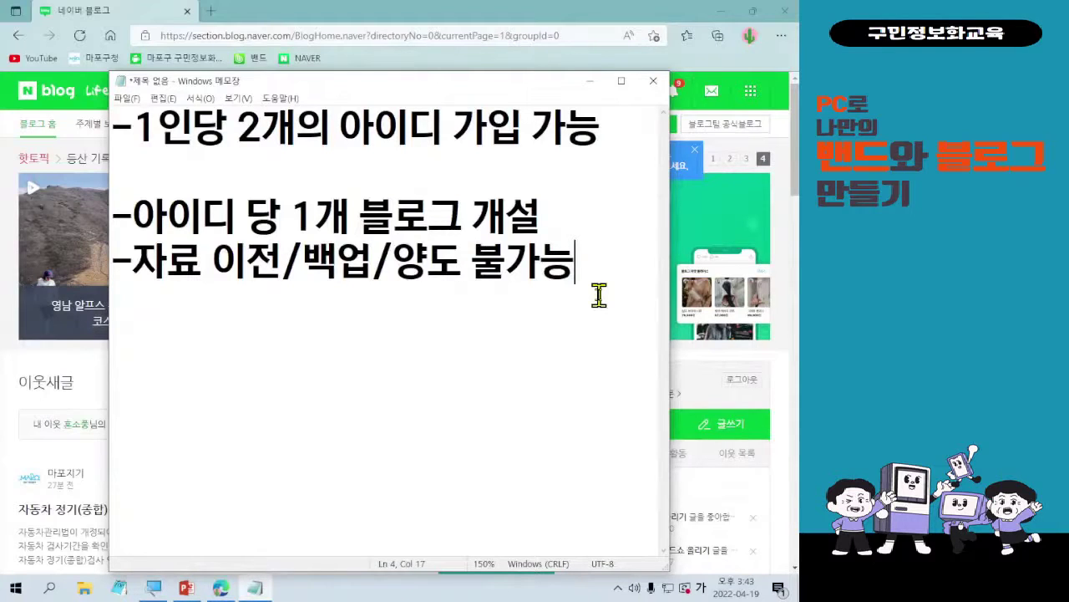
# - Minimize Notepad and open the 연습하기 blog via 내 블로그 in a new tab
pyautogui.click(591, 81)
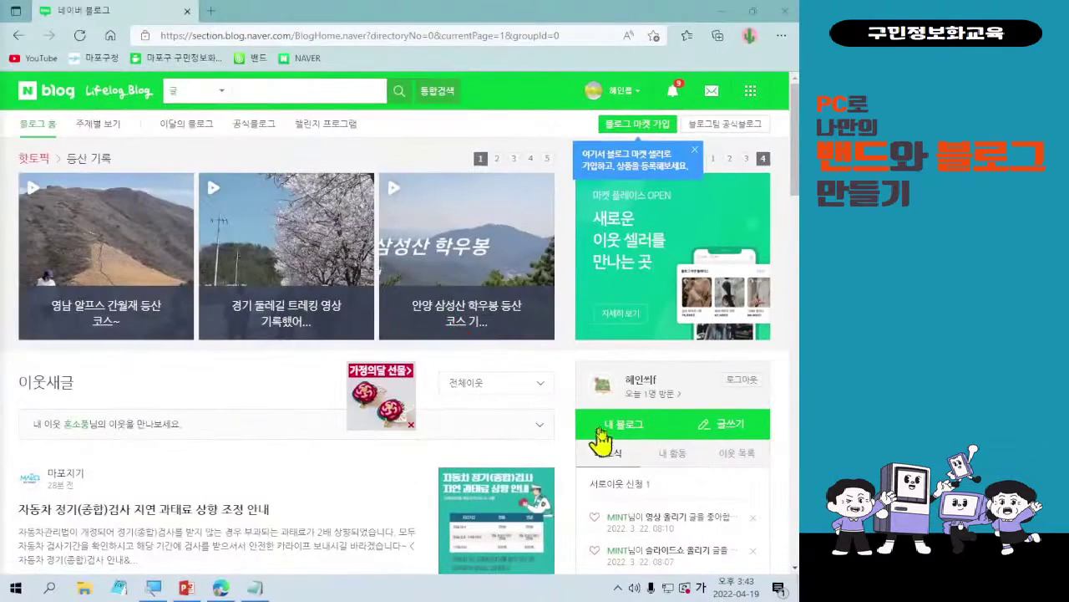
pyautogui.click(604, 426)
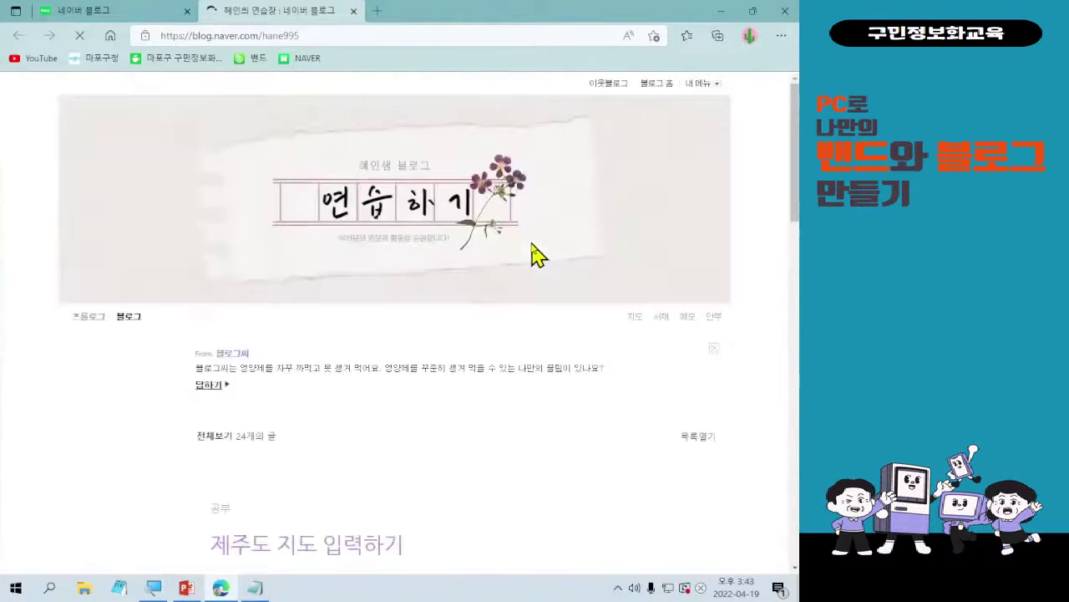
# - Scroll down the blog to the 슬라이드쇼 올리기 post and its Scoompa slideshow video
pyautogui.scroll(4, 573, 348)
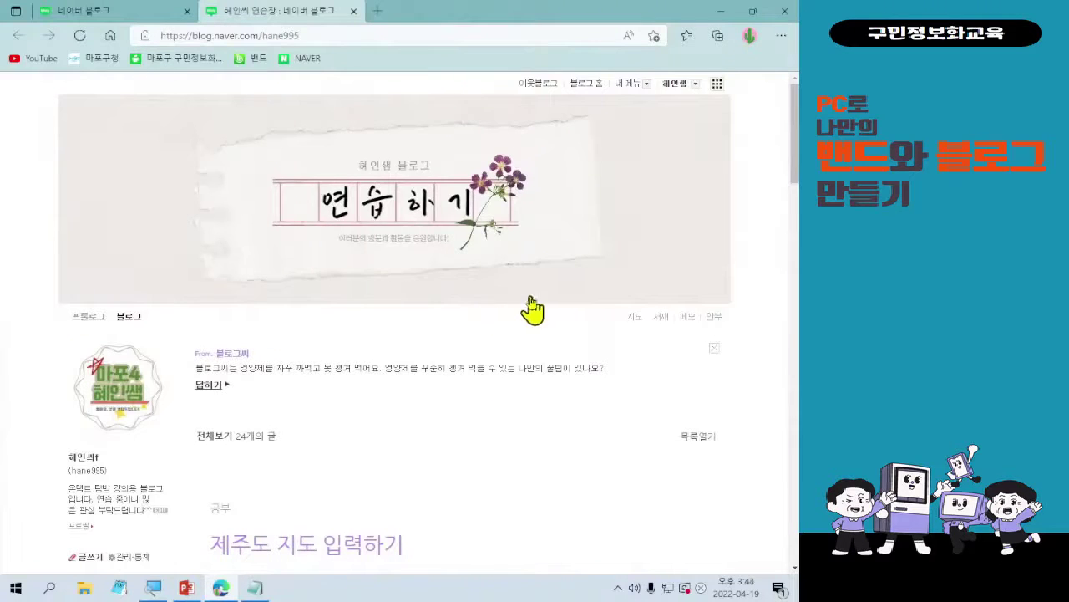
pyautogui.scroll(-2, 539, 313)
pyautogui.scroll(-6, 547, 326)
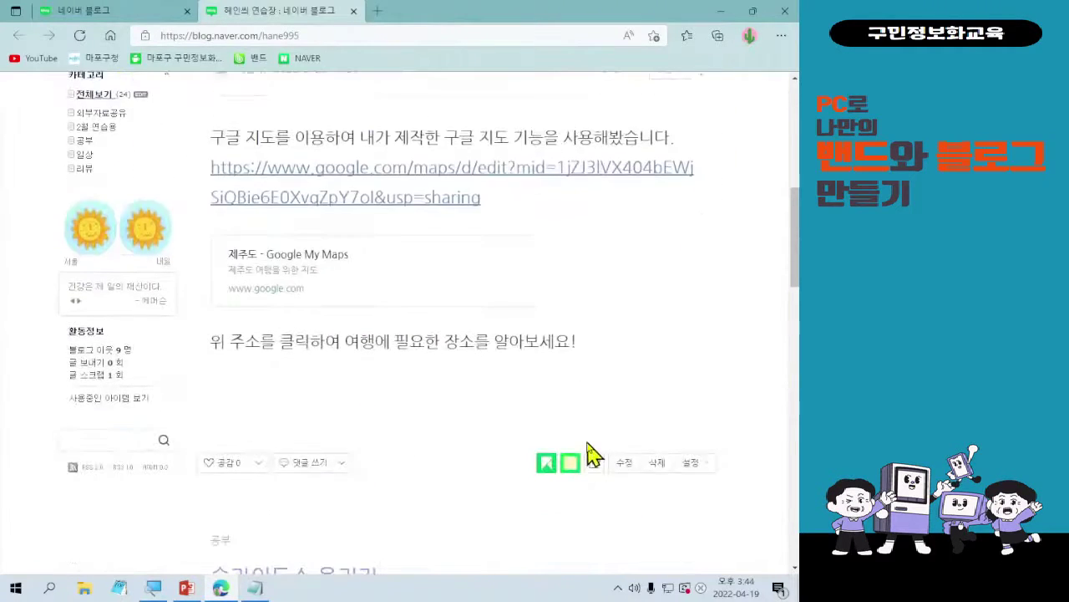
pyautogui.scroll(8, 588, 454)
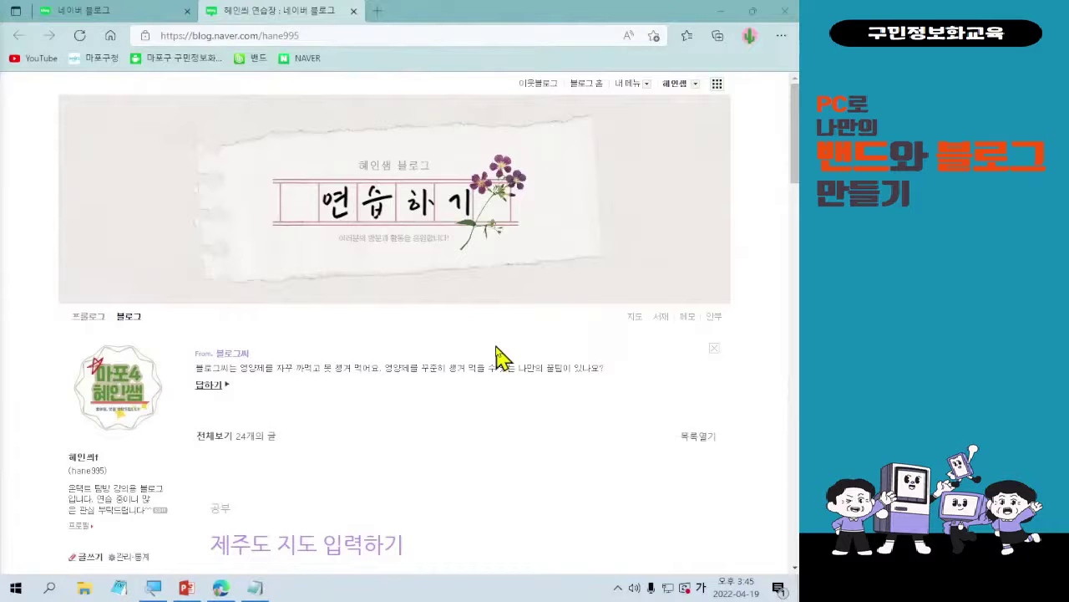
pyautogui.scroll(-2, 499, 359)
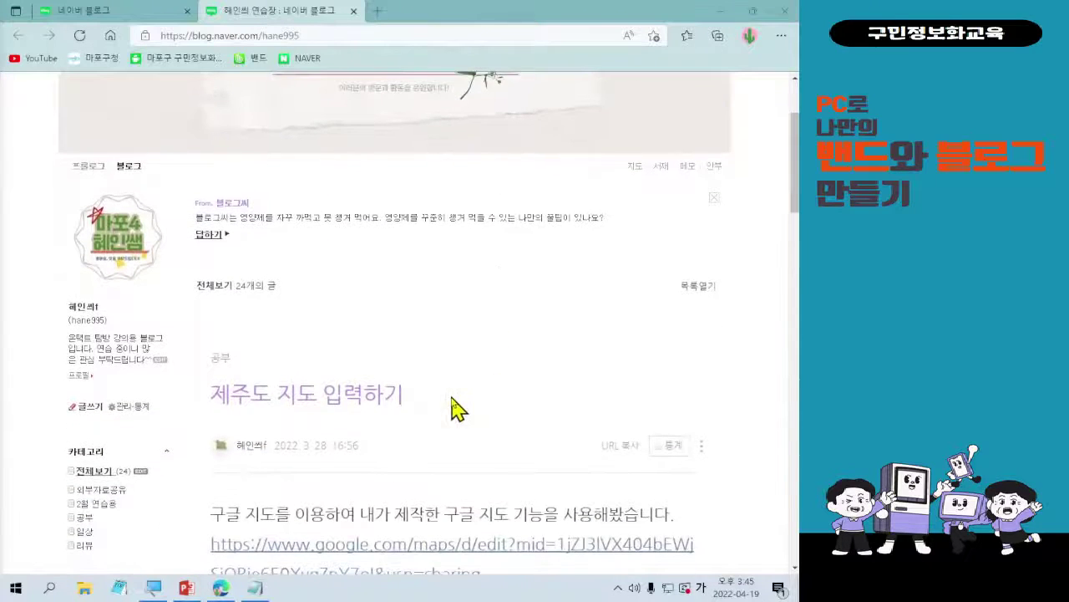
pyautogui.scroll(-1, 504, 394)
pyautogui.scroll(-1, 507, 393)
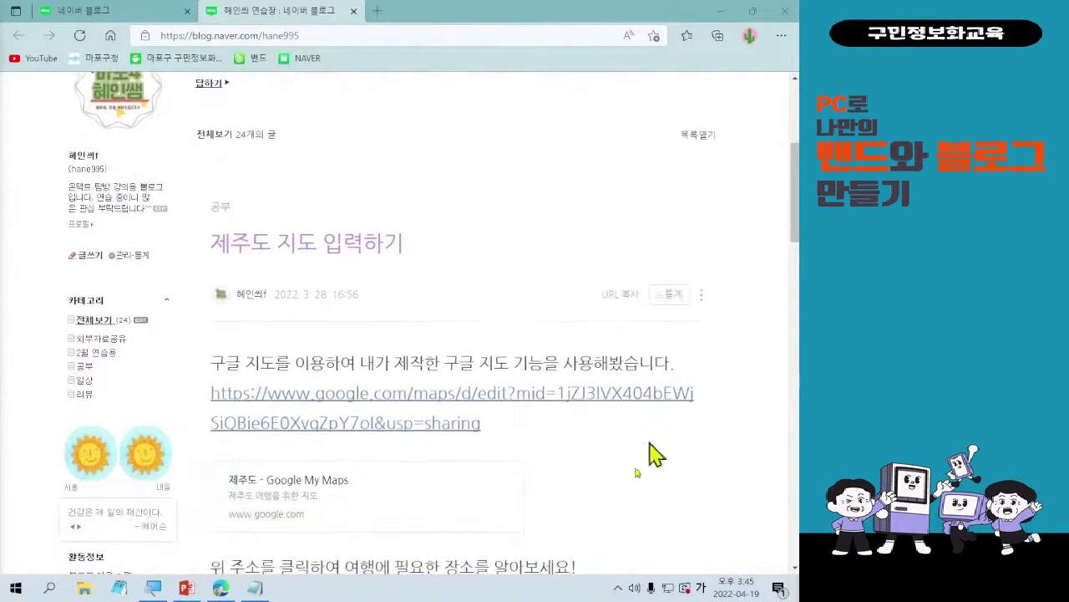
pyautogui.scroll(-1, 485, 497)
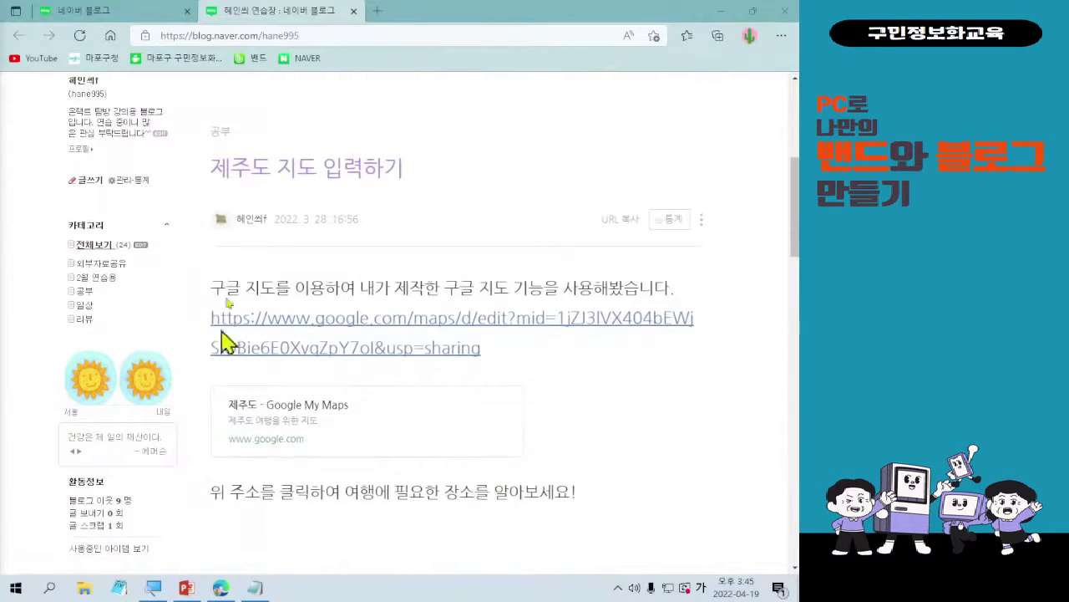
pyautogui.scroll(-7, 523, 287)
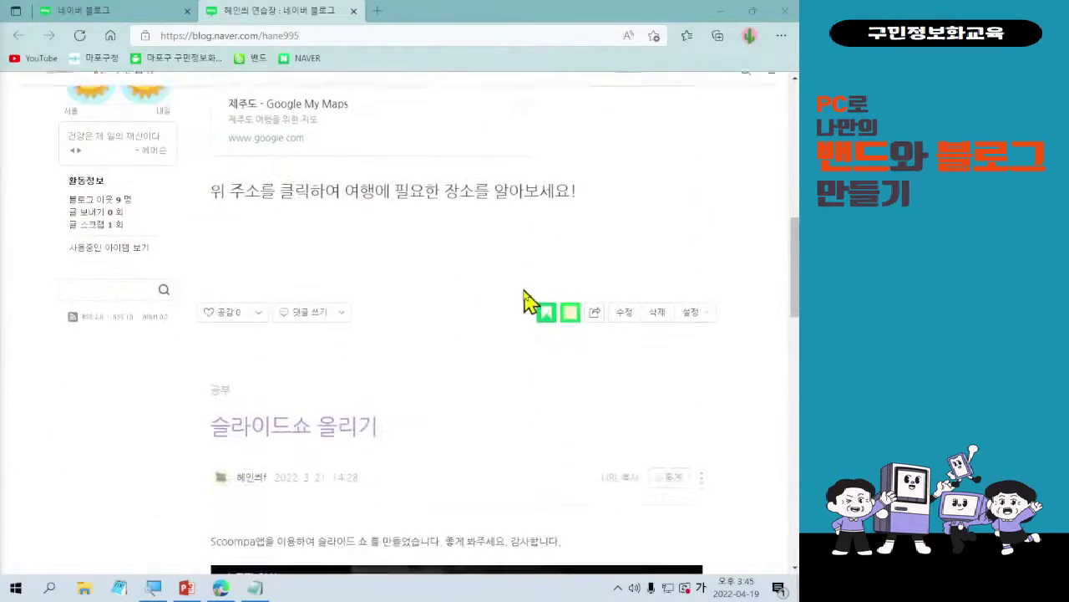
pyautogui.scroll(-1, 558, 392)
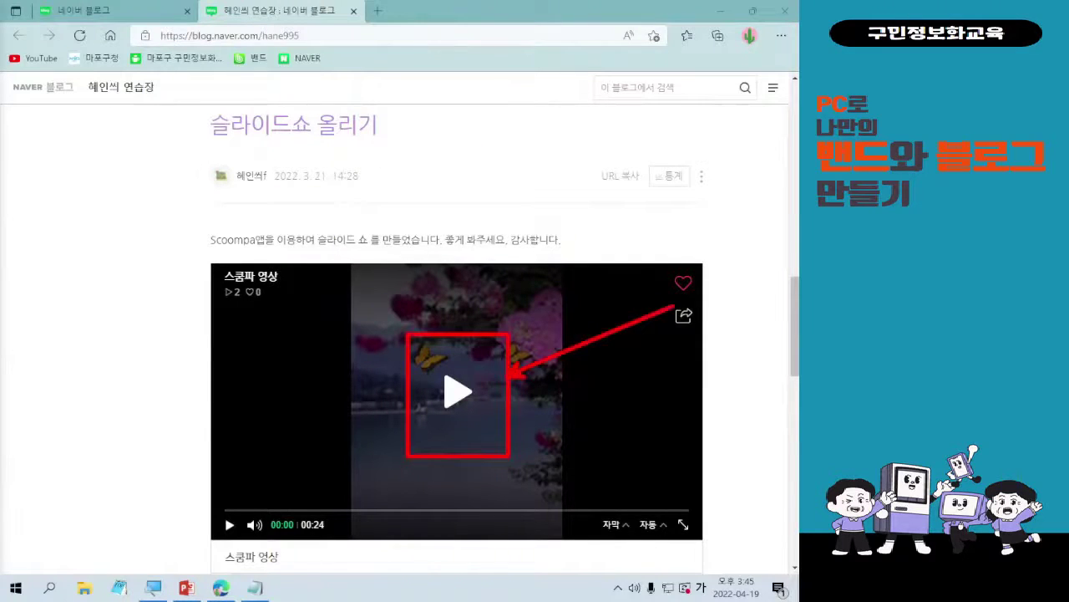
# - Play the embedded 스쿰파 slideshow video in the 슬라이드쇼 올리기 post
pyautogui.click(452, 397)
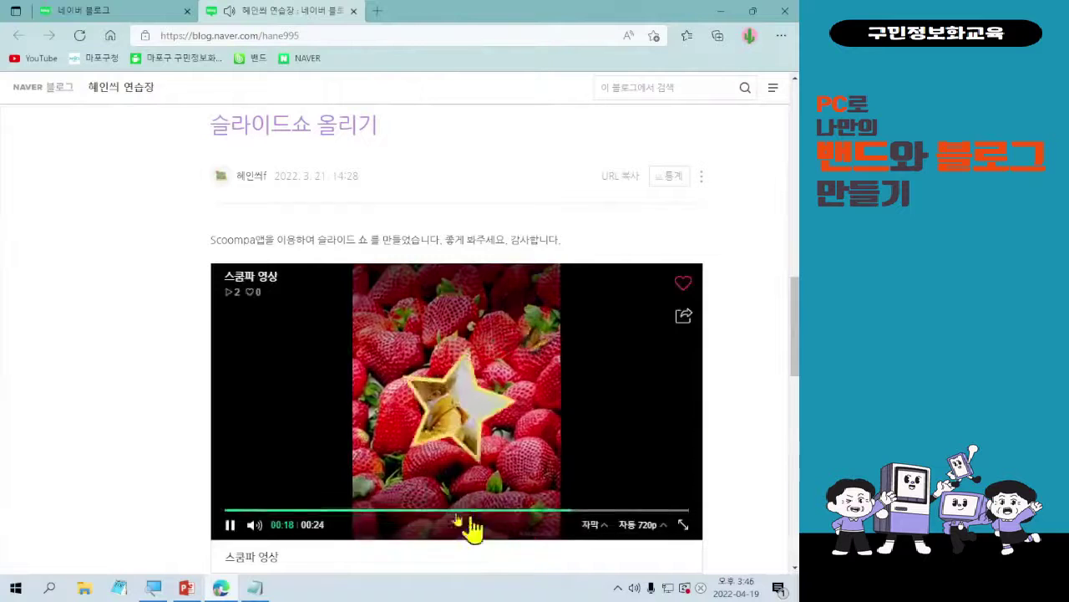
# - Pause the slideshow at 00:19, browse the posts, then scroll back to the blog header
pyautogui.click(479, 422)
pyautogui.scroll(-1, 483, 416)
pyautogui.scroll(-8, 487, 416)
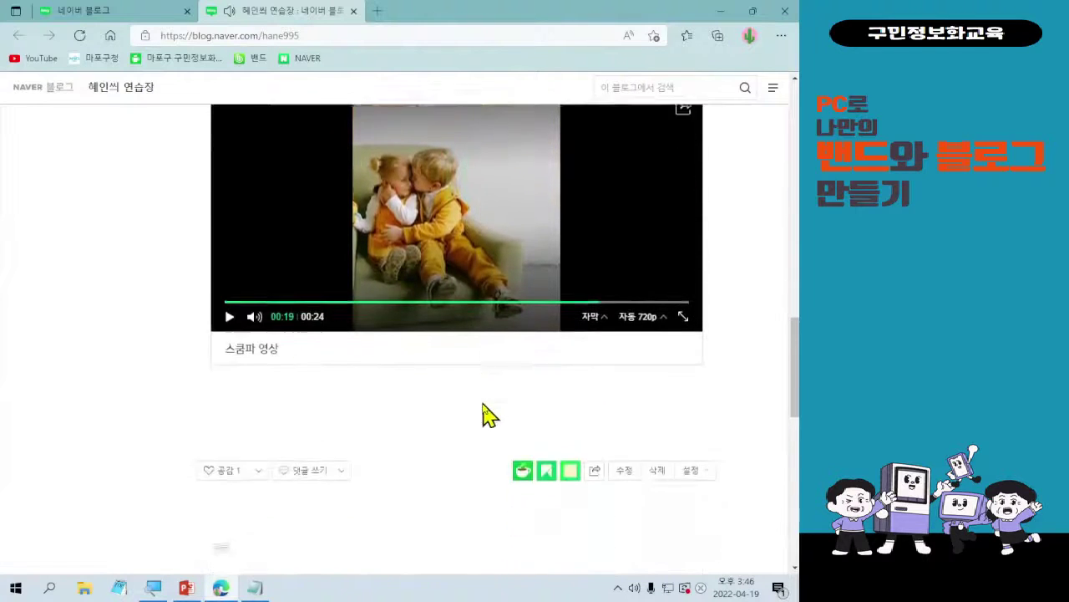
pyautogui.scroll(-3, 489, 401)
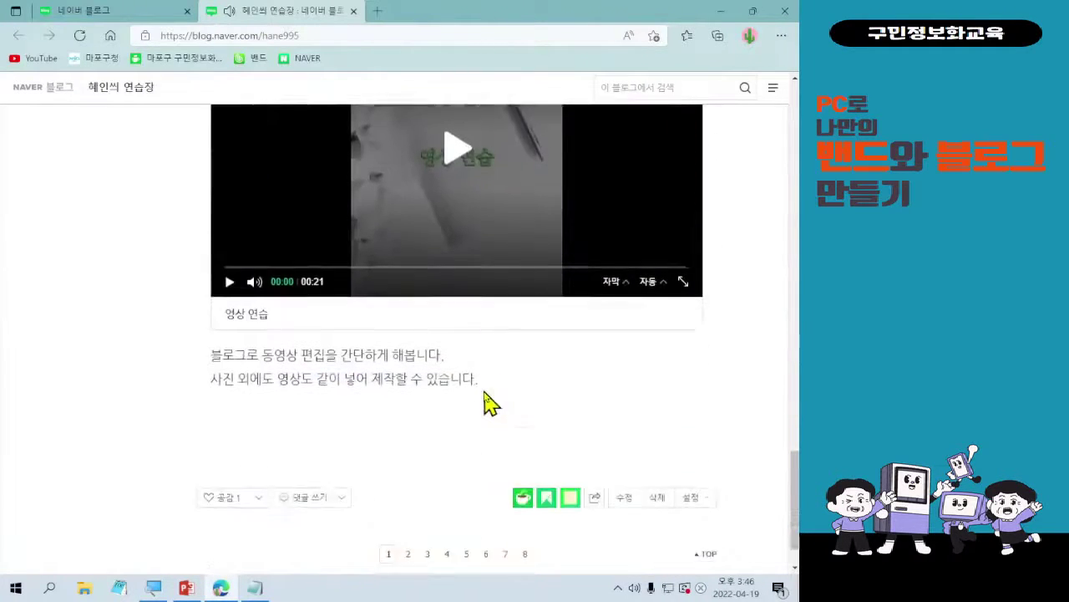
pyautogui.click(424, 496)
pyautogui.scroll(14, 430, 501)
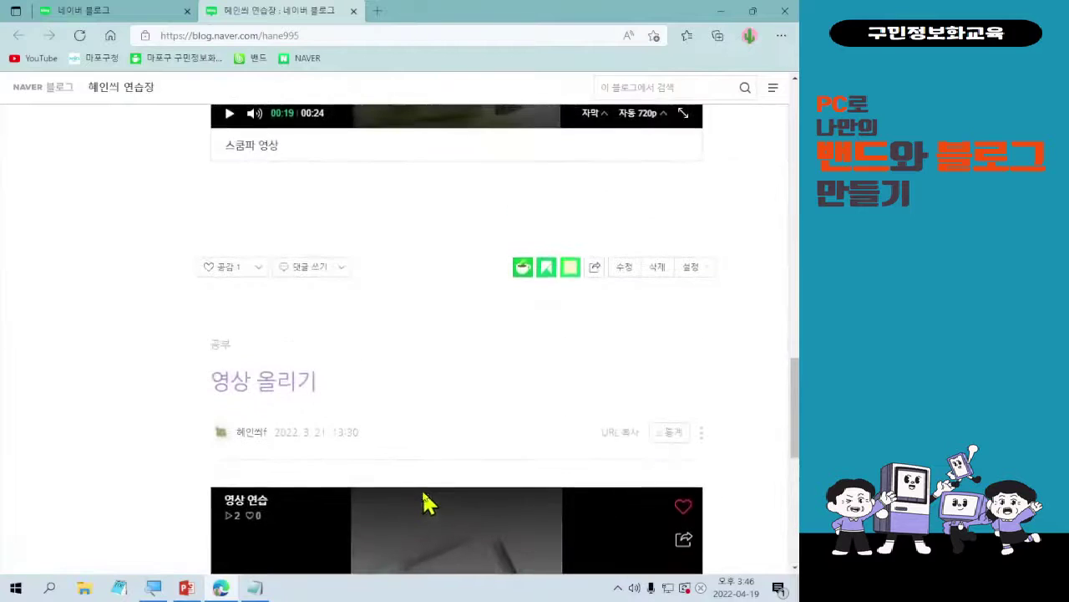
pyautogui.scroll(4, 446, 502)
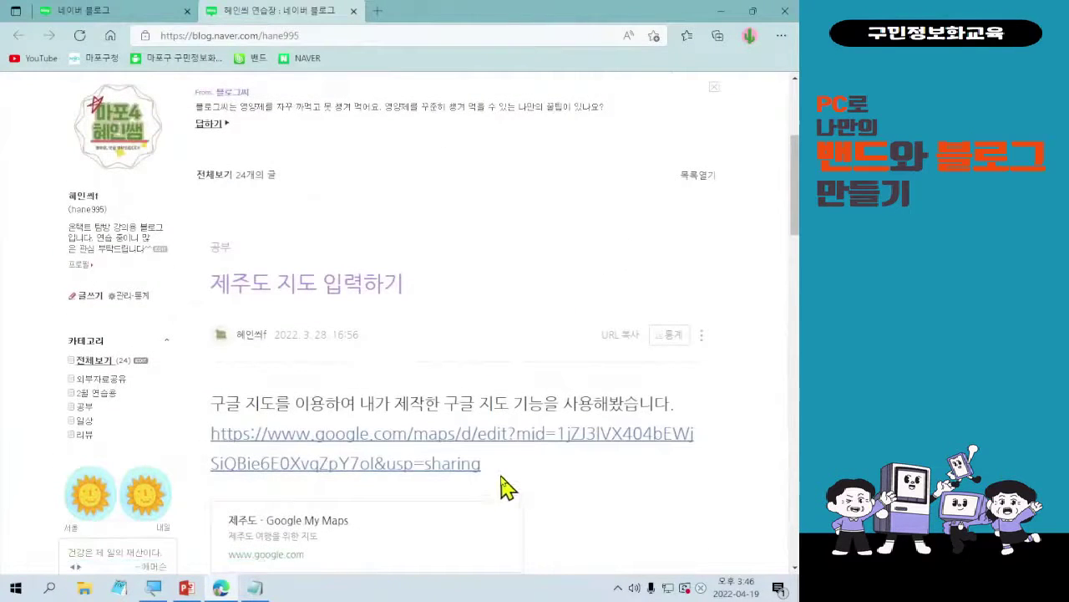
pyautogui.scroll(3, 501, 480)
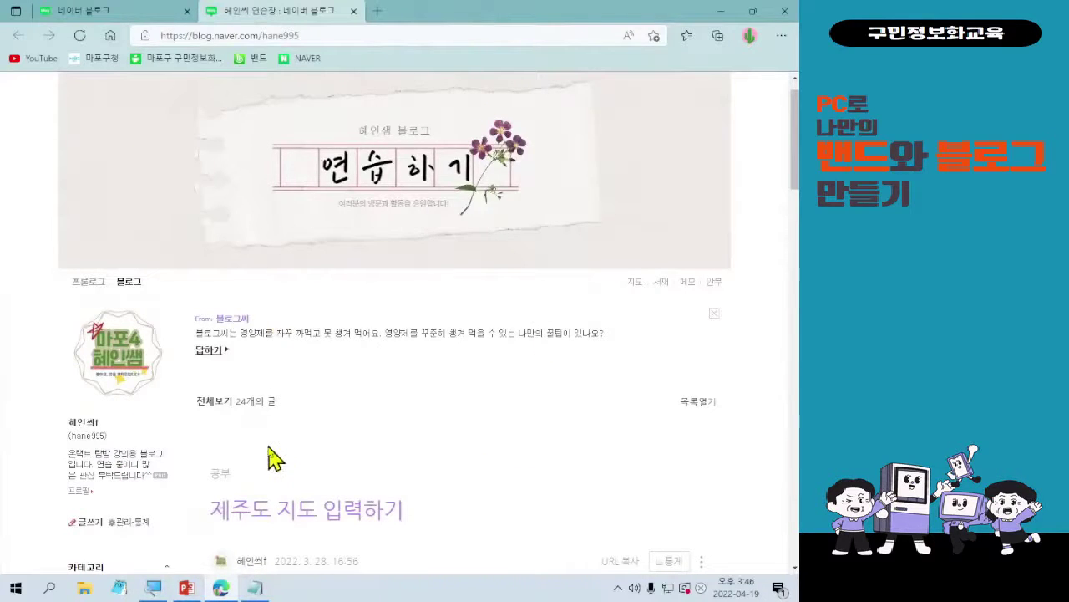
pyautogui.scroll(-1, 280, 443)
pyautogui.scroll(-4, 279, 435)
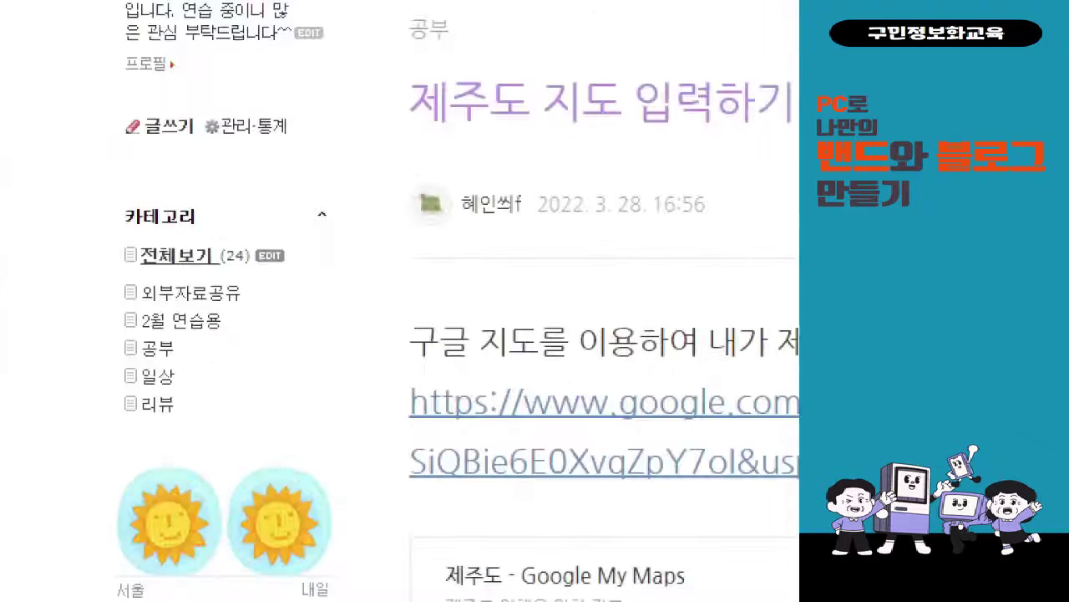
pyautogui.moveTo(66, 200); pyautogui.dragTo(359, 422)
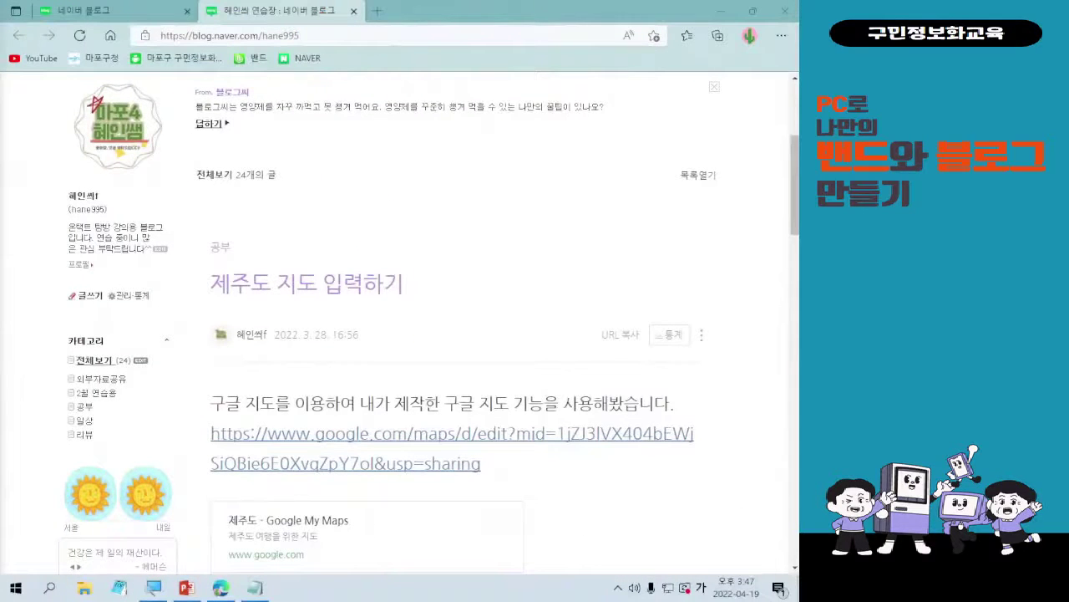
pyautogui.press('Hangul')
pyautogui.press('Hangul')
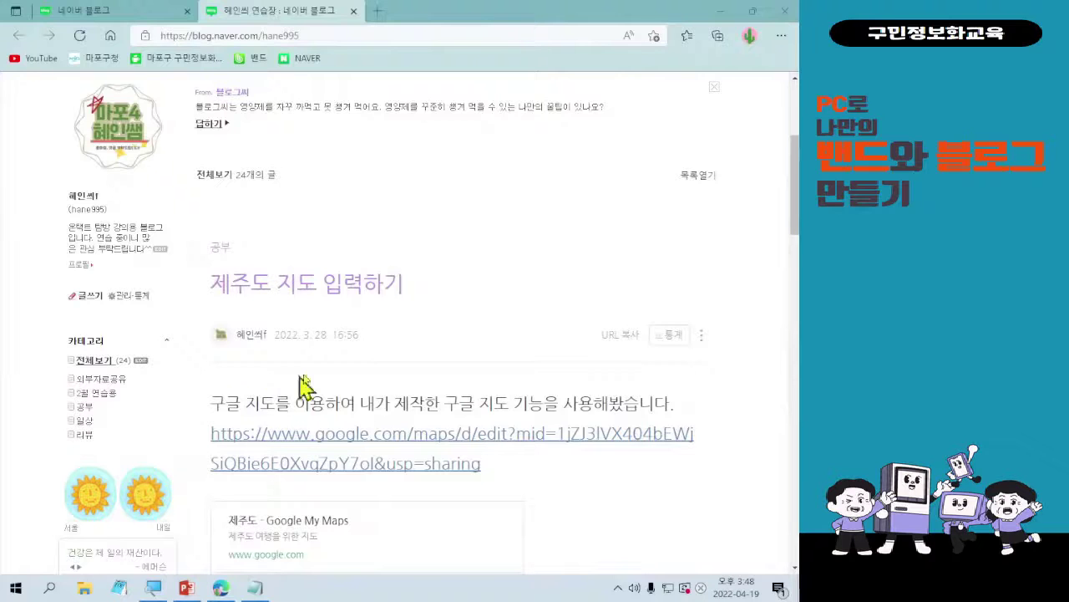
pyautogui.scroll(3, 367, 451)
pyautogui.scroll(-1, 380, 455)
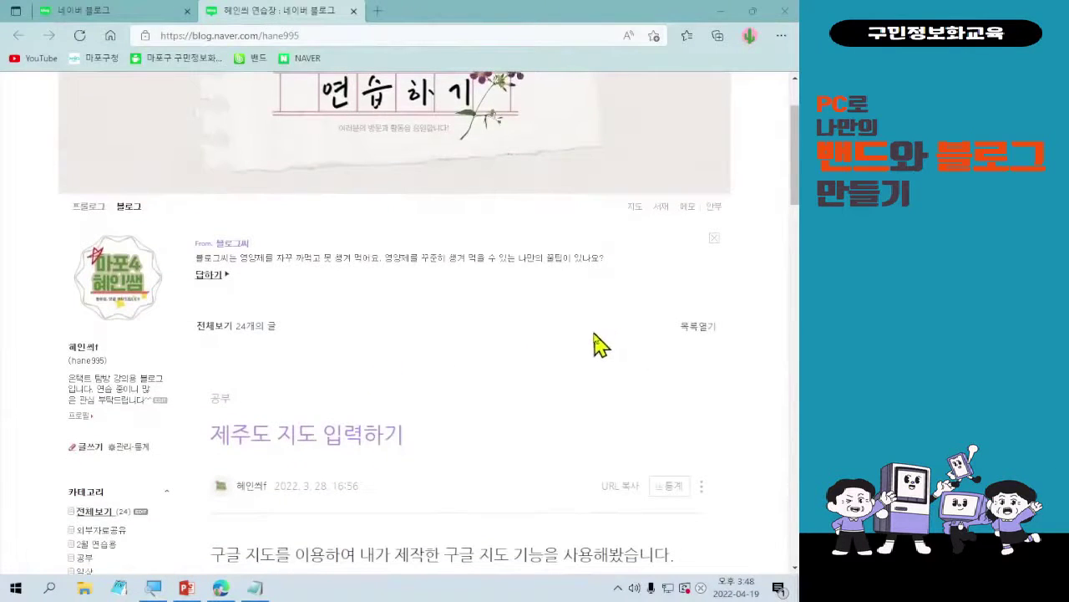
pyautogui.scroll(1, 577, 393)
pyautogui.scroll(1, 585, 401)
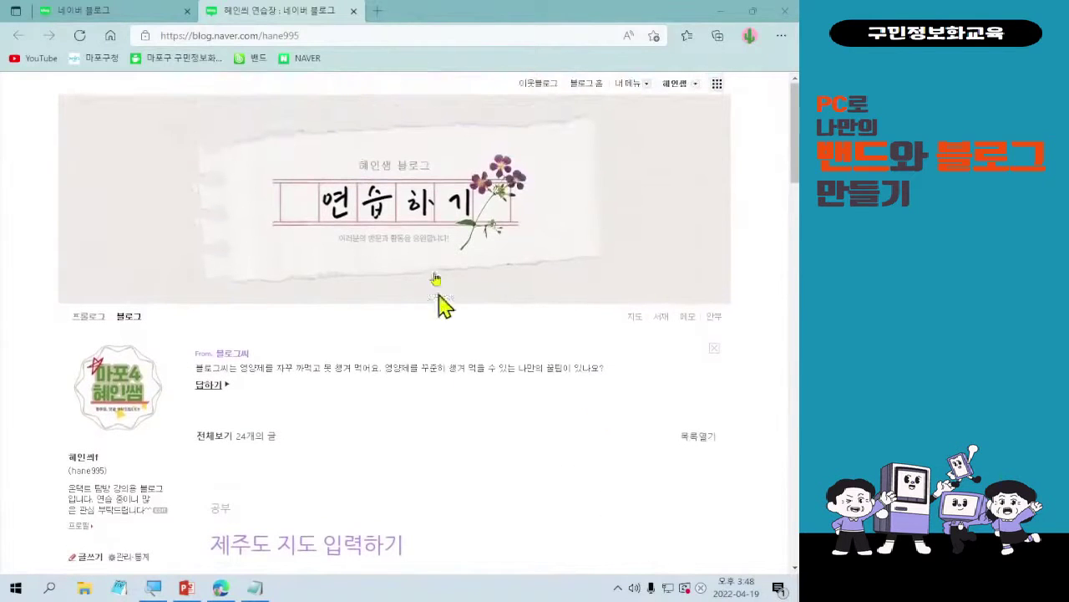
pyautogui.scroll(-1, 540, 399)
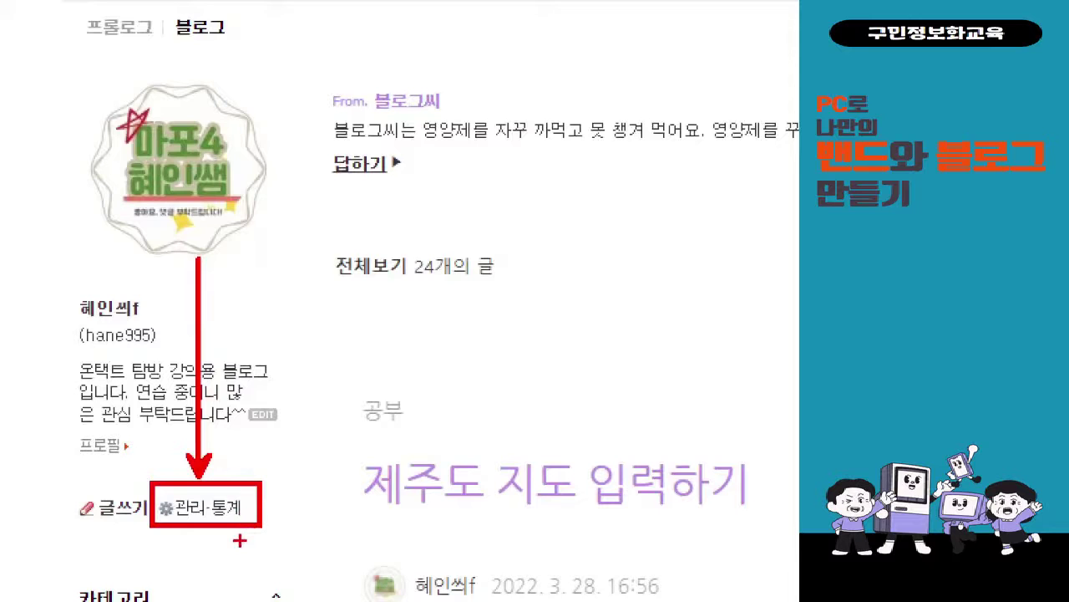
# - Open 관리·통계 from the sidebar to reach the 블로그 정보 settings page
pyautogui.press('Escape')
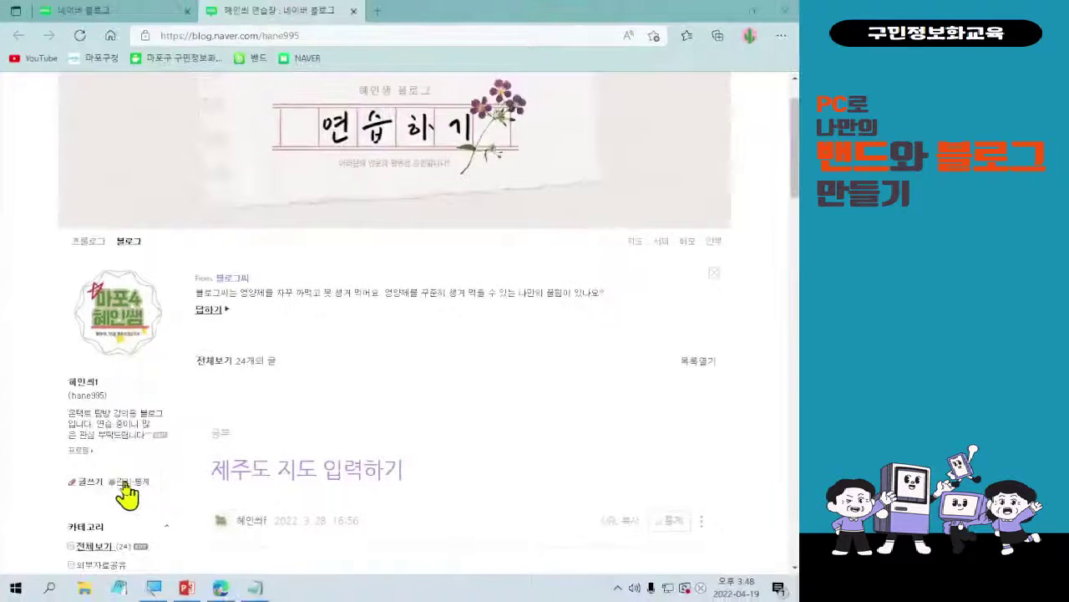
pyautogui.click(125, 482)
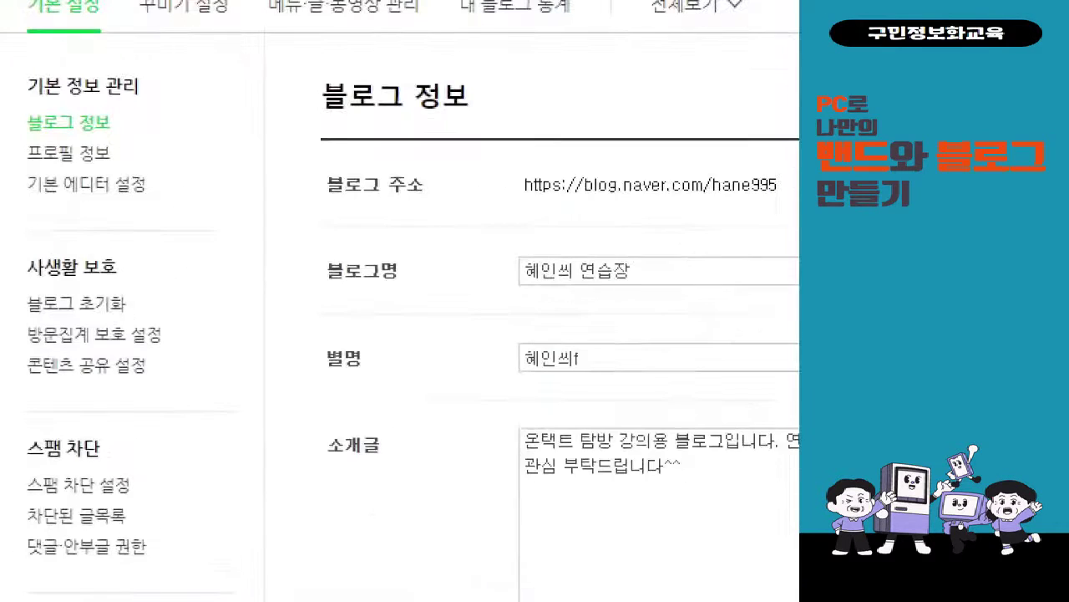
pyautogui.scroll(2, 5, 159)
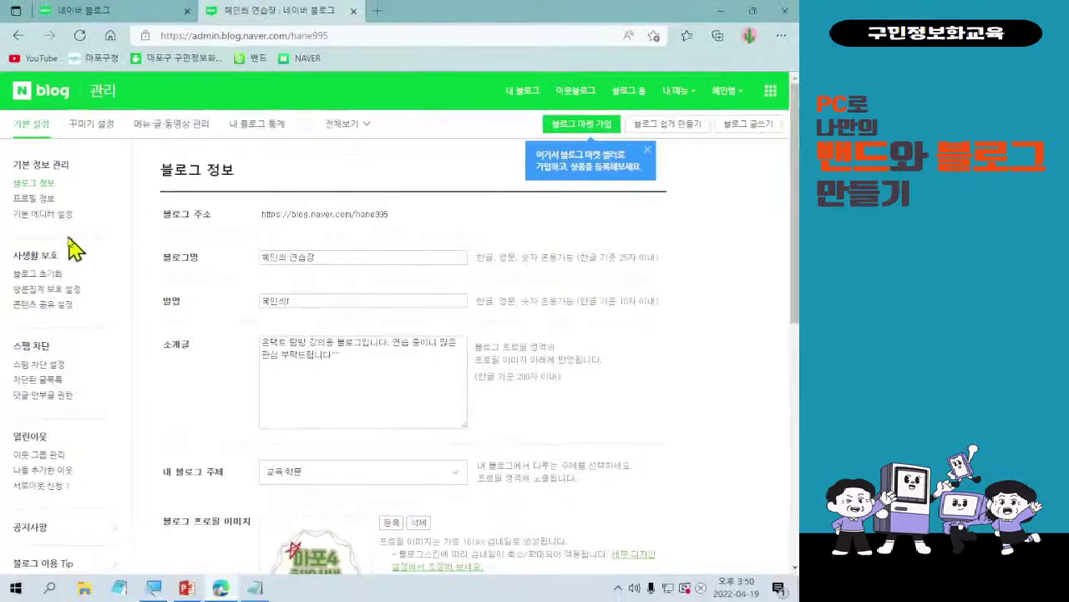
# - Set the default editor font size to 19 in 기본 에디터 설정 and save it
pyautogui.click(37, 215)
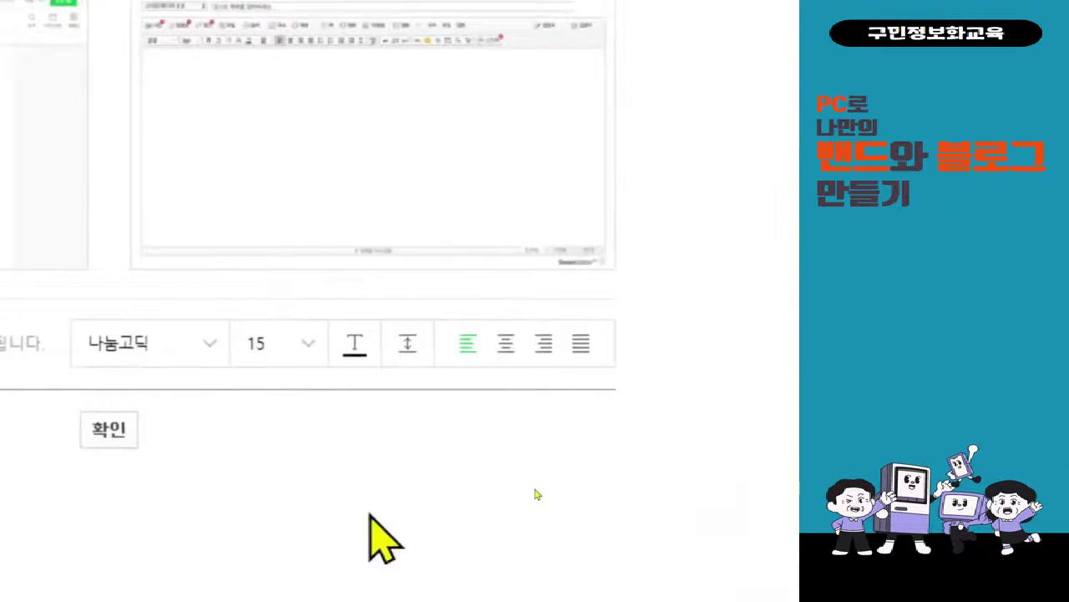
pyautogui.click(307, 303)
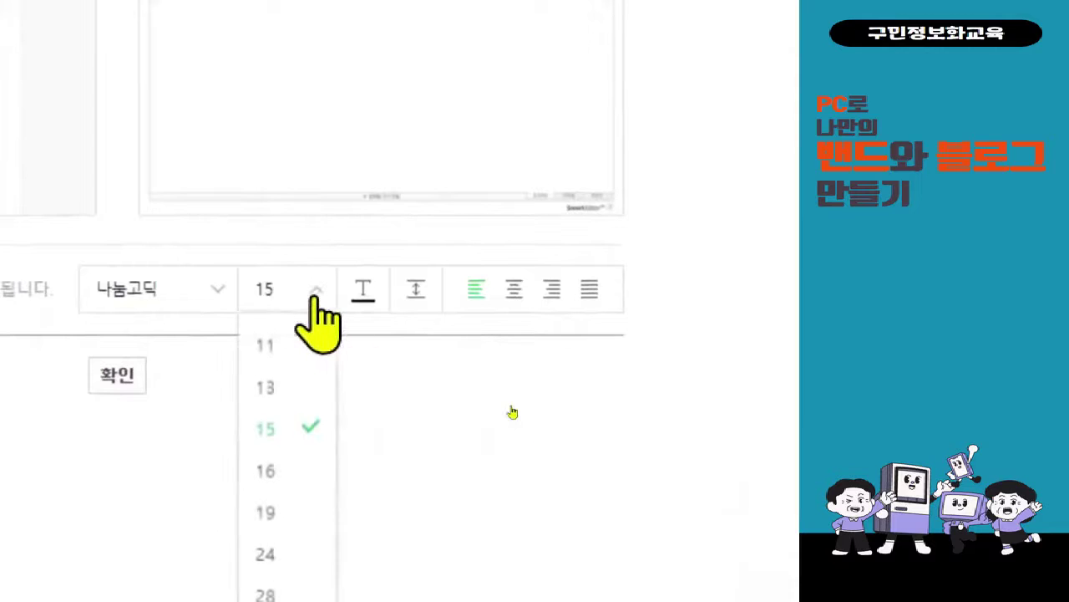
pyautogui.click(305, 512)
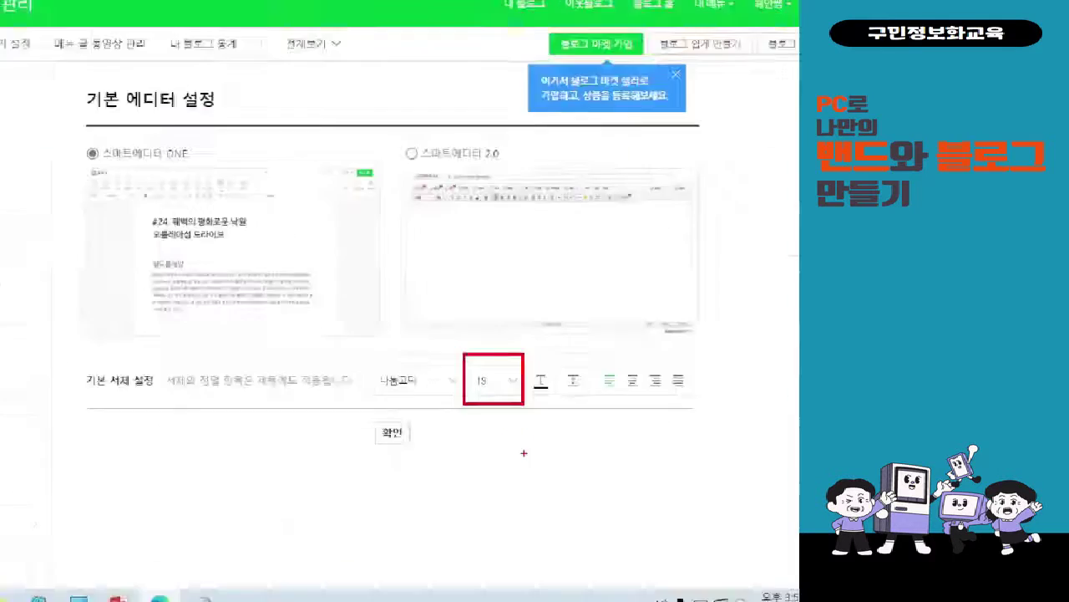
pyautogui.moveTo(273, 355)
pyautogui.mouseDown()
pyautogui.moveTo(319, 406)
pyautogui.moveTo(350, 418)
pyautogui.moveTo(483, 344)
pyautogui.mouseUp()
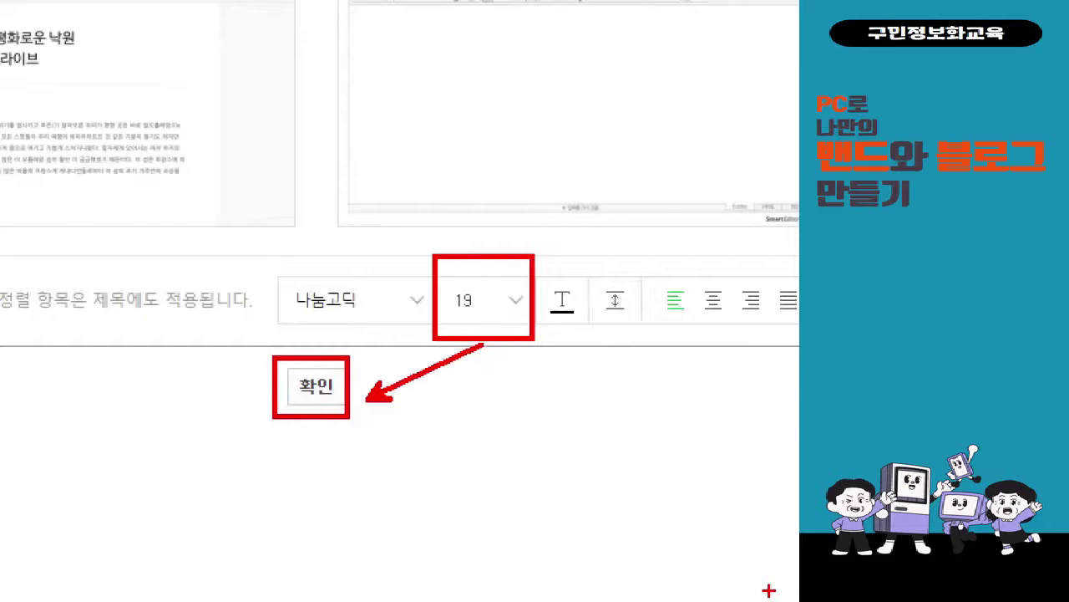
pyautogui.click(309, 383)
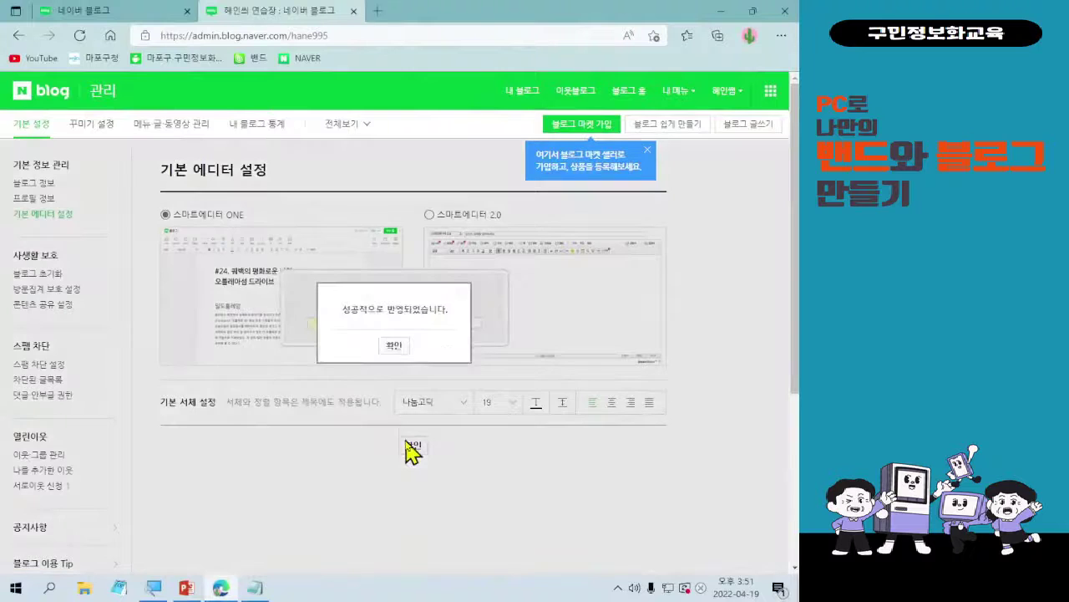
pyautogui.click(394, 346)
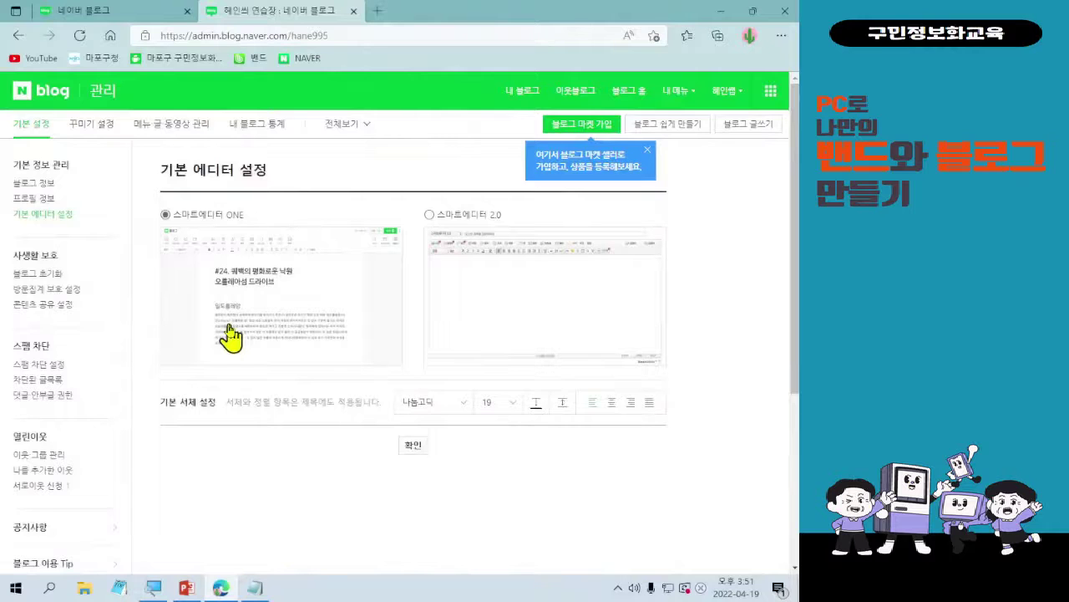
pyautogui.click(42, 184)
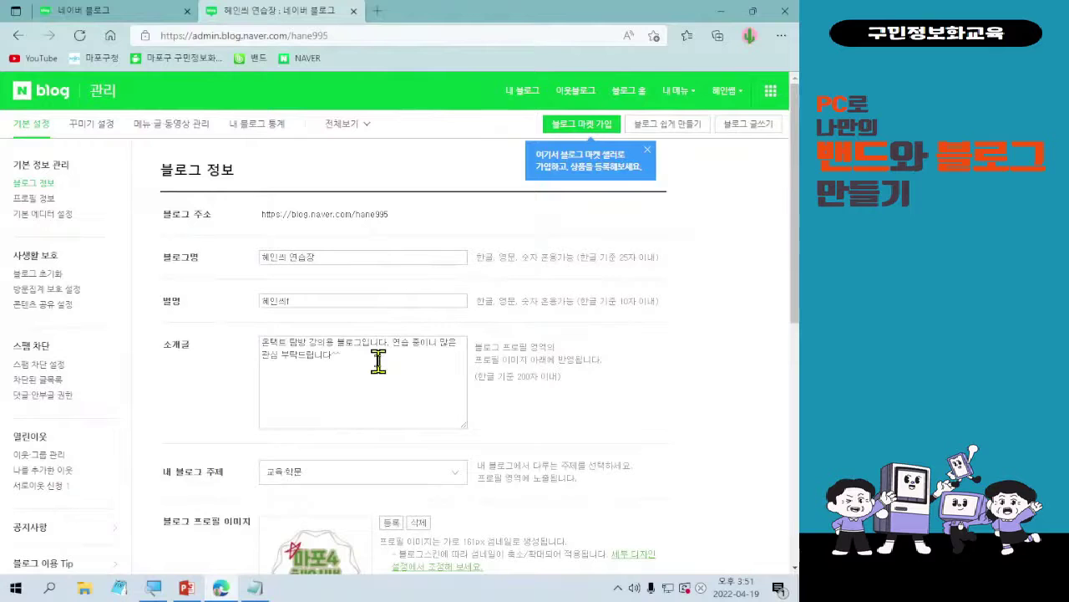
pyautogui.scroll(-3, 390, 446)
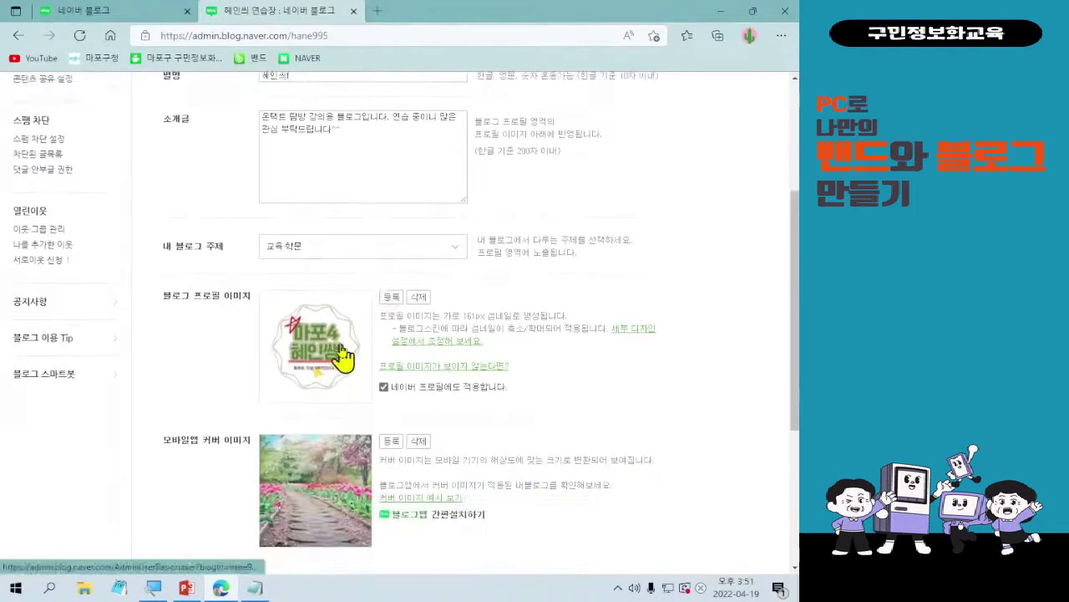
pyautogui.scroll(-1, 344, 376)
pyautogui.scroll(-1, 356, 437)
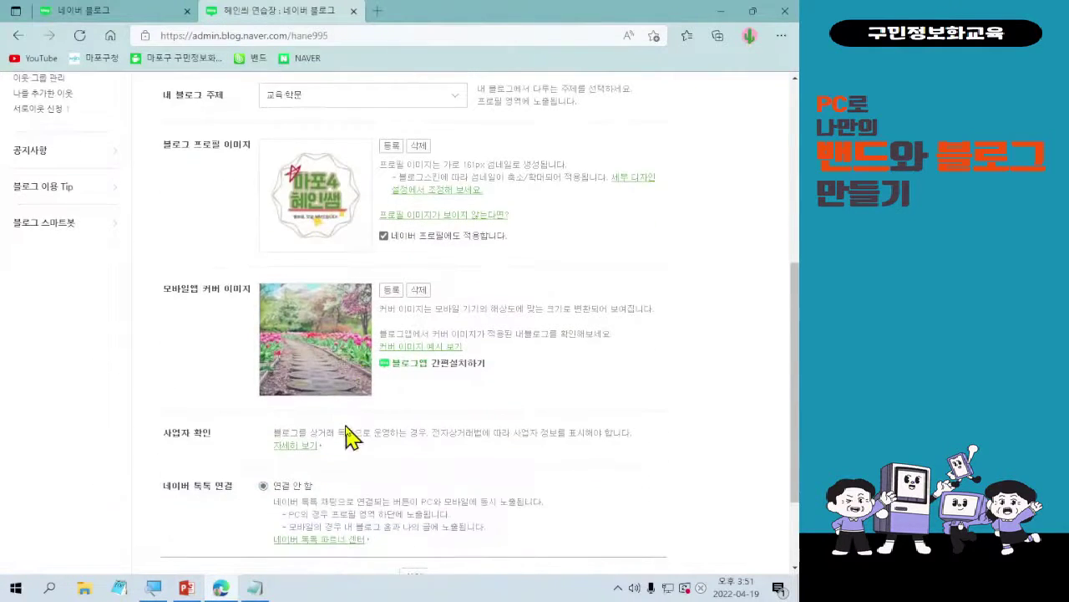
pyautogui.scroll(-1, 350, 436)
pyautogui.scroll(6, 353, 437)
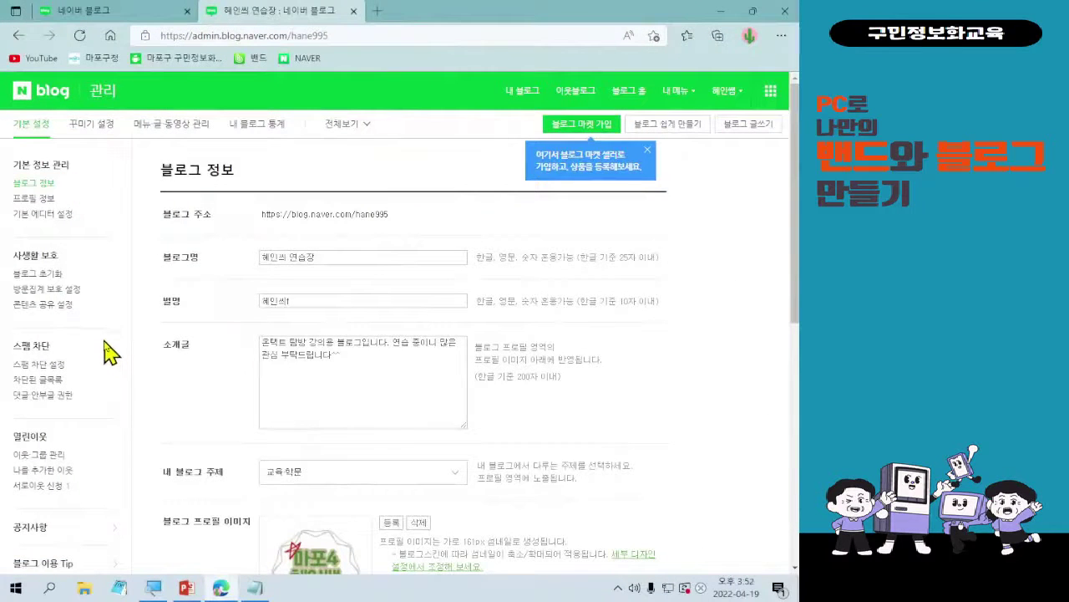
pyautogui.scroll(-1, 334, 396)
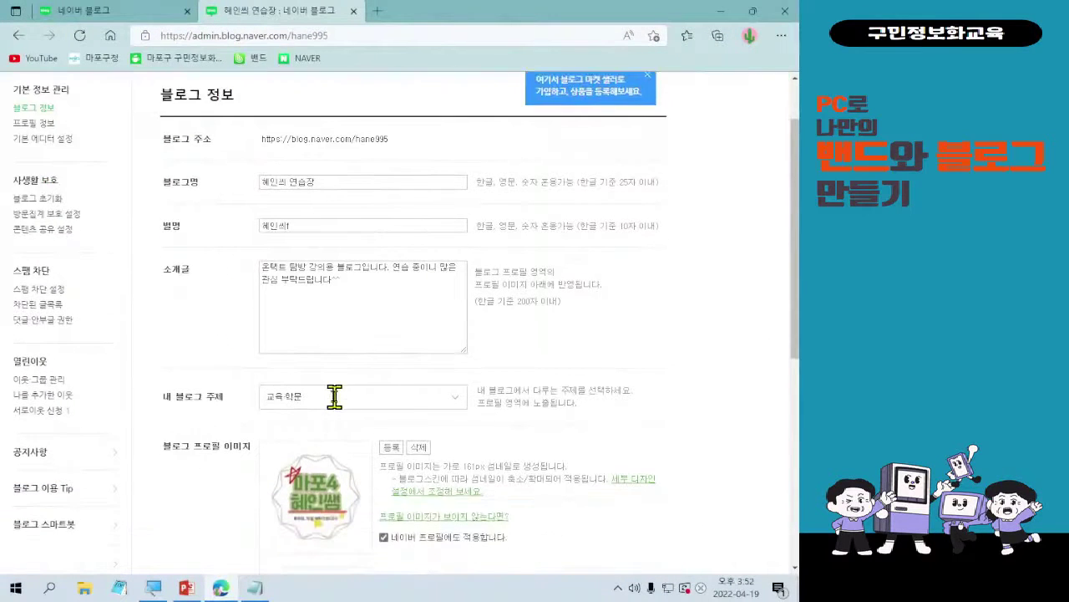
pyautogui.scroll(-1, 334, 396)
pyautogui.scroll(-1, 404, 438)
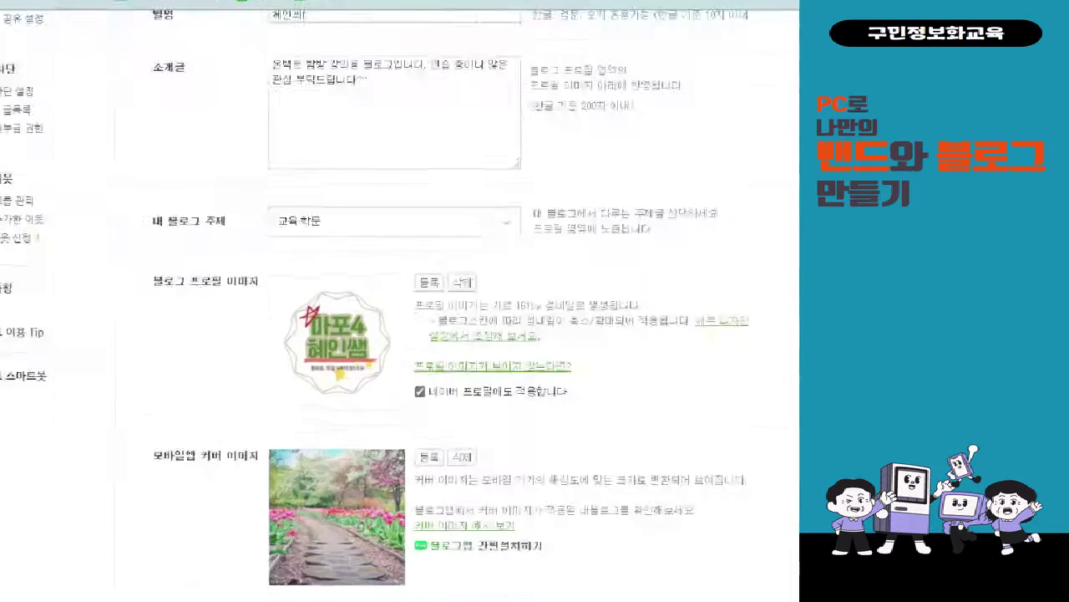
pyautogui.moveTo(304, 208); pyautogui.dragTo(537, 448)
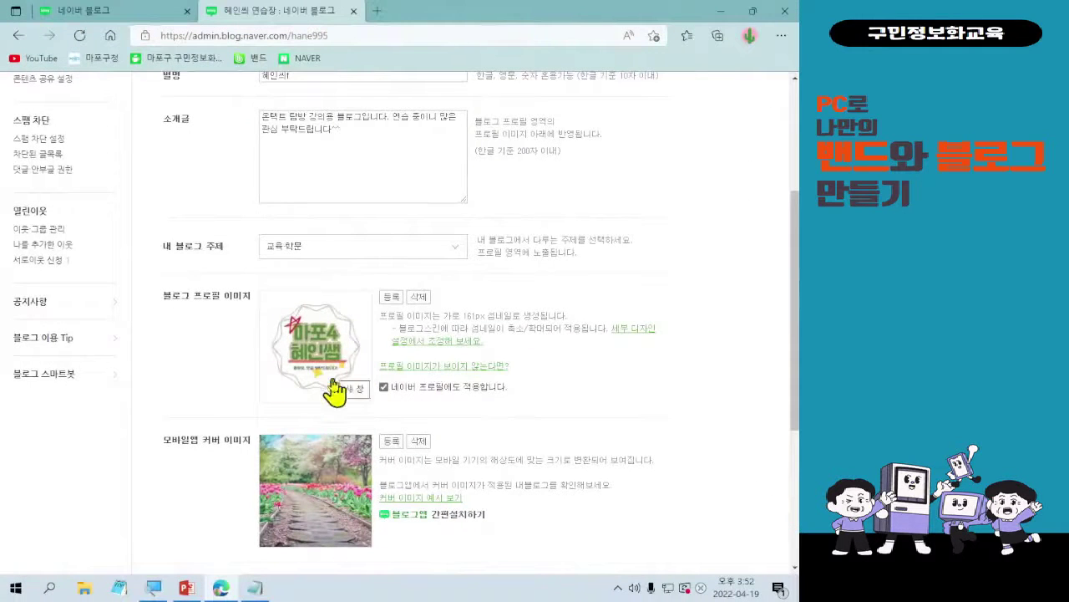
pyautogui.scroll(3, 360, 393)
pyautogui.scroll(-4, 489, 417)
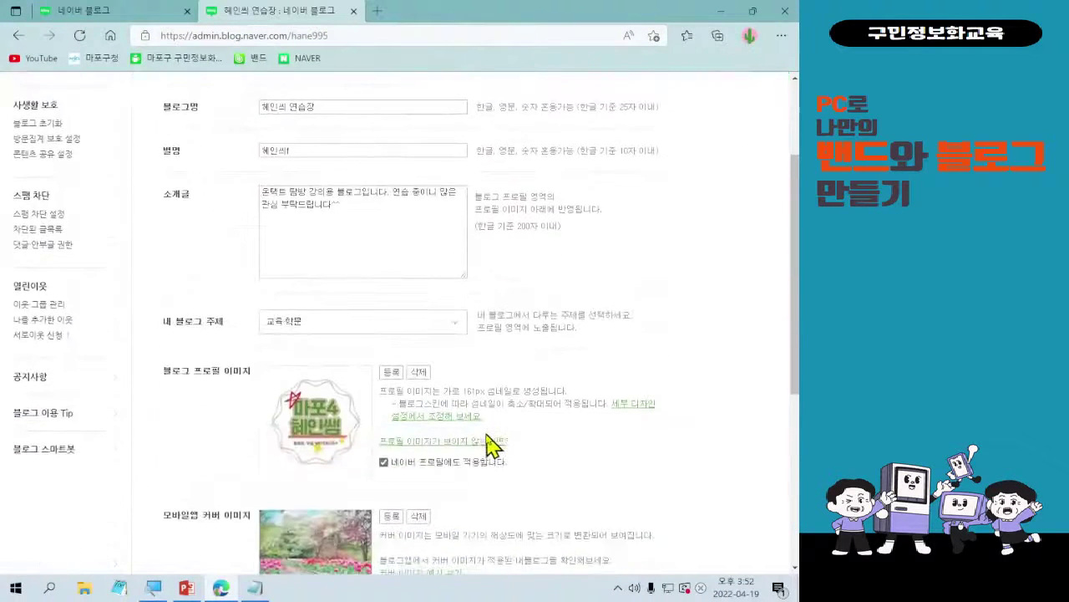
pyautogui.scroll(3, 486, 501)
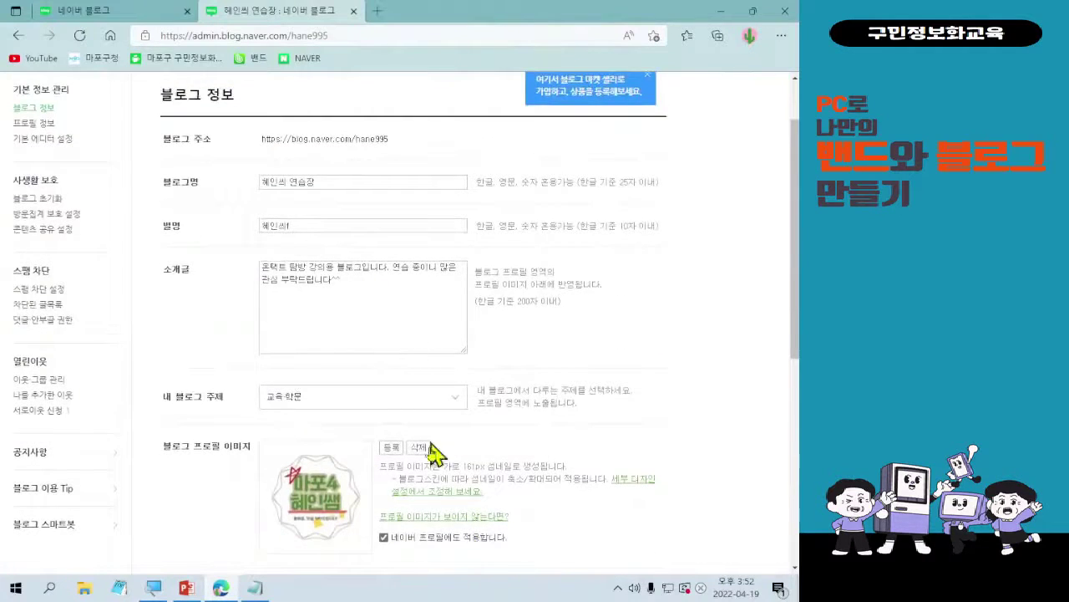
pyautogui.scroll(-1, 414, 447)
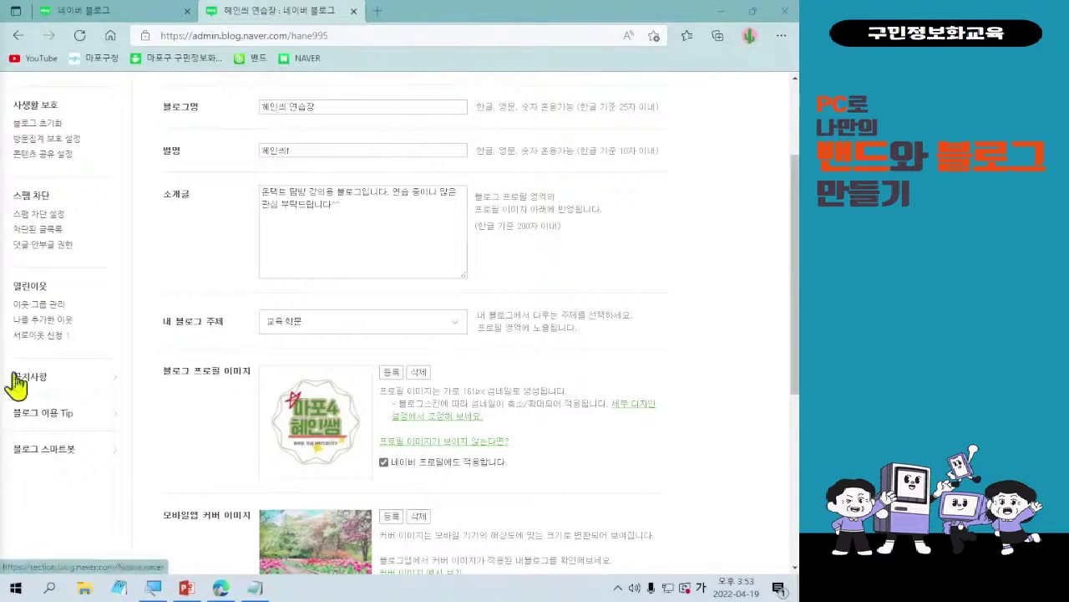
pyautogui.scroll(3, 410, 258)
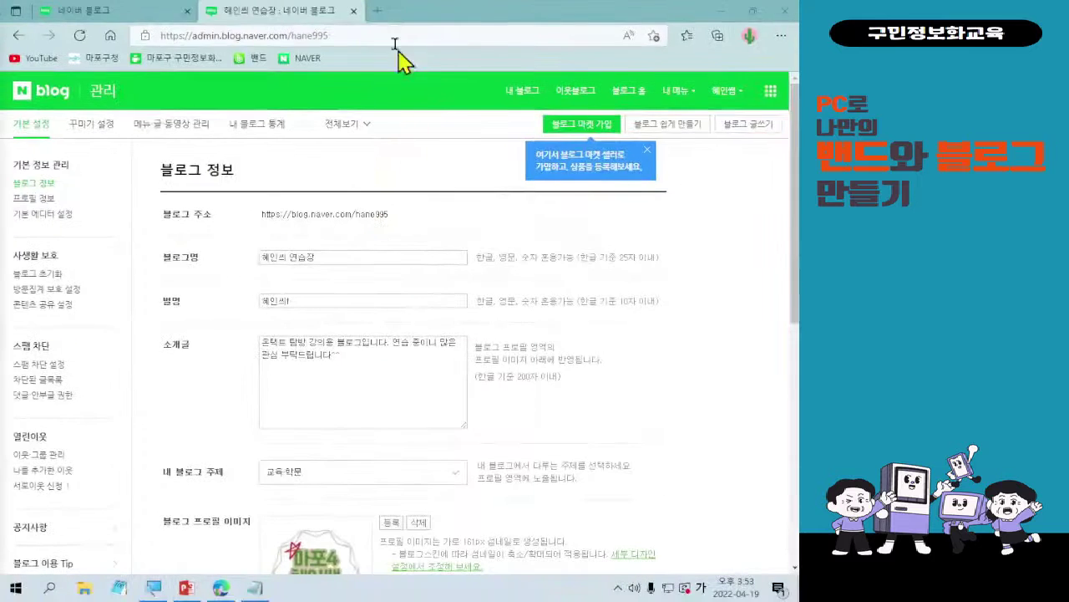
# - Open a new tab and run a web search for 미리캔버스
pyautogui.click(354, 22)
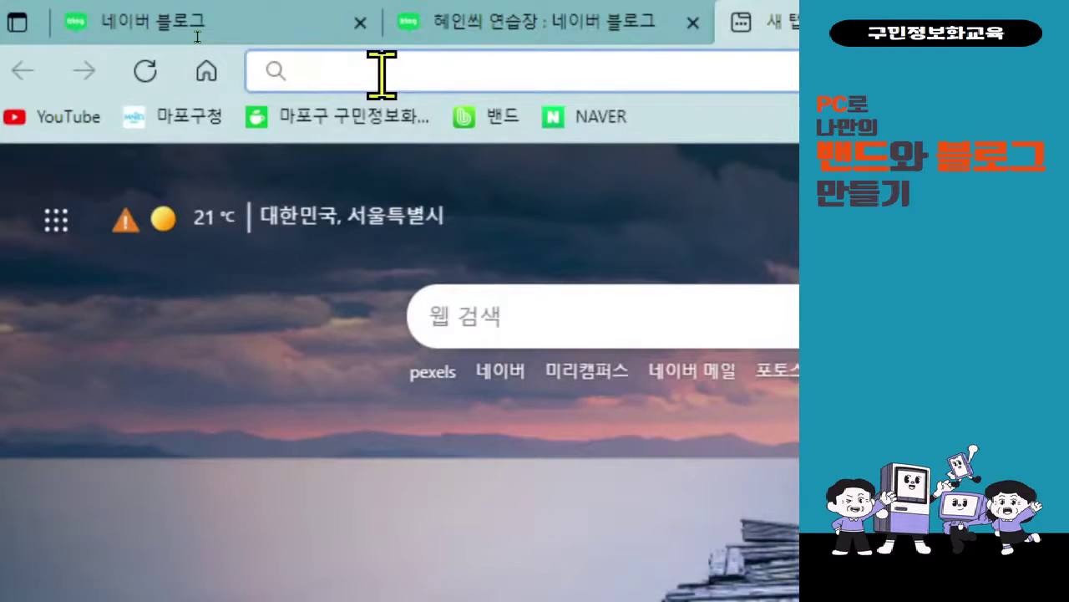
pyautogui.write('alfl')
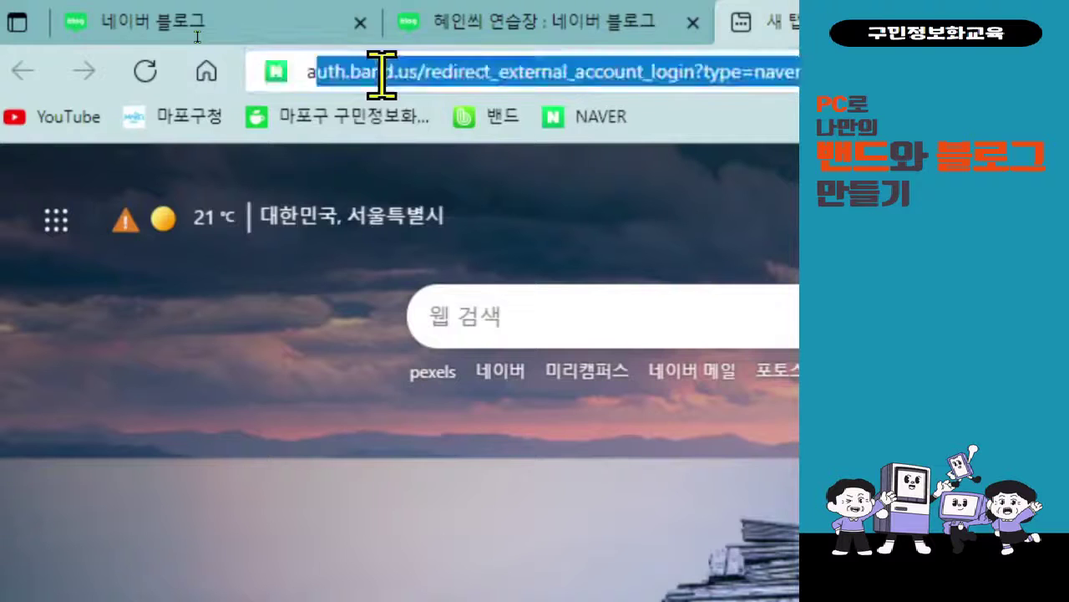
pyautogui.press('BackSpace')
pyautogui.press('BackSpace')
pyautogui.press('BackSpace')
pyautogui.press('BackSpace')
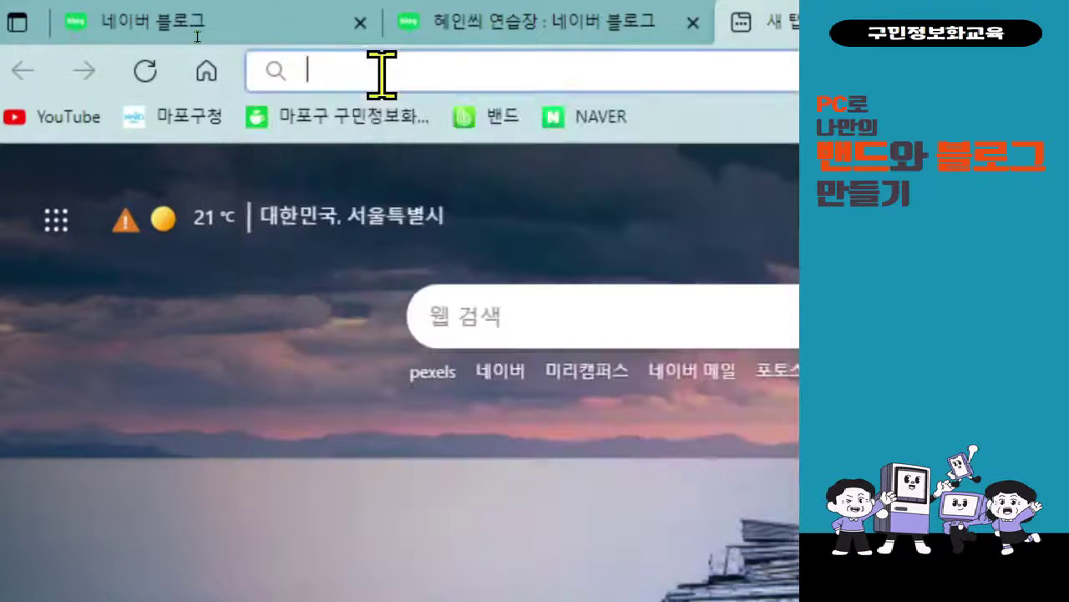
pyautogui.write('미리')
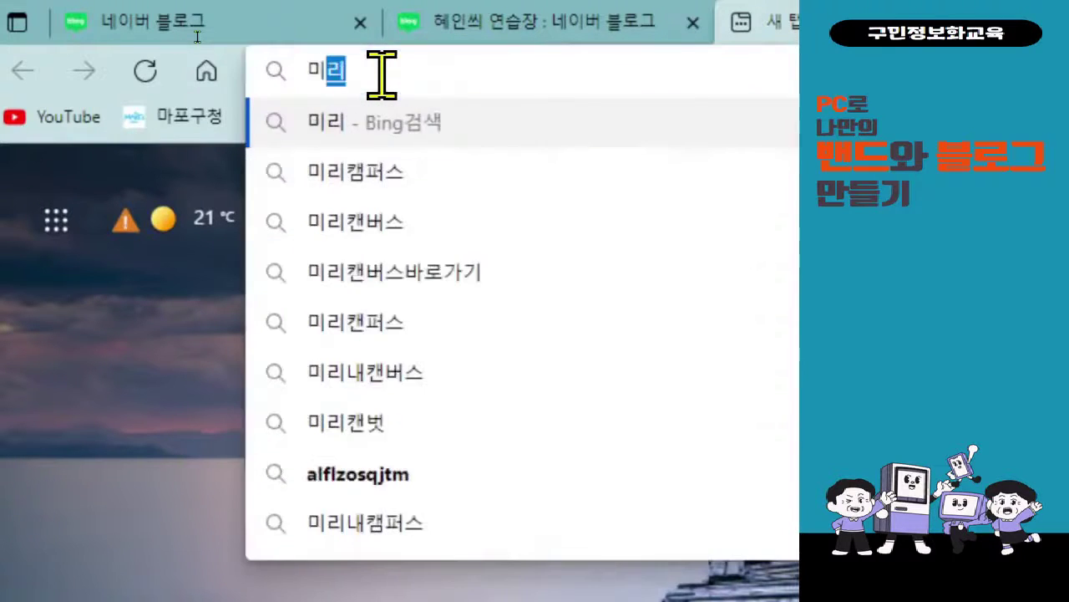
pyautogui.write('ㄱ')
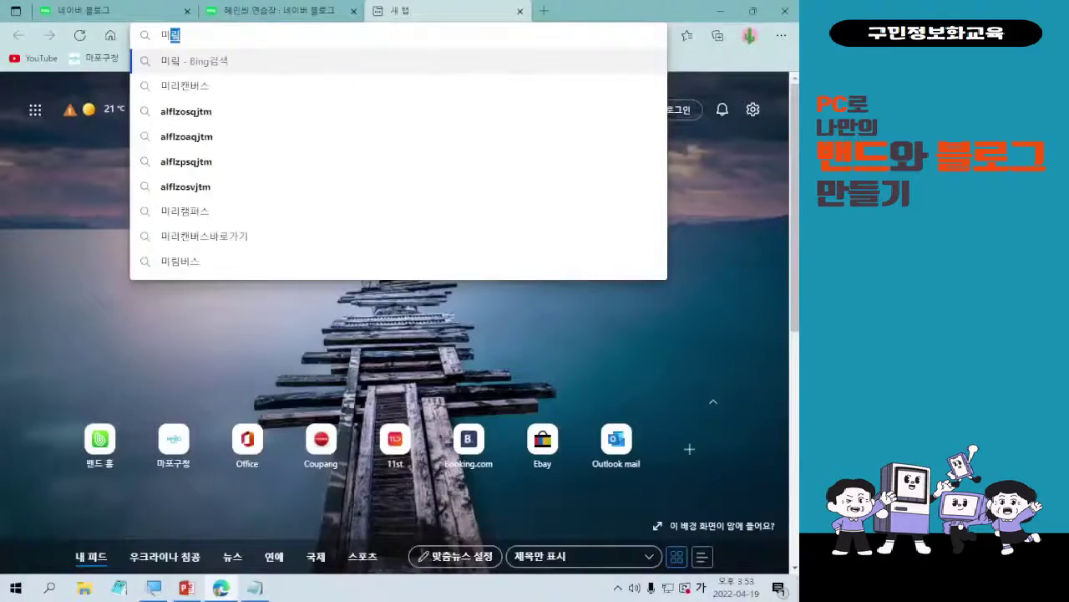
pyautogui.press('BackSpace')
pyautogui.press('BackSpace')
pyautogui.press('BackSpace')
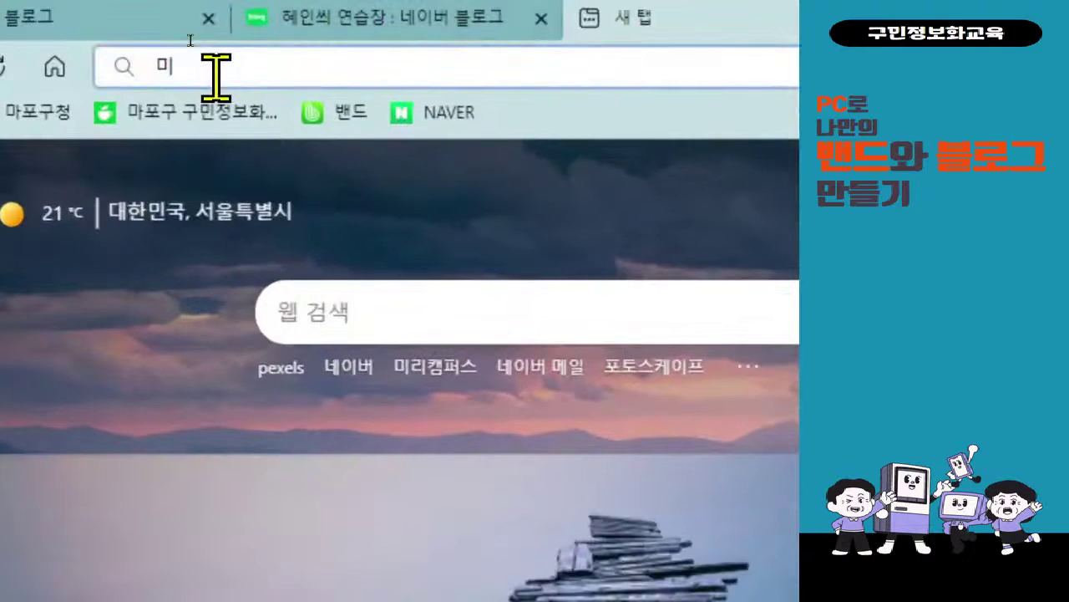
pyautogui.write('리캔버스')
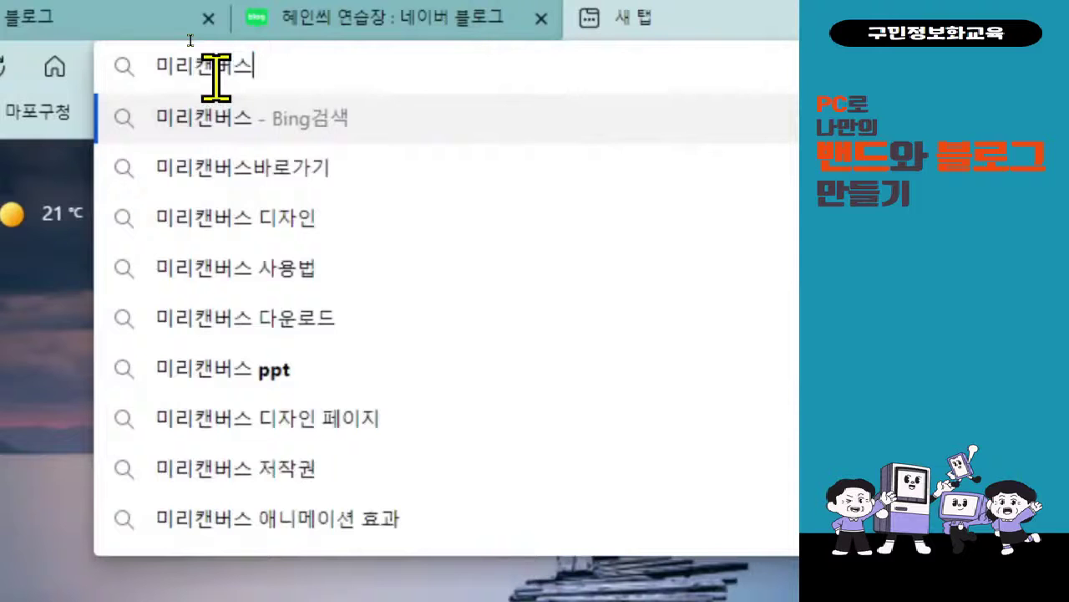
pyautogui.press('Return')
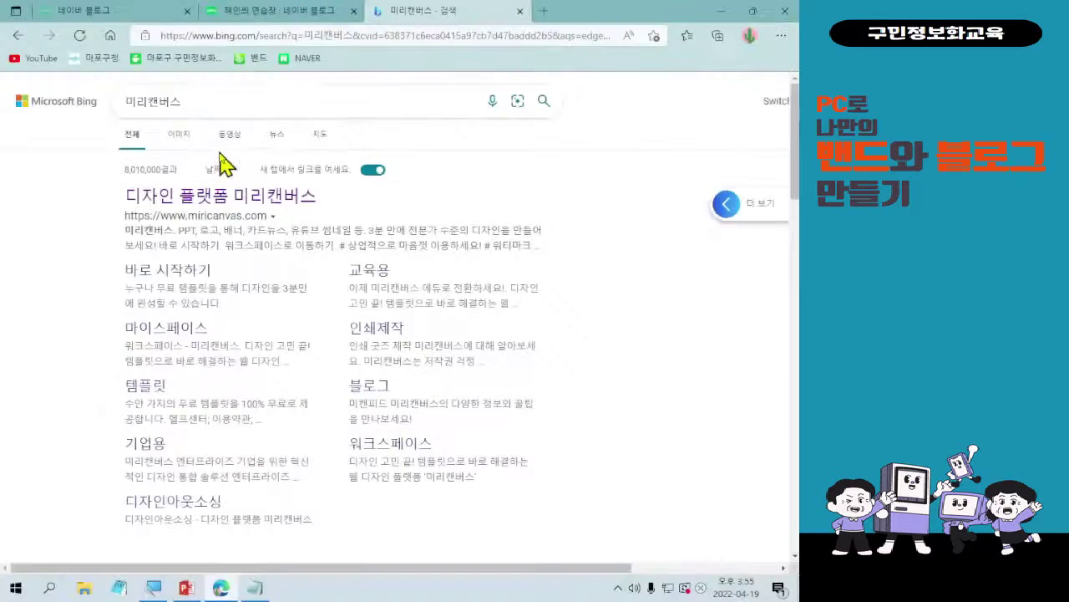
# - Open the 디자인 플랫폼 미리캔버스 result and start a blank design with 바로 시작하기
pyautogui.click(193, 199)
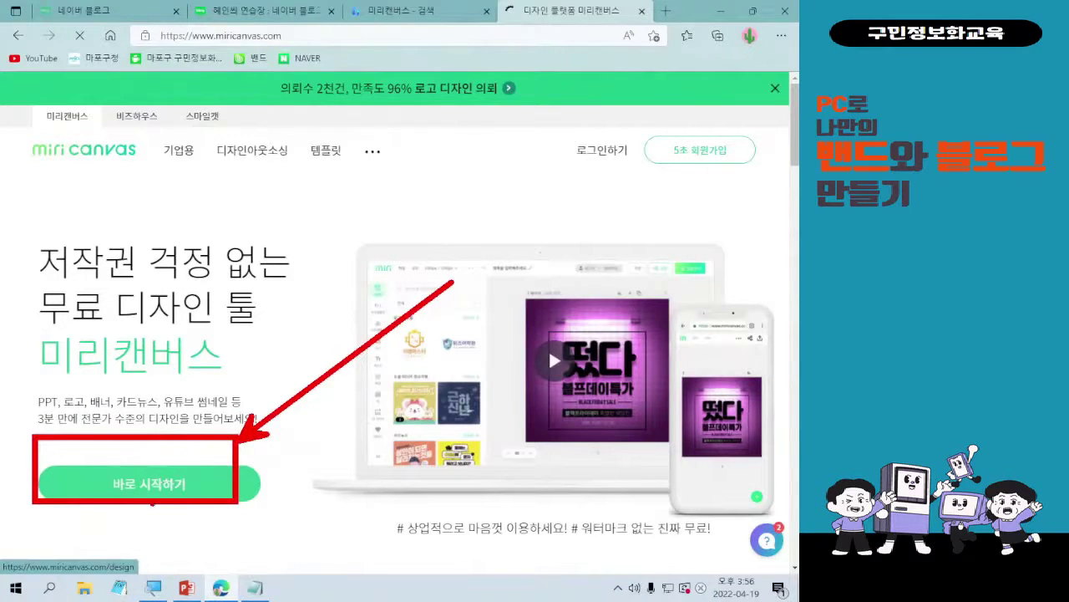
pyautogui.click(183, 488)
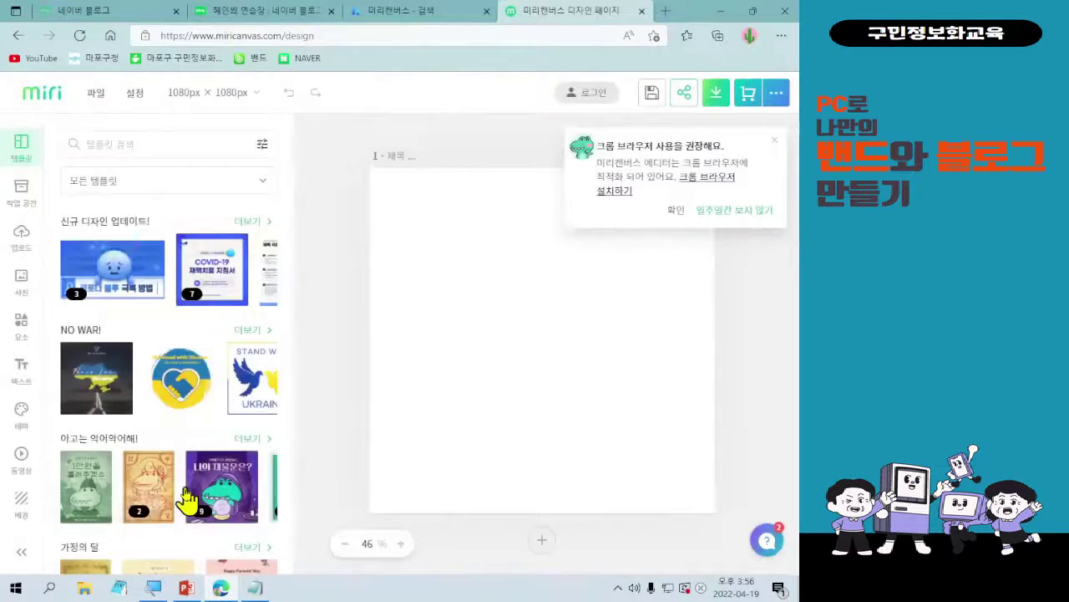
# - Hide the Chrome recommendation notice for a week with 일주일간 보지 않기
pyautogui.click(743, 216)
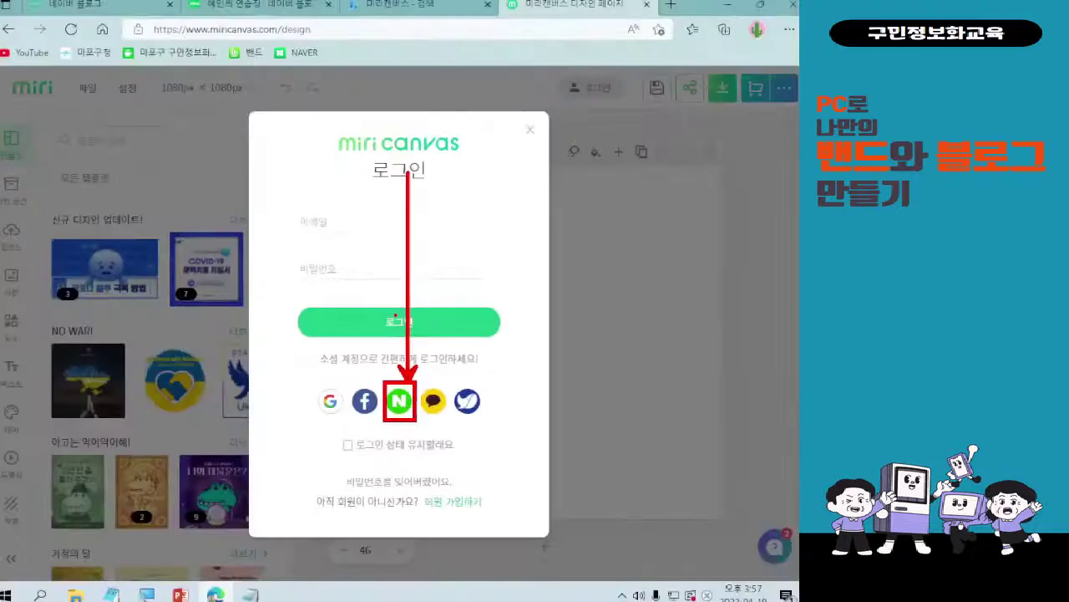
# - Log in with the Naver account and choose 로그인 유지 안함
pyautogui.click(378, 523)
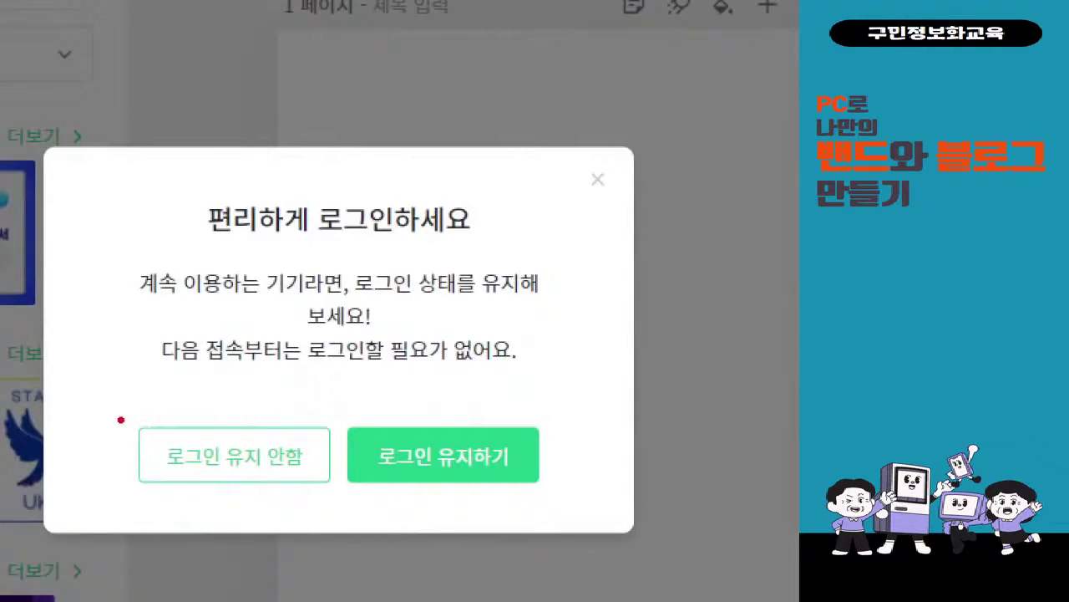
pyautogui.moveTo(217, 401)
pyautogui.mouseDown()
pyautogui.moveTo(318, 289)
pyautogui.moveTo(396, 387)
pyautogui.mouseUp()
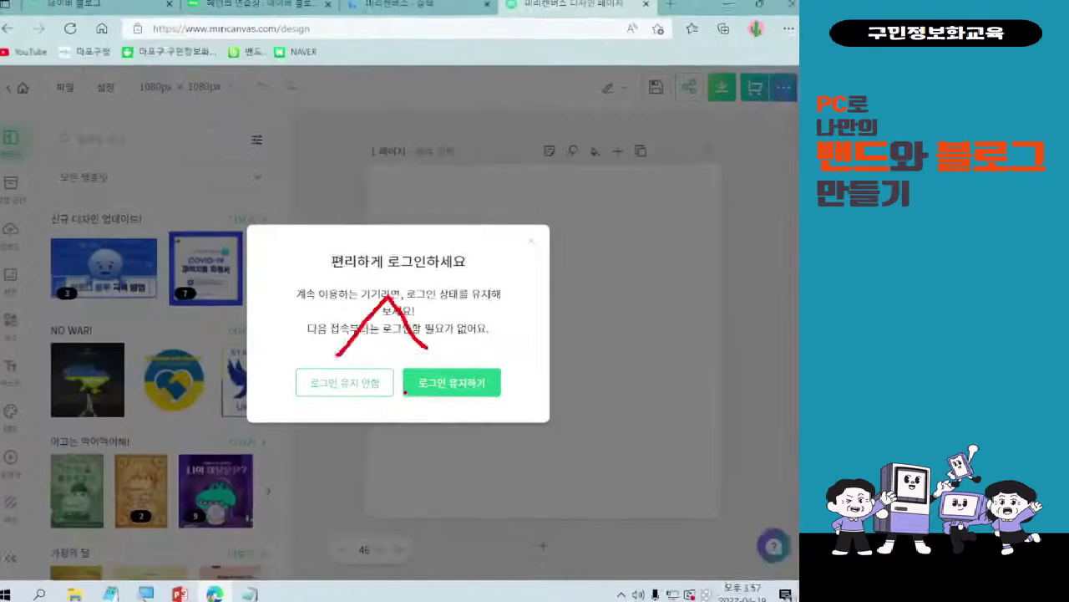
pyautogui.click(276, 472)
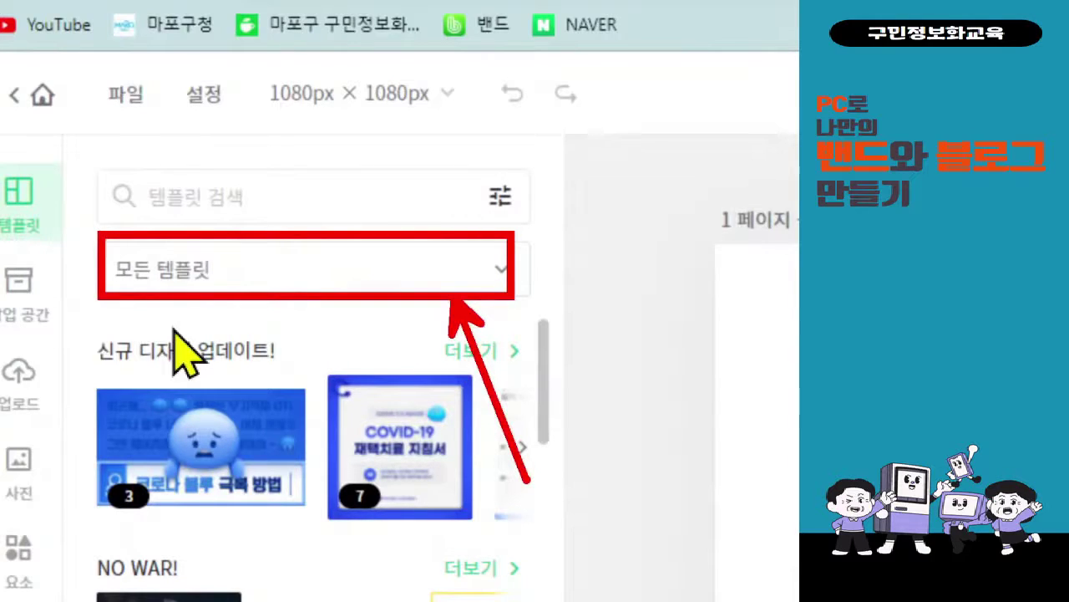
pyautogui.click(432, 284)
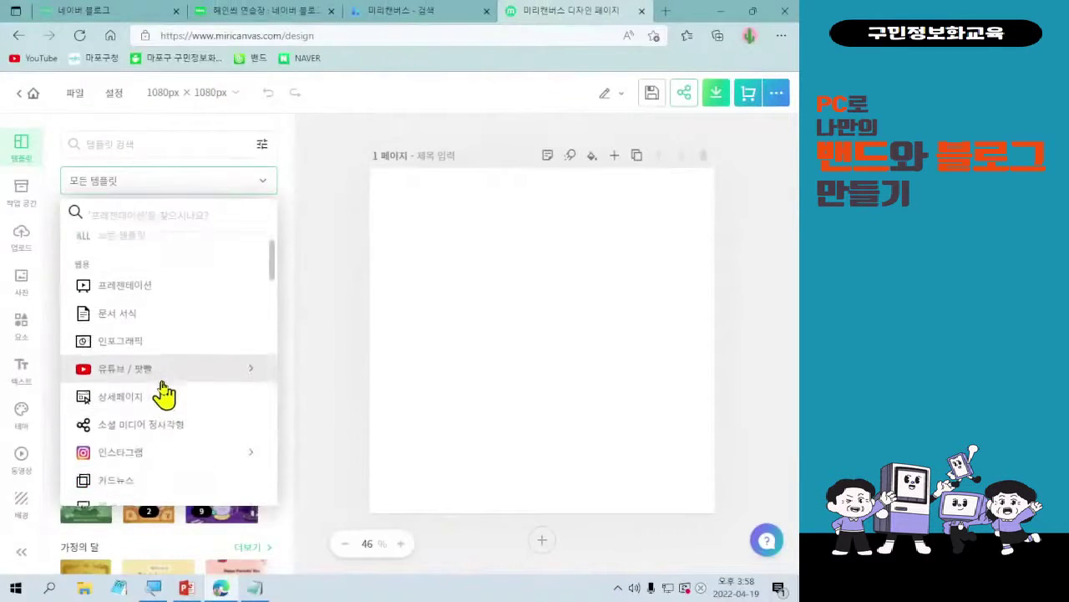
pyautogui.scroll(-3, 162, 397)
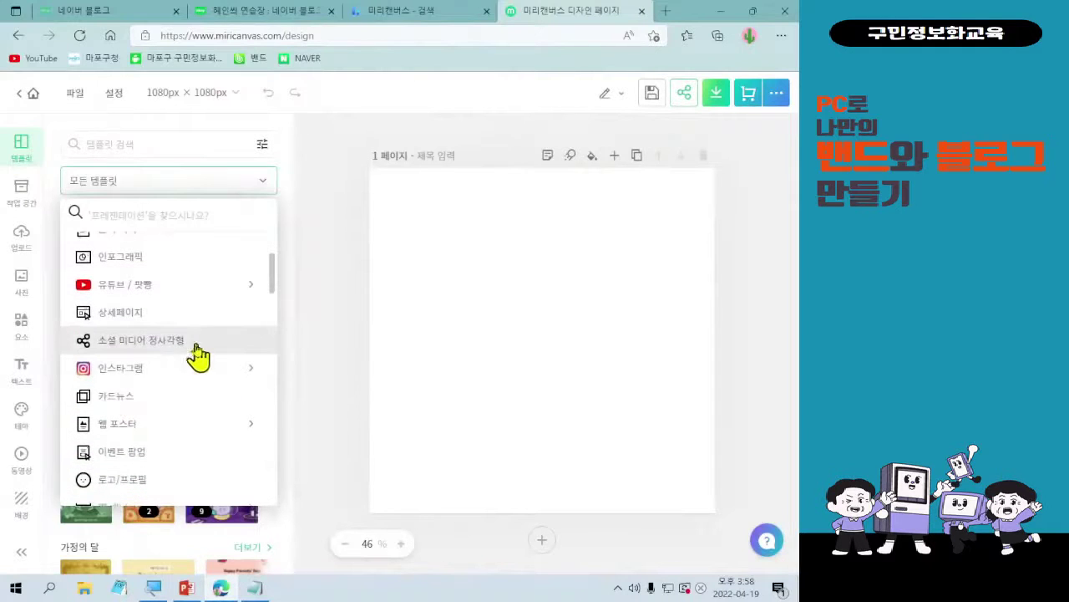
pyautogui.scroll(-2, 186, 359)
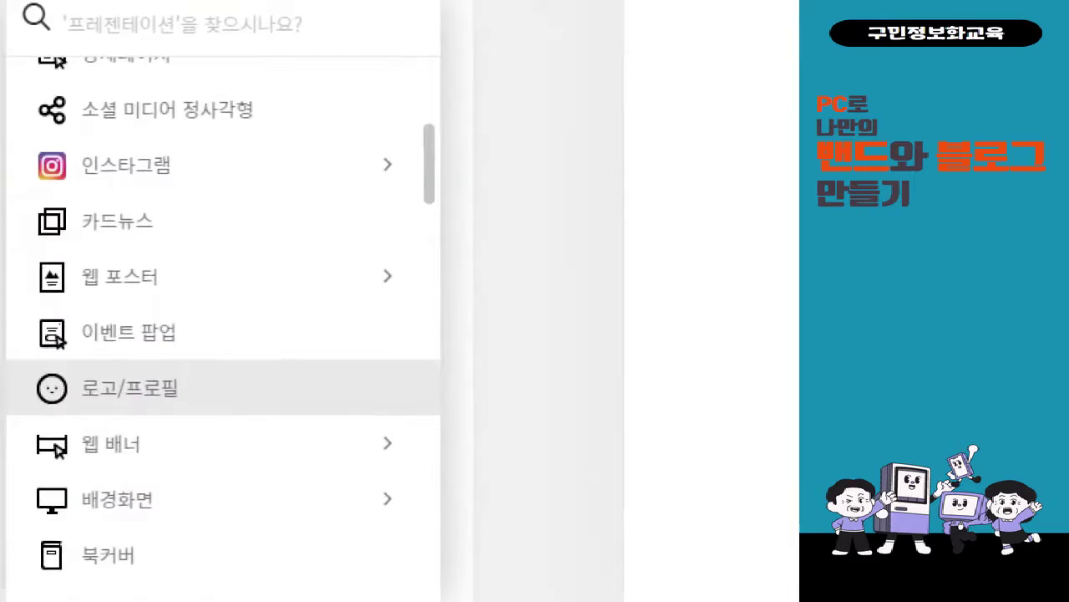
pyautogui.click(116, 405)
pyautogui.moveTo(18, 354); pyautogui.dragTo(203, 421)
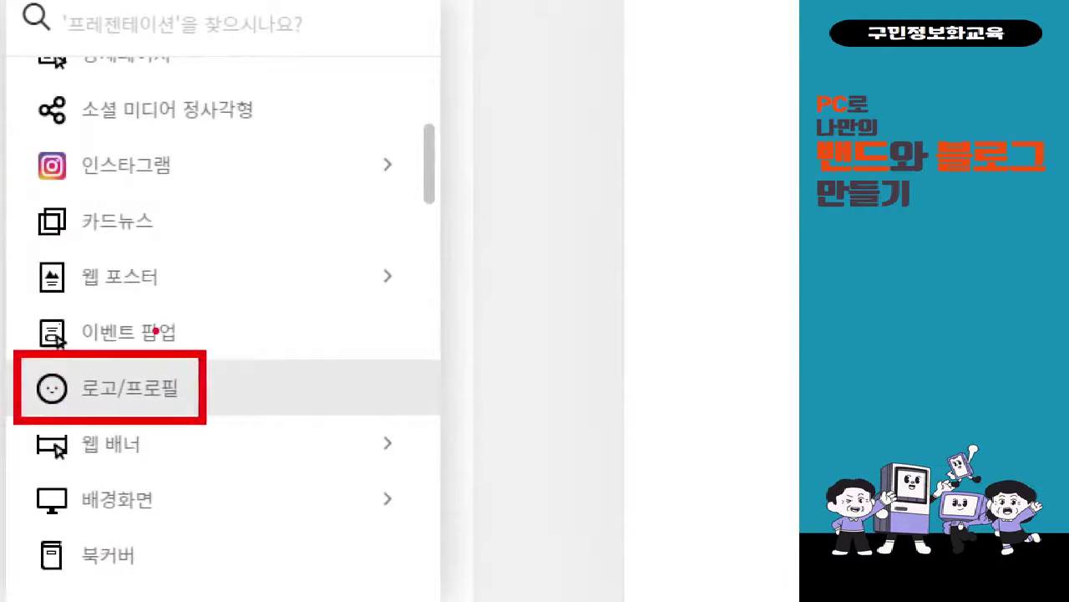
pyautogui.moveTo(155, 330); pyautogui.dragTo(155, 79)
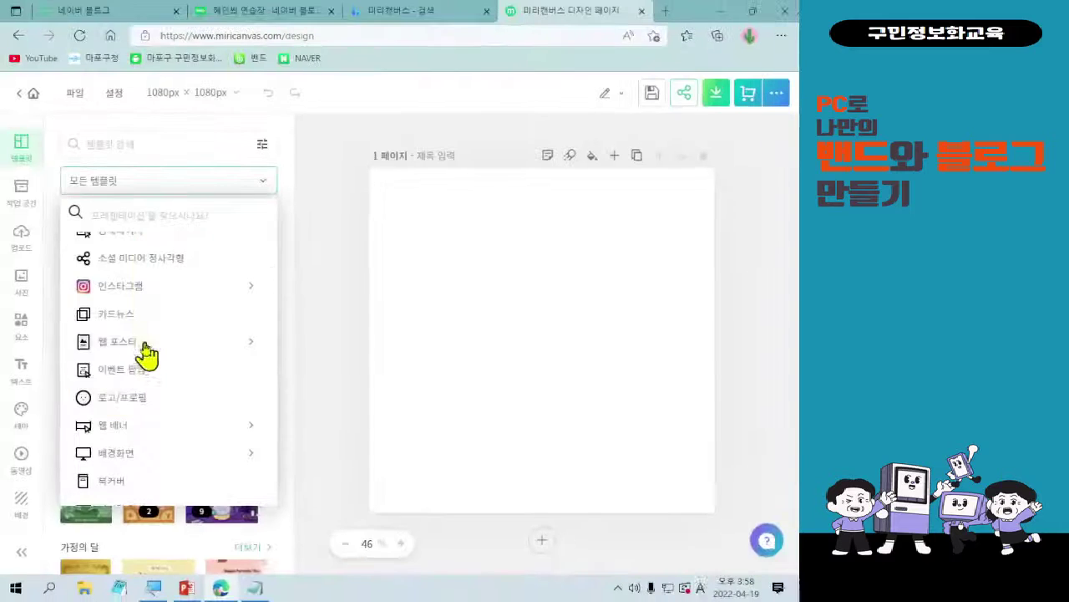
# - Switch templates to 로고/프로필 and browse logos such as 달빵제과, 커피블루 and 우리농원
pyautogui.click(123, 398)
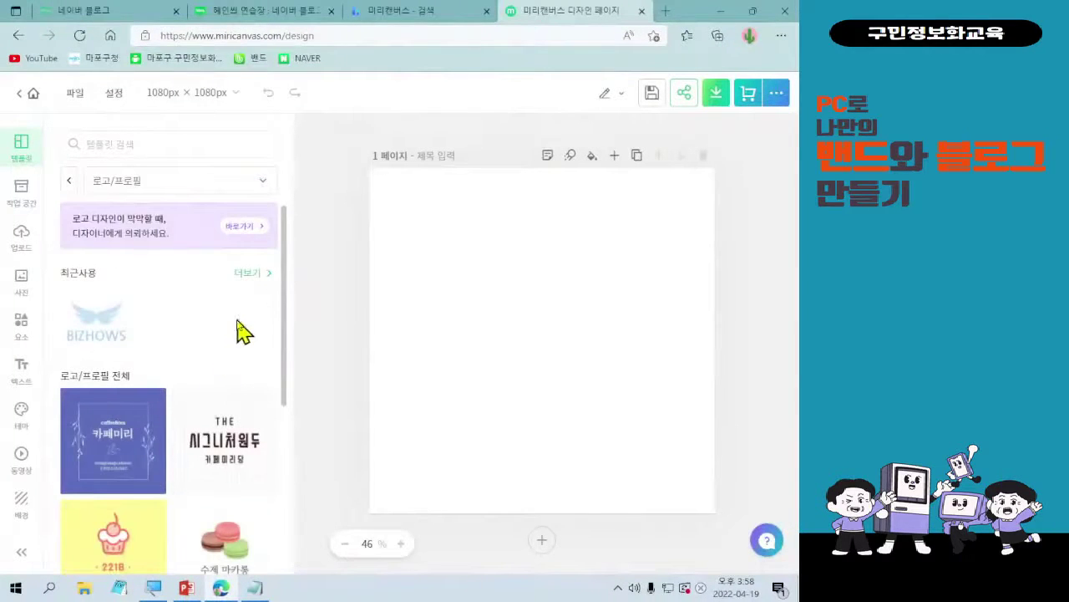
pyautogui.scroll(-1, 239, 330)
pyautogui.scroll(-1, 239, 329)
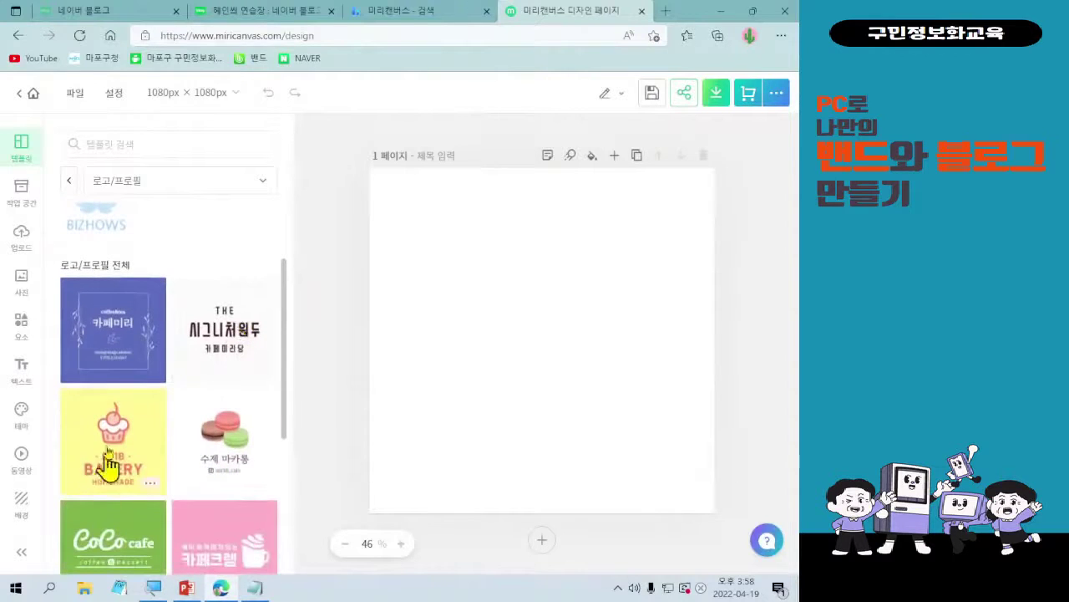
pyautogui.scroll(-2, 165, 326)
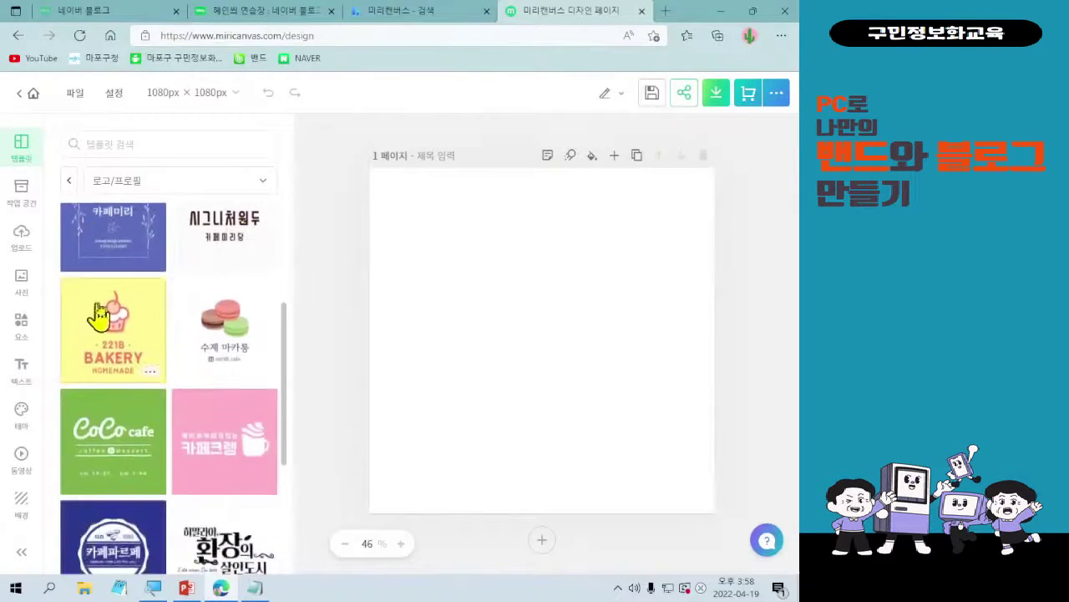
pyautogui.scroll(-2, 214, 349)
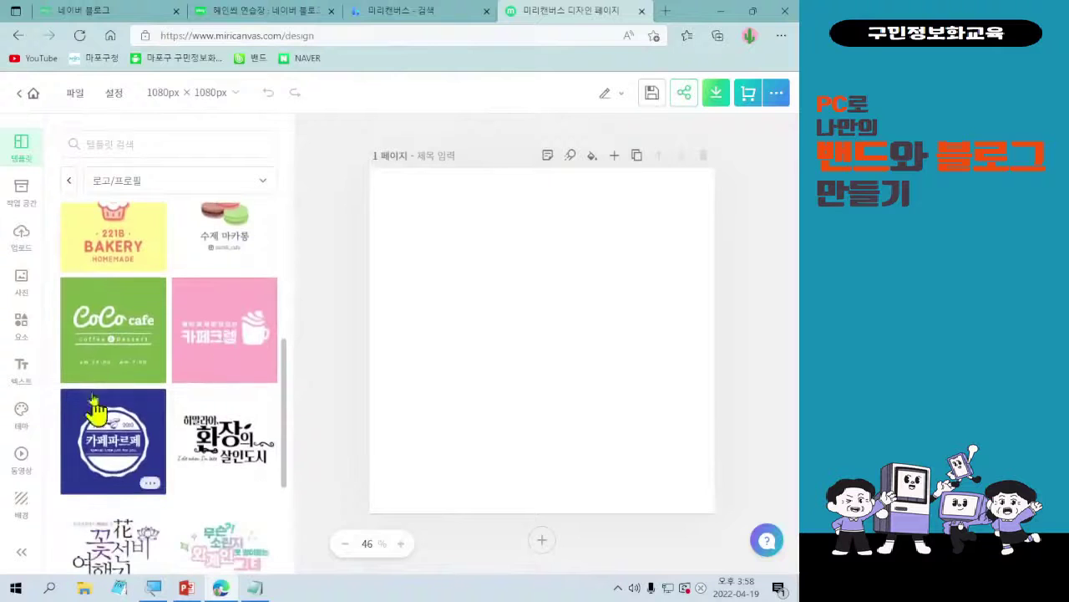
pyautogui.scroll(-1, 231, 459)
pyautogui.scroll(-2, 180, 486)
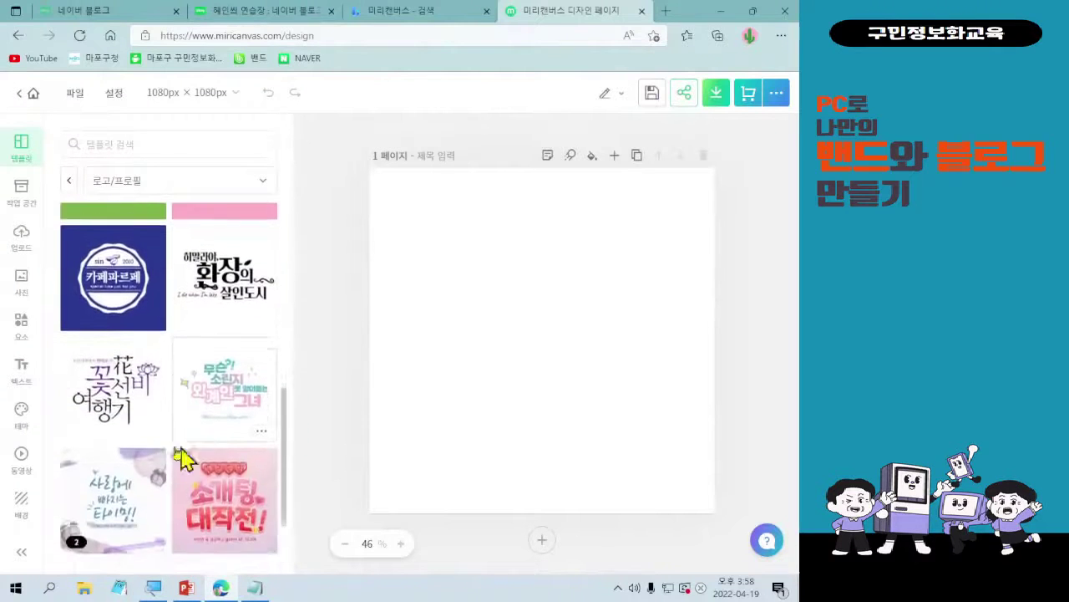
pyautogui.scroll(-1, 181, 377)
pyautogui.scroll(-2, 172, 363)
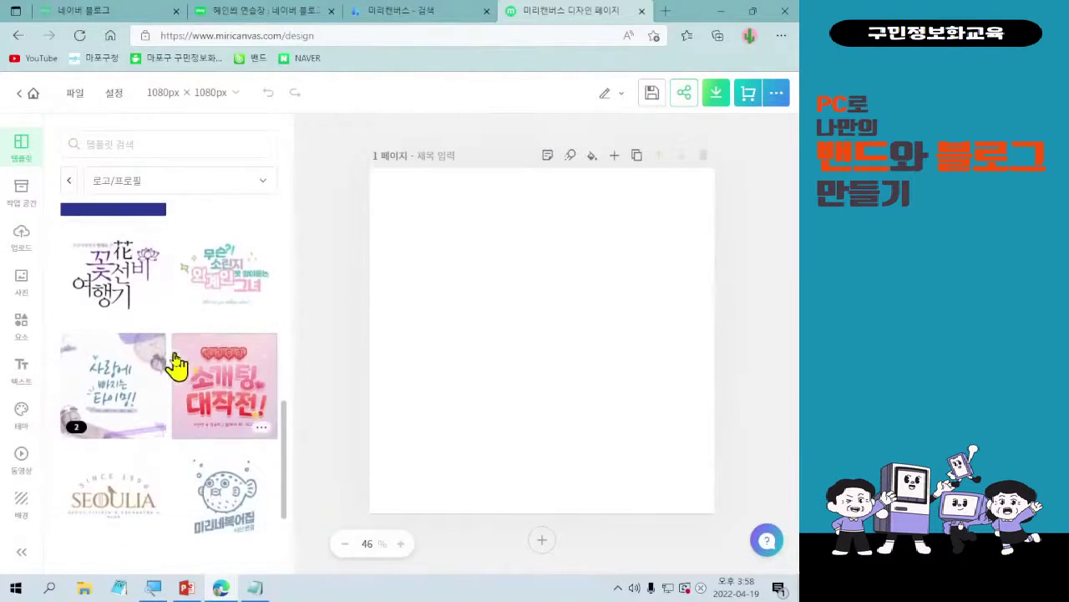
pyautogui.scroll(-3, 174, 434)
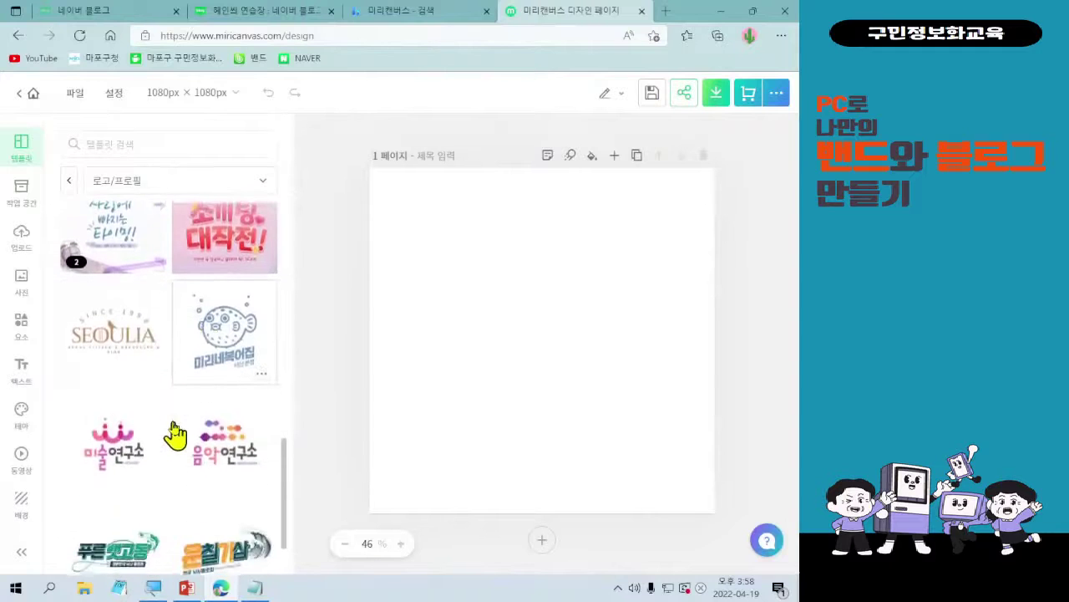
pyautogui.scroll(-3, 178, 430)
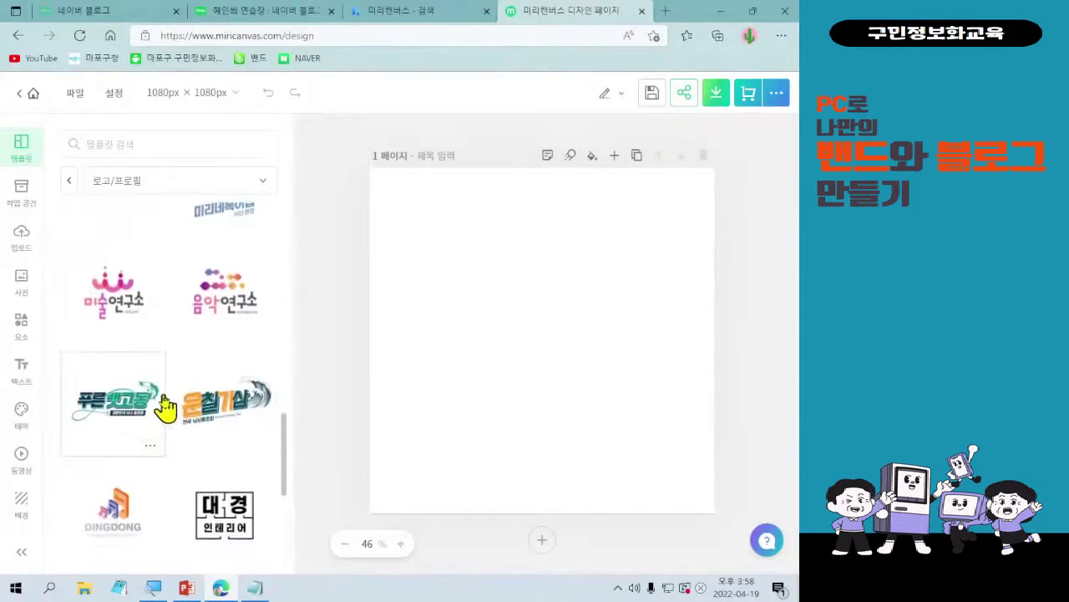
pyautogui.scroll(-1, 176, 430)
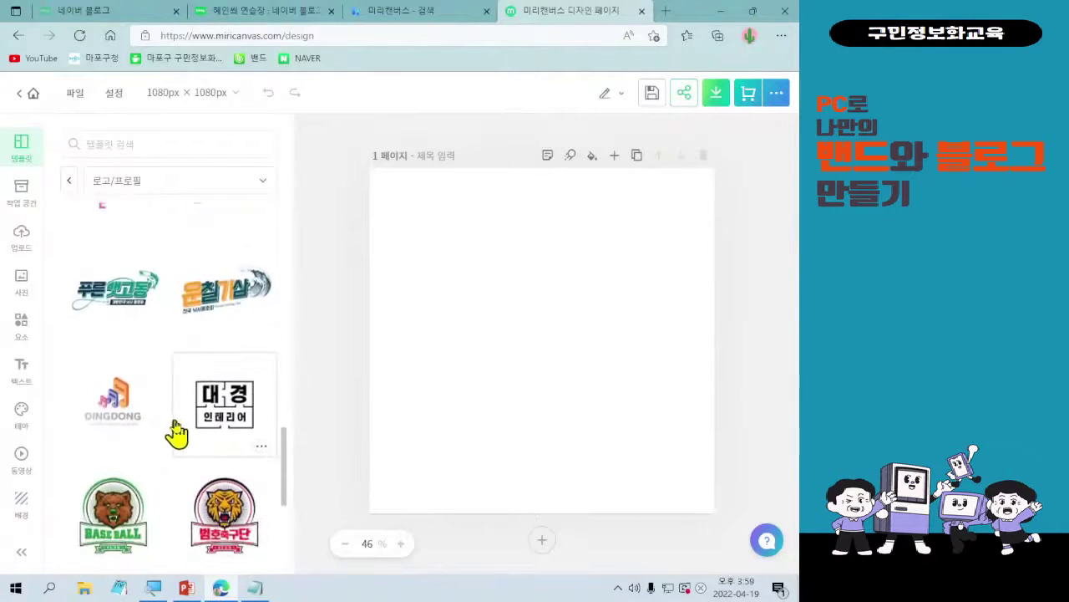
pyautogui.scroll(-2, 187, 433)
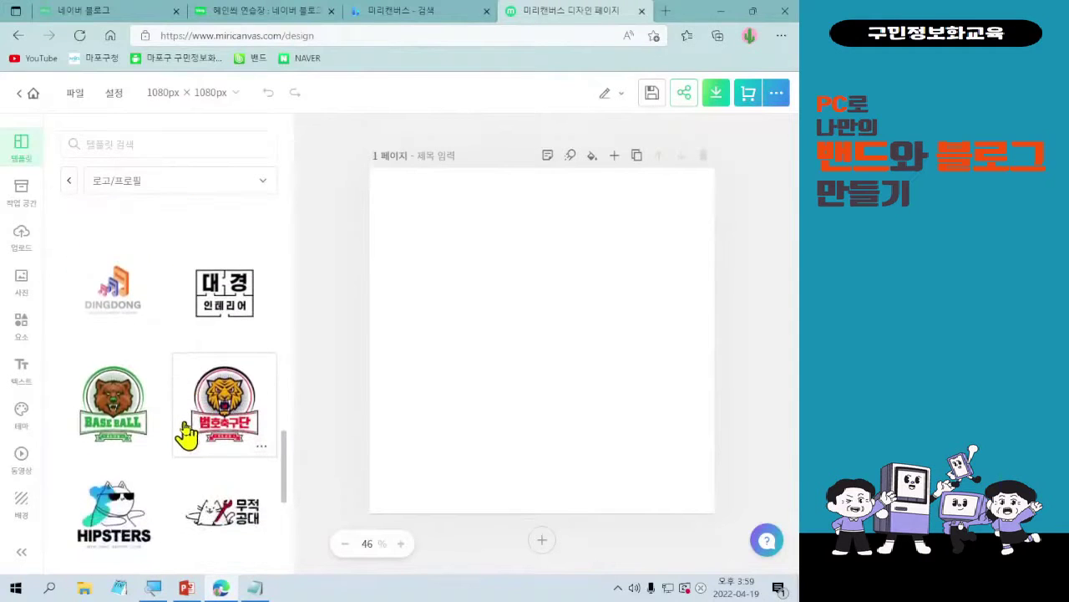
pyautogui.scroll(-3, 186, 433)
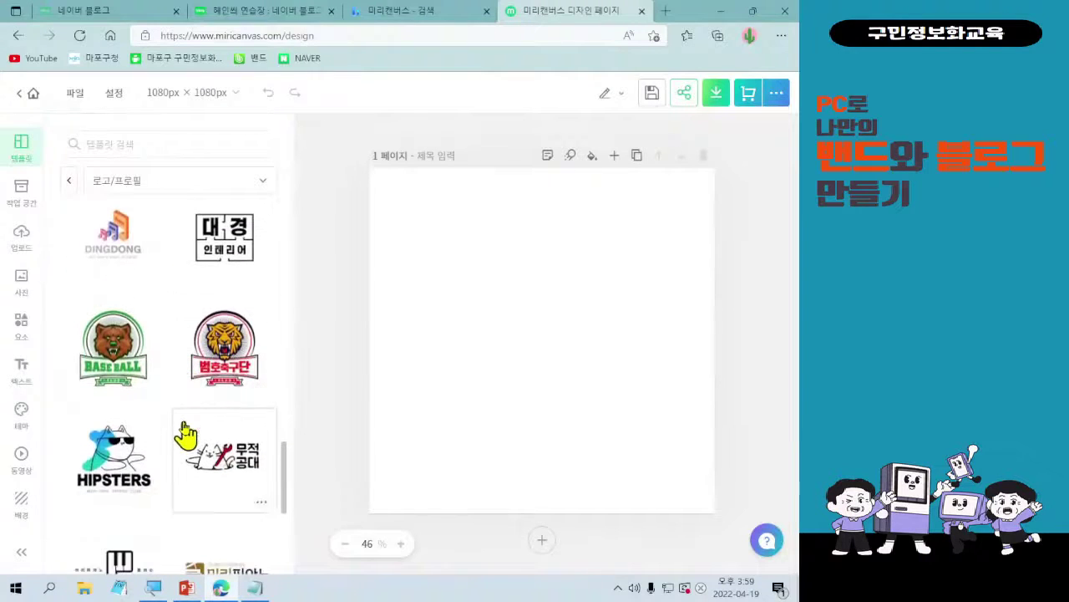
pyautogui.scroll(-4, 140, 426)
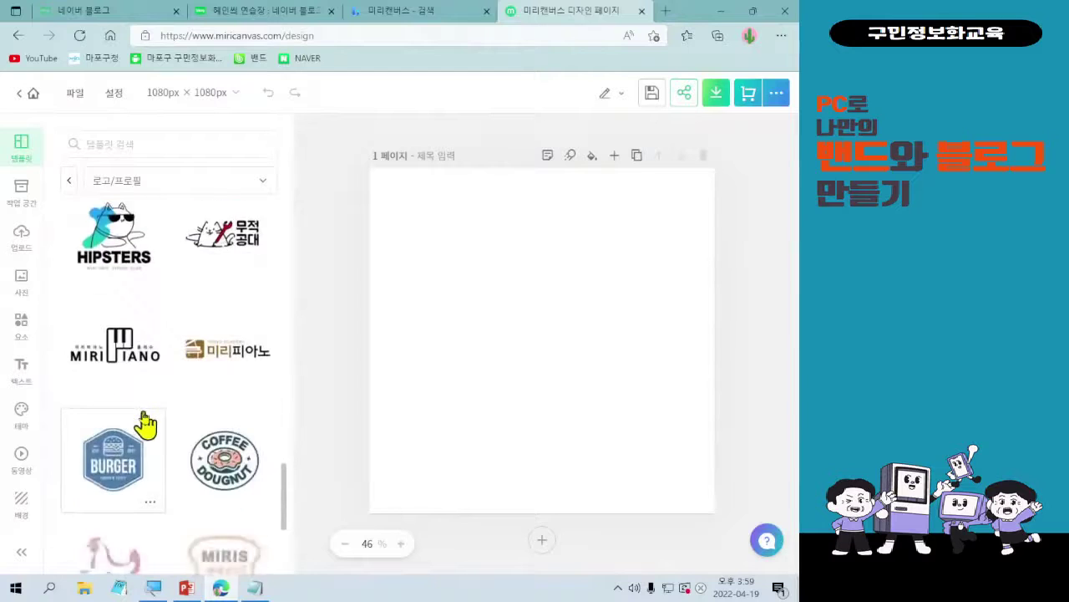
pyautogui.scroll(-2, 155, 509)
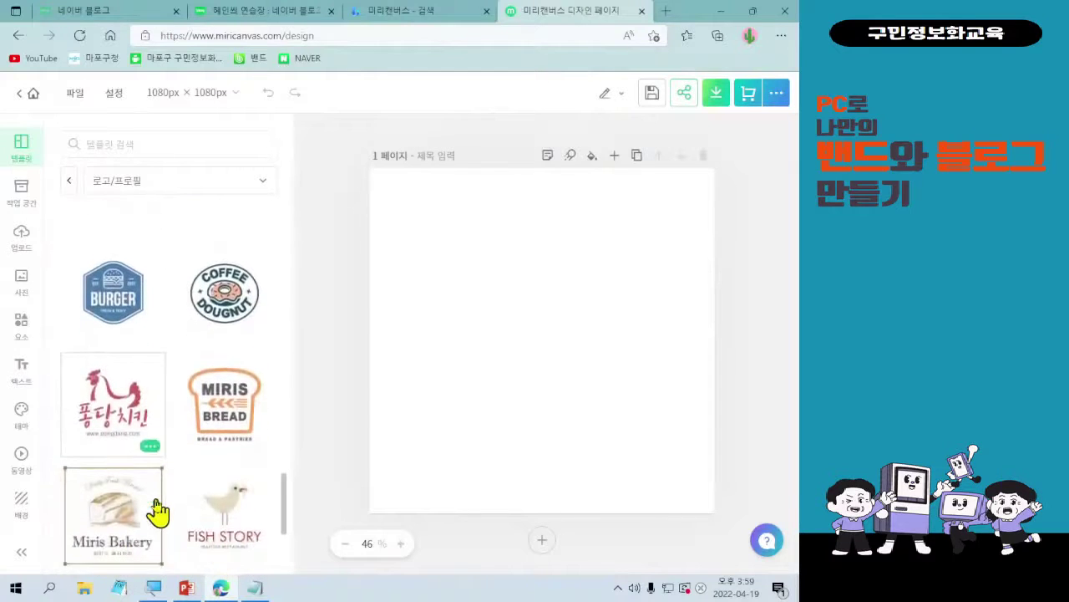
pyautogui.scroll(-2, 152, 434)
pyautogui.scroll(-2, 152, 434)
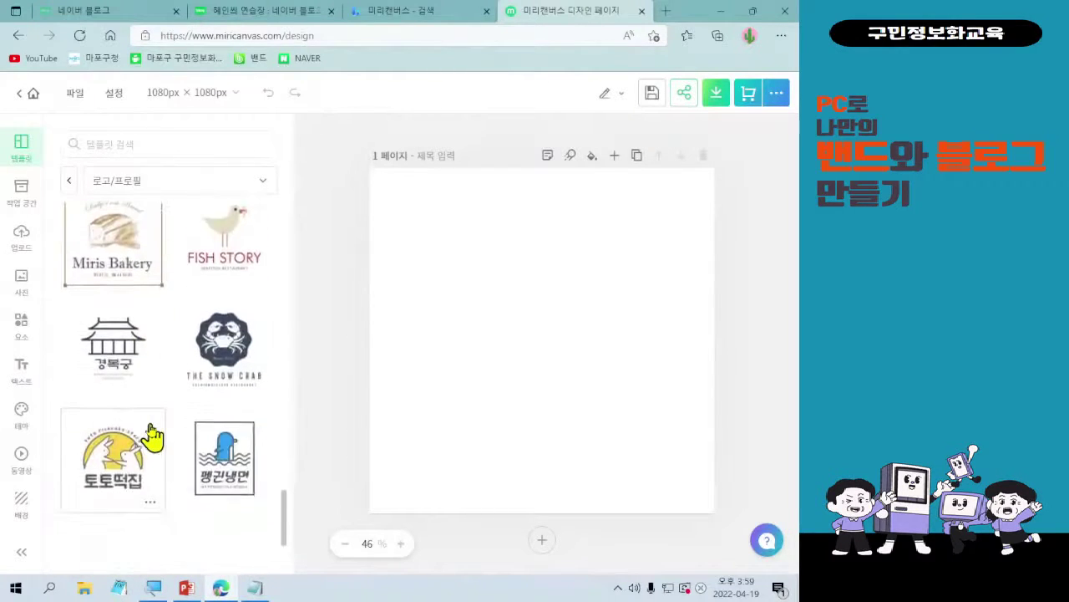
pyautogui.scroll(-4, 152, 434)
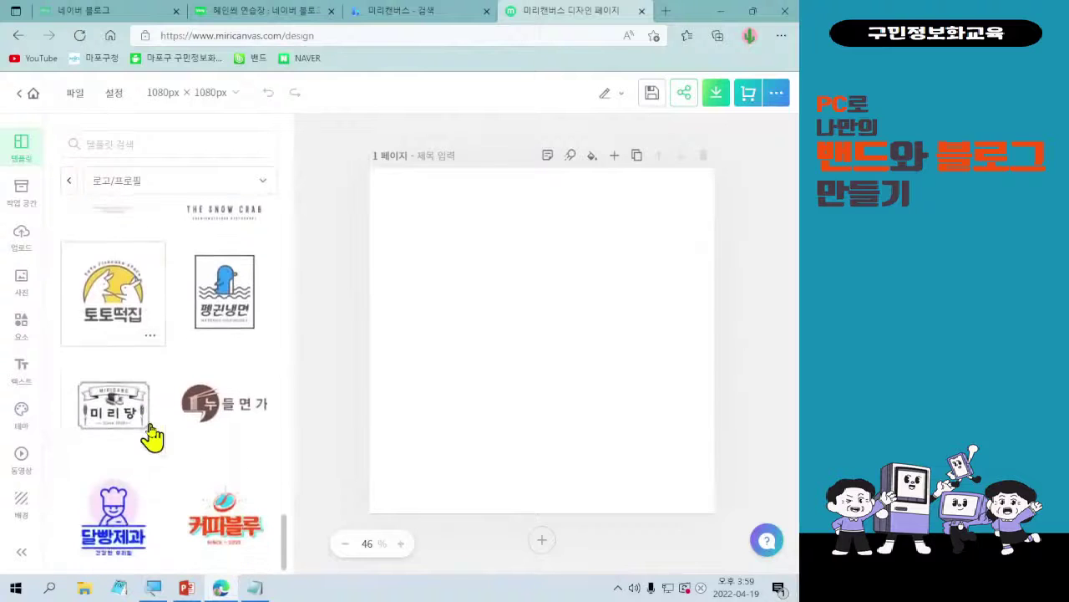
pyautogui.scroll(-3, 153, 434)
pyautogui.scroll(-3, 150, 436)
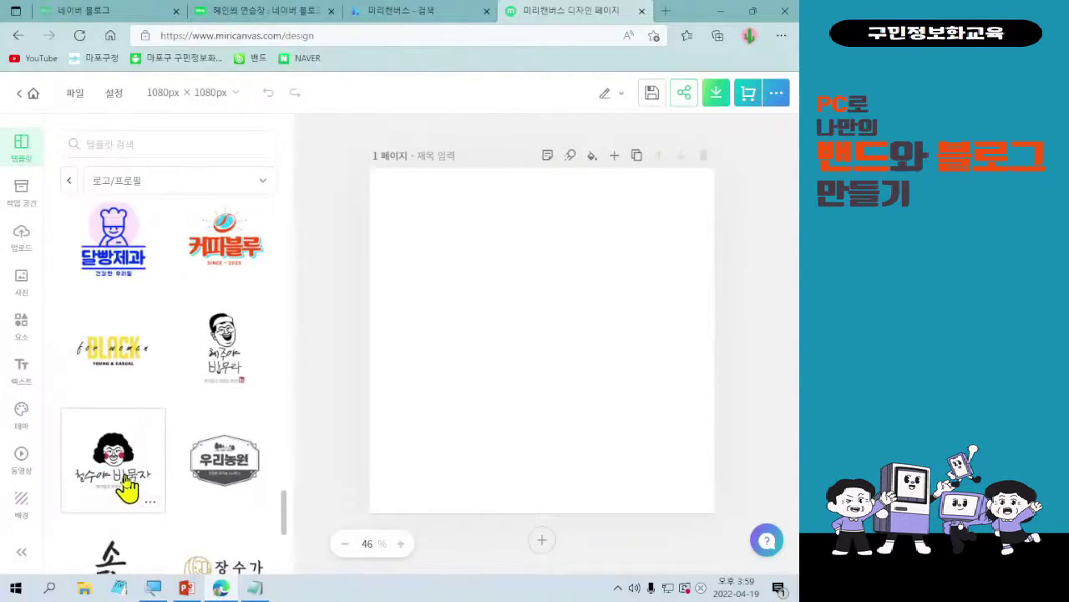
pyautogui.click(127, 488)
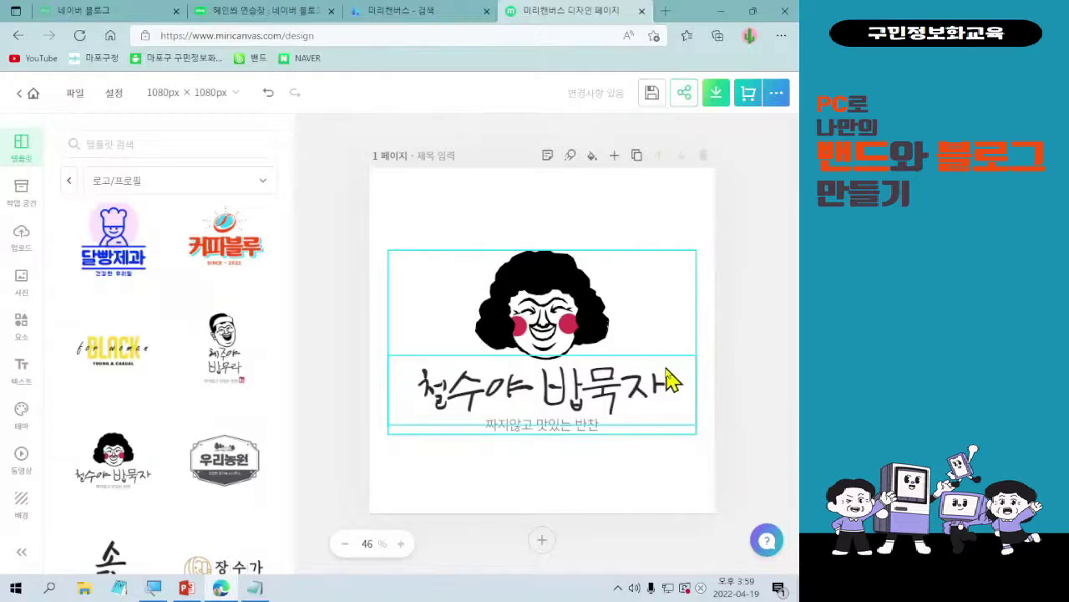
pyautogui.click(671, 380)
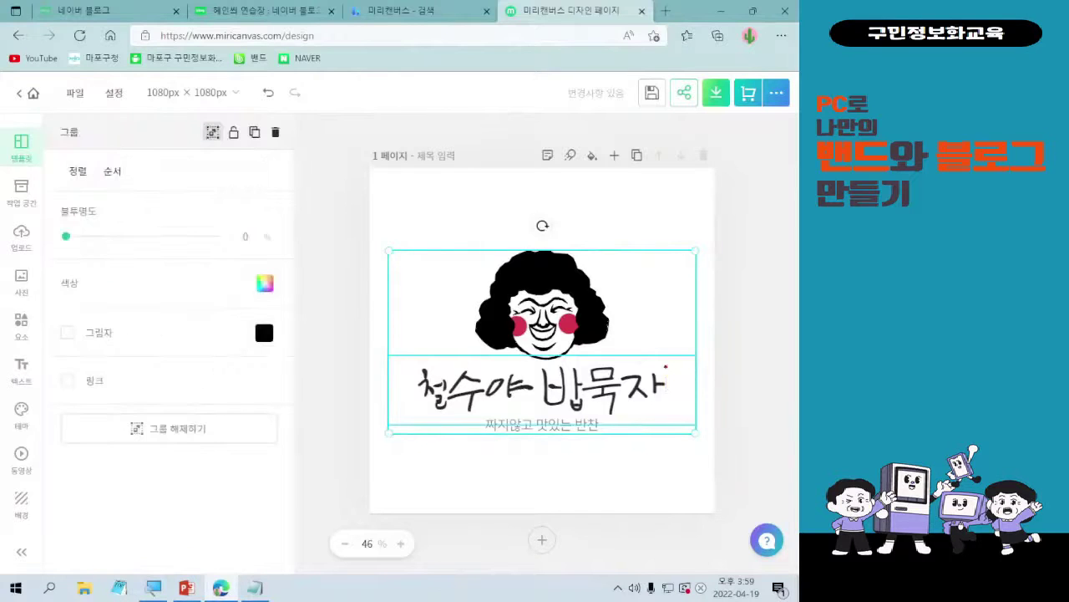
pyautogui.moveTo(253, 109)
pyautogui.mouseDown()
pyautogui.moveTo(258, 132)
pyautogui.moveTo(290, 149)
pyautogui.moveTo(284, 167)
pyautogui.moveTo(408, 362)
pyautogui.mouseUp()
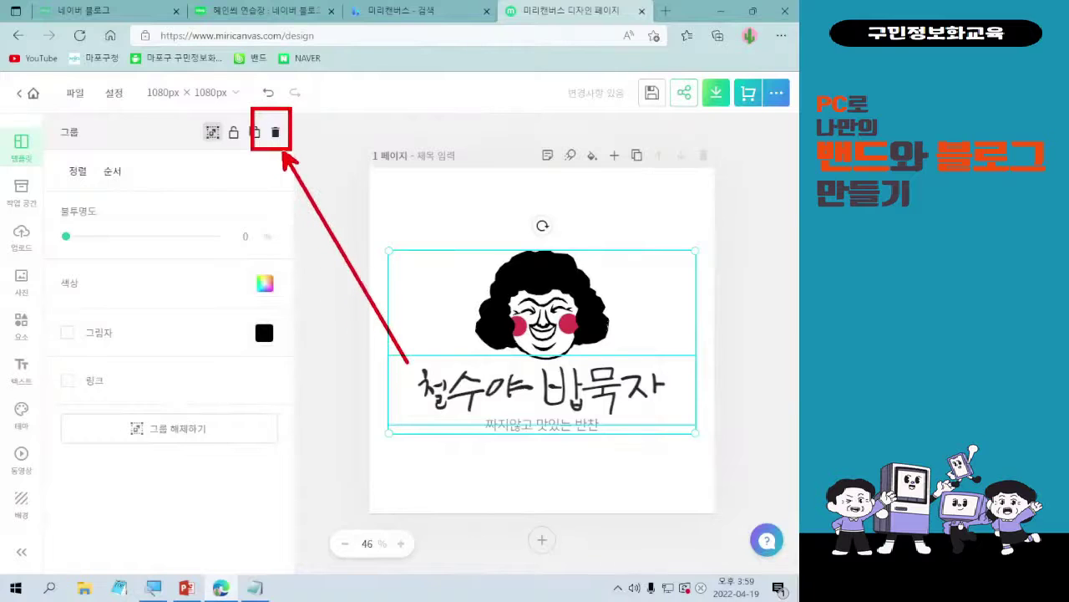
pyautogui.moveTo(541, 382)
pyautogui.mouseDown()
pyautogui.moveTo(552, 403)
pyautogui.moveTo(571, 363)
pyautogui.mouseUp()
pyautogui.press('Escape')
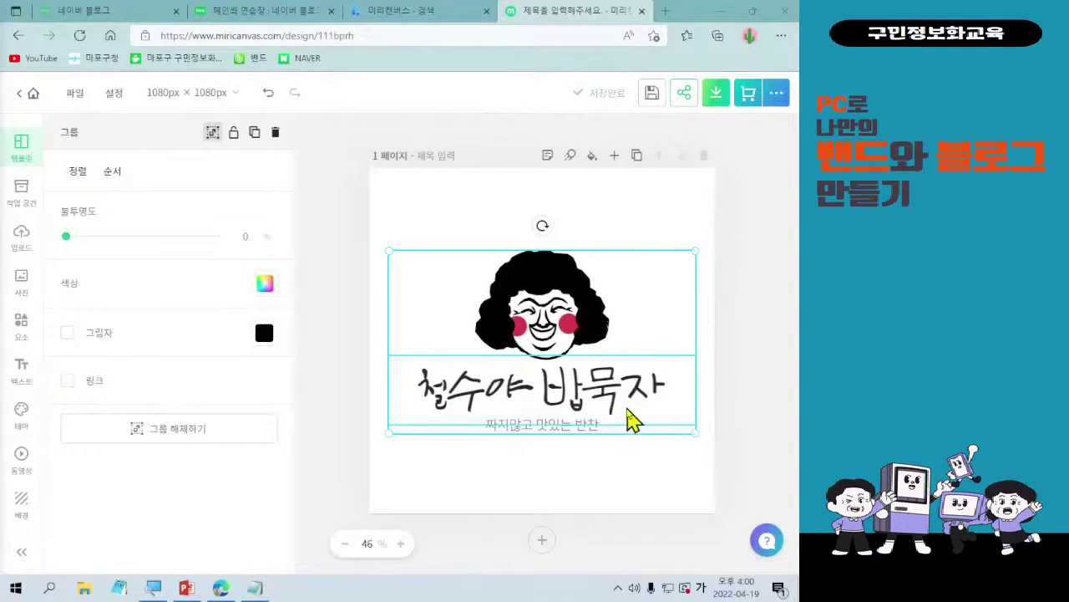
# - Replace the title 철수야 밥묵자 with 혜인씨블로그, then start editing the subtitle
pyautogui.doubleClick(581, 397)
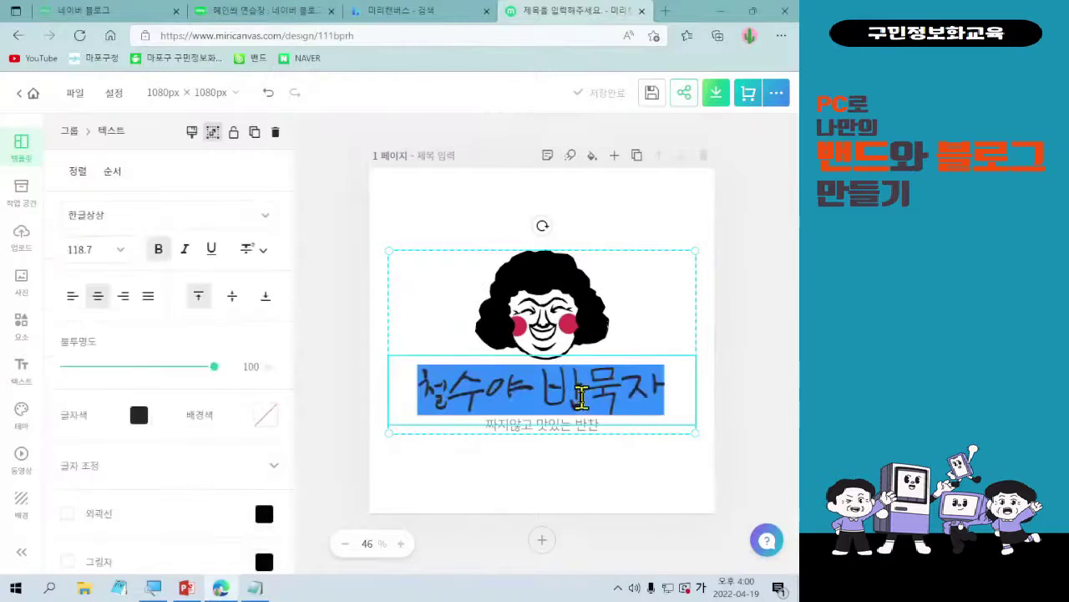
pyautogui.write('혜흐')
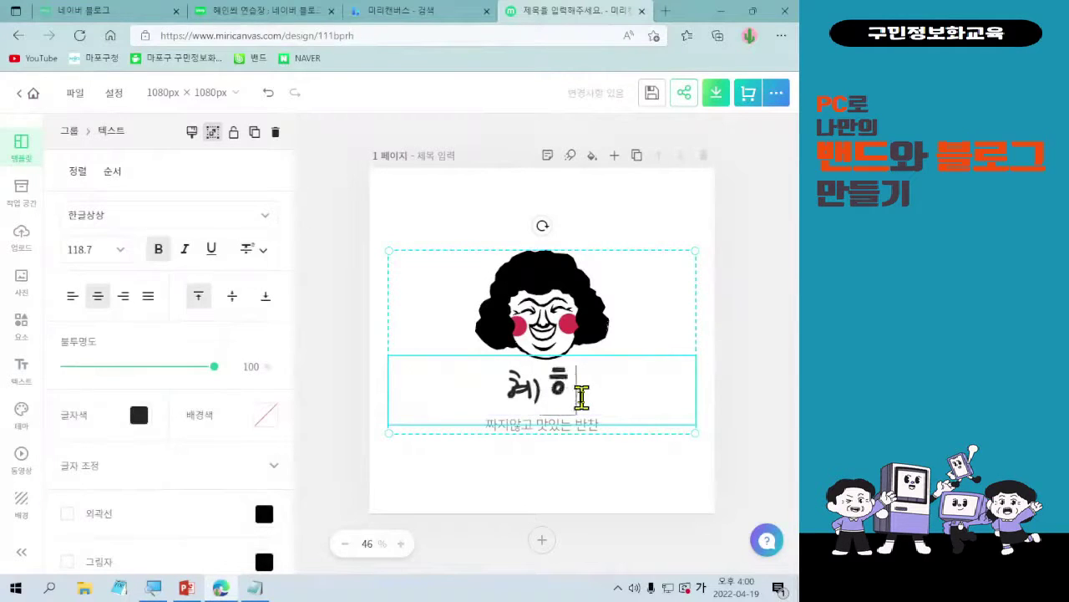
pyautogui.press('BackSpace')
pyautogui.write('인씨블로그')
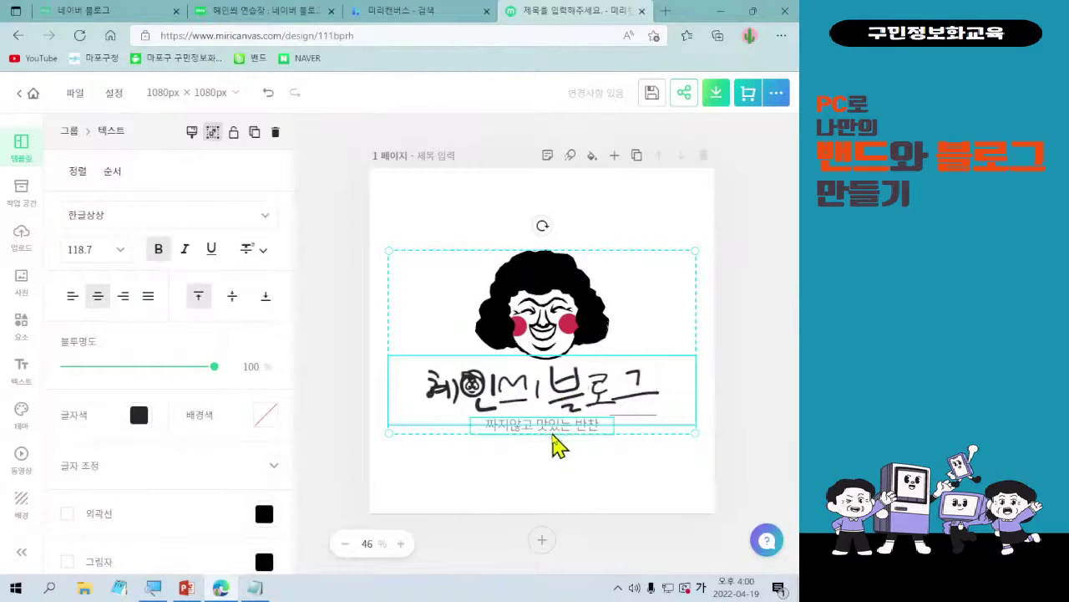
pyautogui.doubleClick(553, 428)
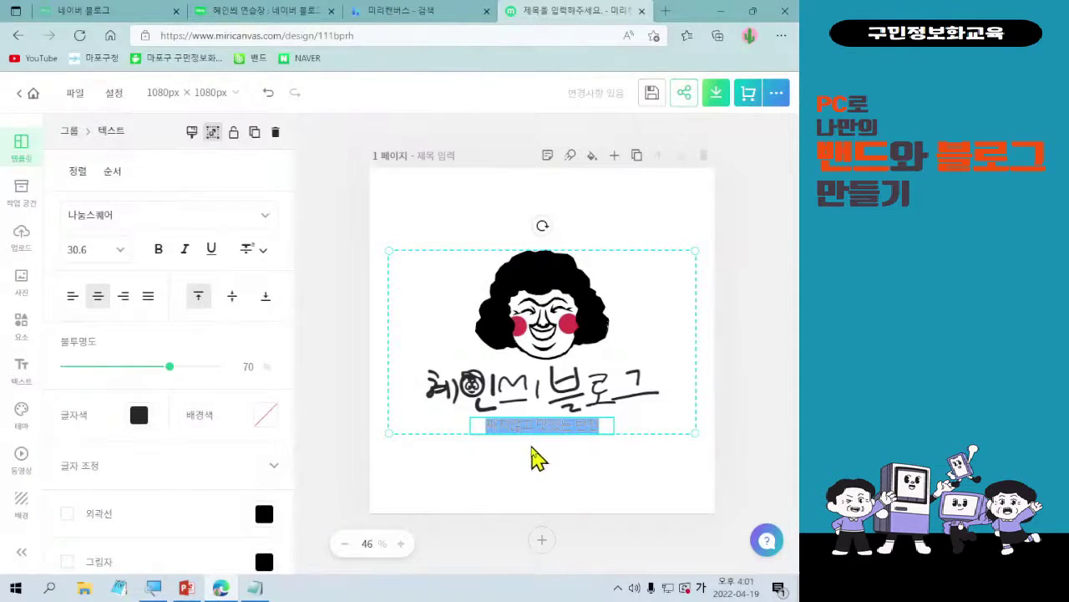
# - Retype the subtitle as '일상 공유와 좋은 글쓰기', correcting the typos along the way
pyautogui.write('일상생활 공')
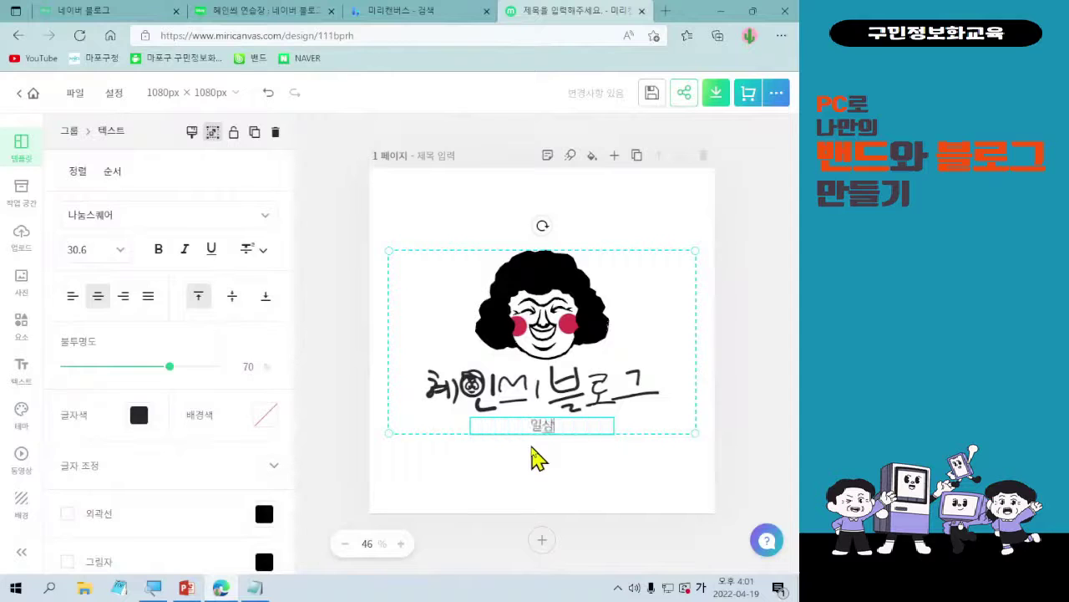
pyautogui.press('BackSpace')
pyautogui.press('BackSpace')
pyautogui.press('BackSpace')
pyautogui.press('BackSpace')
pyautogui.press('BackSpace')
pyautogui.press('BackSpace')
pyautogui.press('BackSpace')
pyautogui.write('상 공유와 홍')
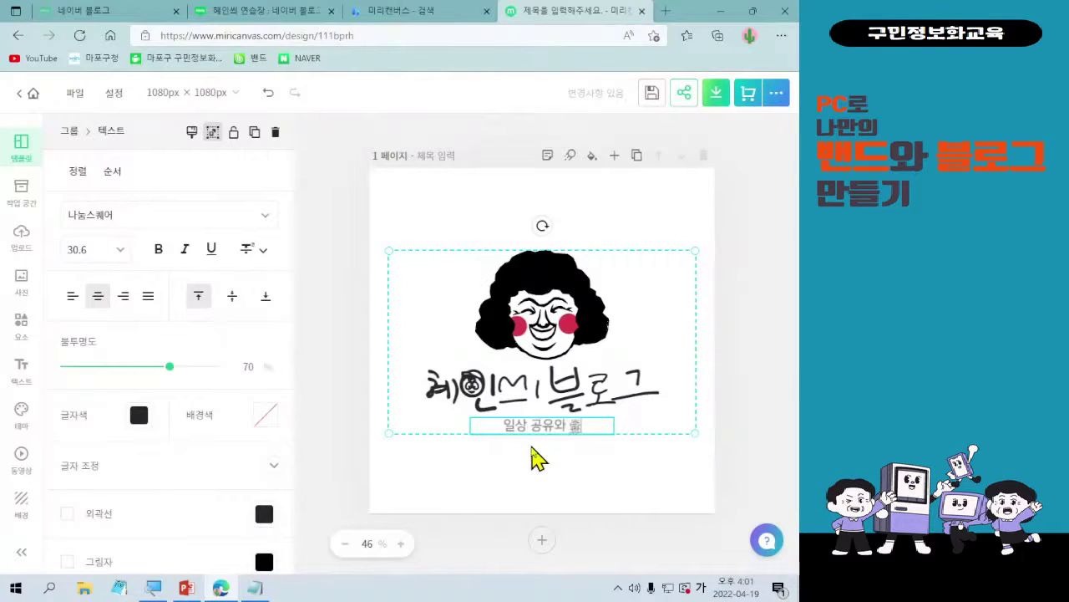
pyautogui.write('보')
pyautogui.press('BackSpace')
pyautogui.press('BackSpace')
pyautogui.write('소은글 쓰기')
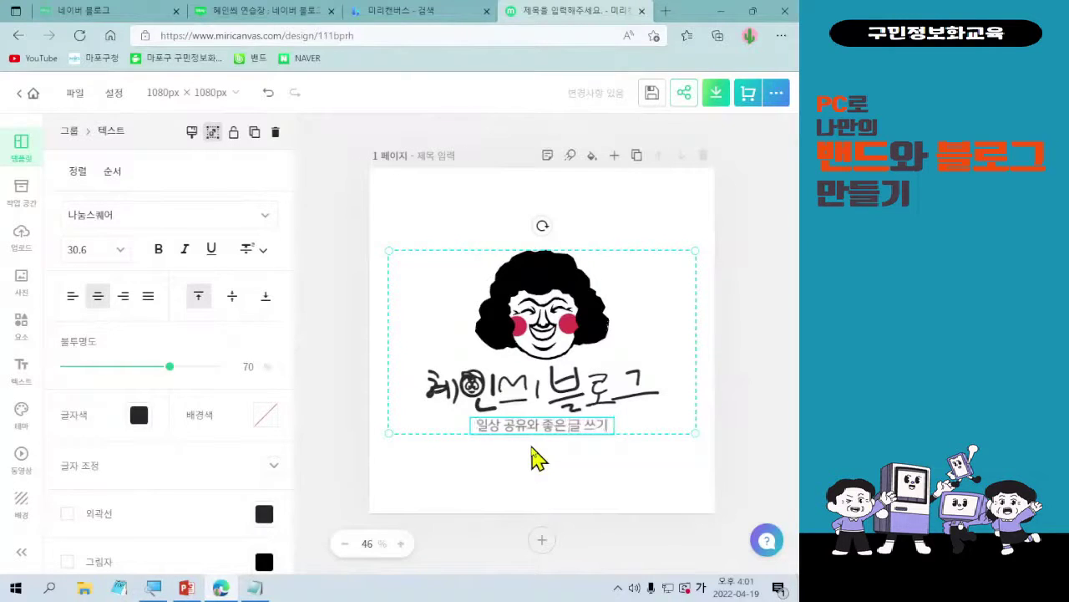
pyautogui.press('Delete')
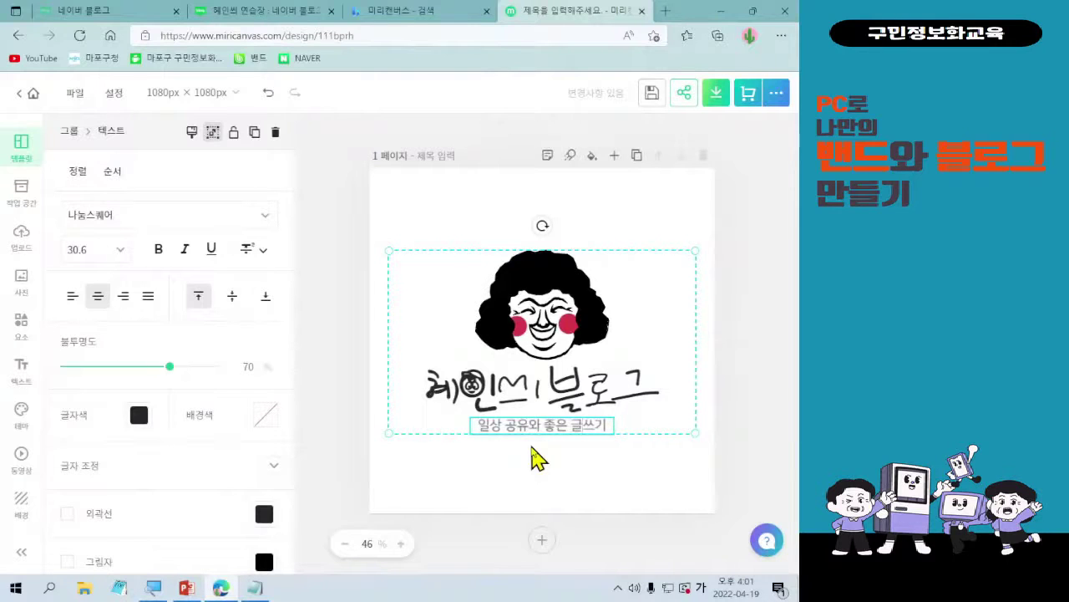
# - Give the 혜인씨 블로그 title a handwriting font, trying HS봄바람체 3.0 Regular and THE싱글즈EB
pyautogui.click(512, 419)
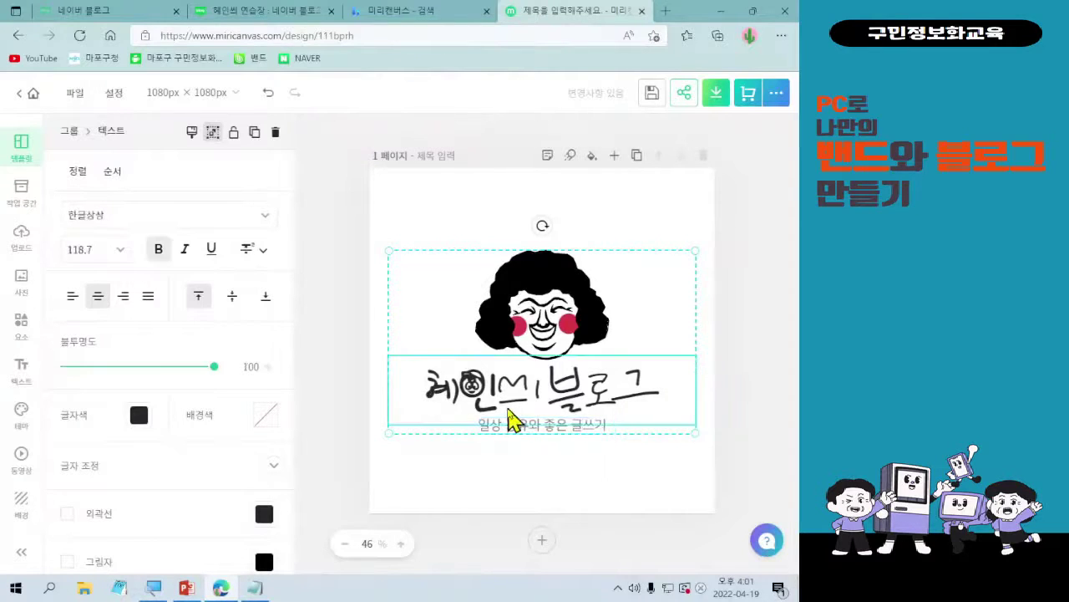
pyautogui.click(265, 217)
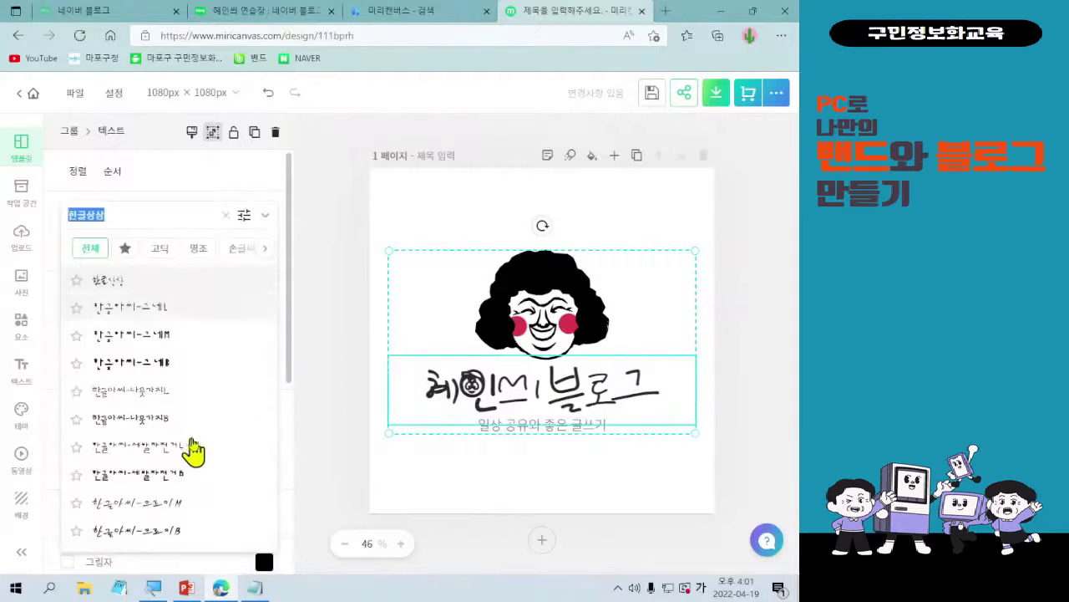
pyautogui.scroll(-3, 195, 444)
pyautogui.scroll(5, 193, 443)
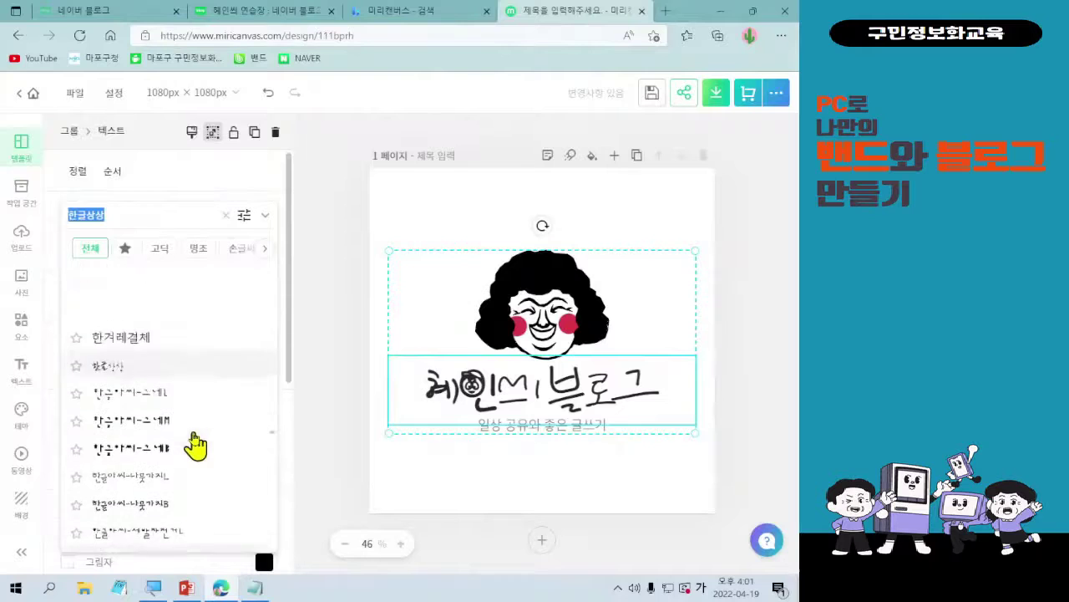
pyautogui.click(227, 250)
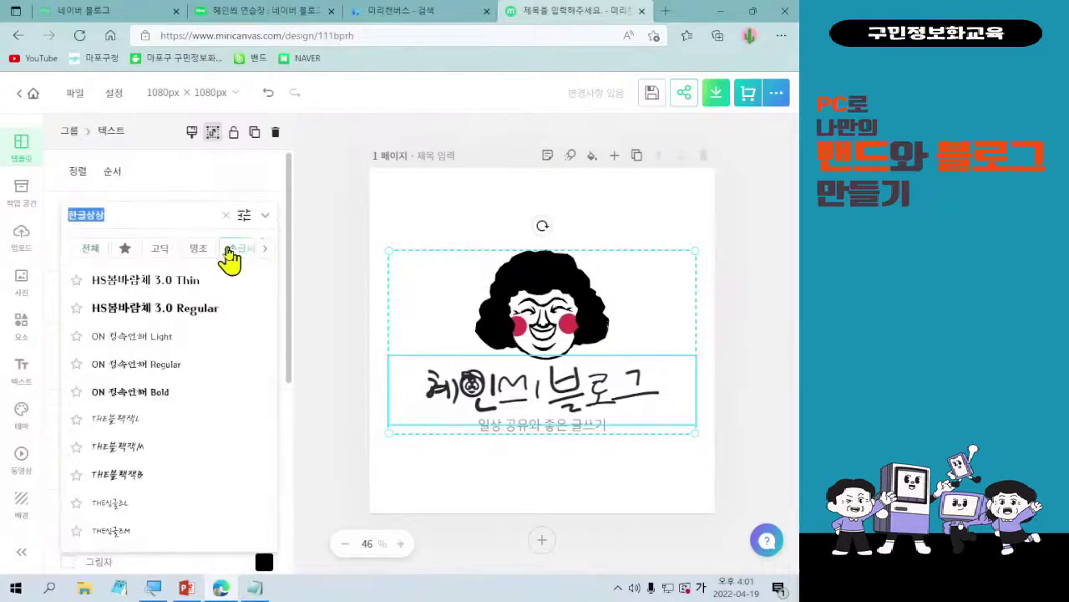
pyautogui.click(198, 309)
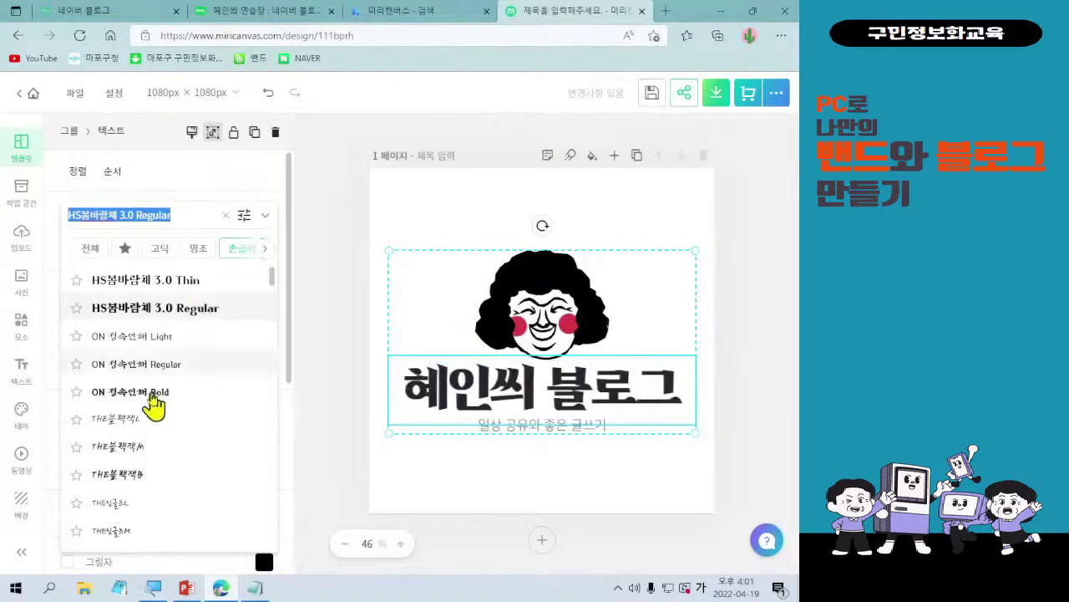
pyautogui.scroll(-1, 150, 411)
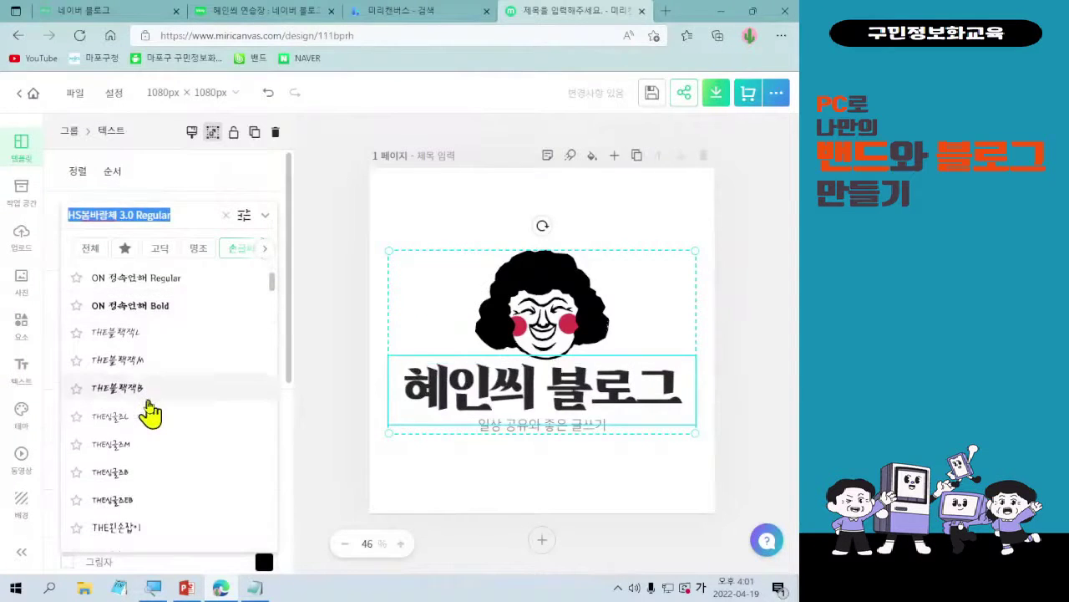
pyautogui.click(132, 501)
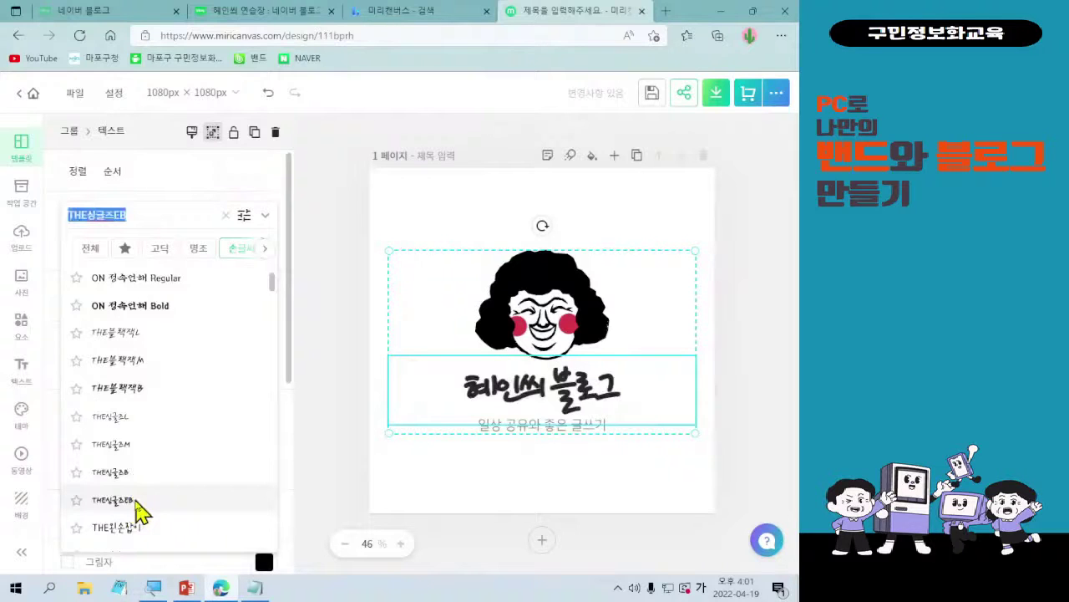
pyautogui.click(136, 529)
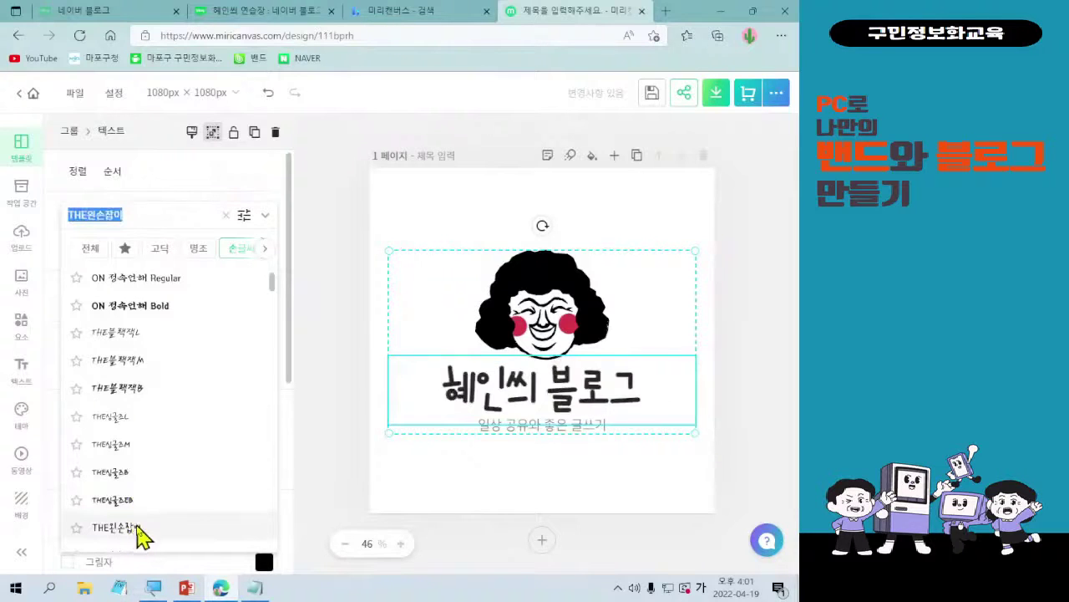
pyautogui.click(559, 437)
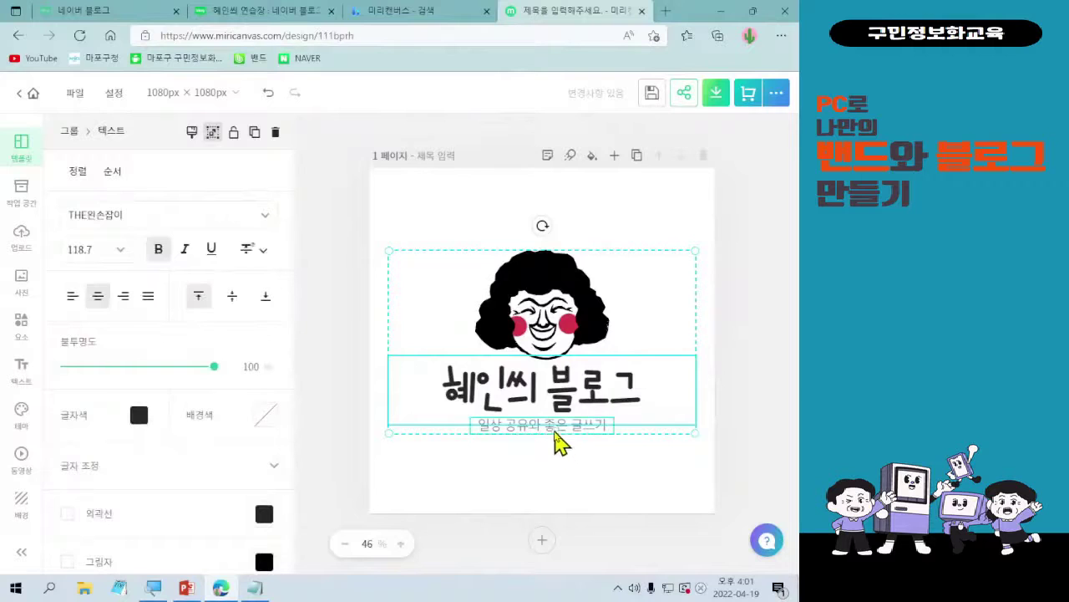
# - Set the subtitle font to 넥슨 Lv1 고딕 after trying 남양주 고딕 M and 넥센타이어 R
pyautogui.click(555, 429)
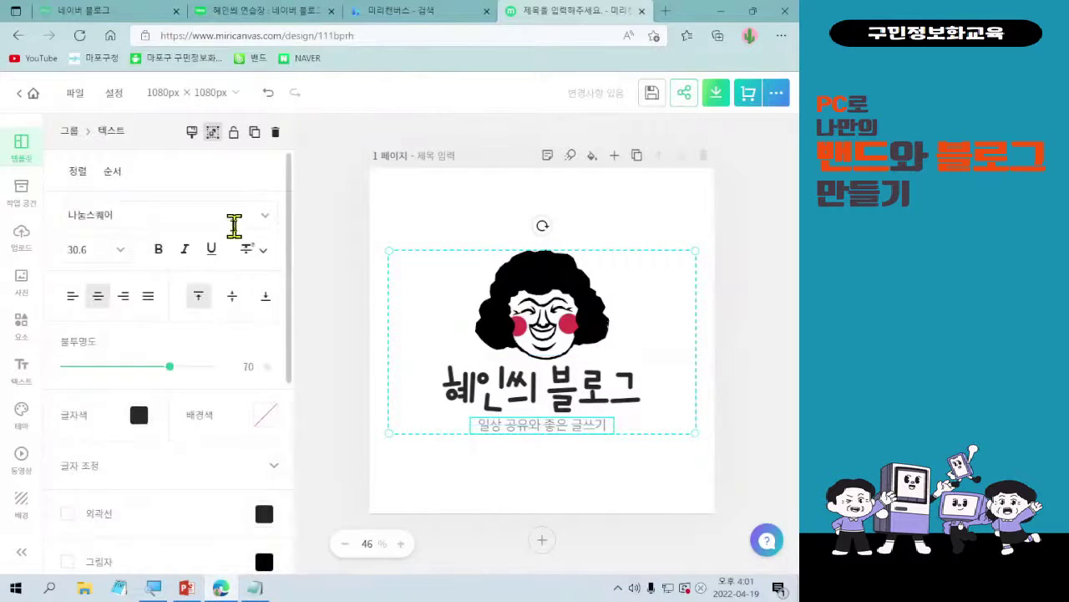
pyautogui.click(257, 220)
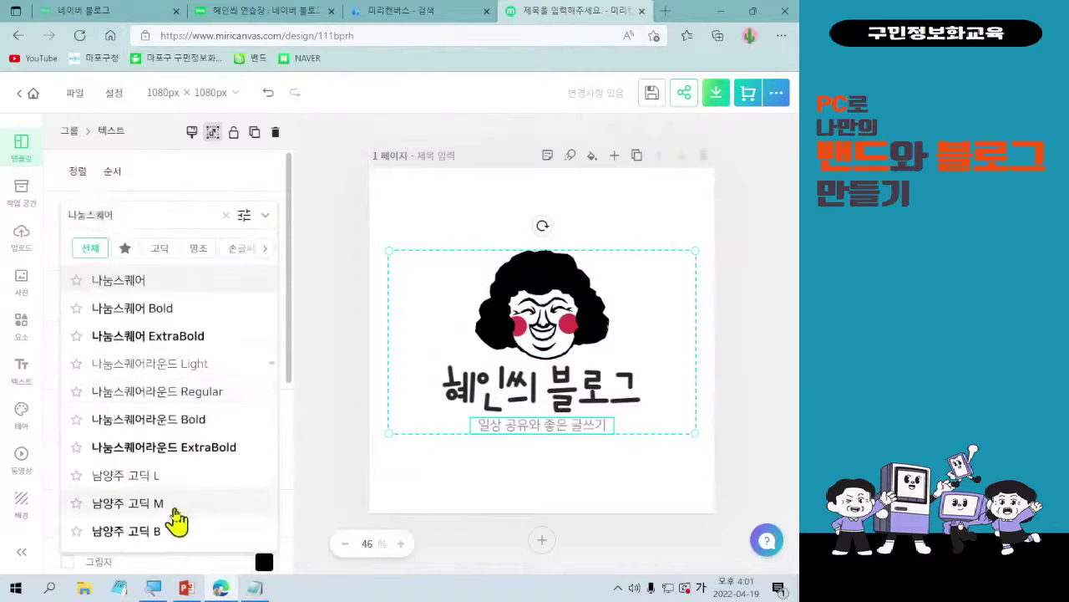
pyautogui.click(175, 510)
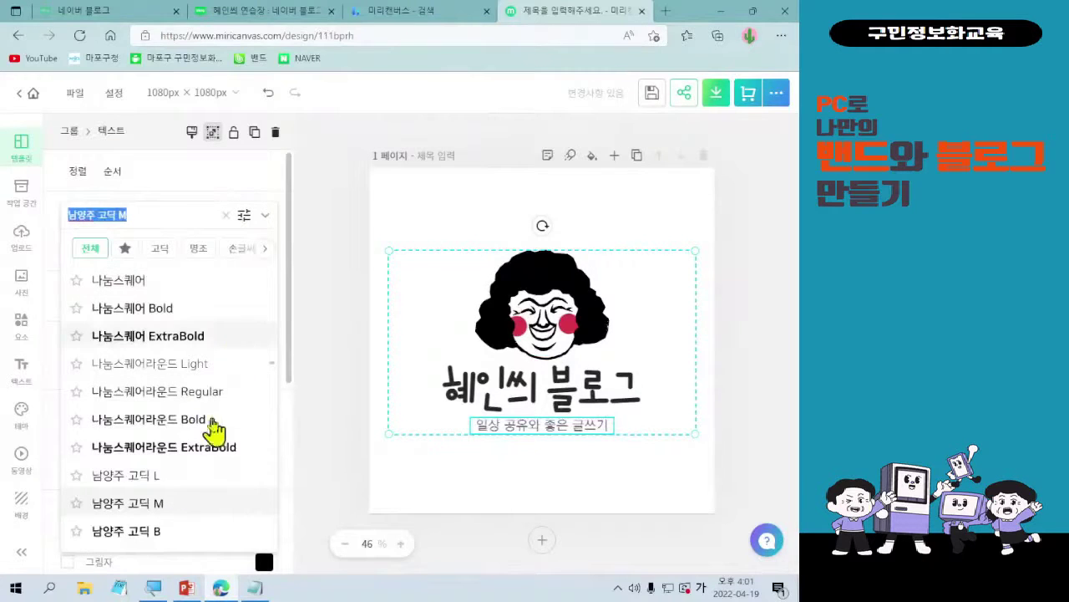
pyautogui.scroll(-3, 213, 429)
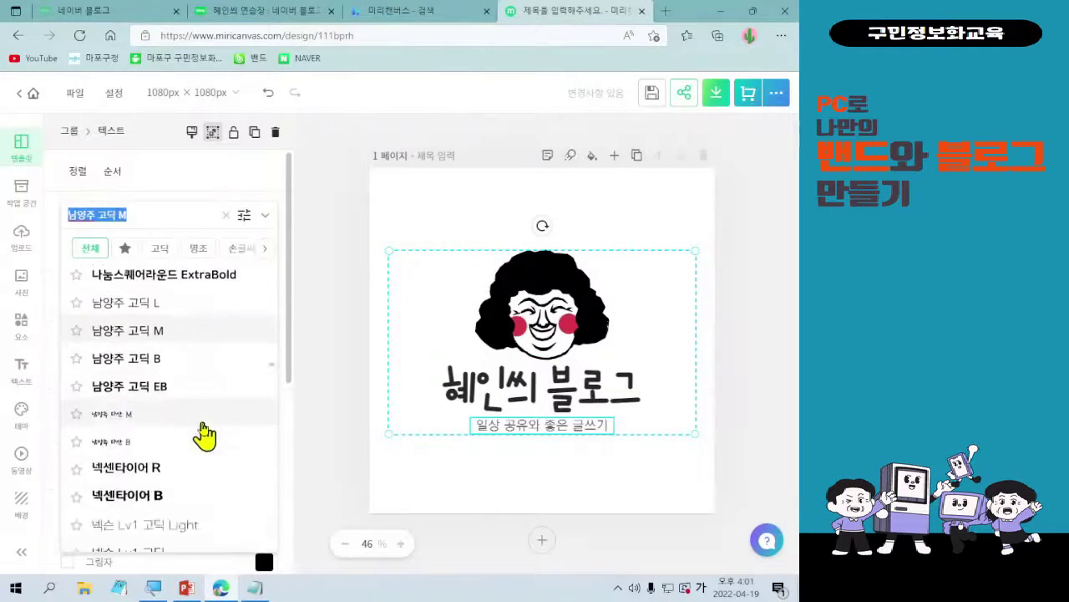
pyautogui.click(182, 478)
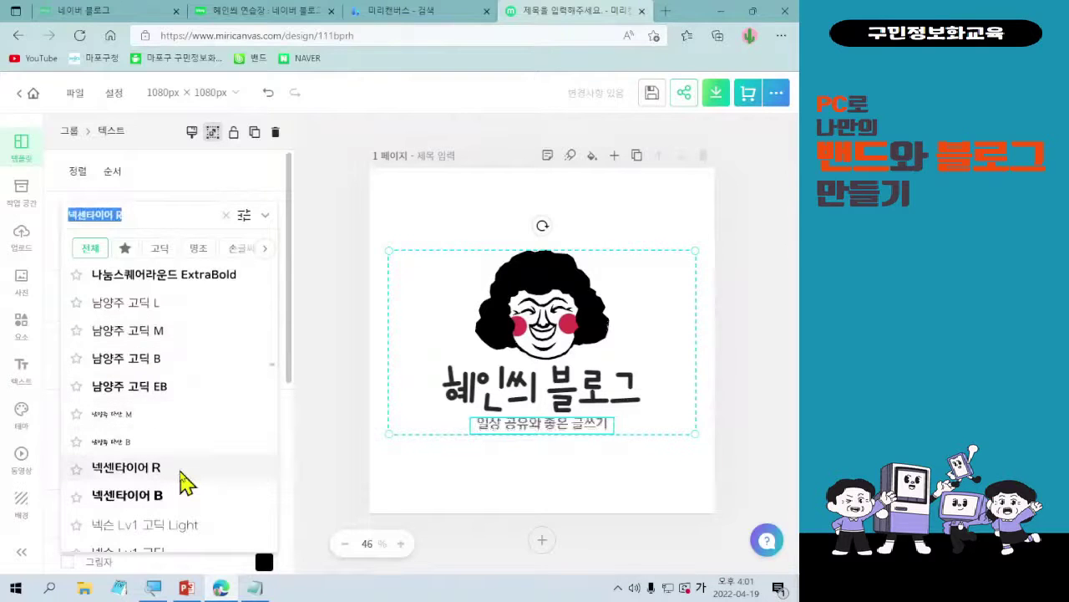
pyautogui.click(226, 216)
pyautogui.scroll(-1, 176, 454)
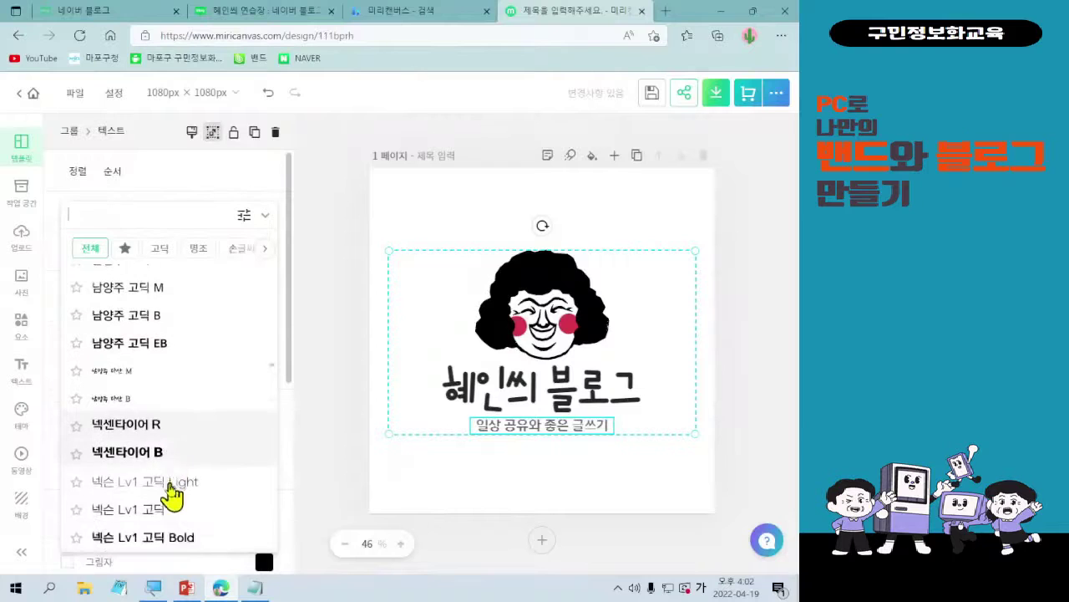
pyautogui.click(178, 520)
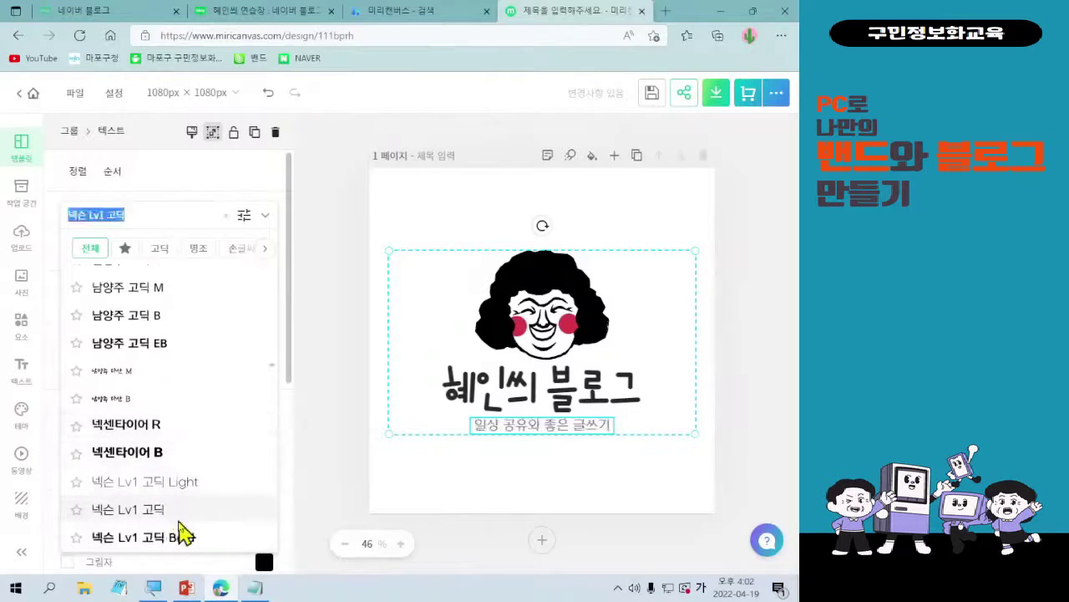
pyautogui.click(264, 219)
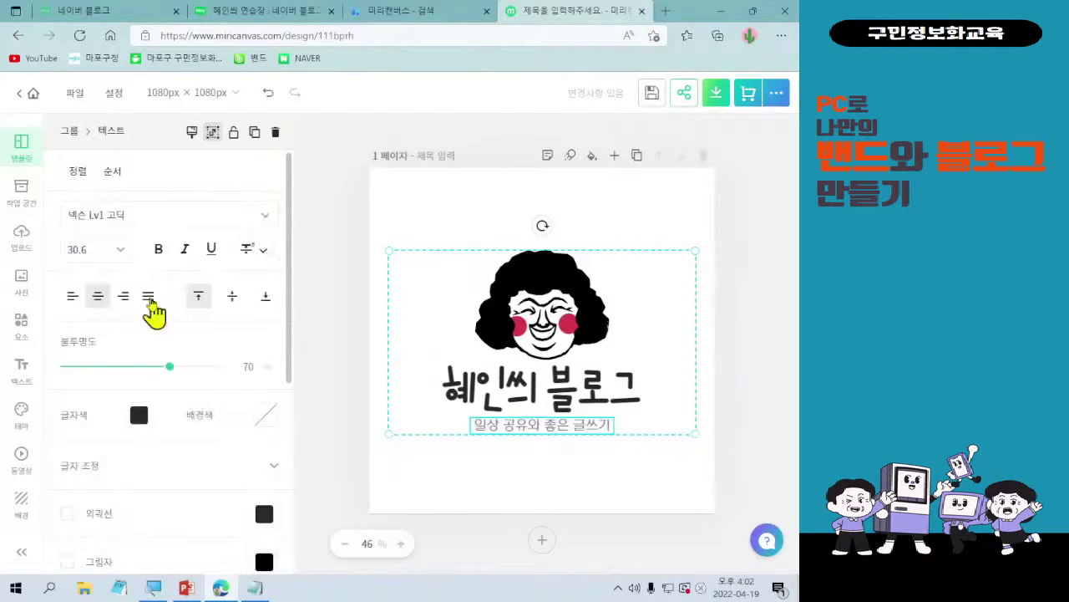
# - Try subtitle sizes 24 and 36, then settle on font size 30
pyautogui.click(121, 254)
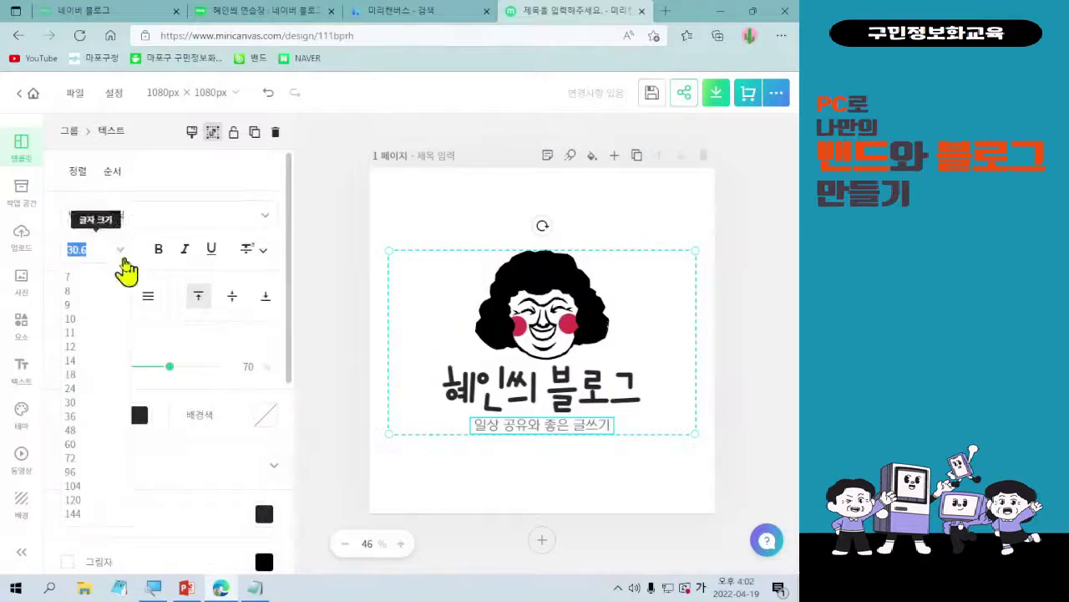
pyautogui.click(96, 388)
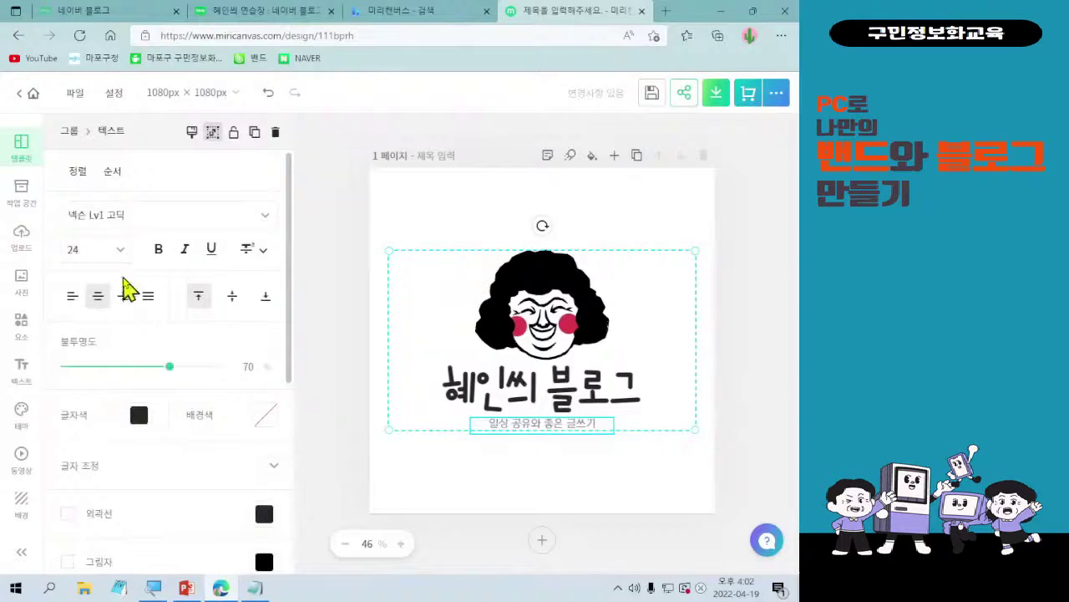
pyautogui.click(122, 253)
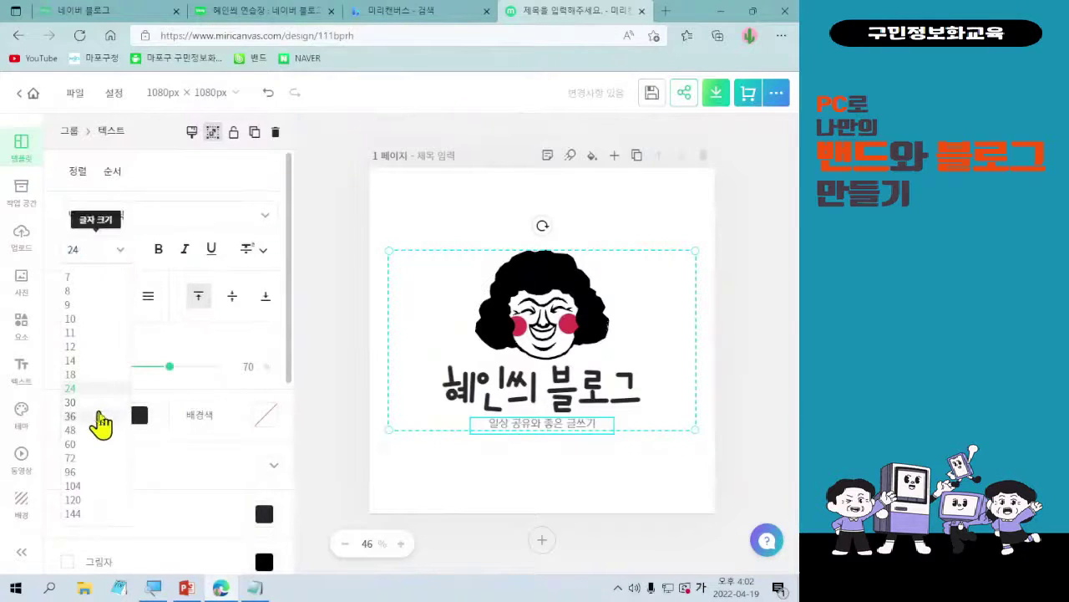
pyautogui.click(99, 415)
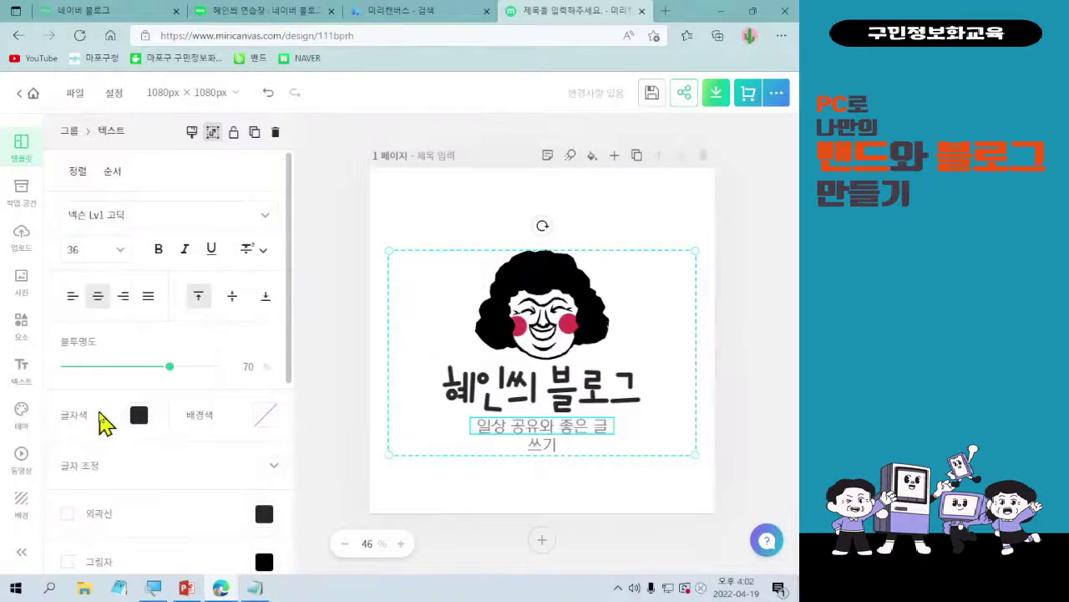
pyautogui.doubleClick(478, 447)
pyautogui.press('Escape')
pyautogui.click(508, 446)
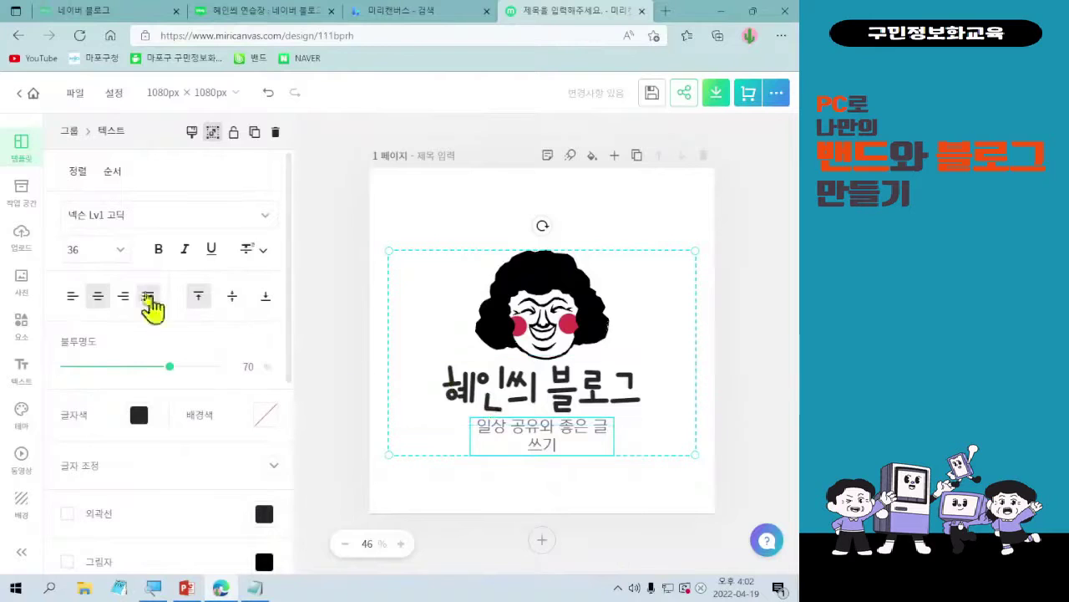
pyautogui.click(119, 251)
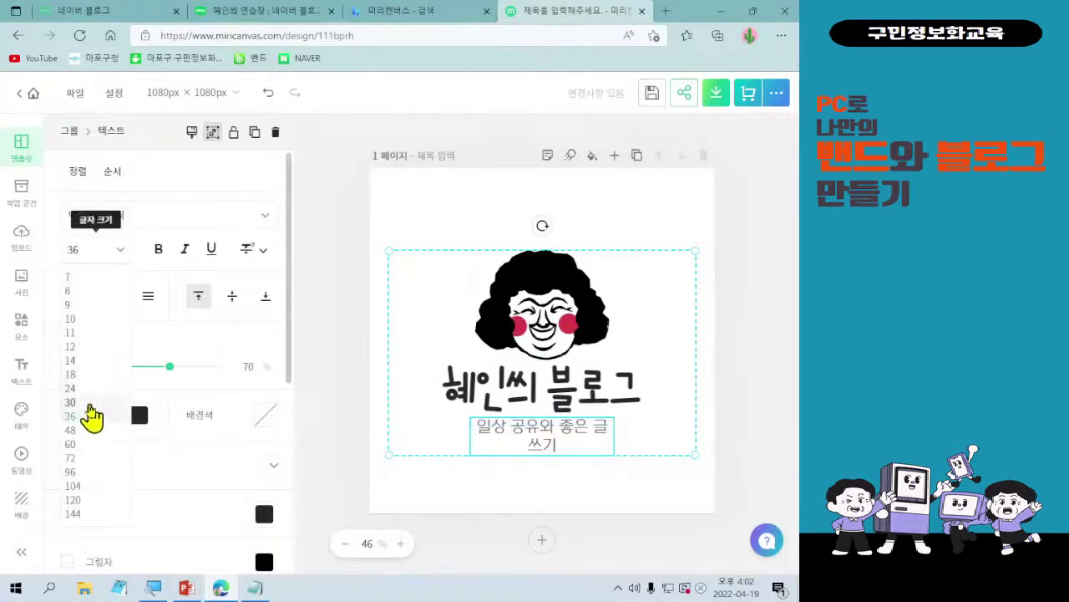
pyautogui.click(92, 402)
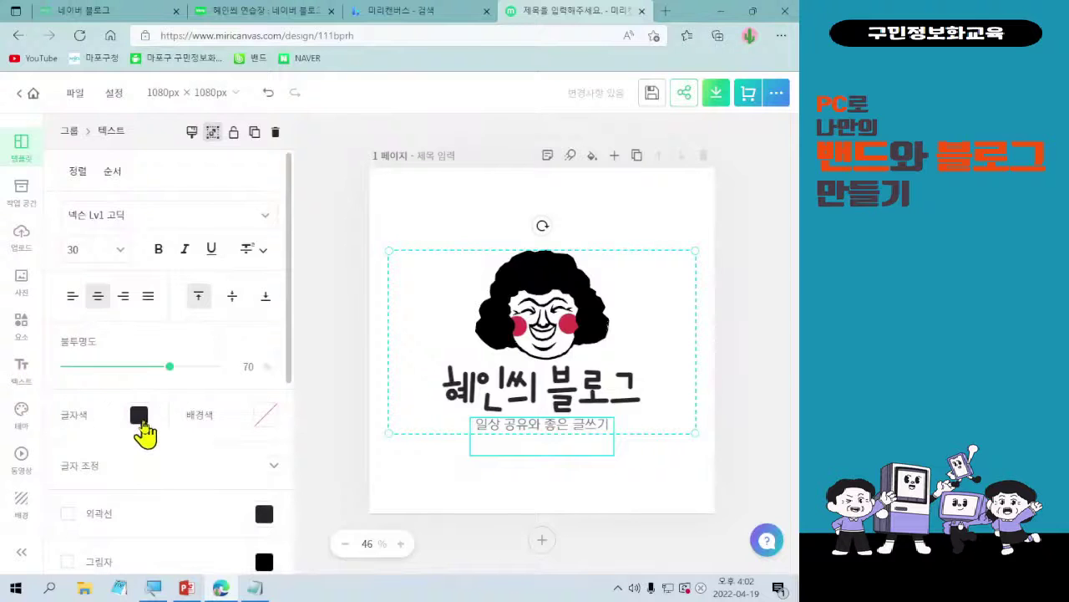
pyautogui.click(141, 418)
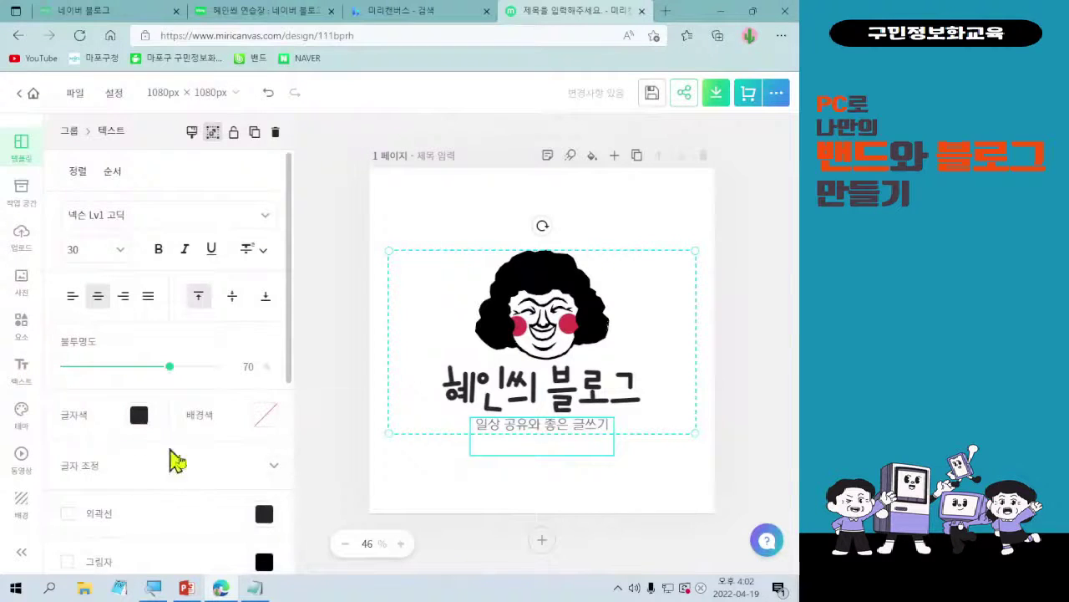
# - Tick the 그라데이션 checkbox in the subtitle's text properties panel
pyautogui.scroll(-3, 158, 485)
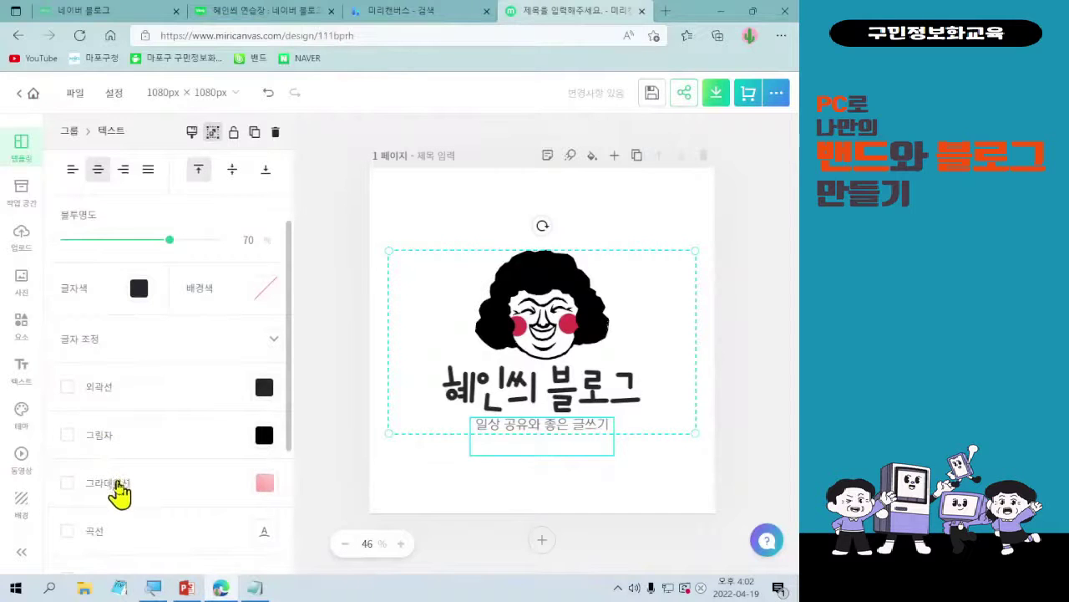
pyautogui.scroll(-1, 117, 502)
pyautogui.scroll(-1, 120, 504)
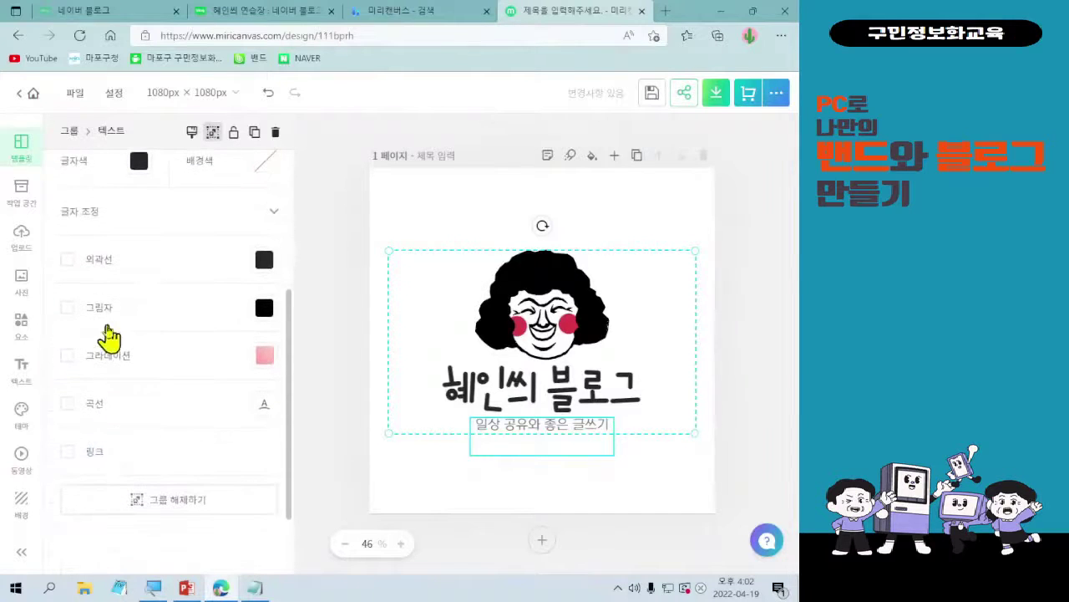
pyautogui.scroll(4, 104, 363)
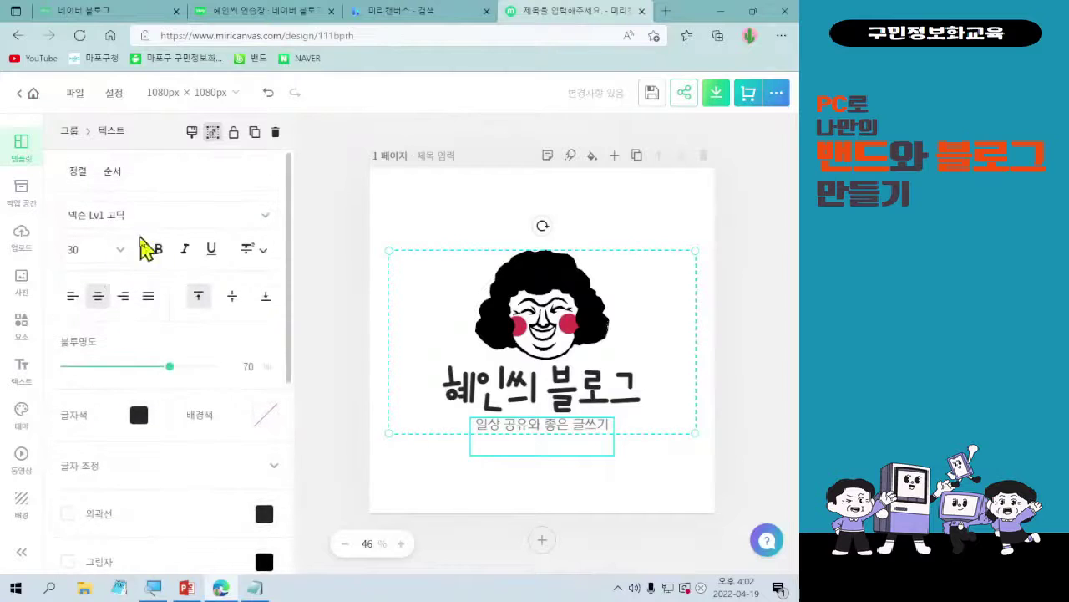
pyautogui.scroll(-3, 197, 439)
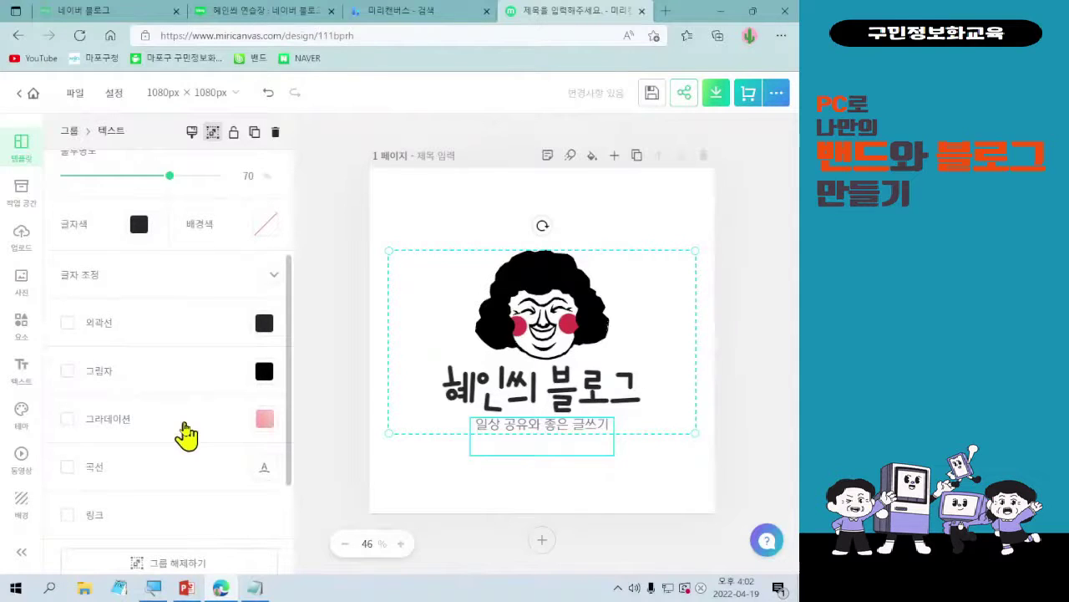
pyautogui.click(68, 419)
# - Apply the purple-to-cyan gradient preset at direction 92 to the subtitle, then deselect it
pyautogui.click(264, 418)
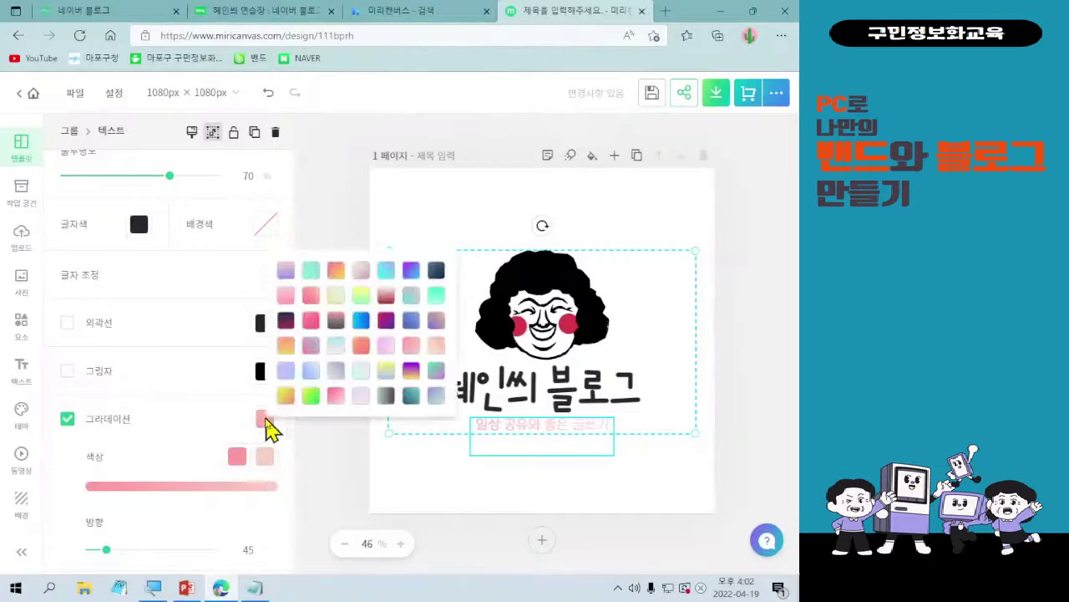
pyautogui.click(309, 399)
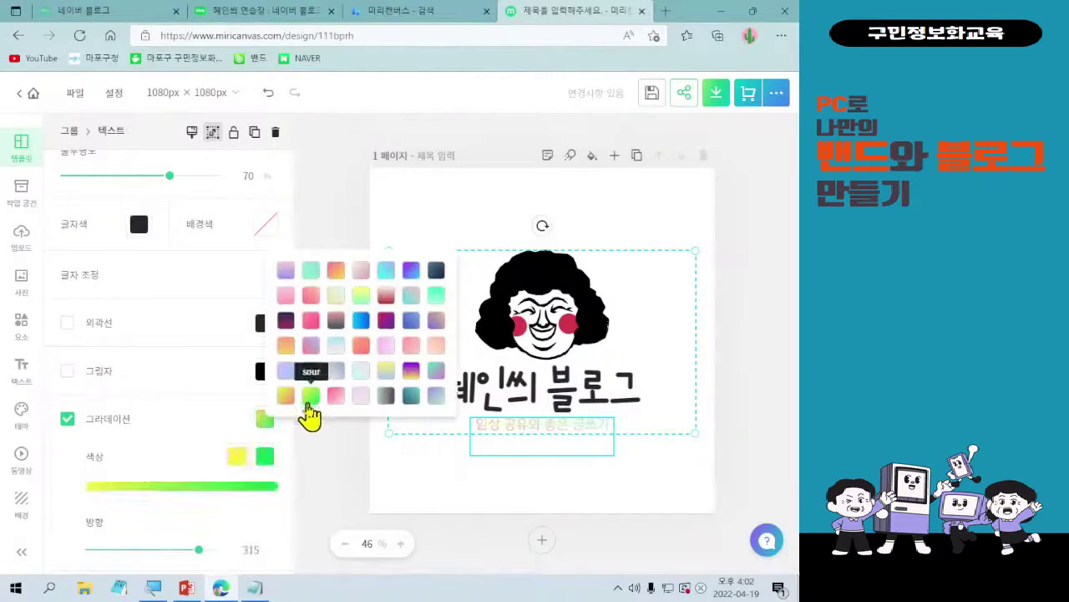
pyautogui.click(435, 296)
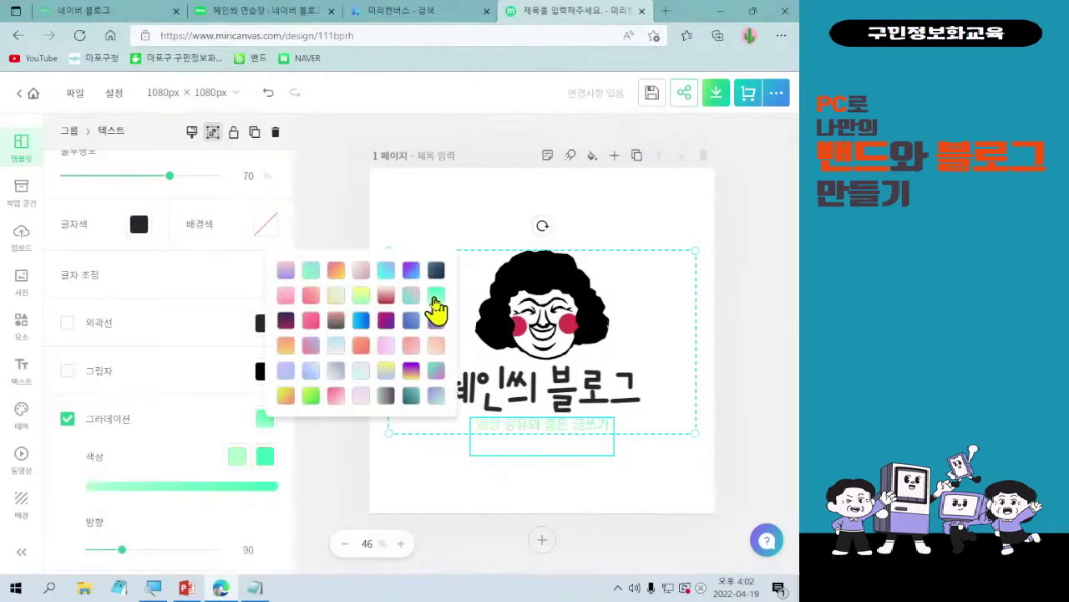
pyautogui.click(386, 273)
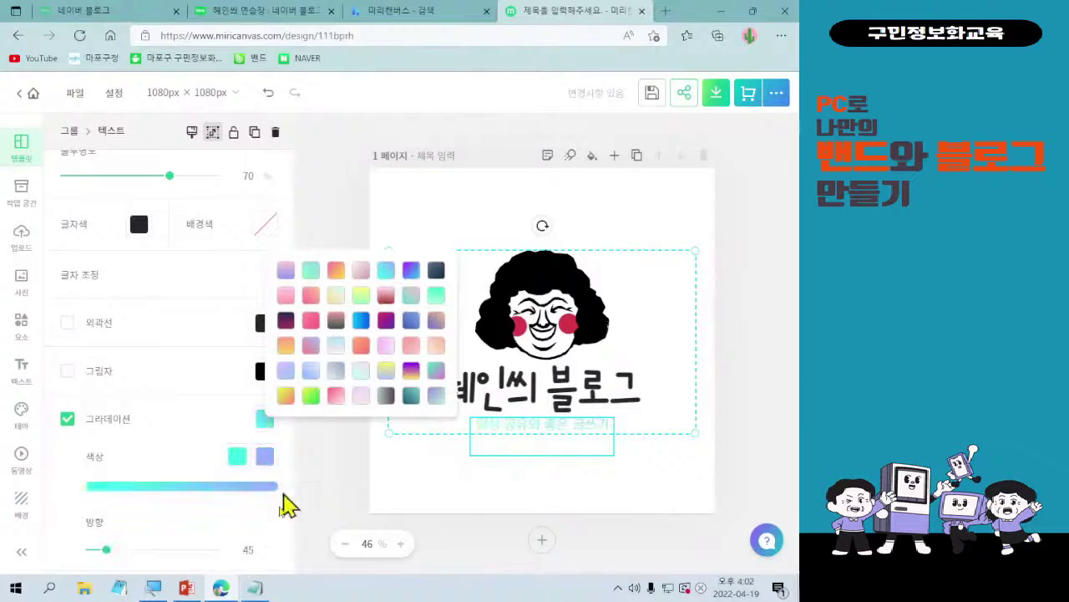
pyautogui.click(412, 270)
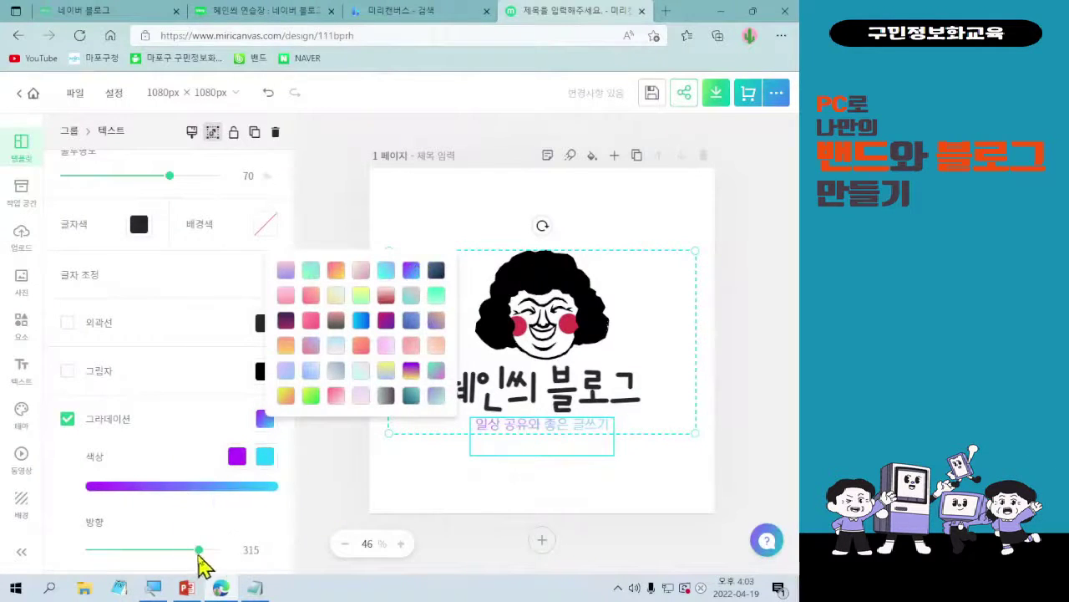
pyautogui.click(199, 553)
pyautogui.moveTo(199, 552); pyautogui.dragTo(122, 552)
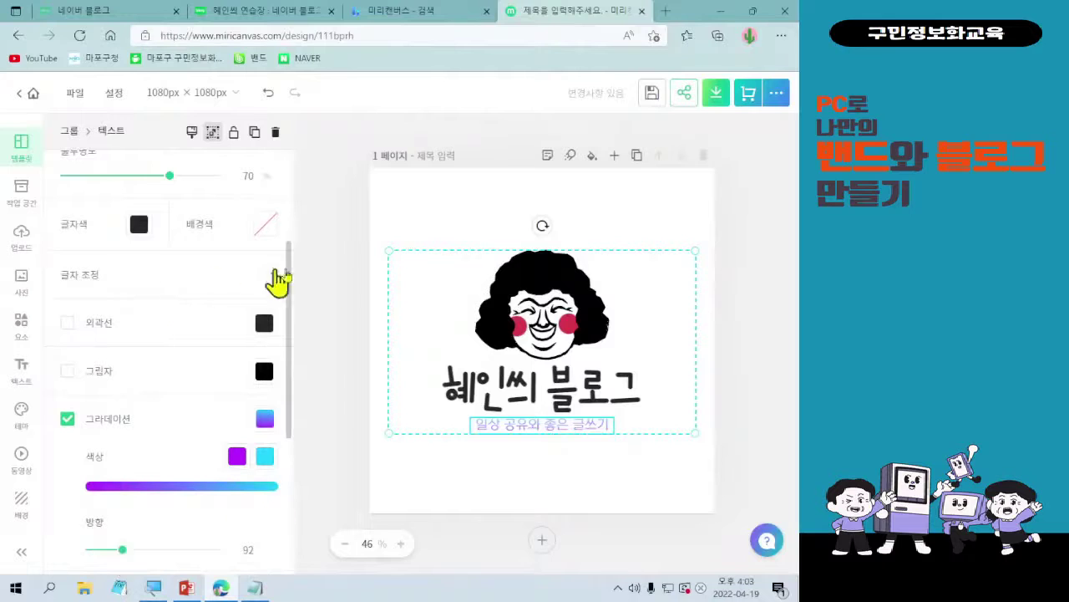
pyautogui.click(308, 217)
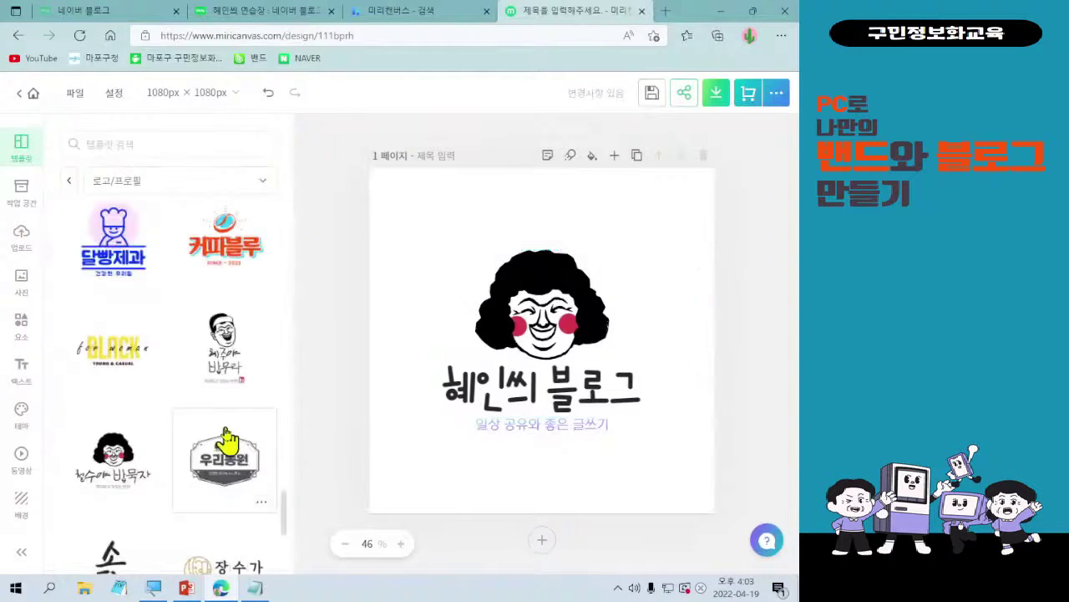
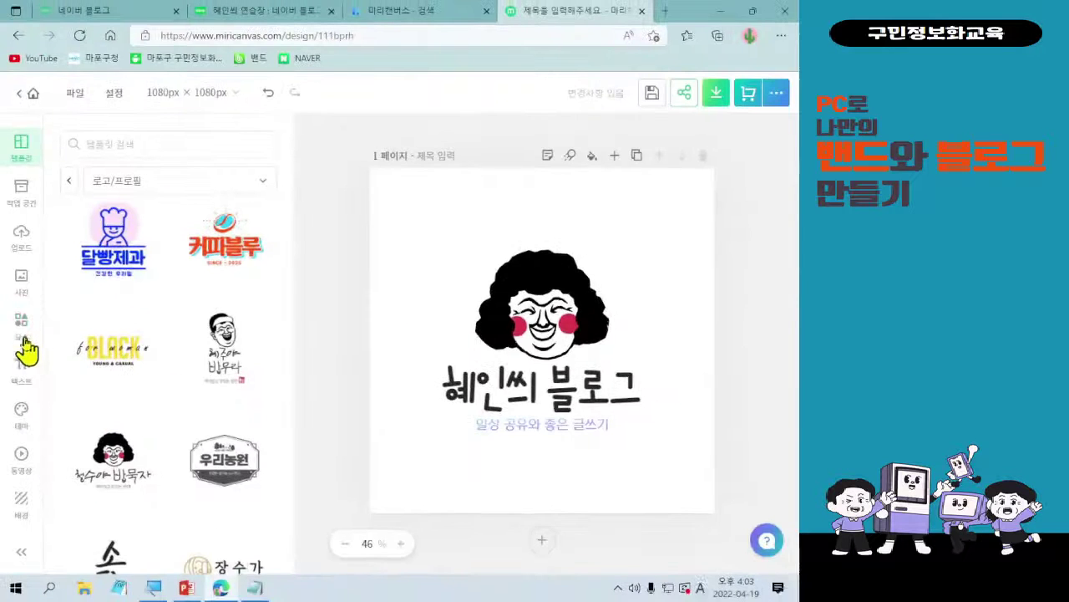
# - Delete only the curly-haired face illustration from the logo group, after undoing a whole-group deletion
pyautogui.click(44, 473)
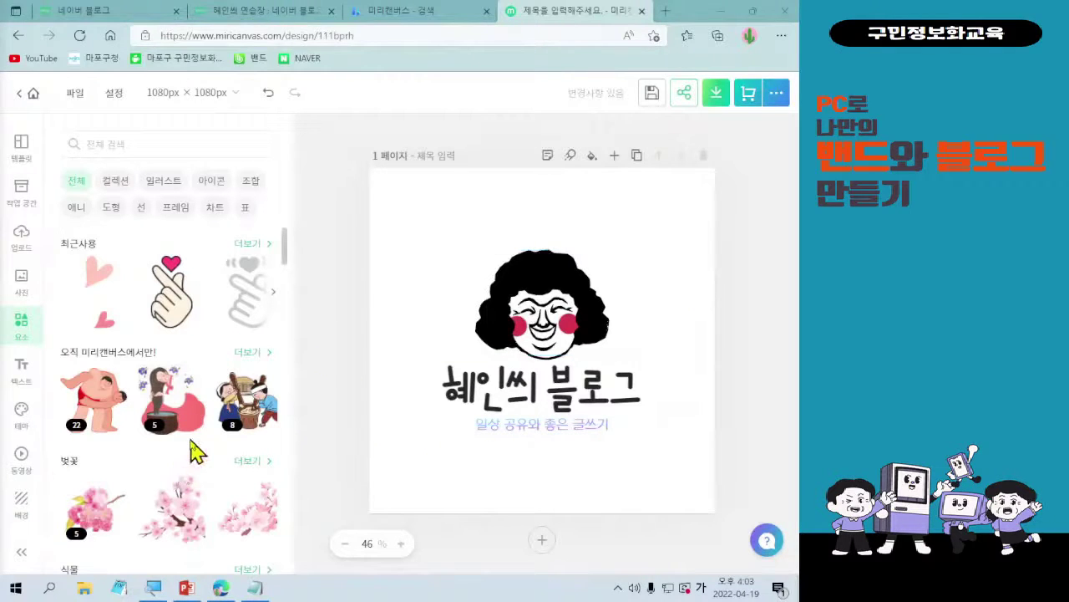
pyautogui.scroll(-3, 191, 468)
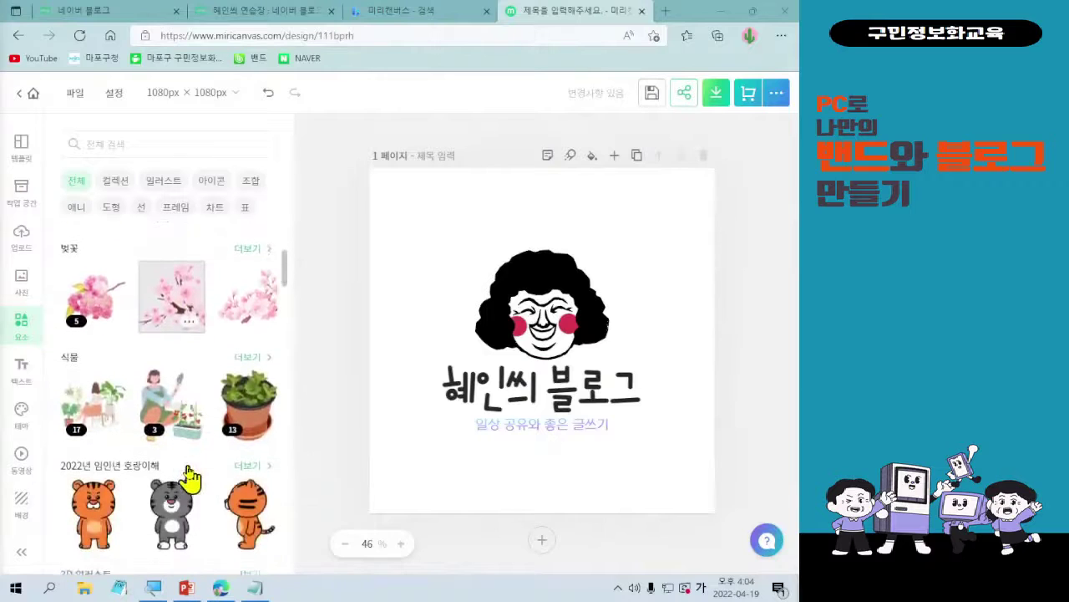
pyautogui.scroll(-4, 190, 476)
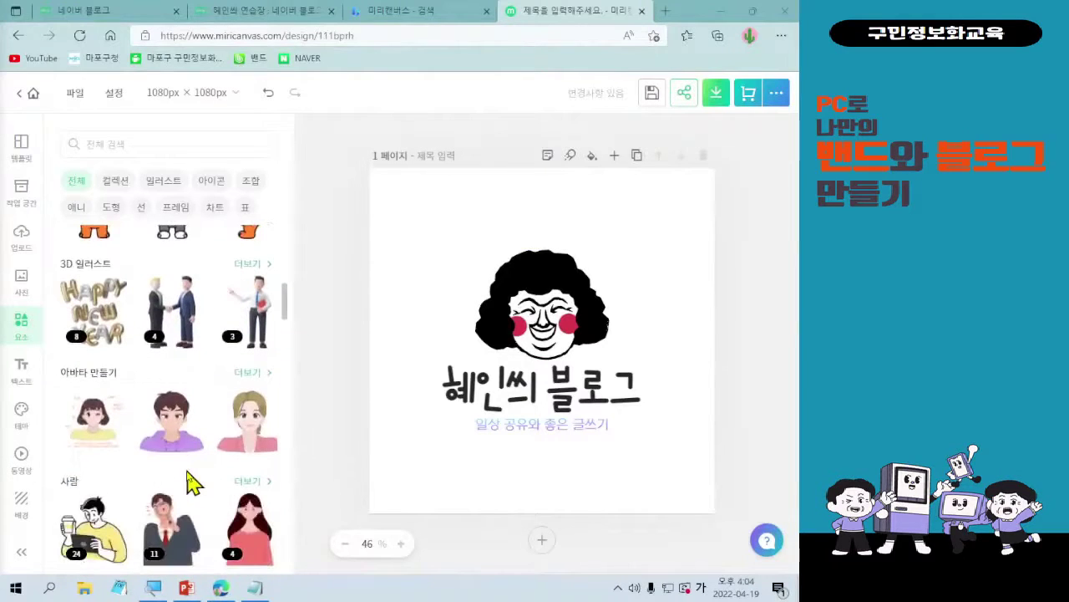
pyautogui.click(513, 334)
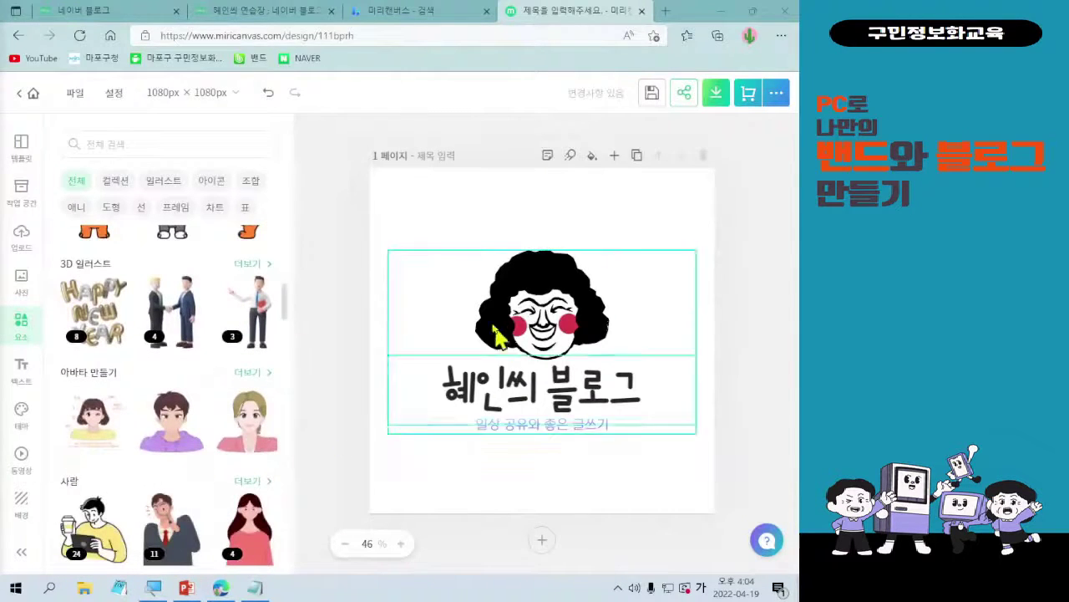
pyautogui.click(279, 135)
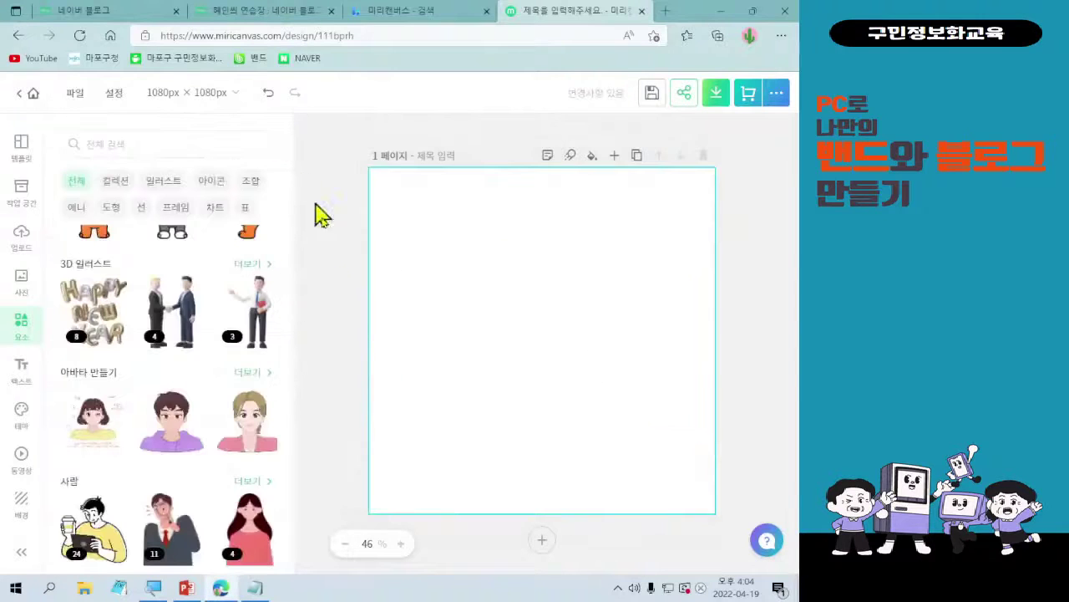
pyautogui.click(267, 93)
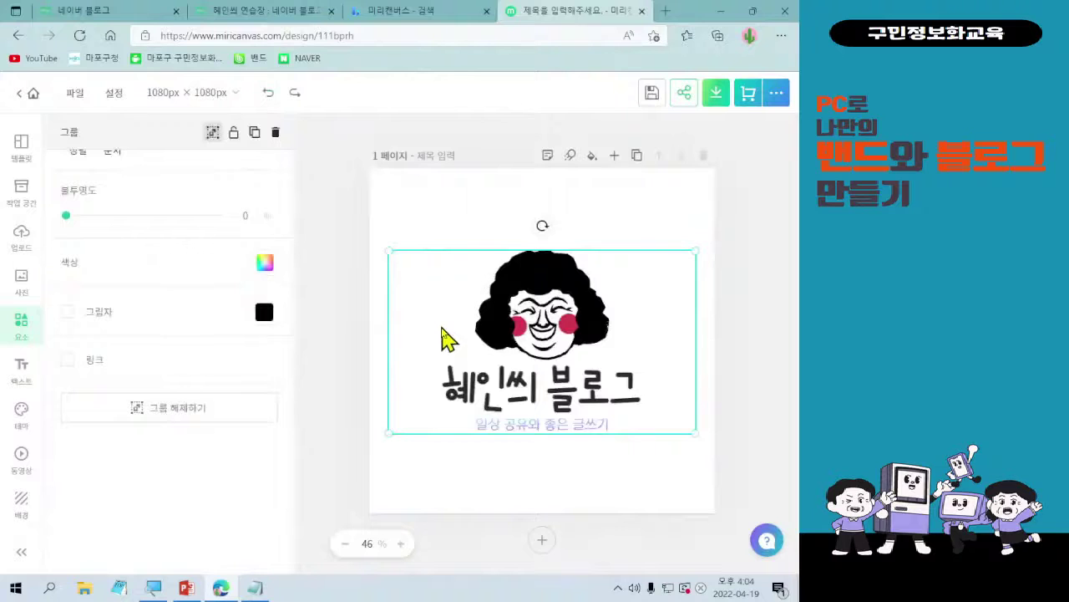
pyautogui.click(501, 335)
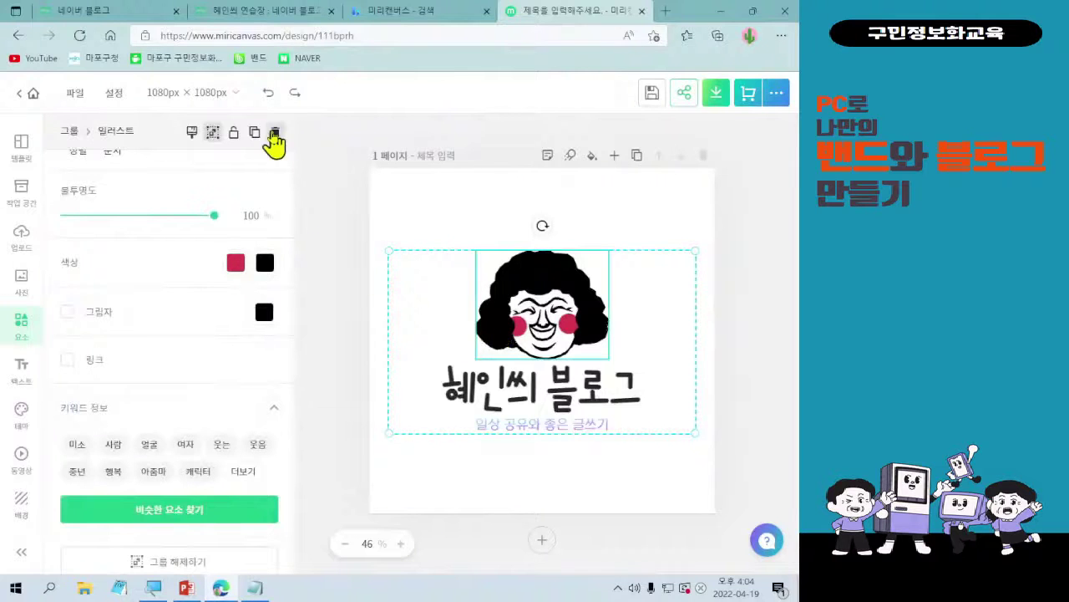
pyautogui.click(274, 135)
# - Browse the avatar and 사람 elements and open the 남녀노소 다양한 사람들 people collection
pyautogui.click(465, 320)
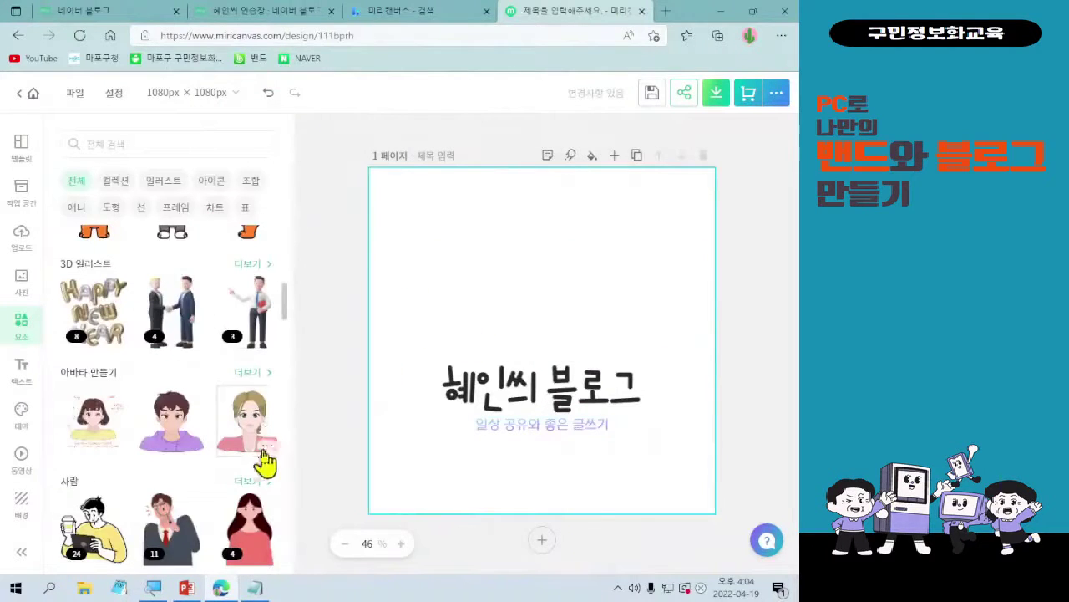
pyautogui.click(255, 374)
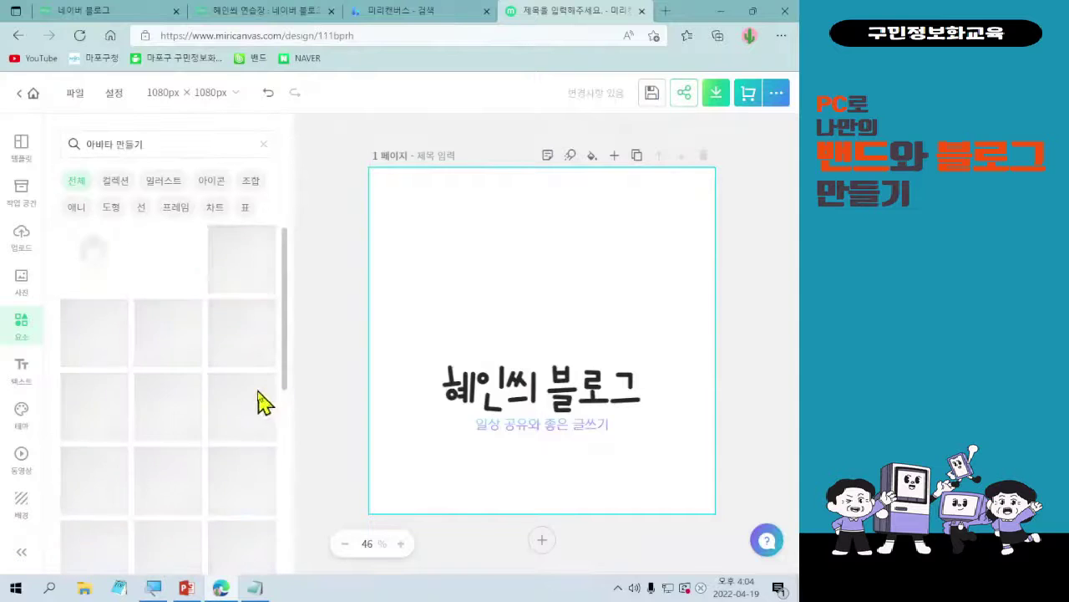
pyautogui.scroll(-1, 232, 524)
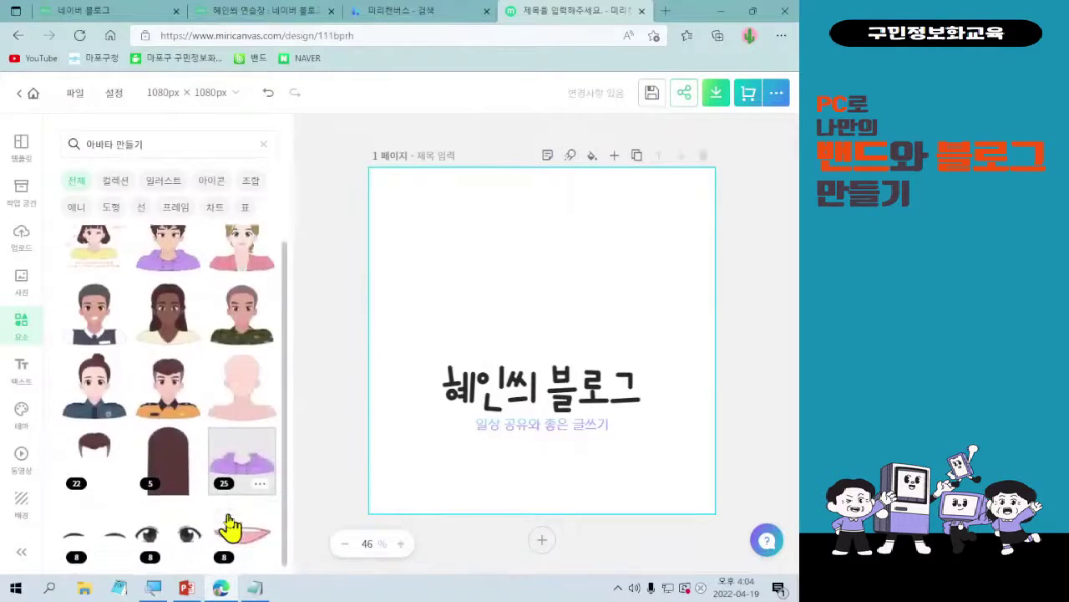
pyautogui.scroll(1, 139, 493)
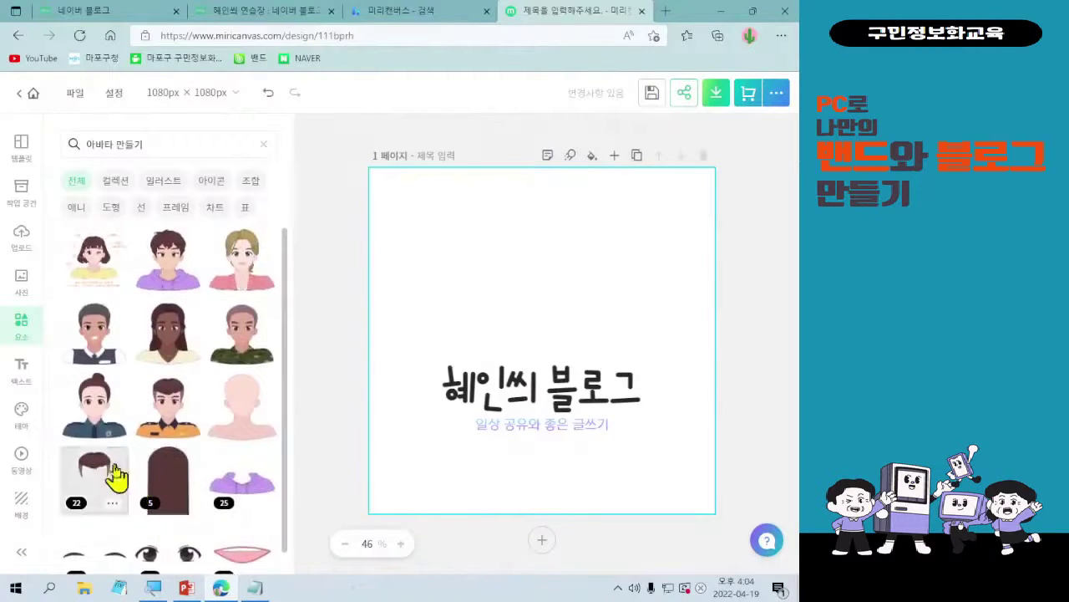
pyautogui.click(264, 147)
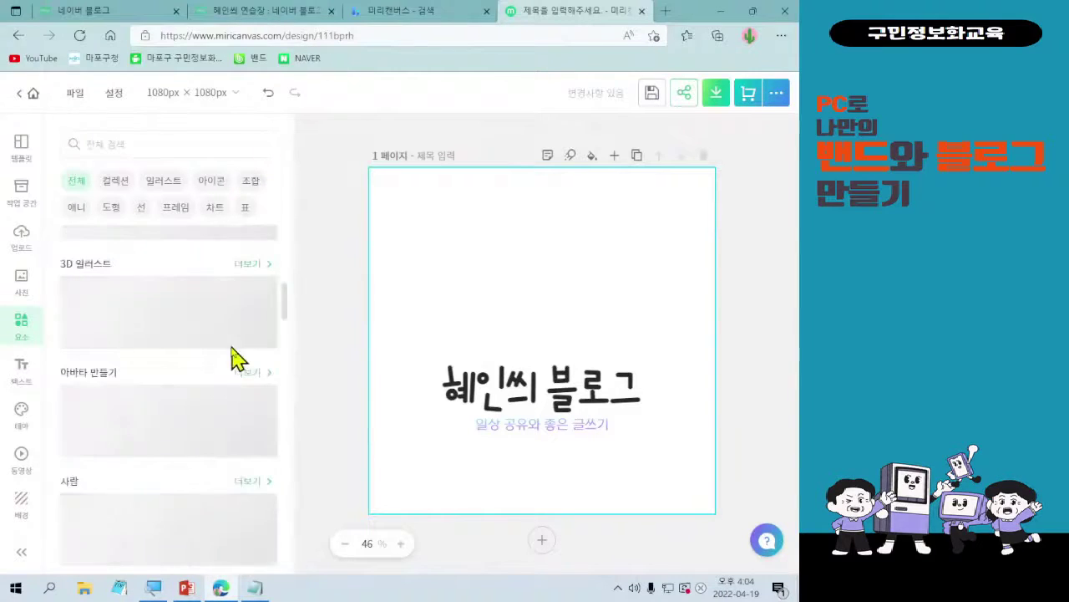
pyautogui.click(262, 483)
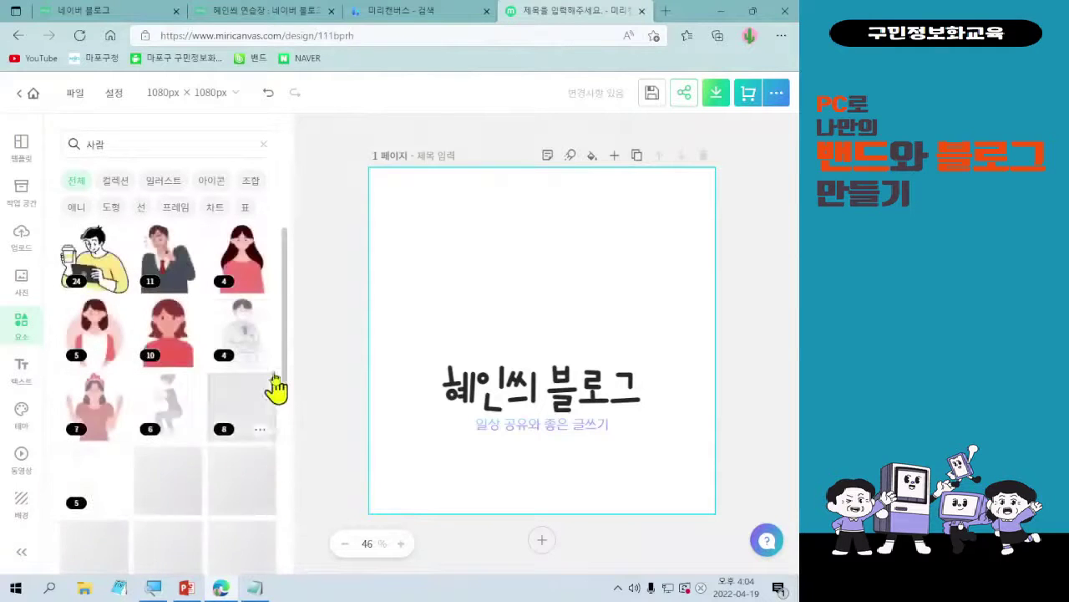
pyautogui.click(192, 334)
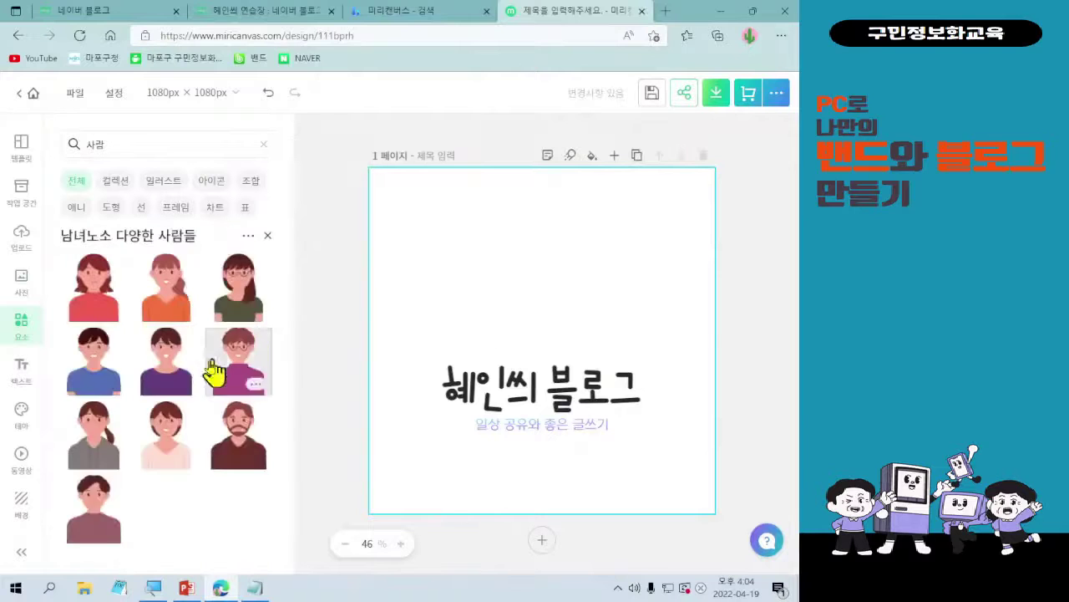
# - Add the red-haired woman illustration to the page and shrink it
pyautogui.click(78, 305)
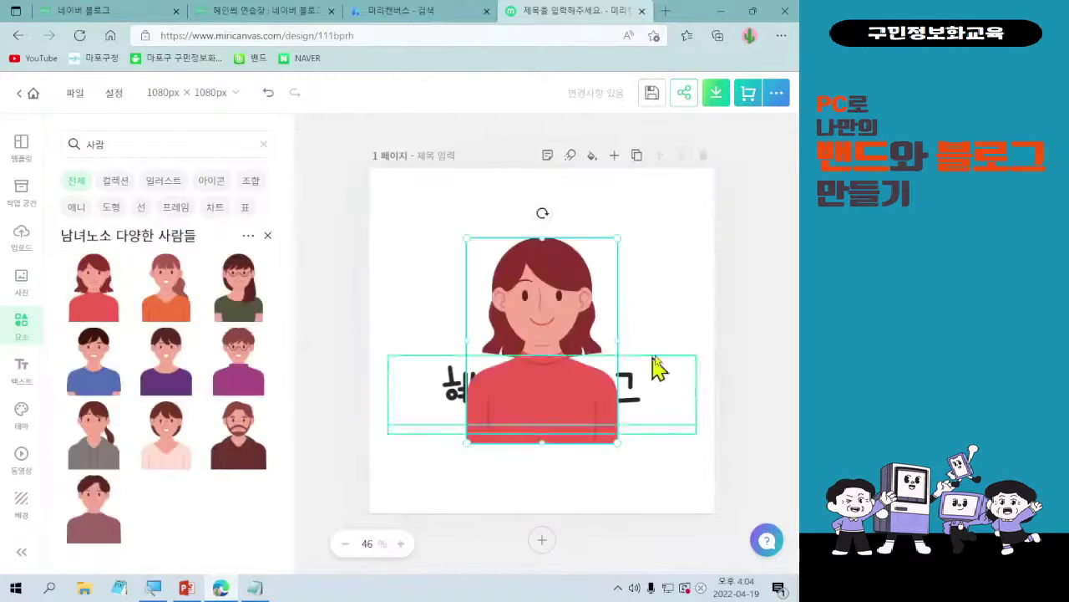
pyautogui.moveTo(610, 436); pyautogui.dragTo(561, 303)
pyautogui.click(535, 345)
# - Move the 혜인씨 블로그 title group up and bring it in front of the woman
pyautogui.click(603, 403)
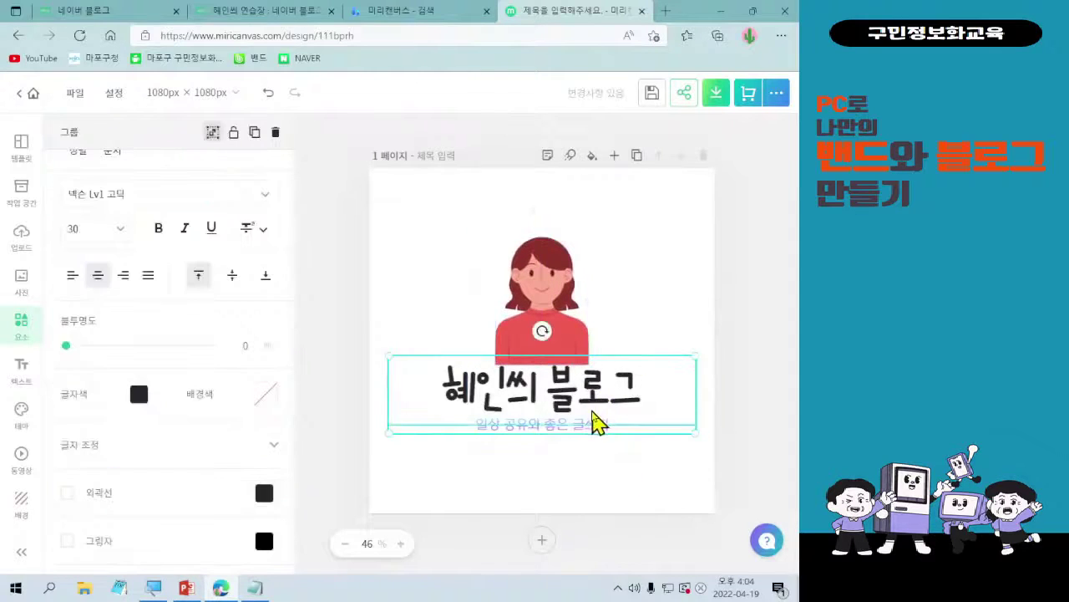
pyautogui.moveTo(591, 422); pyautogui.dragTo(593, 396)
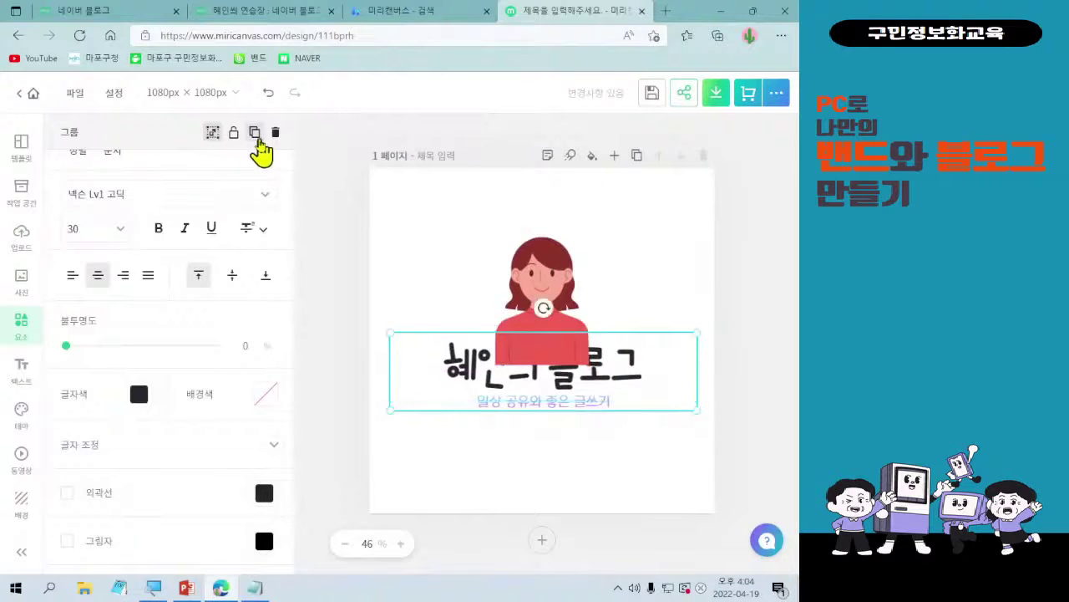
pyautogui.click(256, 137)
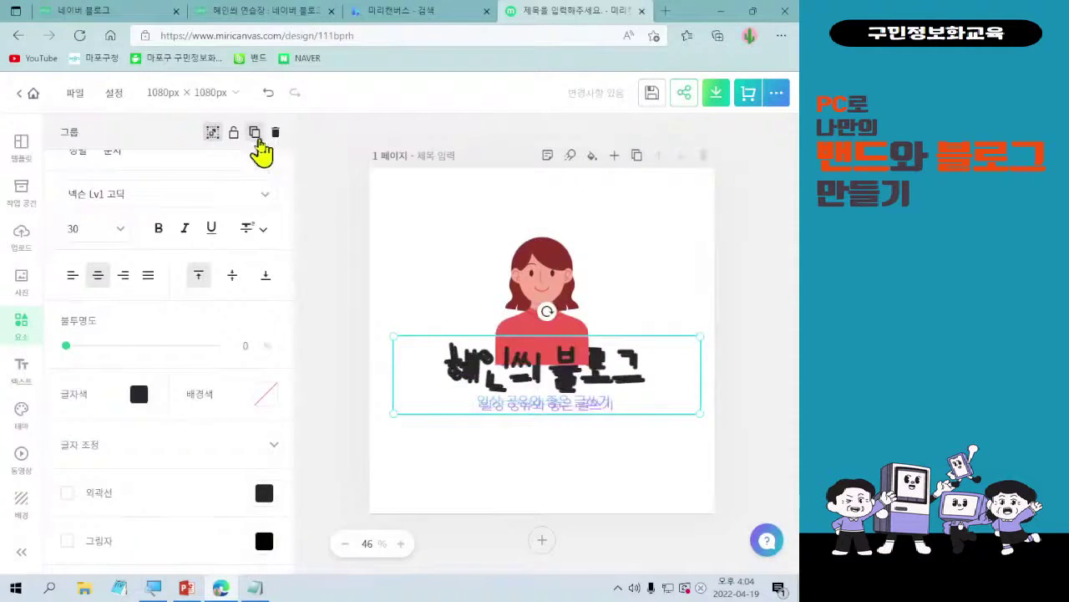
pyautogui.hotkey('ctrl', 'z')
pyautogui.click(470, 375)
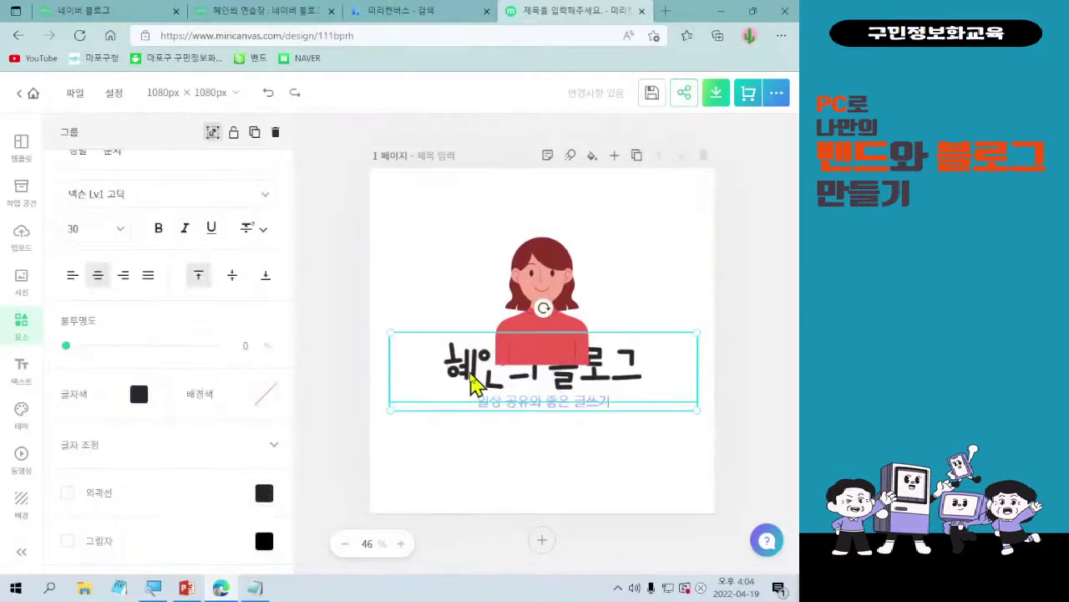
pyautogui.rightClick(445, 377)
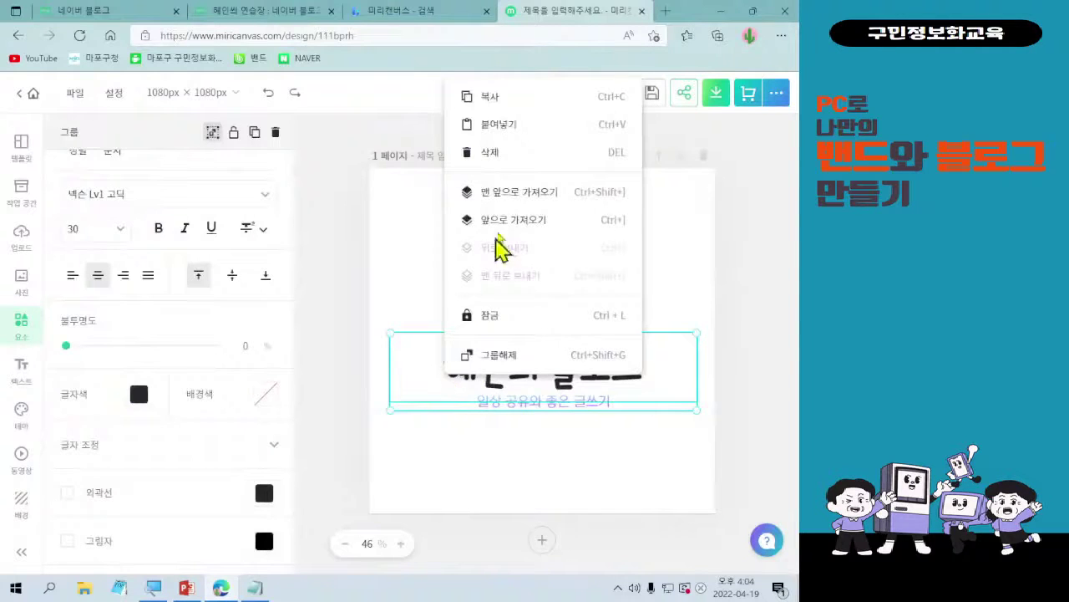
pyautogui.click(514, 192)
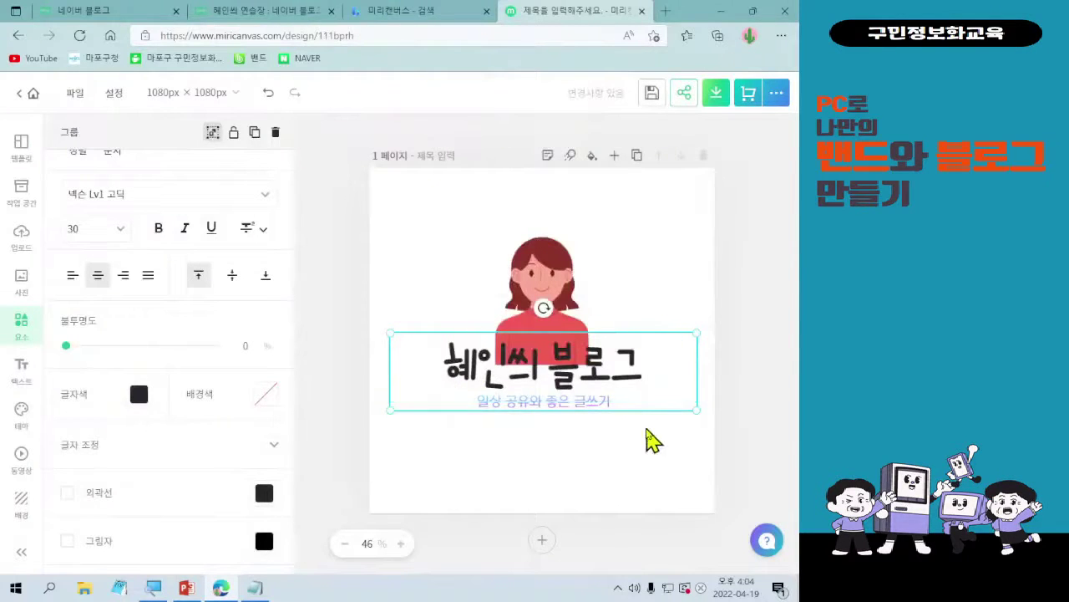
pyautogui.click(620, 386)
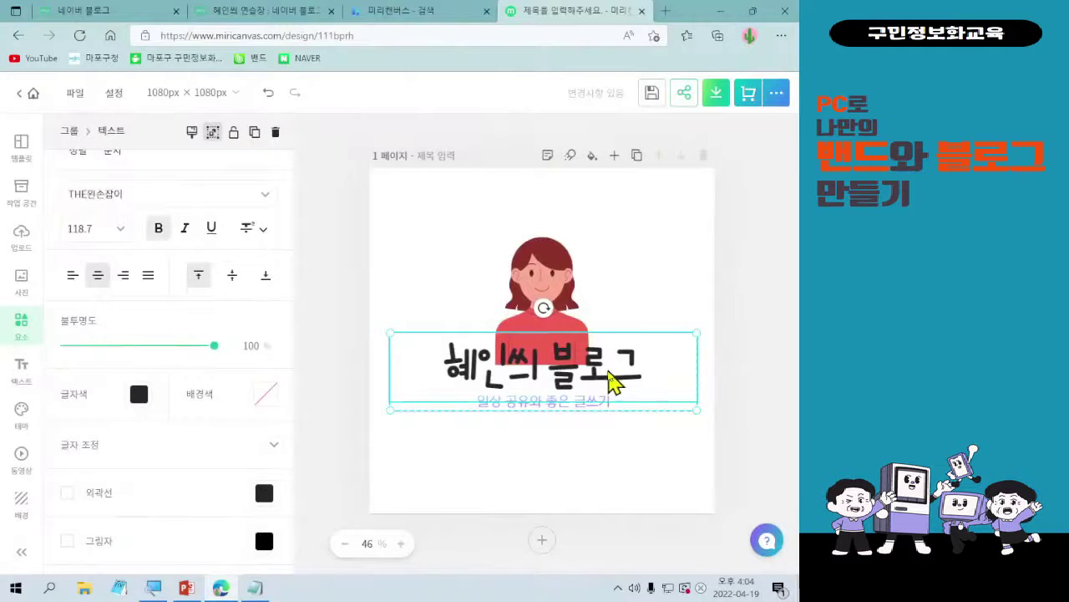
# - Give the 혜인씨 블로그 title a light yellow outline
pyautogui.click(68, 494)
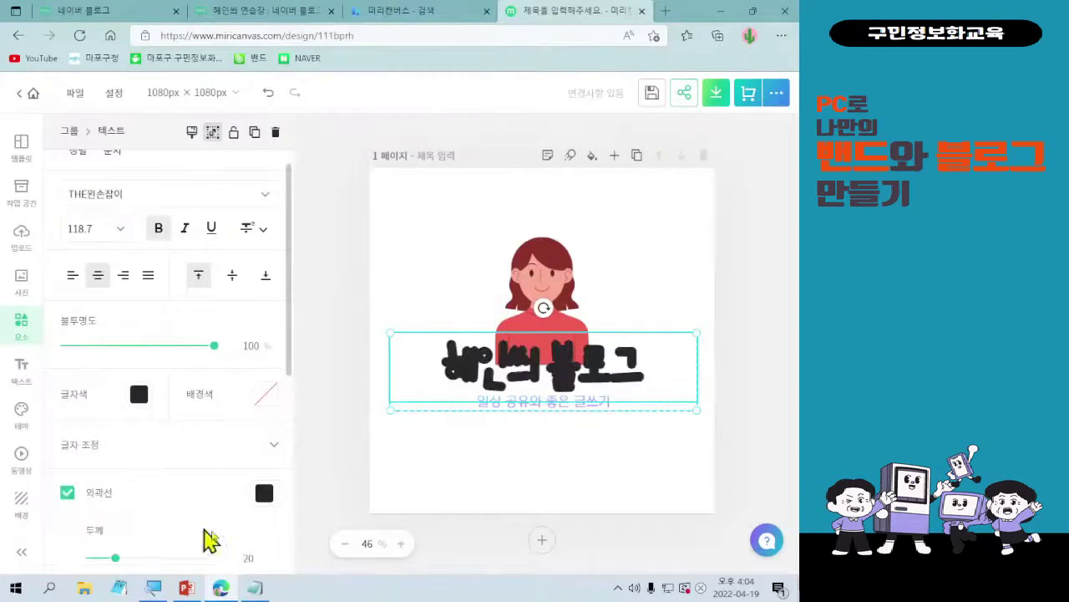
pyautogui.click(264, 493)
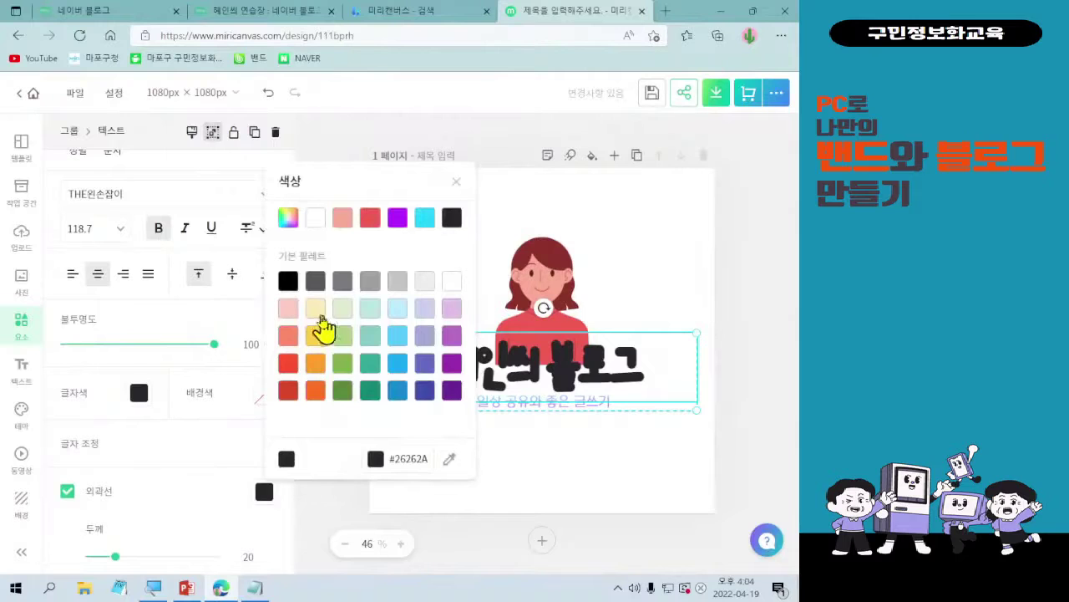
pyautogui.click(317, 311)
pyautogui.click(594, 478)
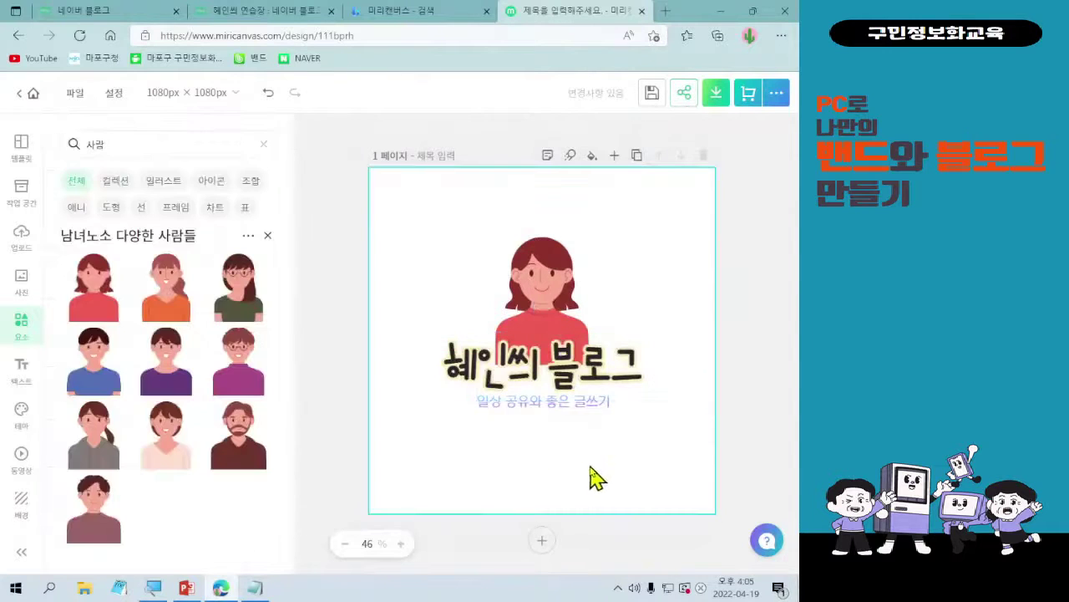
# - Apply a yellow-to-green gradient preset to the subtitle and adjust its angle
pyautogui.click(508, 422)
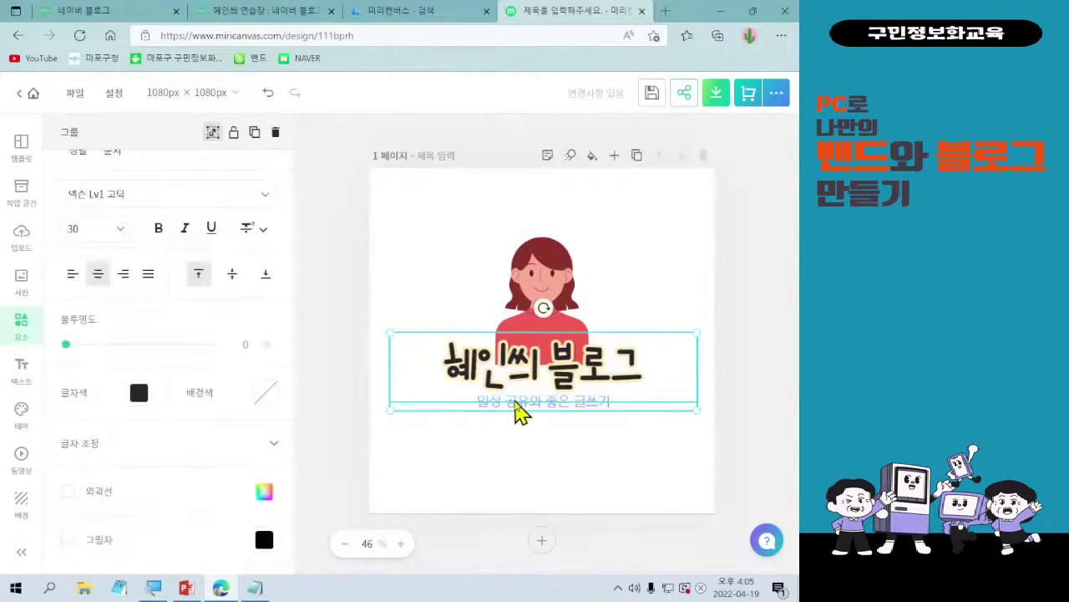
pyautogui.click(515, 418)
pyautogui.scroll(-3, 200, 524)
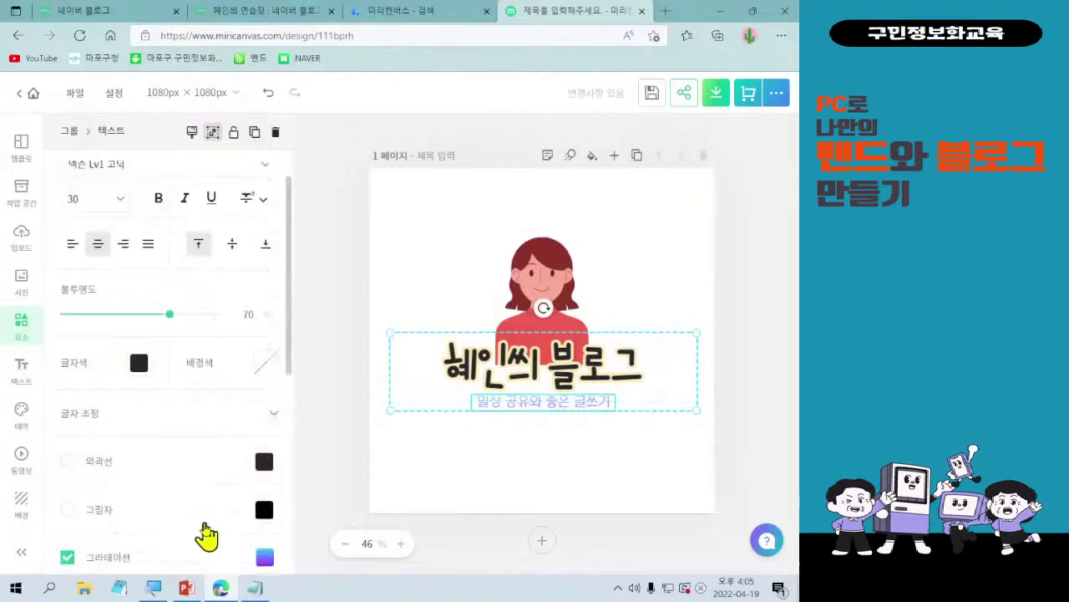
pyautogui.click(271, 405)
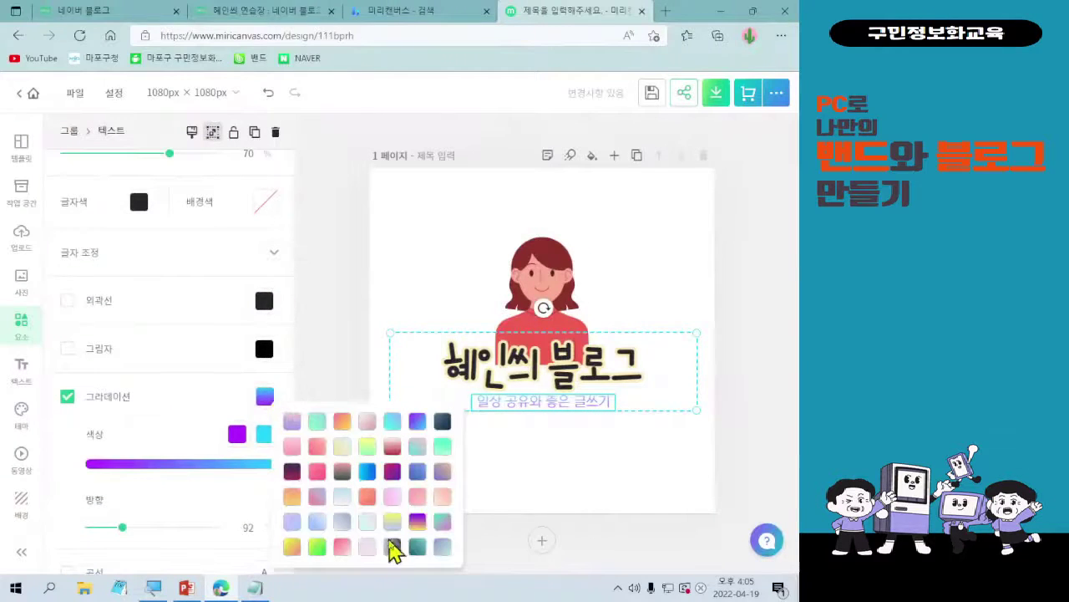
pyautogui.click(440, 426)
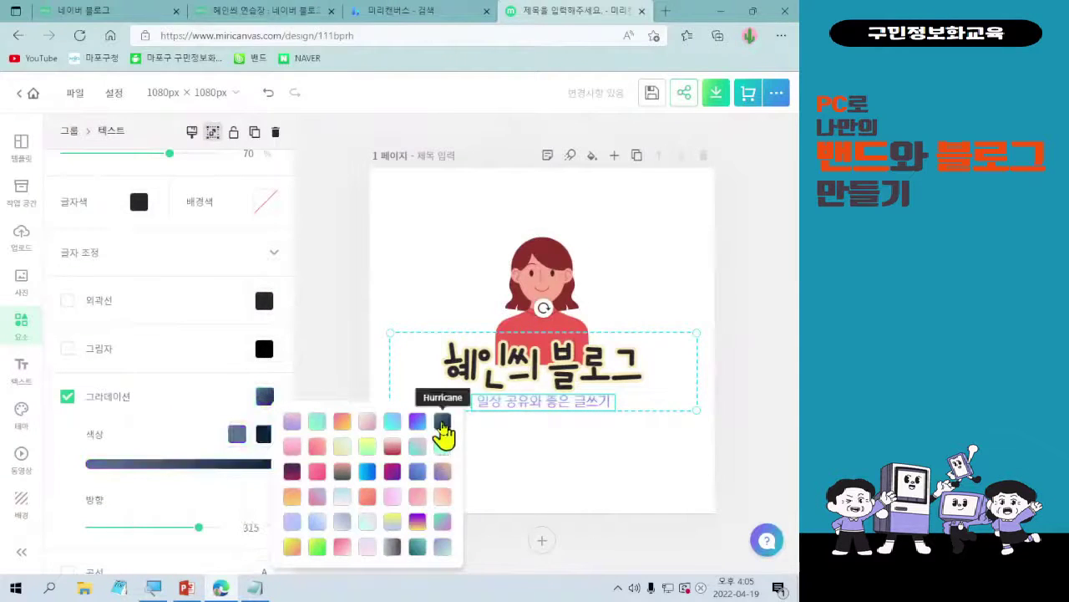
pyautogui.click(418, 552)
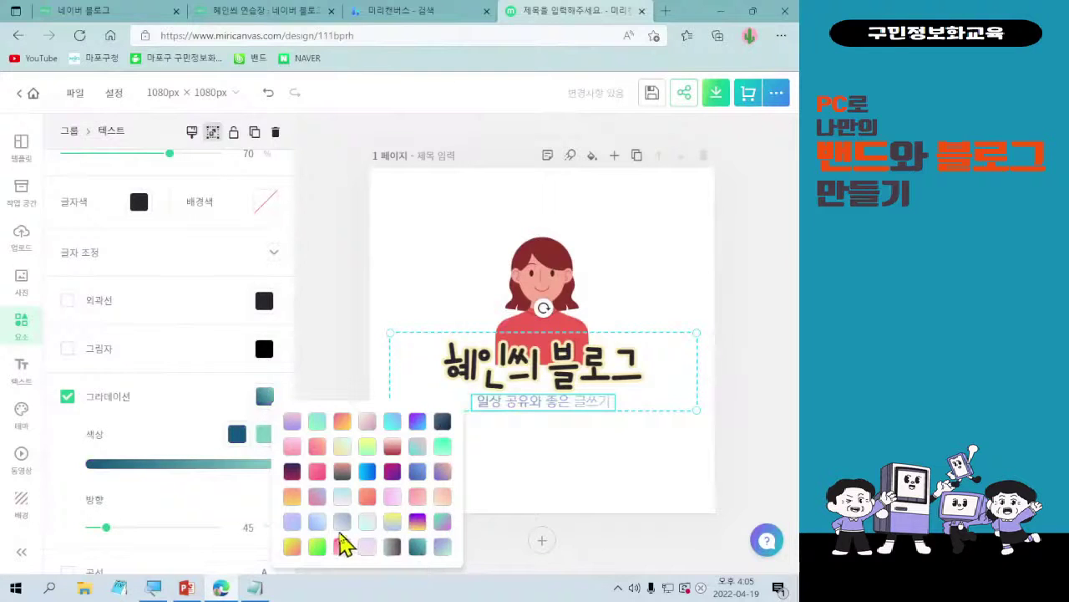
pyautogui.click(317, 548)
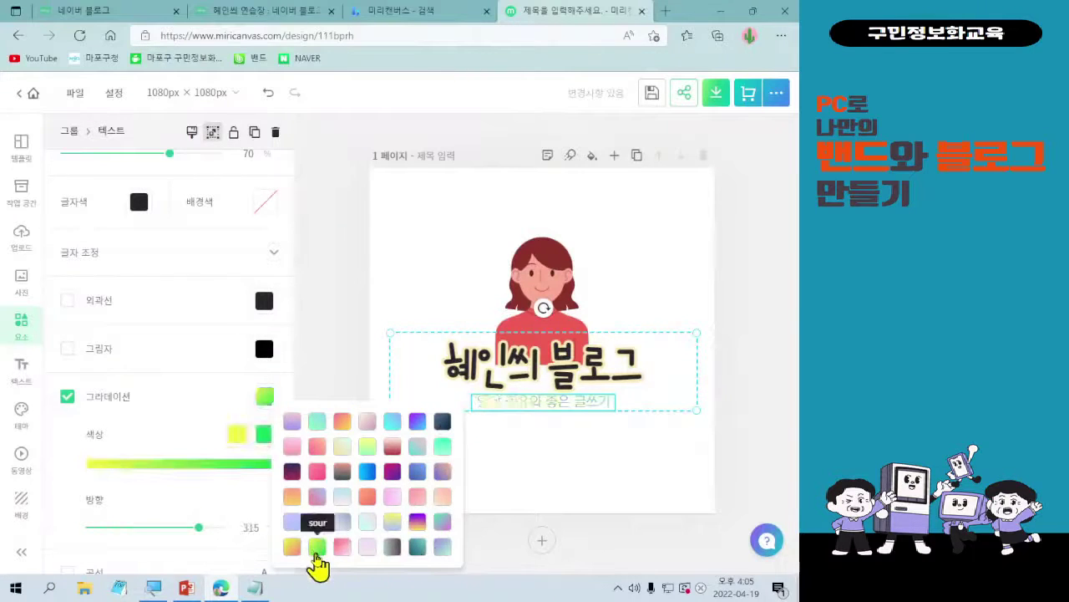
pyautogui.click(172, 436)
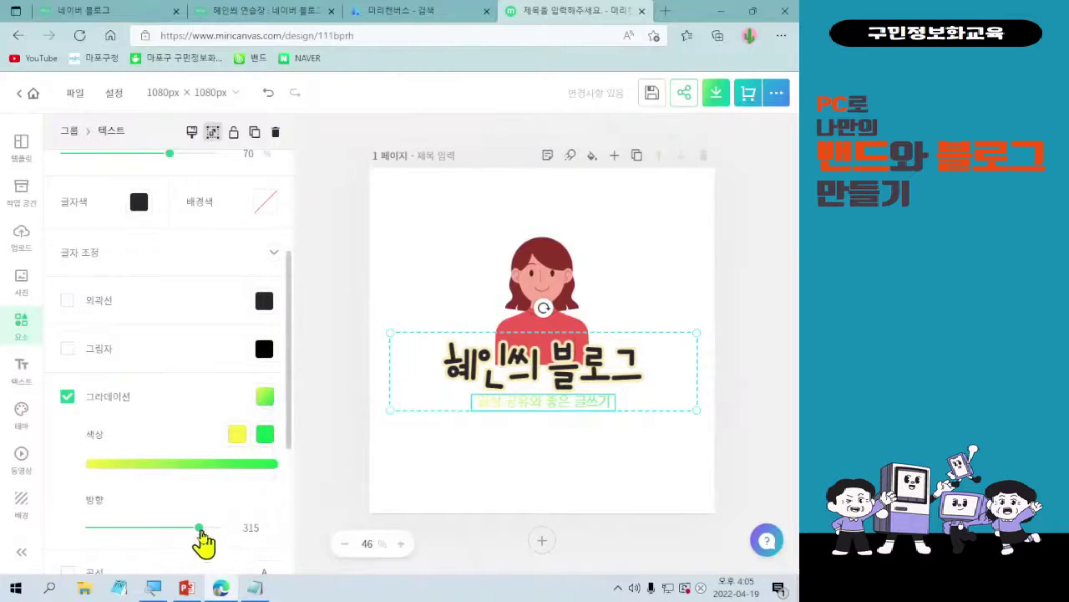
pyautogui.moveTo(199, 527); pyautogui.dragTo(121, 549)
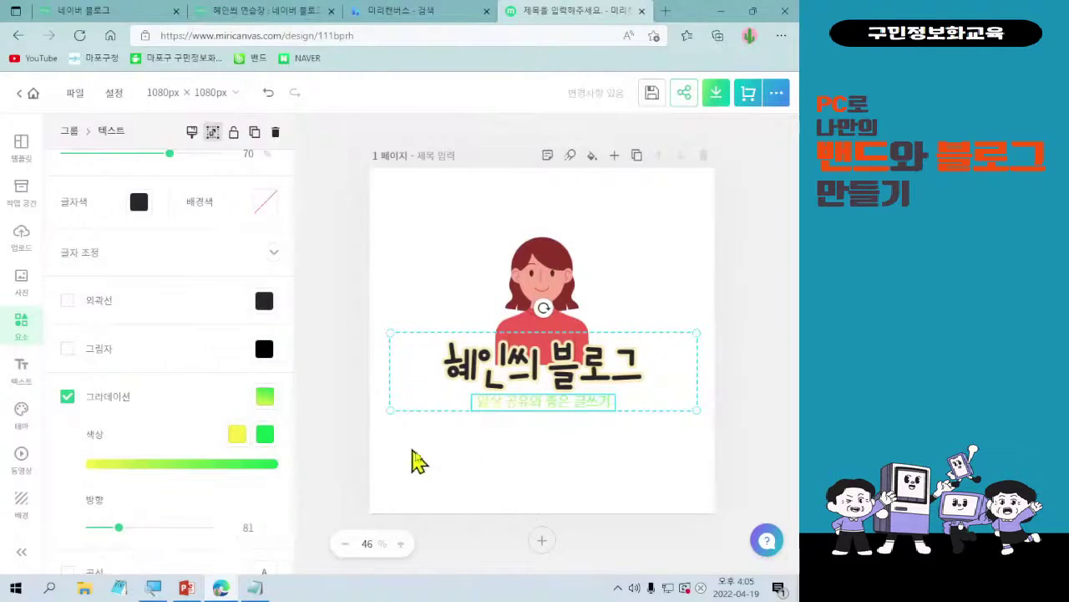
# - Change the title outline to light green after trying darker and paler greens
pyautogui.click(478, 375)
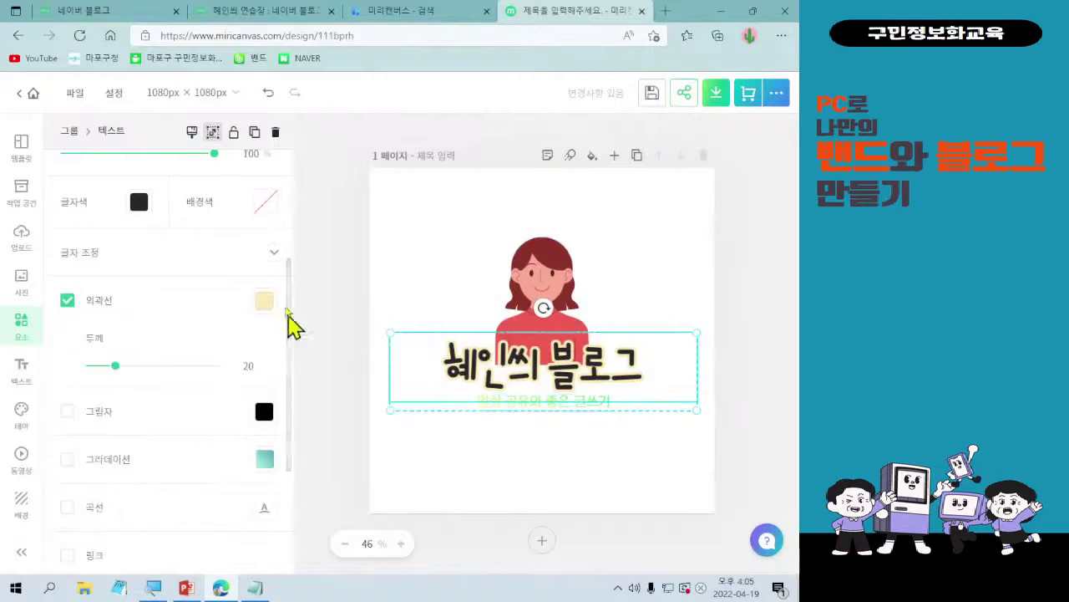
pyautogui.click(264, 307)
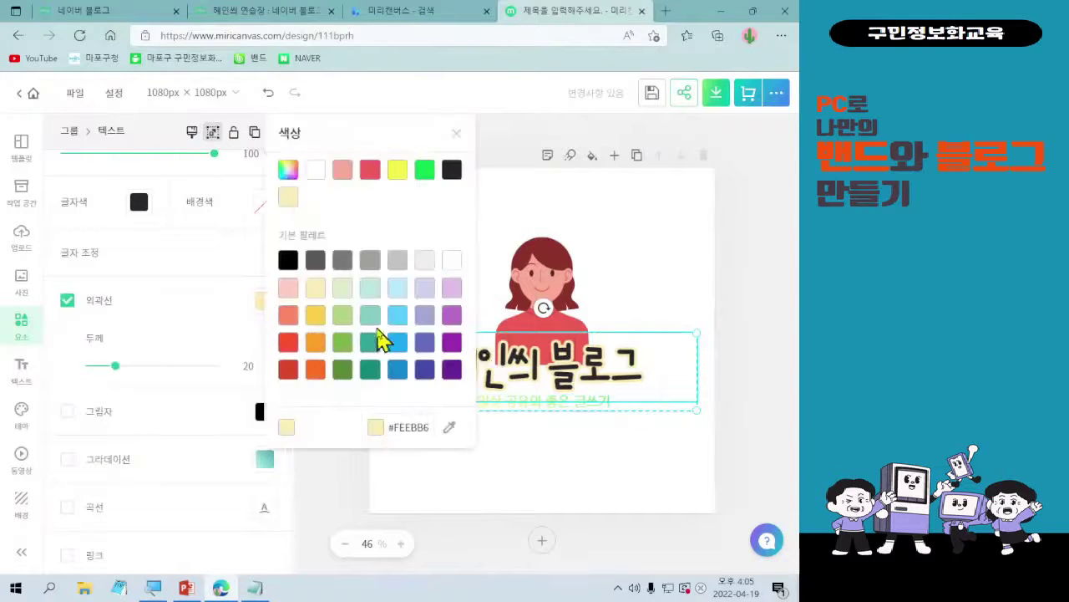
pyautogui.click(343, 315)
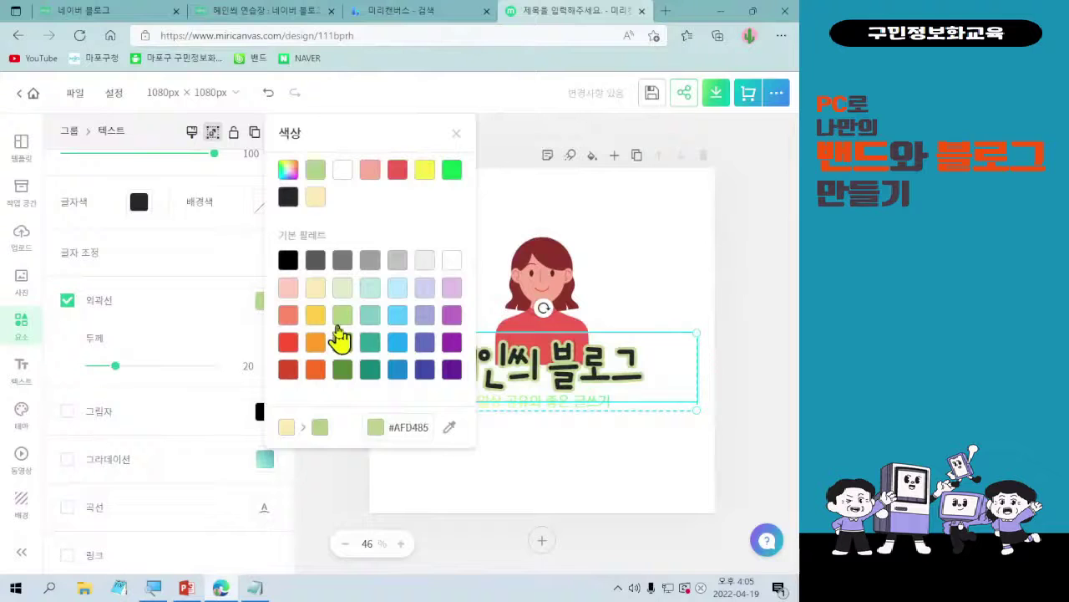
pyautogui.click(343, 370)
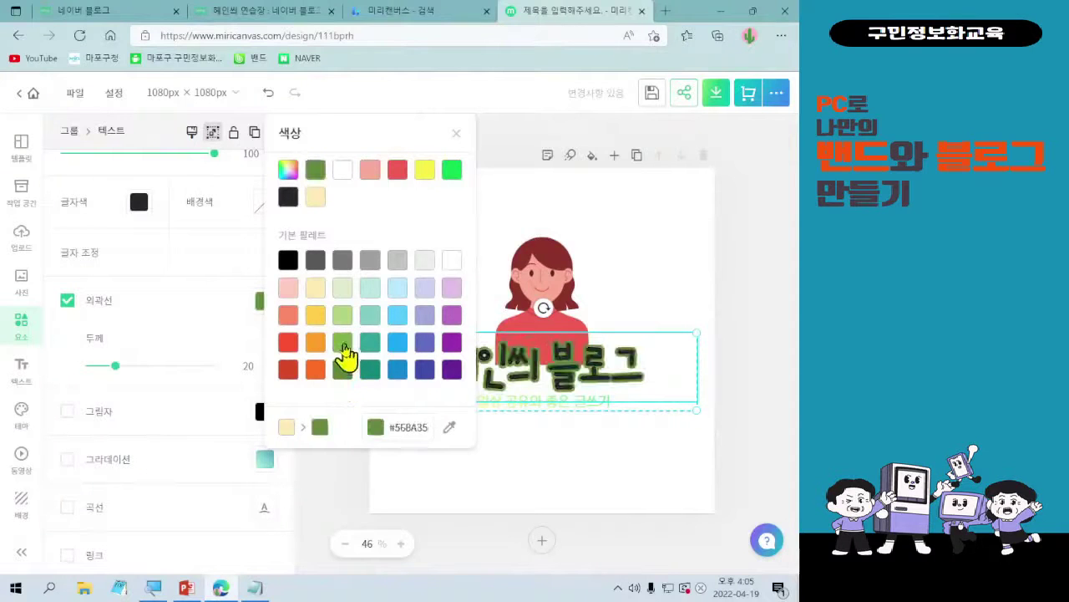
pyautogui.click(343, 288)
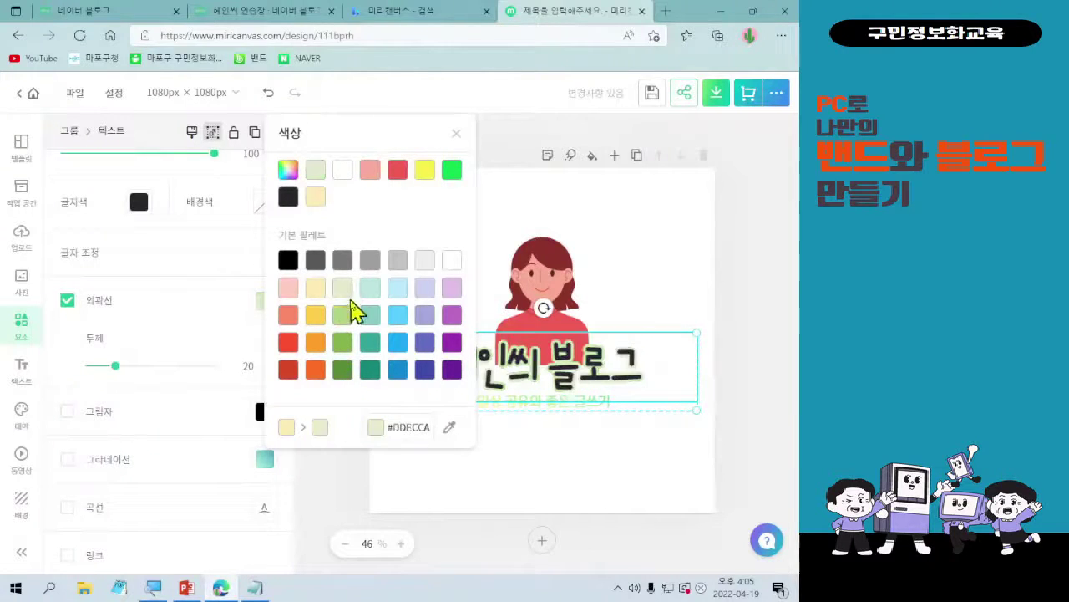
pyautogui.click(342, 315)
pyautogui.click(535, 524)
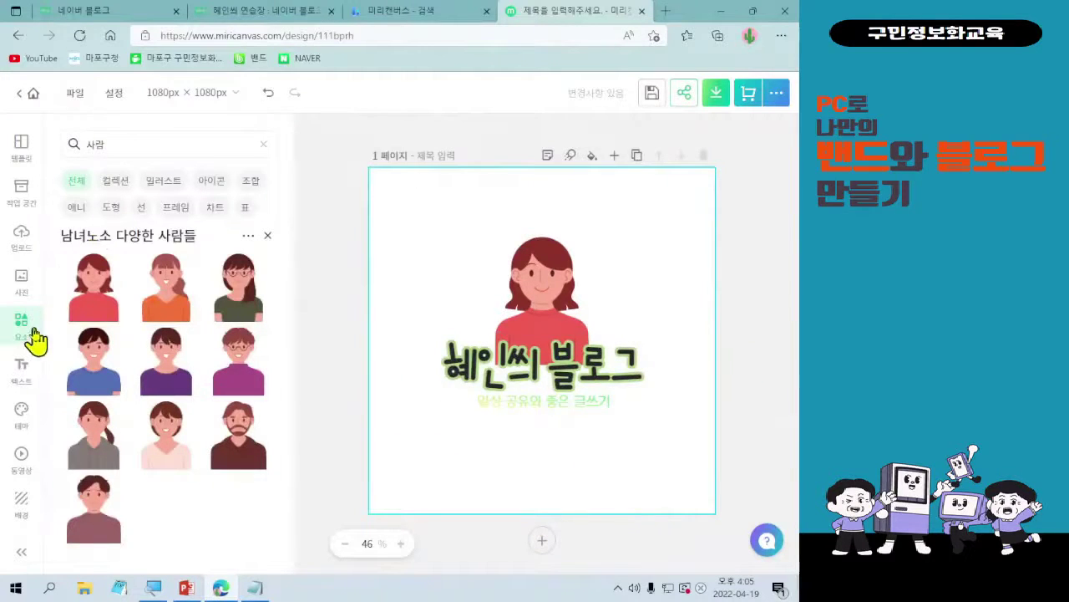
# - Clear the 사람 element search and switch to the uploaded images
pyautogui.click(267, 148)
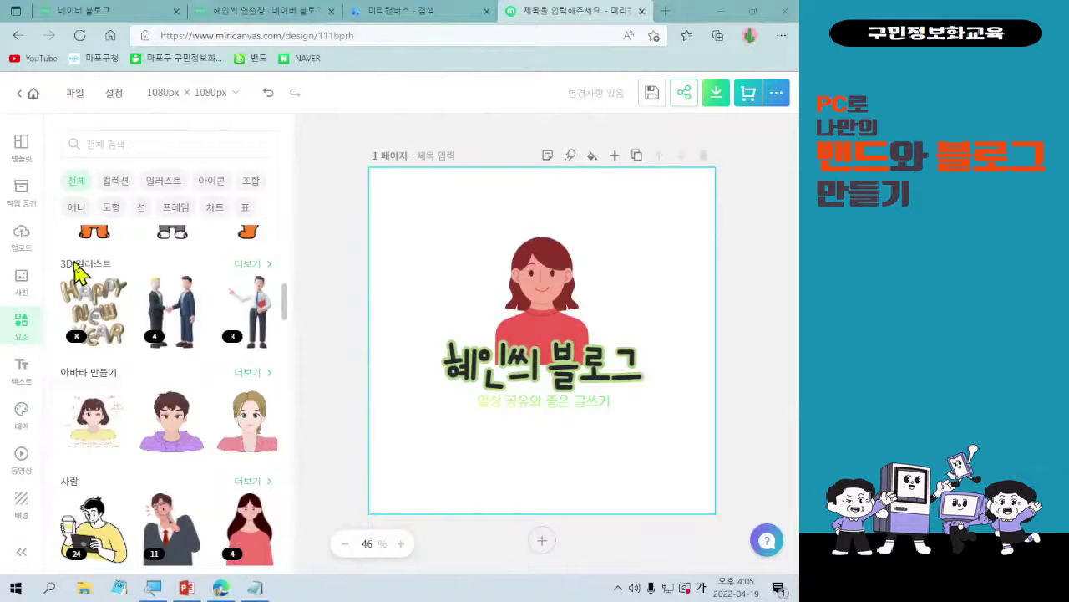
pyautogui.click(22, 238)
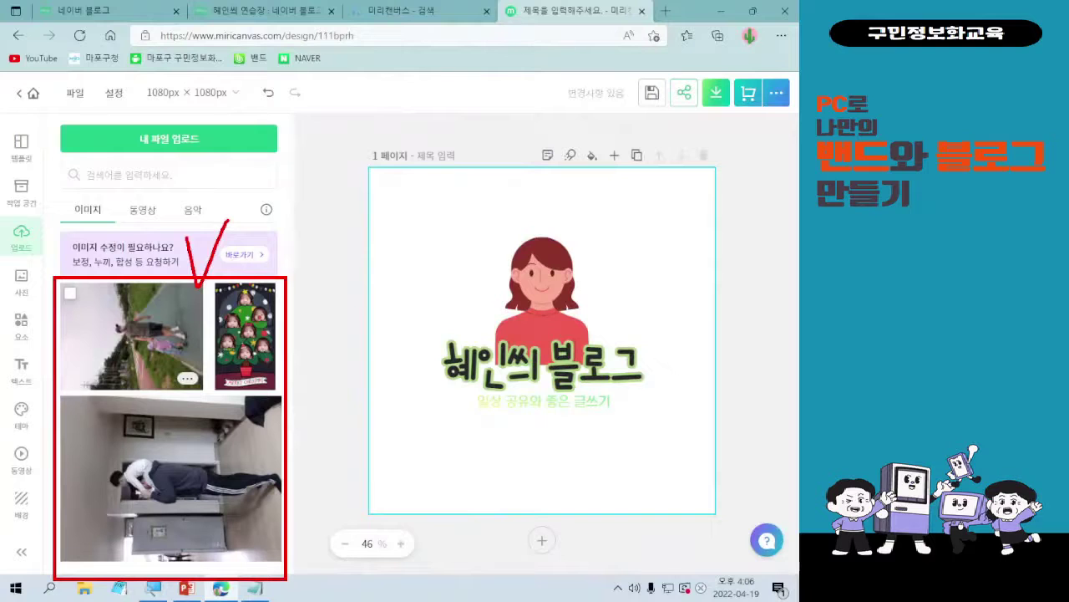
# - Try the uploaded Christmas picture on the canvas, moving and enlarging it, then delete it
pyautogui.click(241, 351)
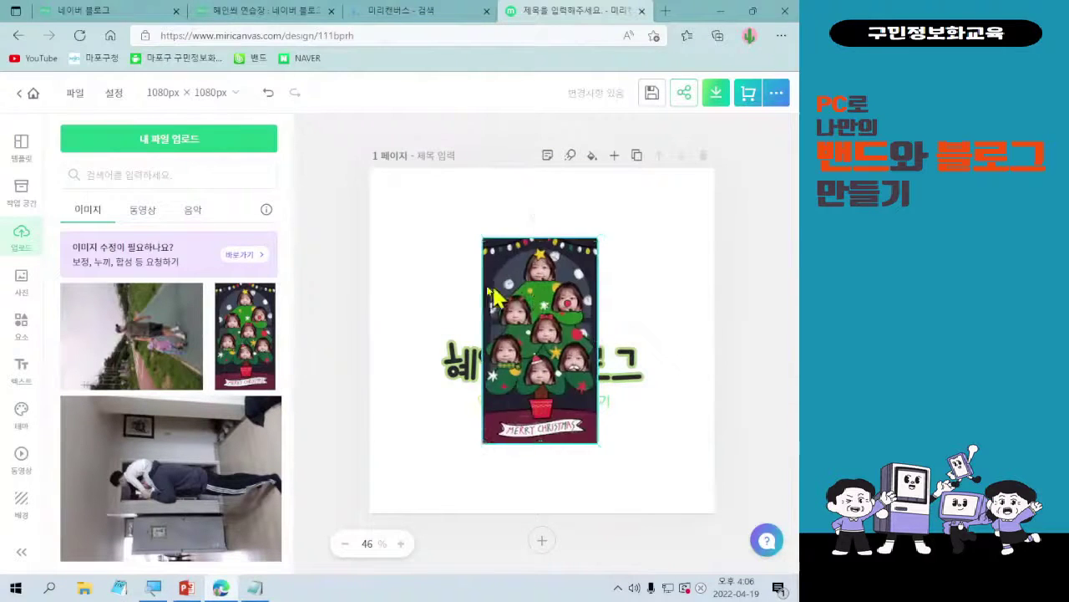
pyautogui.moveTo(551, 299); pyautogui.dragTo(440, 280)
pyautogui.moveTo(493, 422); pyautogui.dragTo(584, 535)
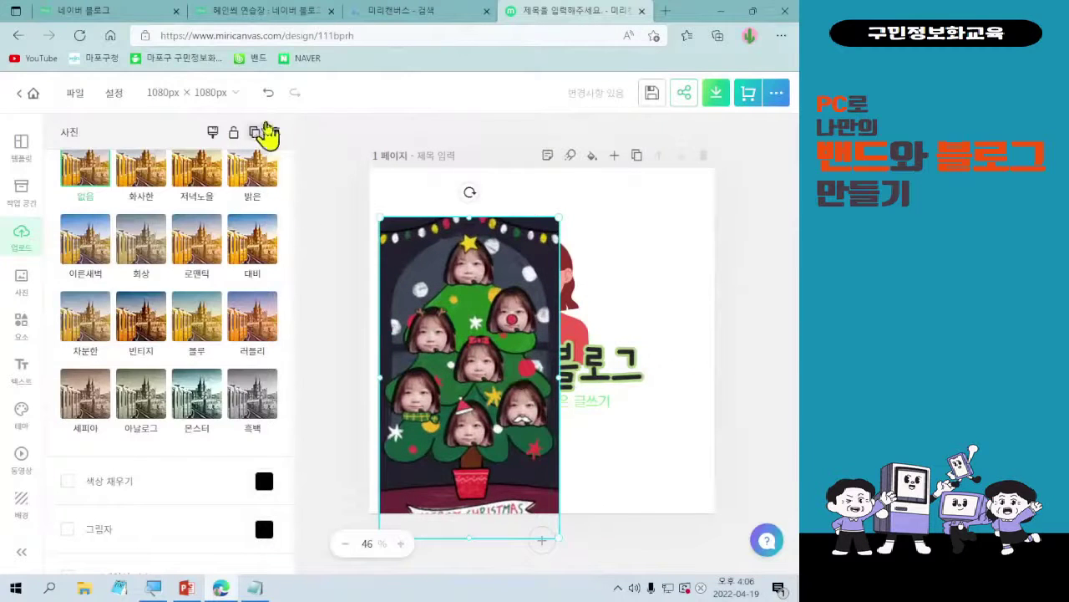
pyautogui.click(275, 132)
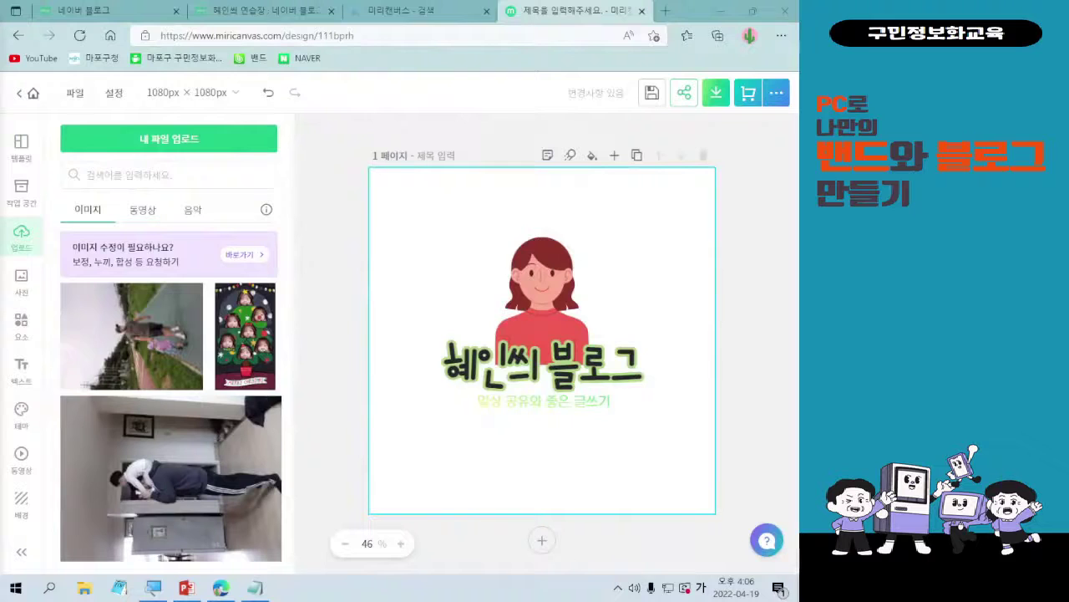
pyautogui.click(22, 328)
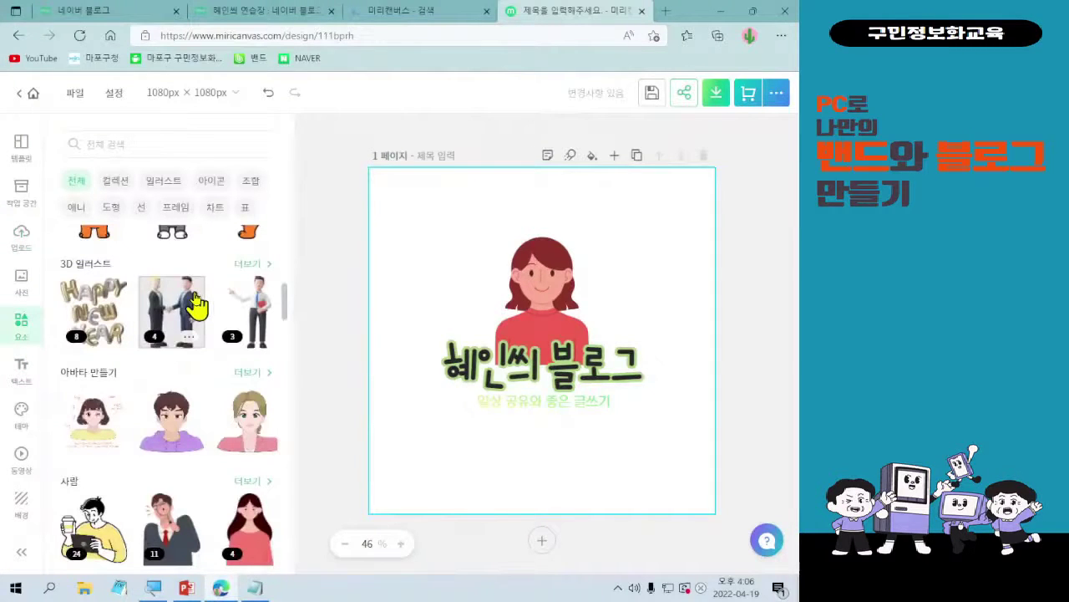
# - Add the pink heart element, shrink it, and place it right of the woman's face
pyautogui.scroll(-1, 195, 320)
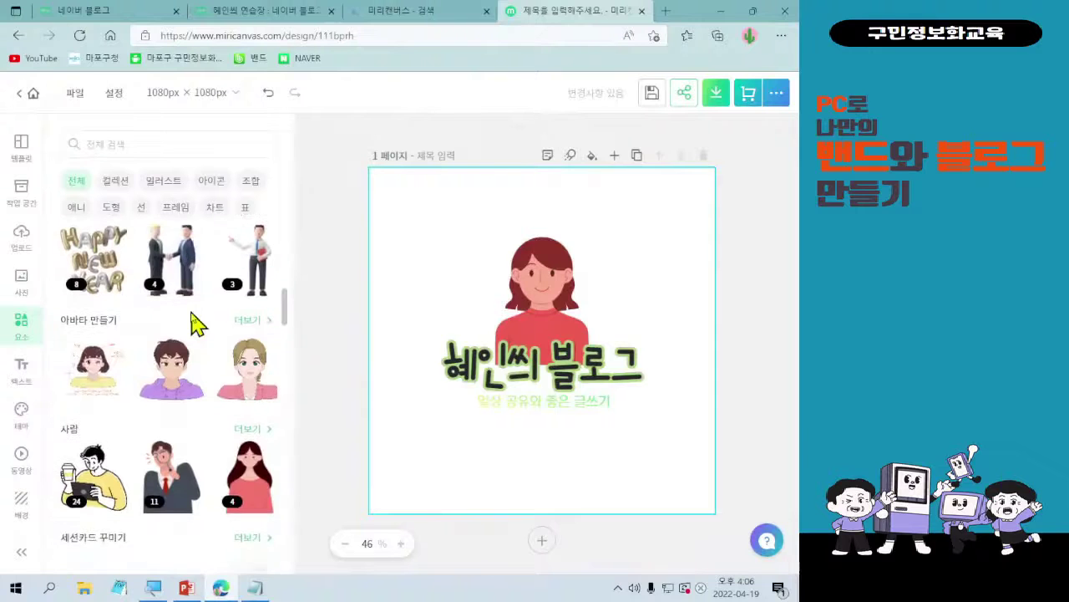
pyautogui.scroll(4, 195, 320)
pyautogui.scroll(1, 195, 320)
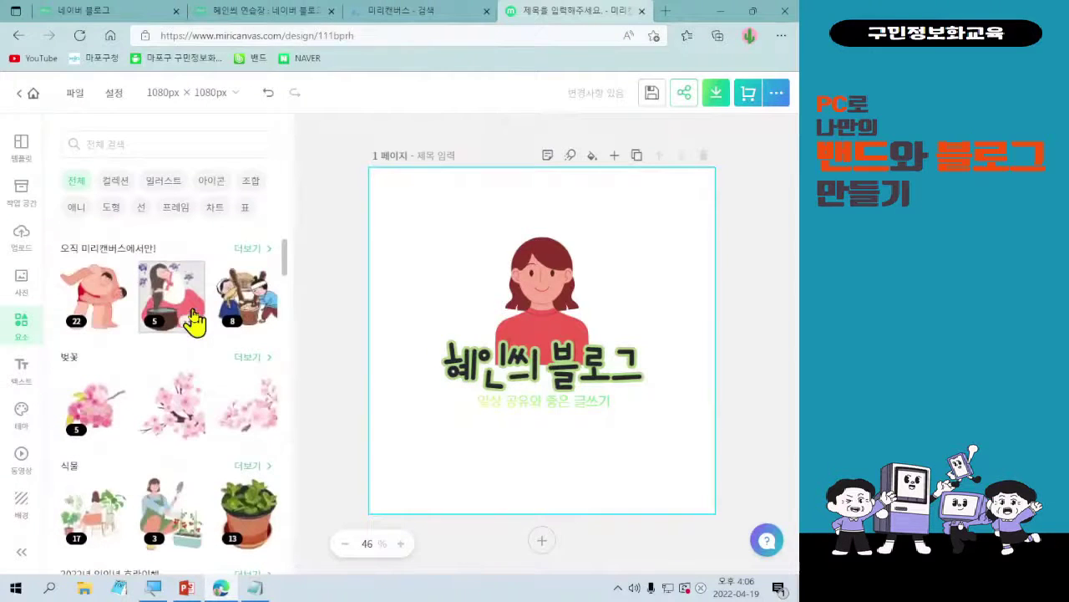
pyautogui.scroll(1, 194, 320)
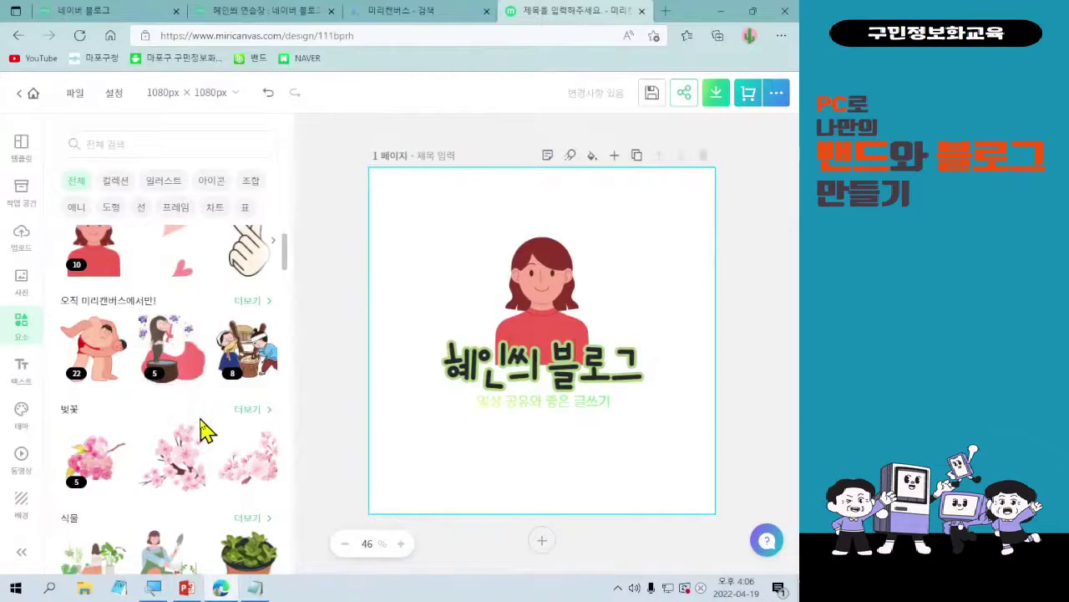
pyautogui.scroll(1, 203, 426)
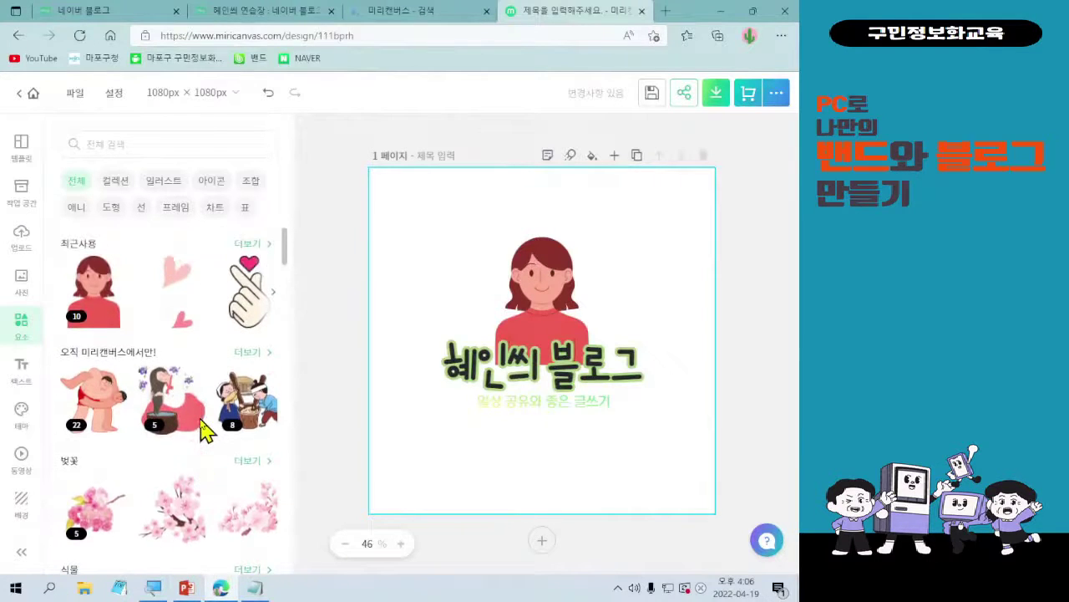
pyautogui.click(185, 297)
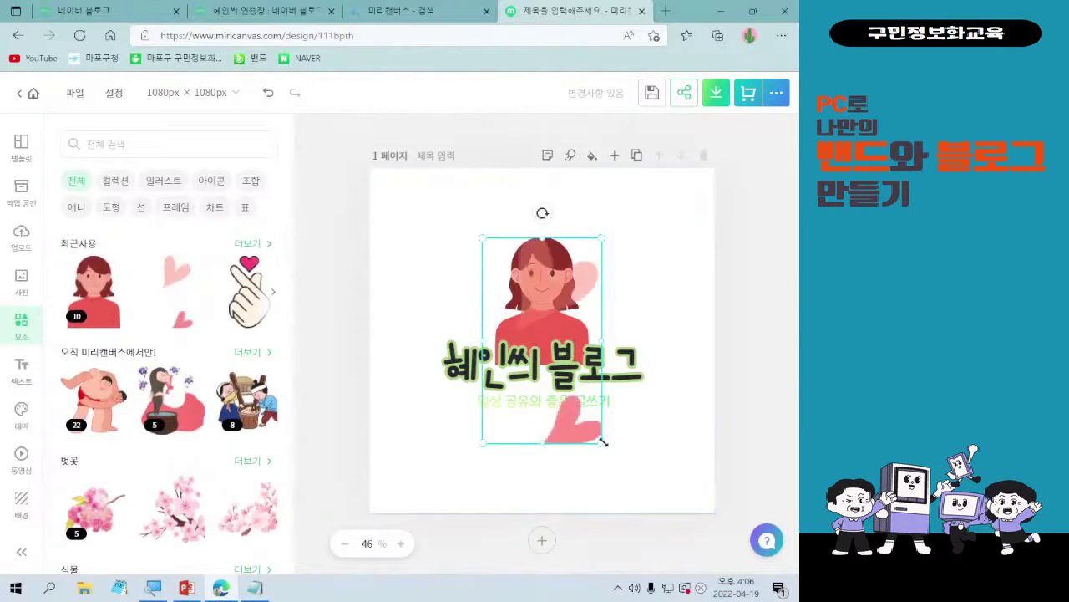
pyautogui.moveTo(602, 441); pyautogui.dragTo(501, 324)
pyautogui.moveTo(508, 262); pyautogui.dragTo(595, 261)
pyautogui.click(705, 287)
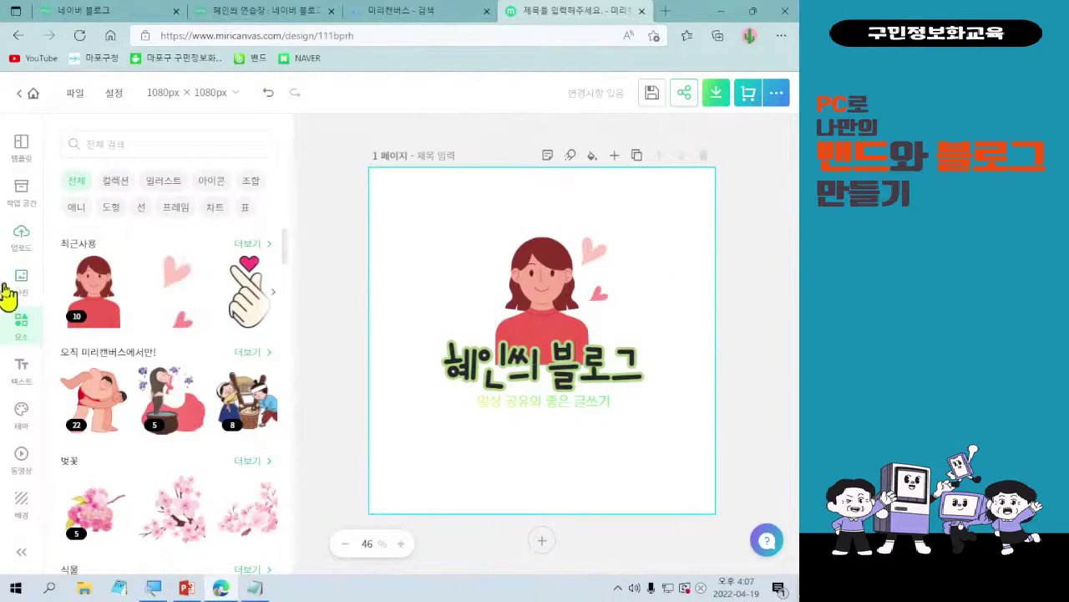
pyautogui.click(21, 244)
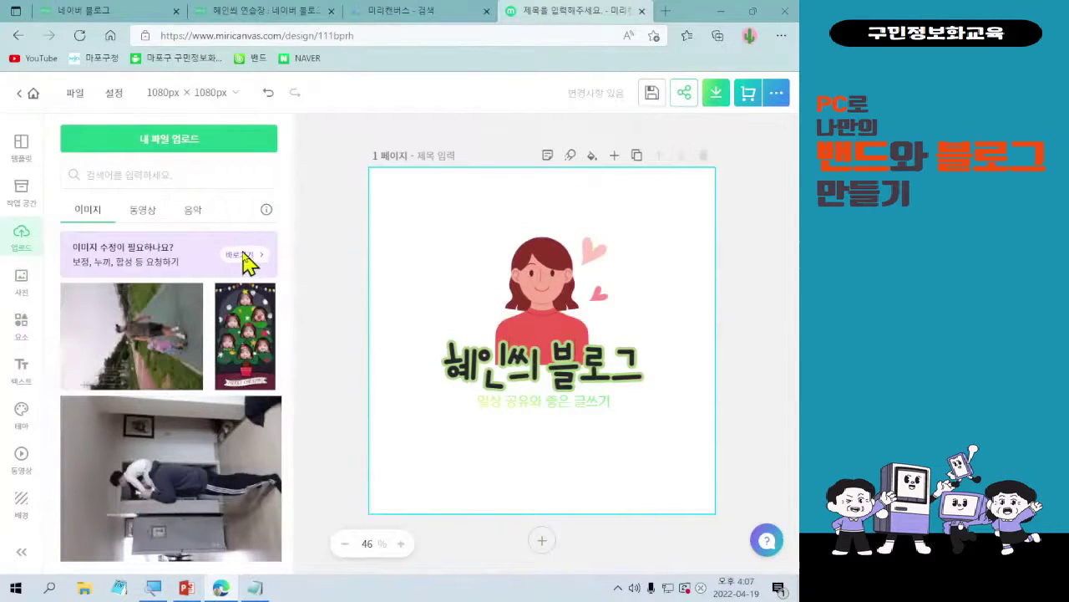
# - Upload daisies-712892_640 from the 다운로드 folder into the uploaded images
pyautogui.click(58, 175)
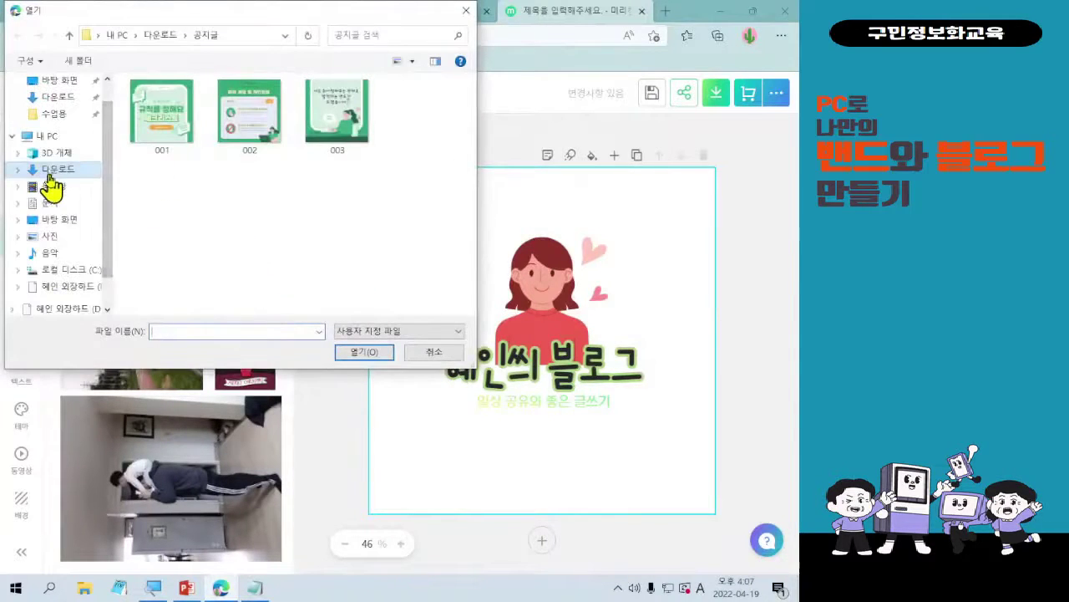
pyautogui.click(247, 198)
pyautogui.doubleClick(247, 198)
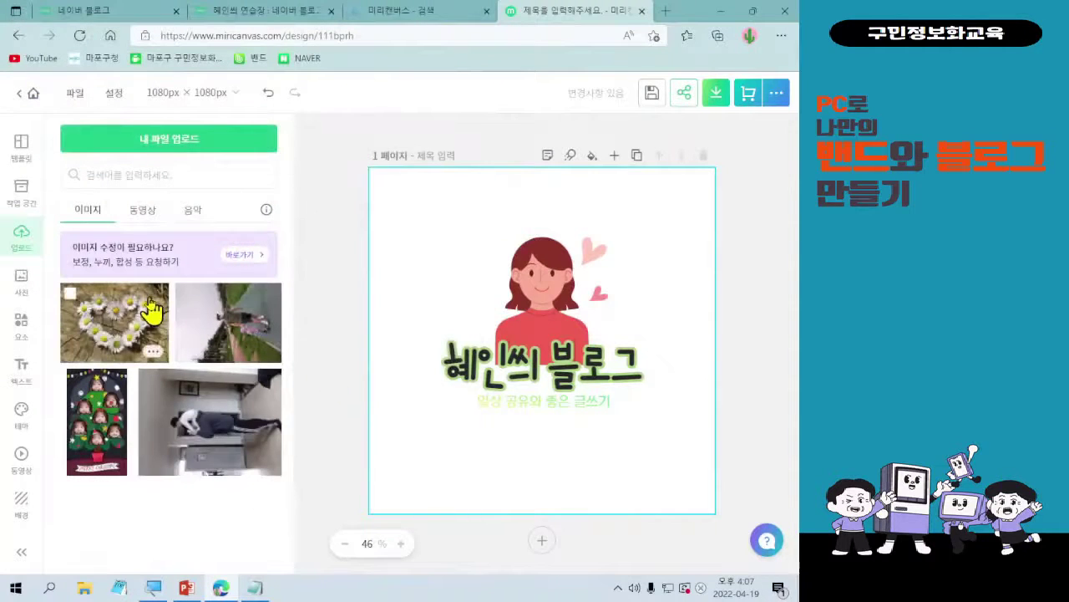
pyautogui.click(156, 355)
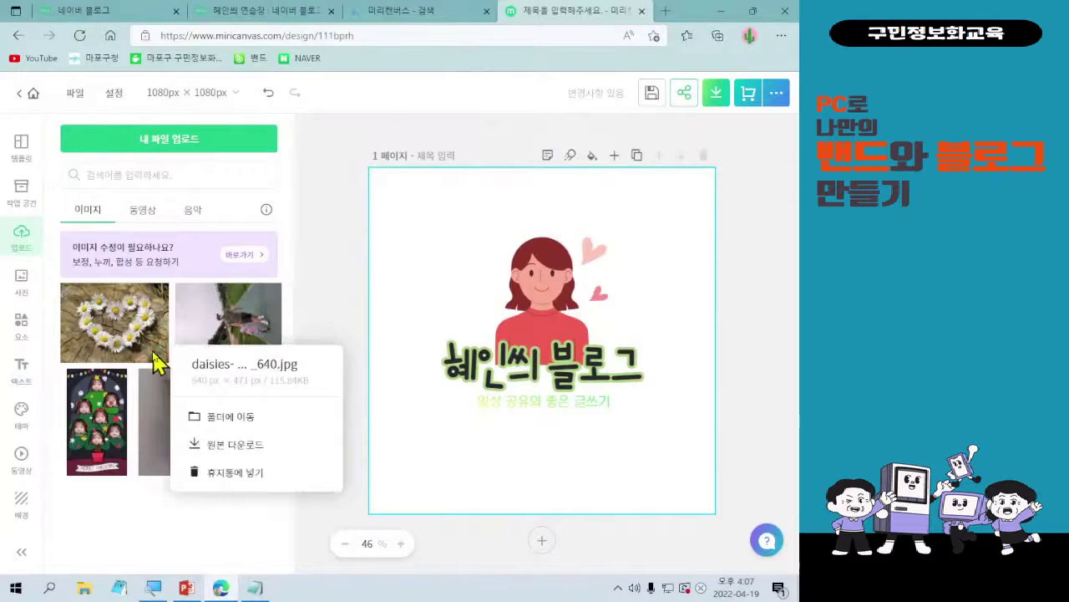
pyautogui.click(157, 521)
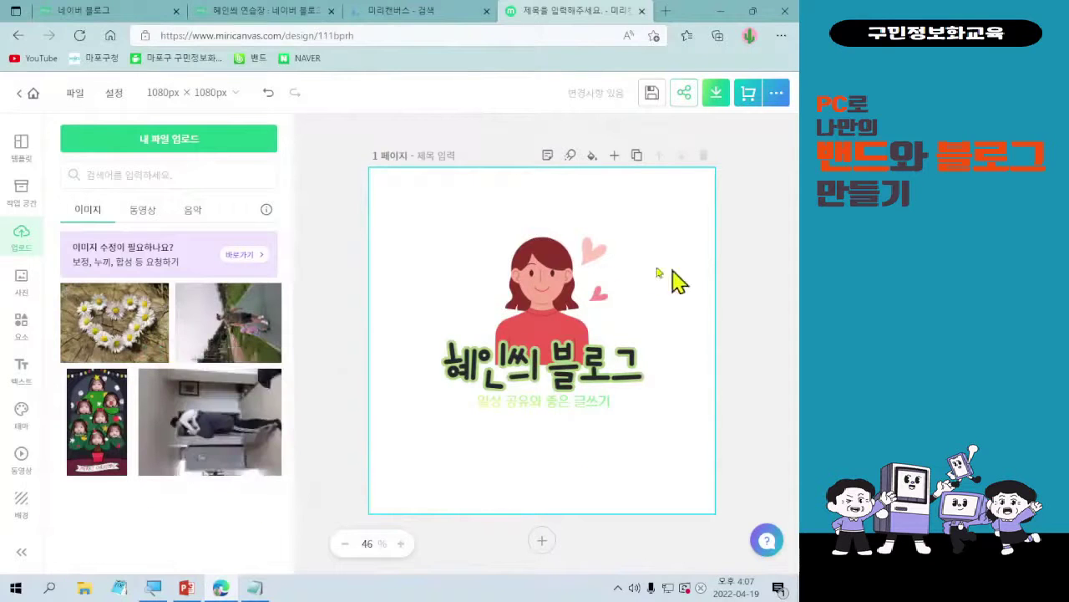
pyautogui.rightClick(564, 282)
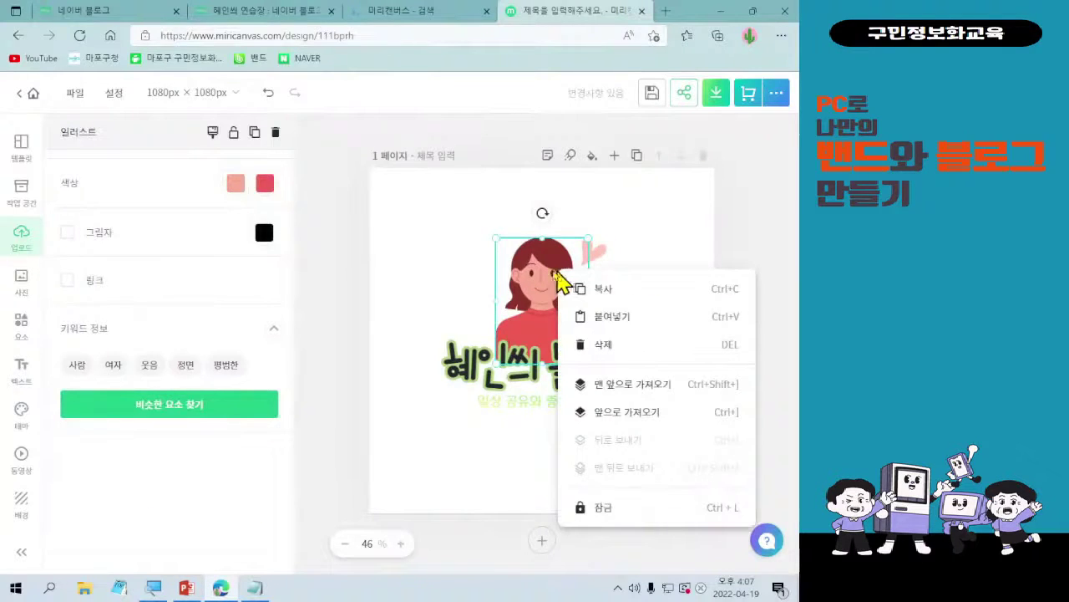
pyautogui.click(425, 263)
pyautogui.click(470, 368)
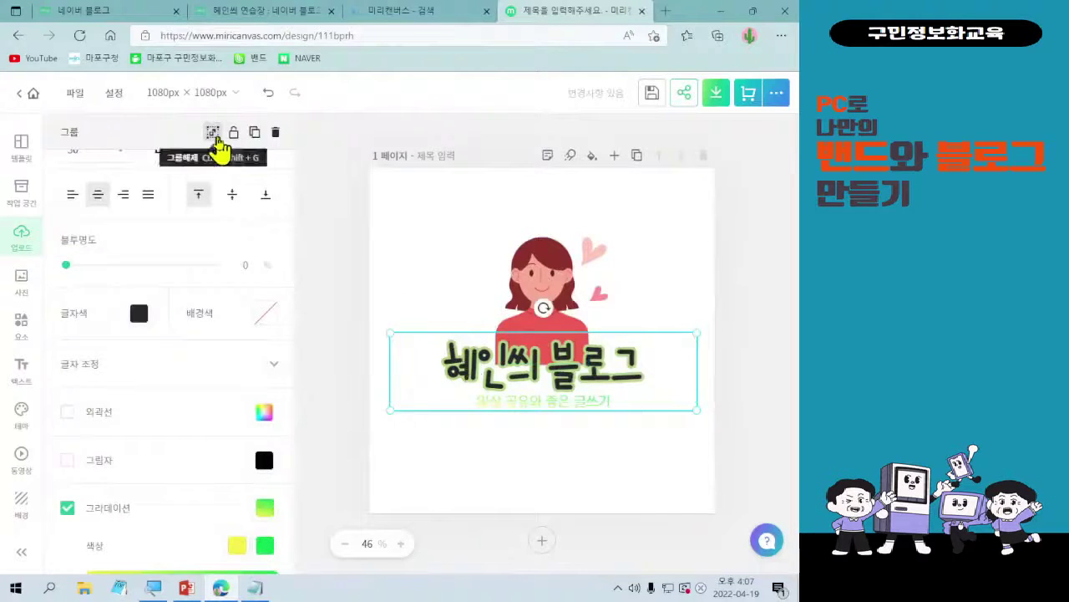
pyautogui.click(544, 271)
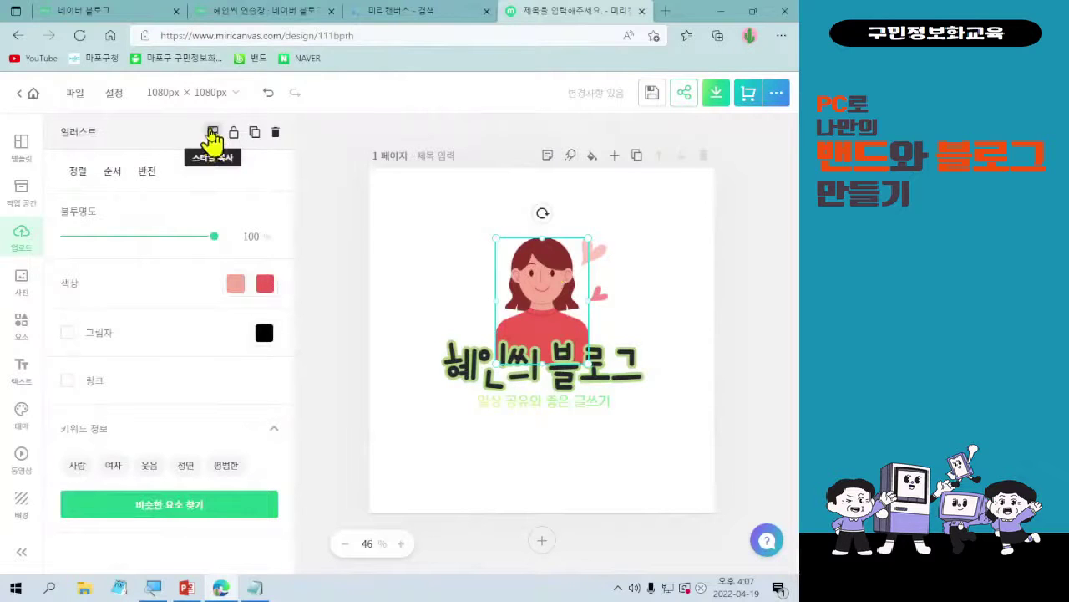
pyautogui.click(441, 251)
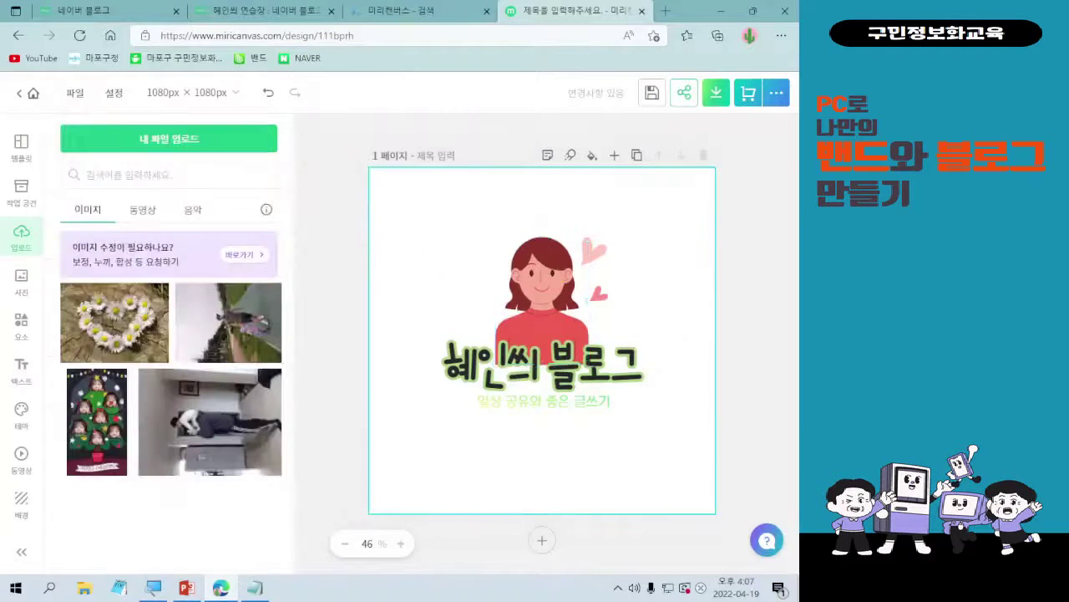
pyautogui.click(158, 336)
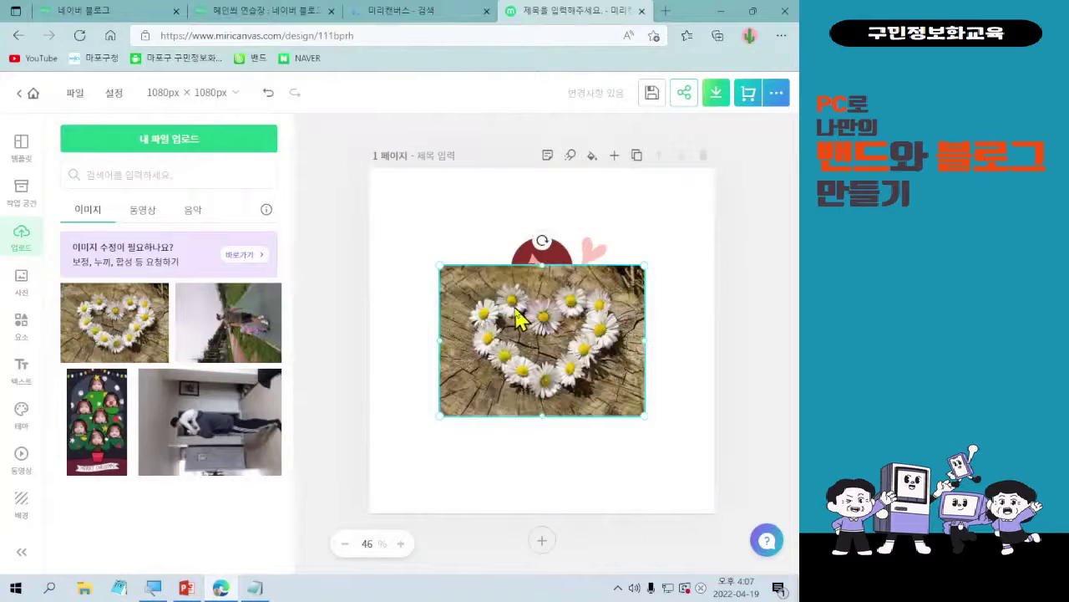
pyautogui.click(515, 310)
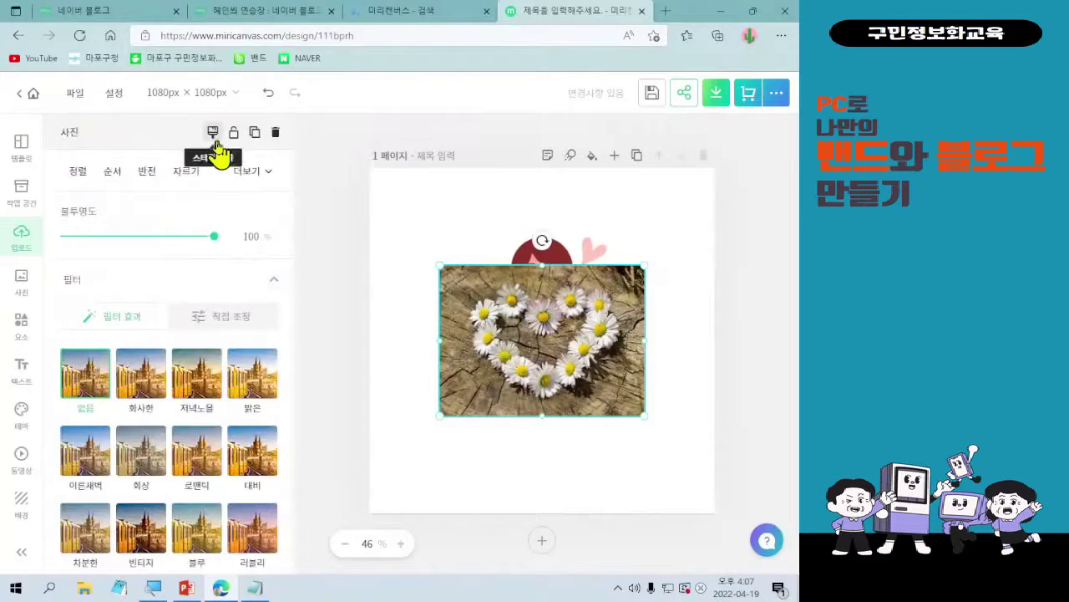
pyautogui.click(275, 133)
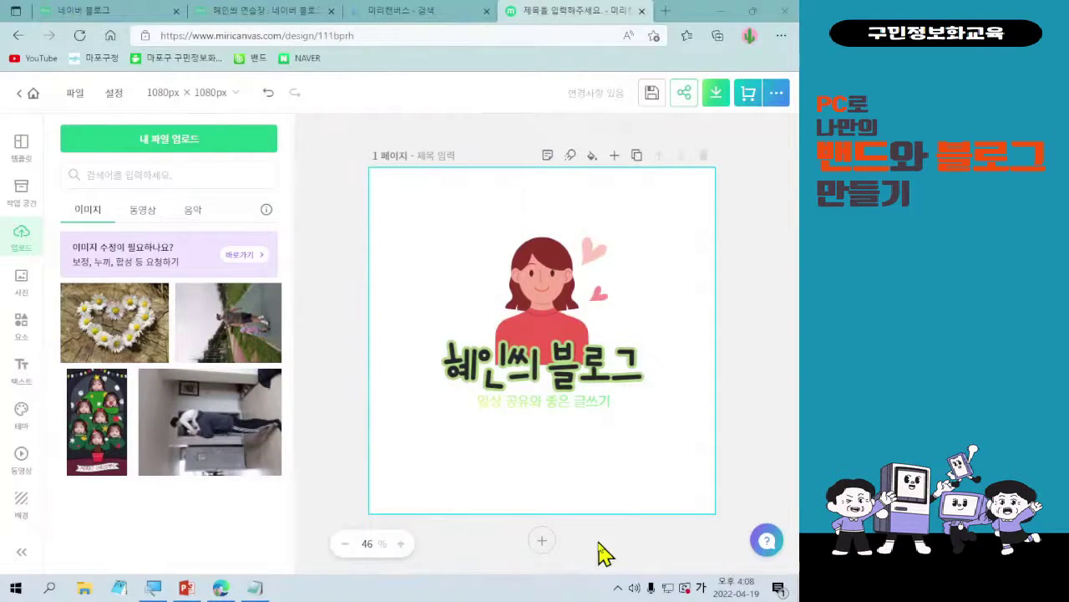
# - Select the woman, hearts and titles together and nudge them slightly down
pyautogui.moveTo(418, 198); pyautogui.dragTo(729, 513)
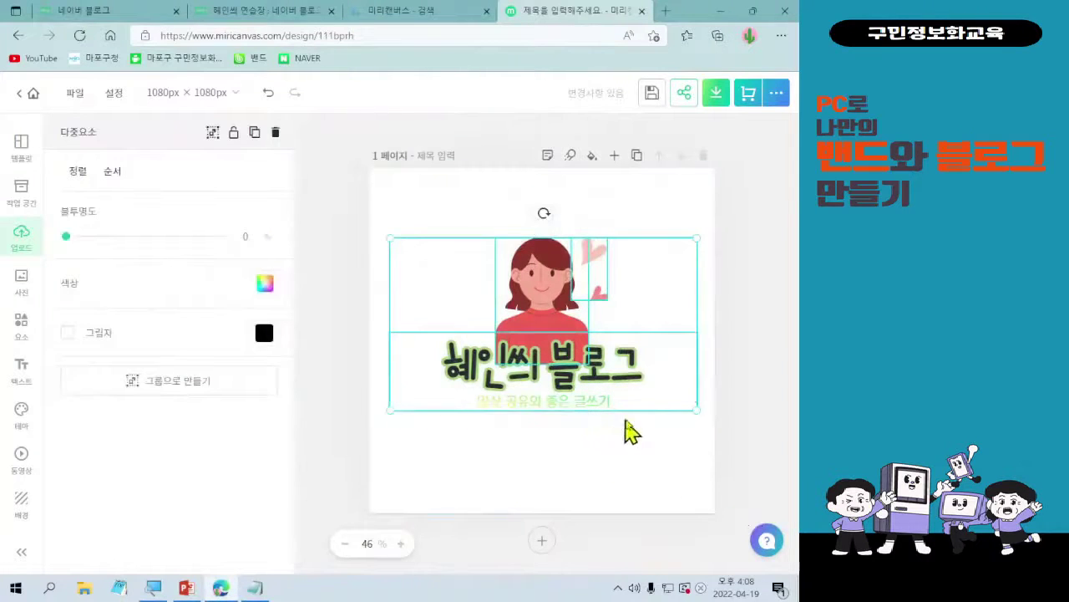
pyautogui.moveTo(638, 412); pyautogui.dragTo(638, 429)
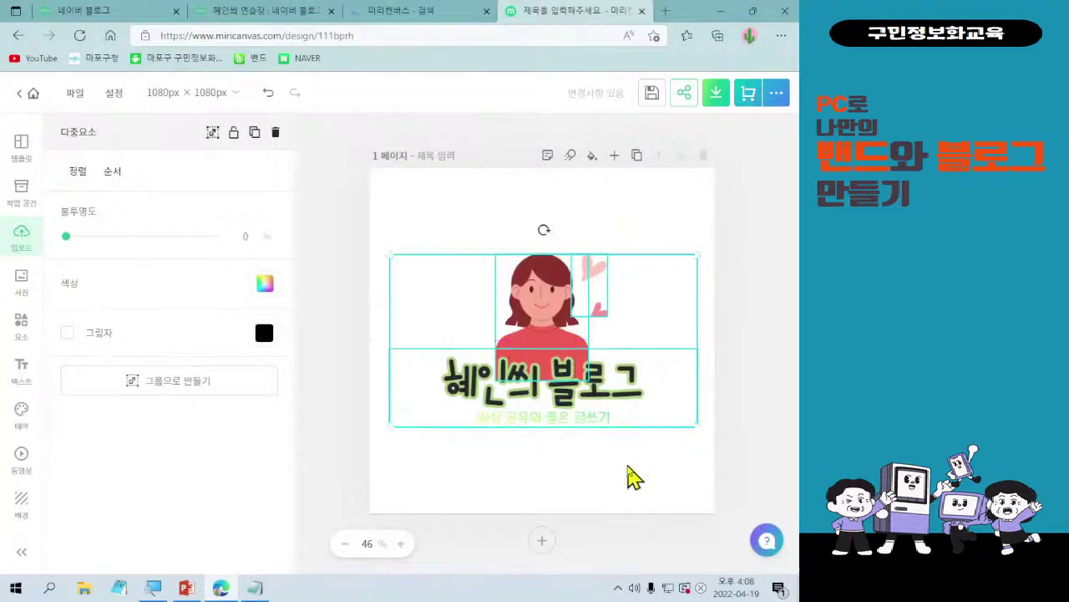
pyautogui.click(621, 494)
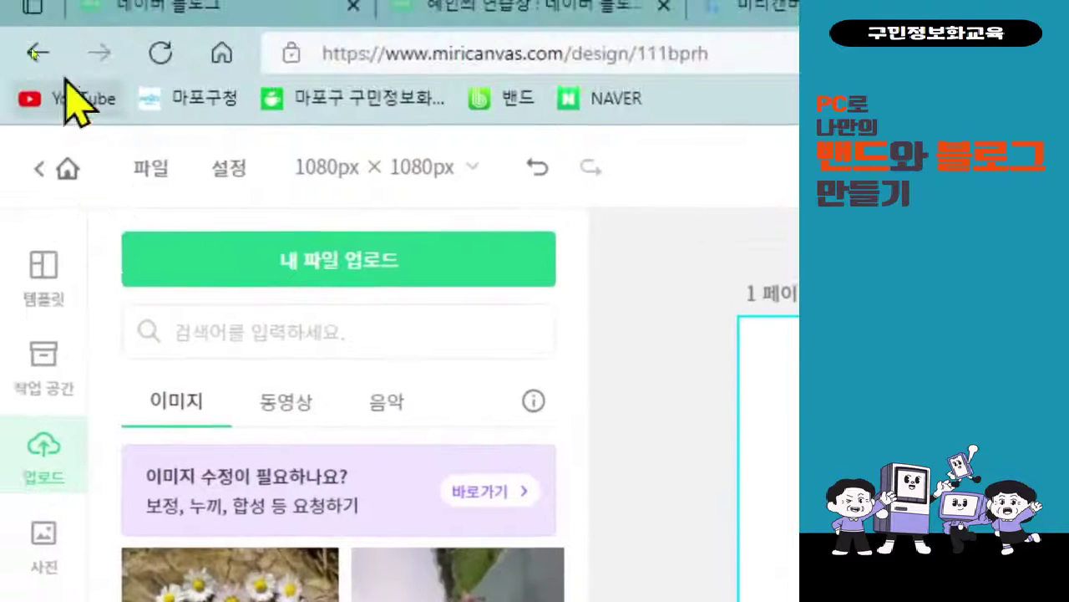
# - From the file menu, start renaming the design, typing 프로필 이미지 as its title
pyautogui.click(150, 167)
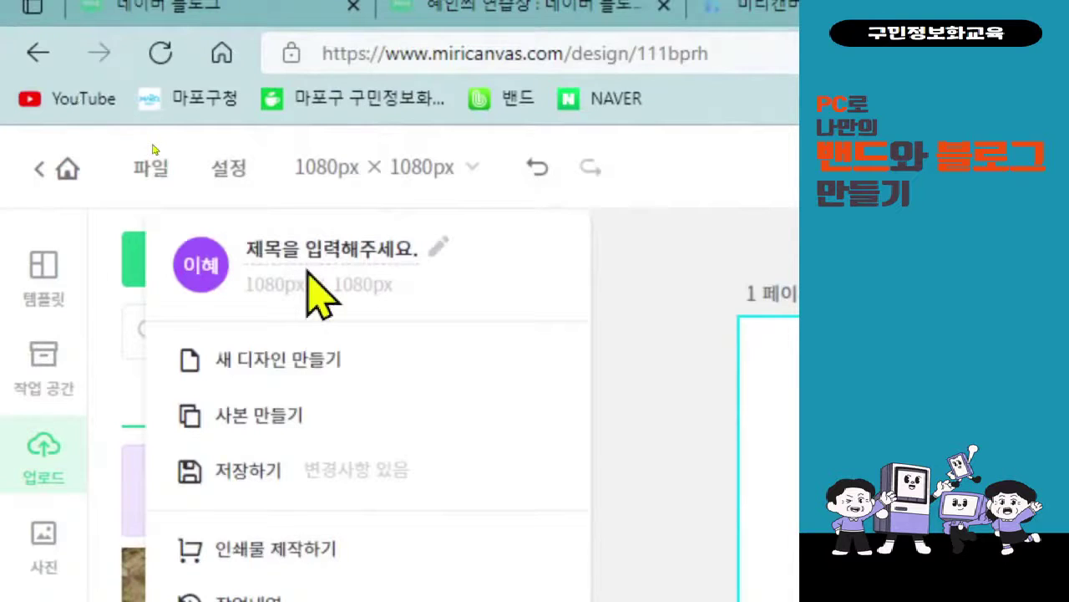
pyautogui.click(153, 145)
pyautogui.moveTo(120, 141); pyautogui.dragTo(188, 191)
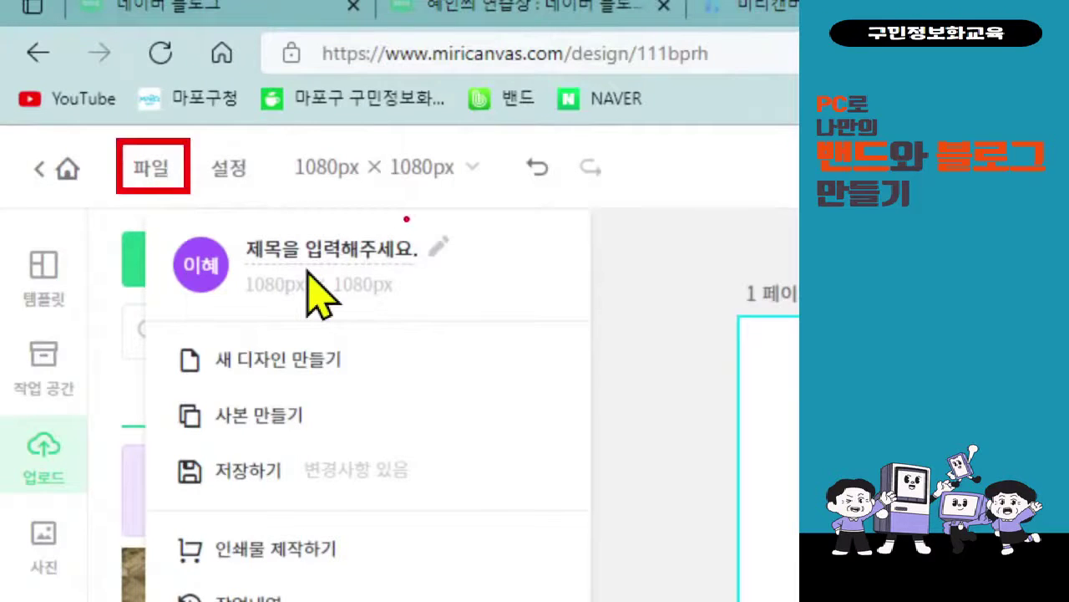
pyautogui.moveTo(406, 218); pyautogui.dragTo(466, 271)
pyautogui.moveTo(390, 230); pyautogui.dragTo(195, 183)
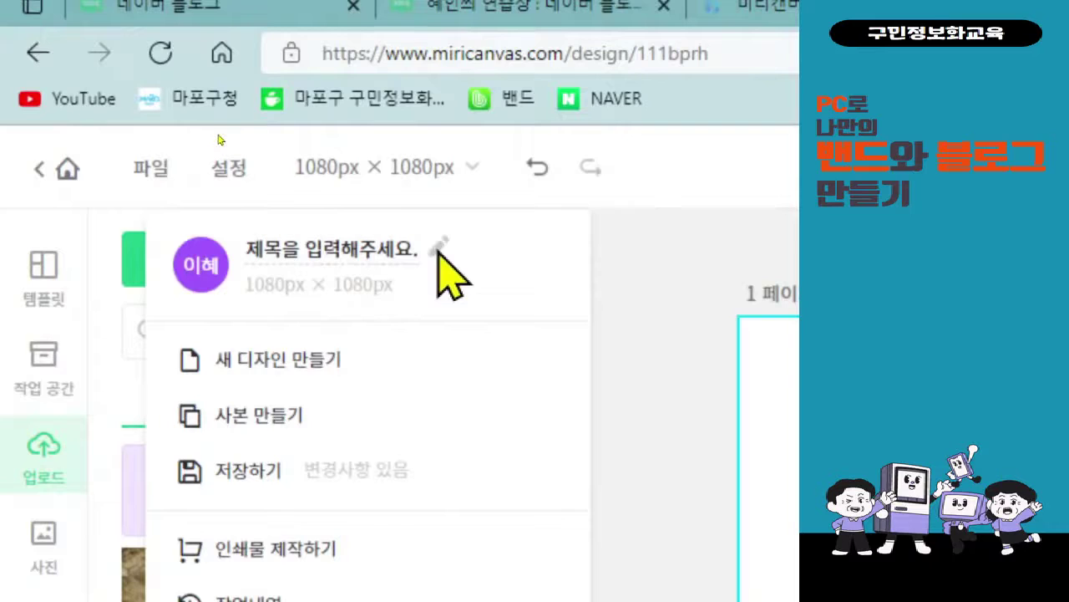
pyautogui.click(385, 249)
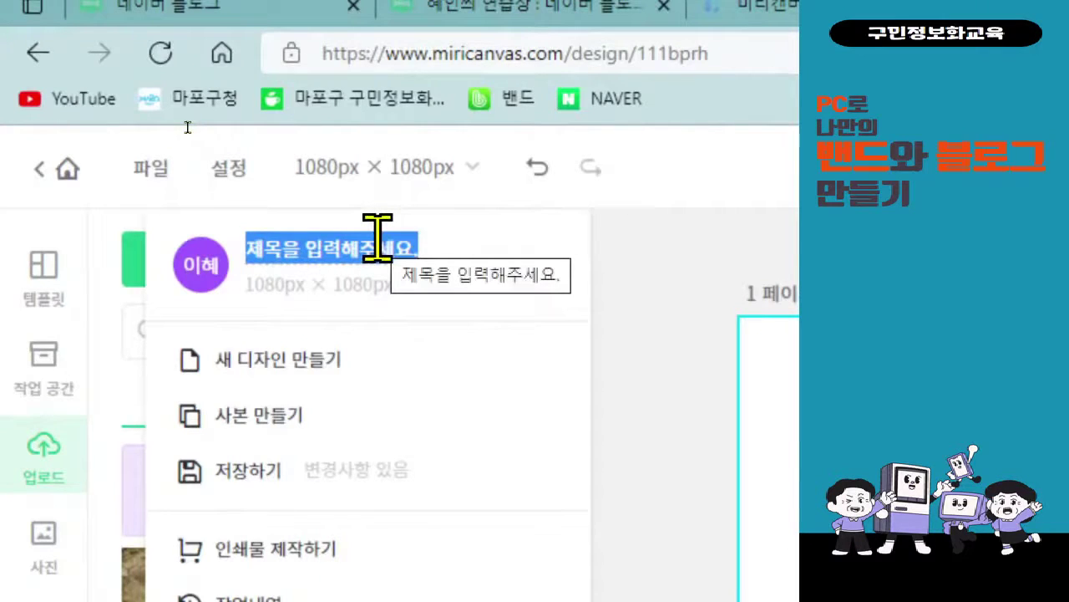
pyautogui.write('프로필 이밎')
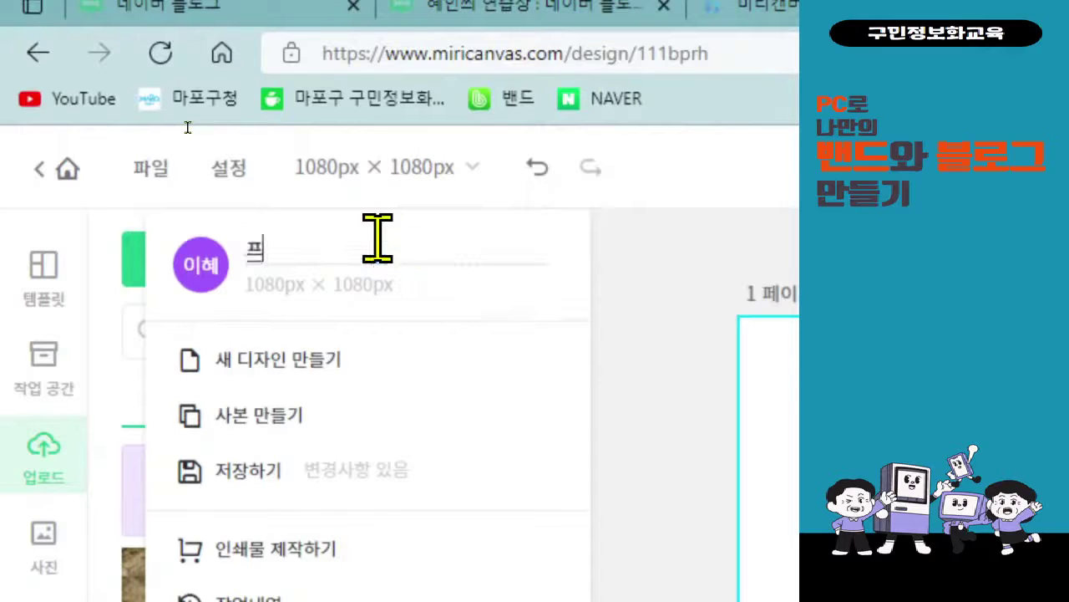
pyautogui.write('지')
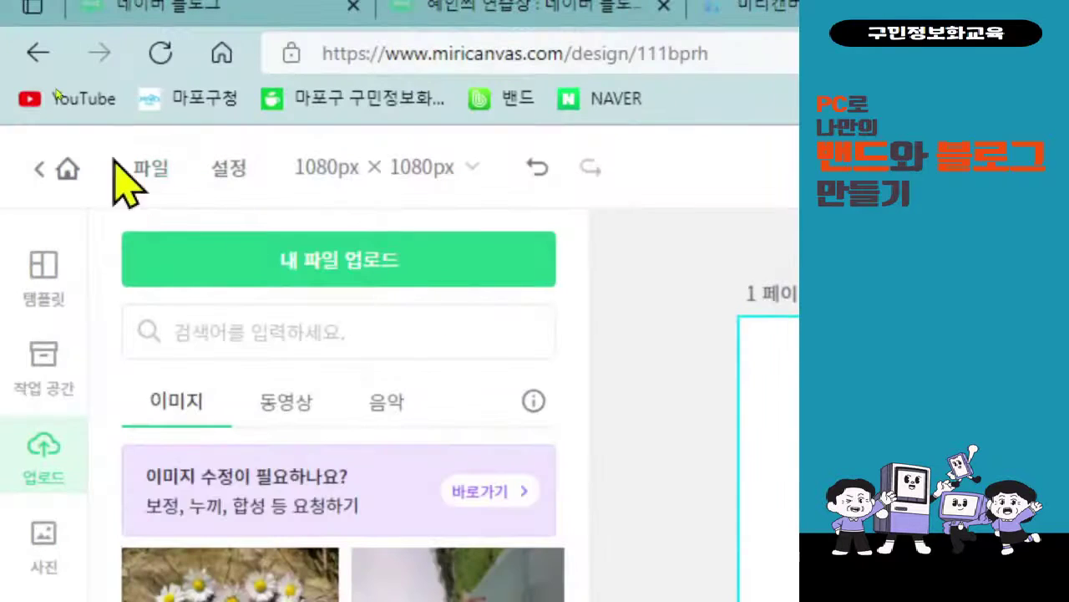
# - Open the download options for the design with PNG as the file format
pyautogui.click(149, 169)
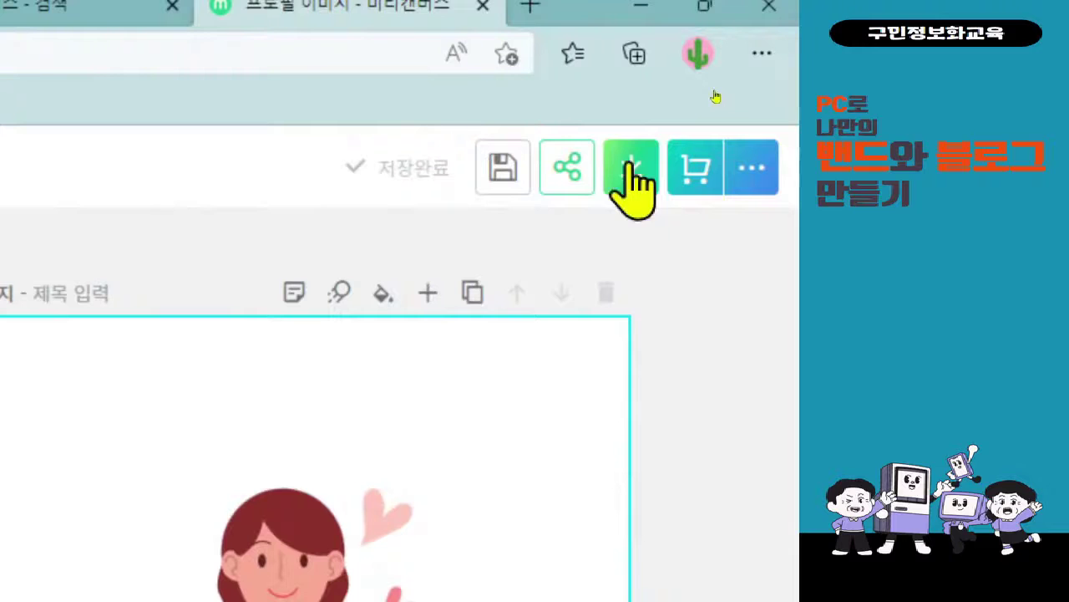
pyautogui.click(630, 167)
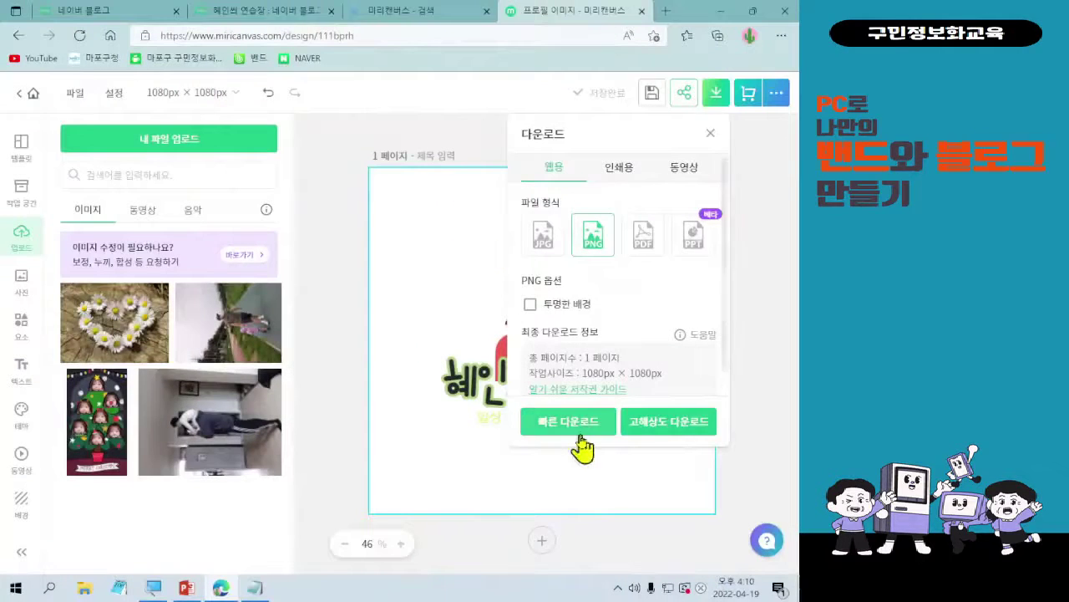
# - Quick-download the design as '프로필 이미지-001.png' and open the downloaded file
pyautogui.click(581, 432)
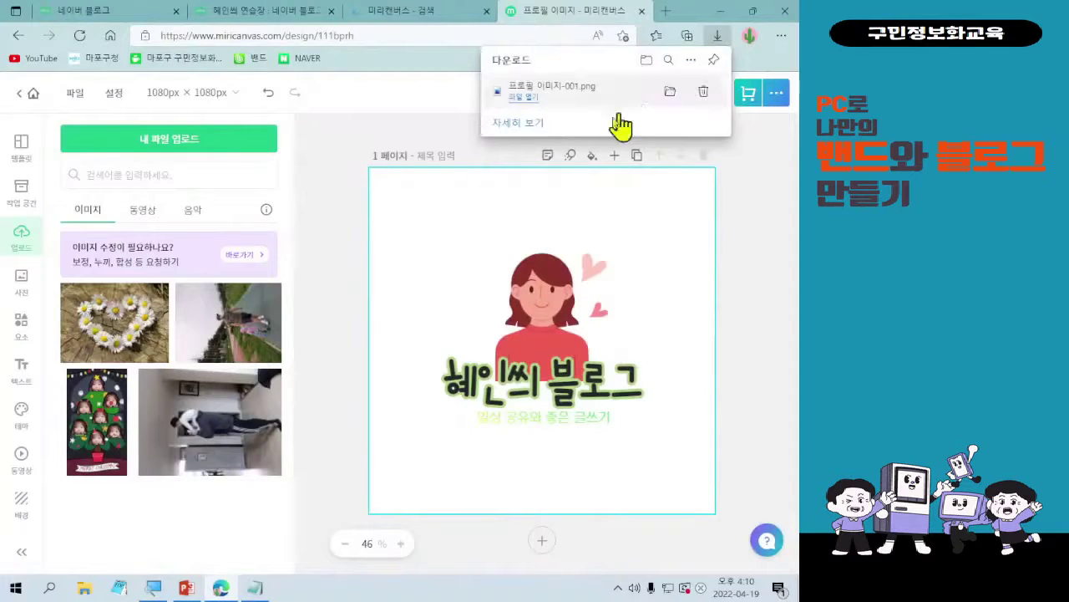
pyautogui.click(630, 109)
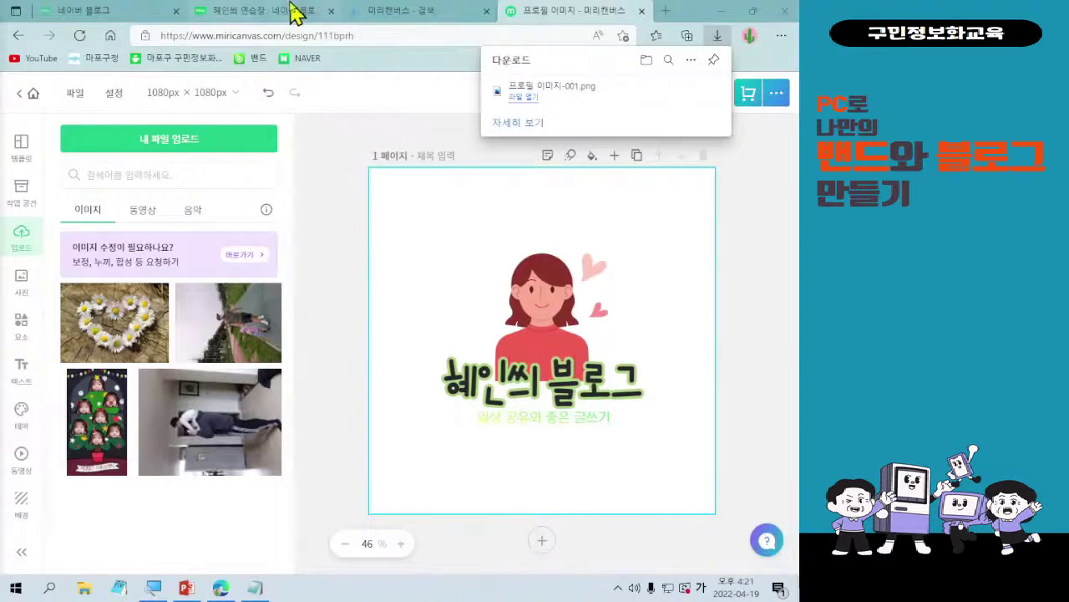
# - Switch to the Naver Blog tab and review the 블로그 정보 settings with blog name '혜인씨 연습장'
pyautogui.click(263, 12)
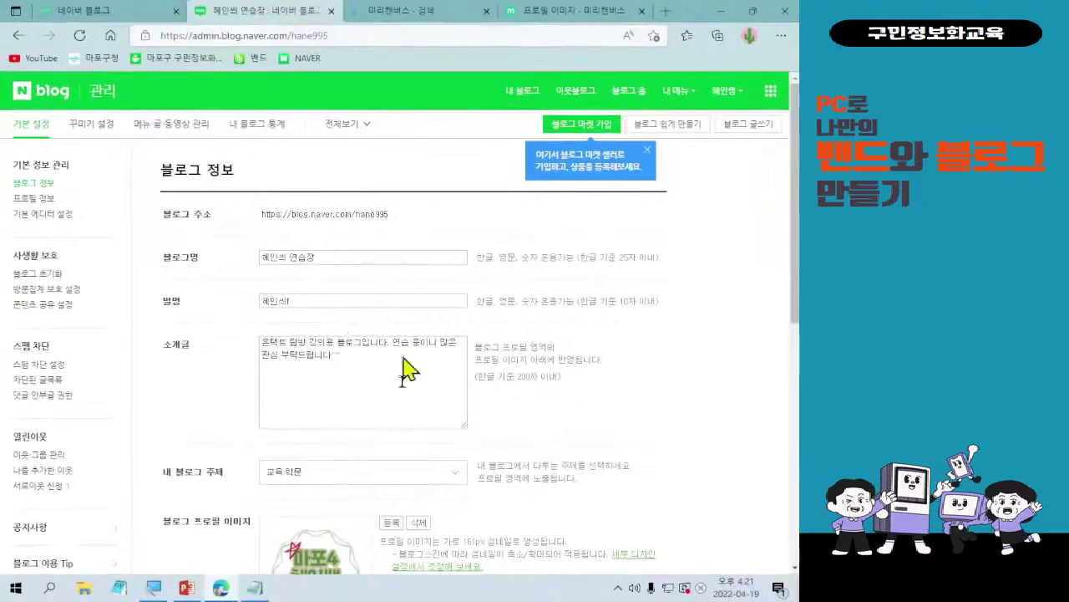
pyautogui.scroll(-2, 388, 324)
pyautogui.scroll(1, 422, 326)
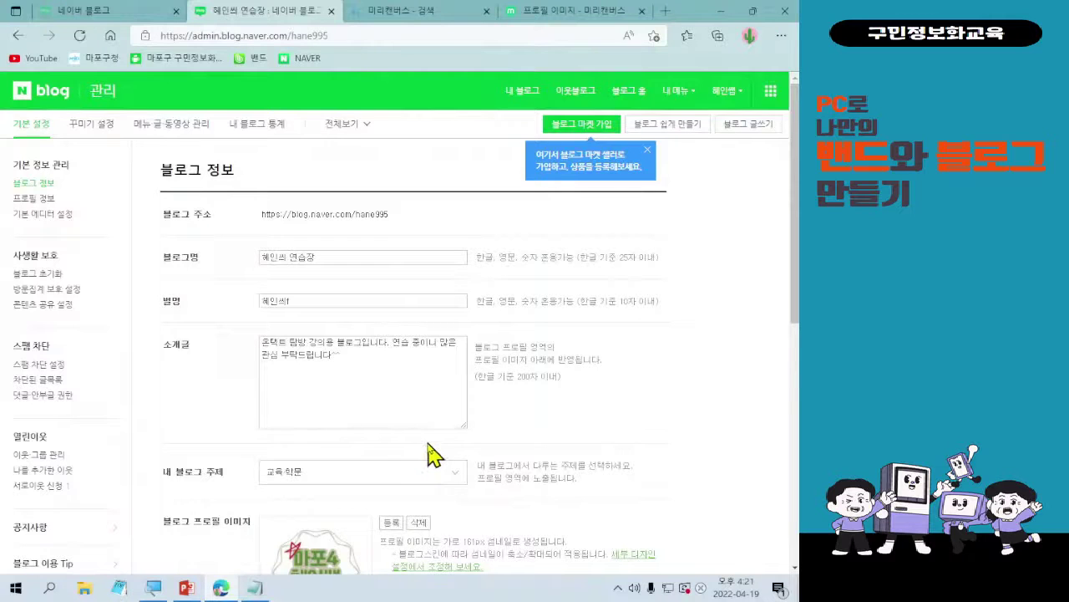
pyautogui.scroll(-1, 430, 451)
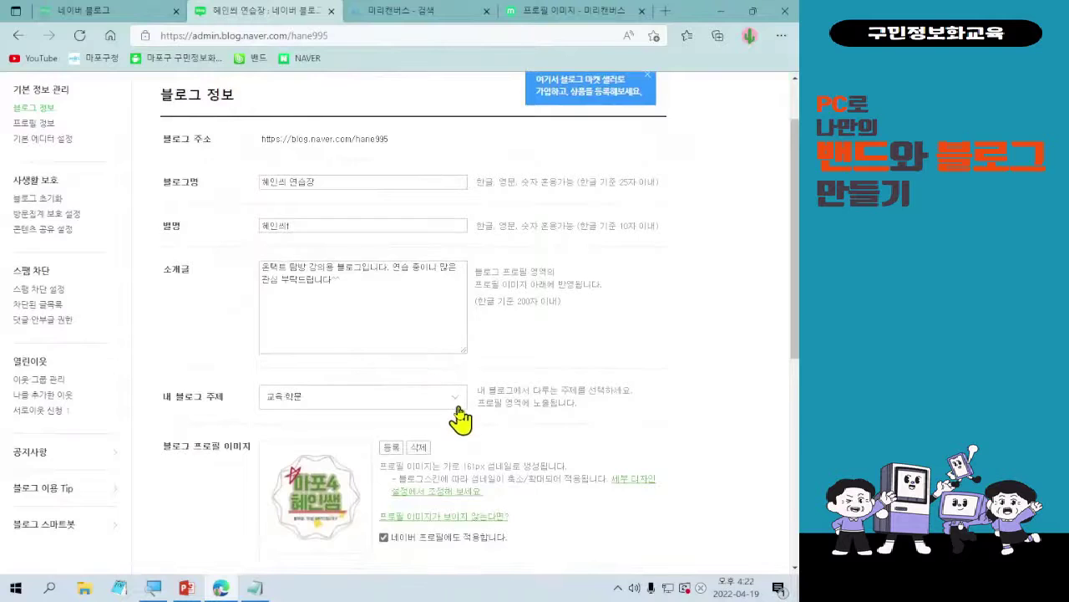
pyautogui.scroll(-1, 451, 422)
pyautogui.scroll(-1, 441, 452)
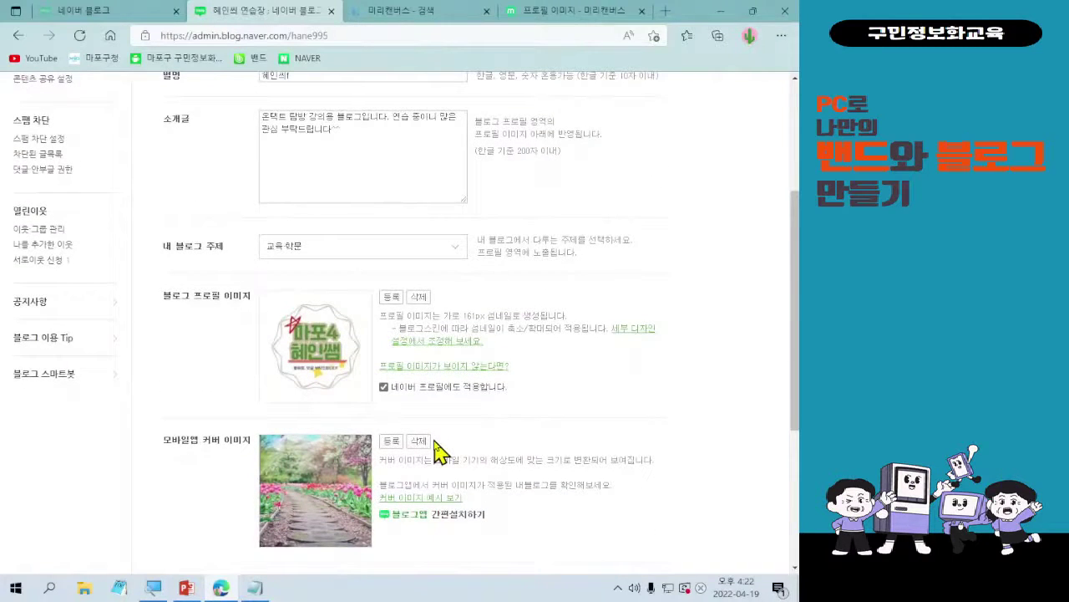
pyautogui.scroll(2, 443, 453)
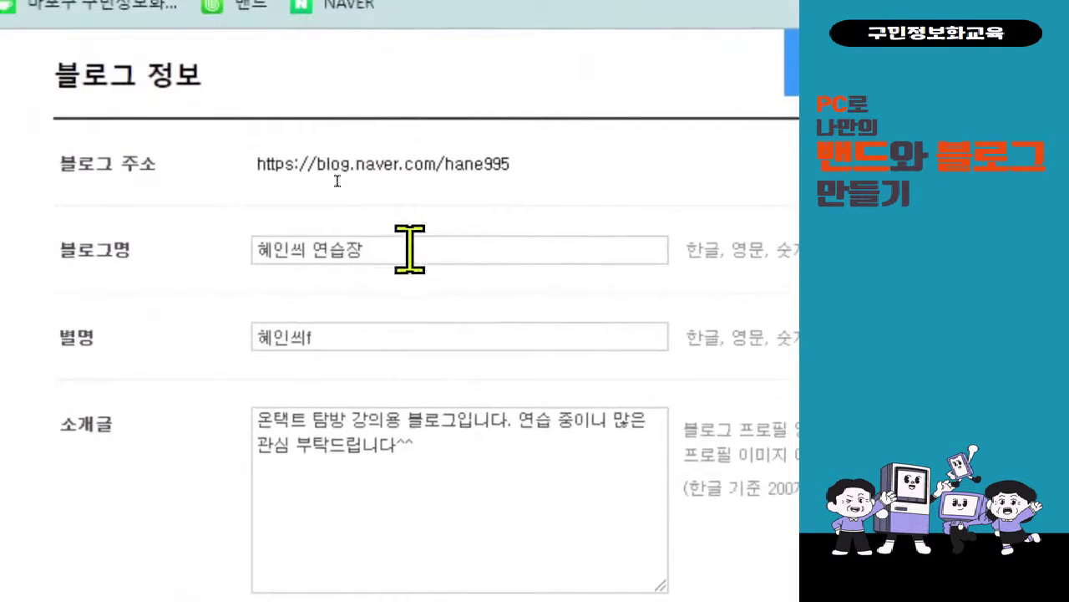
# - Rename the blog to '혜인씨 블로그' and set the nickname to '혜인씨'
pyautogui.click(376, 249)
pyautogui.tripleClick(410, 249)
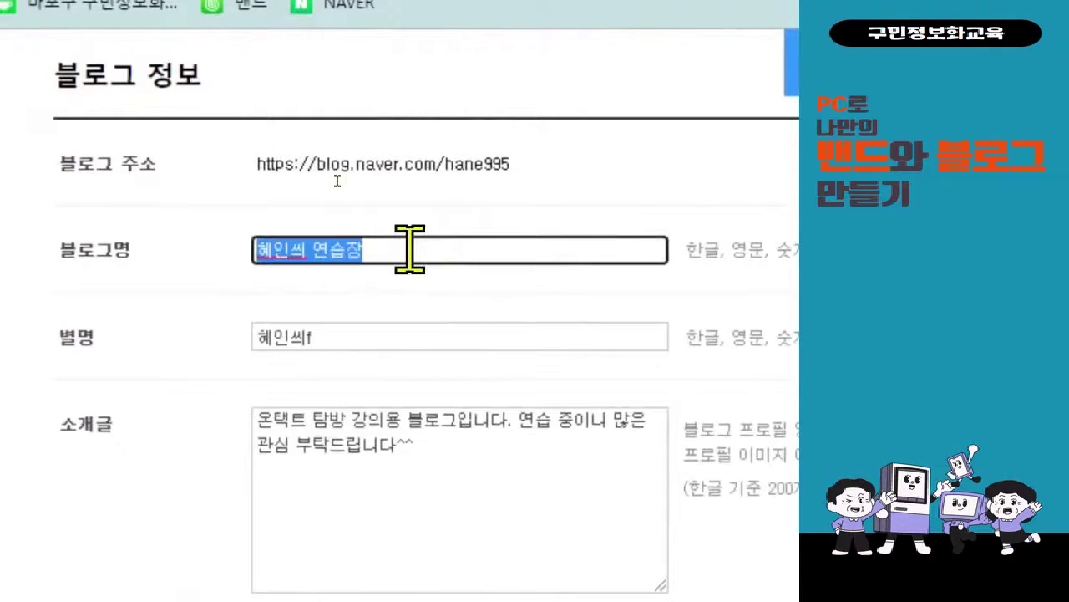
pyautogui.write('혜인씨')
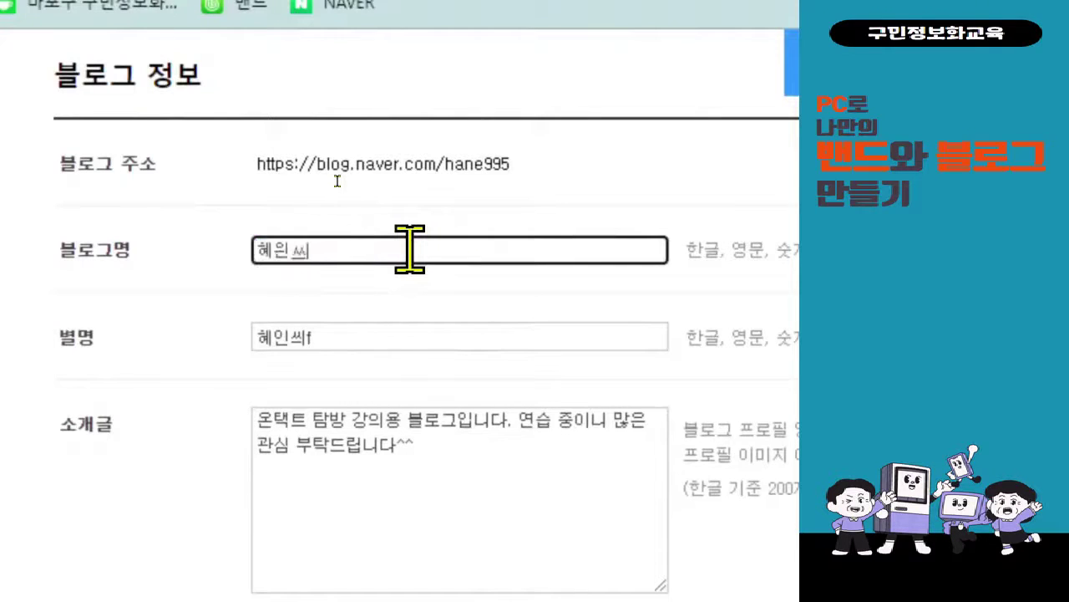
pyautogui.press('BackSpace')
pyautogui.press('BackSpace')
pyautogui.press('BackSpace')
pyautogui.write('혜인씨 브블로그')
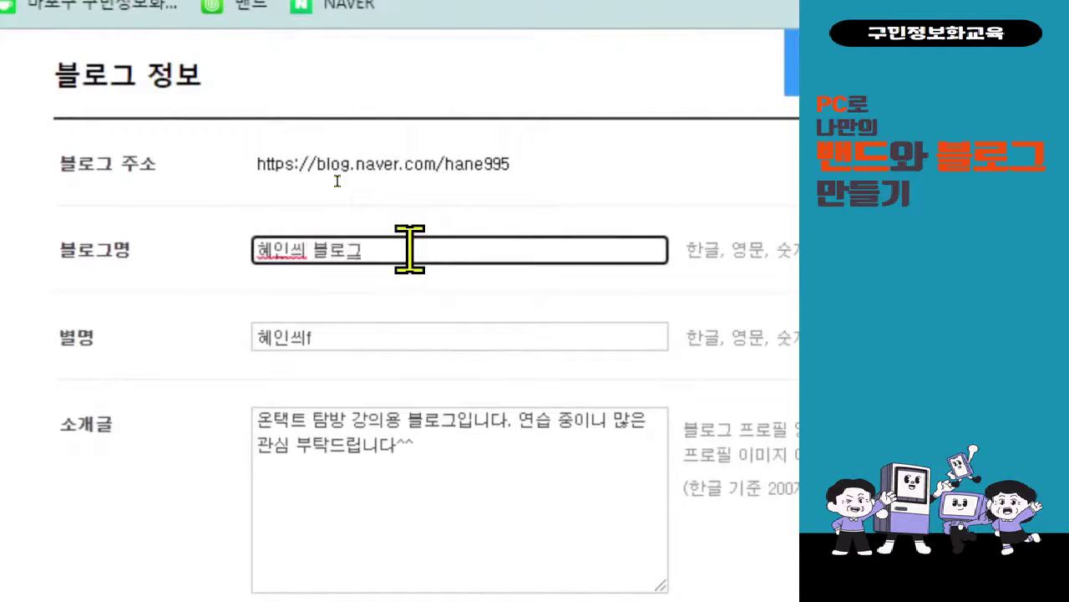
pyautogui.click(334, 339)
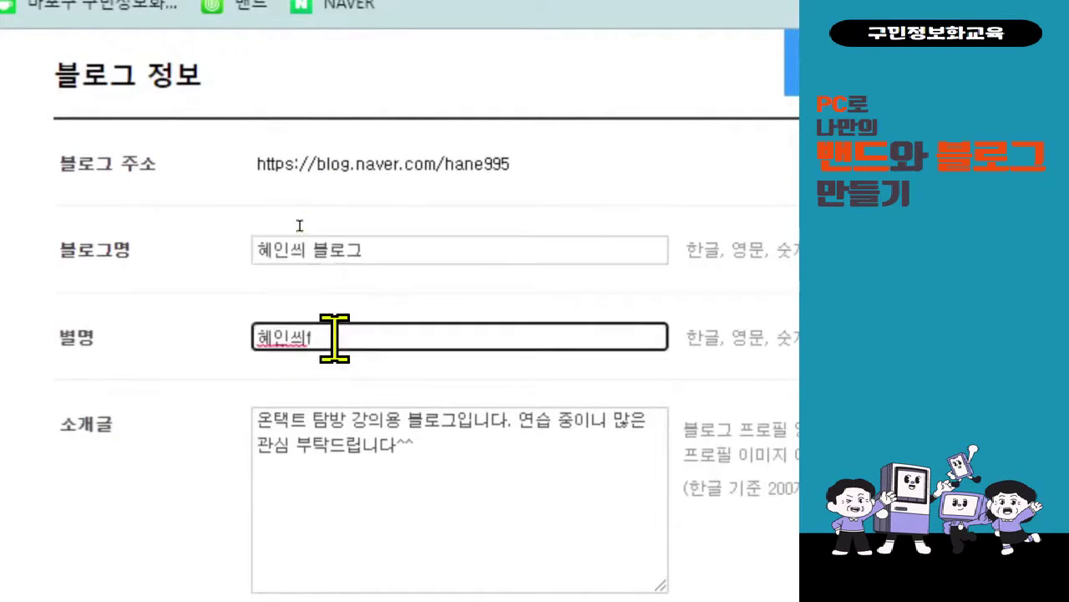
pyautogui.doubleClick(334, 339)
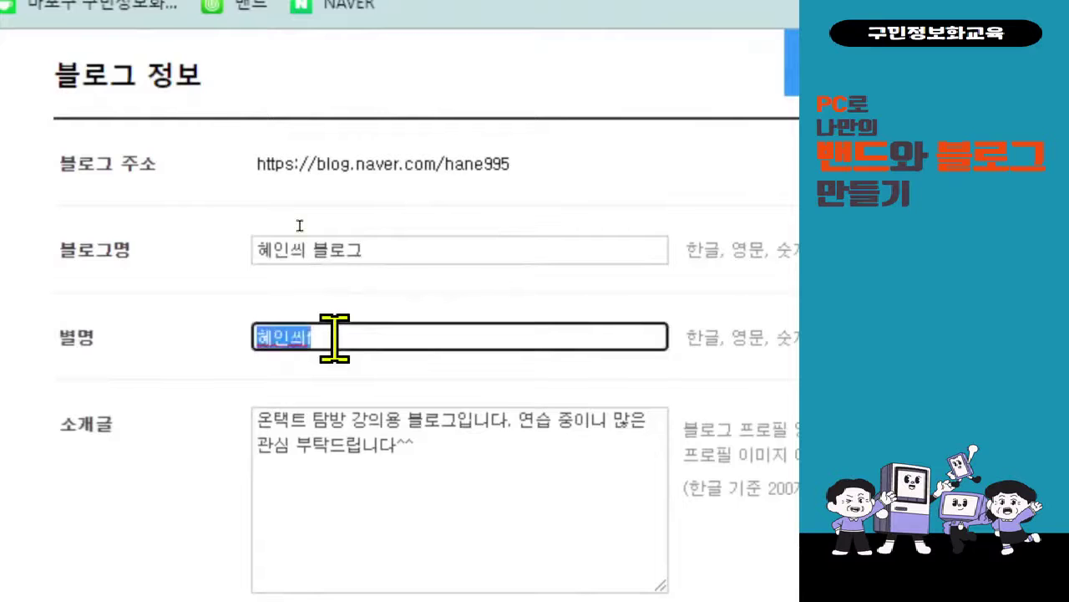
pyautogui.write('혜인씨')
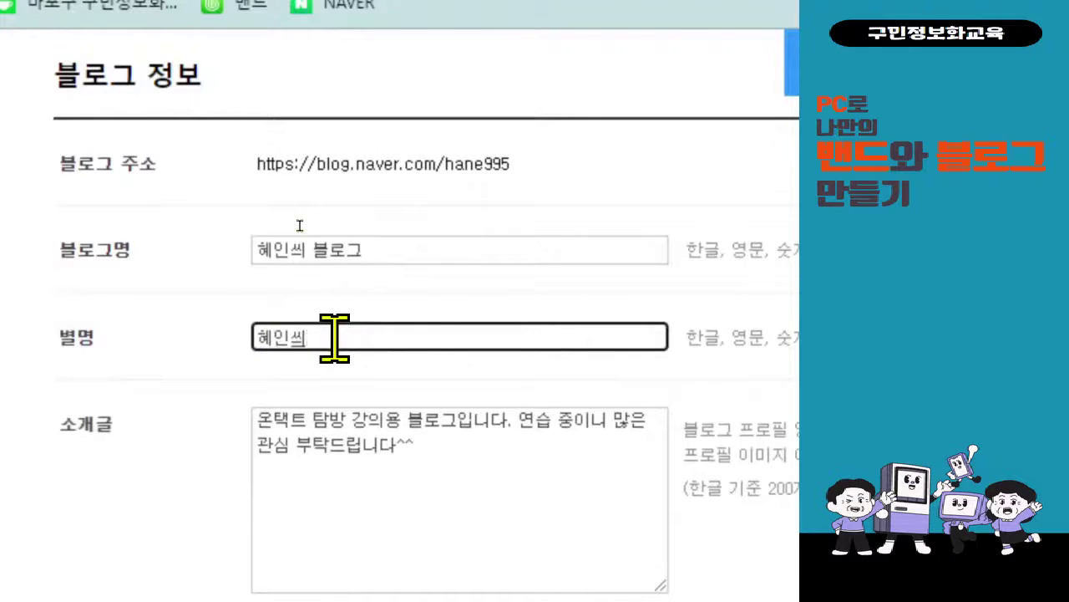
# - Delete the old intro and begin the new one with '블로그 수업용 입니다.'
pyautogui.scroll(-1, 477, 493)
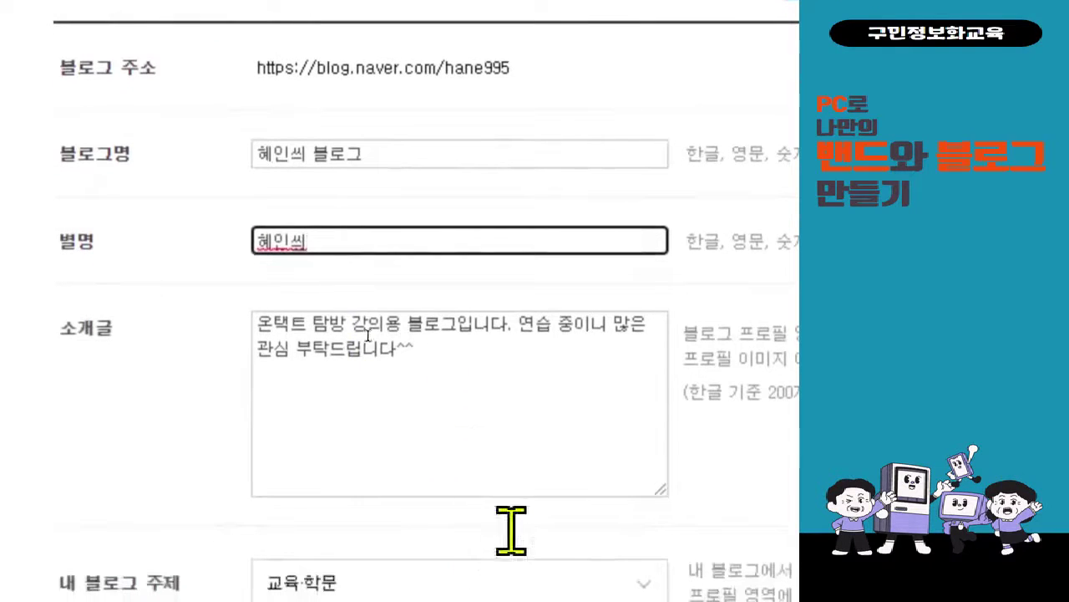
pyautogui.click(472, 445)
pyautogui.hotkey('ctrl', 'a')
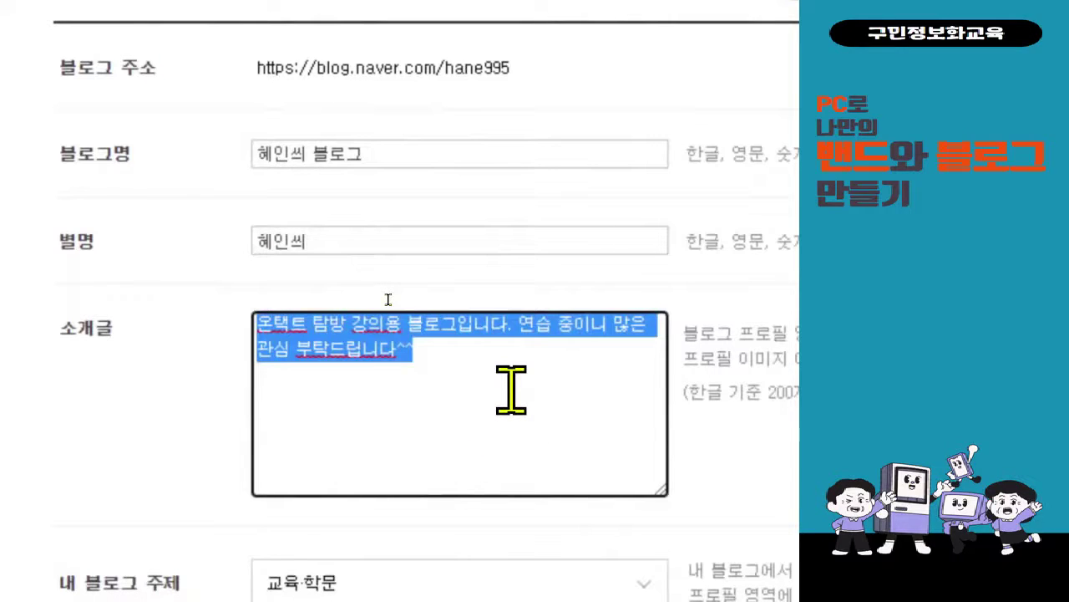
pyautogui.press('BackSpace')
pyautogui.write('블로그 수업줘')
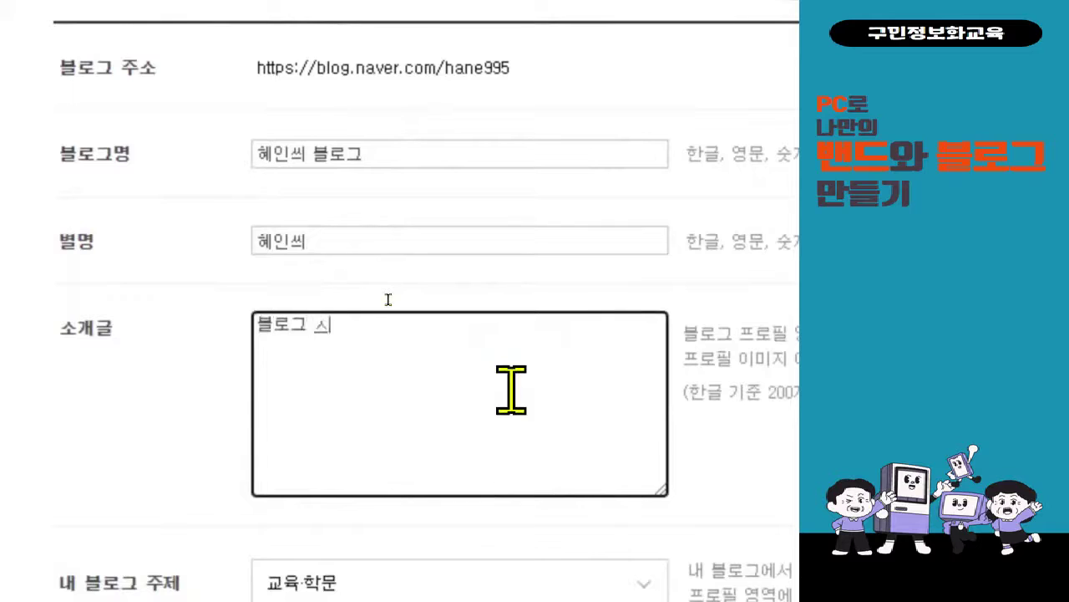
pyautogui.press('BackSpace')
pyautogui.write('용 ')
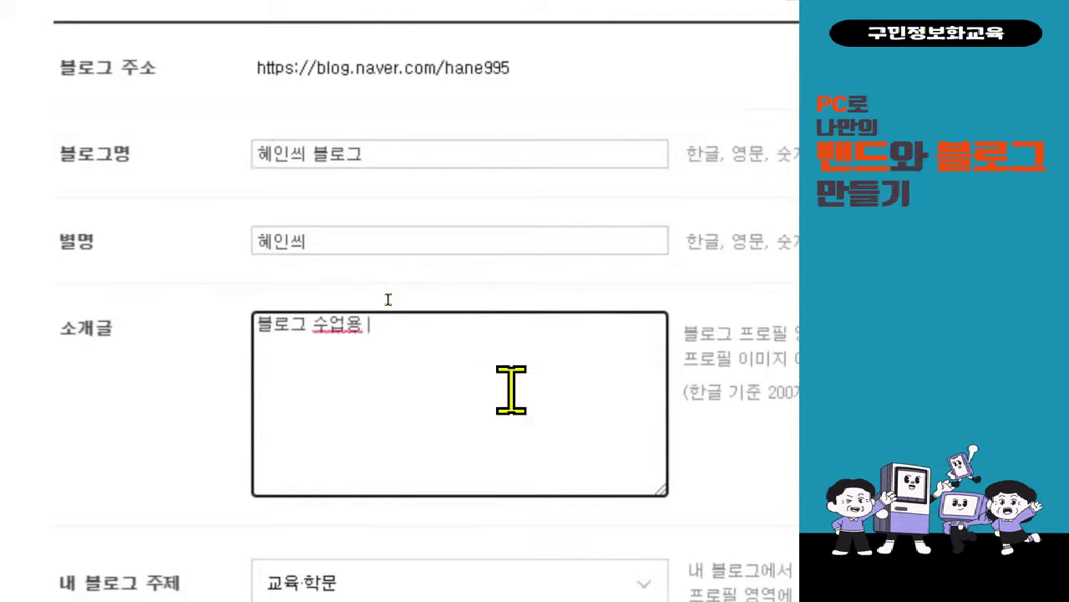
pyautogui.write('입니대')
pyautogui.write('. 다양한 지')
# - Finish the intro: '다양한 글과 이미지, 영상 등을 공유할 예정이니 많은 공감과 관심 부탁 드립니다.'
pyautogui.press('BackSpace')
pyautogui.press('BackSpace')
pyautogui.write('글과')
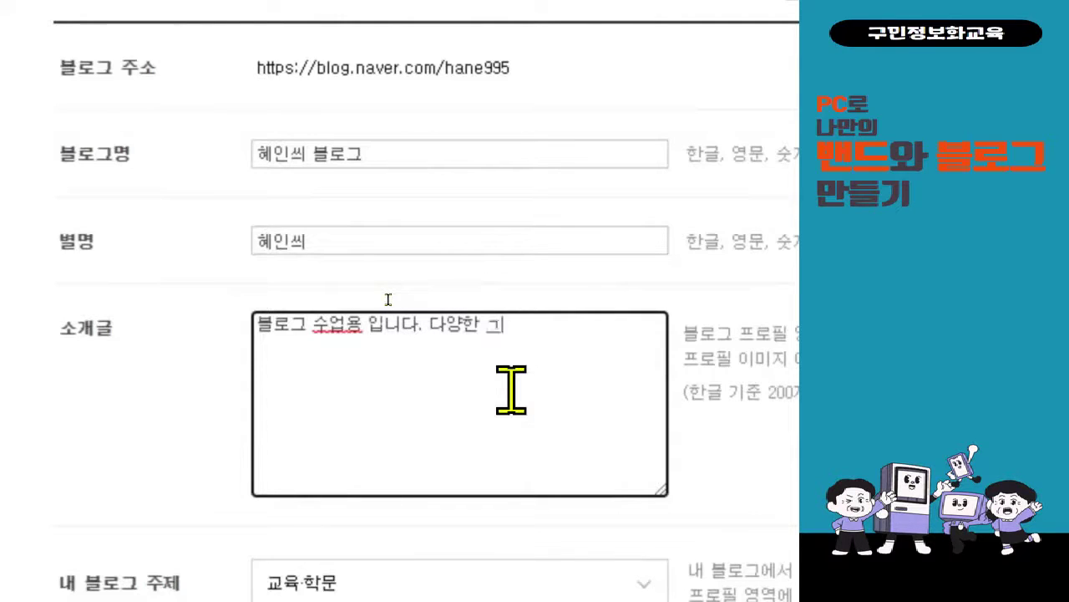
pyautogui.write(' 이미지')
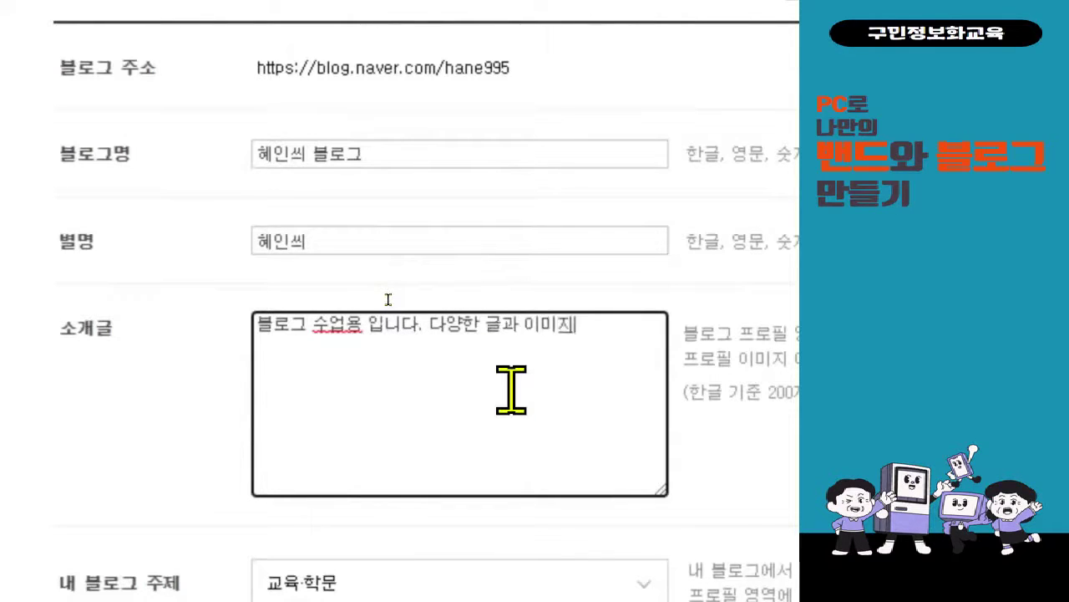
pyautogui.write(', 영상 등을 공의')
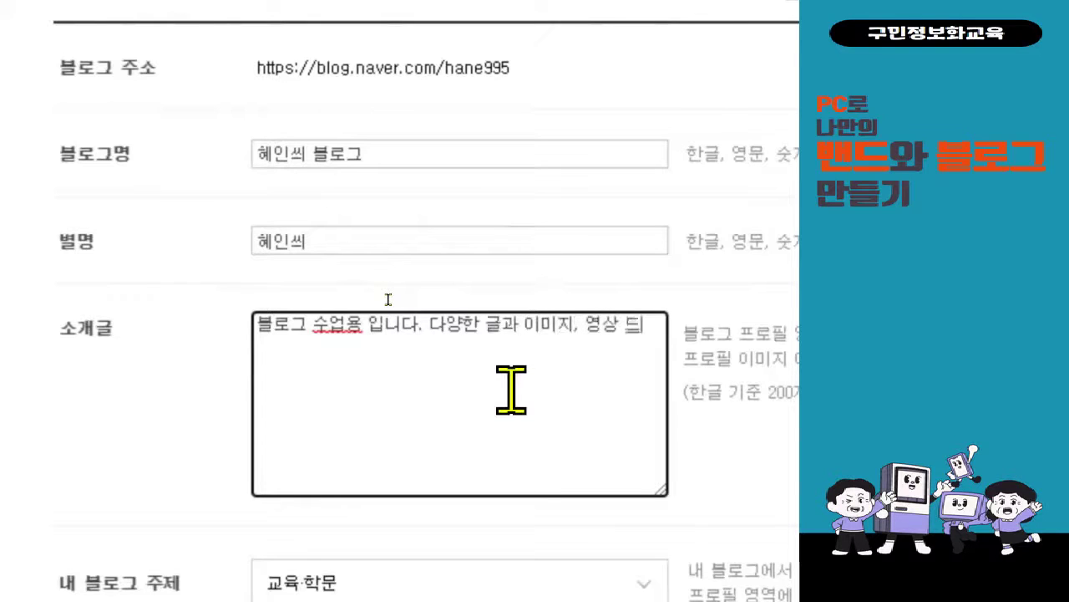
pyautogui.press('BackSpace')
pyautogui.write('유할 예정이니')
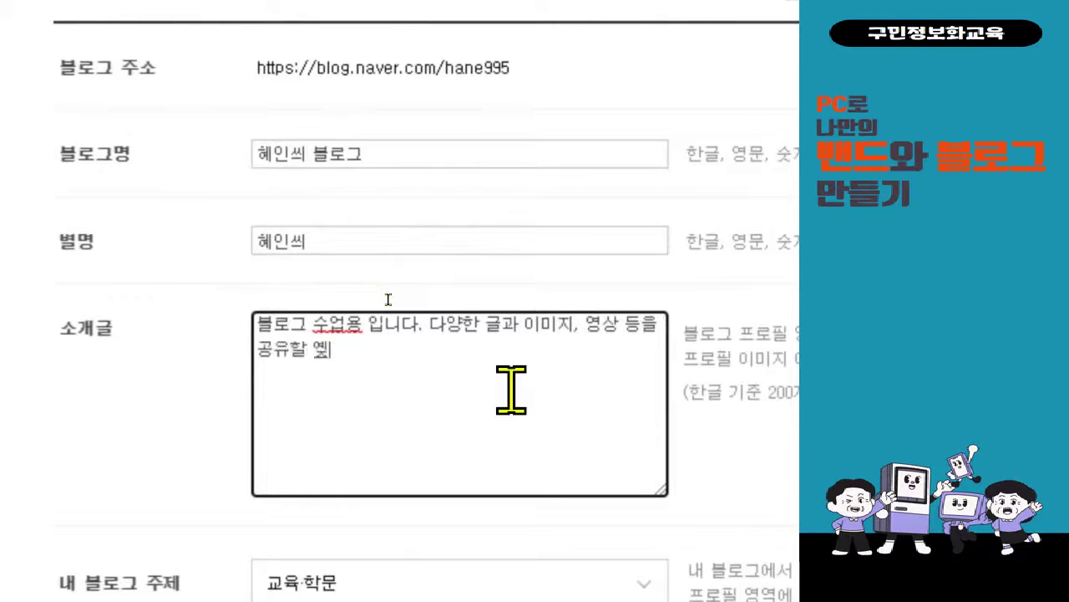
pyautogui.write(' 만흥 니')
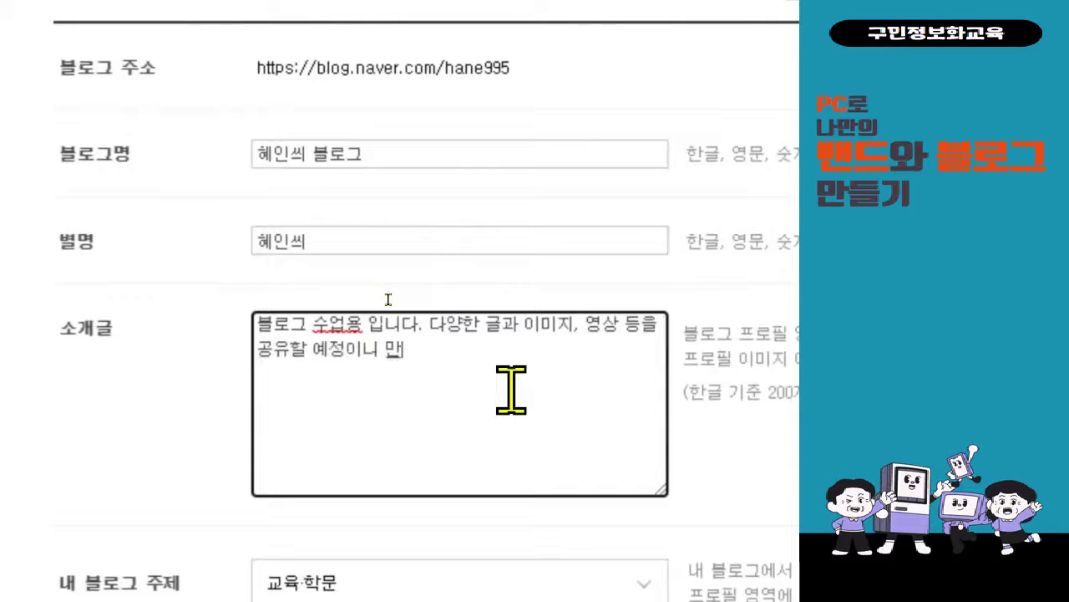
pyautogui.press('BackSpace')
pyautogui.press('BackSpace')
pyautogui.press('BackSpace')
pyautogui.press('BackSpace')
pyautogui.press('BackSpace')
pyautogui.write('많은')
pyautogui.write(' 공감과')
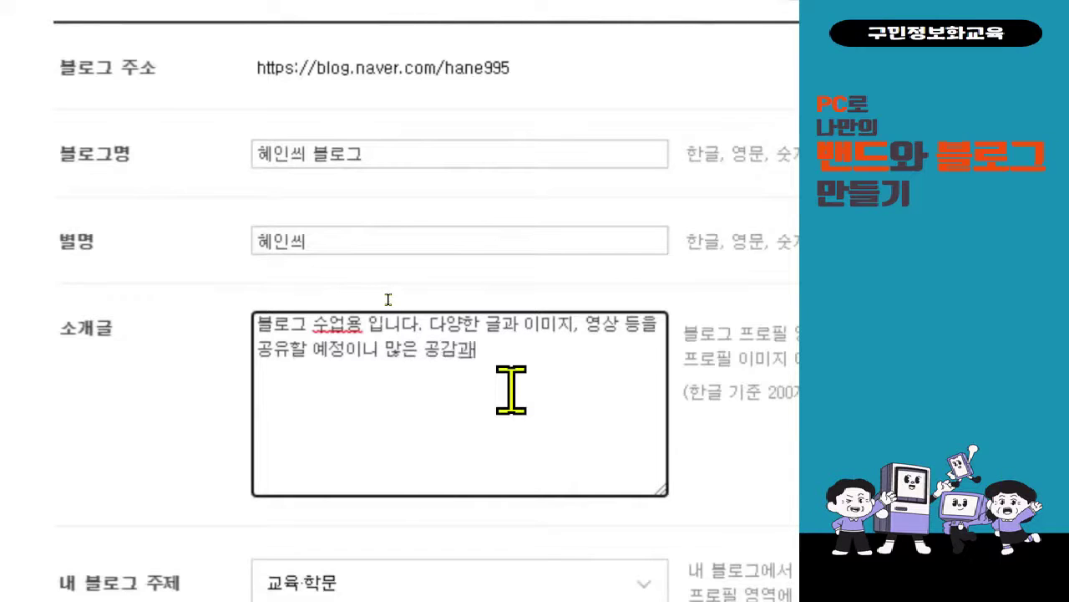
pyautogui.press('BackSpace')
pyautogui.write('관심 부탁드립니')
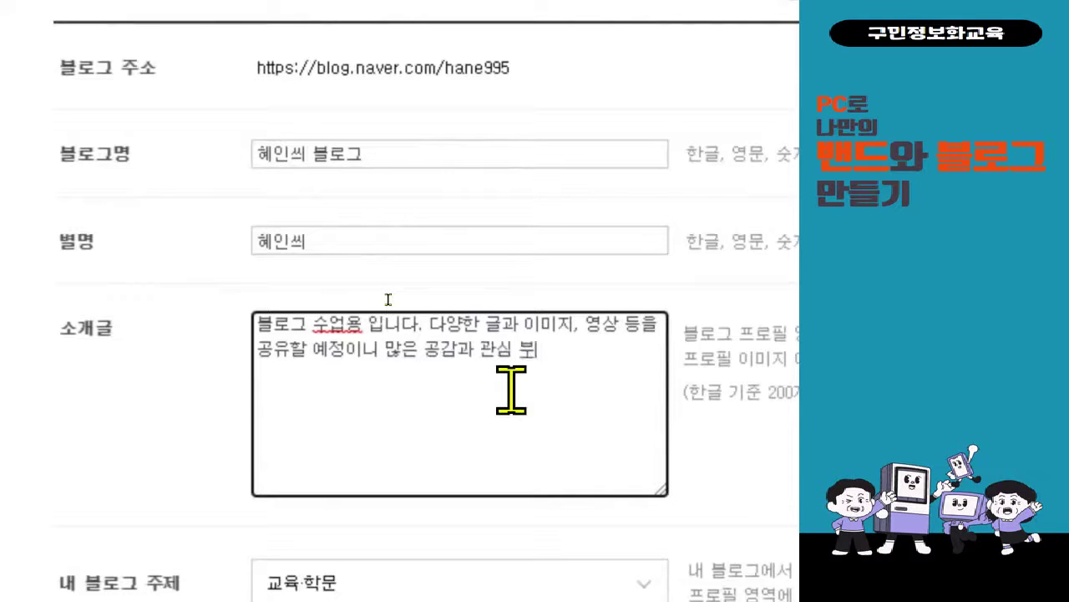
pyautogui.write('다.')
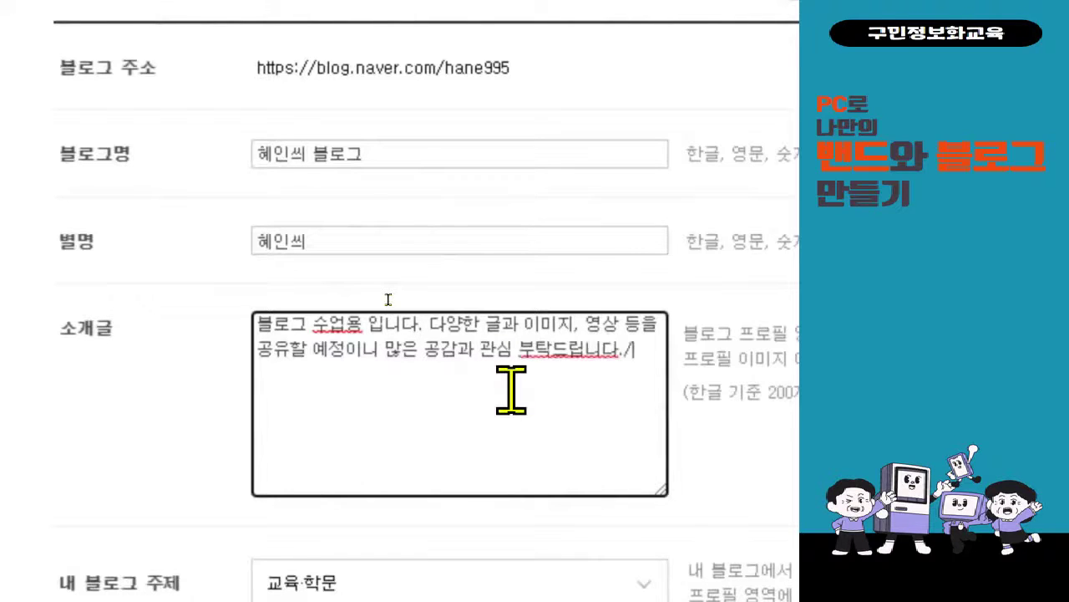
pyautogui.click(555, 353)
pyautogui.click(633, 439)
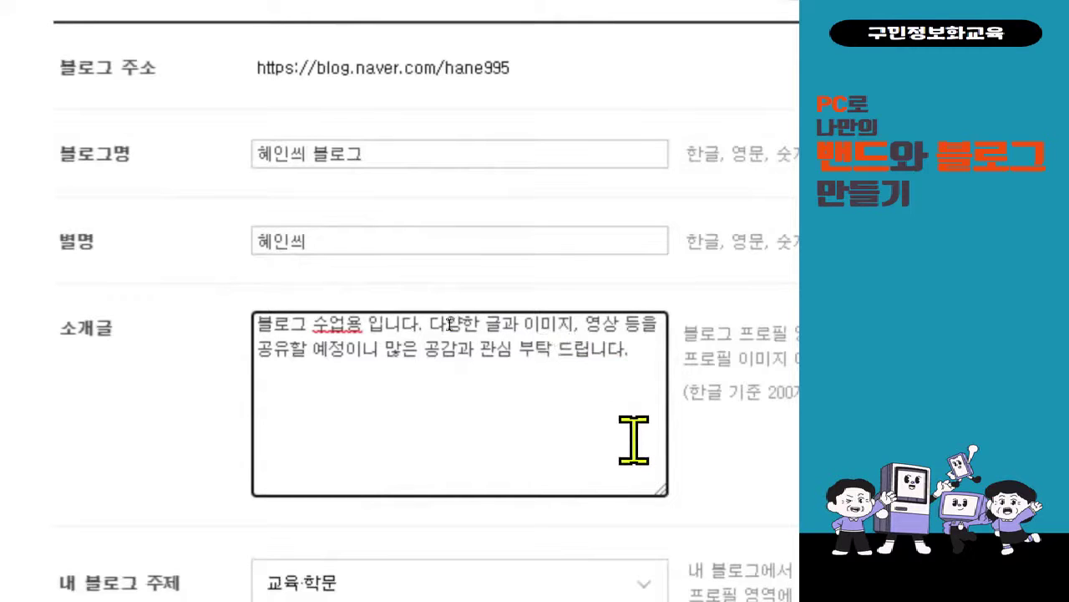
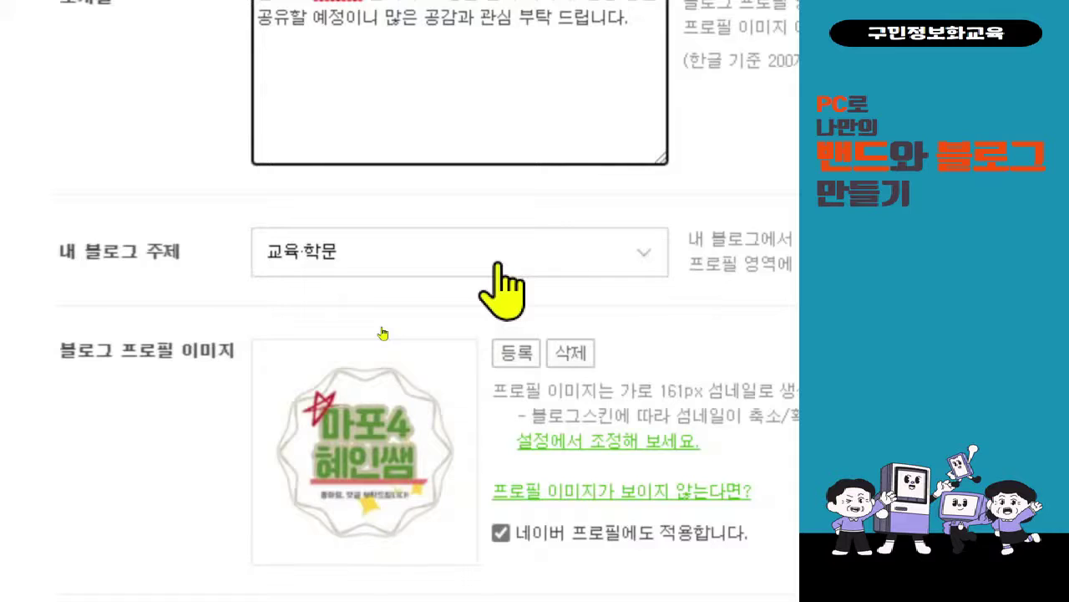
# - Finish the intro and change the 내 블로그 주제 from 교육·학문 to 일상·생각
pyautogui.click(382, 334)
pyautogui.click(498, 260)
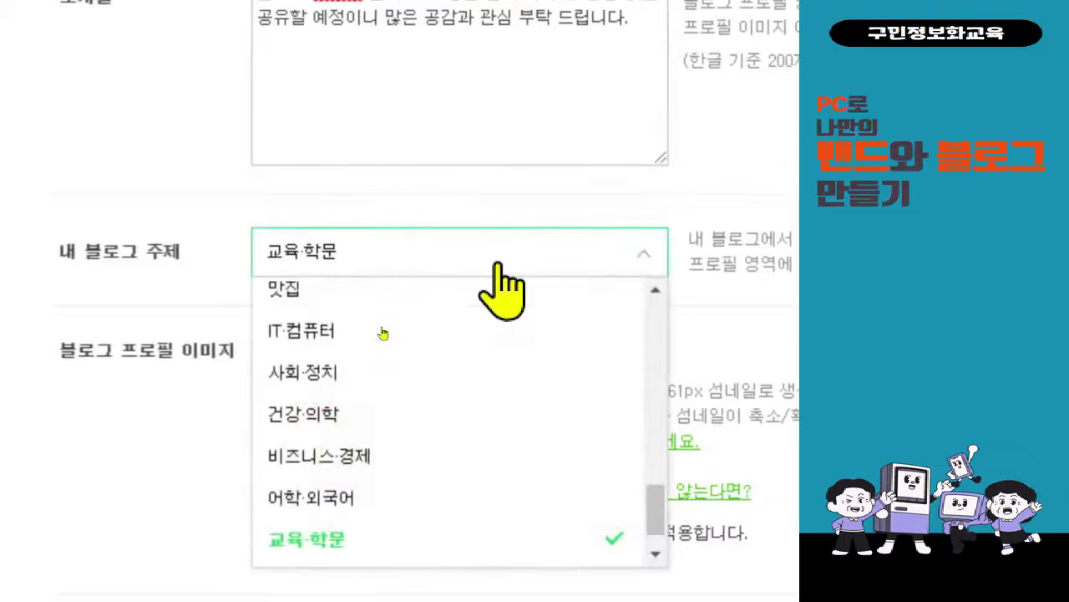
pyautogui.scroll(1, 383, 381)
pyautogui.scroll(1, 391, 382)
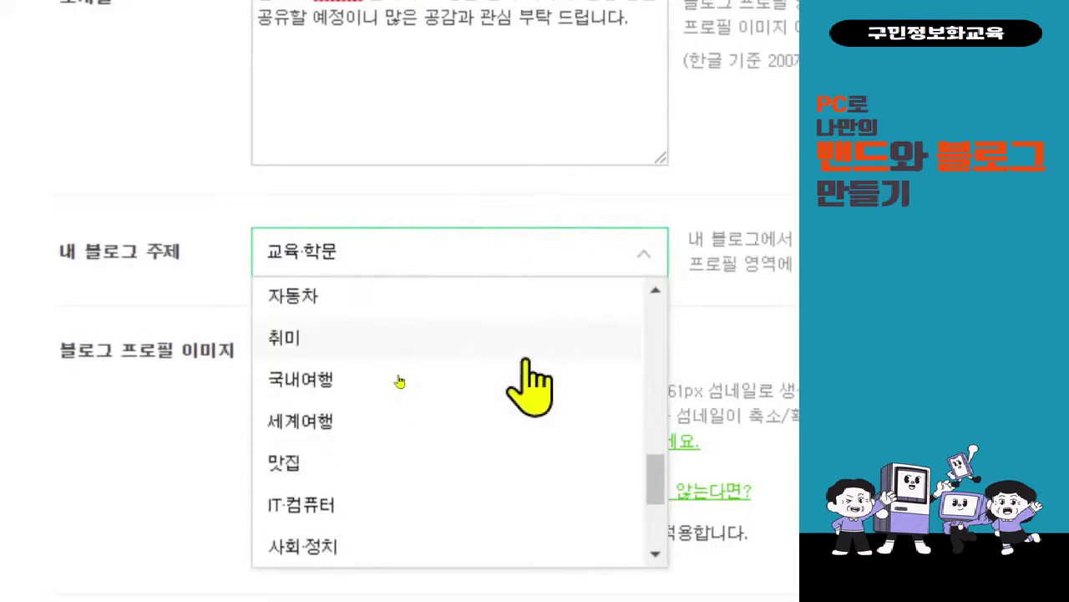
pyautogui.scroll(-4, 400, 382)
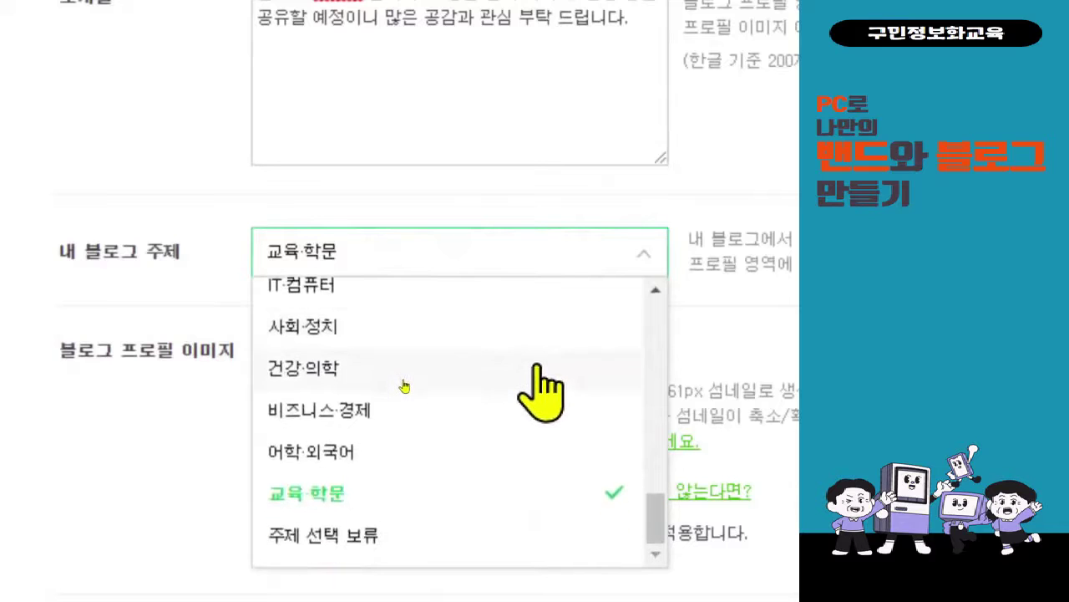
pyautogui.scroll(4, 403, 384)
pyautogui.scroll(5, 405, 385)
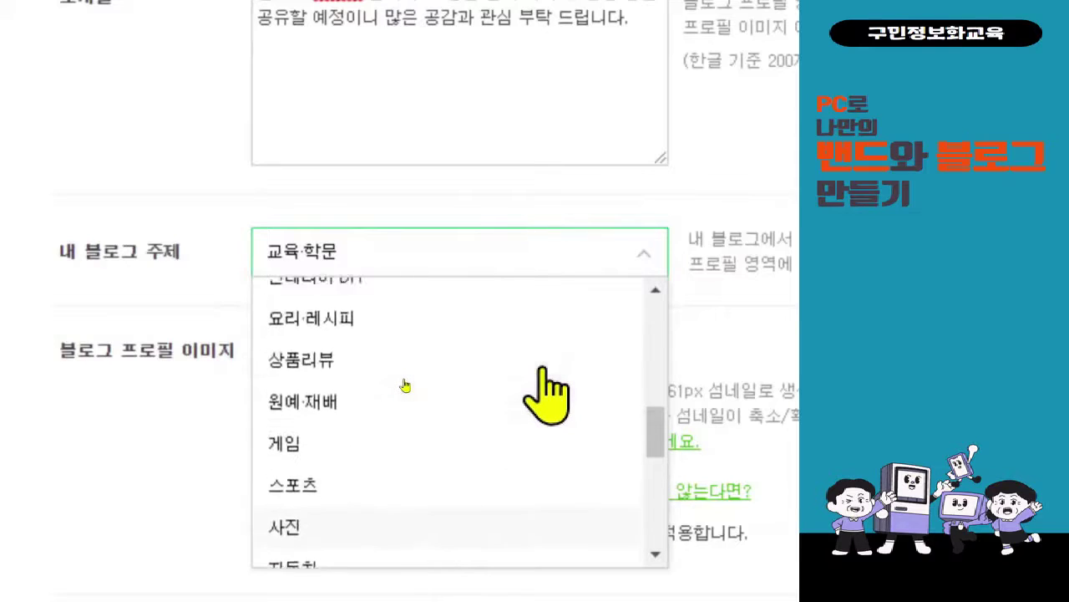
pyautogui.scroll(3, 404, 385)
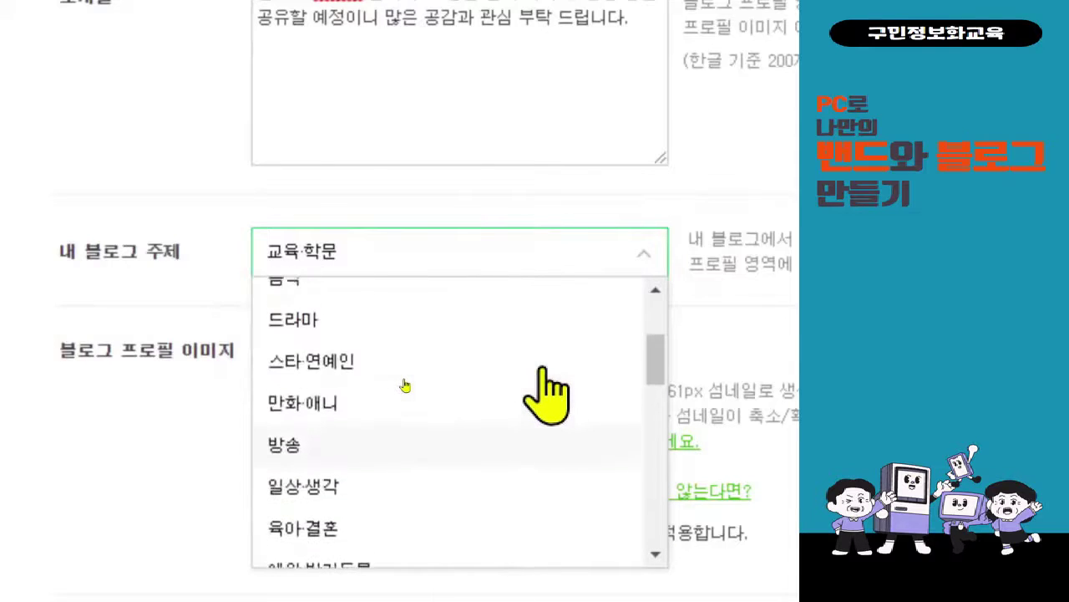
pyautogui.scroll(-3, 405, 385)
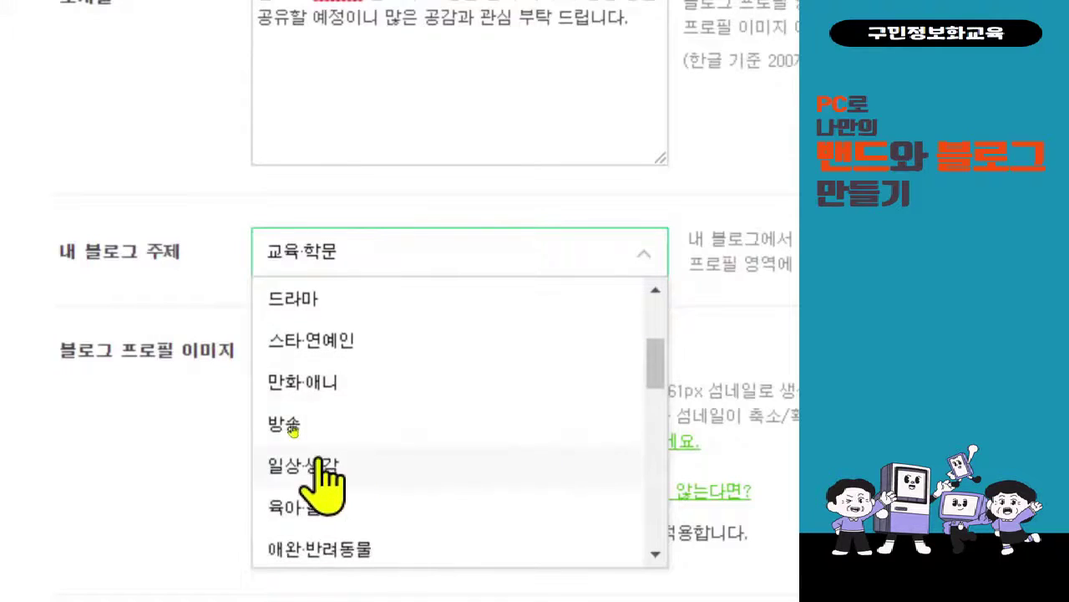
pyautogui.click(323, 465)
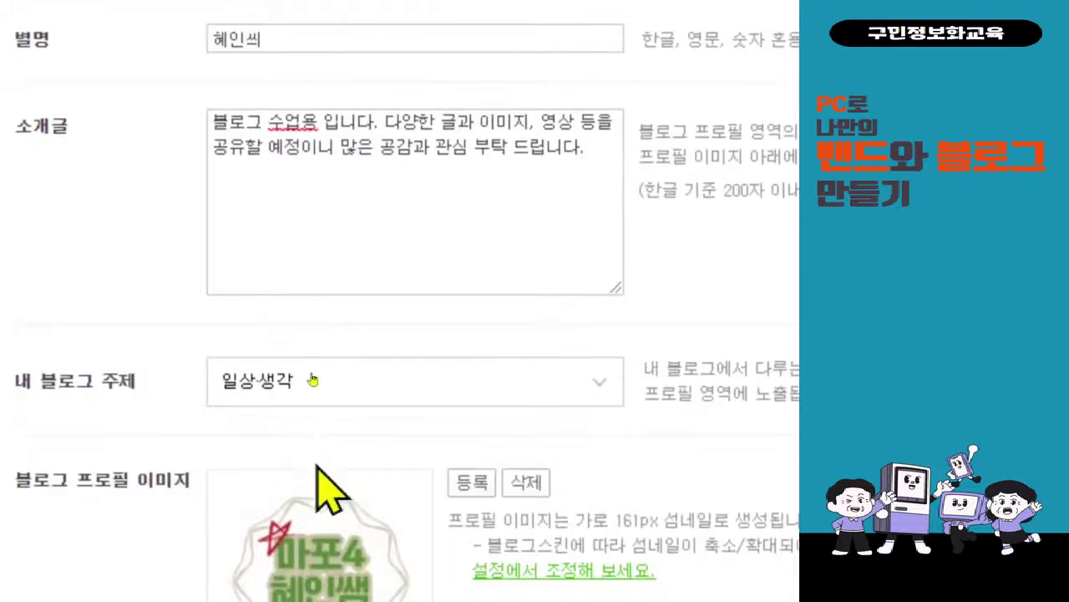
pyautogui.scroll(-3, 313, 468)
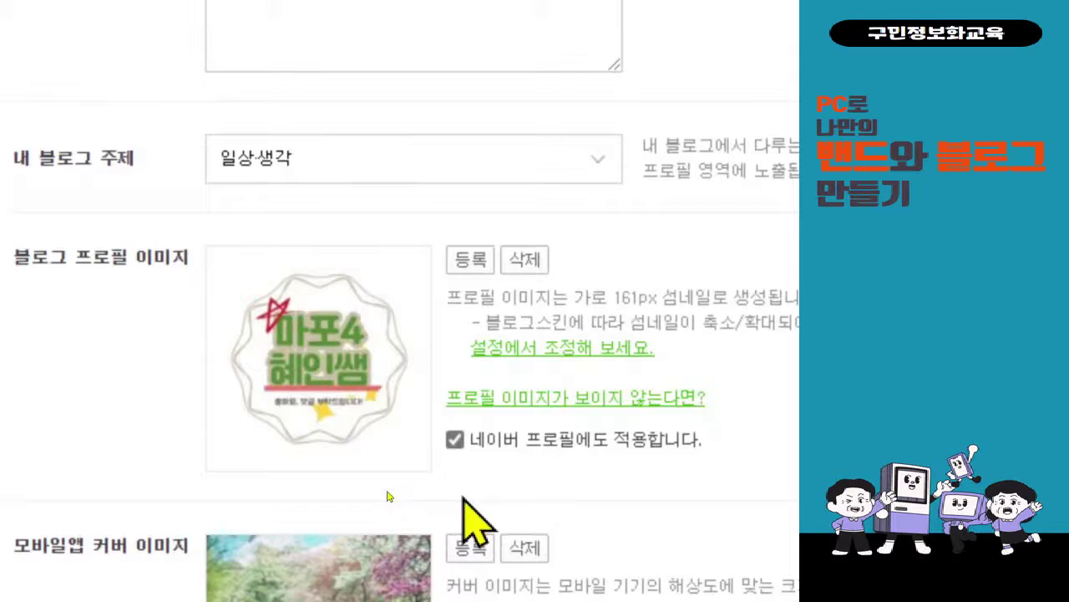
pyautogui.moveTo(432, 405); pyautogui.dragTo(705, 461)
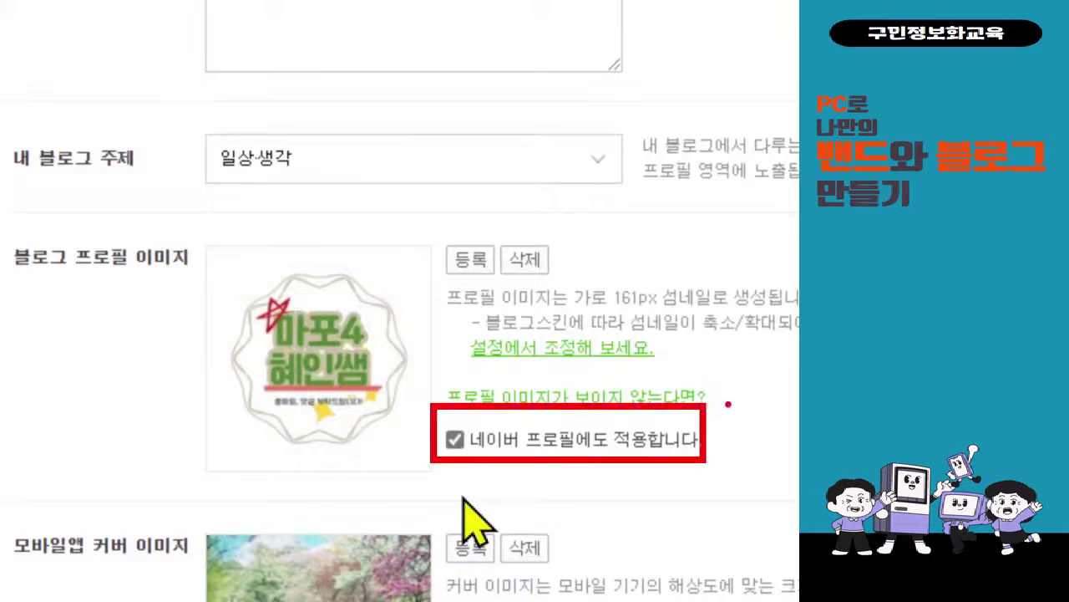
pyautogui.moveTo(728, 404); pyautogui.dragTo(775, 398)
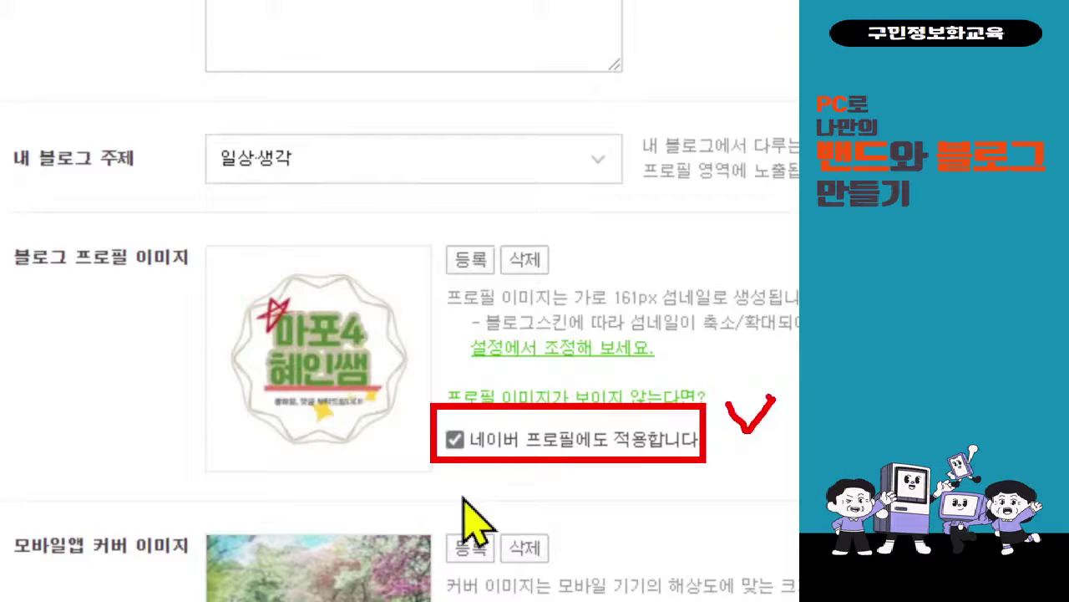
# - Open the 이미지 첨부 popup with 등록 beside the blog profile image
pyautogui.click(469, 285)
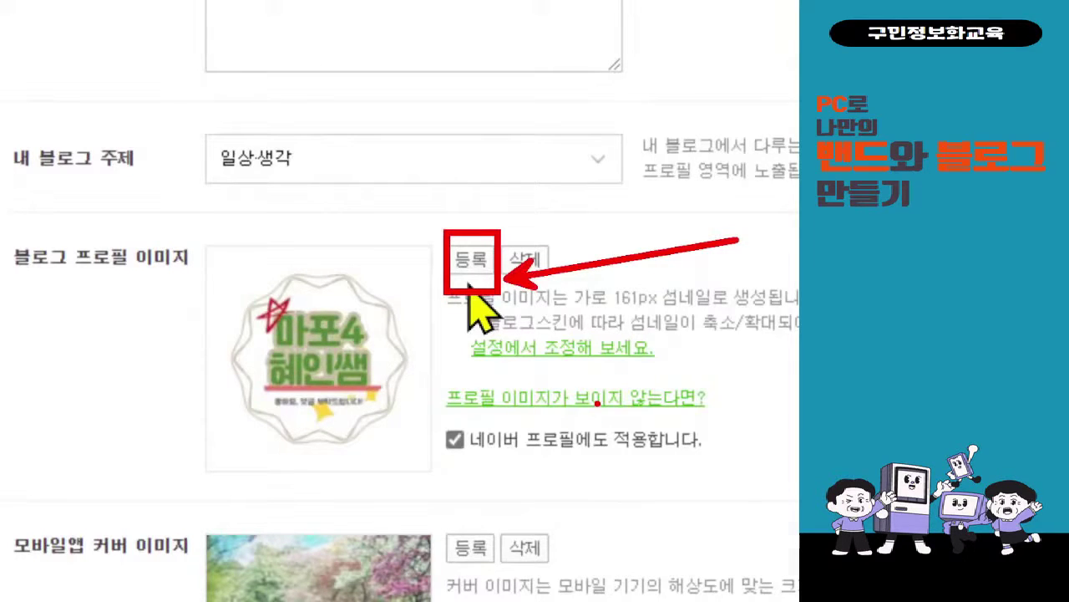
pyautogui.click(470, 259)
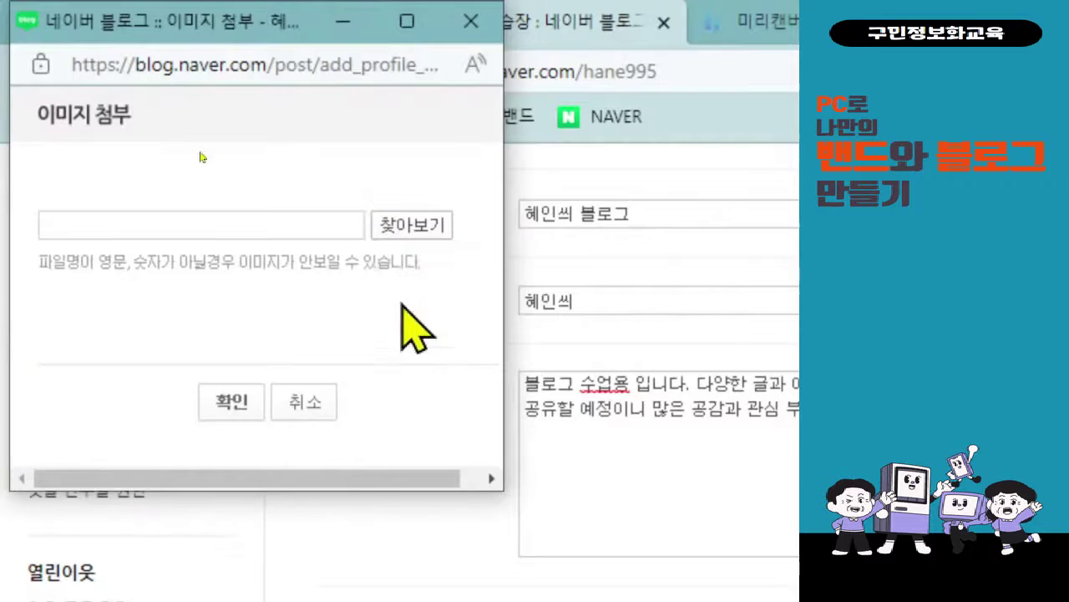
# - Upload 프로필 이미지-001.png as the profile picture and confirm it
pyautogui.click(205, 112)
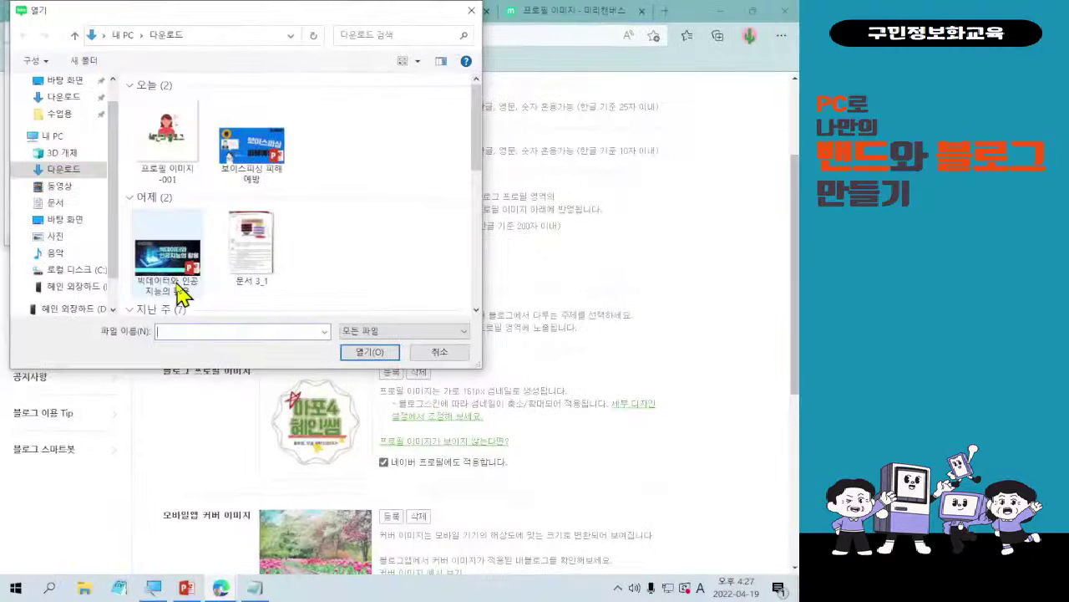
pyautogui.doubleClick(161, 171)
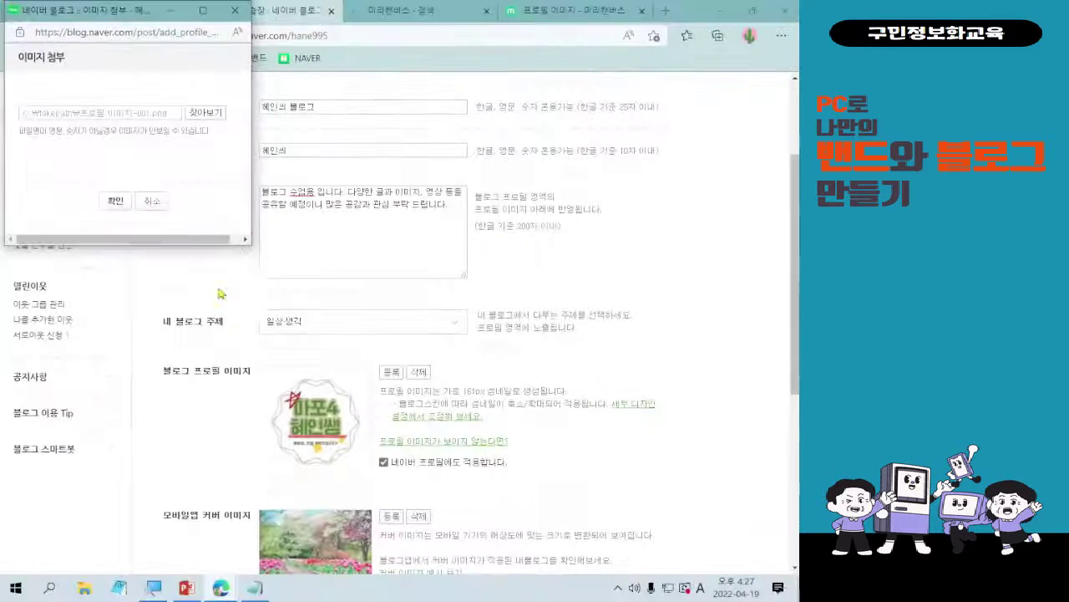
pyautogui.click(116, 206)
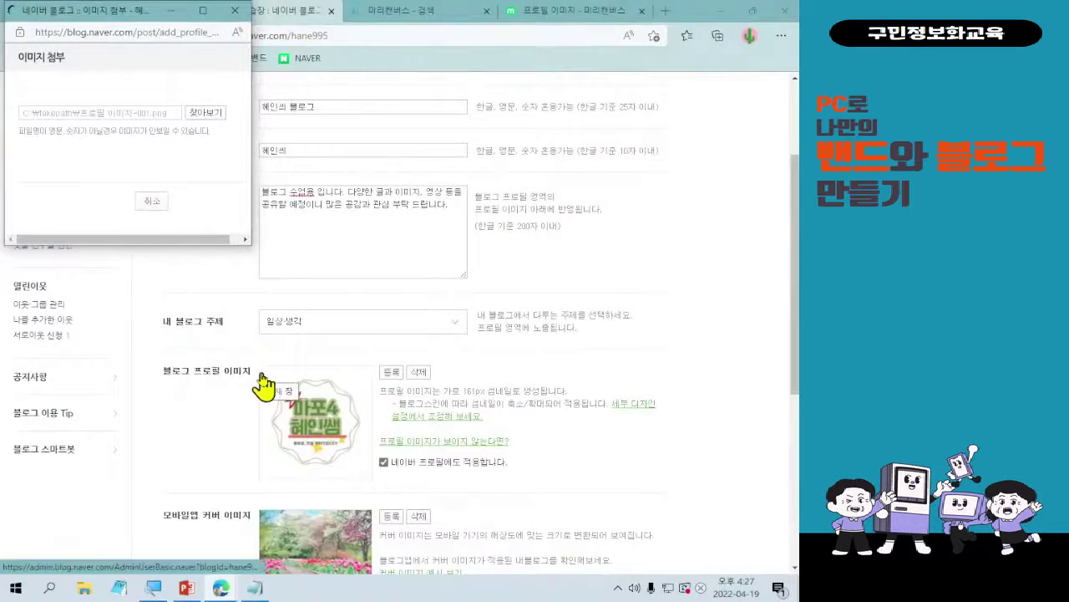
pyautogui.scroll(-2, 263, 384)
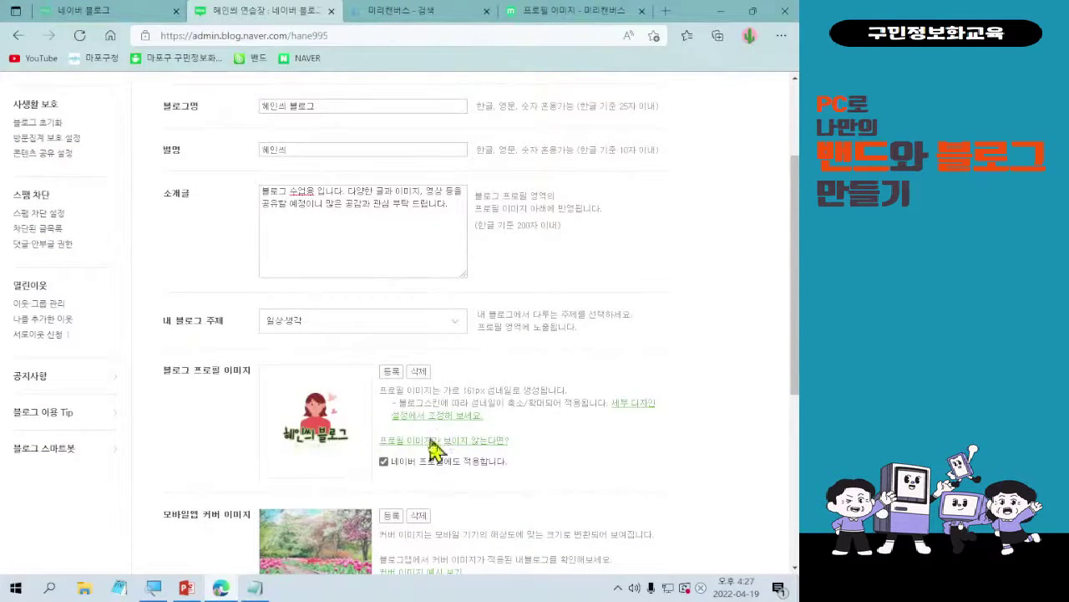
pyautogui.scroll(-3, 410, 406)
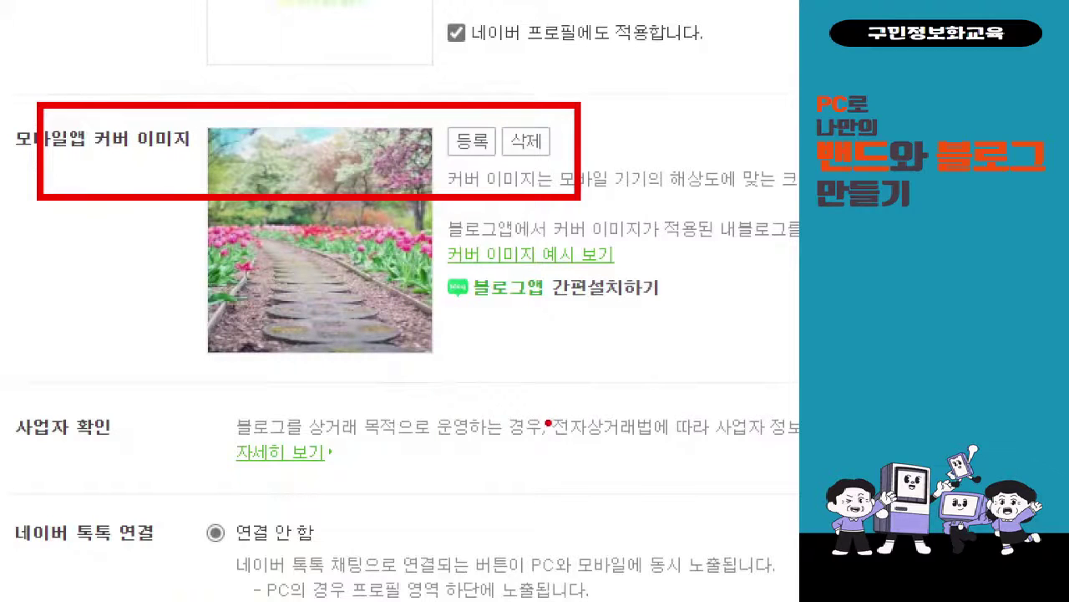
pyautogui.scroll(-3, 312, 482)
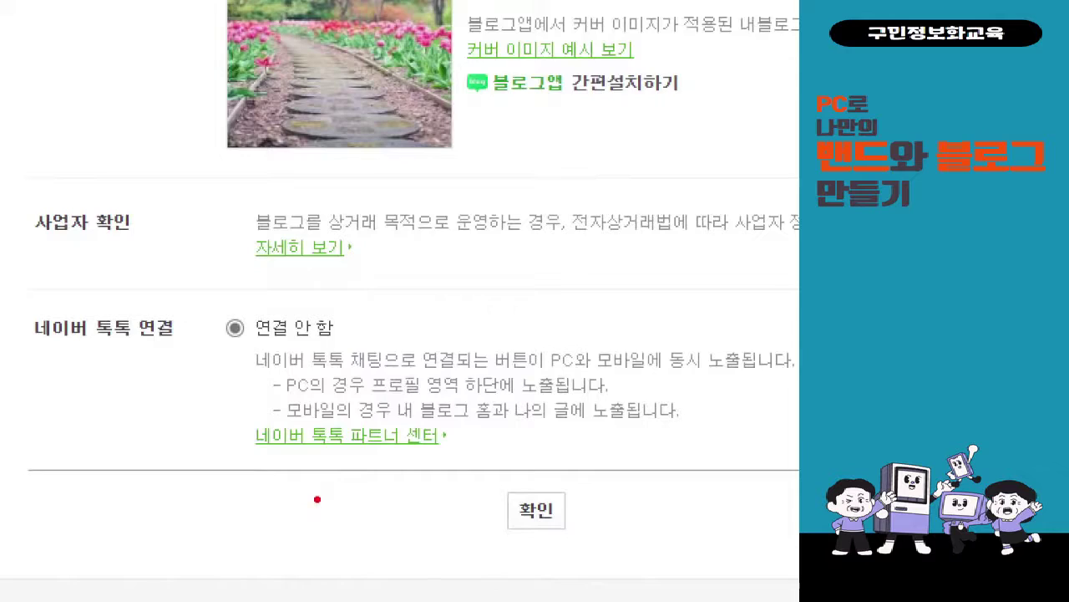
pyautogui.scroll(2, 478, 493)
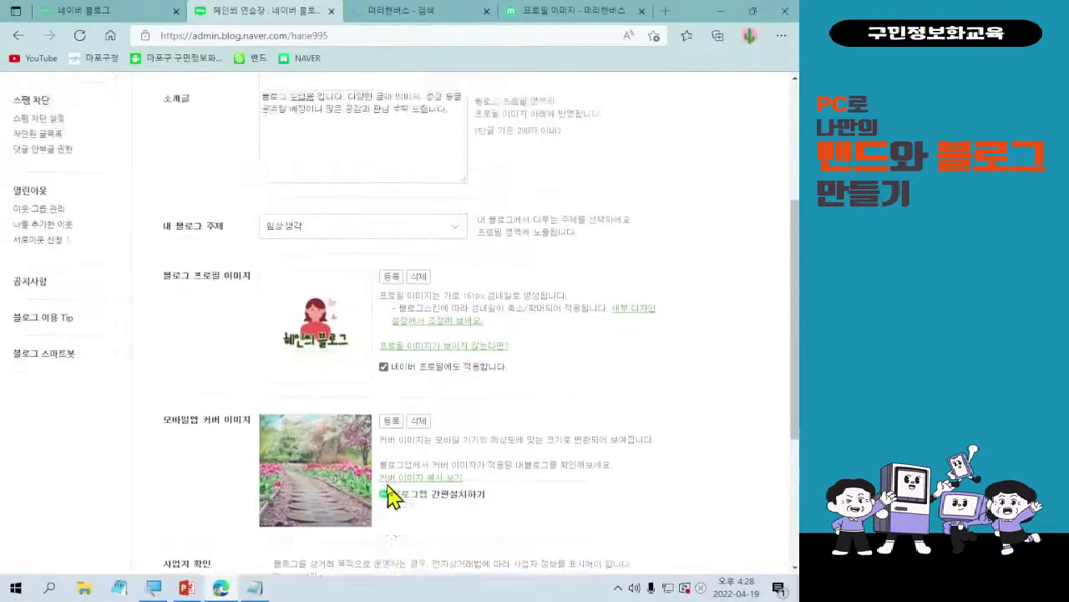
pyautogui.scroll(5, 393, 496)
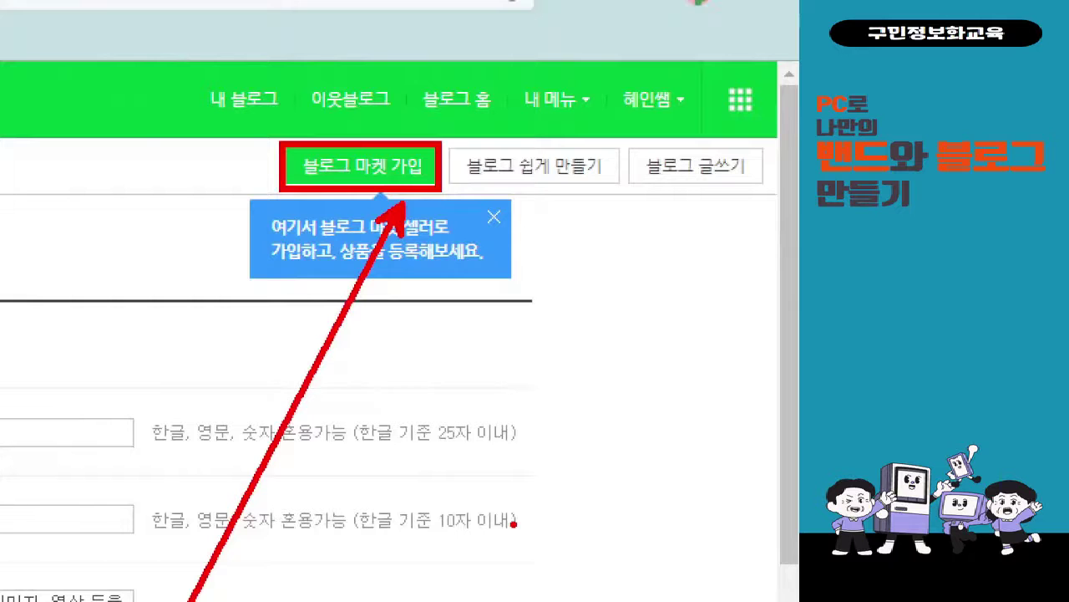
pyautogui.scroll(-6, 685, 393)
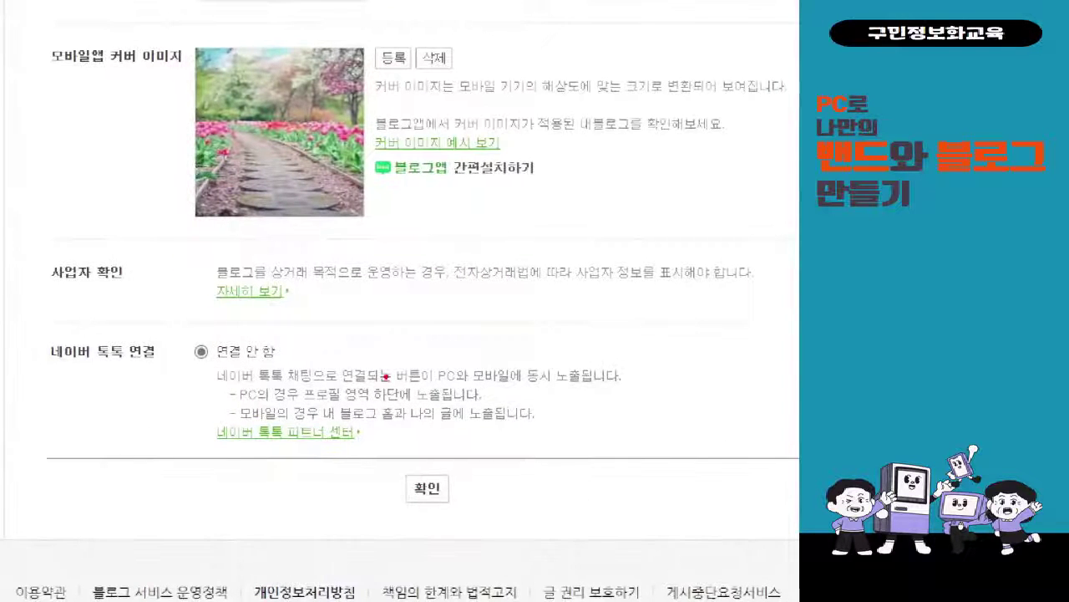
pyautogui.moveTo(195, 263)
pyautogui.mouseDown()
pyautogui.moveTo(430, 313)
pyautogui.moveTo(779, 313)
pyautogui.mouseUp()
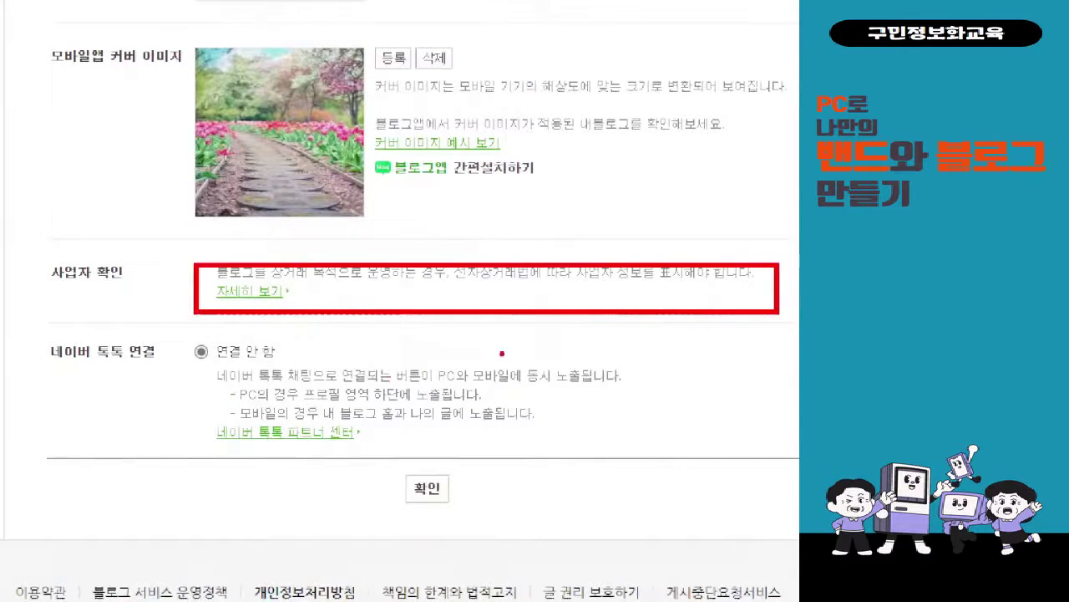
pyautogui.moveTo(50, 294); pyautogui.dragTo(174, 294)
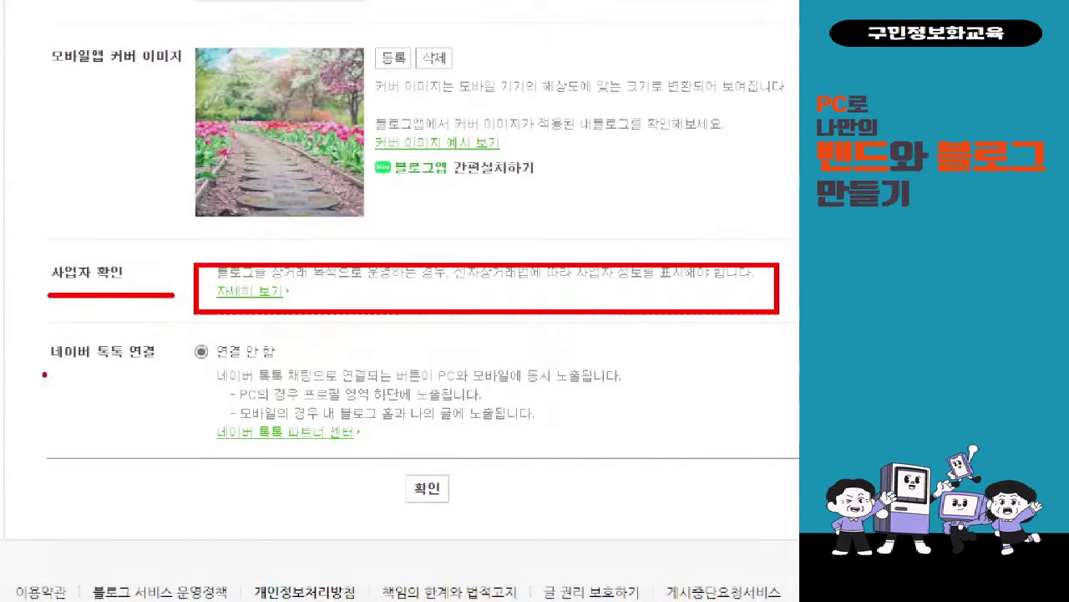
pyautogui.moveTo(41, 374); pyautogui.dragTo(281, 374)
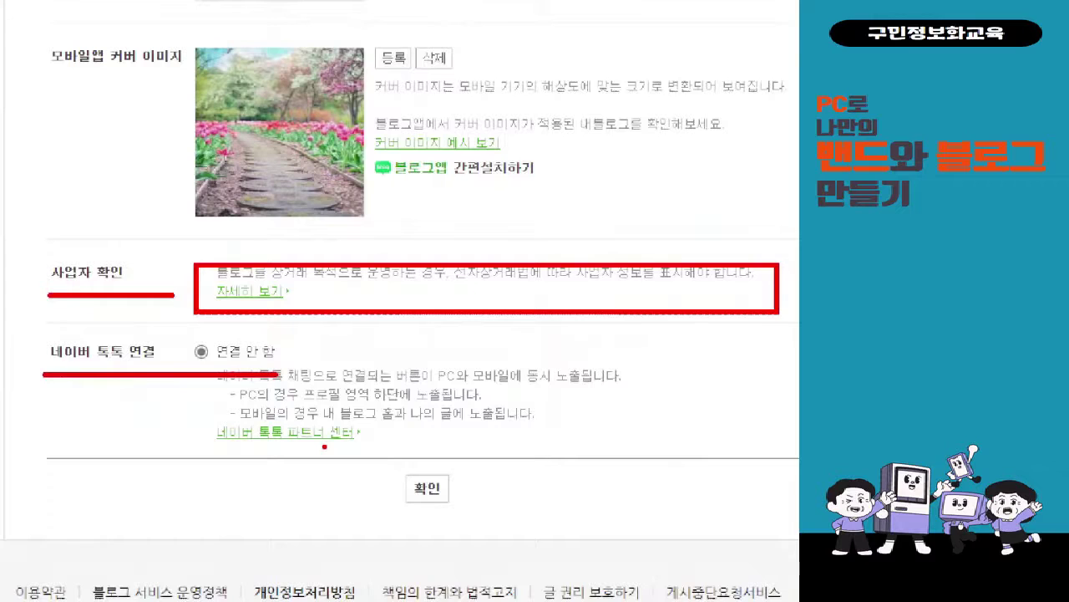
pyautogui.moveTo(189, 264); pyautogui.dragTo(348, 461)
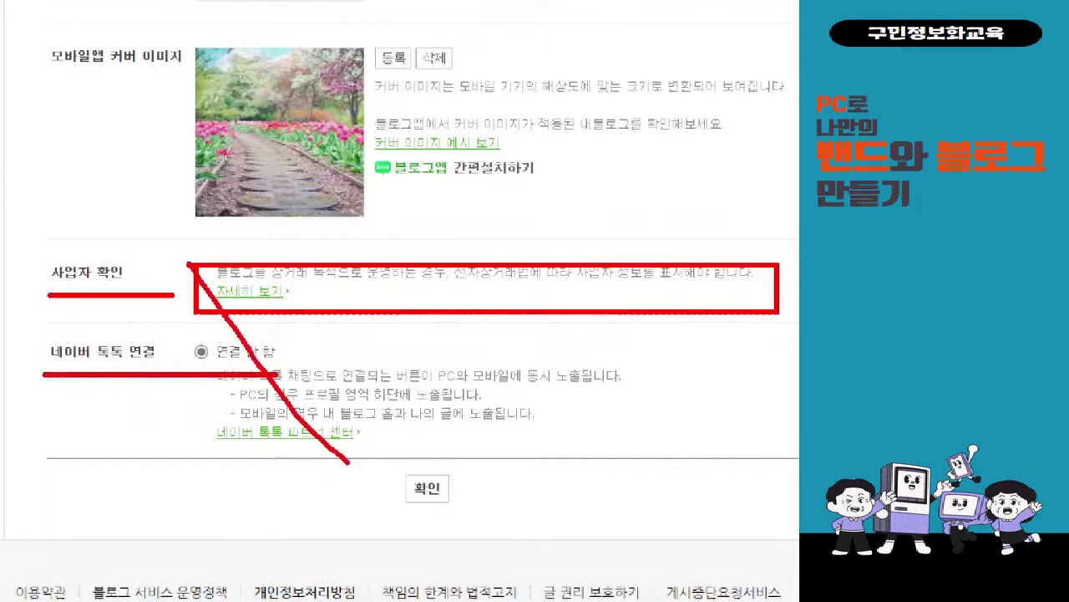
pyautogui.moveTo(387, 241); pyautogui.dragTo(183, 481)
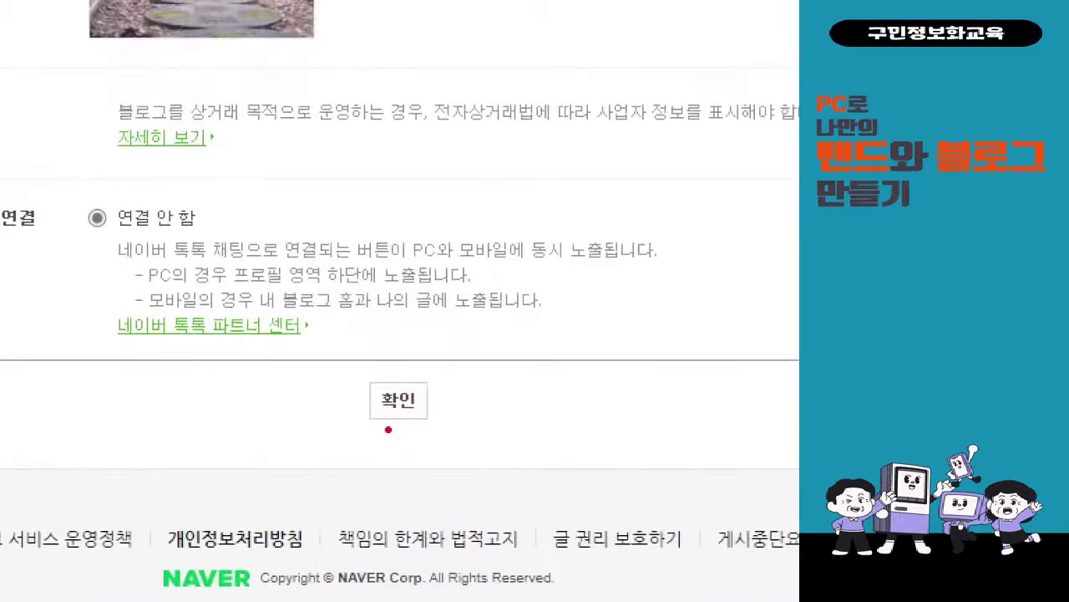
pyautogui.moveTo(341, 345)
pyautogui.mouseDown()
pyautogui.moveTo(434, 473)
pyautogui.moveTo(448, 349)
pyautogui.moveTo(476, 363)
pyautogui.moveTo(539, 328)
pyautogui.mouseUp()
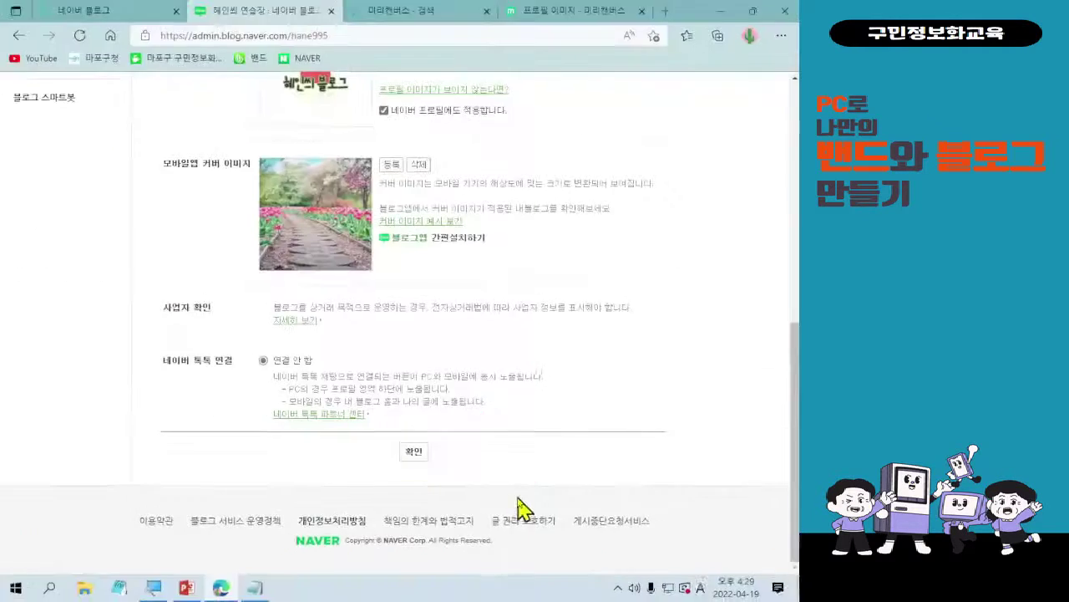
# - Save the blog information form with 확인 and dismiss the success alert
pyautogui.click(413, 451)
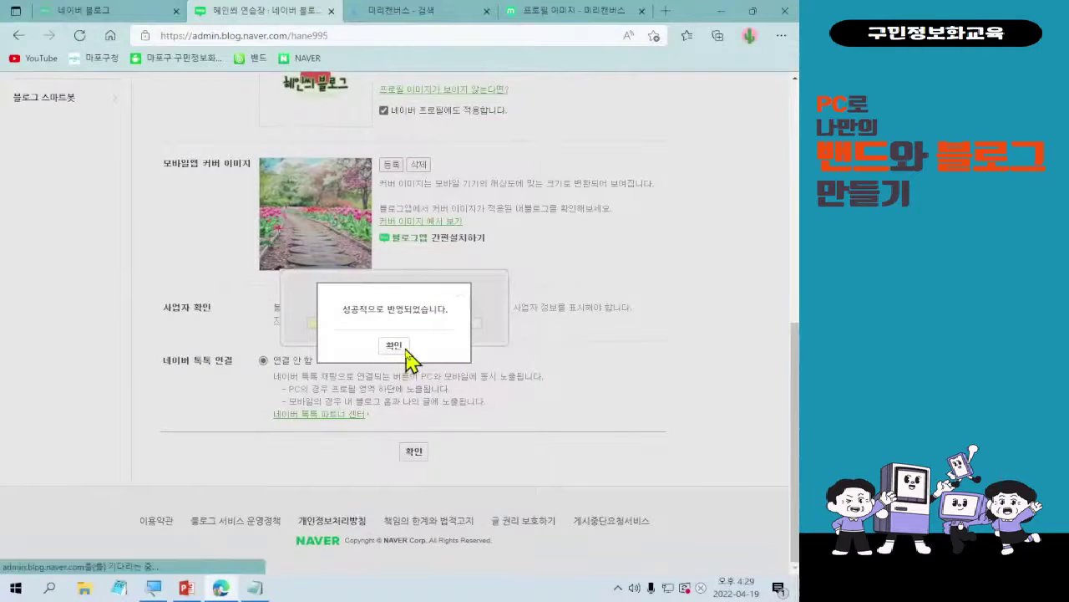
pyautogui.click(405, 350)
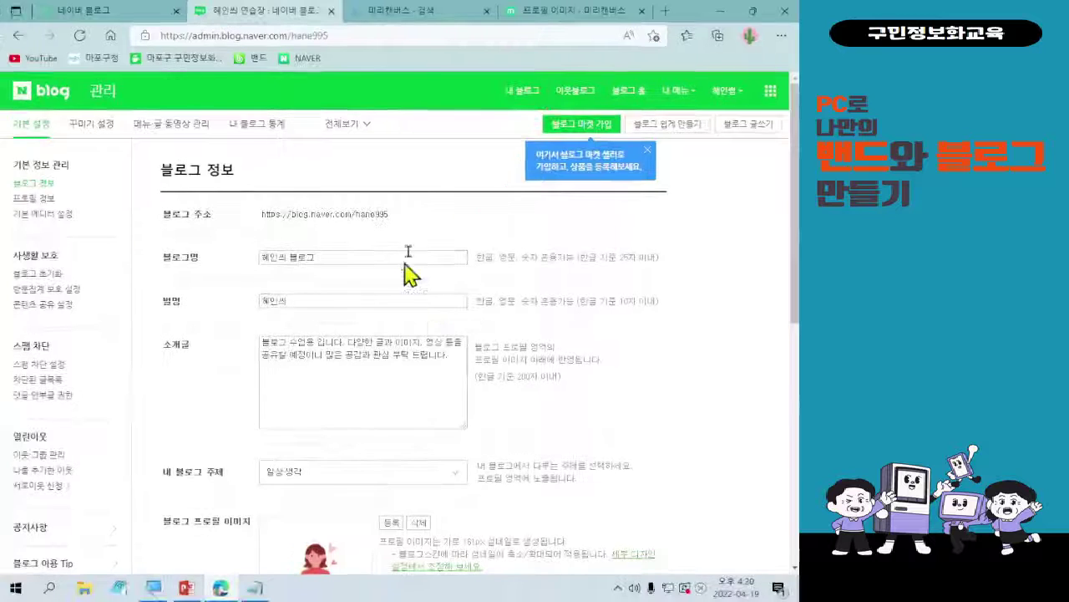
pyautogui.click(524, 95)
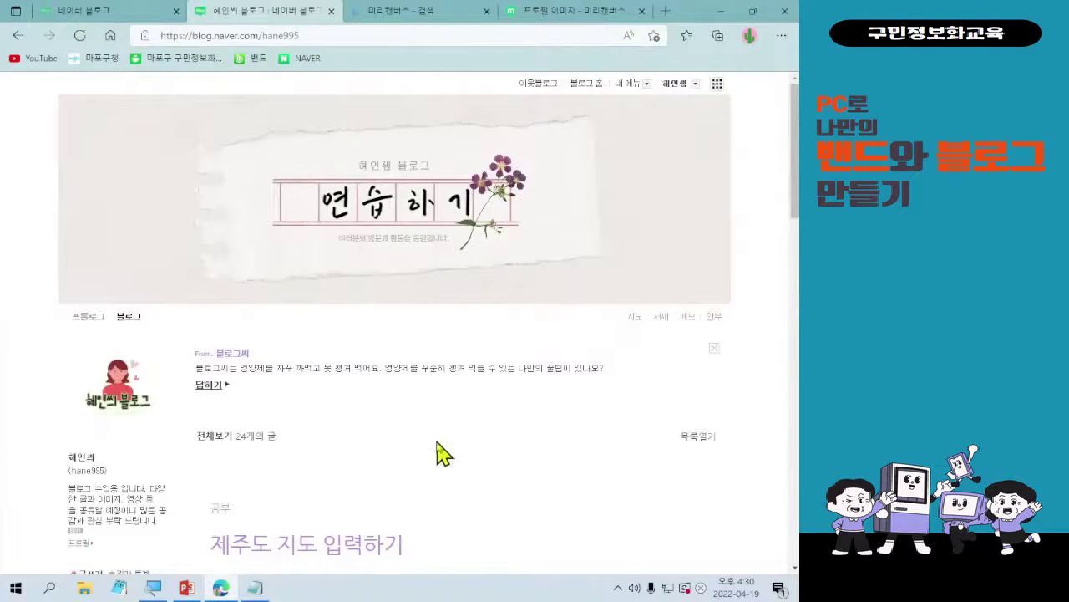
pyautogui.scroll(-2, 444, 454)
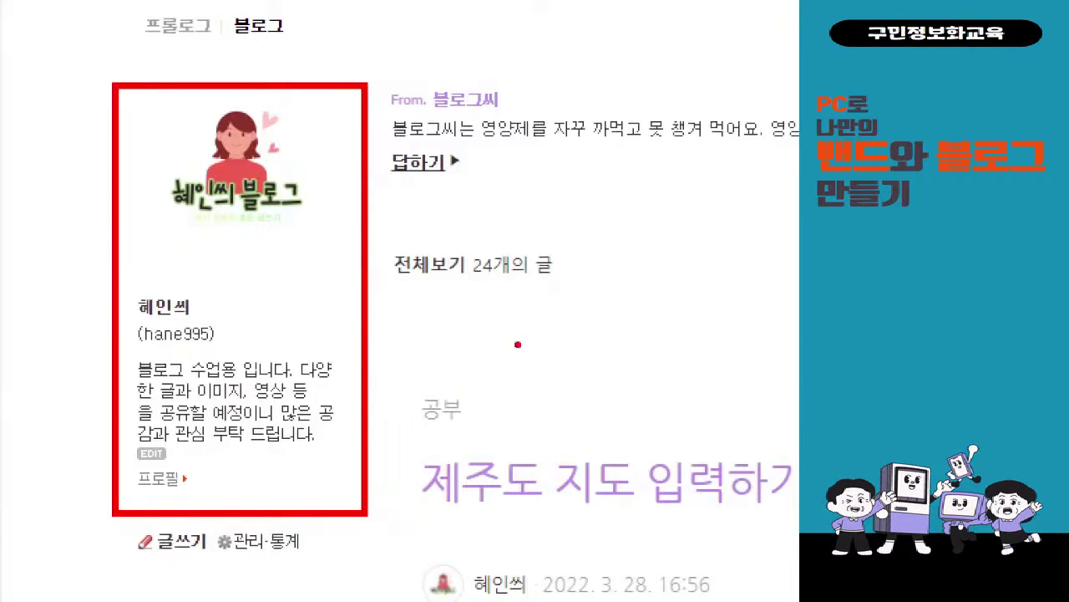
pyautogui.moveTo(354, 312)
pyautogui.mouseDown()
pyautogui.moveTo(381, 312)
pyautogui.moveTo(405, 383)
pyautogui.moveTo(445, 350)
pyautogui.mouseUp()
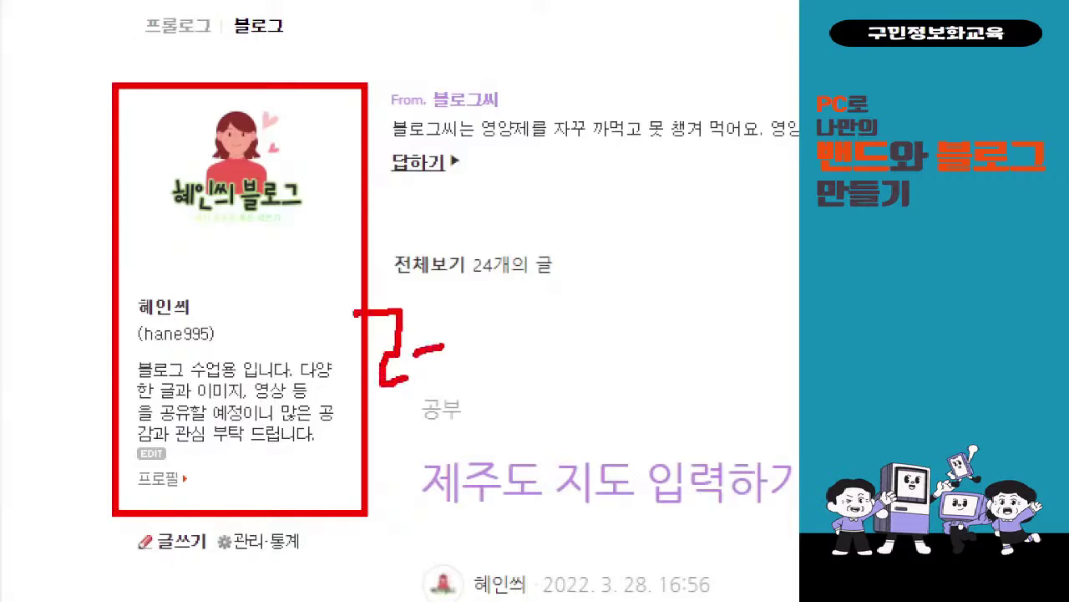
pyautogui.moveTo(449, 301); pyautogui.dragTo(453, 391)
pyautogui.moveTo(486, 293); pyautogui.dragTo(489, 386)
pyautogui.click(498, 368)
pyautogui.moveTo(523, 309)
pyautogui.mouseDown()
pyautogui.moveTo(556, 321)
pyautogui.moveTo(602, 389)
pyautogui.mouseUp()
pyautogui.moveTo(617, 316); pyautogui.dragTo(619, 324)
pyautogui.moveTo(682, 267); pyautogui.dragTo(690, 381)
pyautogui.moveTo(692, 341); pyautogui.dragTo(707, 340)
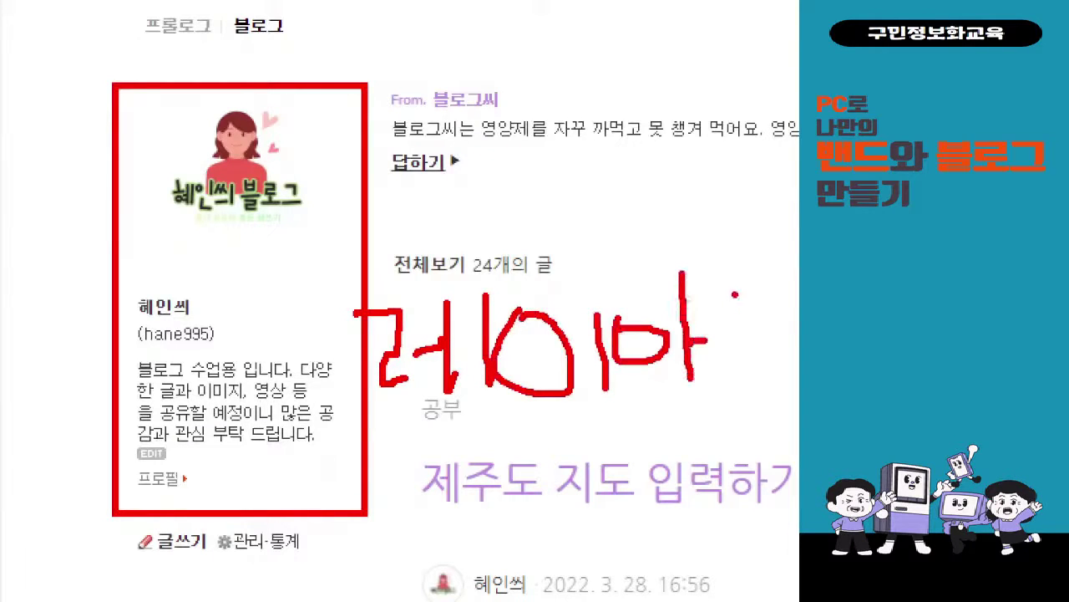
pyautogui.moveTo(735, 290); pyautogui.dragTo(738, 289)
pyautogui.moveTo(719, 357); pyautogui.dragTo(749, 356)
pyautogui.moveTo(746, 361)
pyautogui.mouseDown()
pyautogui.moveTo(703, 408)
pyautogui.moveTo(770, 418)
pyautogui.mouseUp()
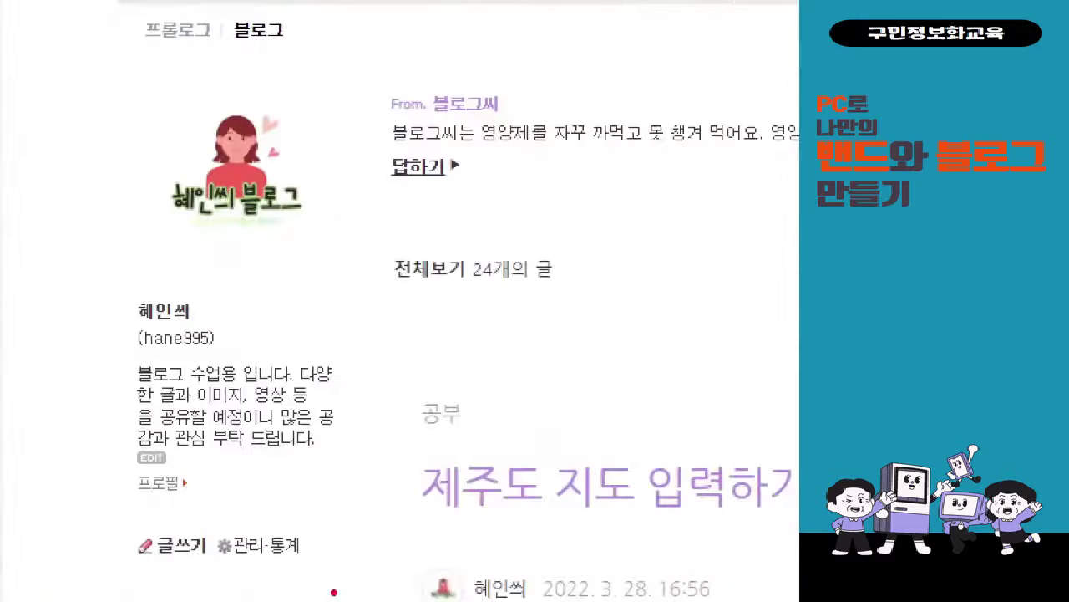
pyautogui.moveTo(206, 527); pyautogui.dragTo(311, 579)
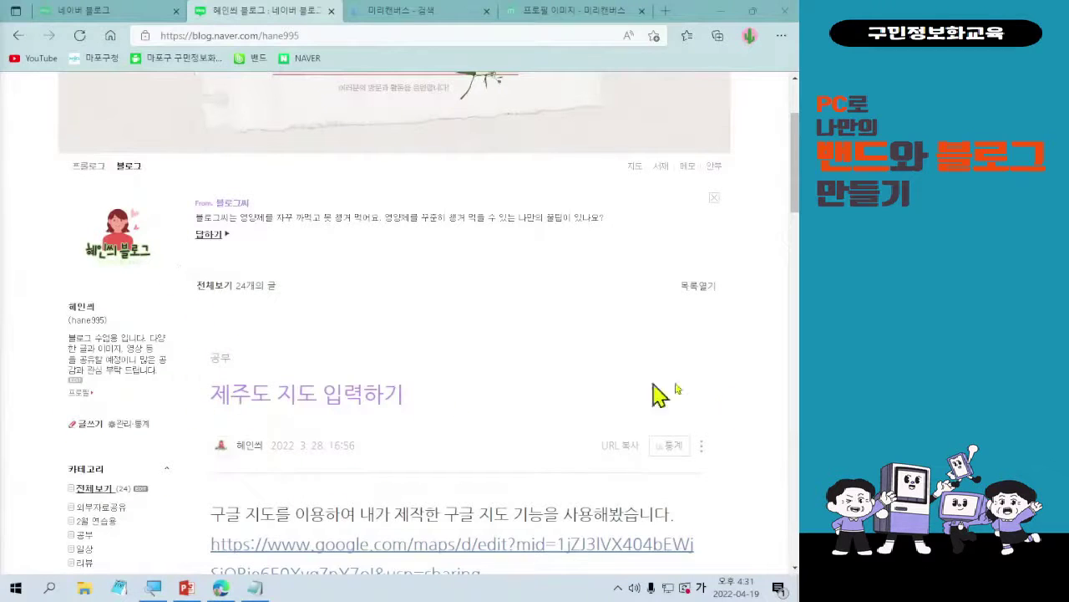
pyautogui.scroll(-3, 534, 265)
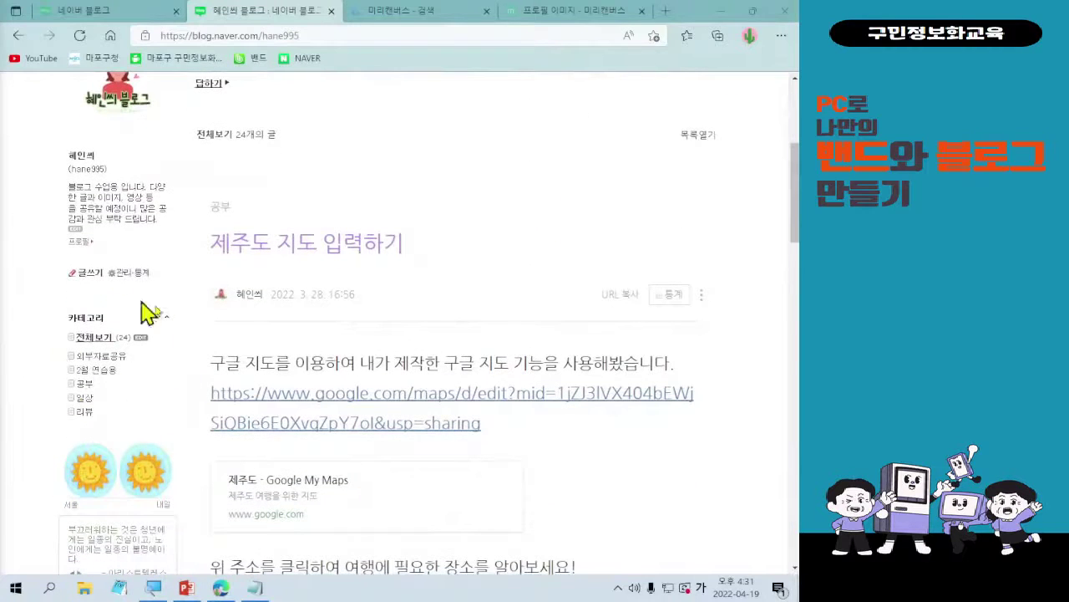
pyautogui.scroll(-4, 309, 392)
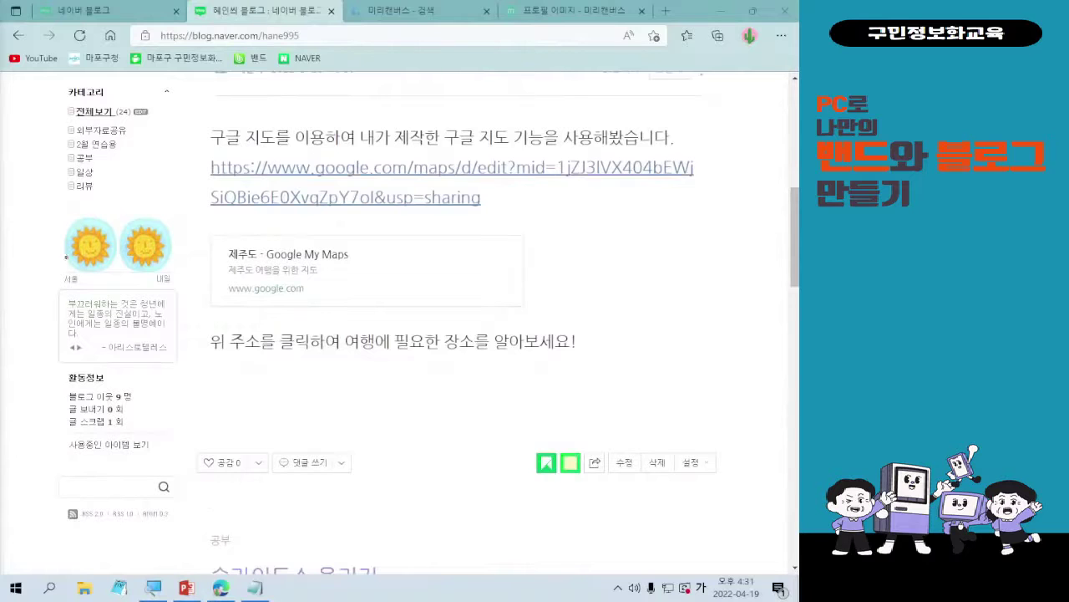
pyautogui.moveTo(53, 198); pyautogui.dragTo(176, 464)
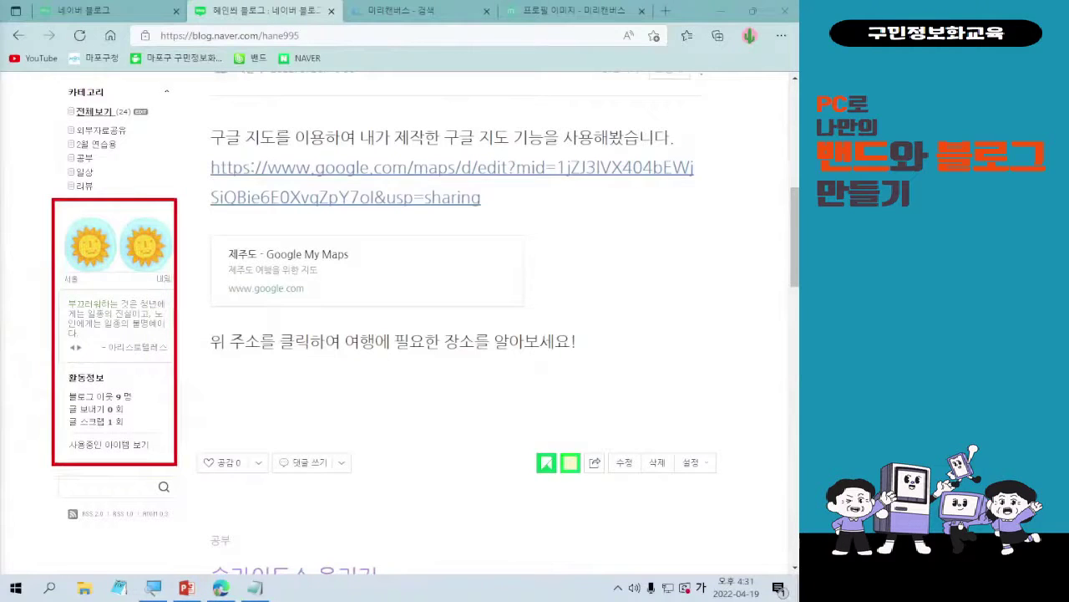
pyautogui.moveTo(191, 395); pyautogui.dragTo(373, 441)
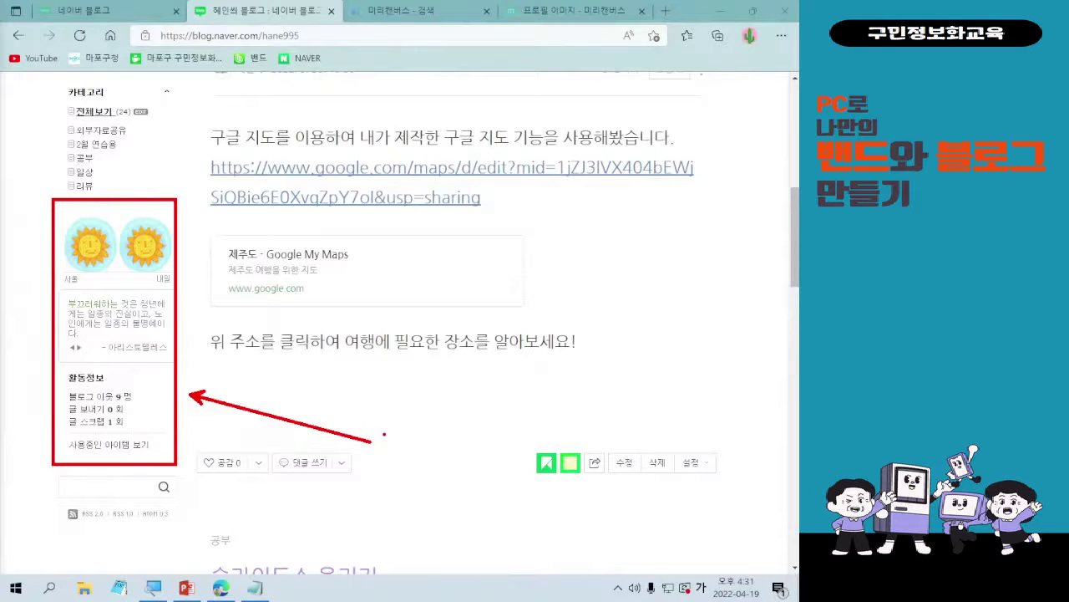
pyautogui.scroll(2, 375, 453)
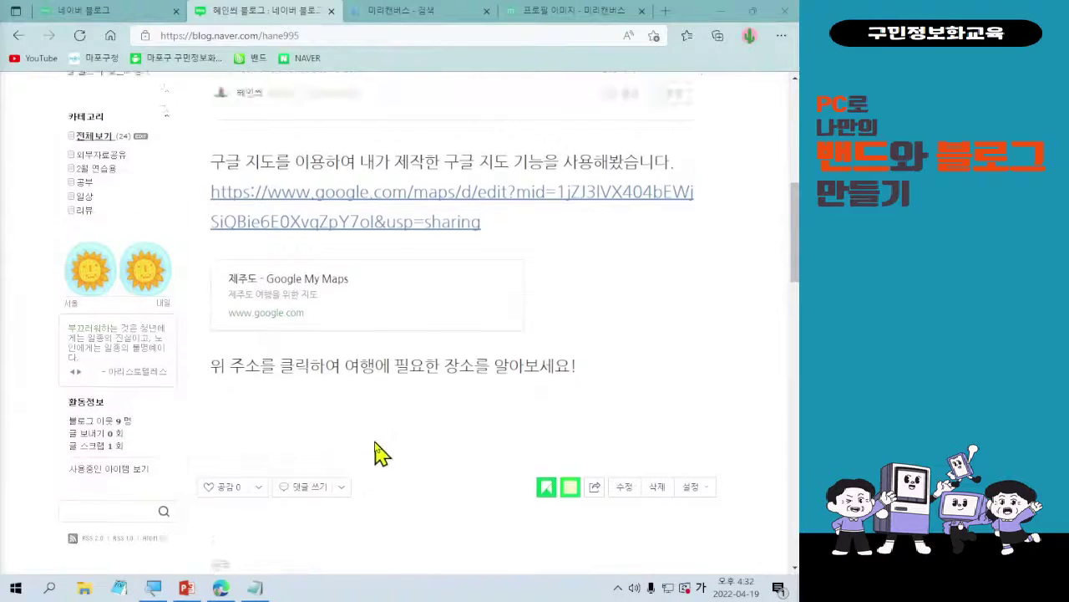
pyautogui.scroll(2, 370, 453)
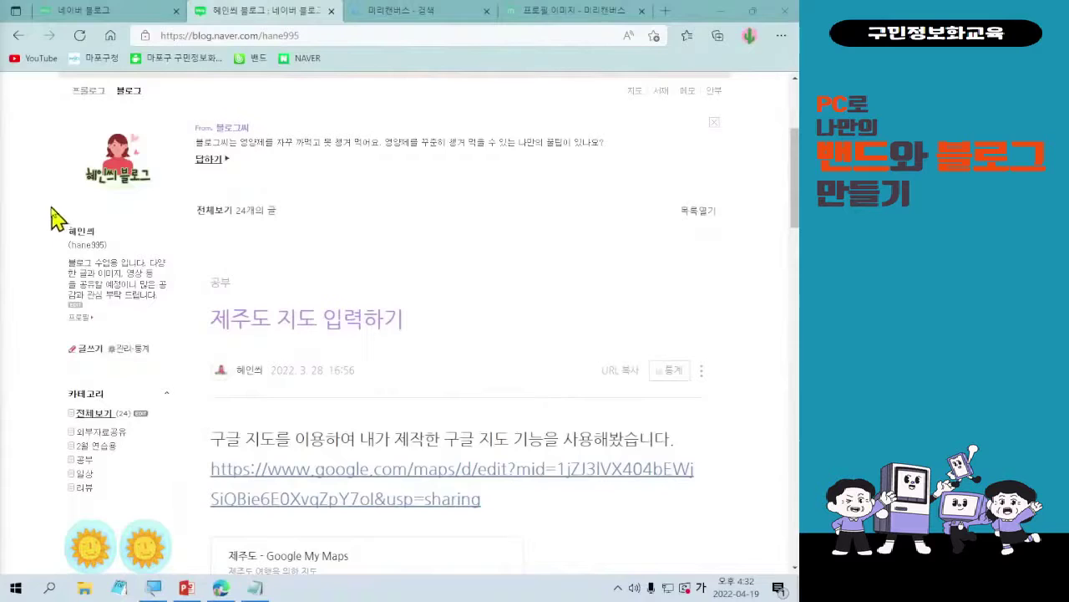
# - Go from the blog home to its 관리·통계 management page via the sidebar link
pyautogui.hotkey('ctrl', '1')
pyautogui.click(98, 205)
pyautogui.moveTo(219, 461)
pyautogui.mouseDown()
pyautogui.moveTo(232, 513)
pyautogui.moveTo(267, 524)
pyautogui.mouseUp()
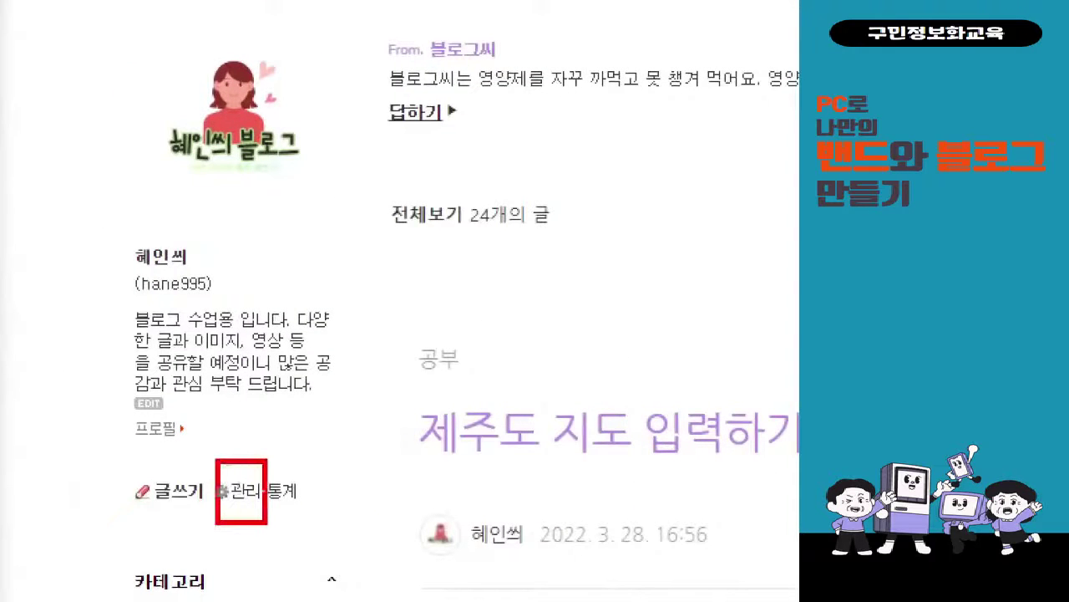
pyautogui.moveTo(261, 465); pyautogui.dragTo(377, 315)
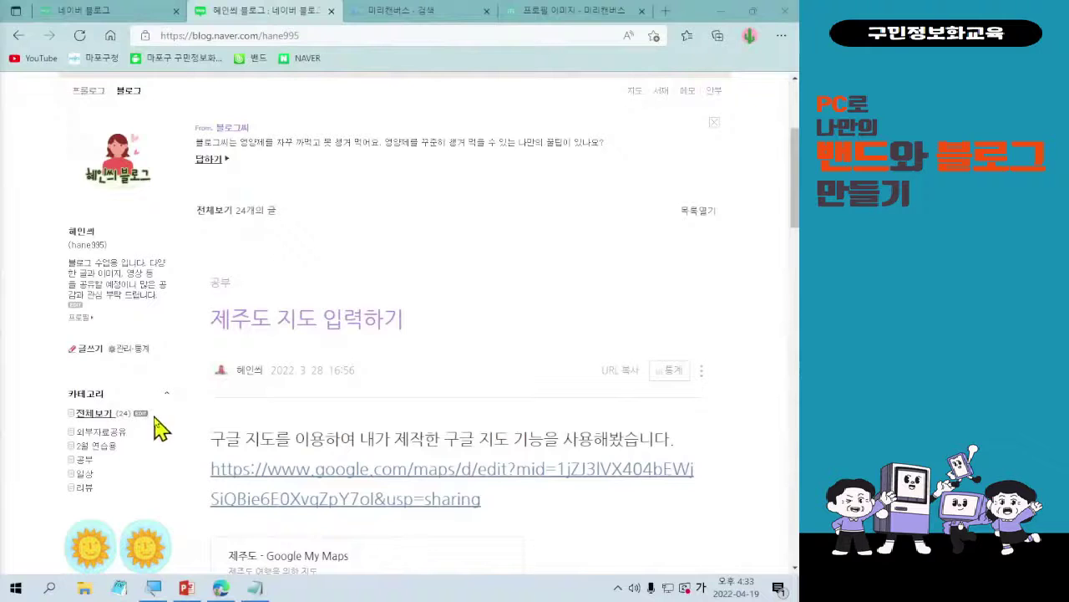
pyautogui.click(125, 349)
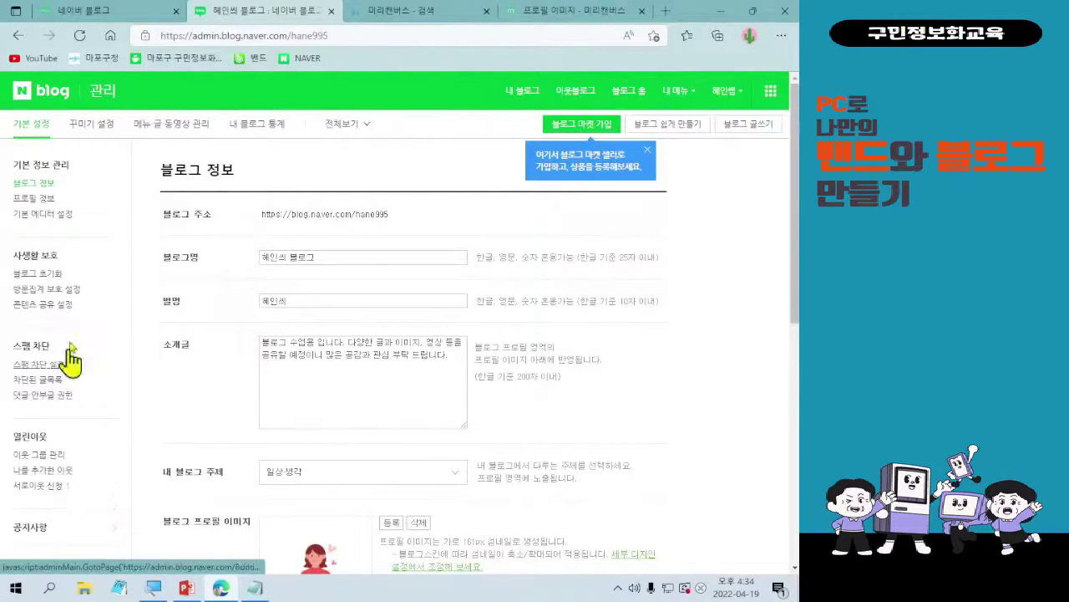
# - Look over the 기본 설정 menu, then switch to 꾸미기 설정's 스킨 선택 page
pyautogui.moveTo(1, 186)
pyautogui.mouseDown()
pyautogui.moveTo(112, 370)
pyautogui.moveTo(100, 502)
pyautogui.mouseUp()
pyautogui.moveTo(173, 331)
pyautogui.mouseDown()
pyautogui.moveTo(104, 356)
pyautogui.moveTo(131, 359)
pyautogui.mouseUp()
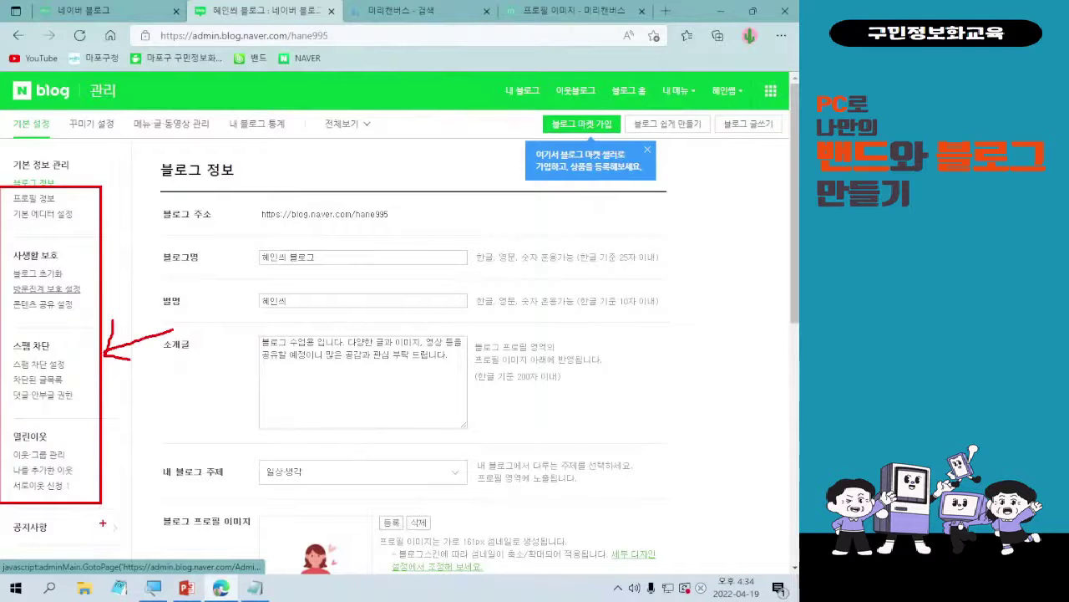
pyautogui.press('e')
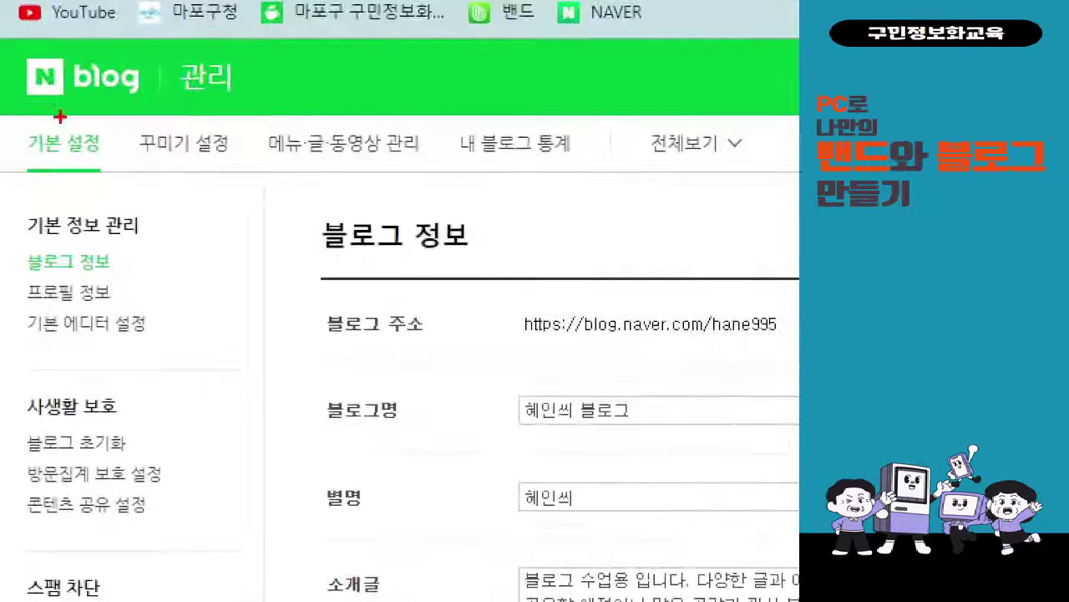
pyautogui.moveTo(117, 109); pyautogui.dragTo(259, 186)
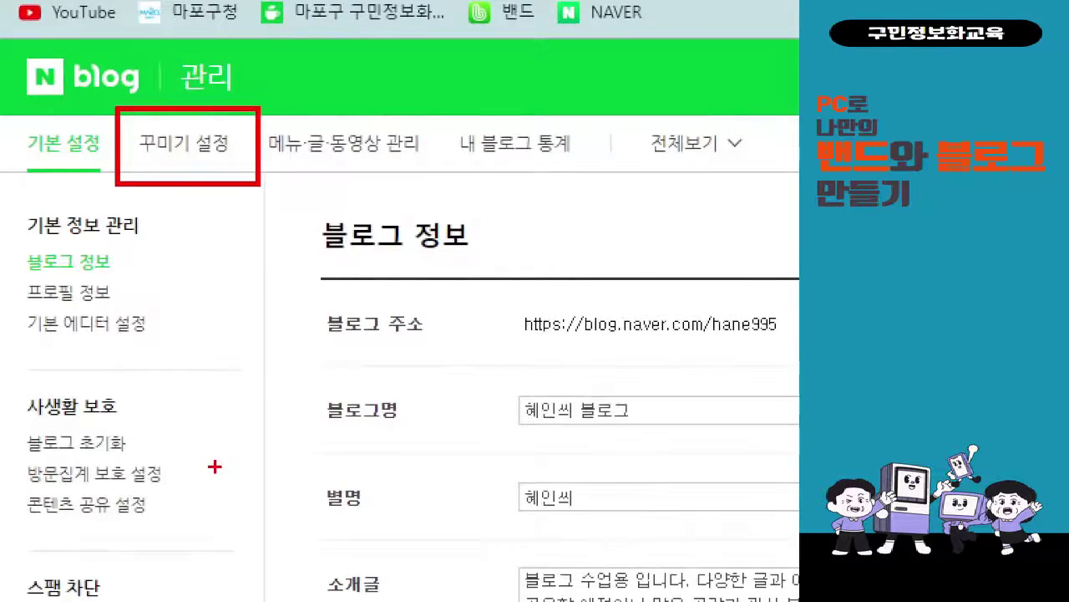
pyautogui.click(184, 143)
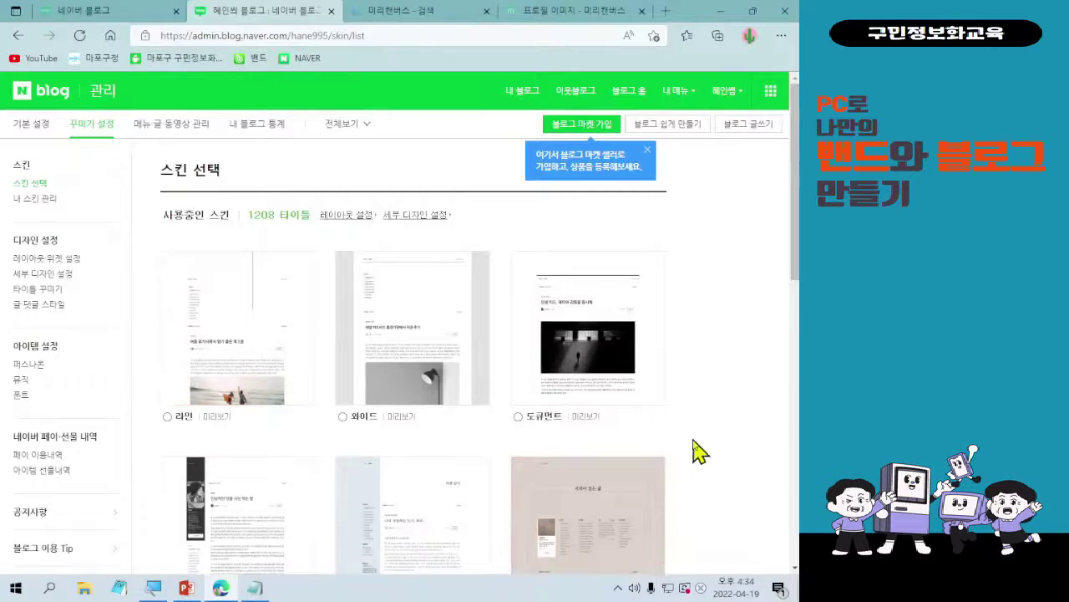
# - Browse the skin list, including 화이트 라벨, 민트핑크, 가을 숲 and 옐로우 라인
pyautogui.scroll(-3, 699, 449)
pyautogui.scroll(-9, 690, 388)
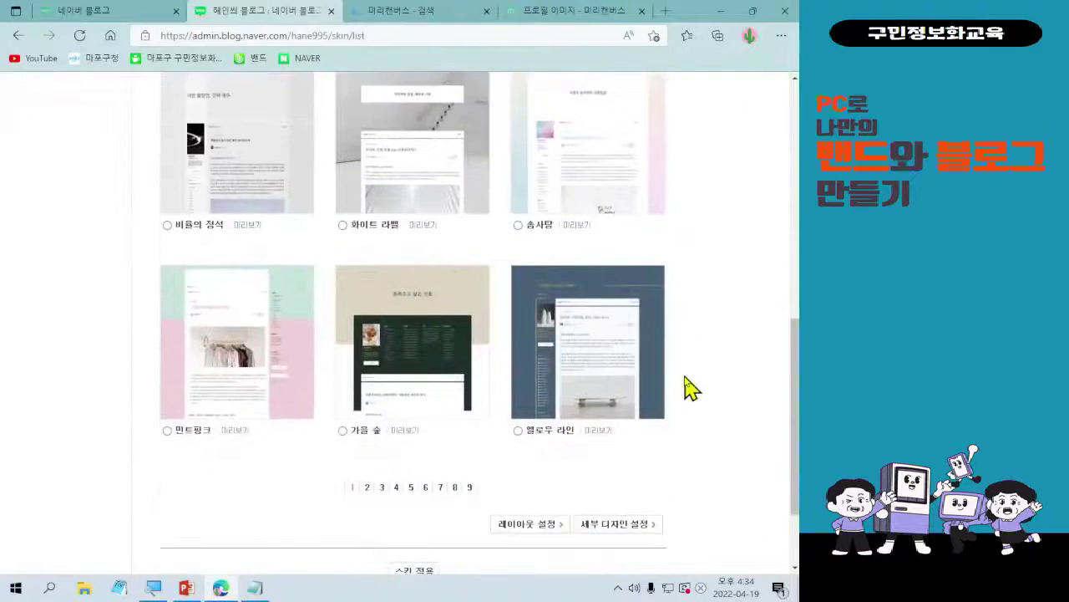
pyautogui.scroll(12, 690, 388)
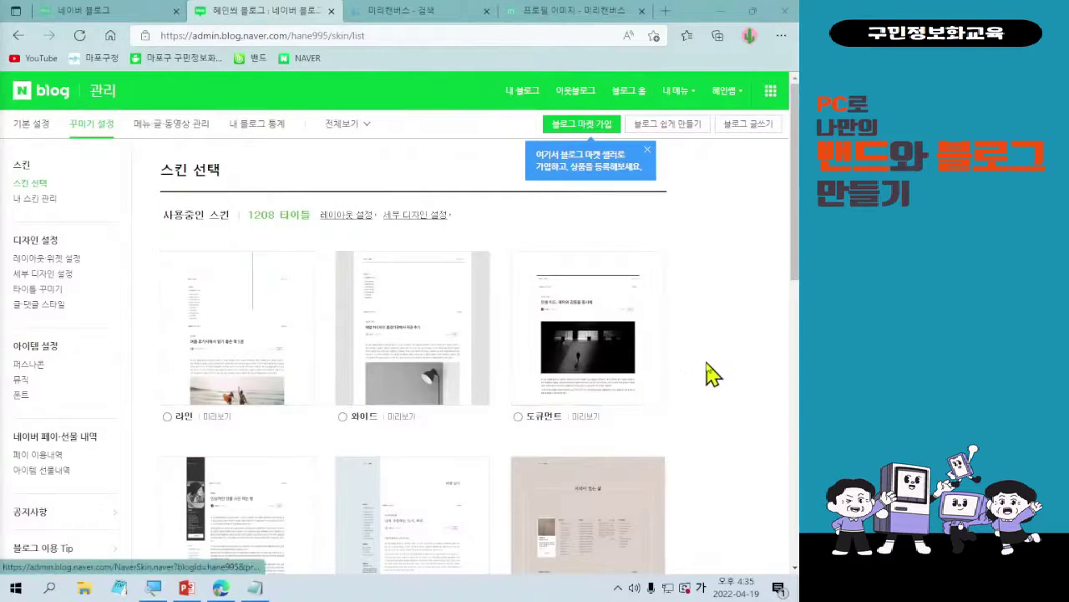
pyautogui.scroll(-3, 724, 343)
pyautogui.scroll(-3, 399, 328)
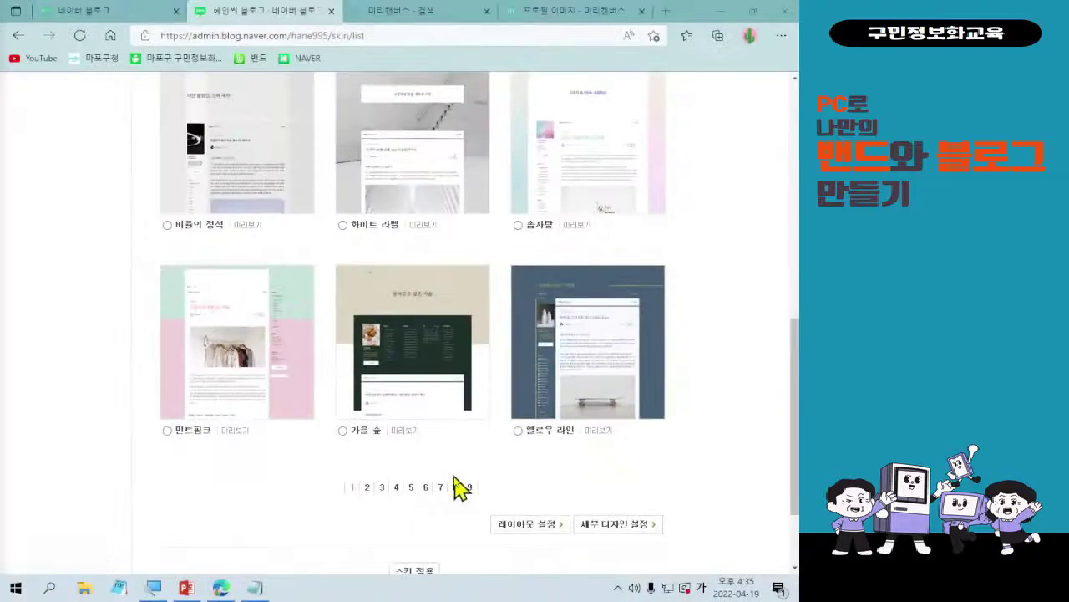
pyautogui.scroll(2, 415, 430)
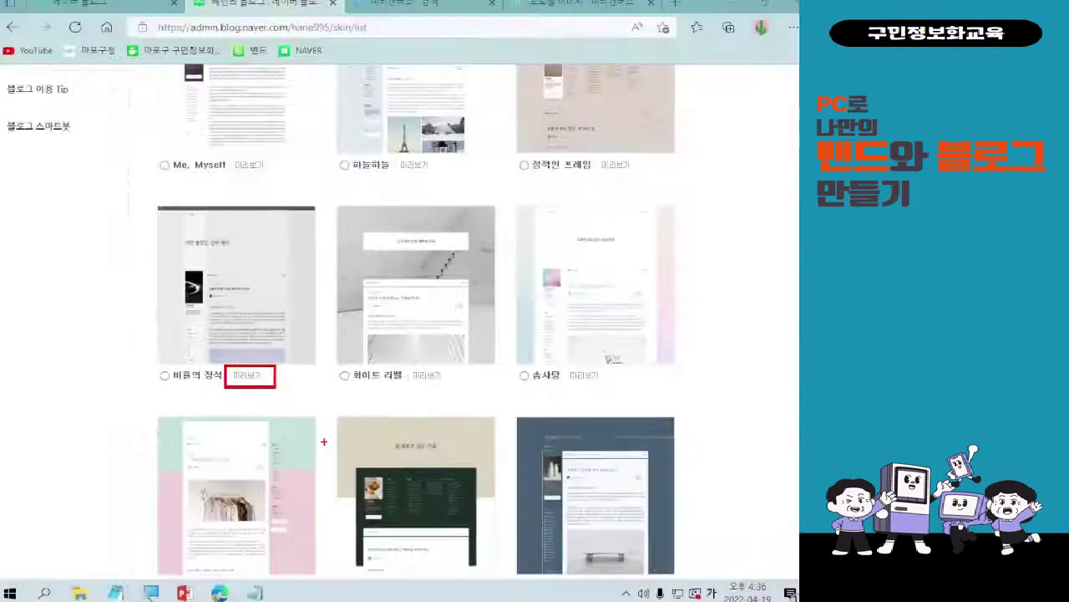
# - Preview the 비움의 정석 skin and scroll through how the blog looks
pyautogui.click(250, 380)
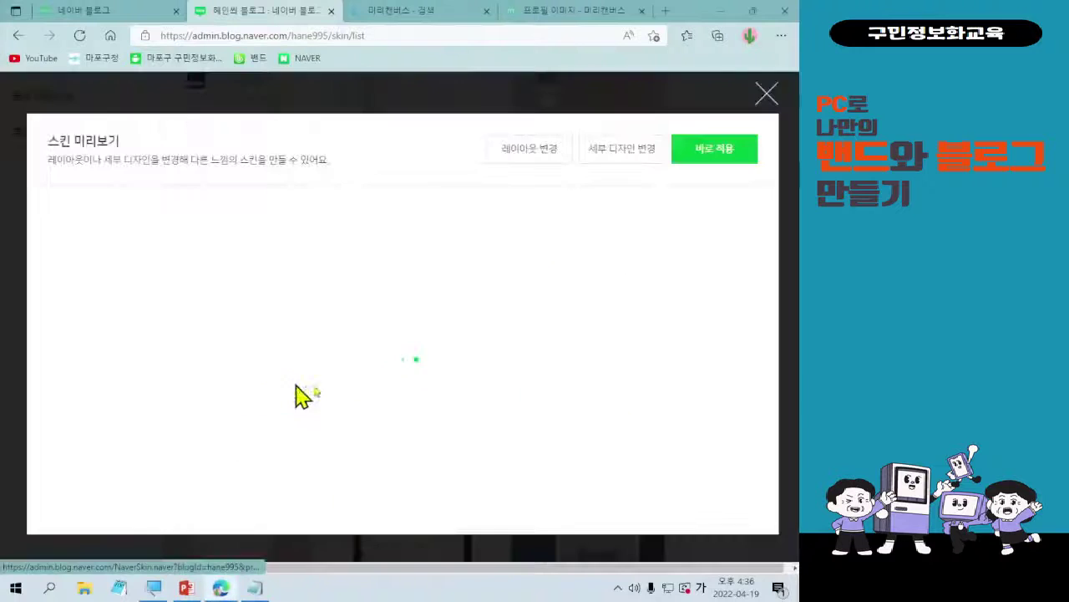
pyautogui.scroll(-8, 433, 400)
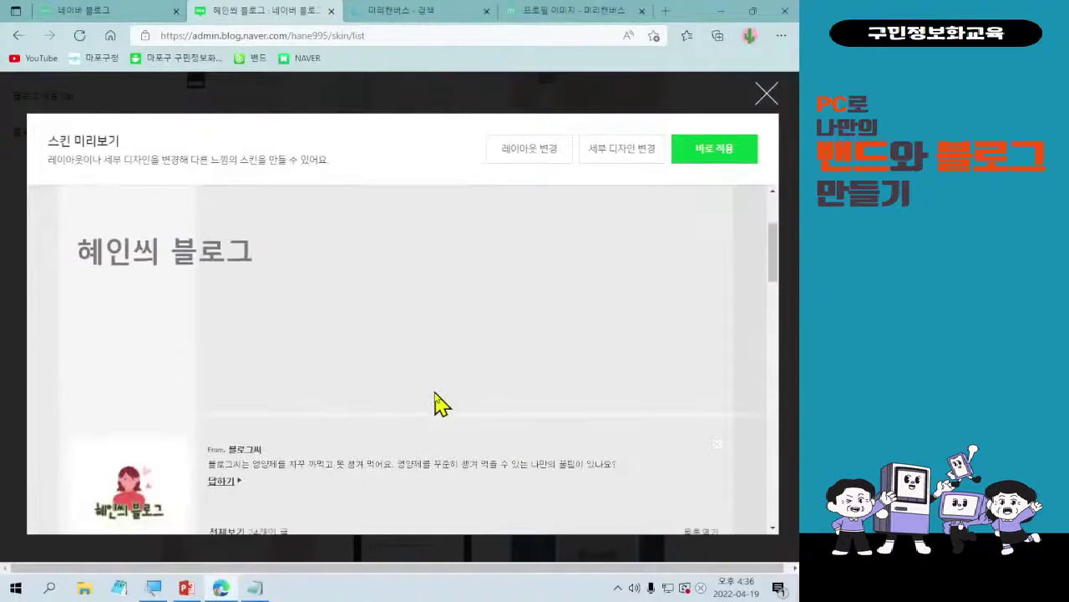
pyautogui.scroll(-5, 438, 410)
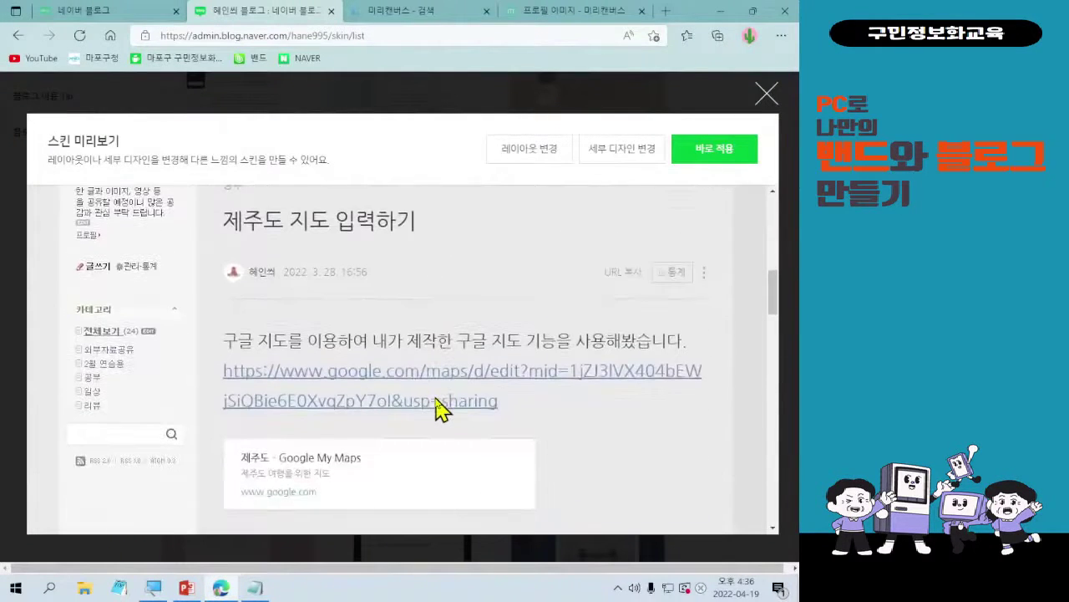
pyautogui.scroll(-2, 442, 408)
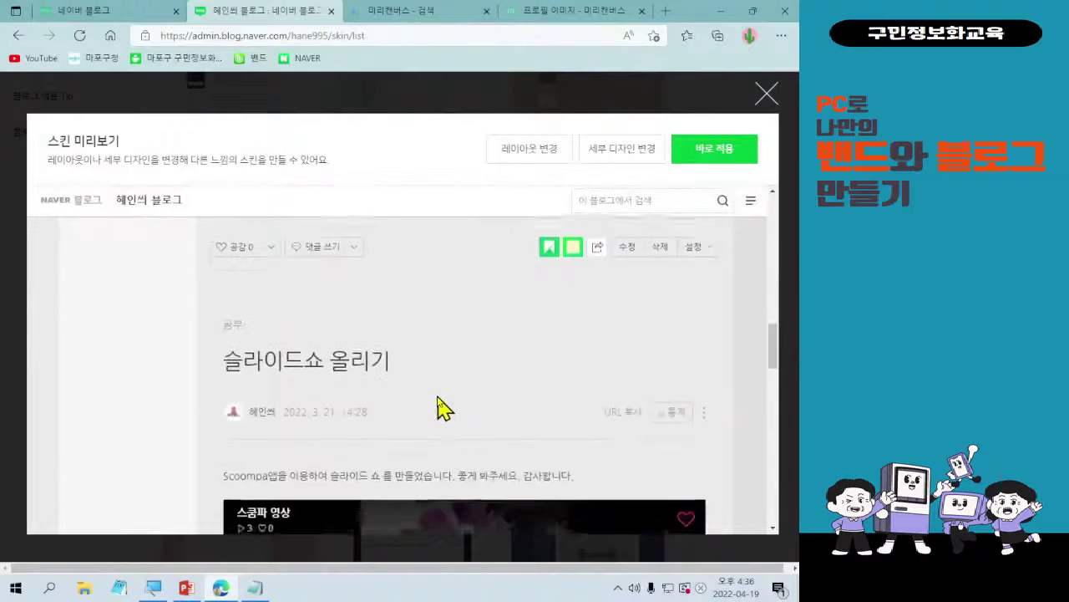
pyautogui.scroll(8, 442, 408)
pyautogui.scroll(5, 443, 408)
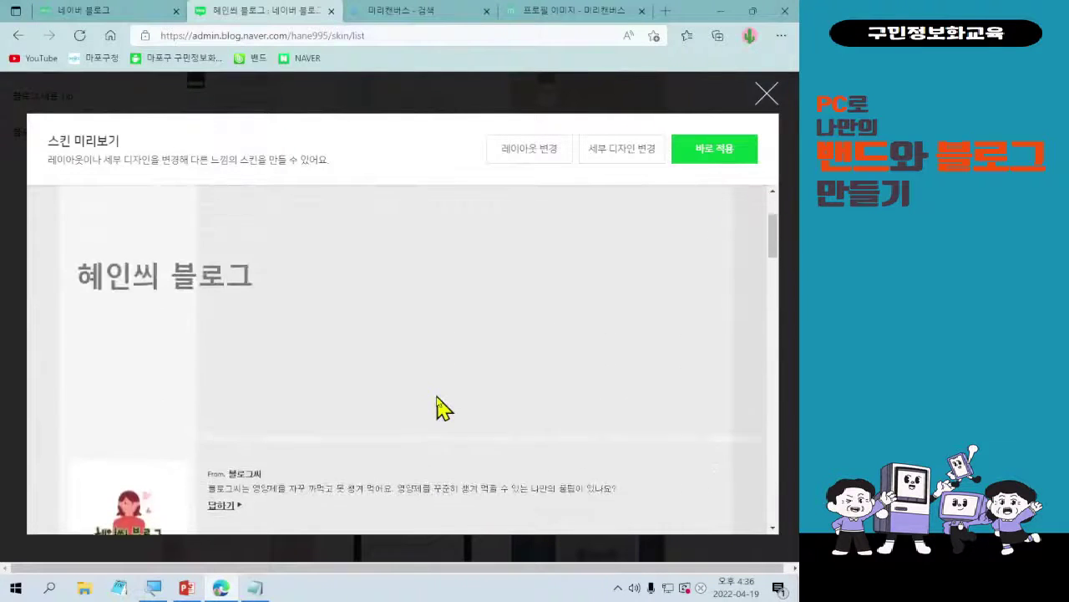
pyautogui.scroll(-7, 443, 408)
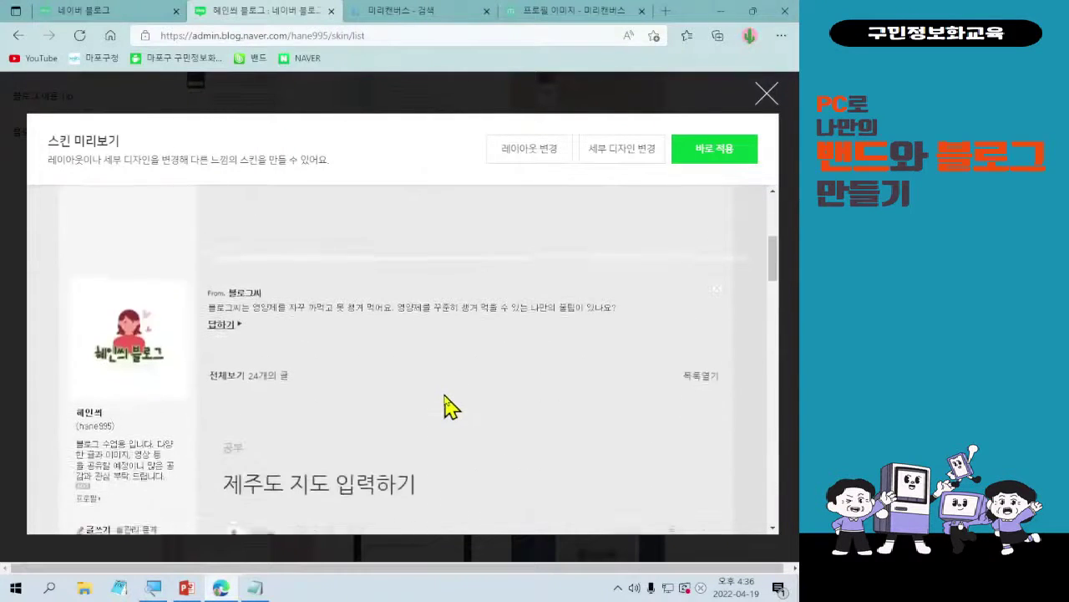
pyautogui.scroll(-3, 448, 407)
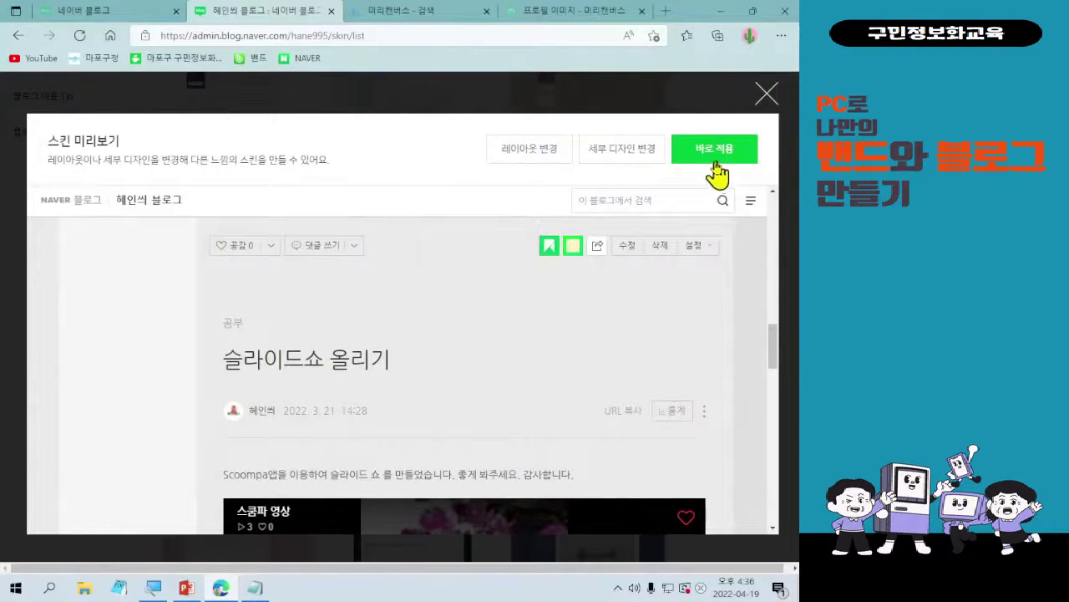
# - Close the 비움의 정석 preview and preview the 하늘하늘 skin instead
pyautogui.click(766, 101)
pyautogui.click(766, 98)
pyautogui.scroll(2, 747, 377)
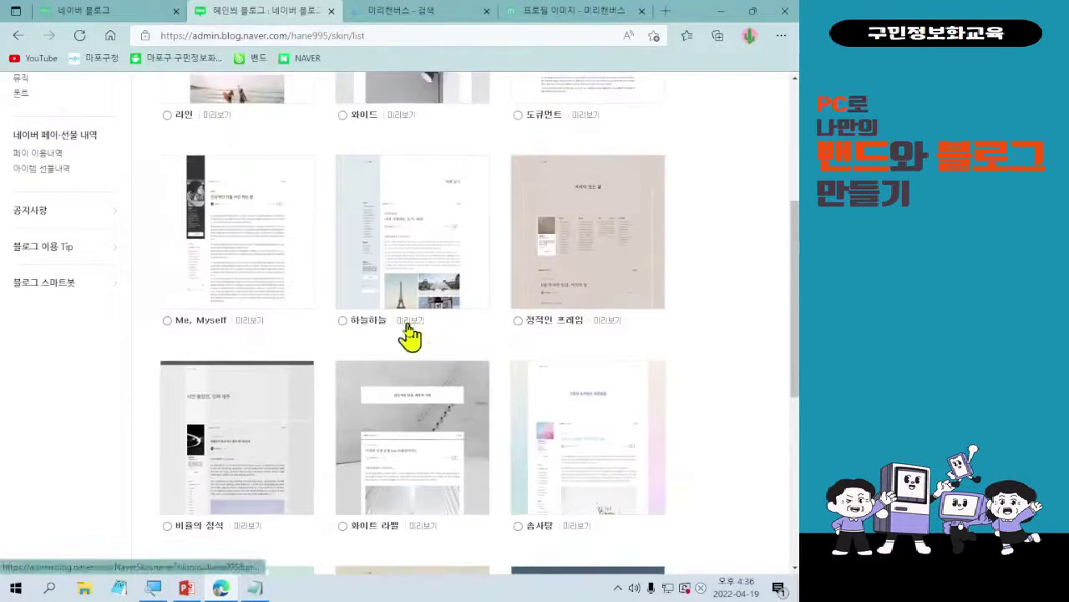
pyautogui.click(410, 330)
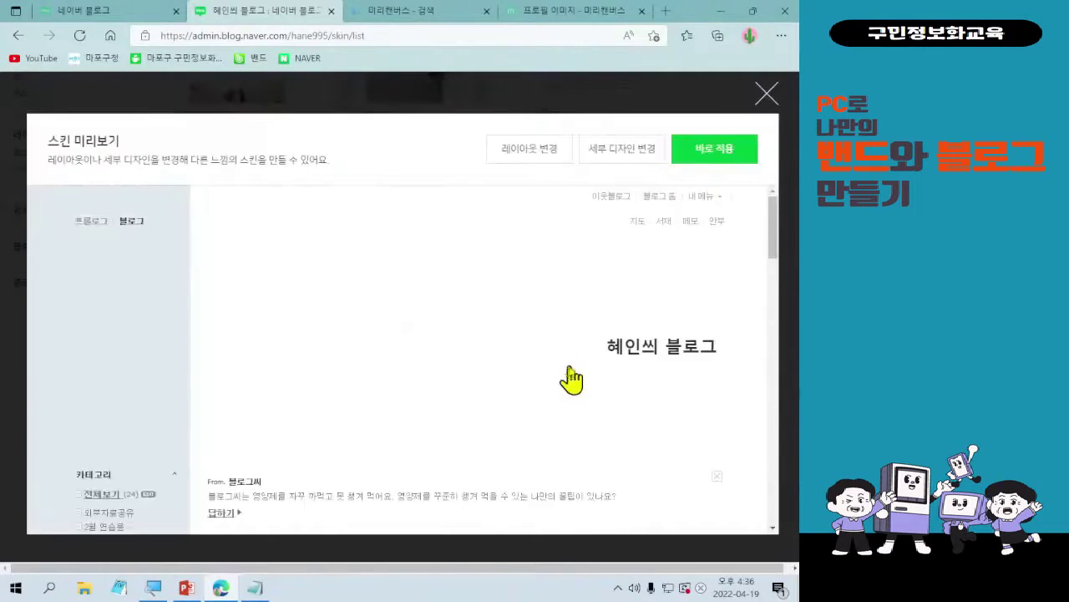
# - Scroll through the 하늘하늘 skin preview, then close it back to the skin list
pyautogui.scroll(-2, 539, 387)
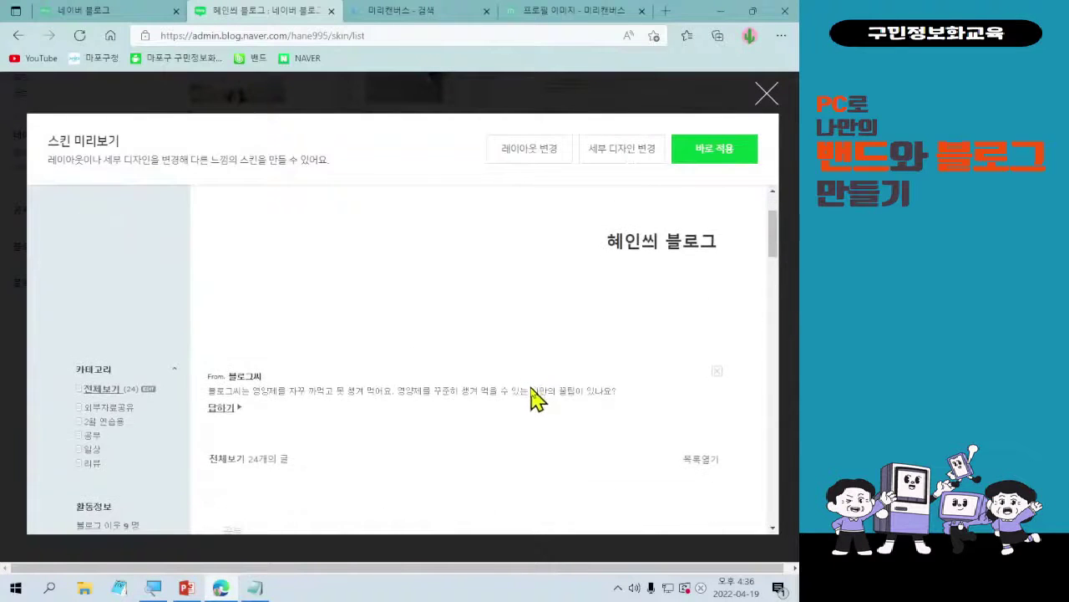
pyautogui.scroll(-6, 518, 410)
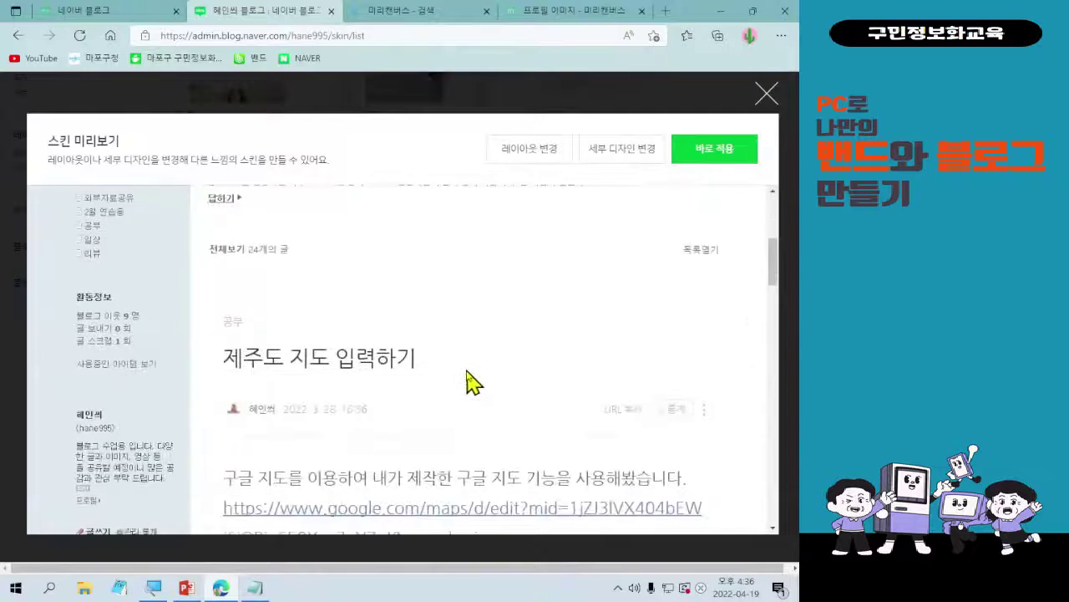
pyautogui.scroll(8, 475, 381)
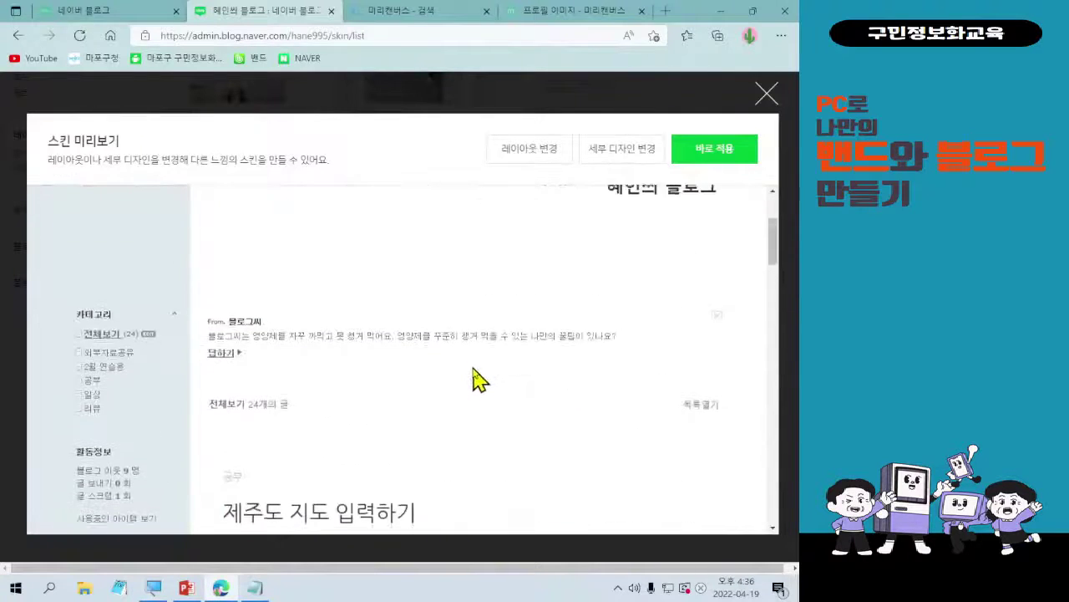
pyautogui.scroll(1, 483, 374)
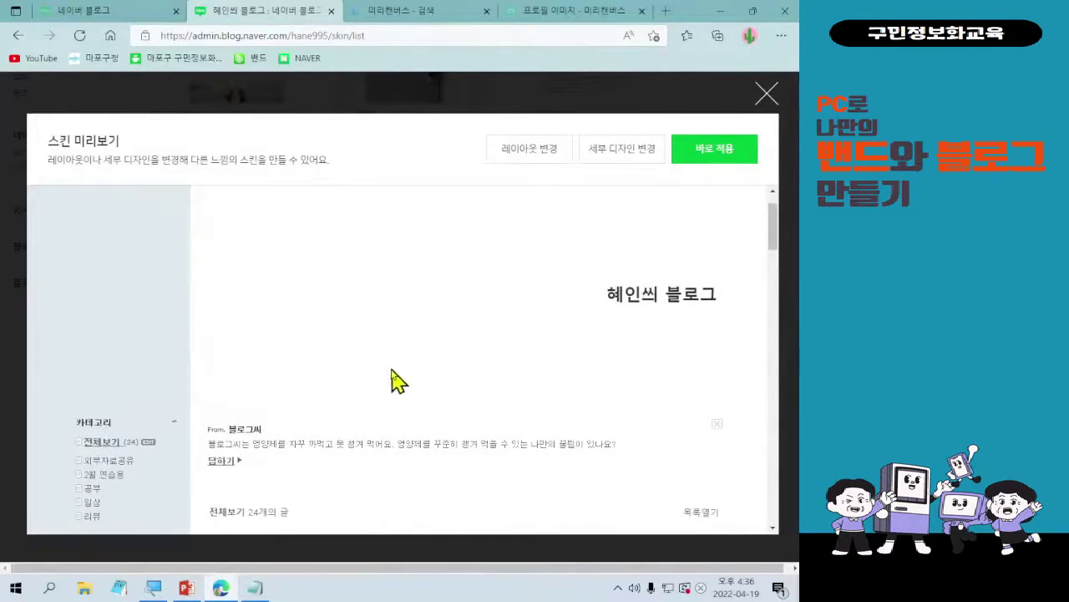
pyautogui.scroll(-1, 389, 377)
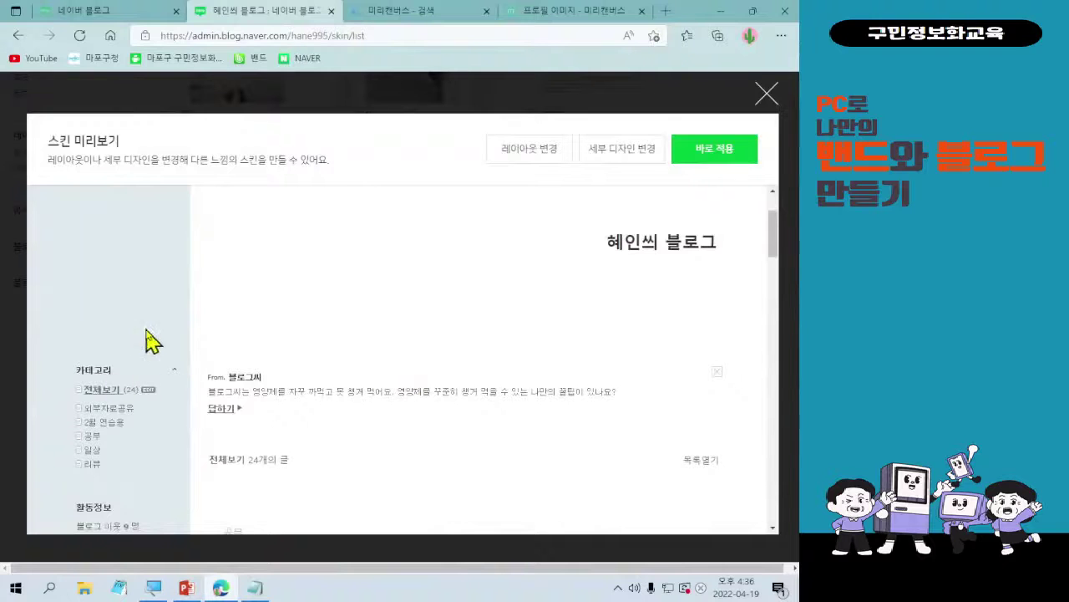
pyautogui.scroll(-3, 203, 353)
pyautogui.scroll(-2, 197, 355)
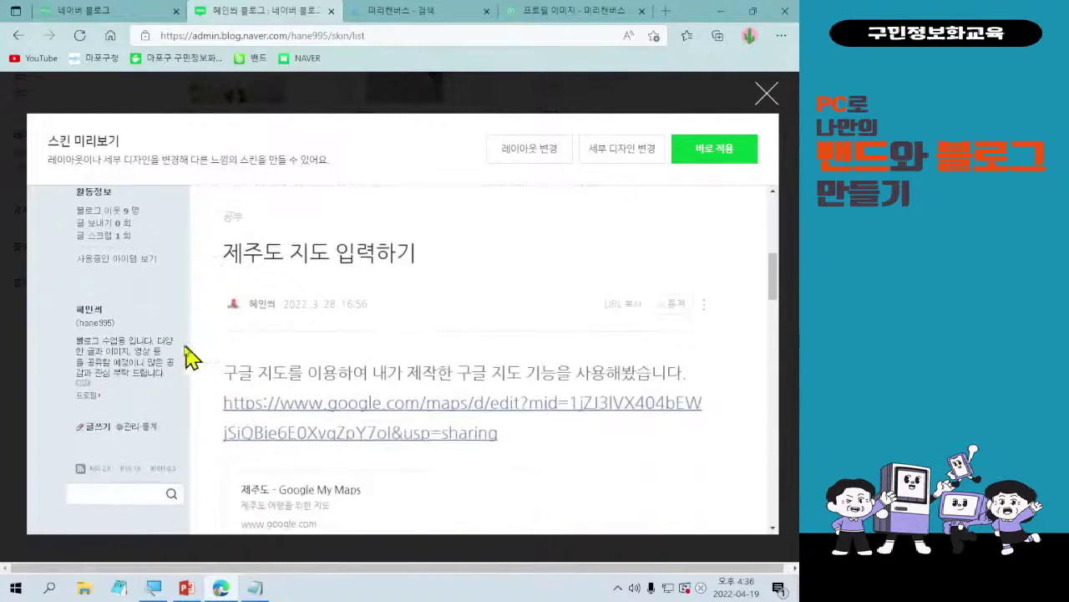
pyautogui.scroll(1, 167, 351)
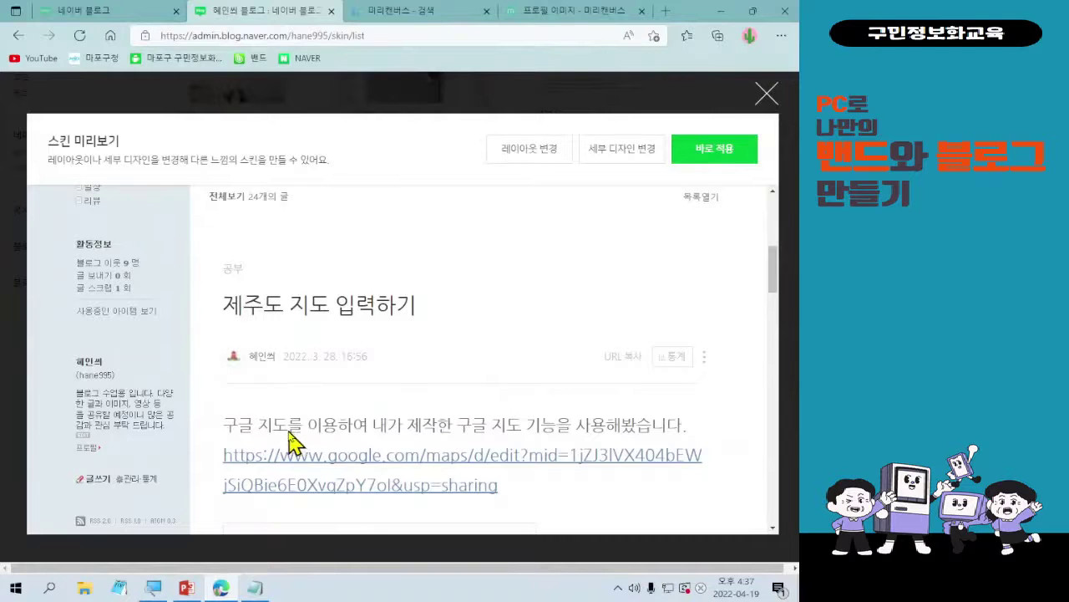
pyautogui.click(767, 94)
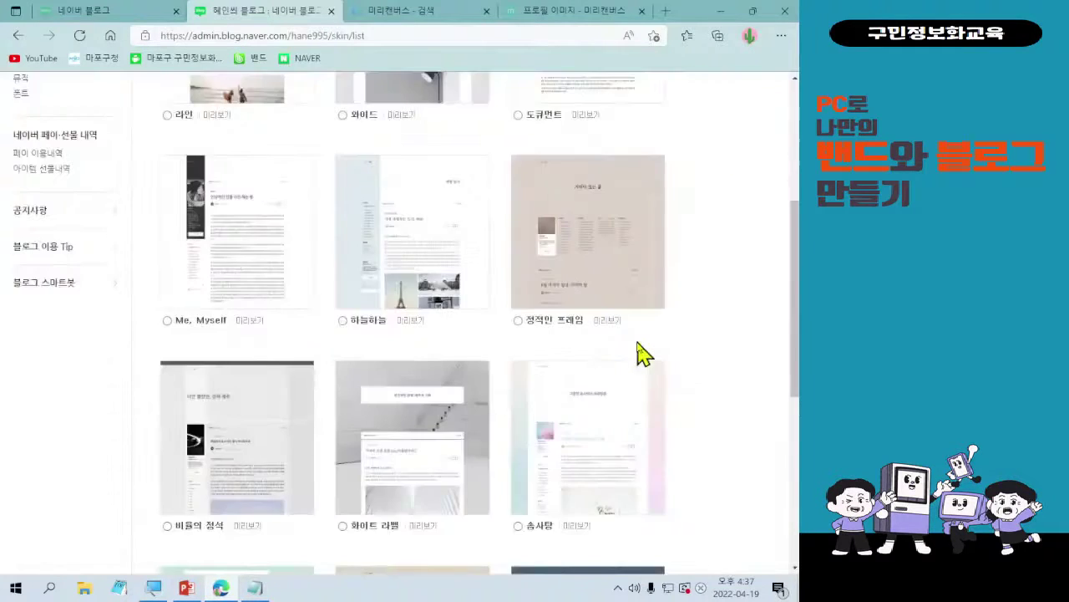
# - Preview the 정적인 프레임 skin, scroll through it, and close the preview
pyautogui.scroll(-1, 644, 351)
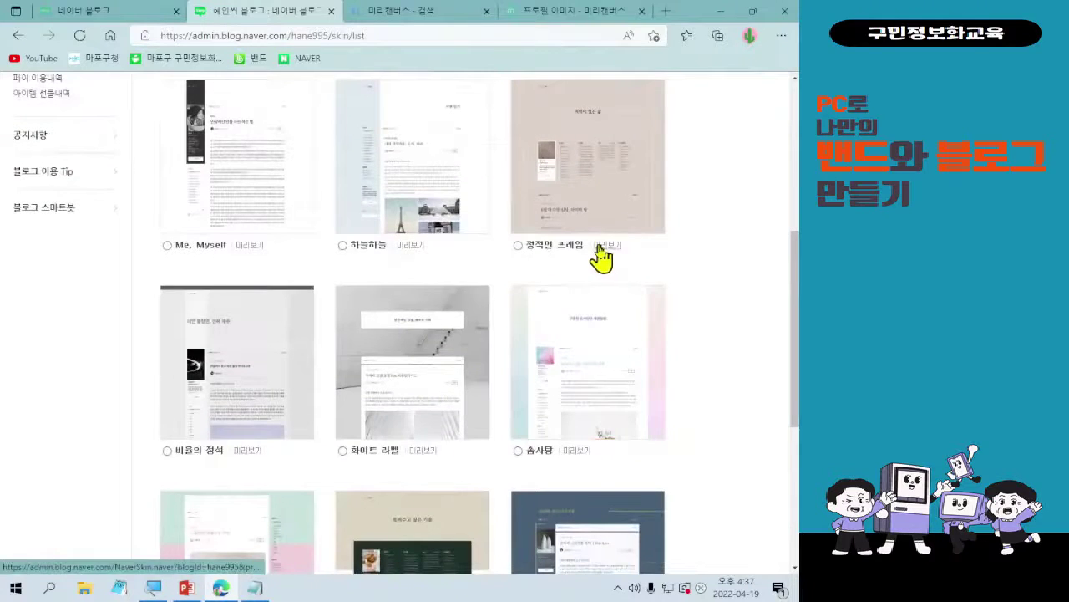
pyautogui.click(603, 246)
pyautogui.scroll(-3, 656, 476)
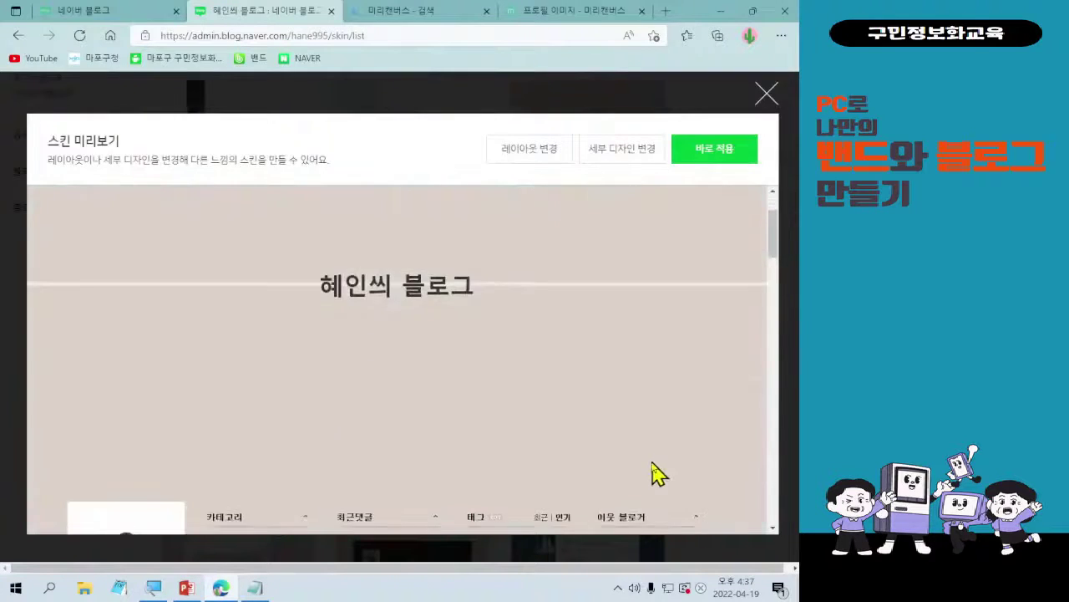
pyautogui.scroll(-2, 590, 370)
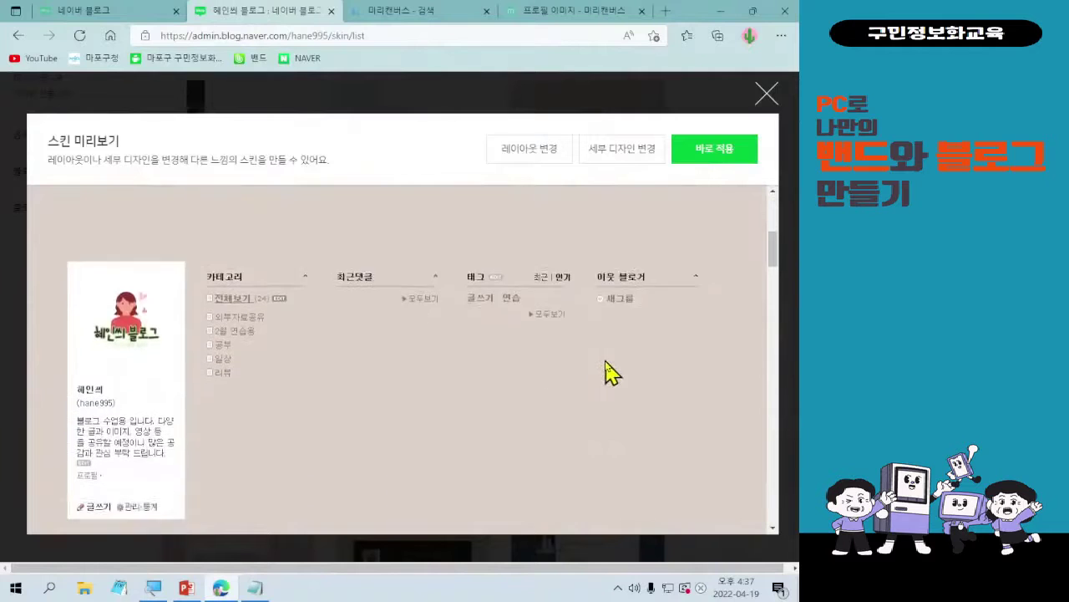
pyautogui.scroll(2, 622, 376)
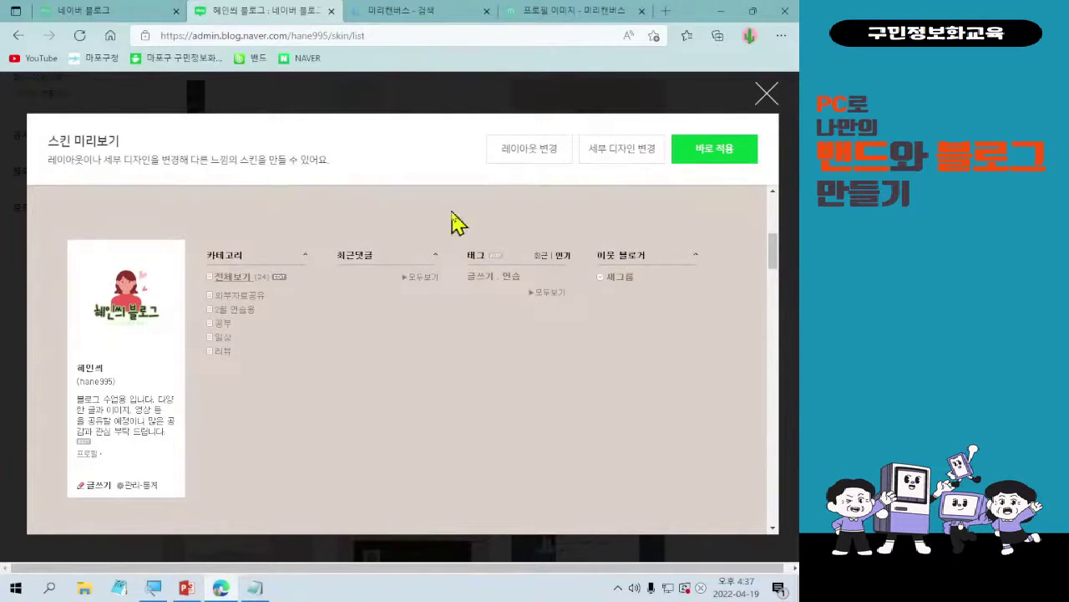
pyautogui.scroll(-2, 562, 357)
pyautogui.scroll(-5, 563, 358)
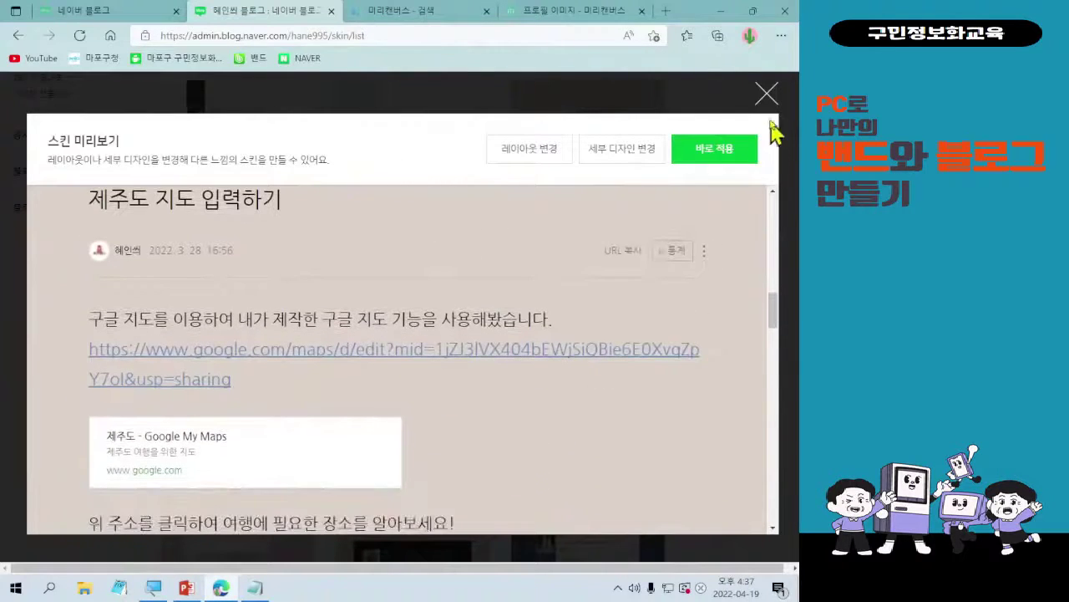
pyautogui.click(767, 94)
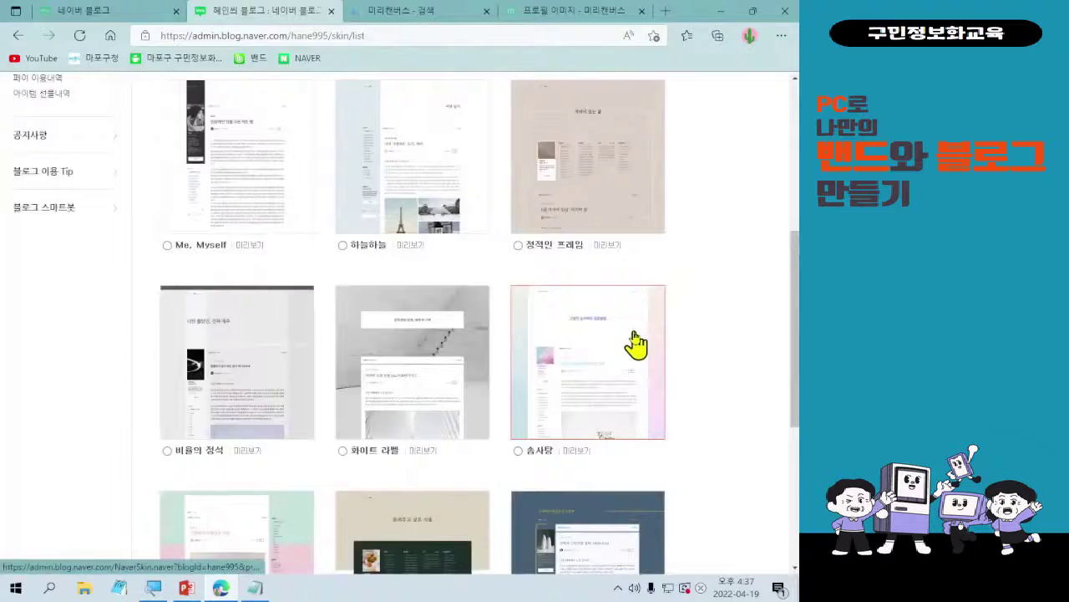
# - Show skin list page 2, with skins like 스트라이프, 반올림 and 입체박스
pyautogui.hotkey('ctrl', 'l')
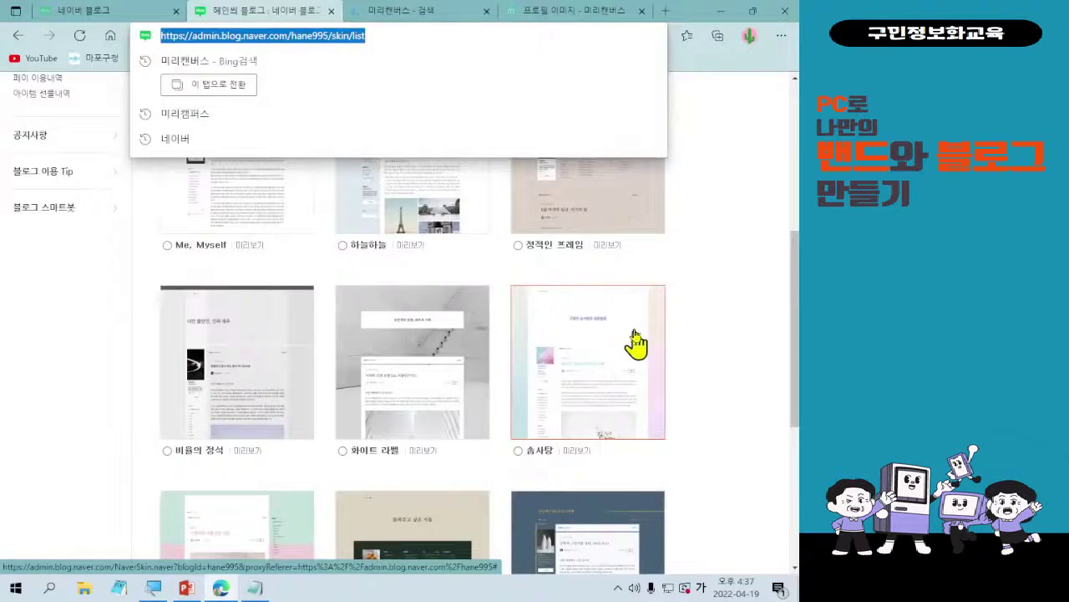
pyautogui.click(735, 229)
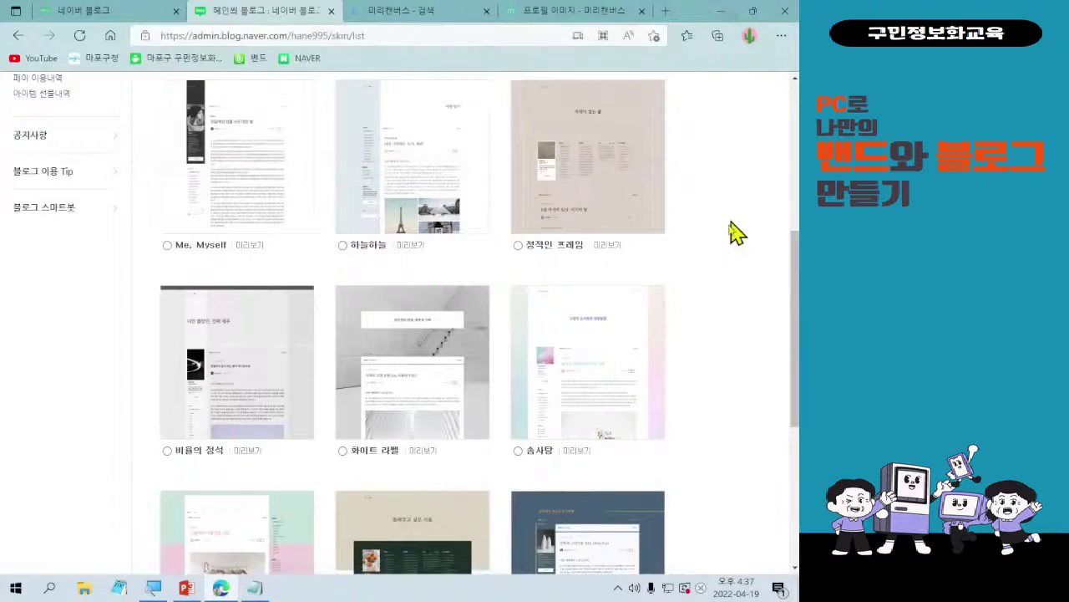
pyautogui.scroll(3, 764, 363)
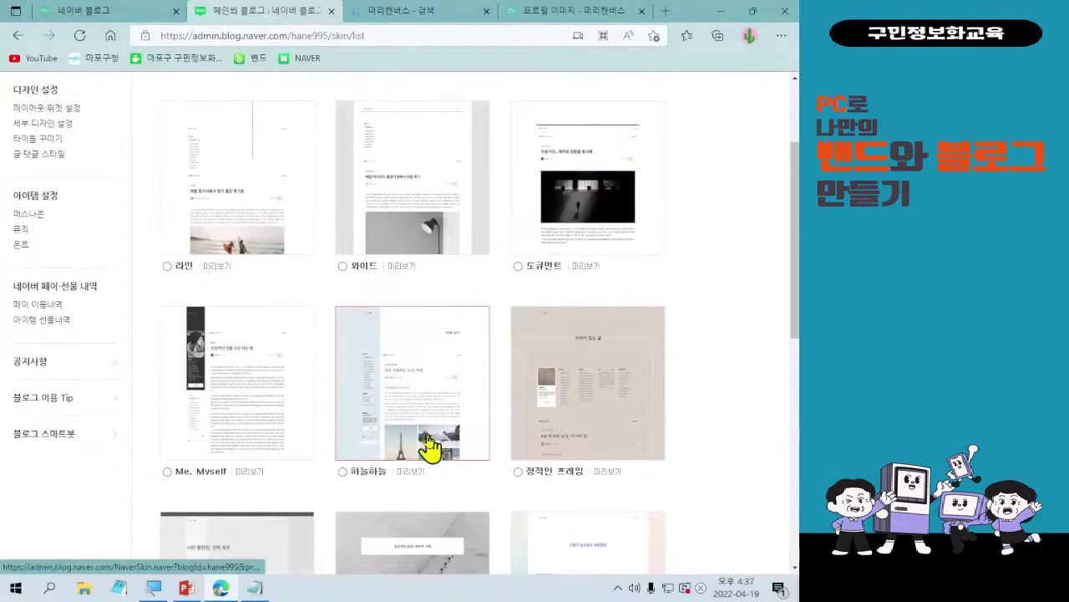
pyautogui.scroll(-3, 547, 466)
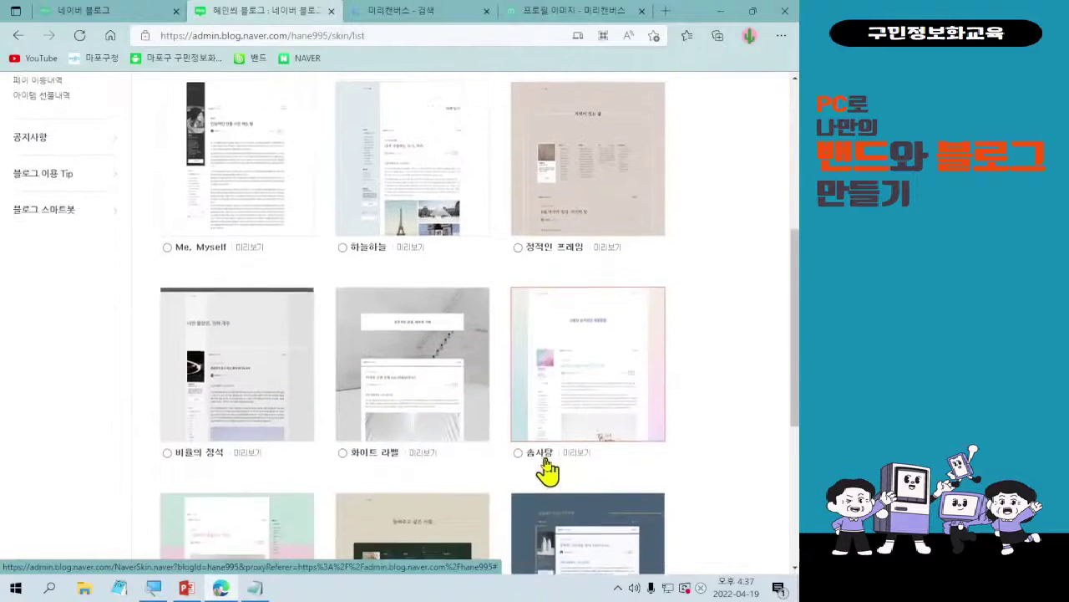
pyautogui.scroll(-2, 545, 470)
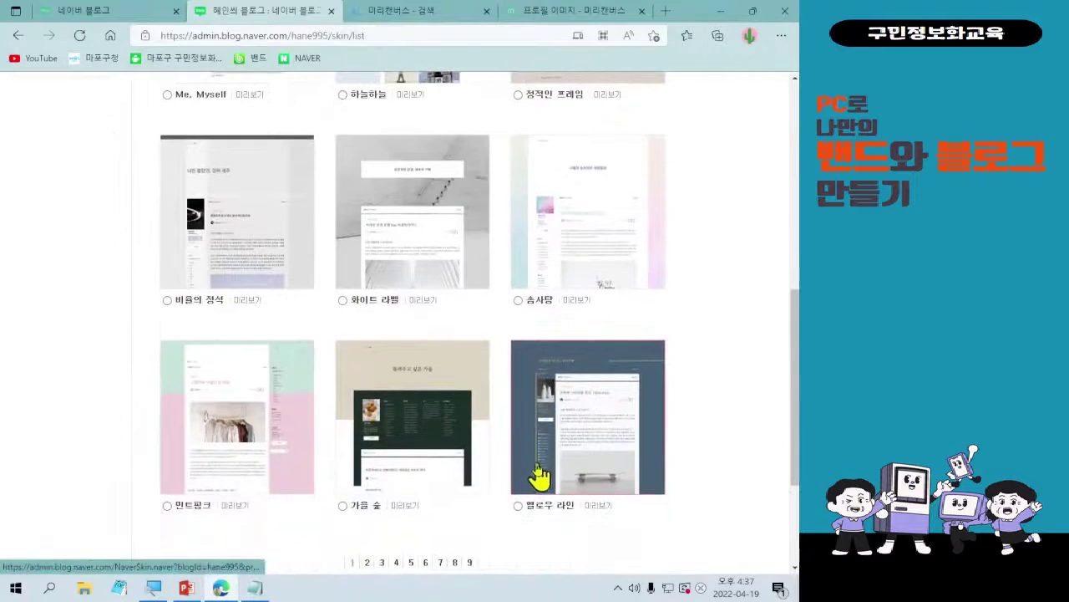
pyautogui.click(367, 562)
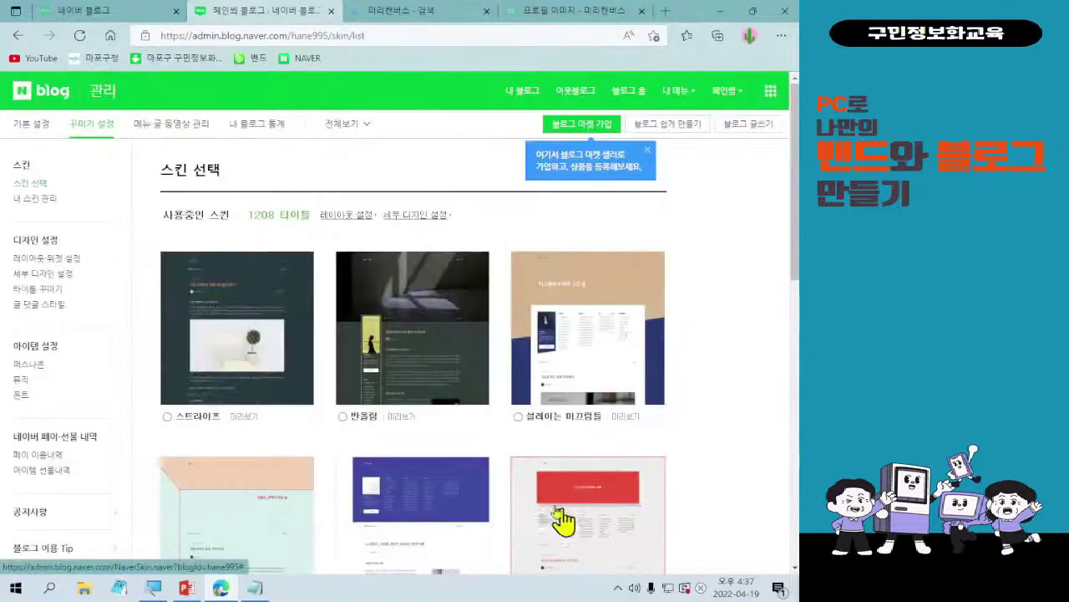
pyautogui.scroll(-1, 538, 506)
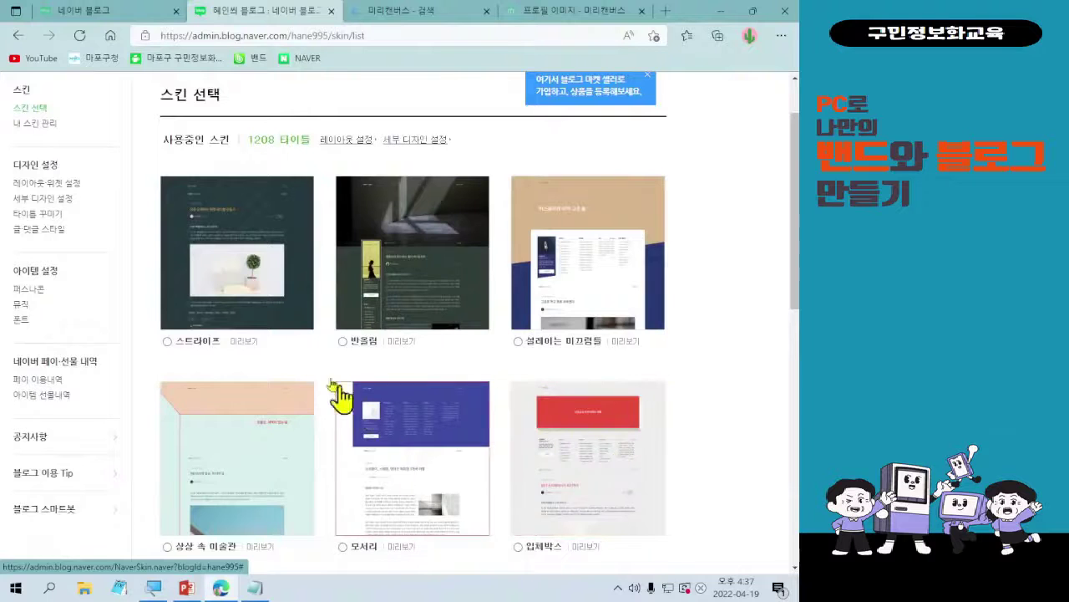
pyautogui.scroll(-1, 241, 470)
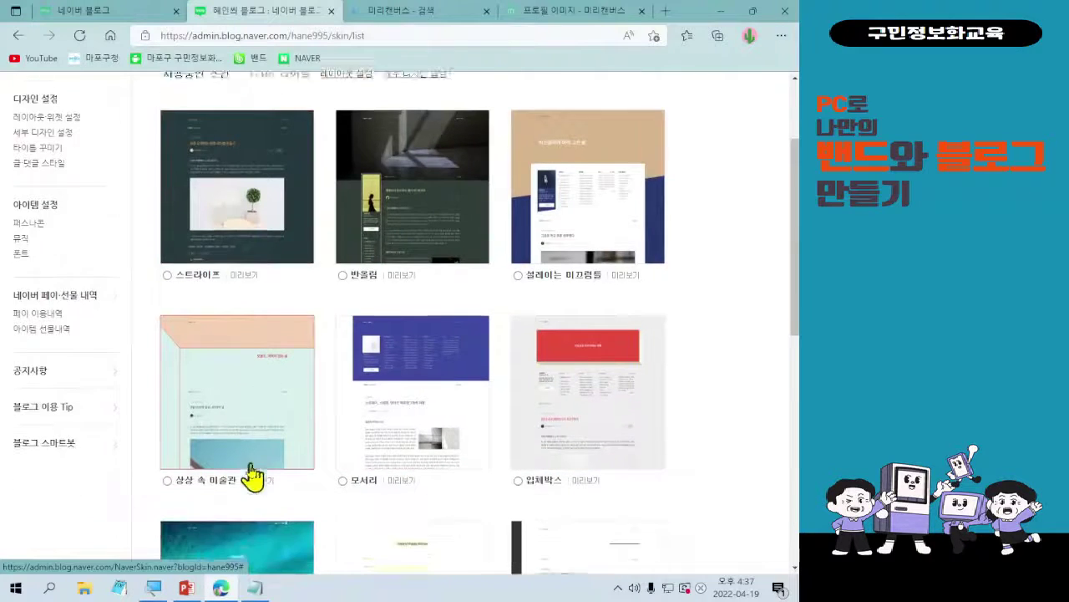
pyautogui.click(255, 481)
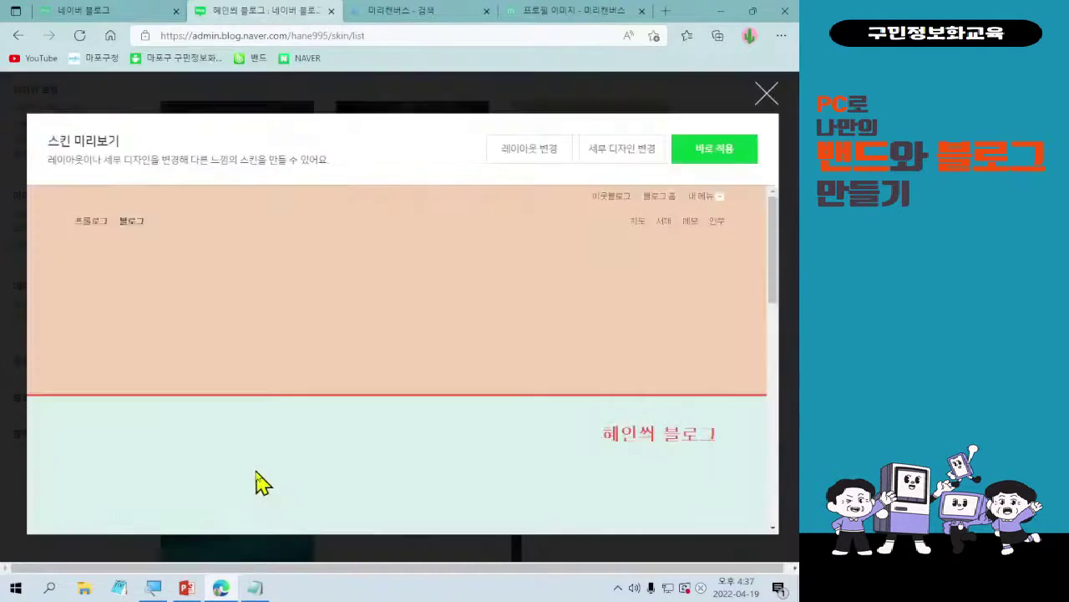
pyautogui.scroll(-4, 479, 461)
pyautogui.scroll(-3, 487, 462)
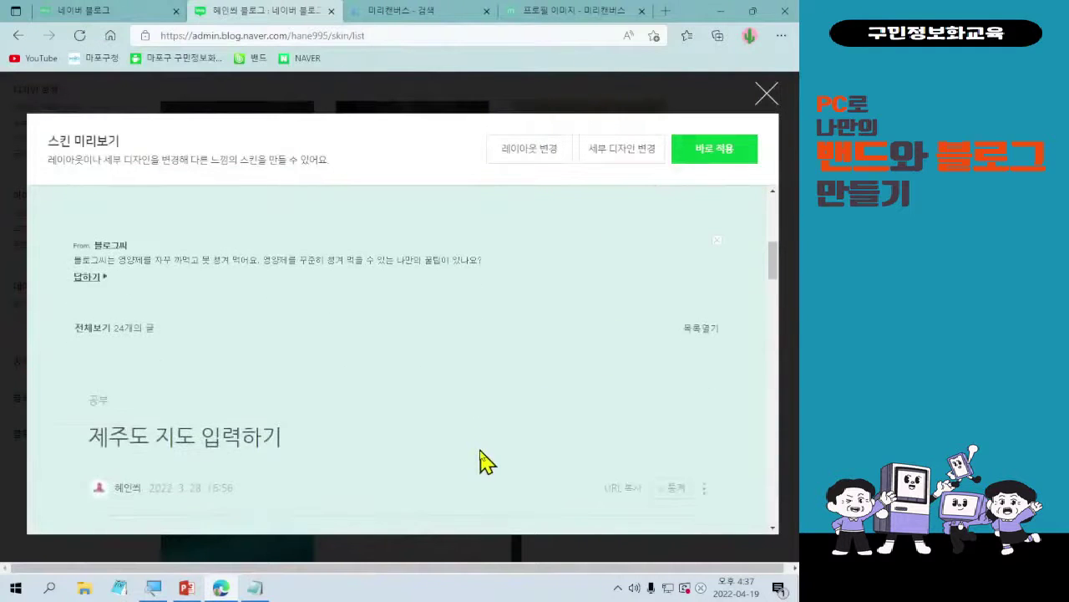
pyautogui.scroll(-1, 487, 462)
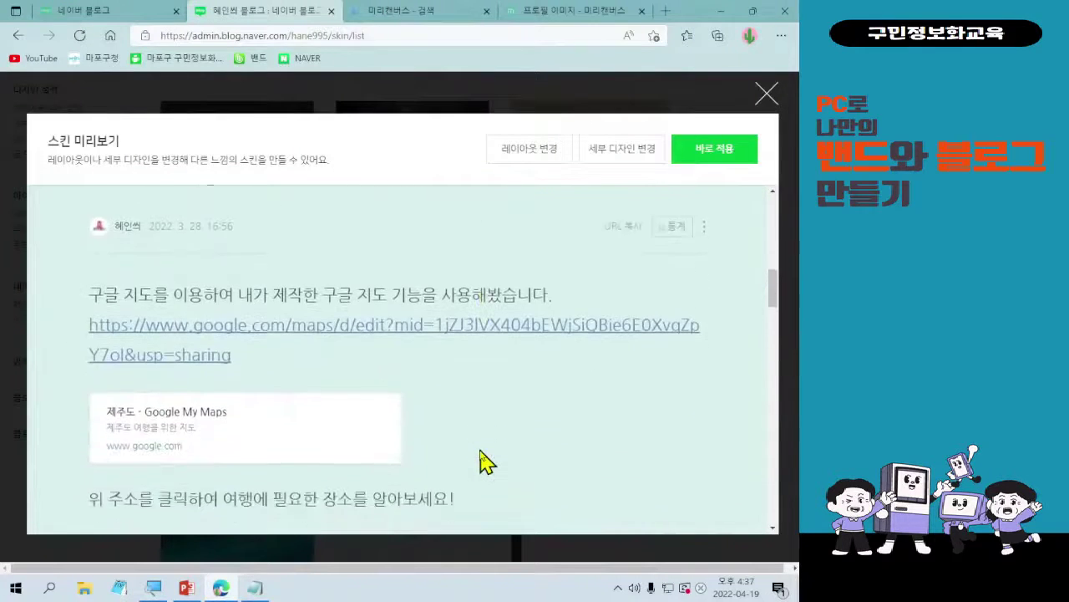
pyautogui.scroll(3, 487, 462)
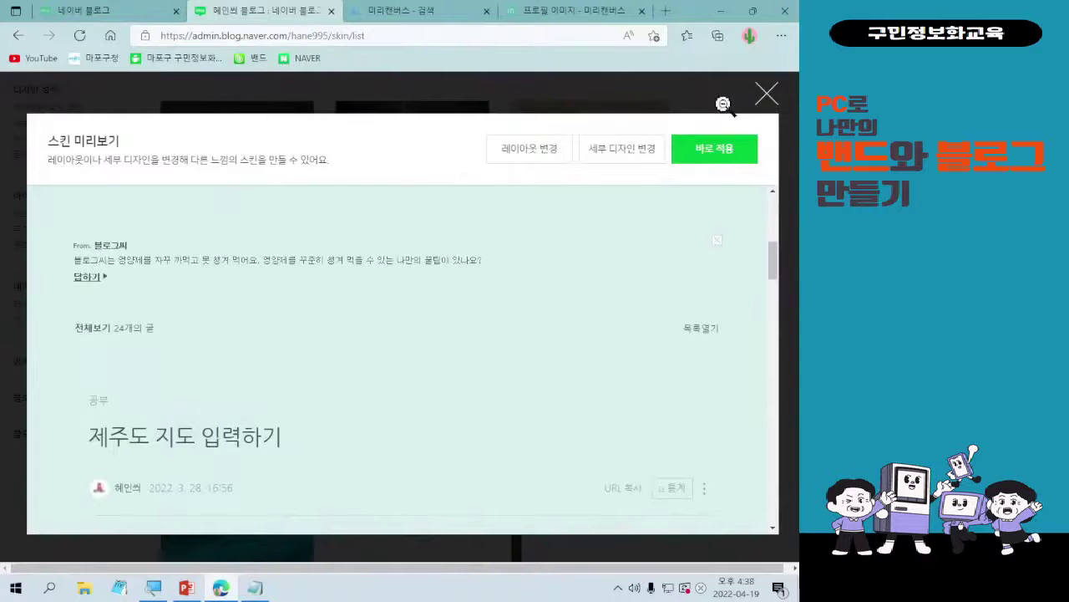
pyautogui.click(767, 95)
pyautogui.scroll(-1, 769, 365)
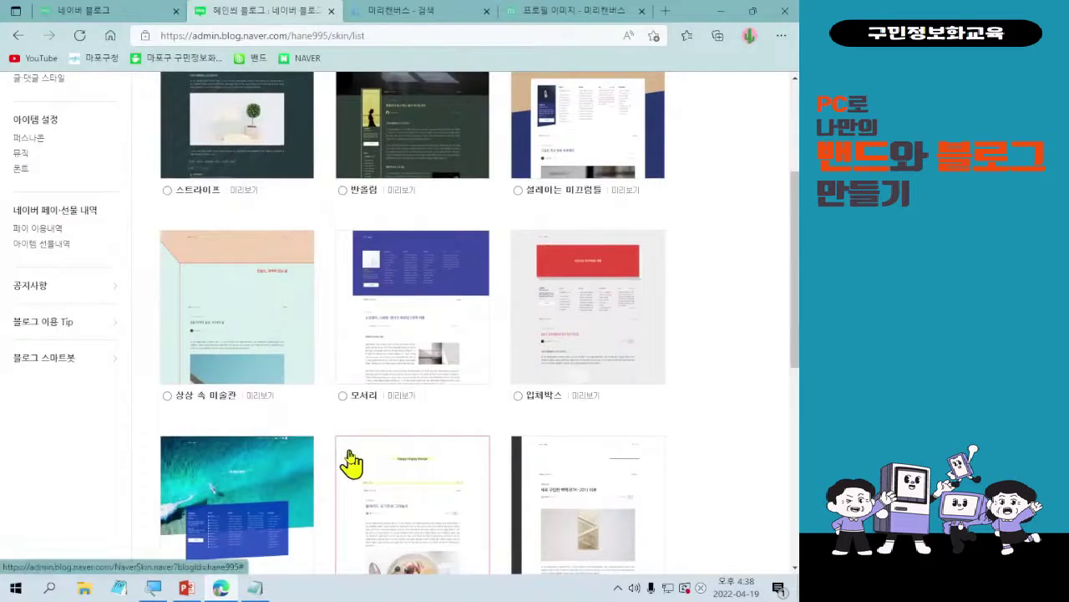
pyautogui.scroll(-1, 351, 462)
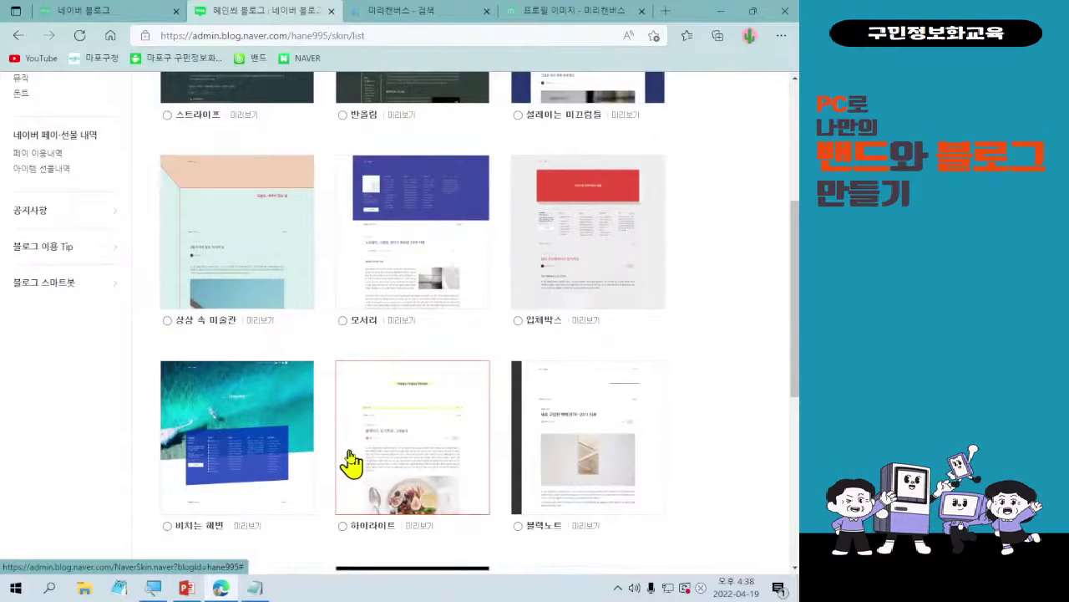
pyautogui.scroll(2, 351, 462)
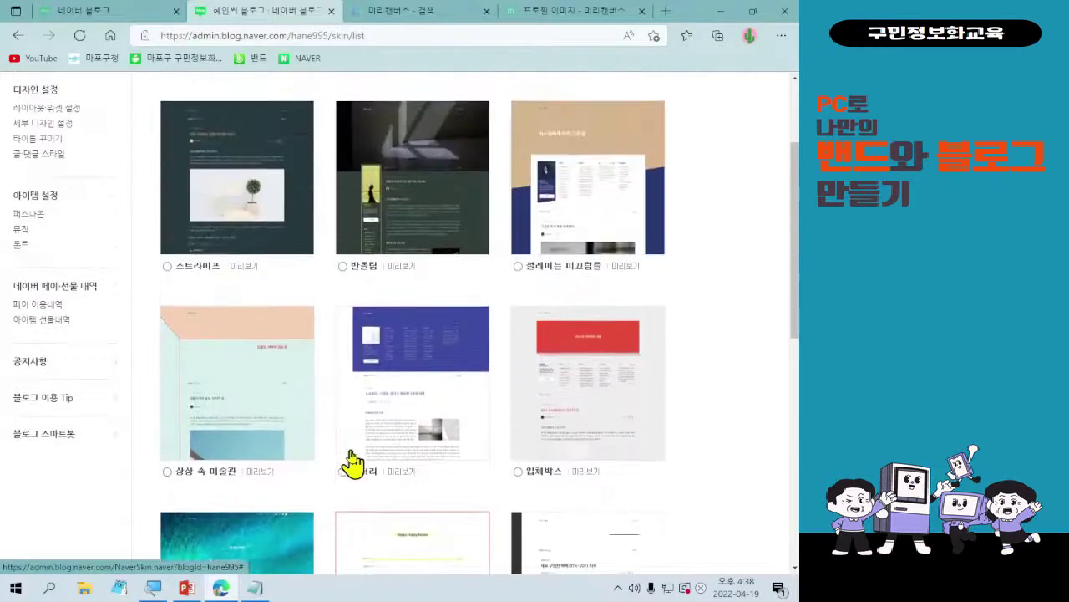
pyautogui.click(627, 266)
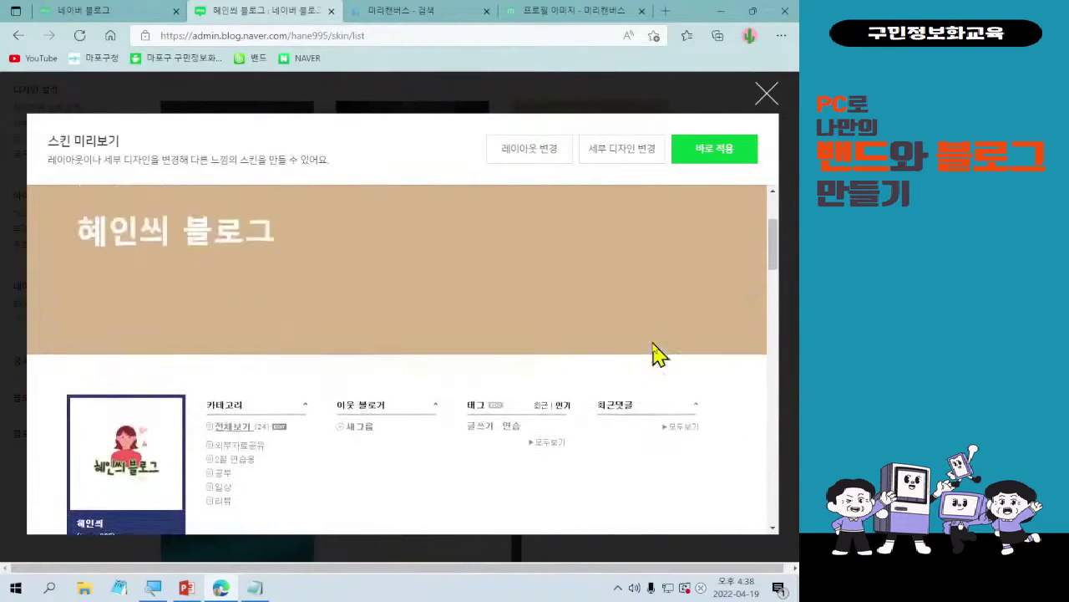
pyautogui.scroll(-10, 655, 355)
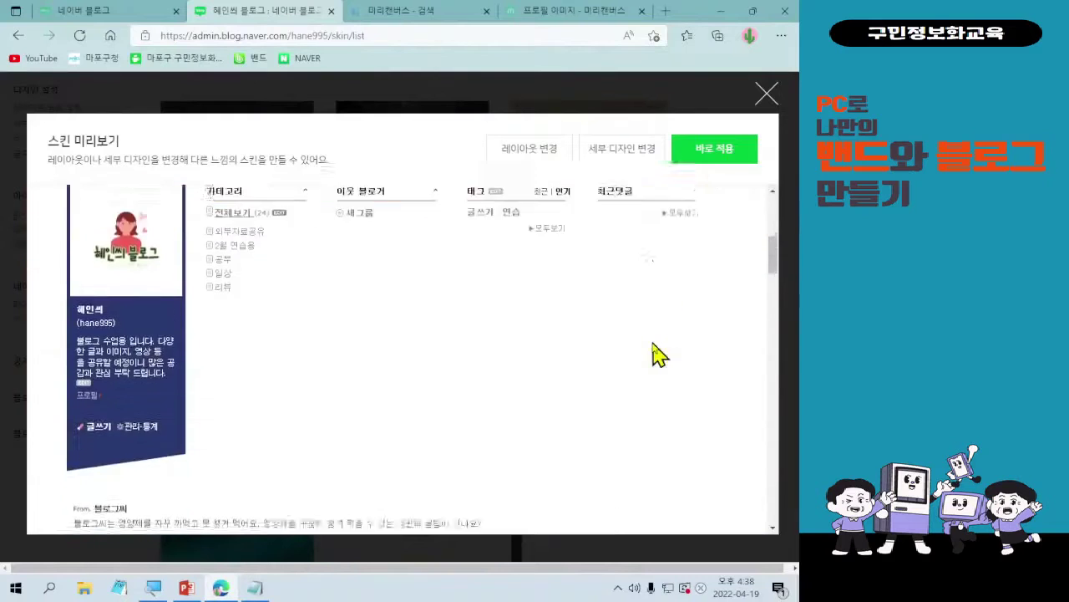
pyautogui.scroll(-10, 656, 354)
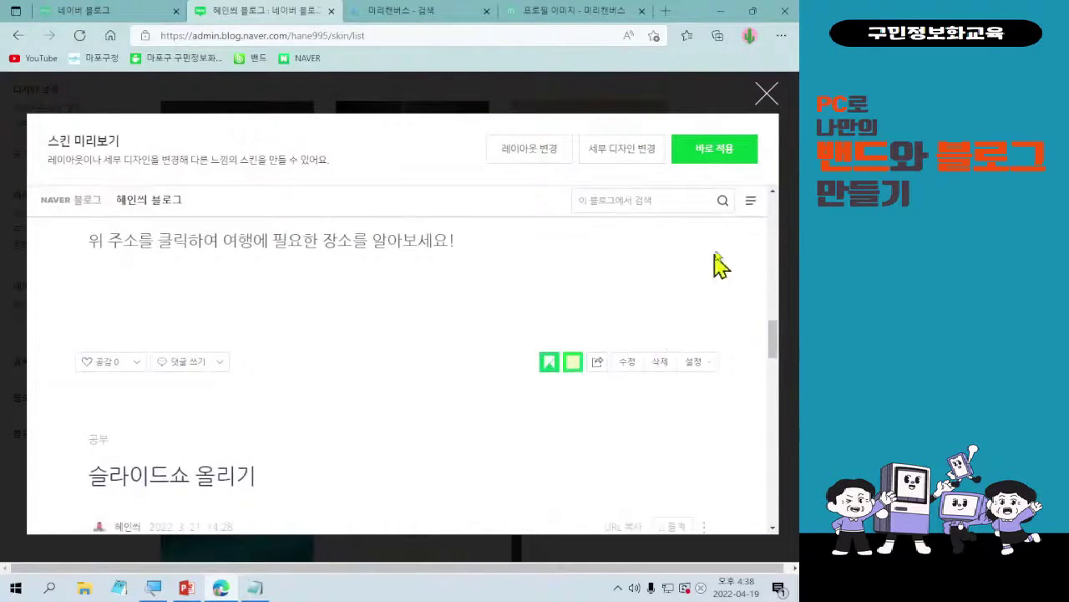
pyautogui.click(767, 95)
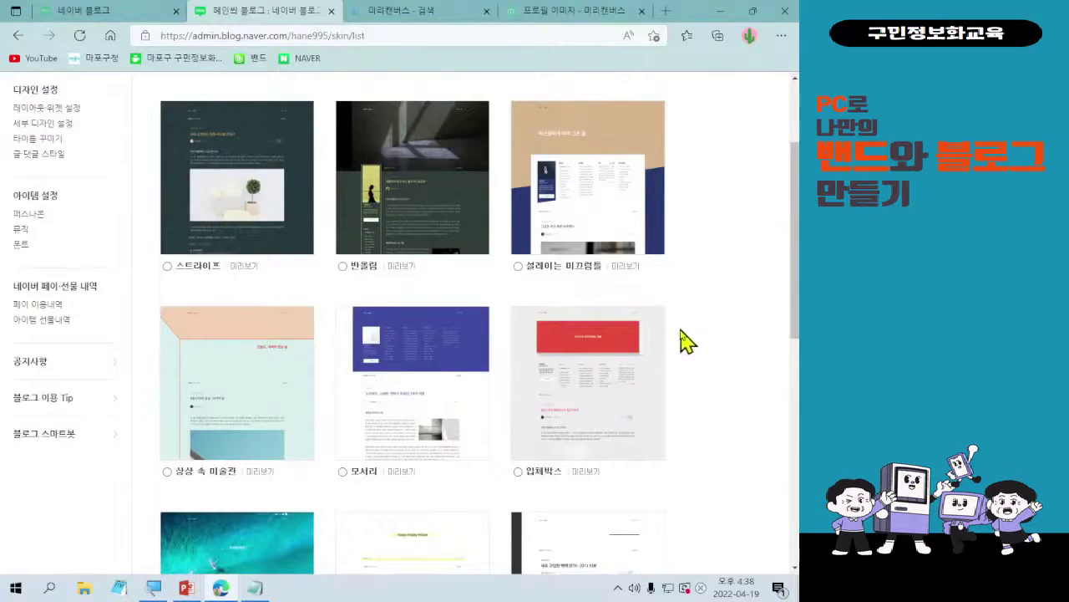
pyautogui.scroll(-4, 680, 341)
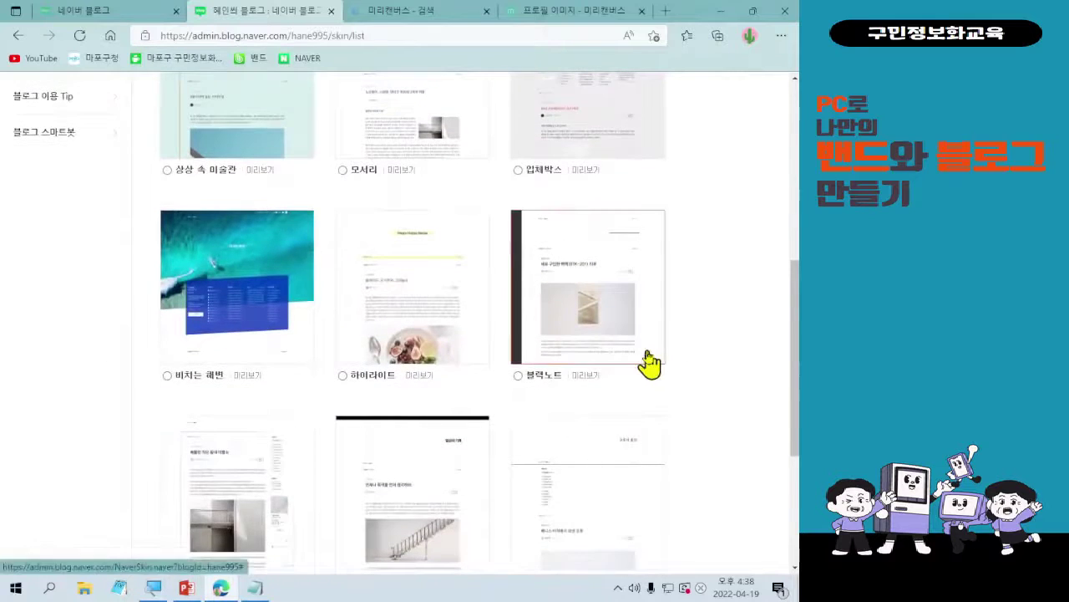
pyautogui.scroll(-3, 649, 362)
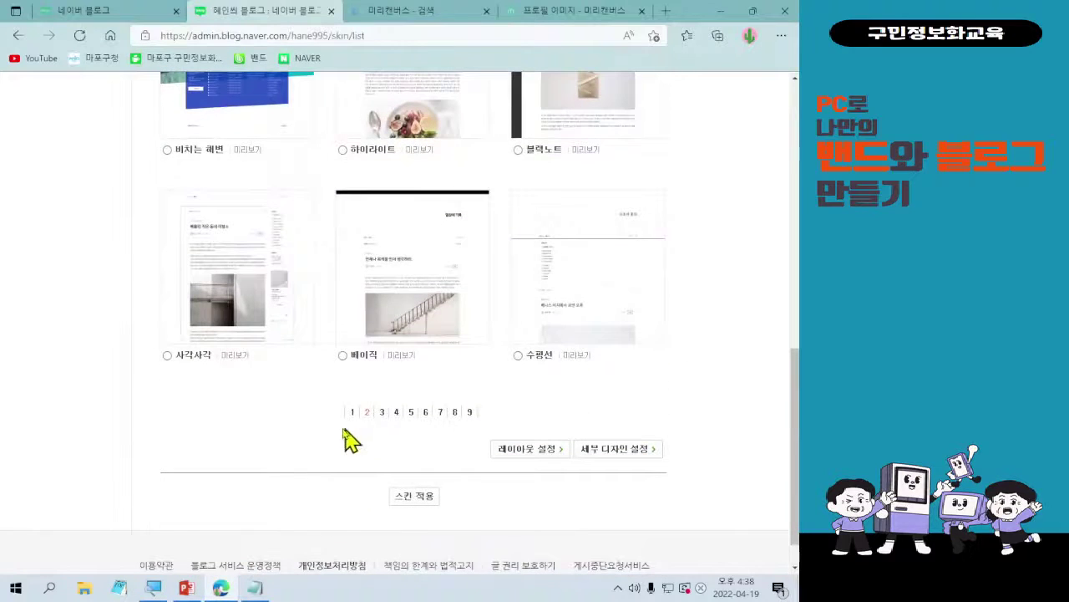
# - For the 사각사각 skin, switch to the left-sidebar layout and confirm the change
pyautogui.click(238, 356)
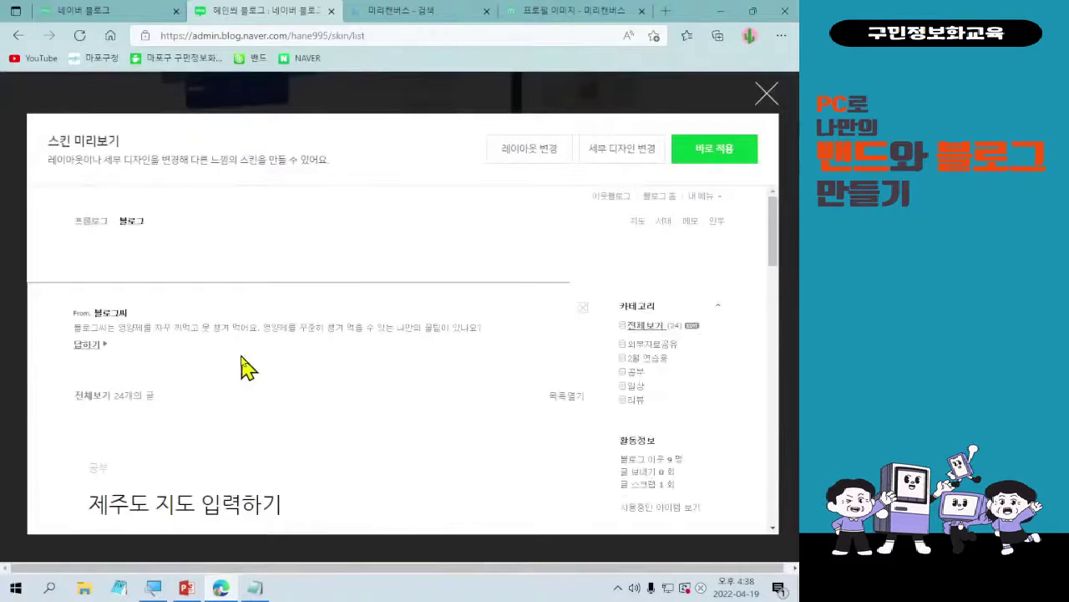
pyautogui.scroll(-3, 250, 369)
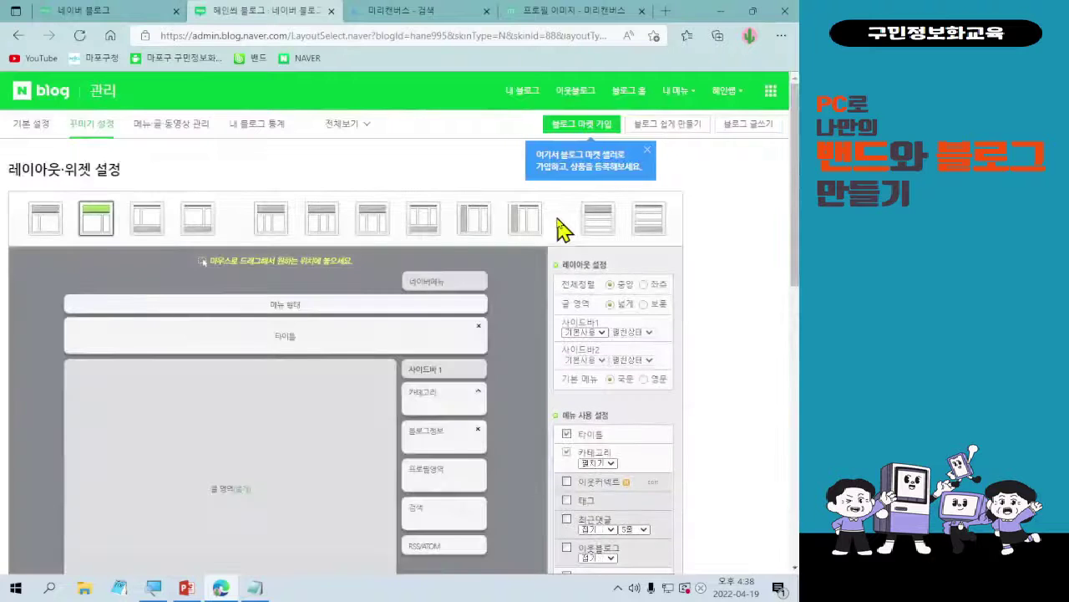
pyautogui.click(46, 219)
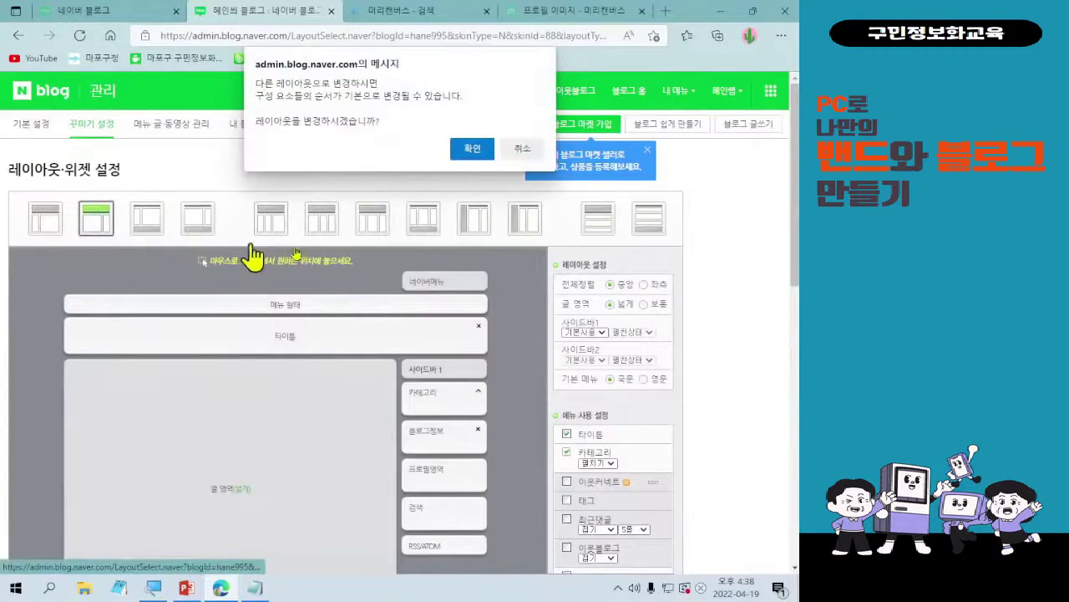
pyautogui.click(476, 152)
pyautogui.scroll(-1, 255, 276)
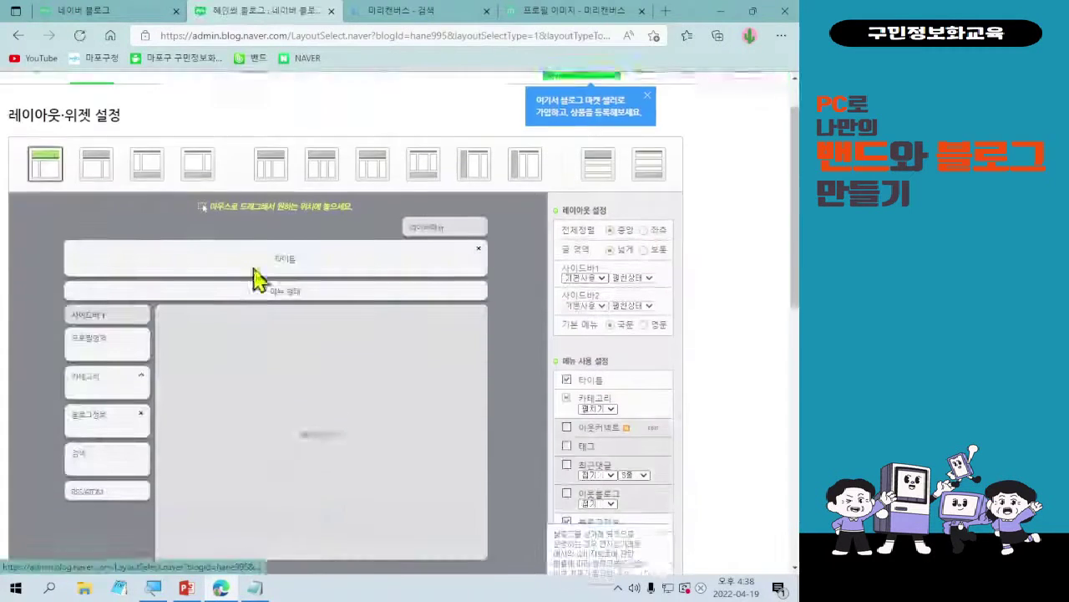
pyautogui.scroll(-8, 306, 306)
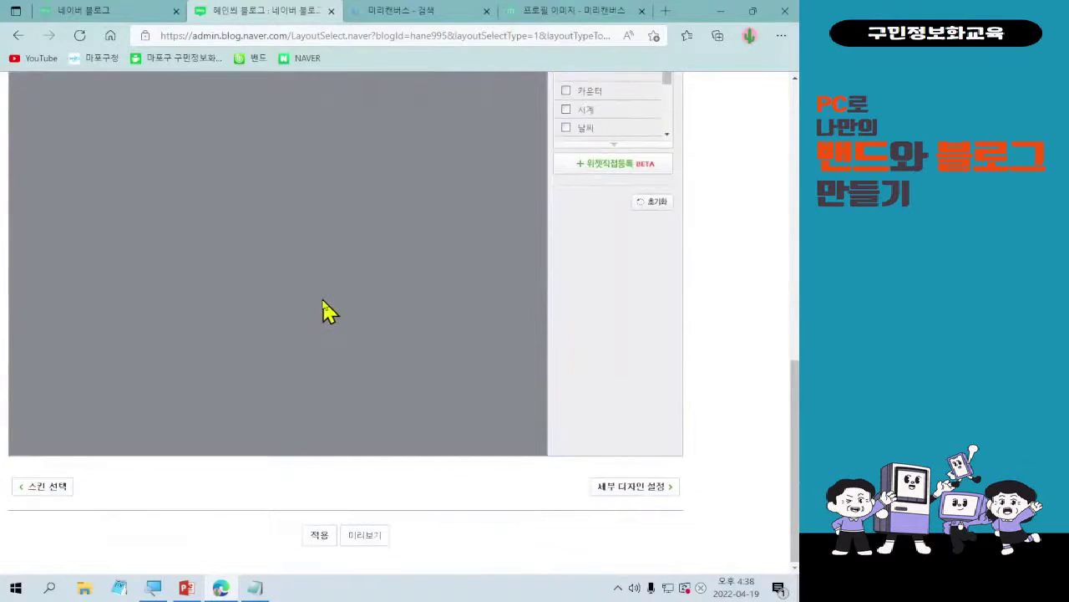
# - Preview the blog with the new layout, then go back to the skin selection list
pyautogui.click(364, 536)
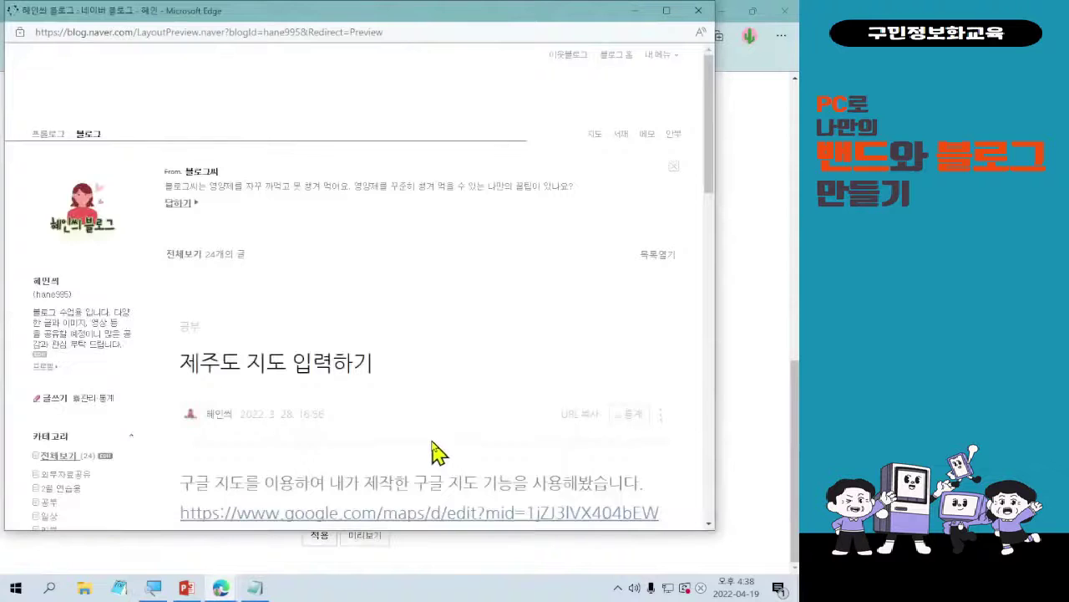
pyautogui.scroll(-3, 431, 449)
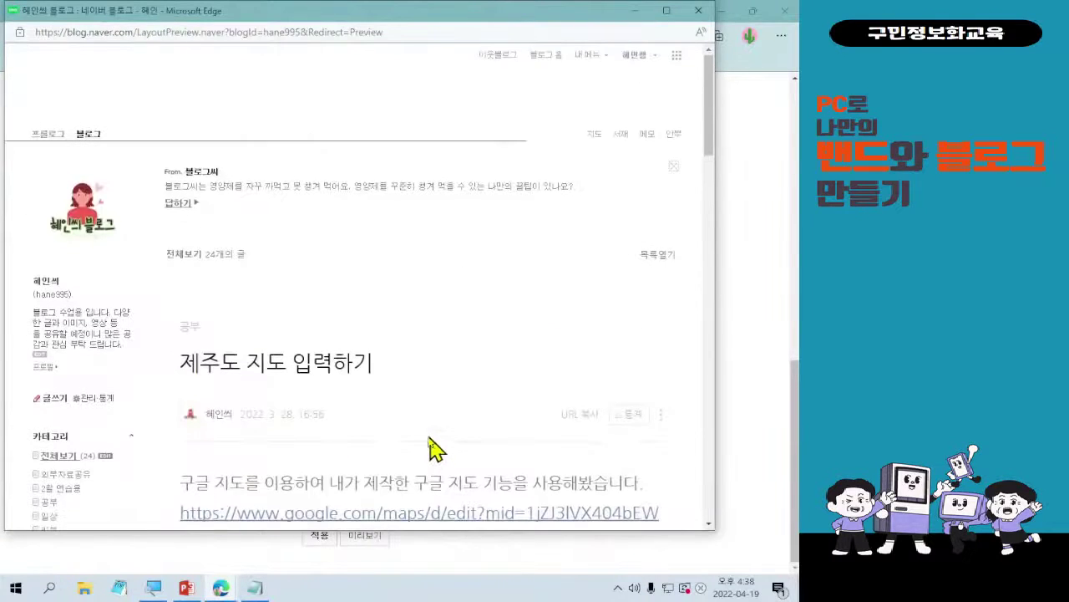
pyautogui.scroll(-10, 428, 436)
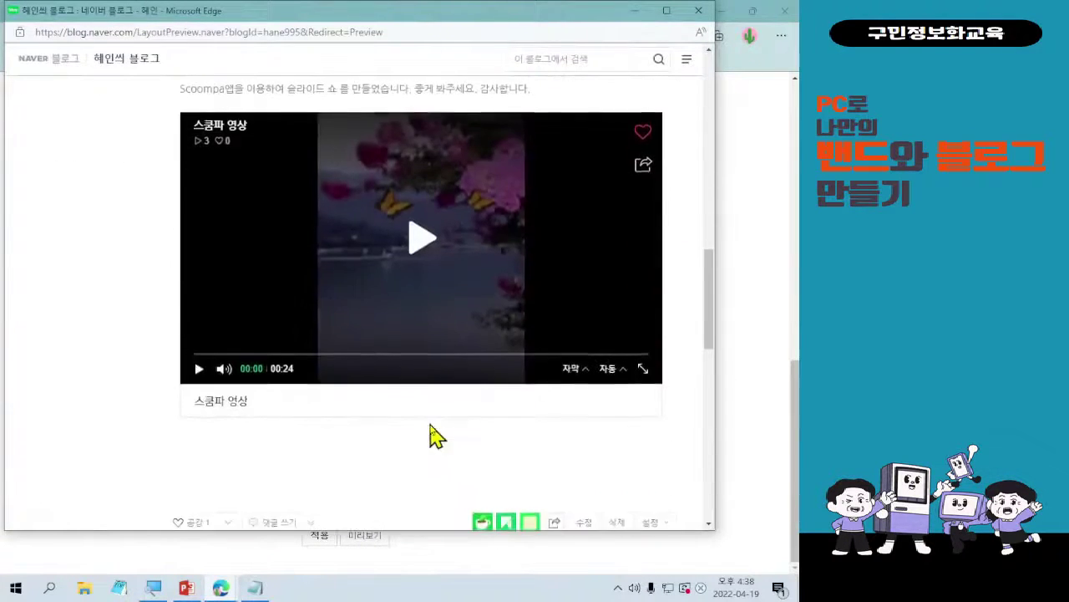
pyautogui.scroll(10, 432, 436)
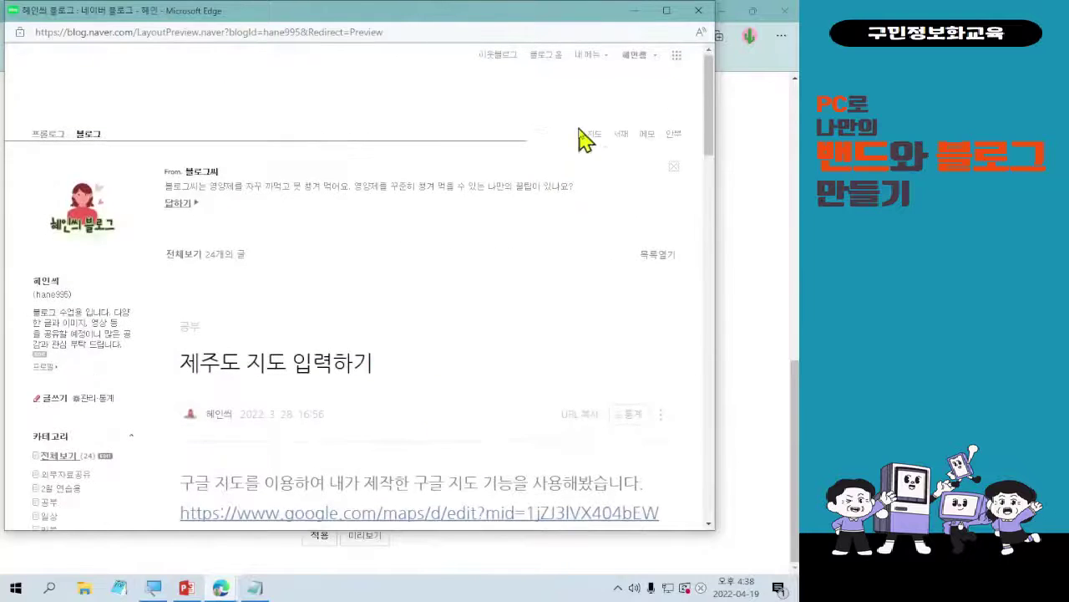
pyautogui.click(698, 11)
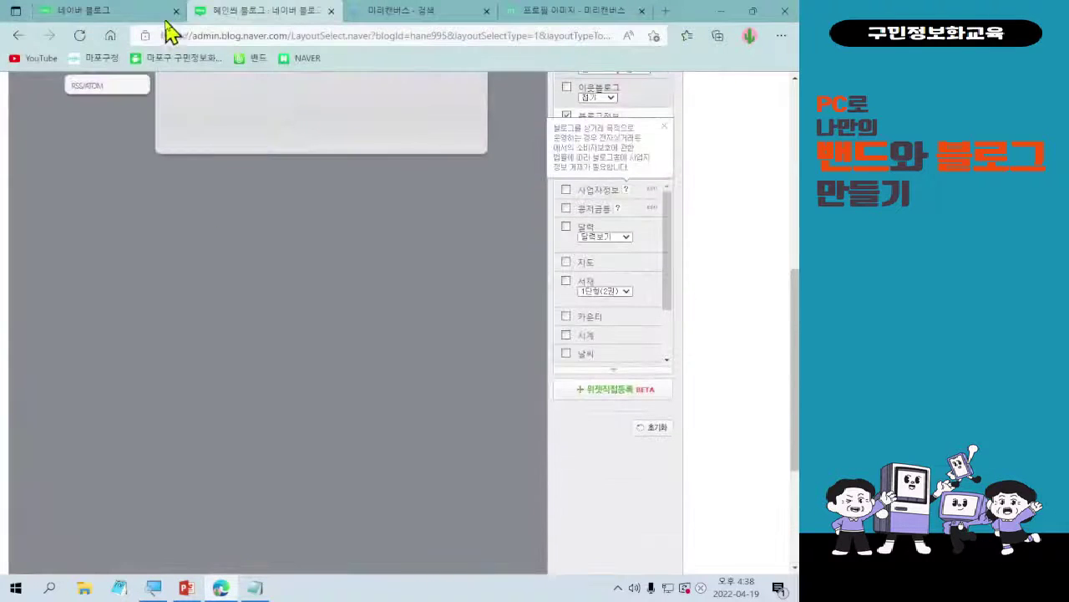
pyautogui.click(18, 35)
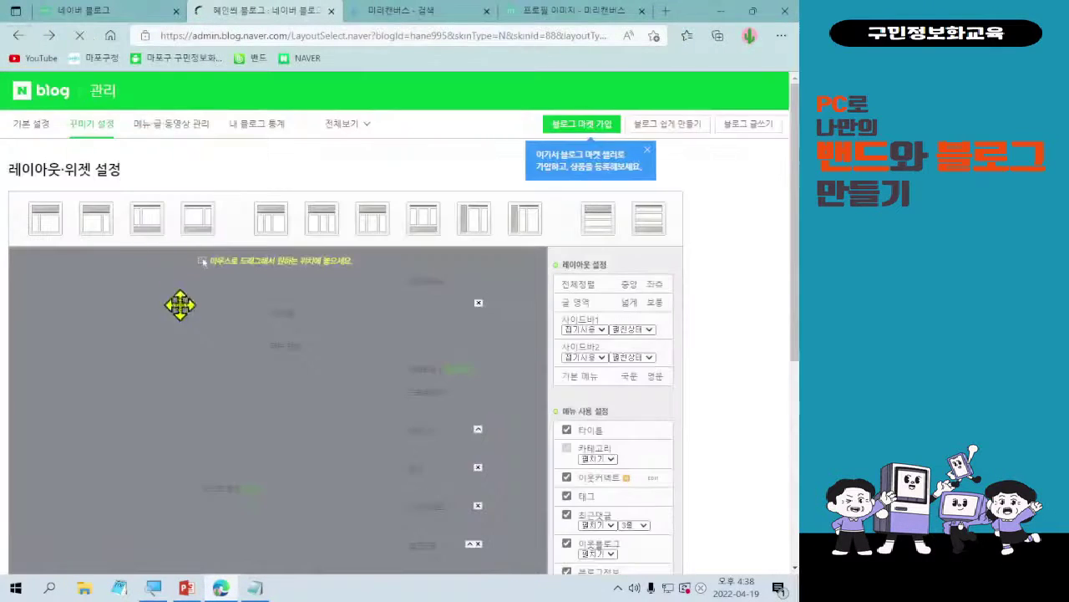
pyautogui.click(29, 42)
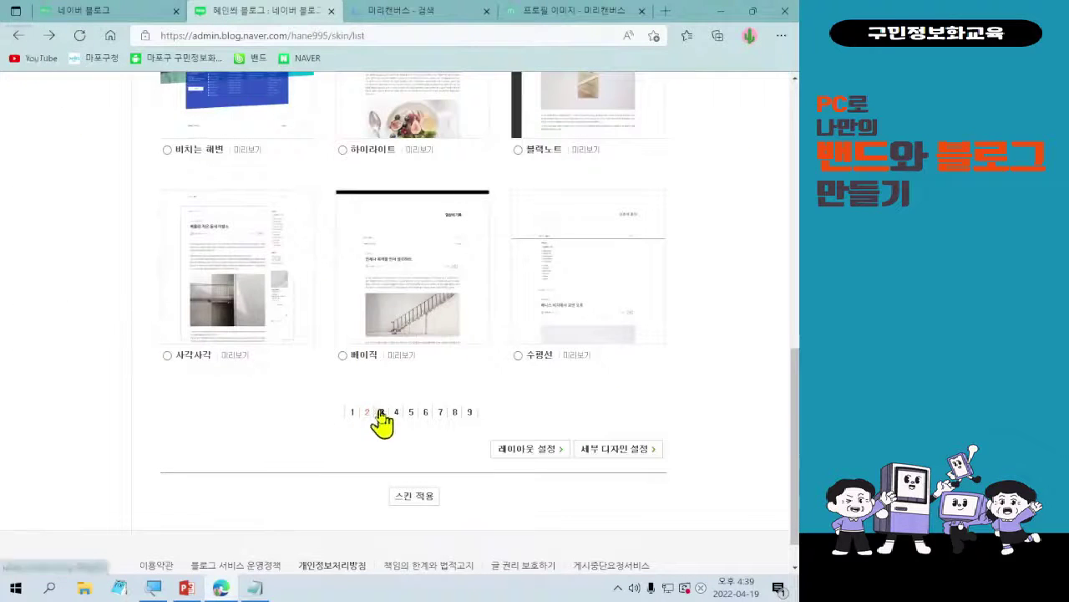
pyautogui.click(382, 413)
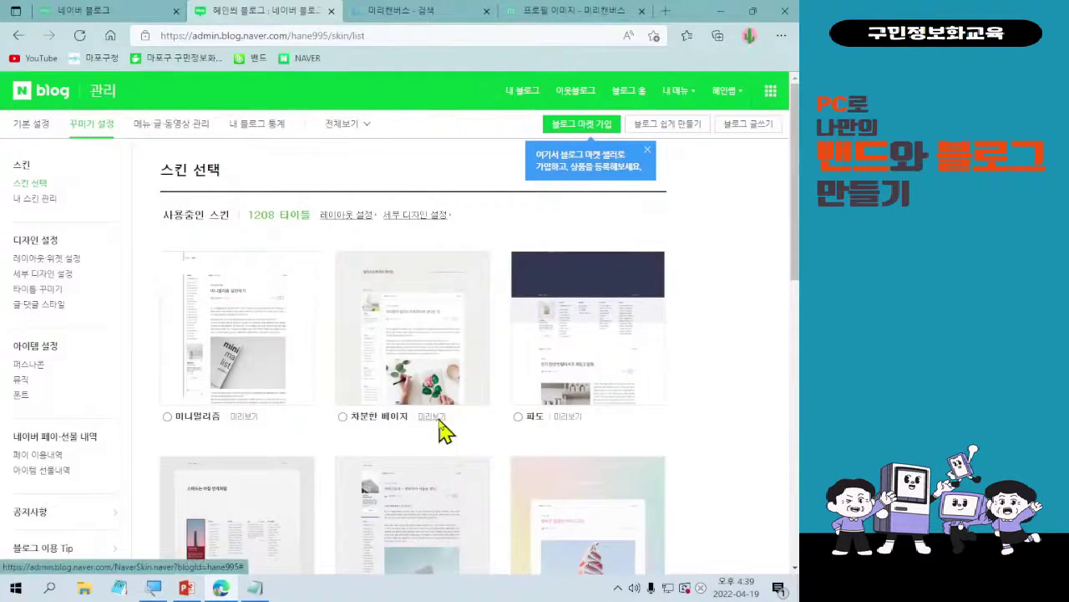
pyautogui.click(436, 427)
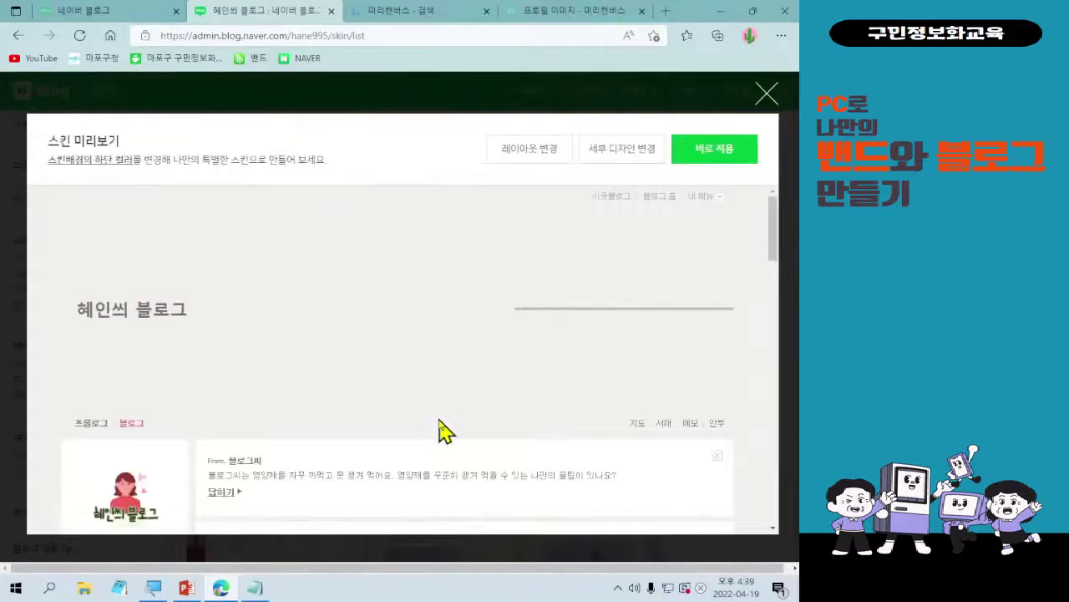
pyautogui.scroll(-3, 432, 401)
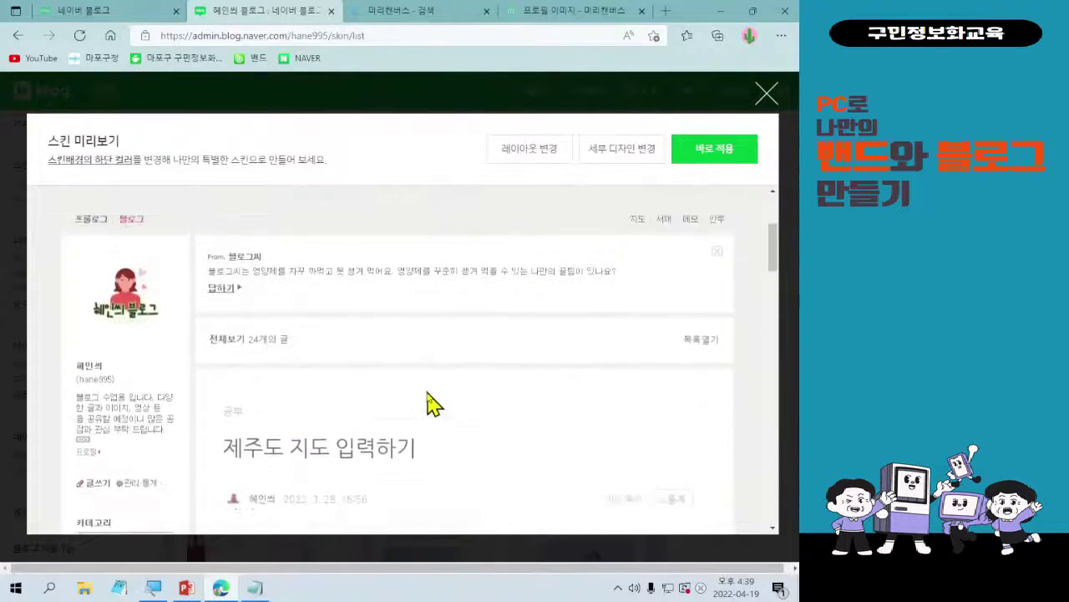
pyautogui.scroll(2, 428, 402)
pyautogui.scroll(-4, 376, 401)
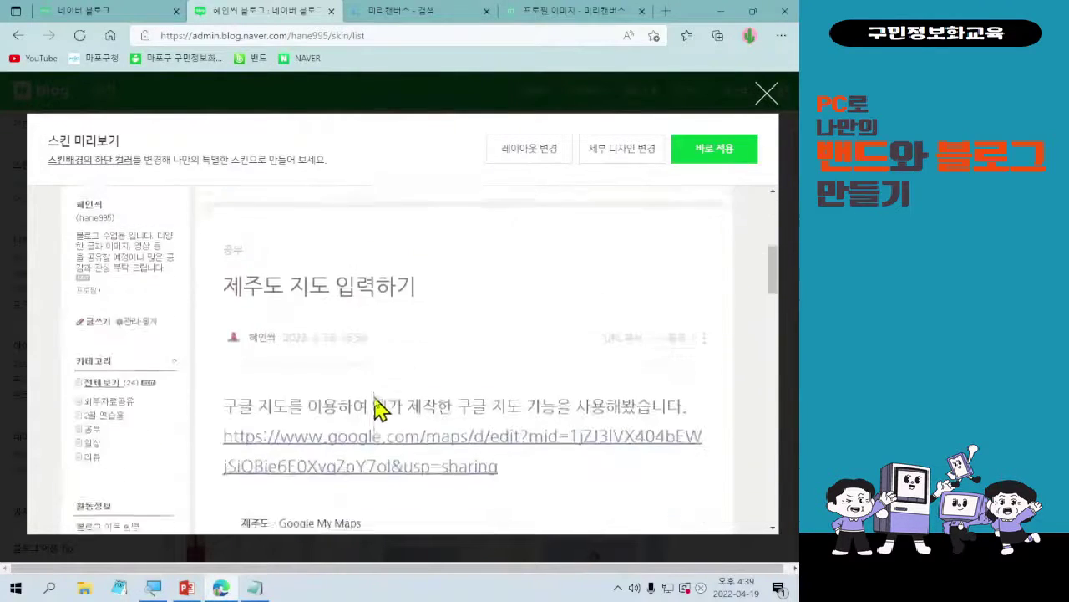
pyautogui.scroll(-2, 376, 410)
pyautogui.scroll(6, 377, 407)
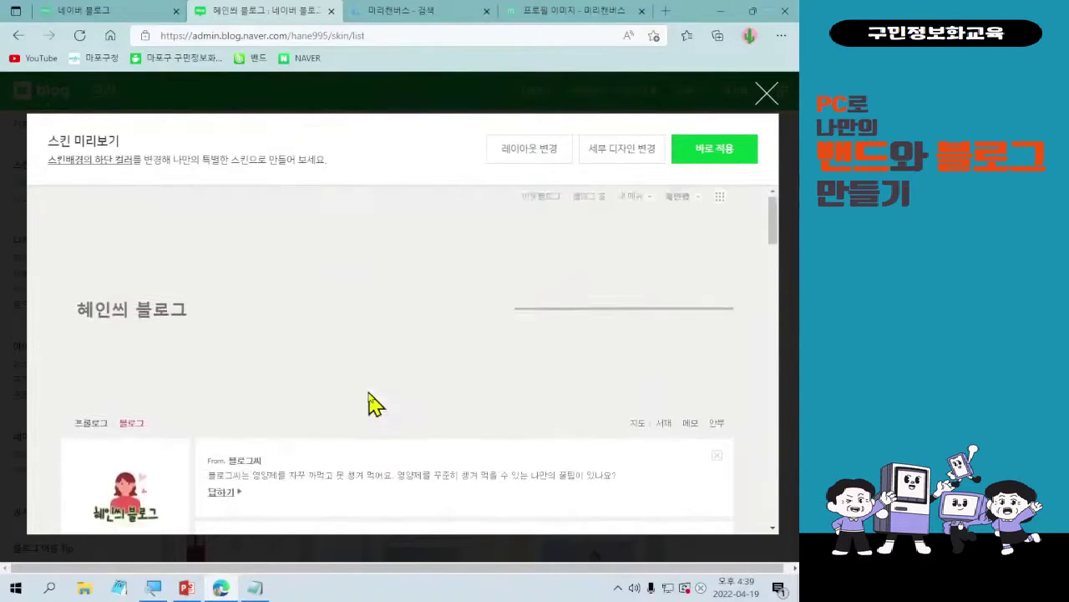
pyautogui.scroll(-3, 382, 423)
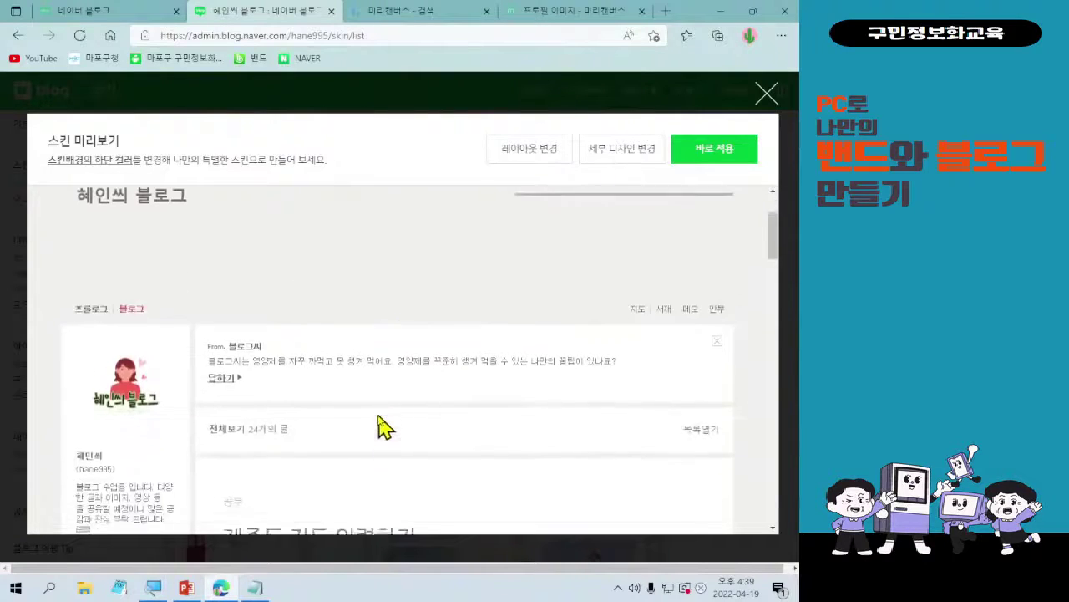
pyautogui.click(766, 94)
pyautogui.scroll(-1, 630, 456)
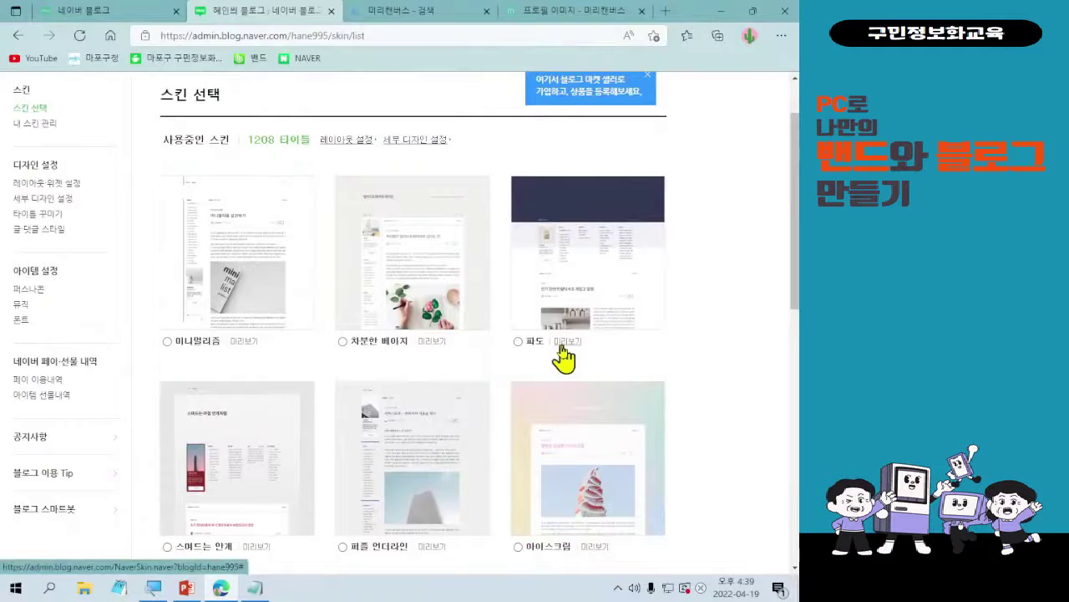
# - Browse the skin list and preview the 차분한 베이지 skin
pyautogui.scroll(-5, 564, 358)
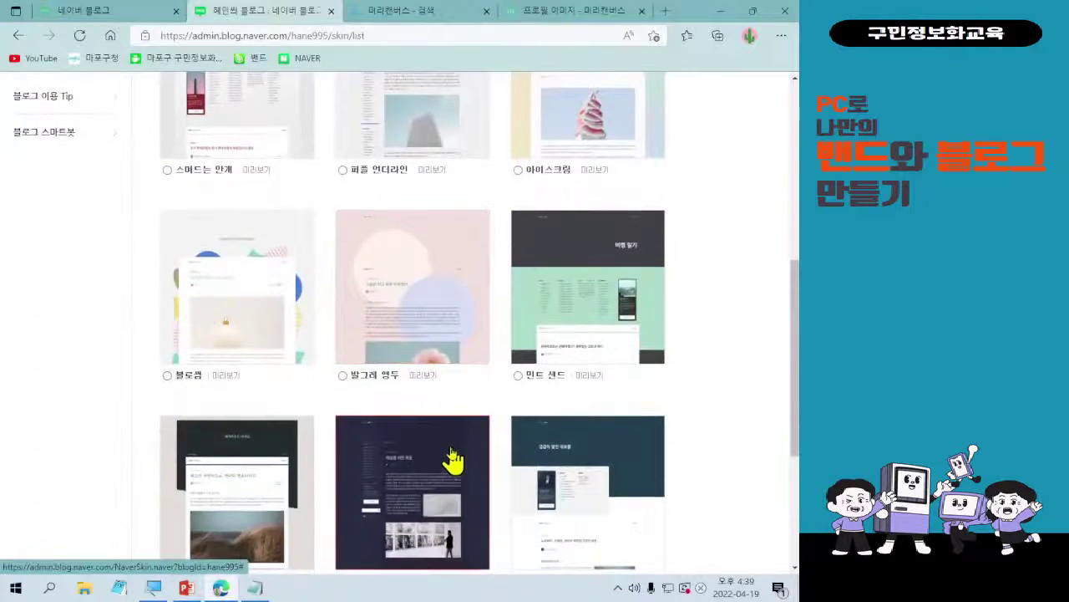
pyautogui.scroll(-2, 452, 458)
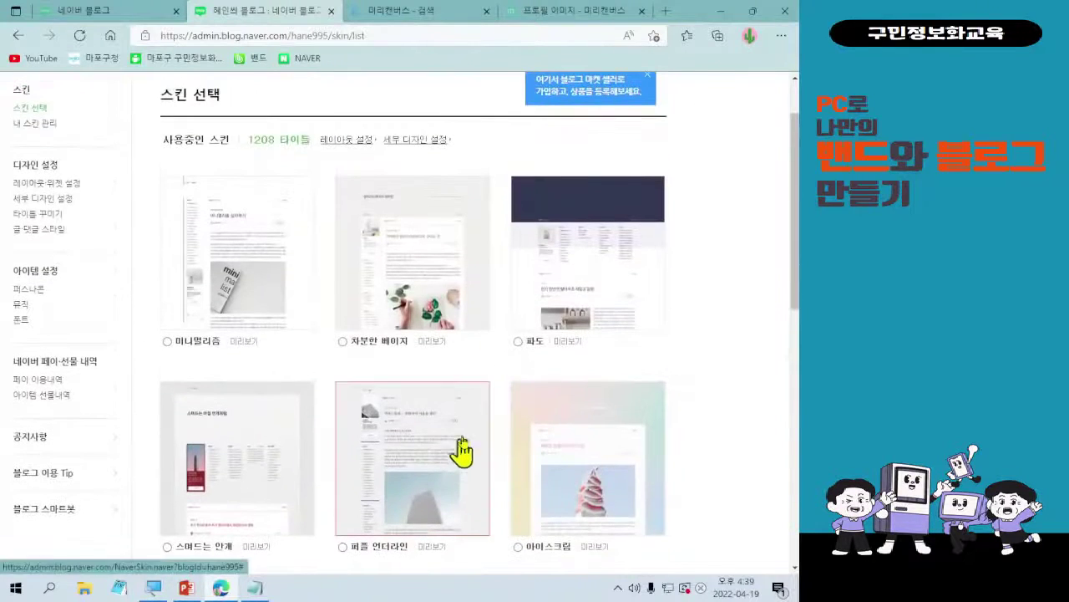
pyautogui.click(436, 345)
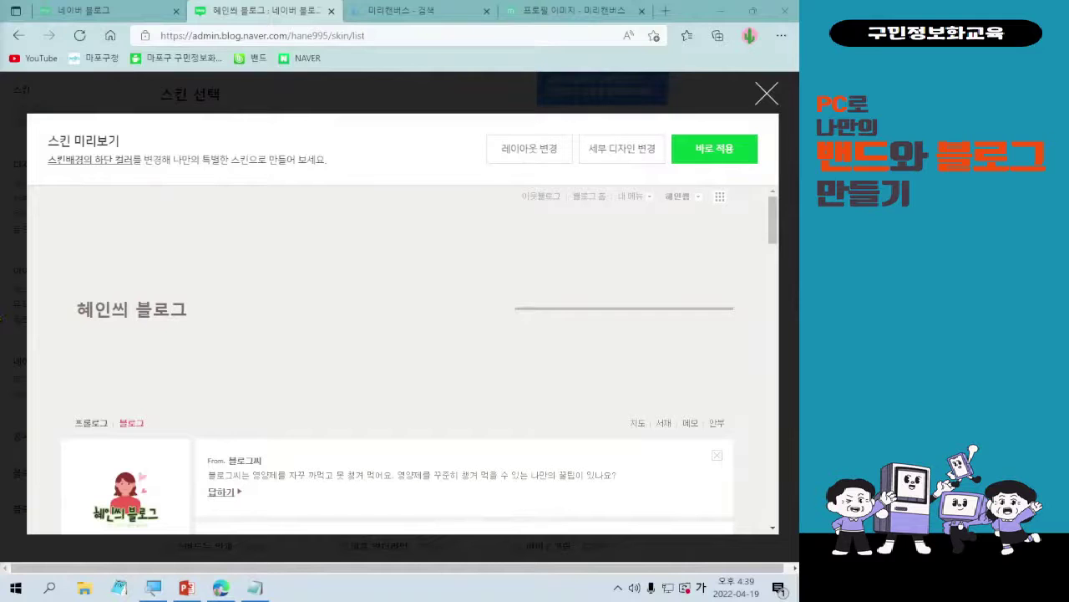
pyautogui.scroll(-2, 364, 473)
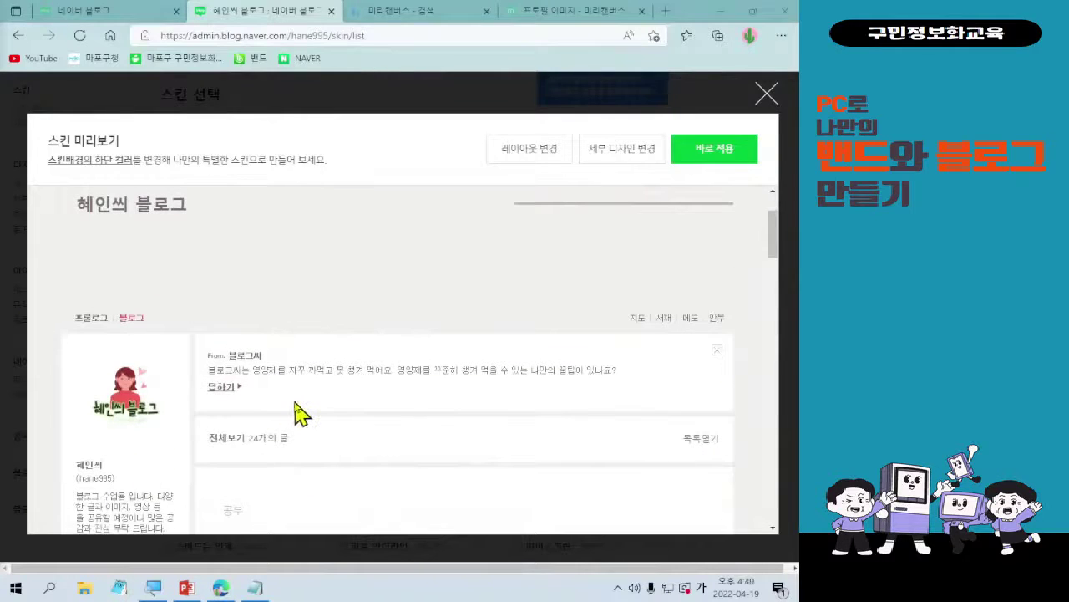
pyautogui.scroll(1, 302, 415)
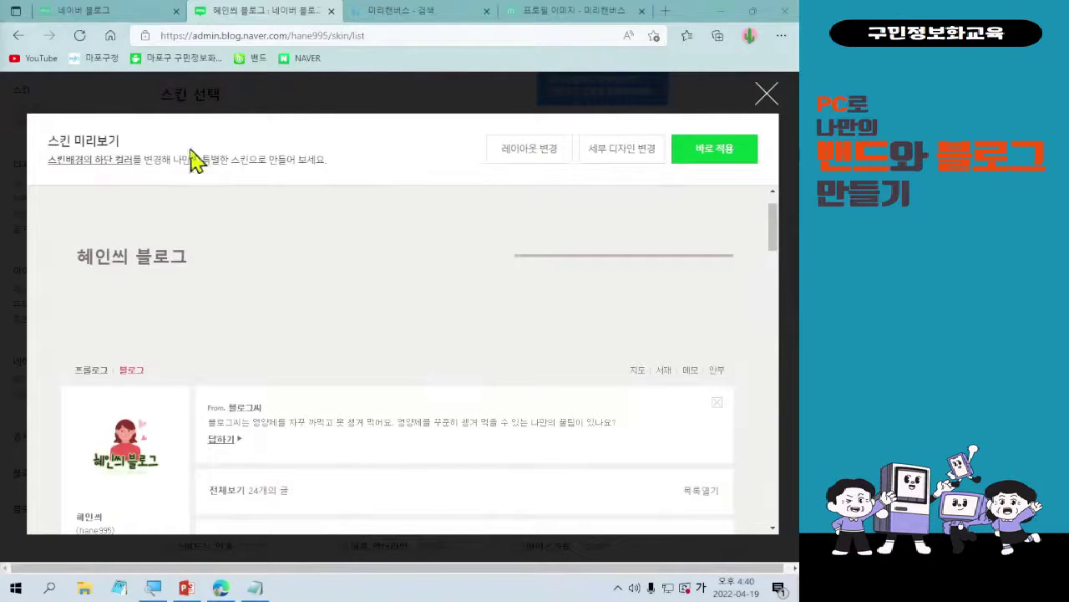
pyautogui.moveTo(480, 126)
pyautogui.mouseDown()
pyautogui.moveTo(693, 163)
pyautogui.moveTo(603, 205)
pyautogui.moveTo(447, 422)
pyautogui.mouseUp()
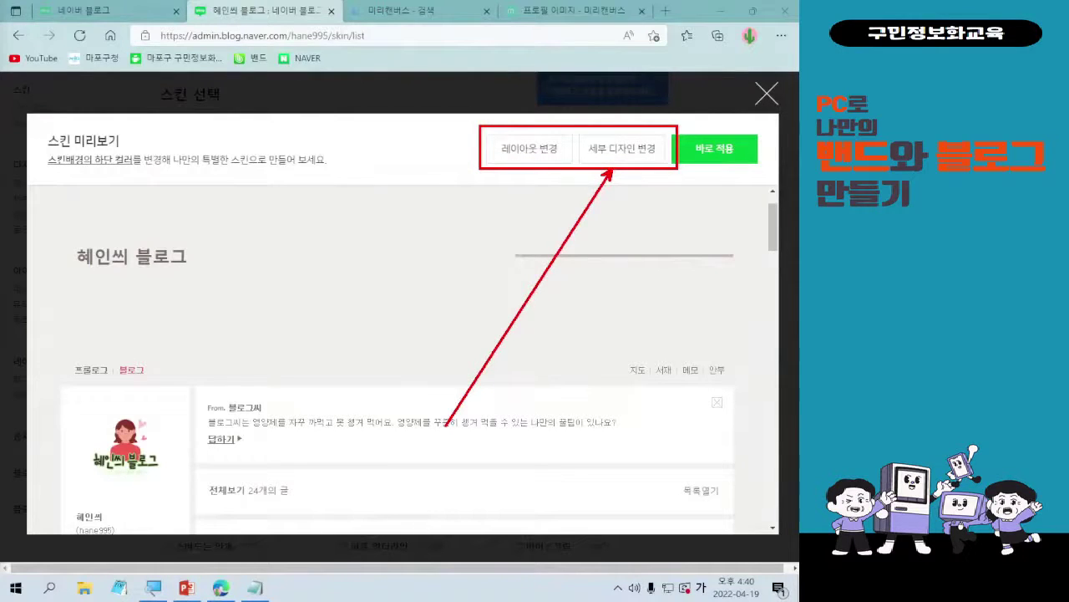
pyautogui.moveTo(63, 280); pyautogui.dragTo(186, 286)
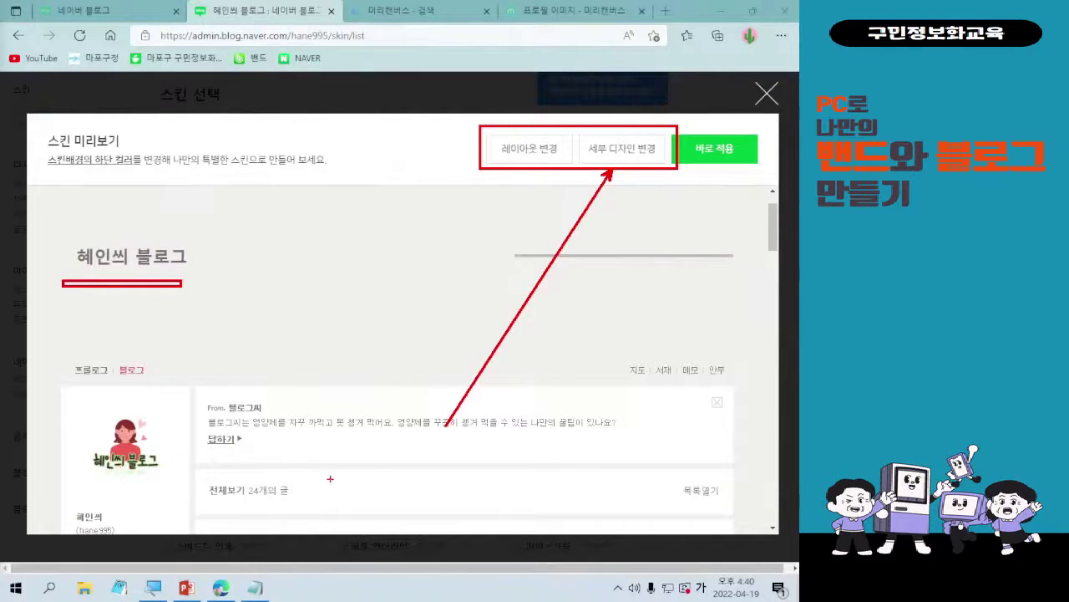
pyautogui.press('Escape')
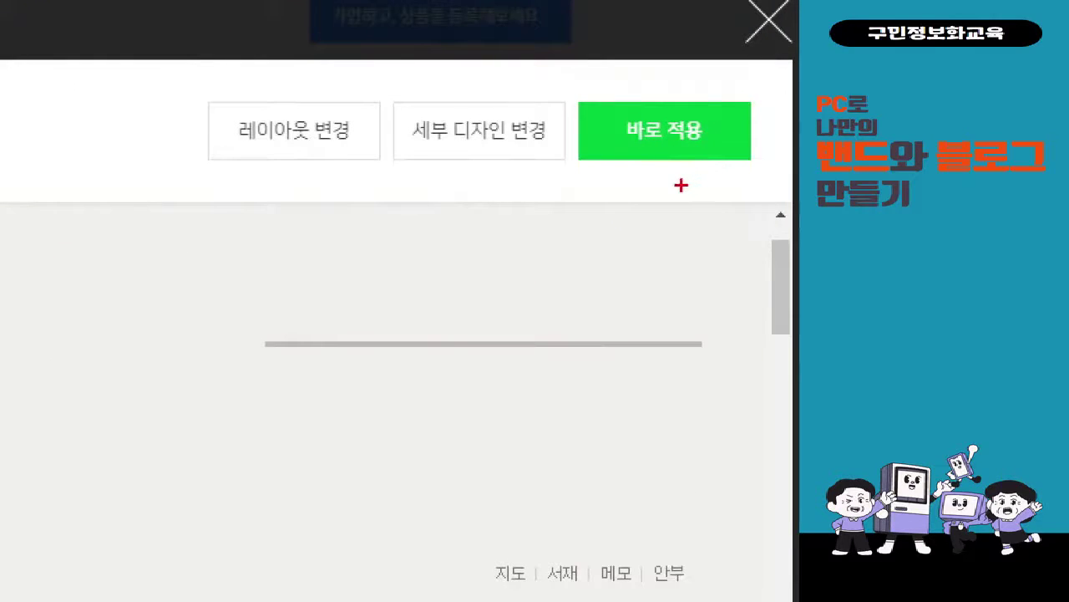
pyautogui.moveTo(201, 98)
pyautogui.mouseDown()
pyautogui.moveTo(401, 202)
pyautogui.moveTo(400, 192)
pyautogui.mouseUp()
pyautogui.moveTo(303, 193); pyautogui.dragTo(185, 477)
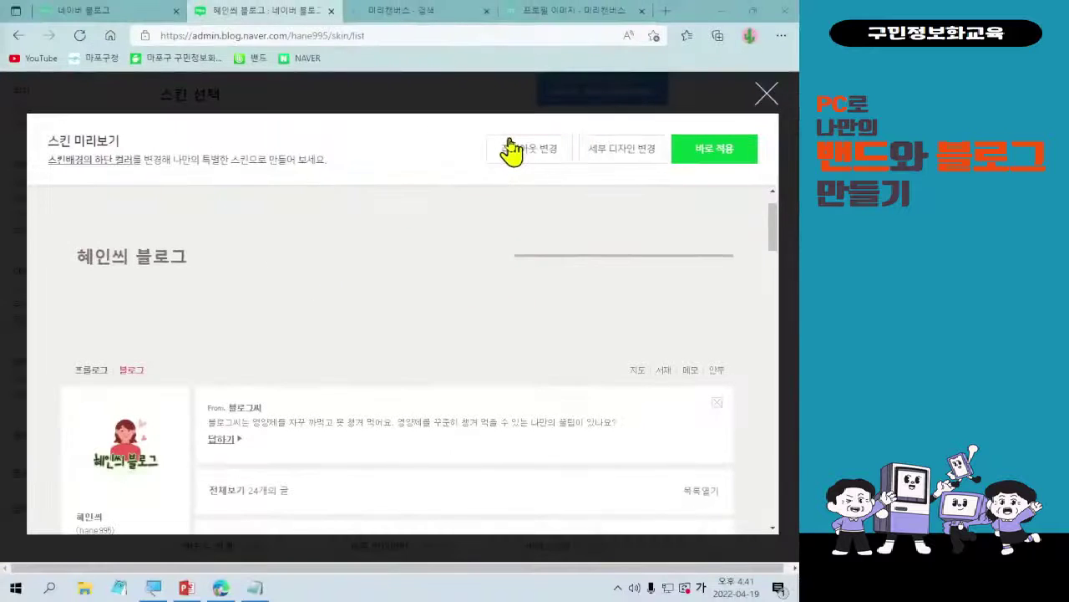
# - Open this skin's layout settings and pick the left-sidebar layout, then the second arrangement
pyautogui.click(508, 150)
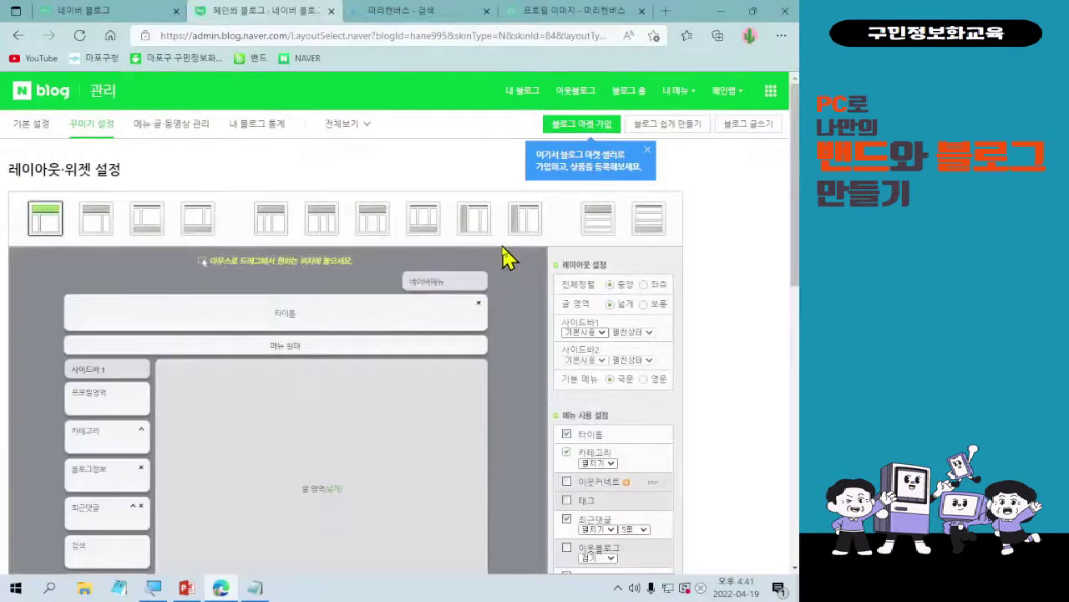
pyautogui.scroll(-1, 422, 292)
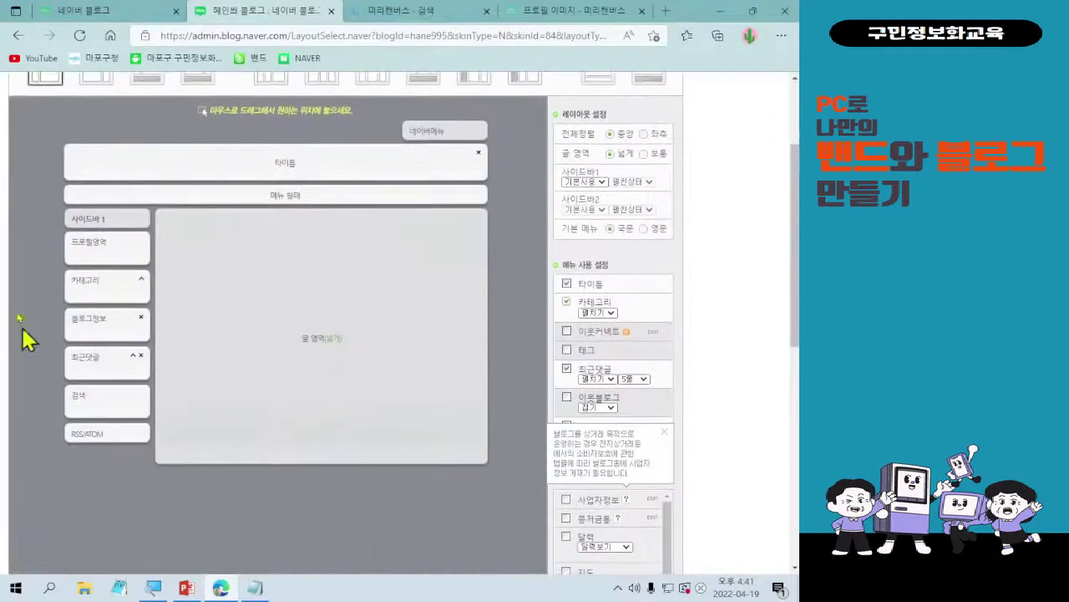
pyautogui.scroll(1, 511, 403)
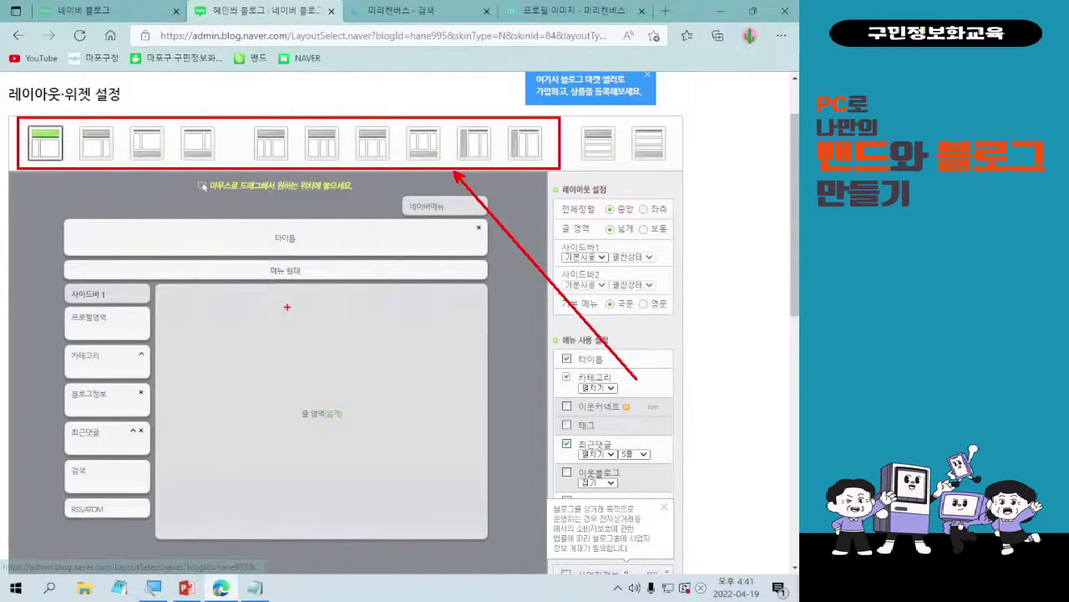
pyautogui.click(35, 150)
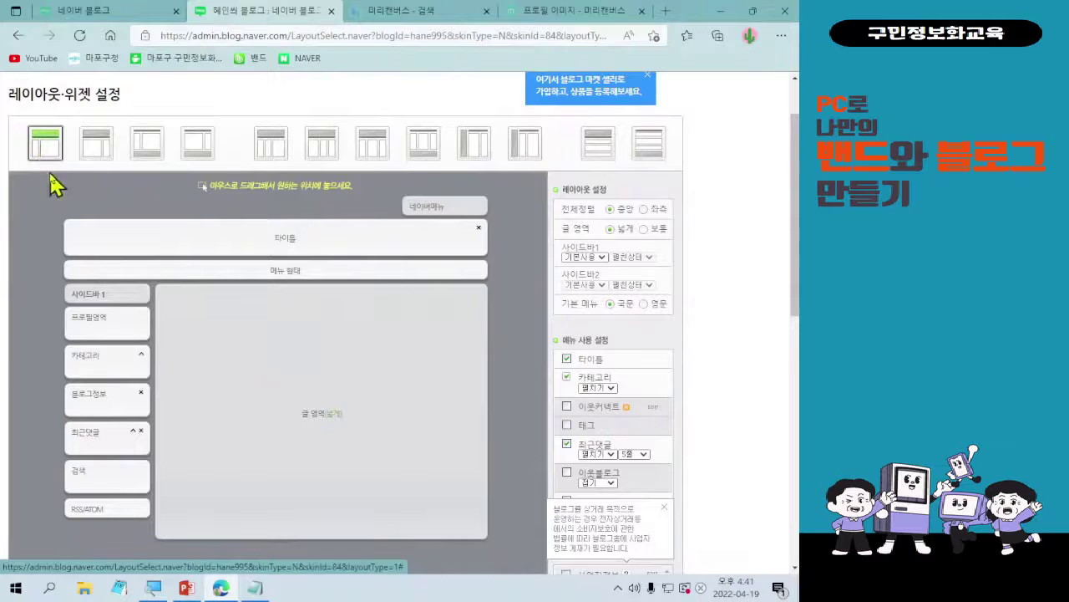
pyautogui.click(93, 150)
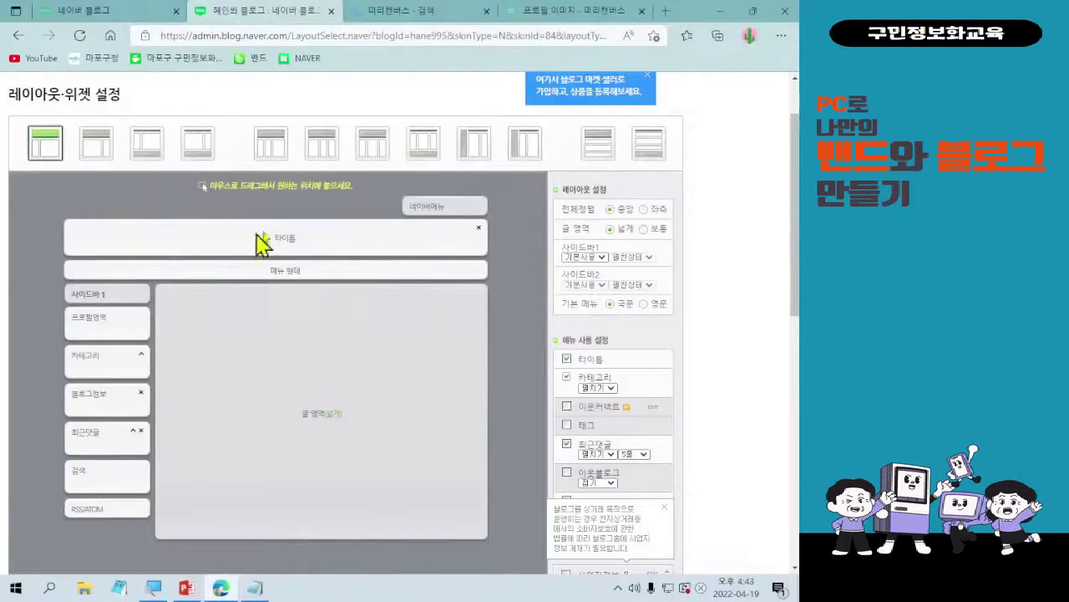
# - Set the browser zoom to 150% on the 레이아웃·위젯 설정 page
pyautogui.click(781, 35)
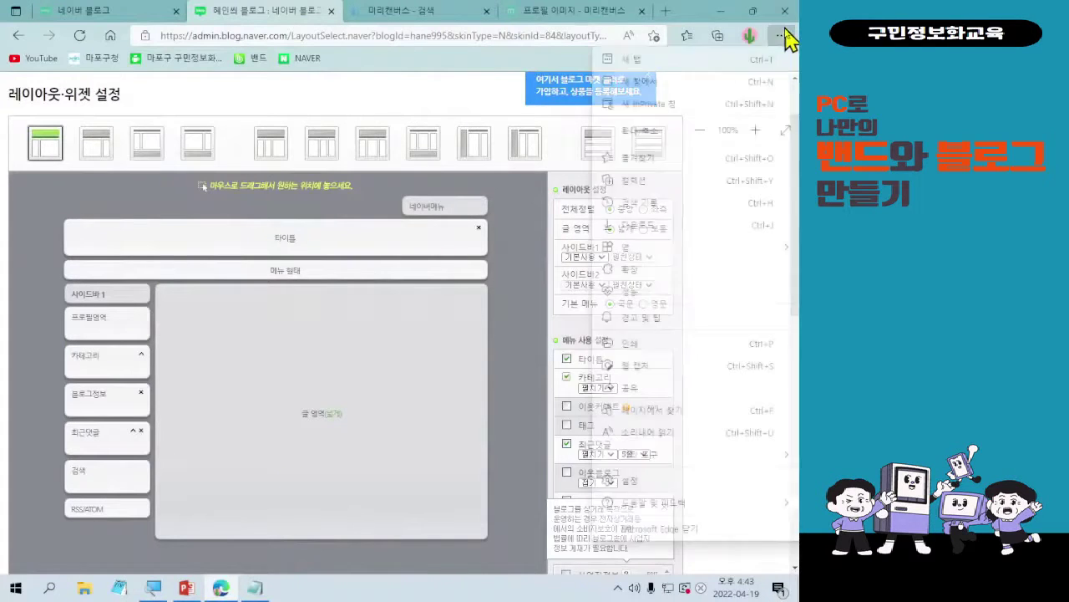
pyautogui.click(756, 131)
pyautogui.click(756, 131)
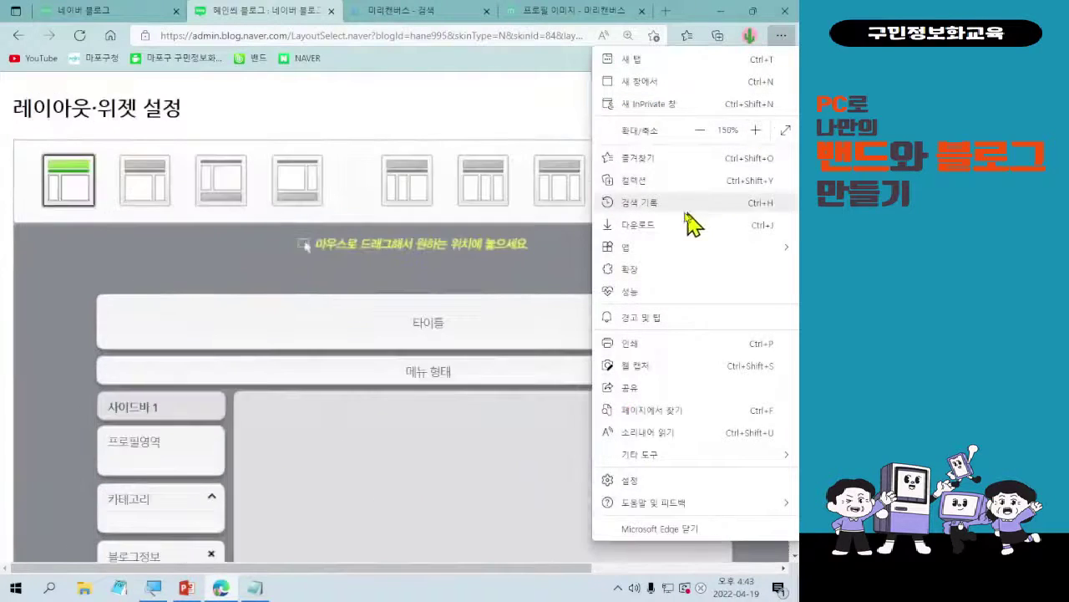
pyautogui.click(442, 287)
pyautogui.scroll(-2, 537, 351)
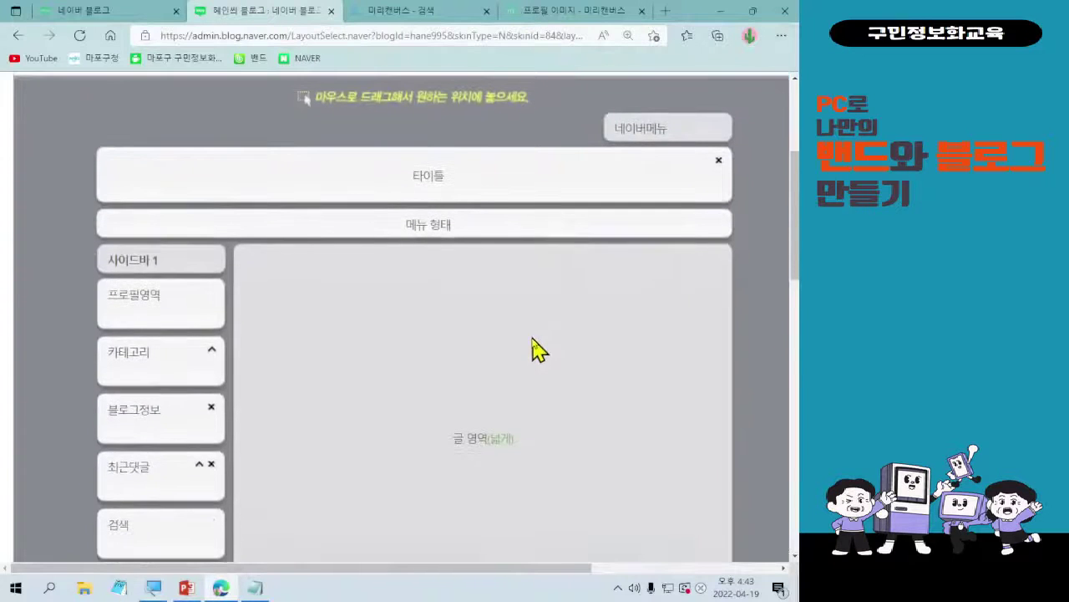
pyautogui.scroll(-2, 539, 355)
pyautogui.scroll(2, 539, 351)
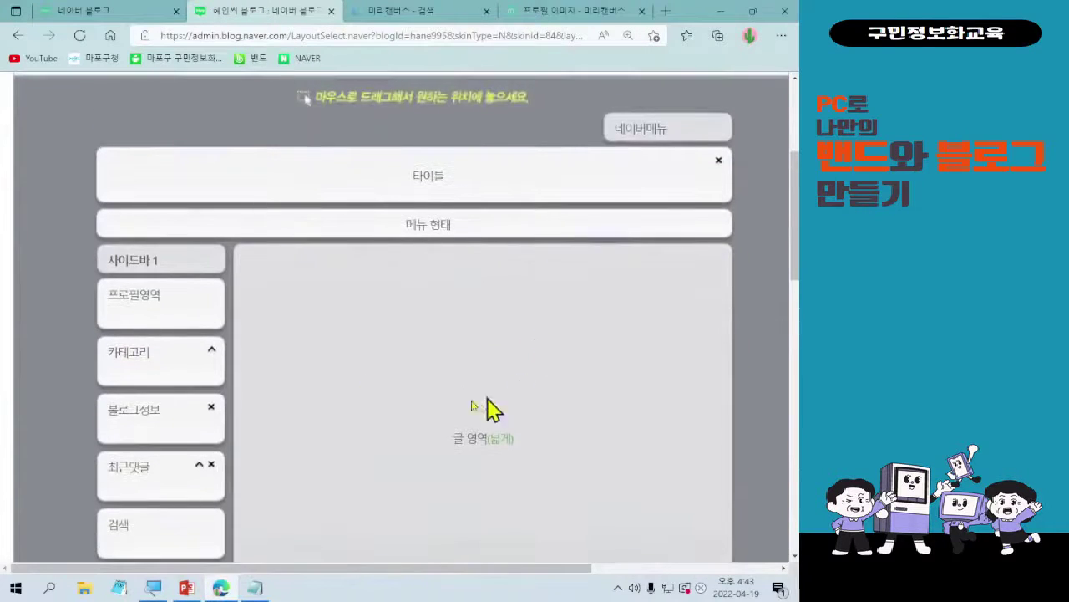
pyautogui.hotkey('alt', 'f')
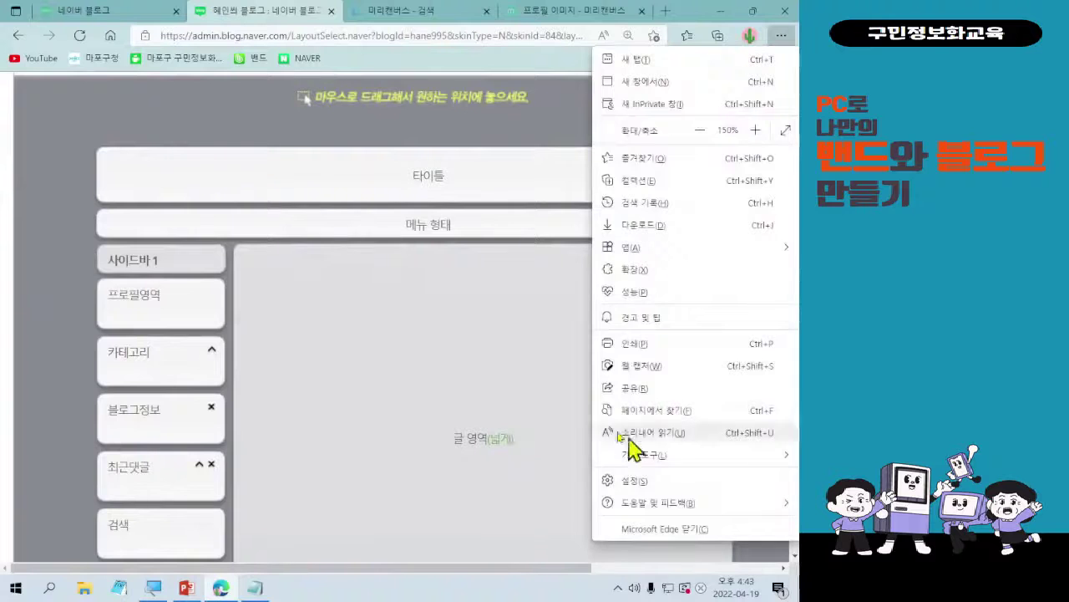
pyautogui.click(378, 405)
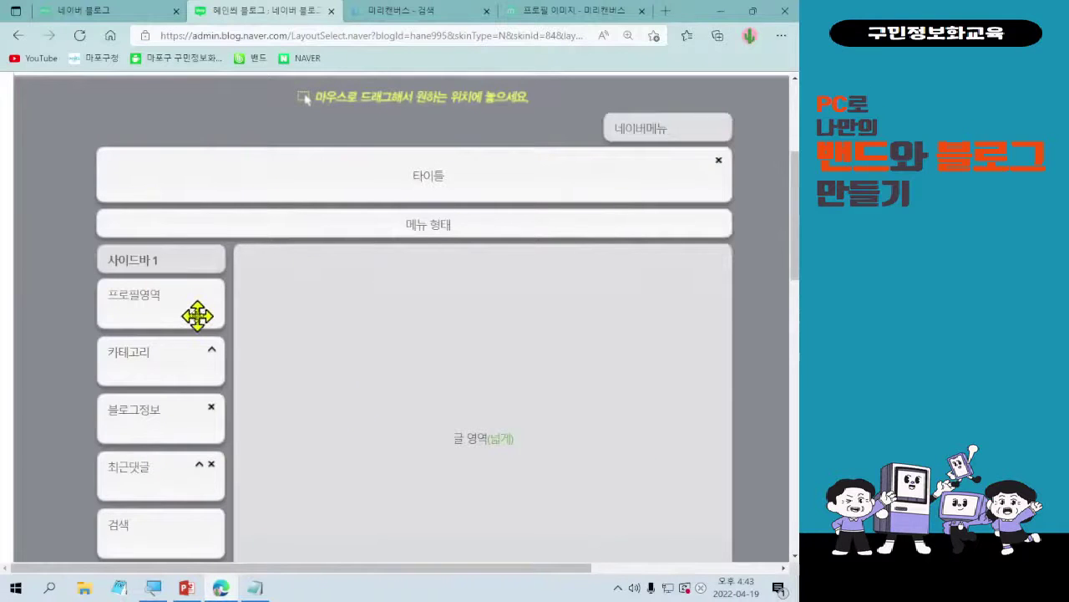
# - Drag the 최근댓글 block to the bottom of sidebar 1, below RSS/ATOM
pyautogui.moveTo(192, 312); pyautogui.dragTo(182, 248)
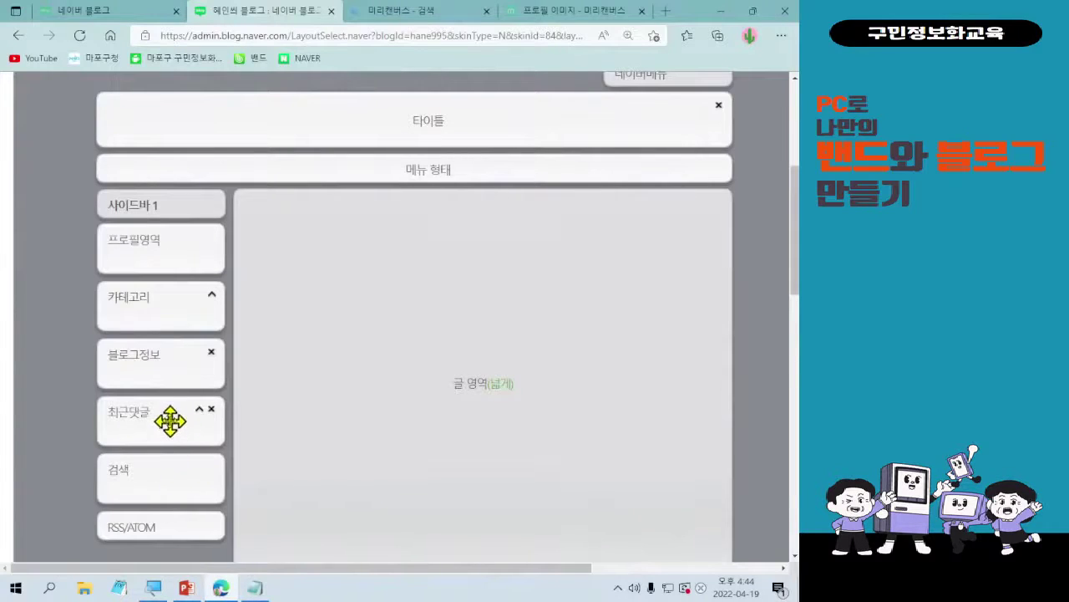
pyautogui.moveTo(170, 420); pyautogui.dragTo(172, 450)
pyautogui.scroll(5, 192, 408)
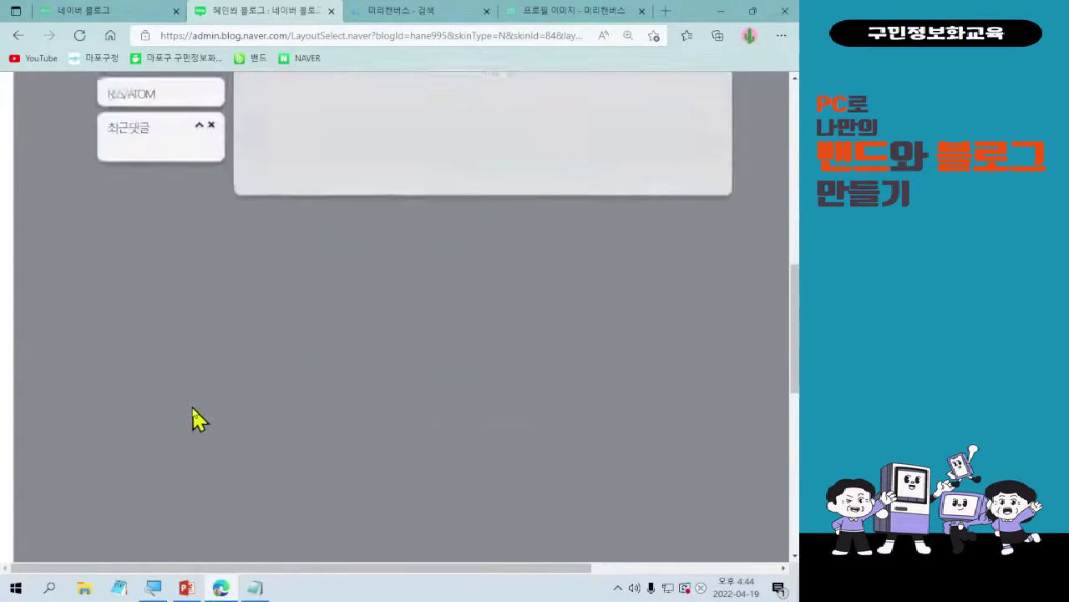
pyautogui.scroll(3, 194, 416)
pyautogui.scroll(1, 167, 434)
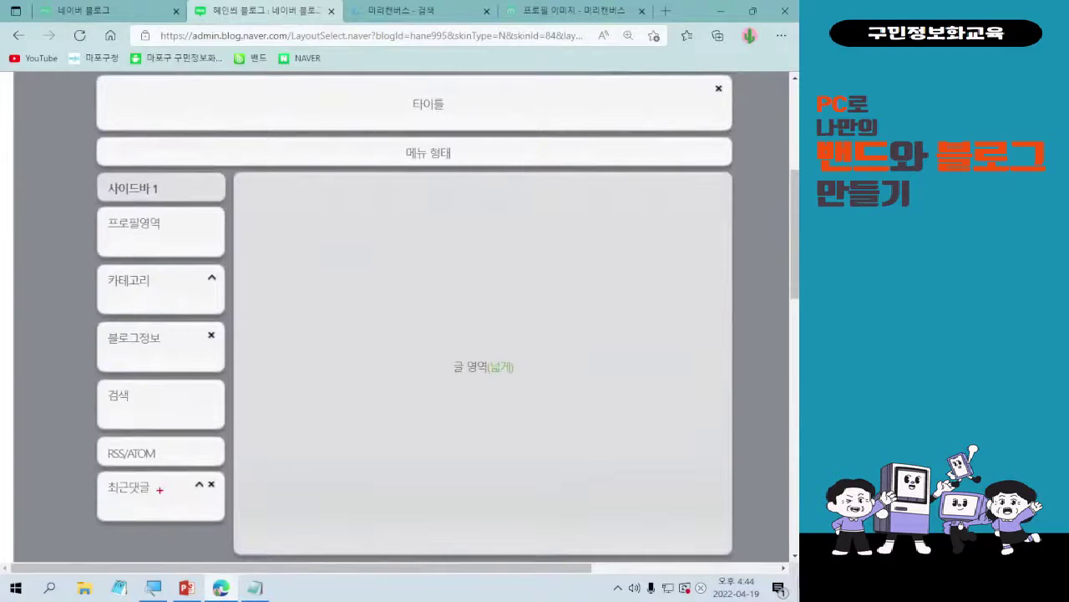
pyautogui.moveTo(159, 490); pyautogui.dragTo(158, 343)
pyautogui.moveTo(172, 252); pyautogui.dragTo(172, 384)
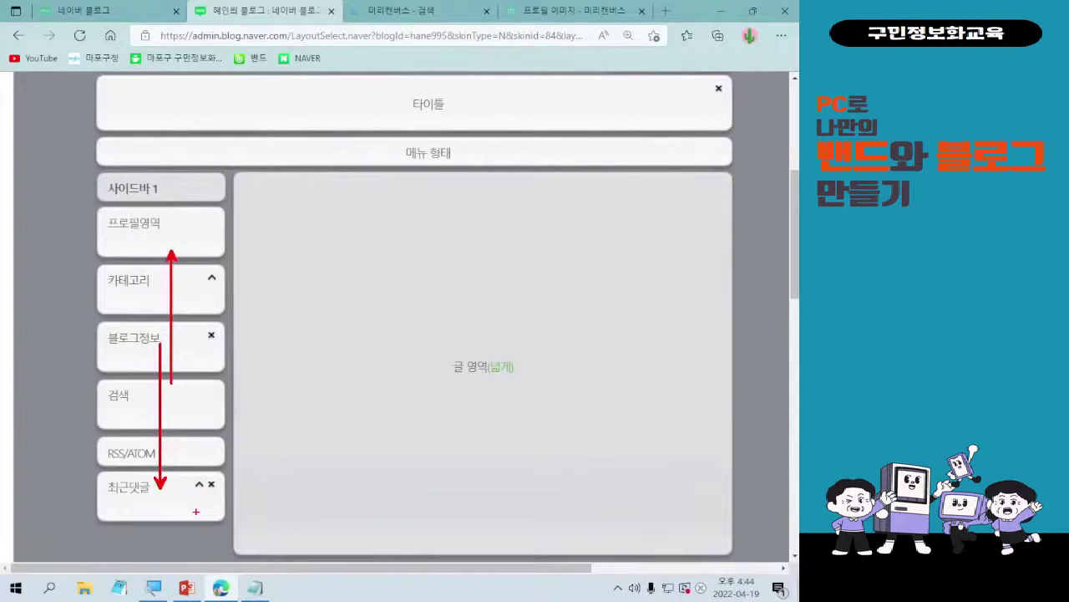
pyautogui.press('Escape')
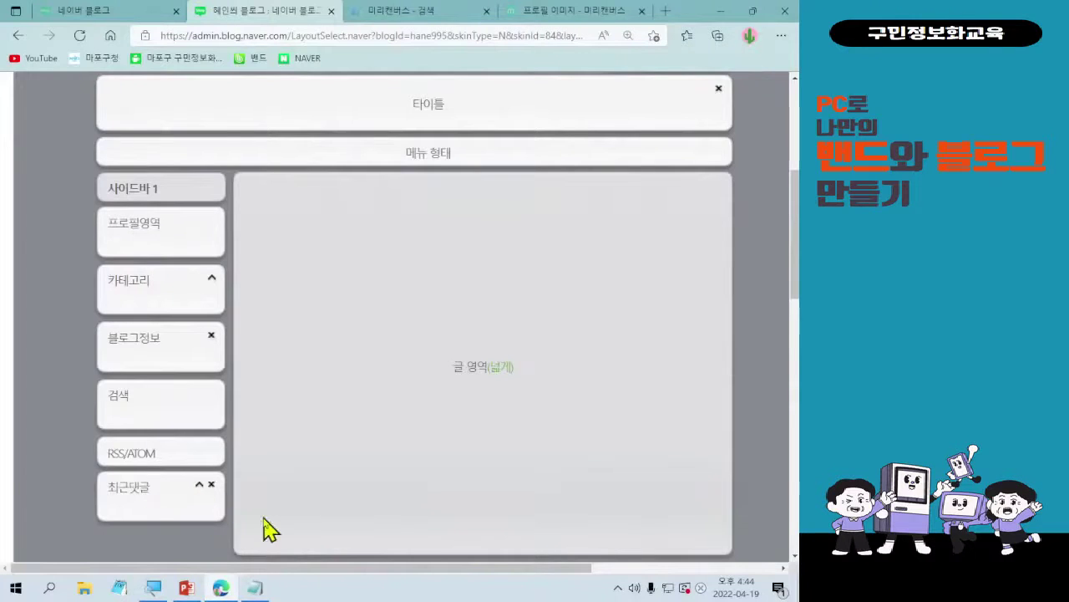
pyautogui.moveTo(84, 467); pyautogui.dragTo(227, 532)
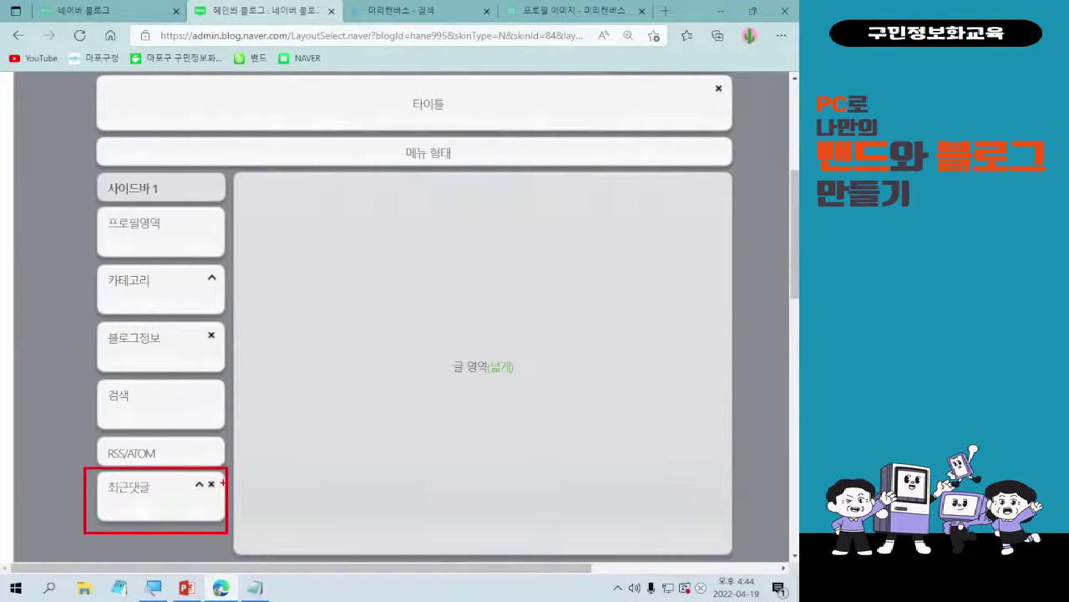
pyautogui.click(141, 498)
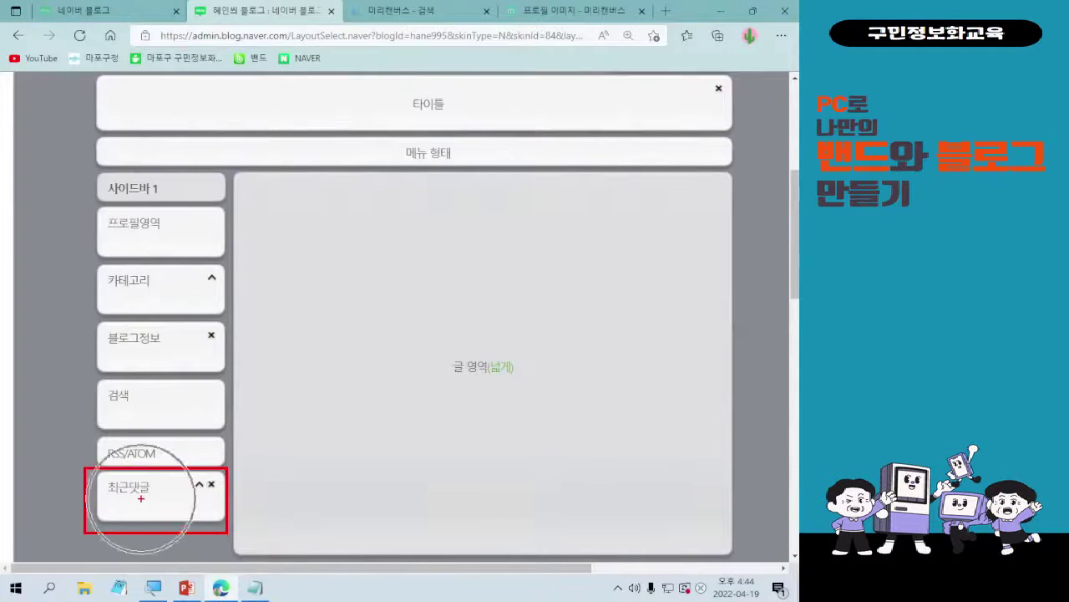
# - Delete the 최근댓글 widget from sidebar 1, leaving RSS/ATOM as the last block
pyautogui.click(212, 487)
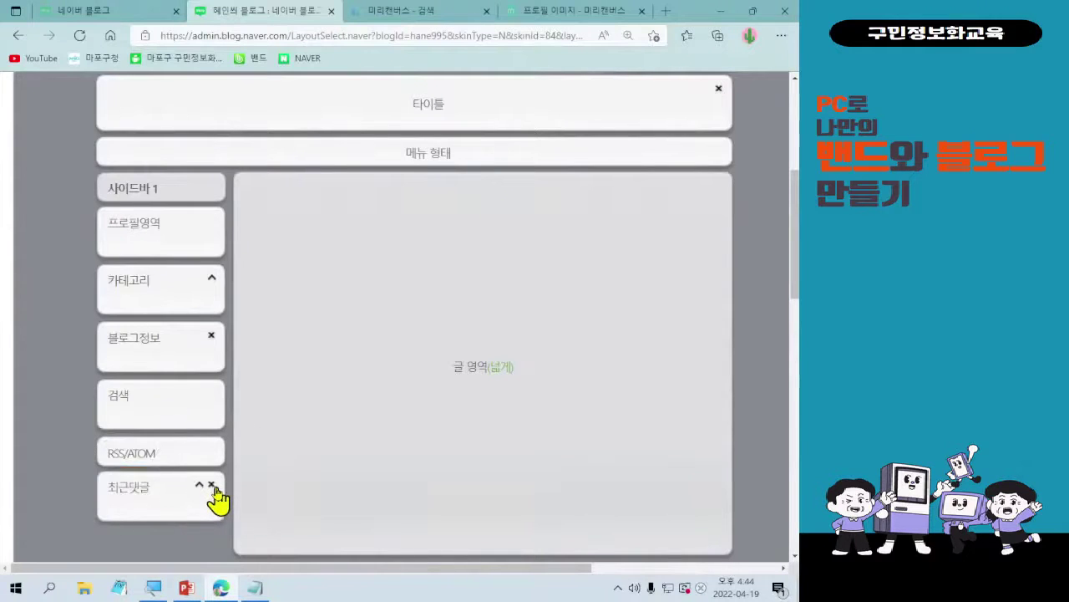
pyautogui.click(212, 487)
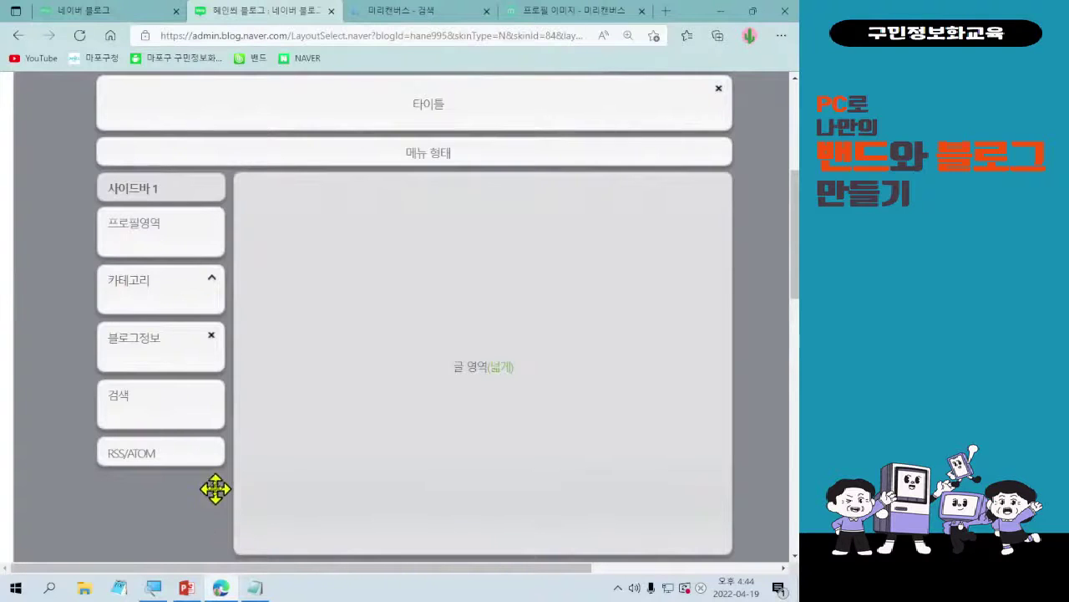
pyautogui.scroll(3, 210, 501)
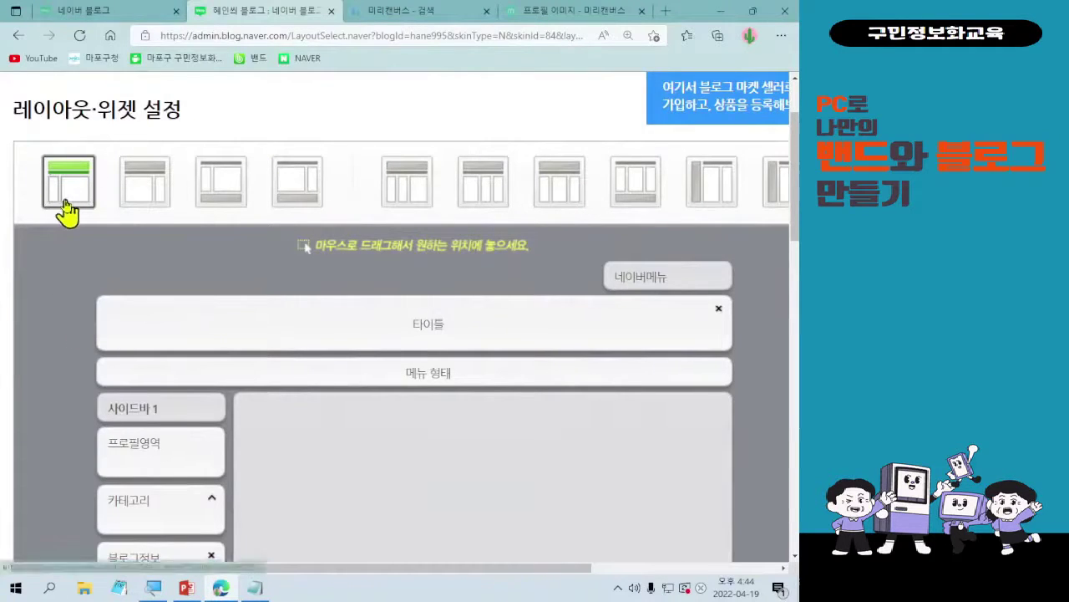
pyautogui.scroll(-2, 477, 406)
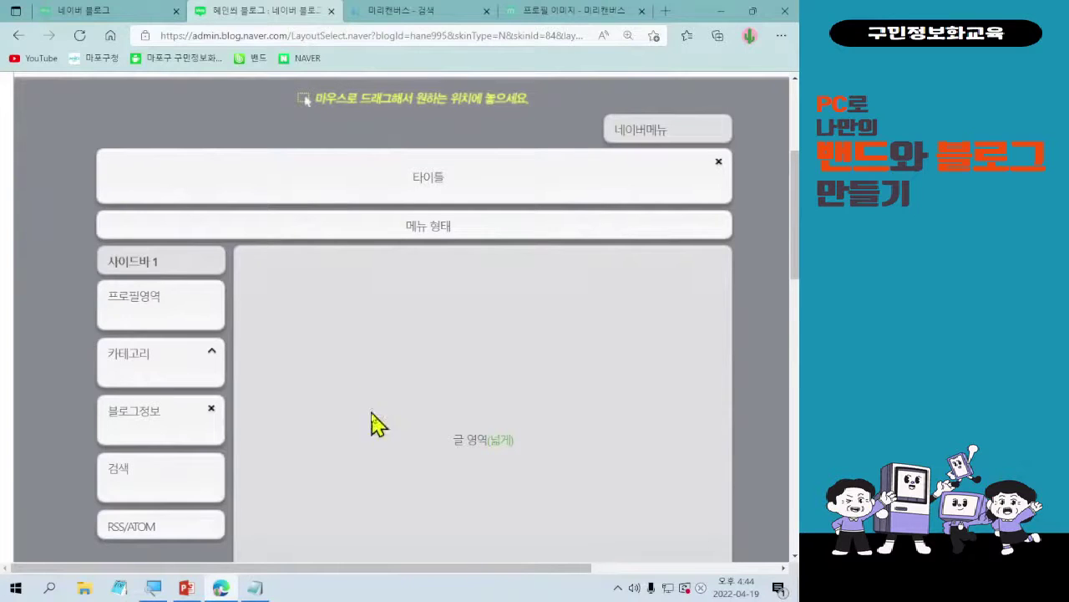
pyautogui.scroll(-1, 387, 342)
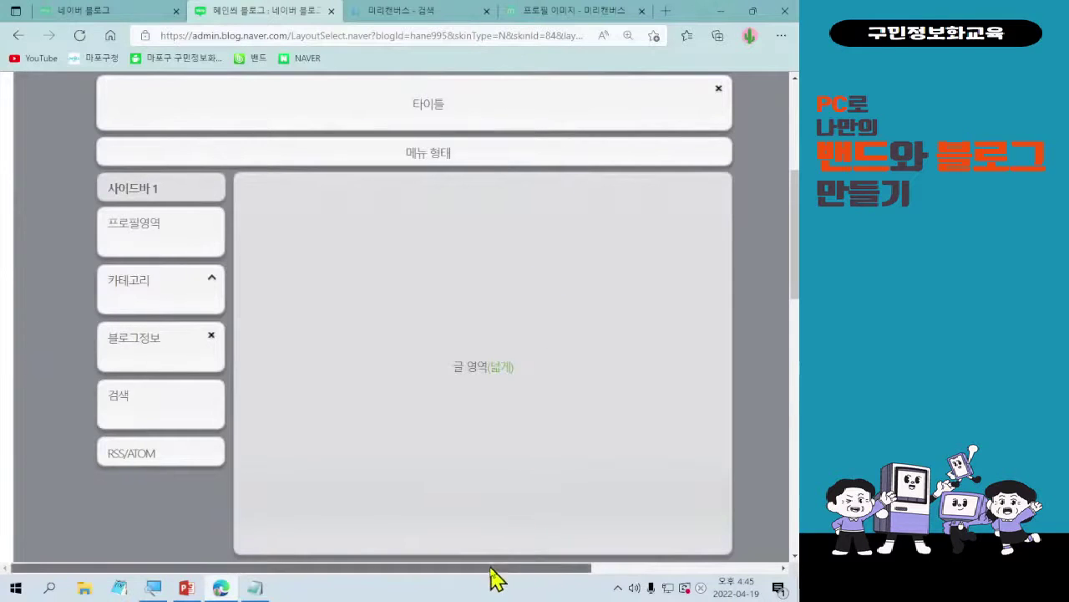
# - Scroll over to the settings panel and dismiss the business-information notice
pyautogui.moveTo(492, 571); pyautogui.dragTo(702, 564)
pyautogui.scroll(1, 706, 493)
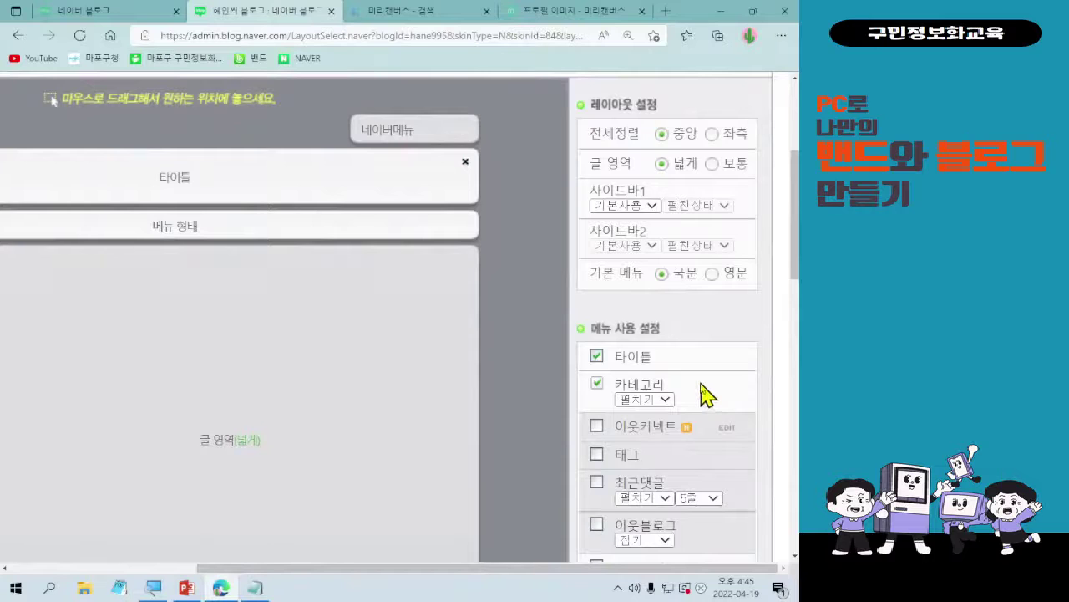
pyautogui.scroll(-2, 707, 265)
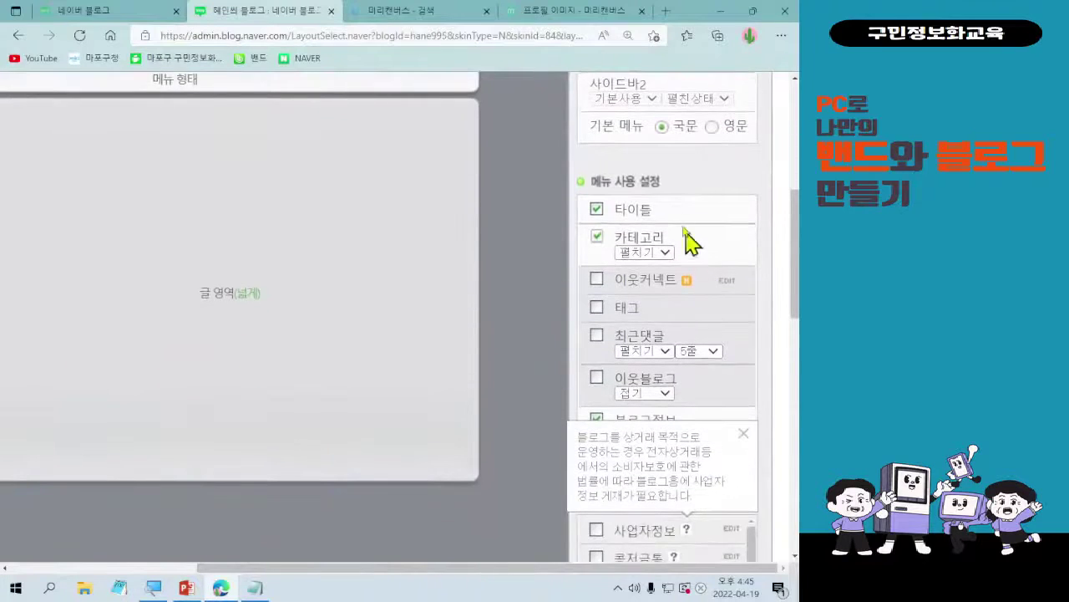
pyautogui.scroll(-2, 687, 351)
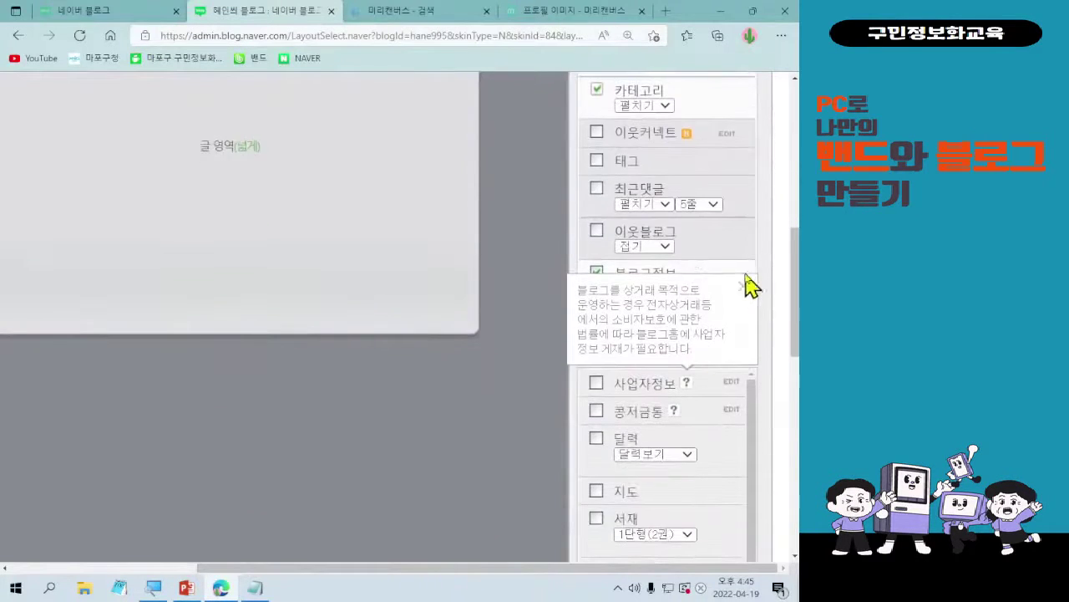
pyautogui.click(744, 285)
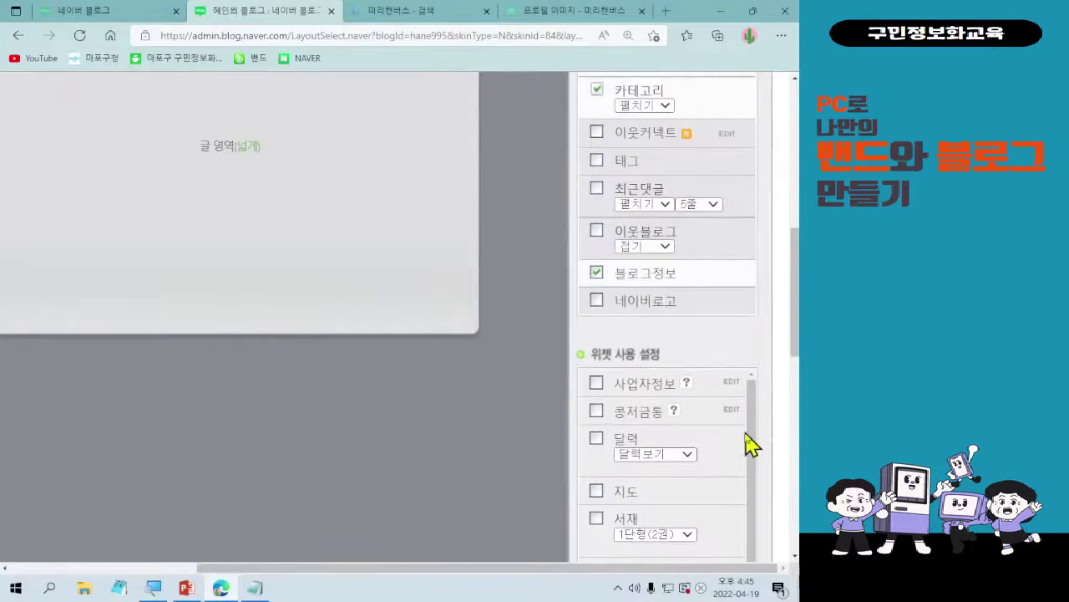
# - Enable the 날씨 weather widget (오늘, 서울) under 위젯 사용 설정
pyautogui.scroll(-1, 748, 445)
pyautogui.scroll(-1, 743, 447)
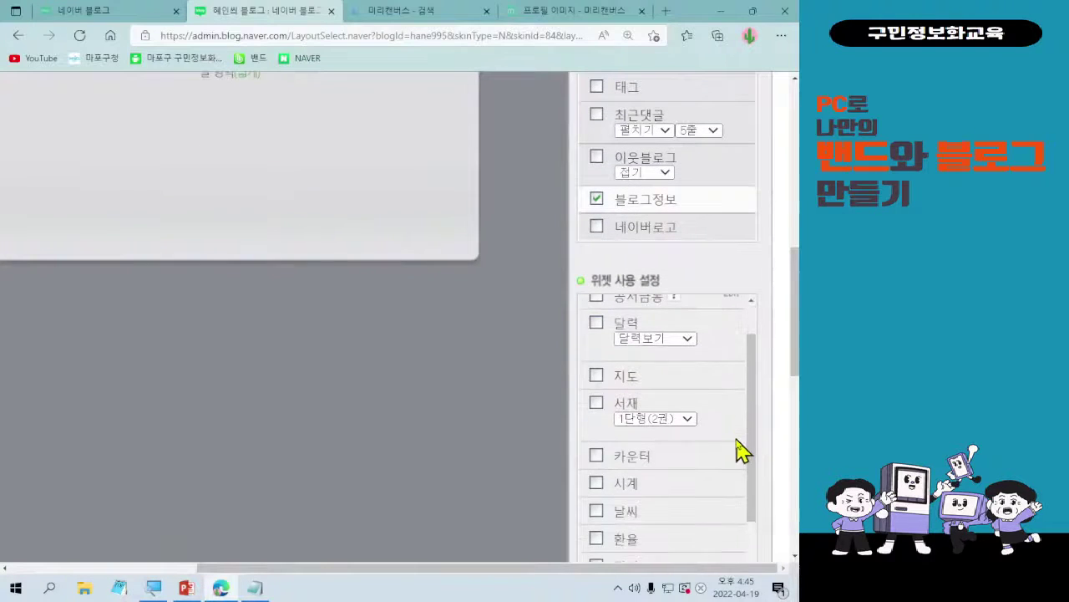
pyautogui.scroll(1, 702, 445)
pyautogui.scroll(-1, 693, 459)
pyautogui.scroll(-1, 709, 480)
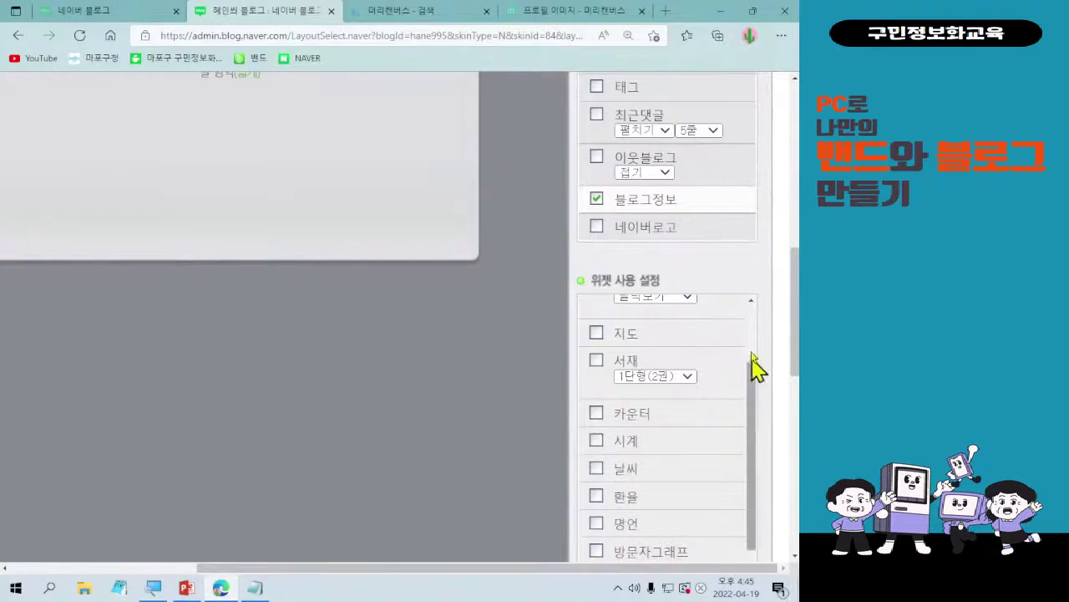
pyautogui.scroll(-1, 768, 320)
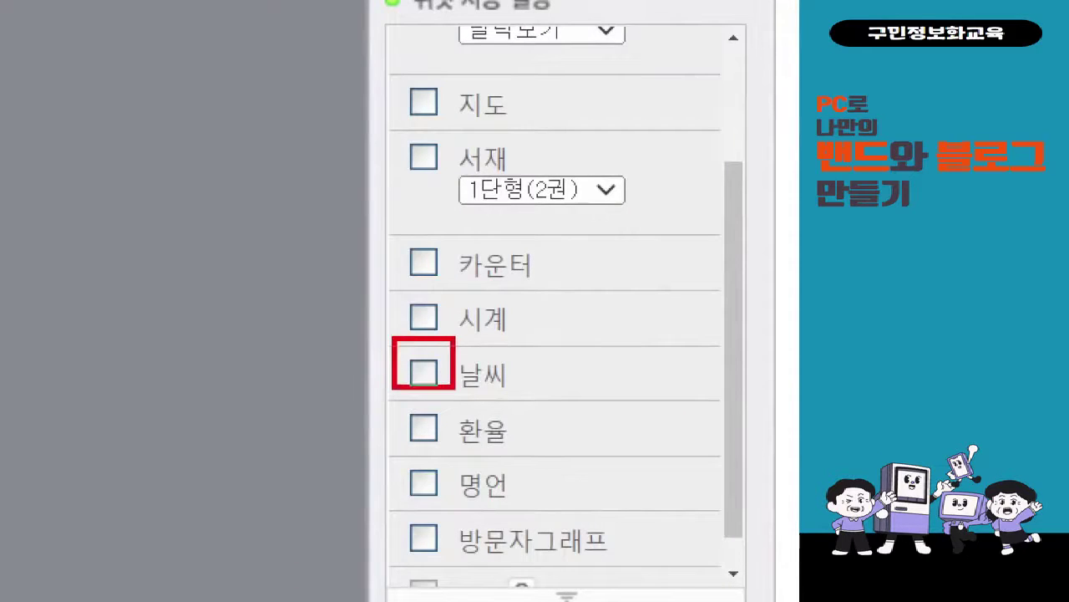
pyautogui.moveTo(368, 337); pyautogui.dragTo(419, 277)
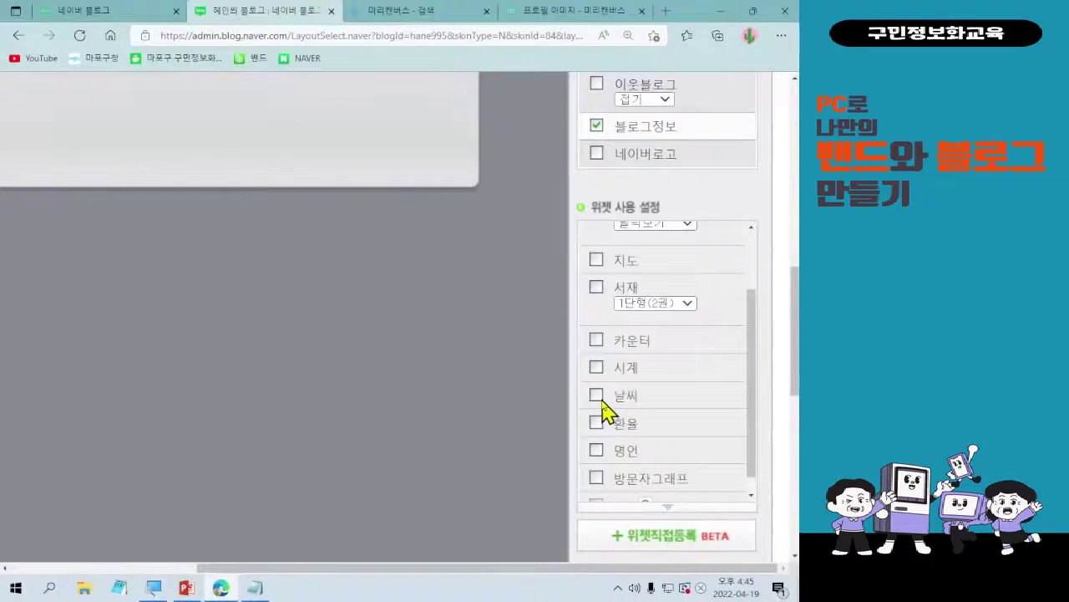
pyautogui.click(424, 372)
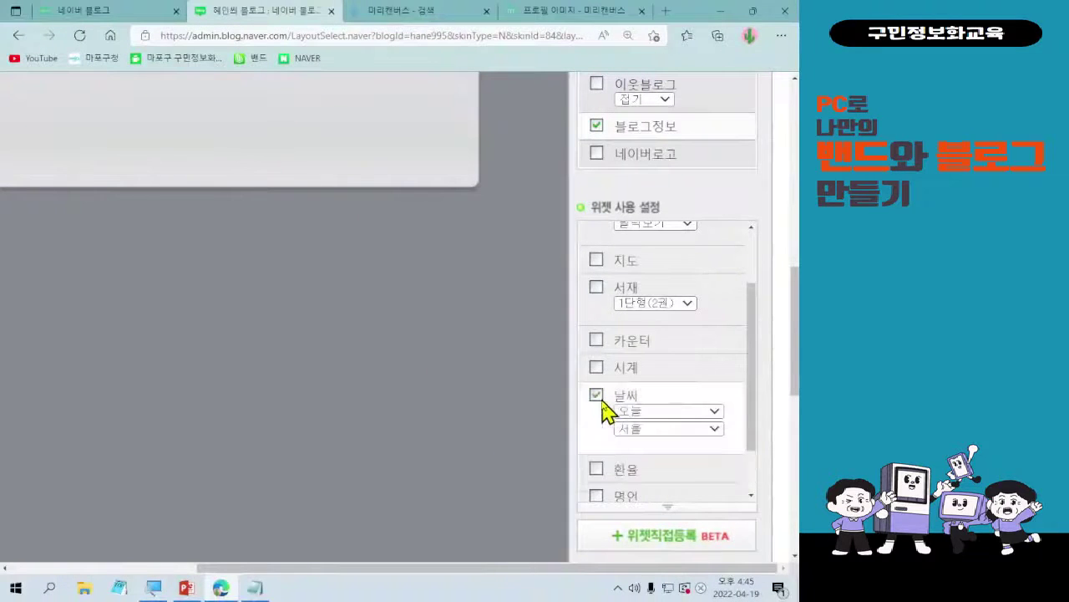
pyautogui.scroll(4, 107, 298)
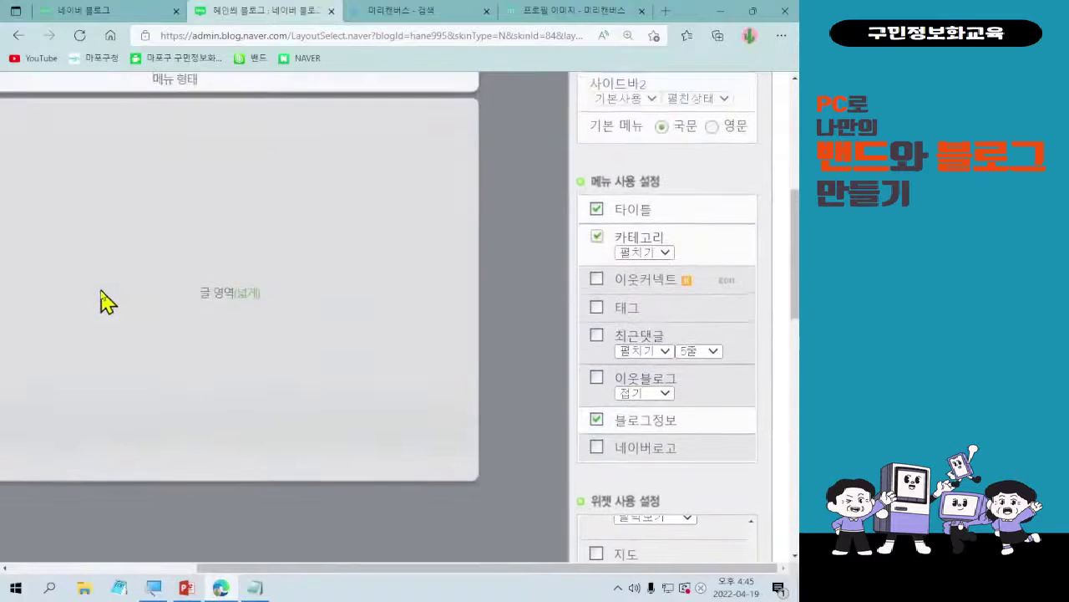
pyautogui.moveTo(326, 568); pyautogui.dragTo(152, 567)
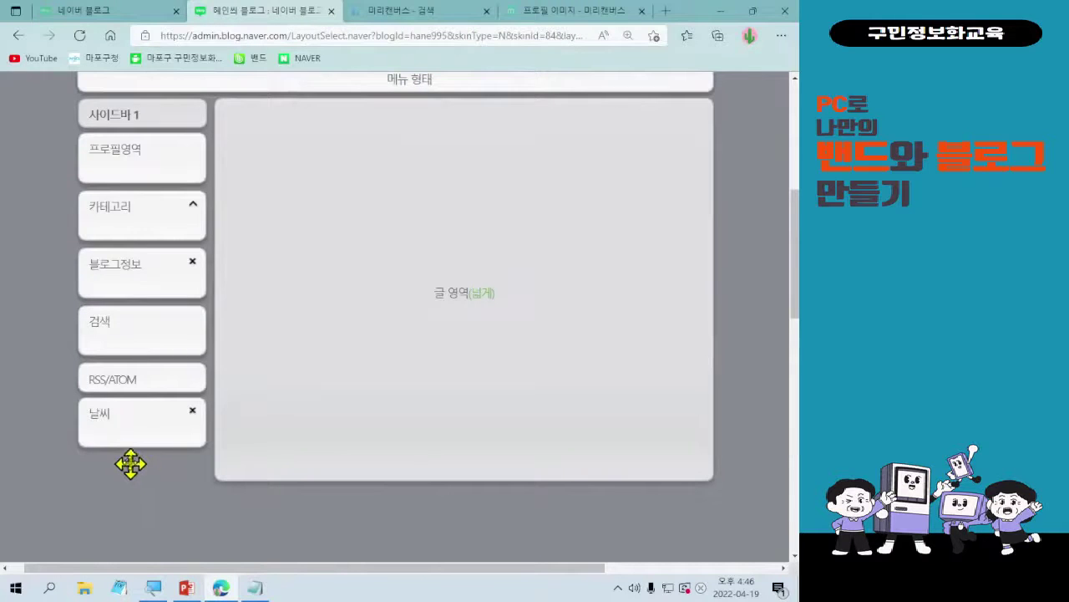
pyautogui.moveTo(325, 570); pyautogui.dragTo(513, 576)
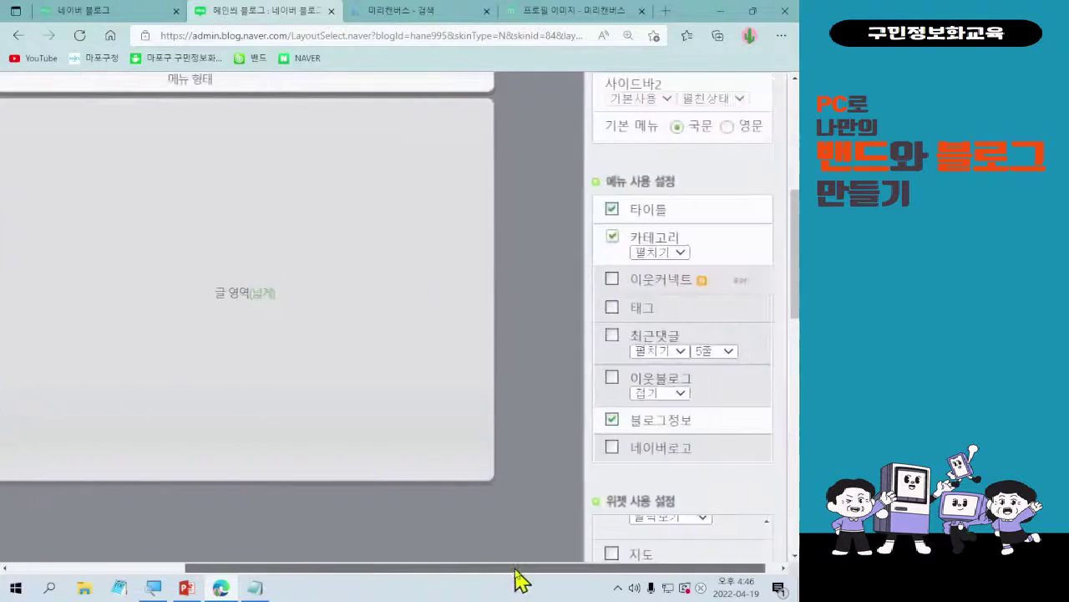
pyautogui.scroll(-5, 740, 471)
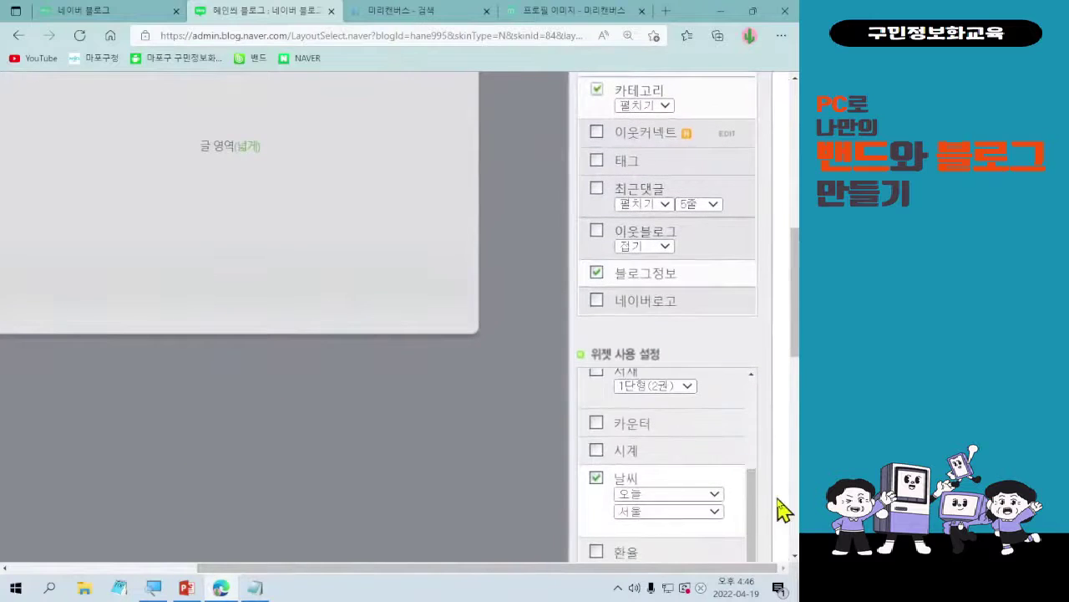
pyautogui.scroll(-2, 780, 507)
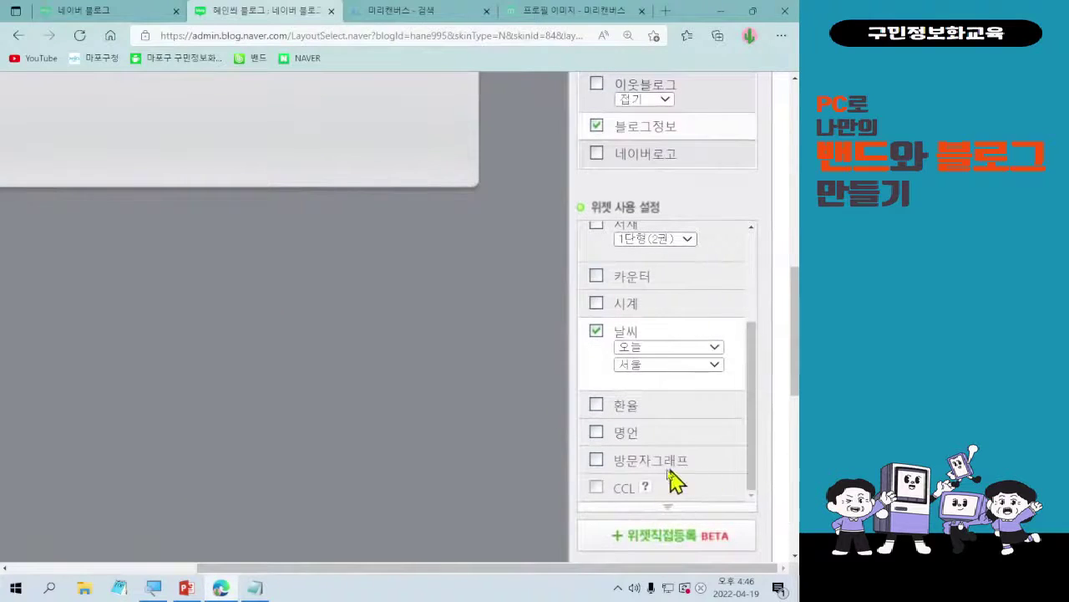
# - Turn on the 명언 quote widget and move 날씨 up between 블로그정보 and 검색
pyautogui.click(595, 432)
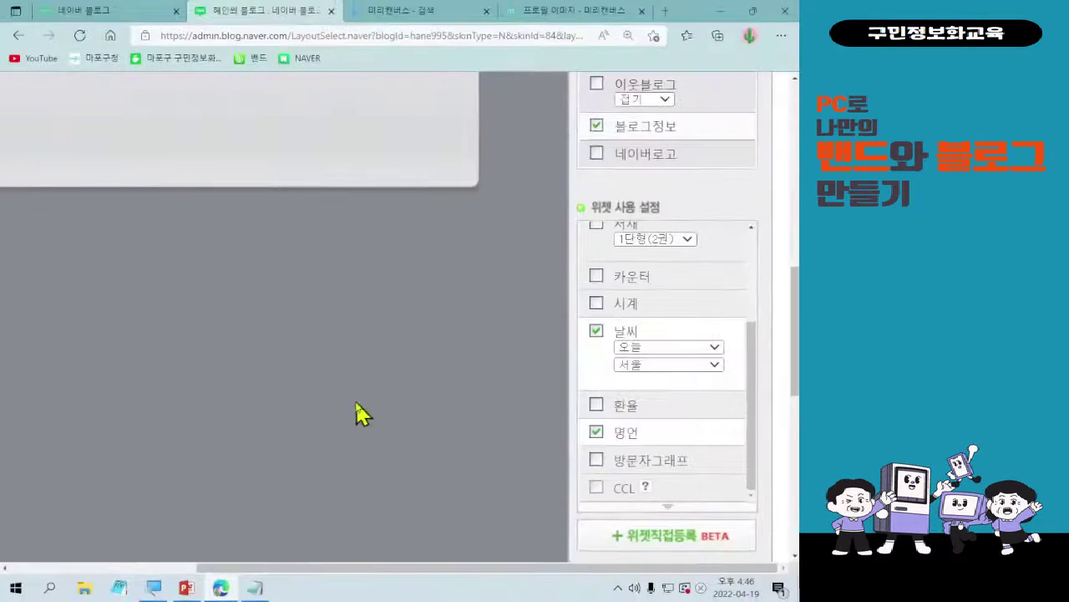
pyautogui.hscroll(-3, 100, 526)
pyautogui.scroll(4, 167, 296)
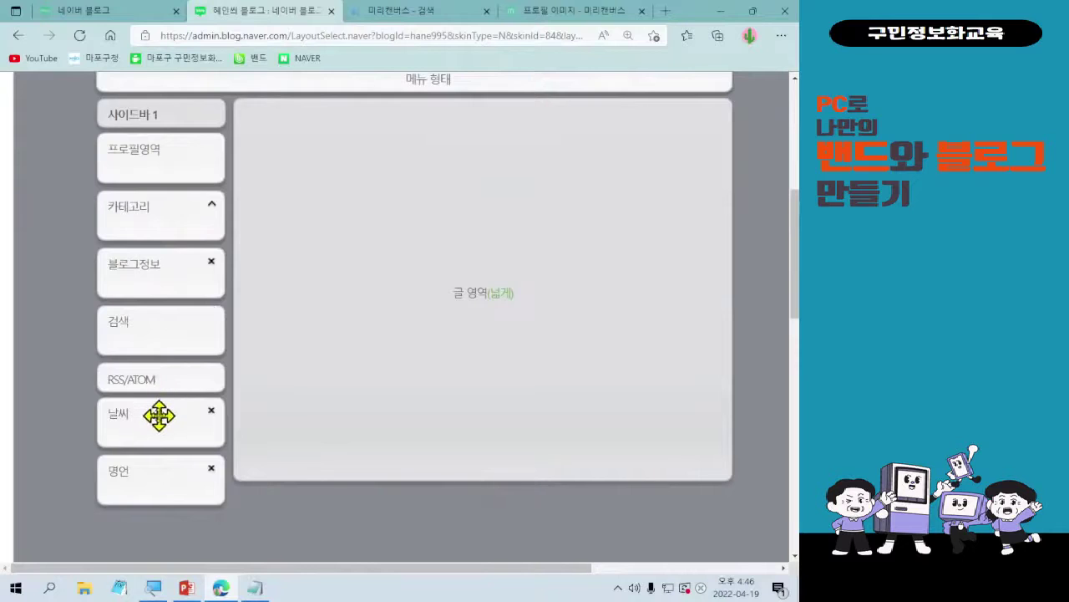
pyautogui.scroll(-3, 167, 359)
pyautogui.moveTo(159, 415); pyautogui.dragTo(175, 171)
pyautogui.scroll(1, 200, 296)
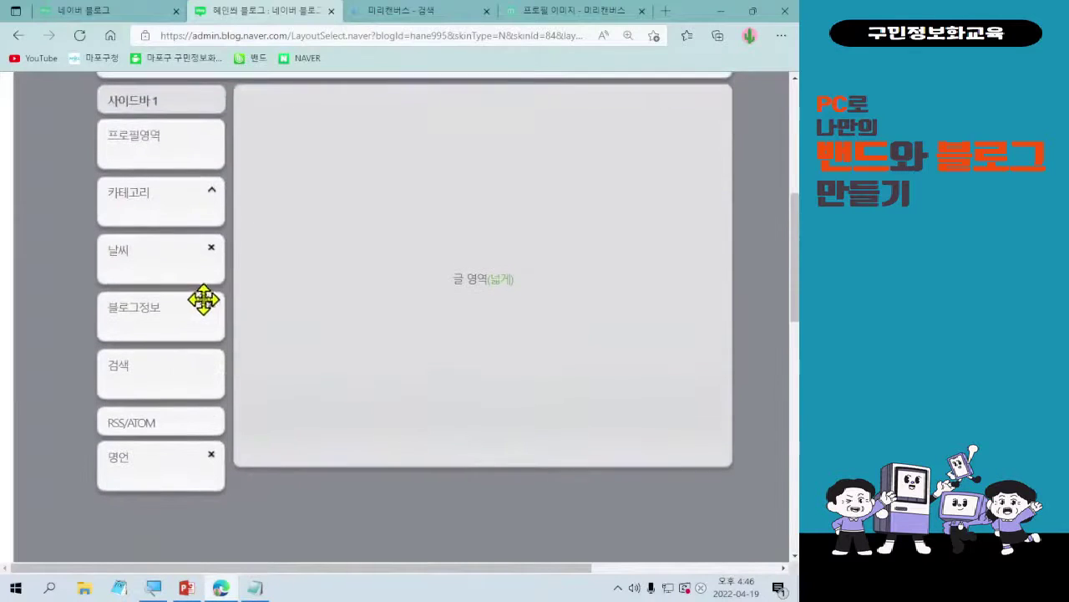
pyautogui.moveTo(177, 256); pyautogui.dragTo(151, 317)
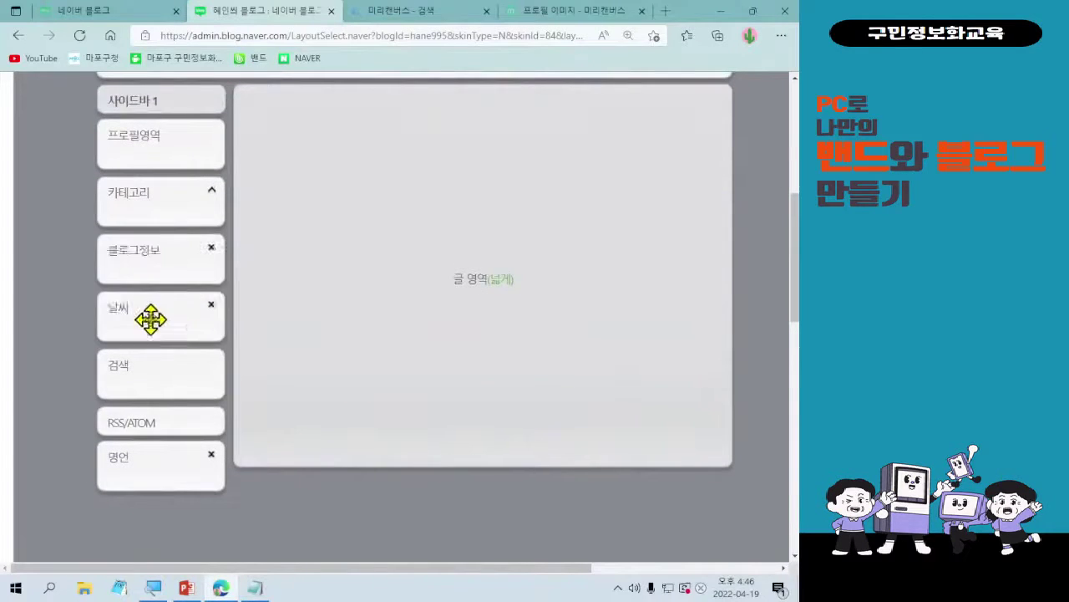
pyautogui.scroll(1, 176, 325)
pyautogui.scroll(-1, 376, 418)
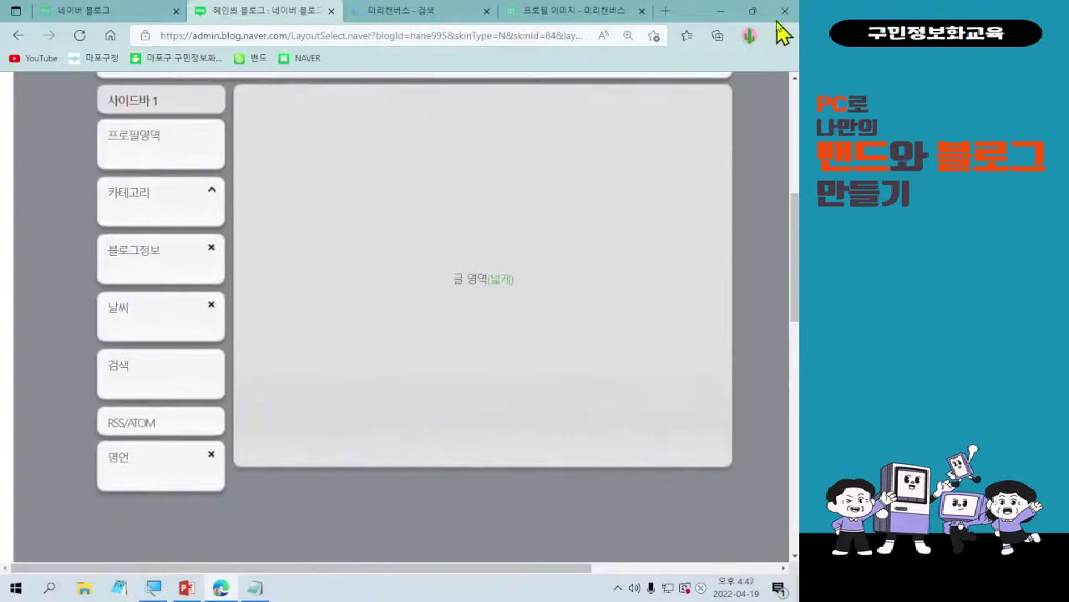
# - Zoom the browser out to 90% and drag 명언 up between 날씨 and 검색
pyautogui.click(781, 35)
pyautogui.click(700, 131)
pyautogui.click(700, 130)
pyautogui.click(700, 130)
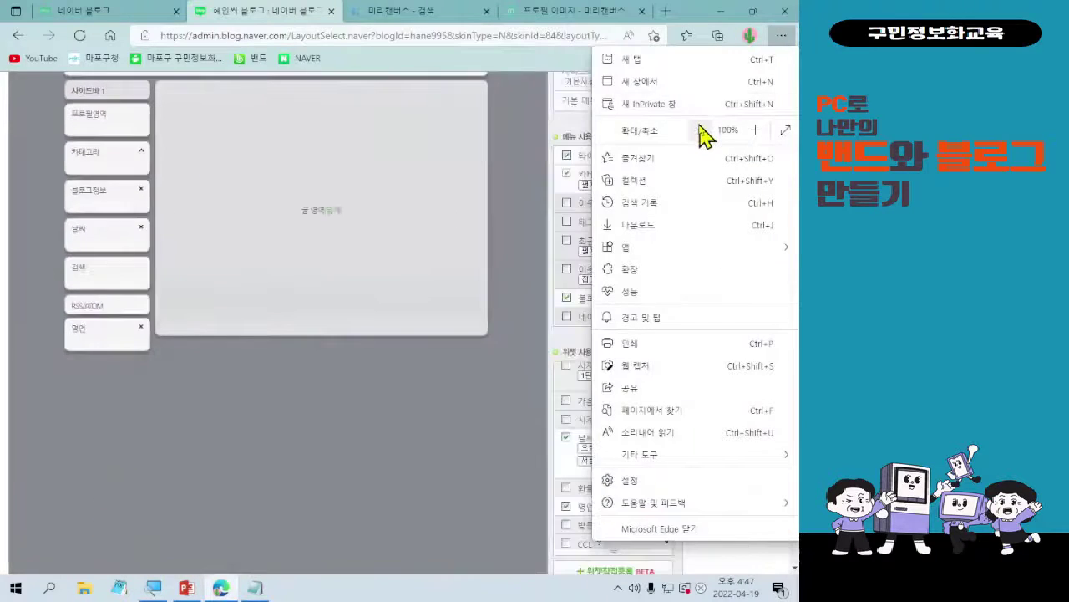
pyautogui.click(700, 130)
pyautogui.click(126, 353)
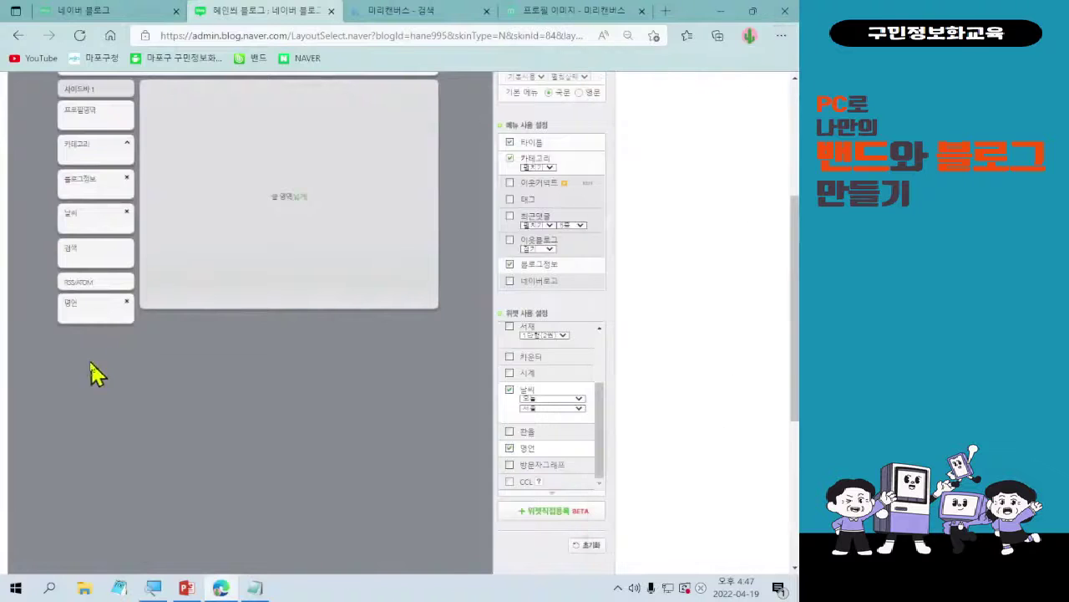
pyautogui.moveTo(81, 313); pyautogui.dragTo(87, 254)
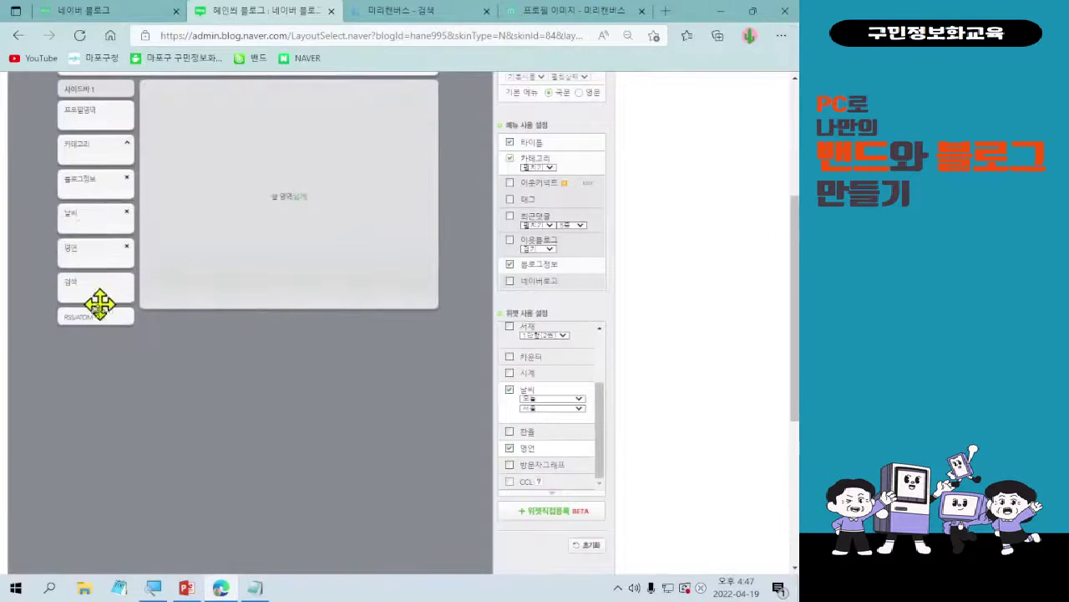
pyautogui.scroll(2, 99, 310)
pyautogui.scroll(-1, 97, 334)
pyautogui.moveTo(94, 373); pyautogui.dragTo(98, 326)
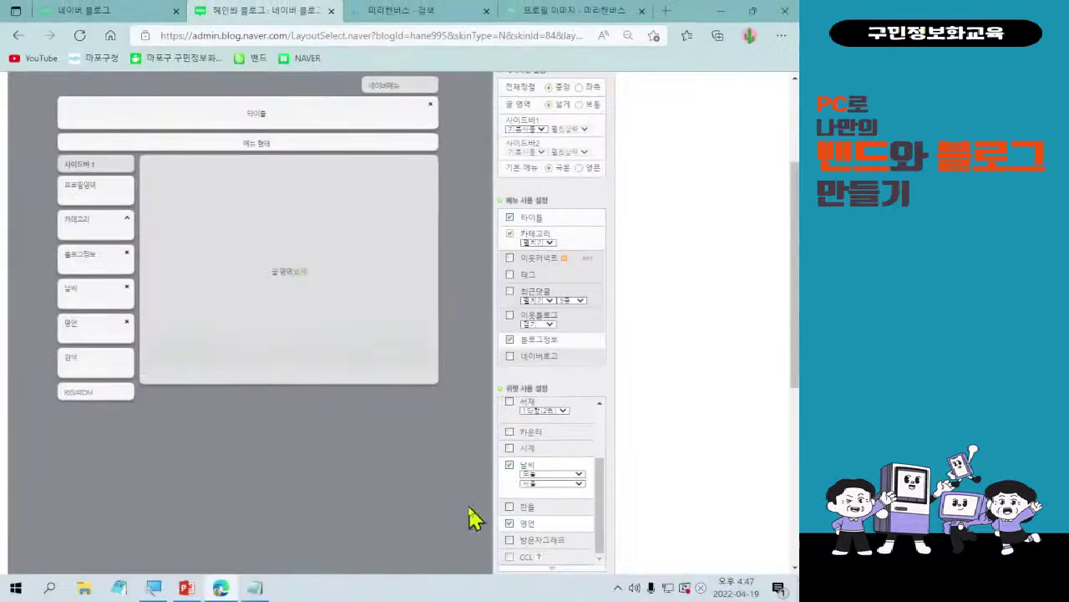
# - Set the browser zoom back to 110% and scroll to the page bottom
pyautogui.click(781, 35)
pyautogui.click(755, 130)
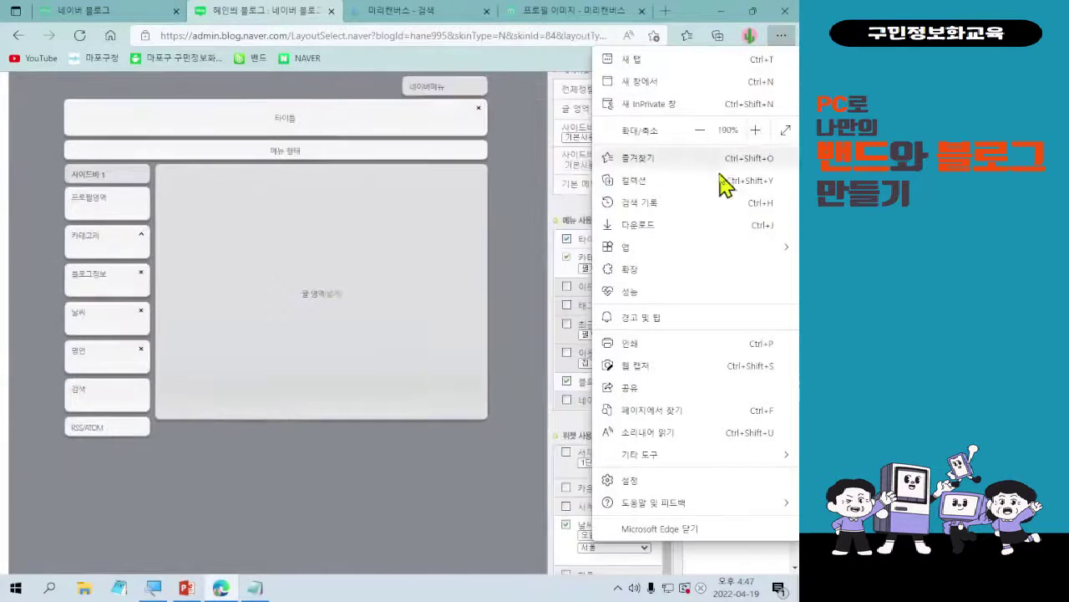
pyautogui.click(341, 481)
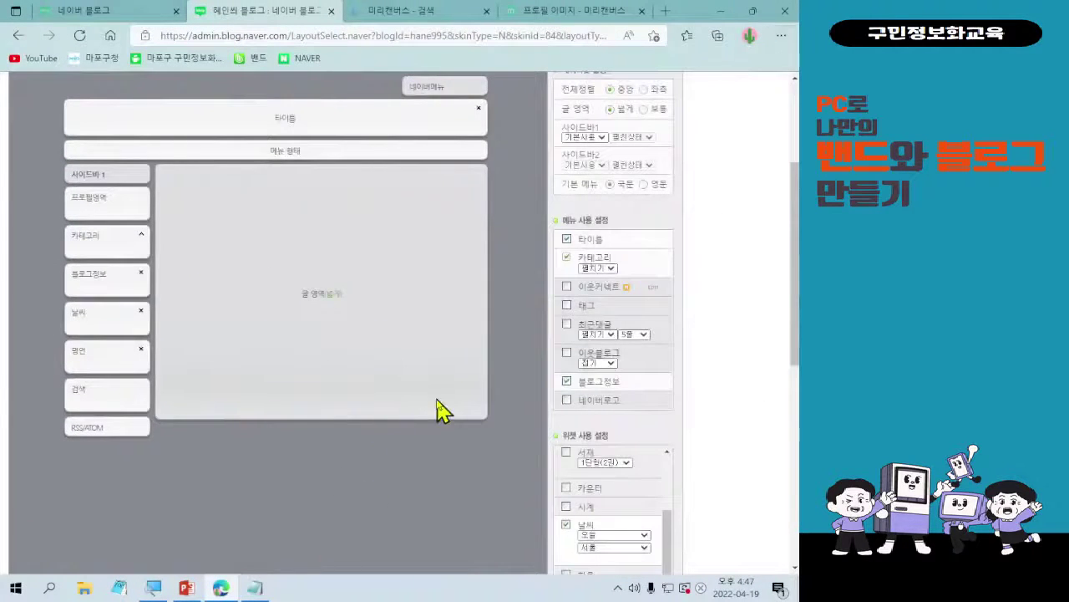
pyautogui.scroll(-6, 443, 409)
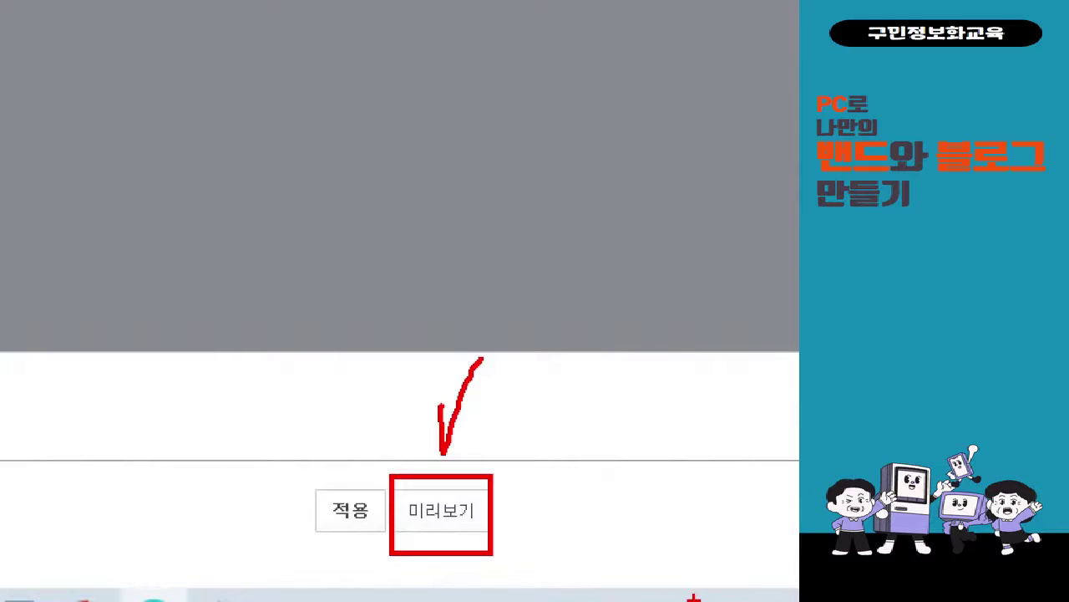
pyautogui.press('Escape')
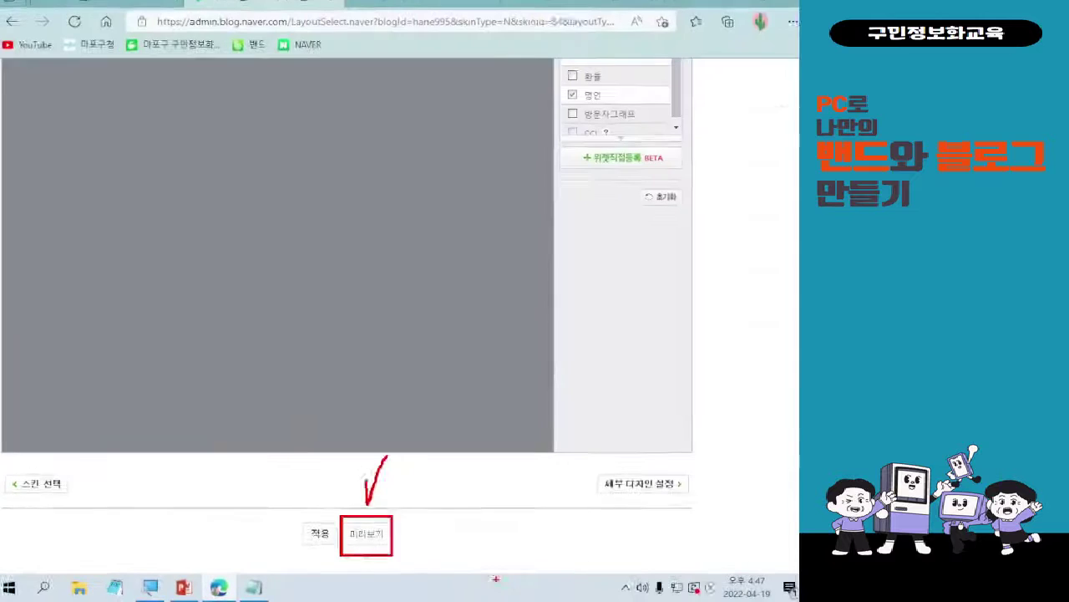
pyautogui.scroll(2, 202, 175)
pyautogui.scroll(5, 203, 175)
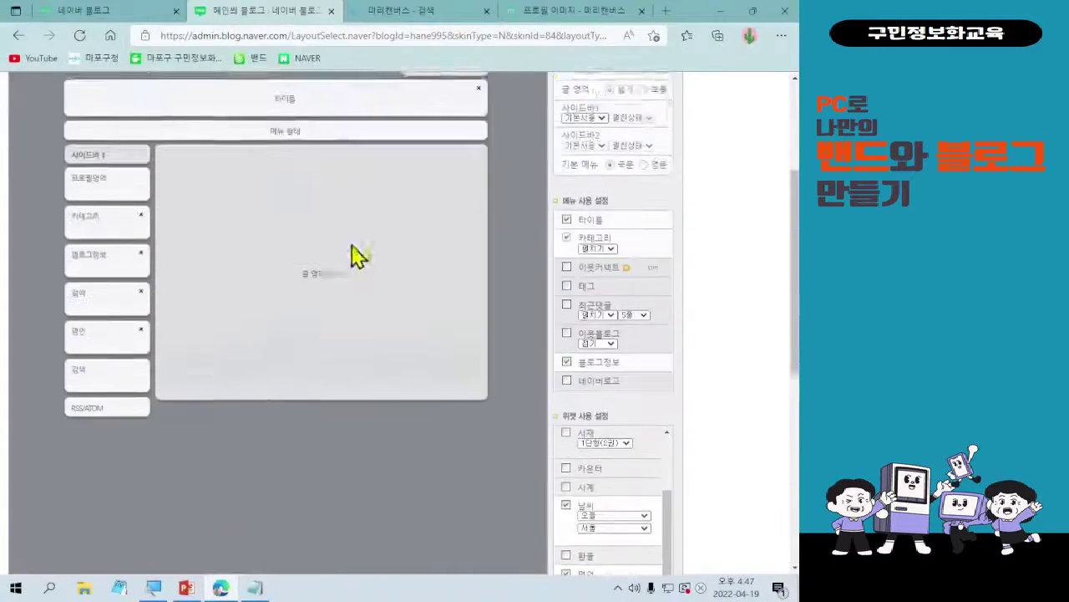
pyautogui.scroll(-7, 454, 285)
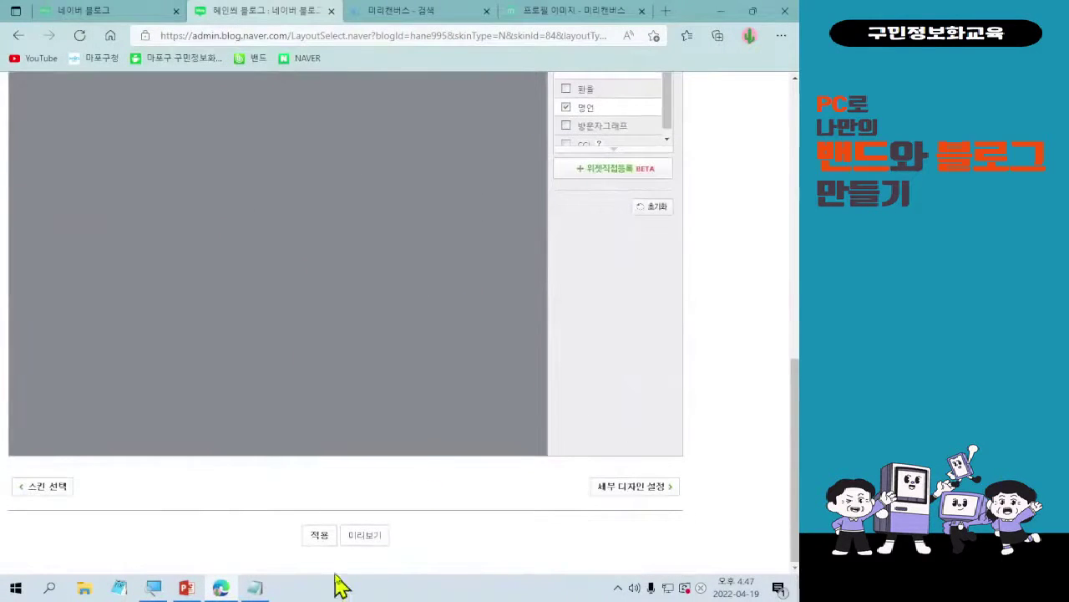
pyautogui.click(376, 541)
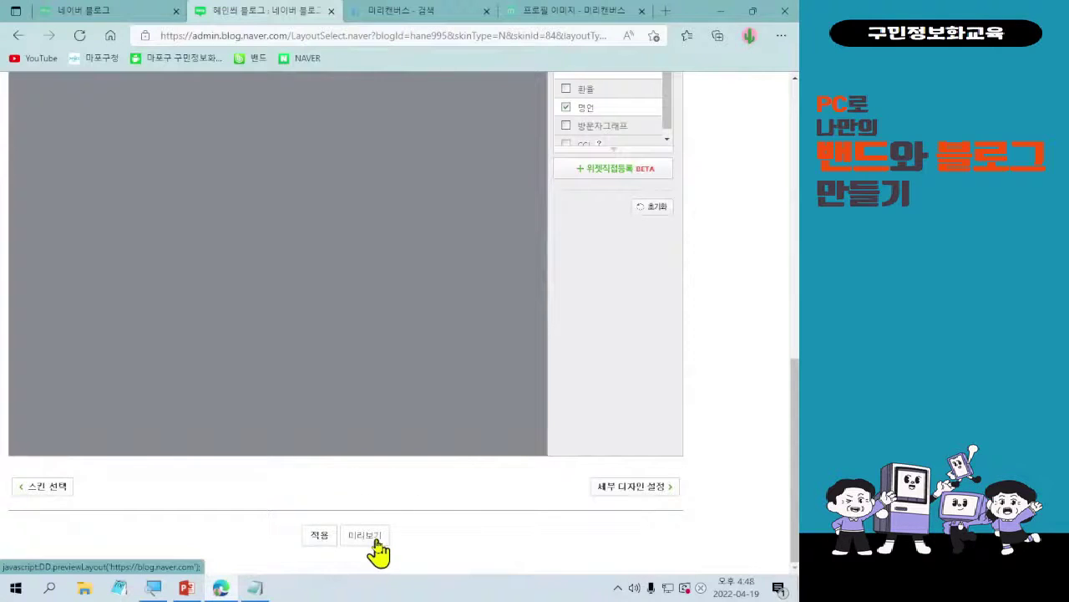
pyautogui.click(378, 550)
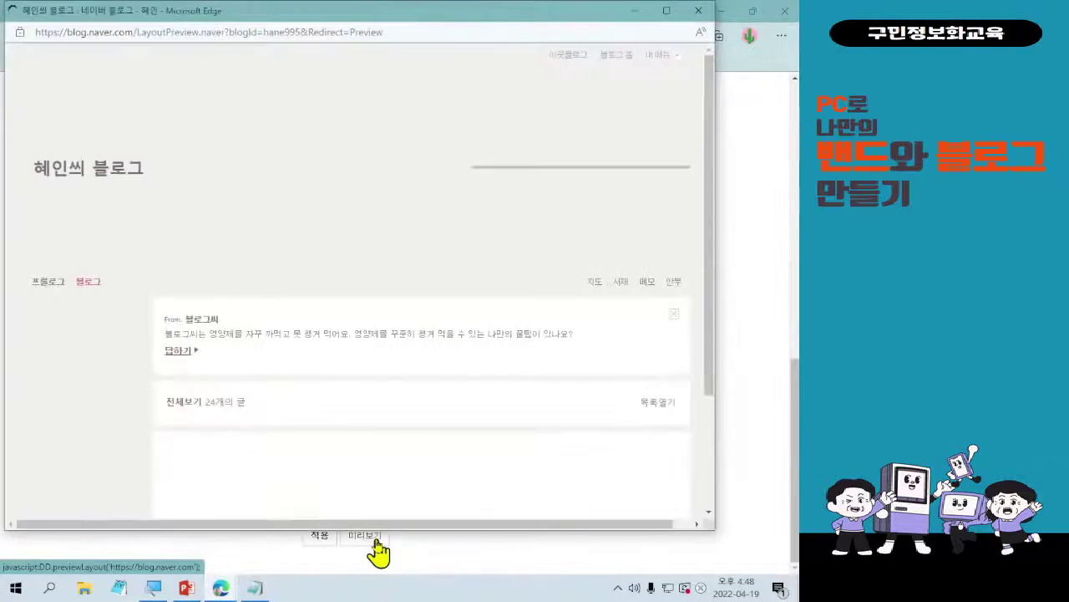
pyautogui.scroll(-5, 454, 239)
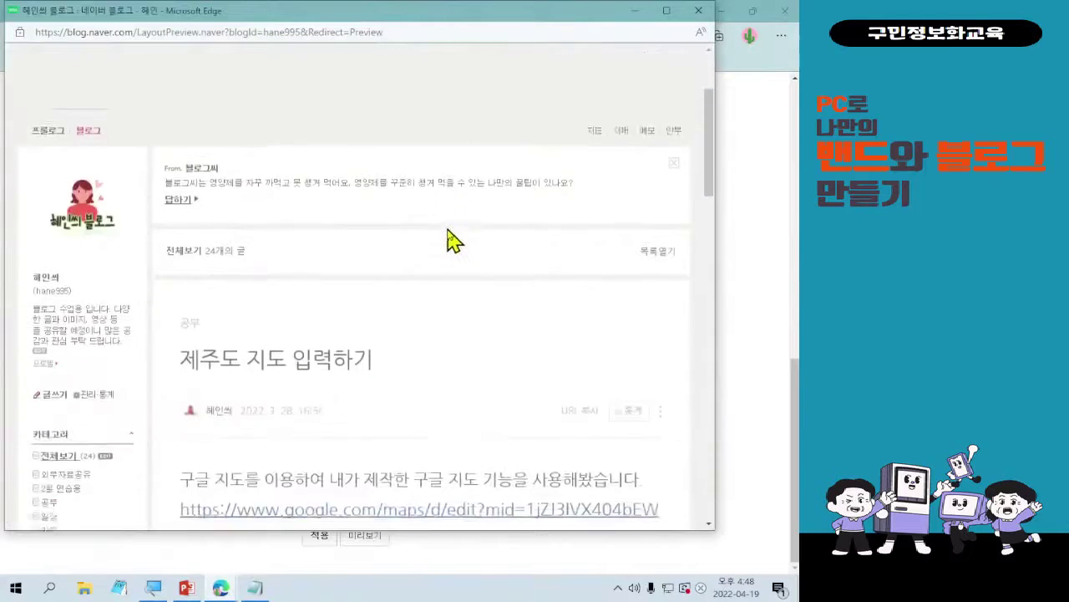
pyautogui.scroll(-4, 462, 243)
pyautogui.scroll(6, 462, 245)
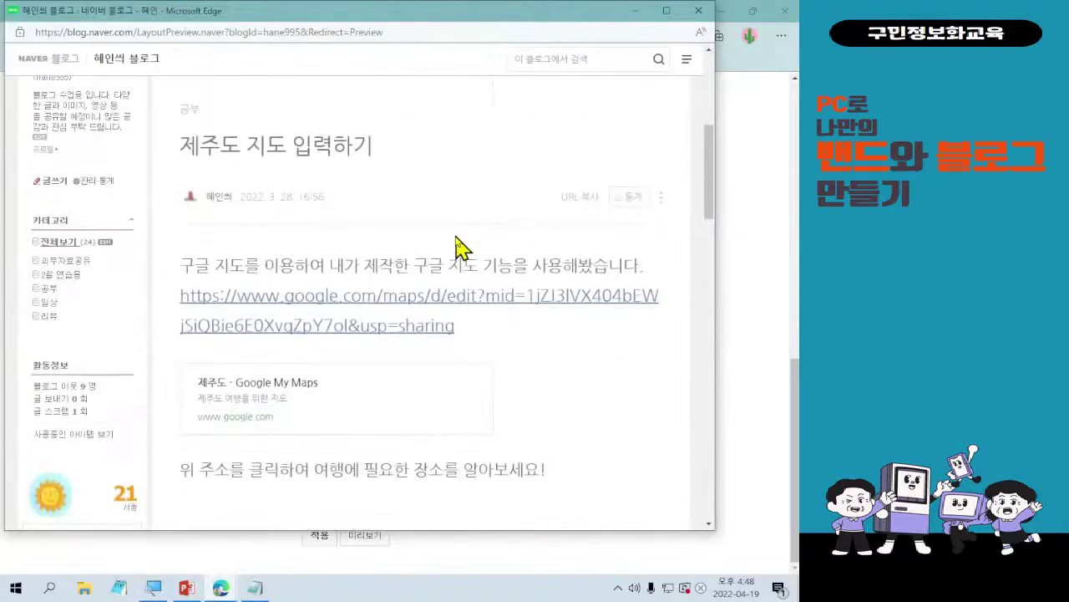
pyautogui.scroll(-2, 456, 246)
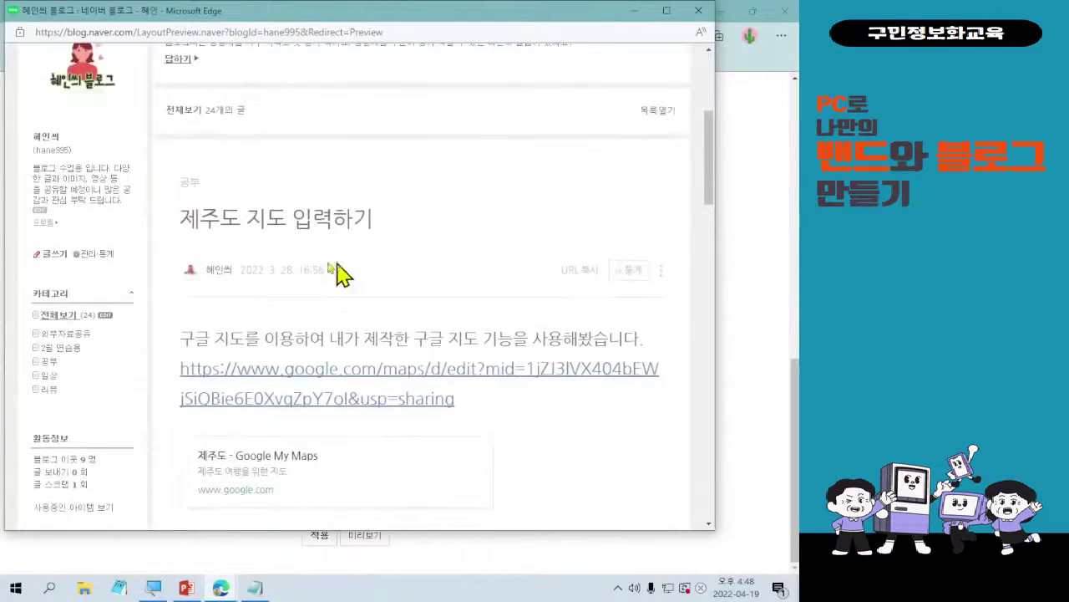
pyautogui.scroll(1, 342, 270)
pyautogui.scroll(-2, 103, 285)
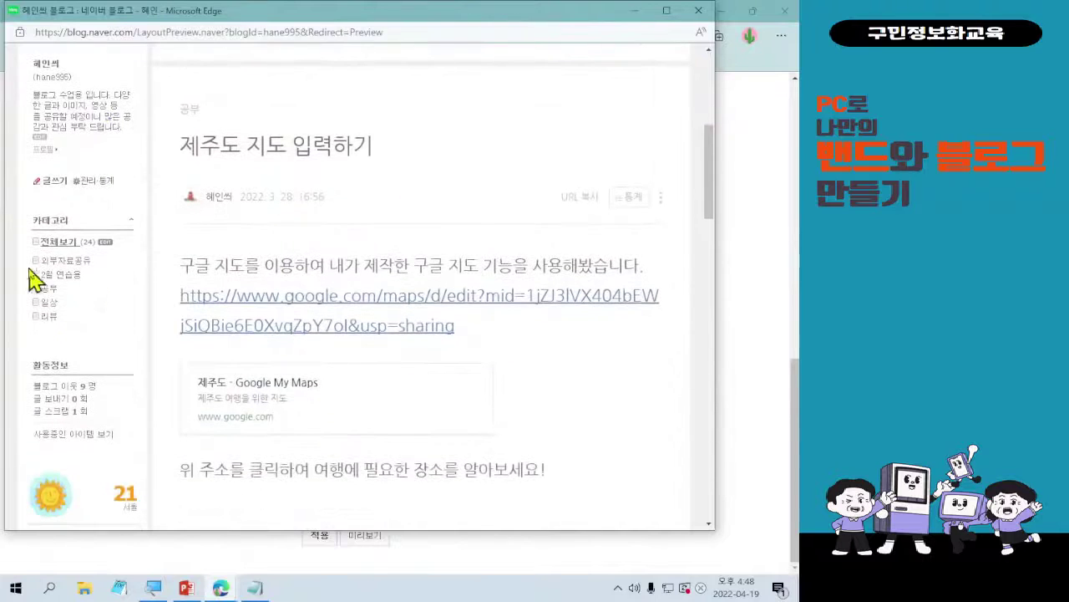
pyautogui.scroll(-2, 117, 342)
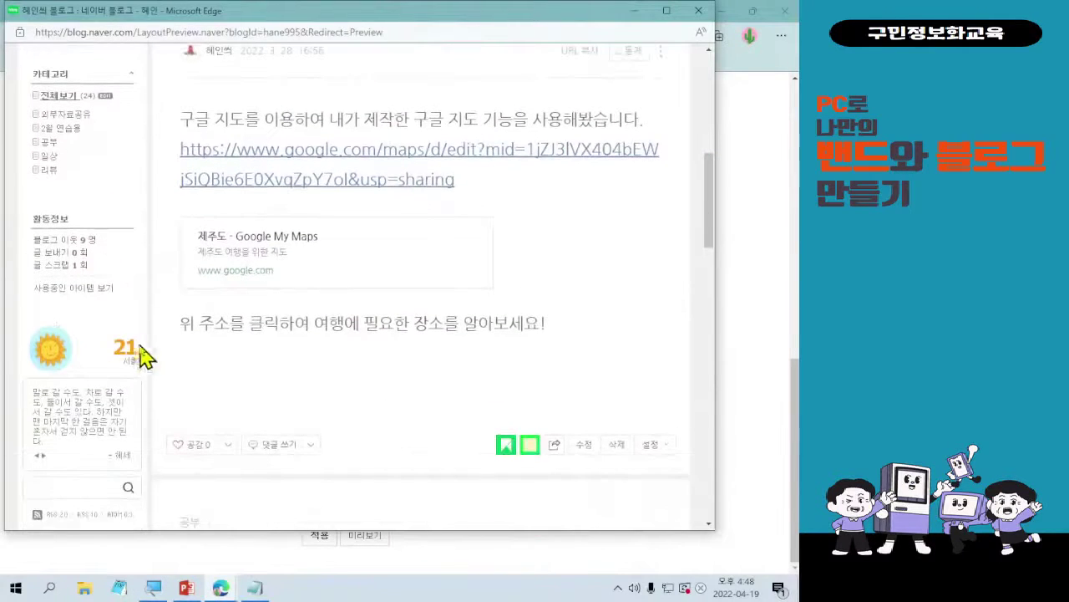
pyautogui.scroll(-1, 113, 338)
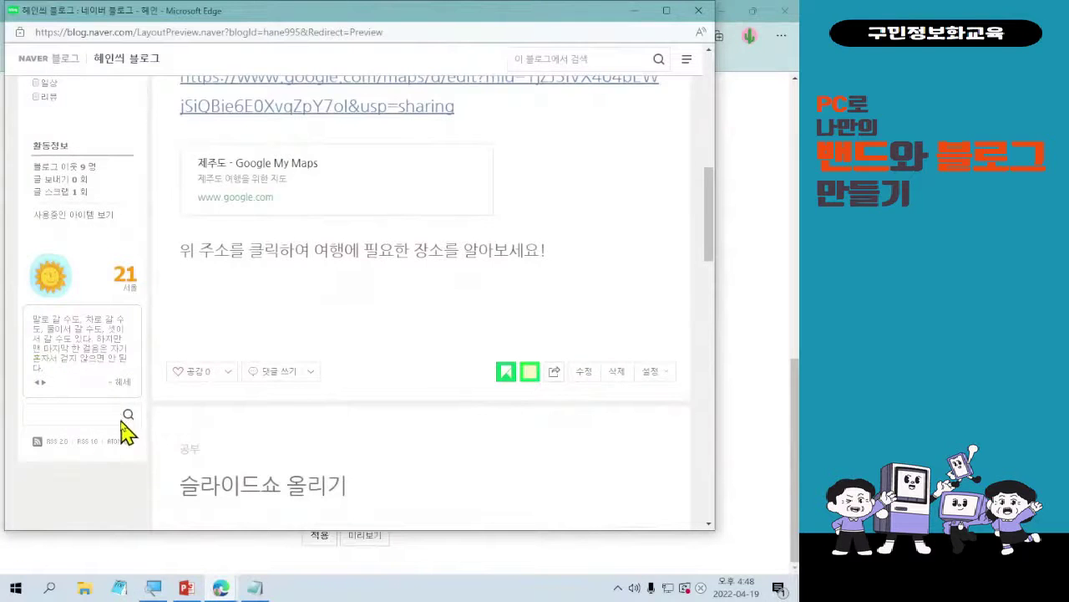
pyautogui.scroll(3, 125, 430)
pyautogui.scroll(-6, 112, 398)
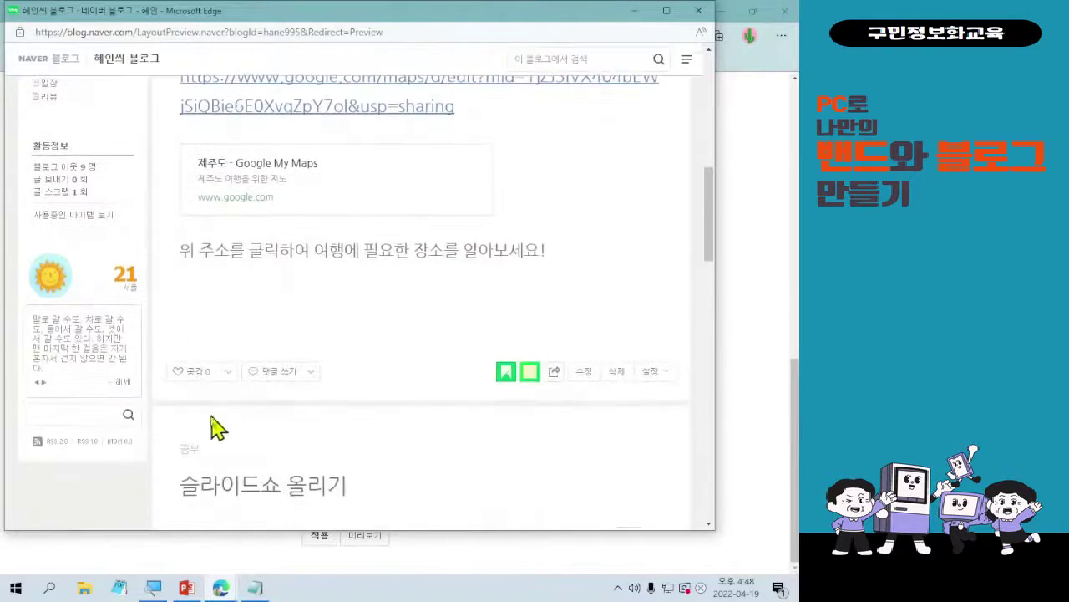
pyautogui.scroll(10, 241, 410)
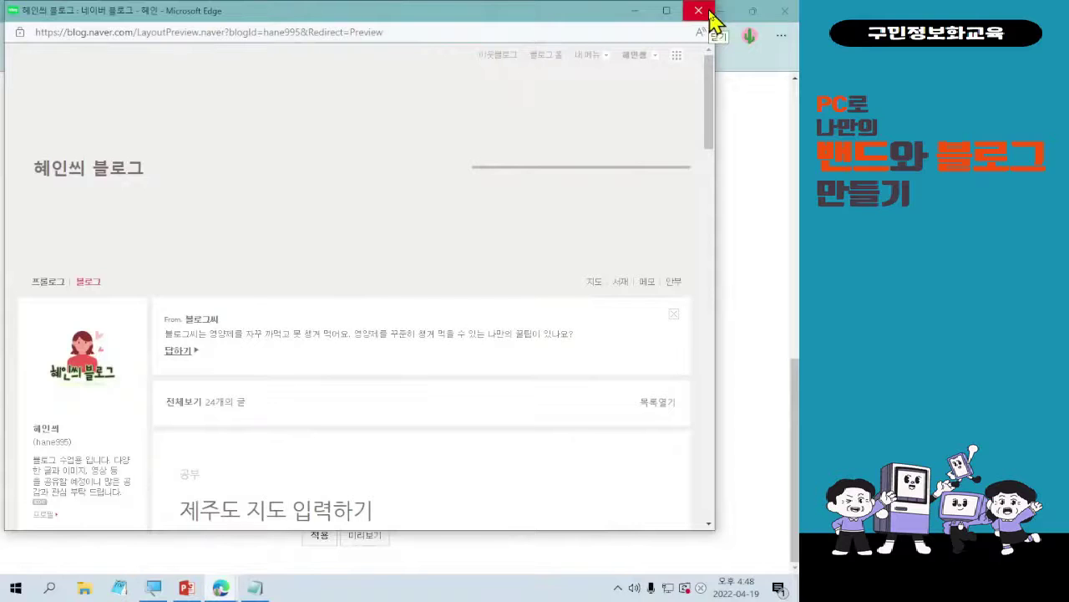
pyautogui.click(709, 11)
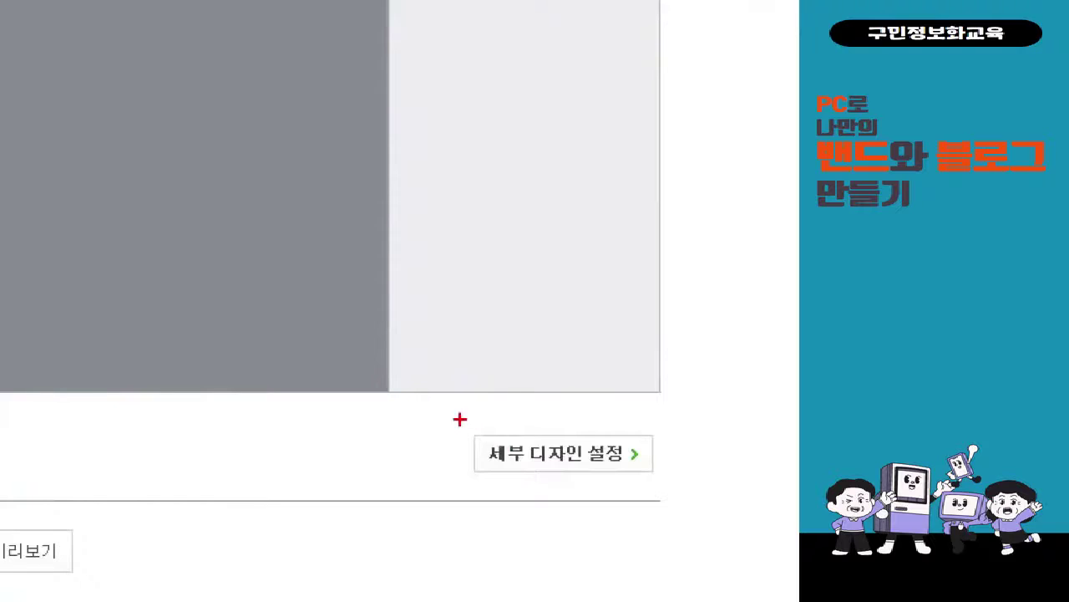
# - Apply the edited layout via 세부 디자인 설정 and dismiss the blog market tip on the 리모콘 panel
pyautogui.moveTo(582, 468); pyautogui.dragTo(687, 508)
pyautogui.moveTo(493, 393); pyautogui.dragTo(287, 0)
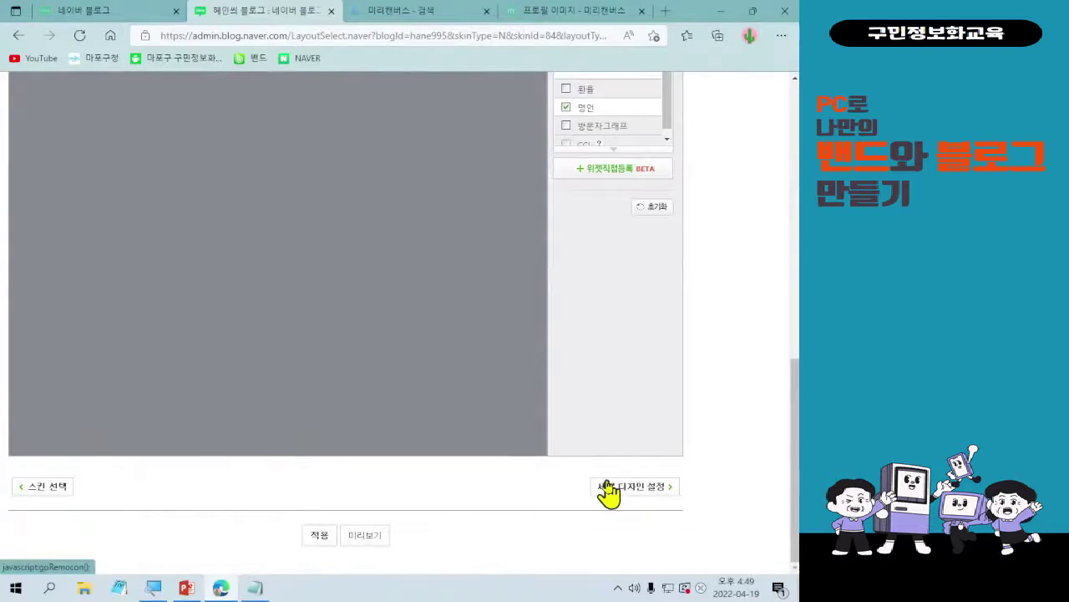
pyautogui.click(607, 492)
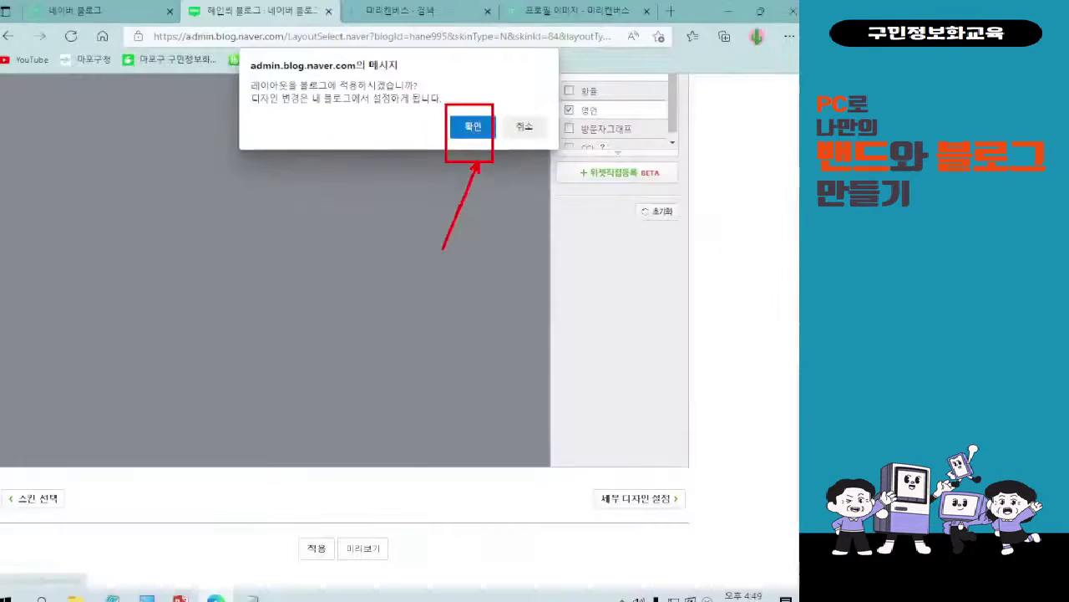
pyautogui.click(473, 125)
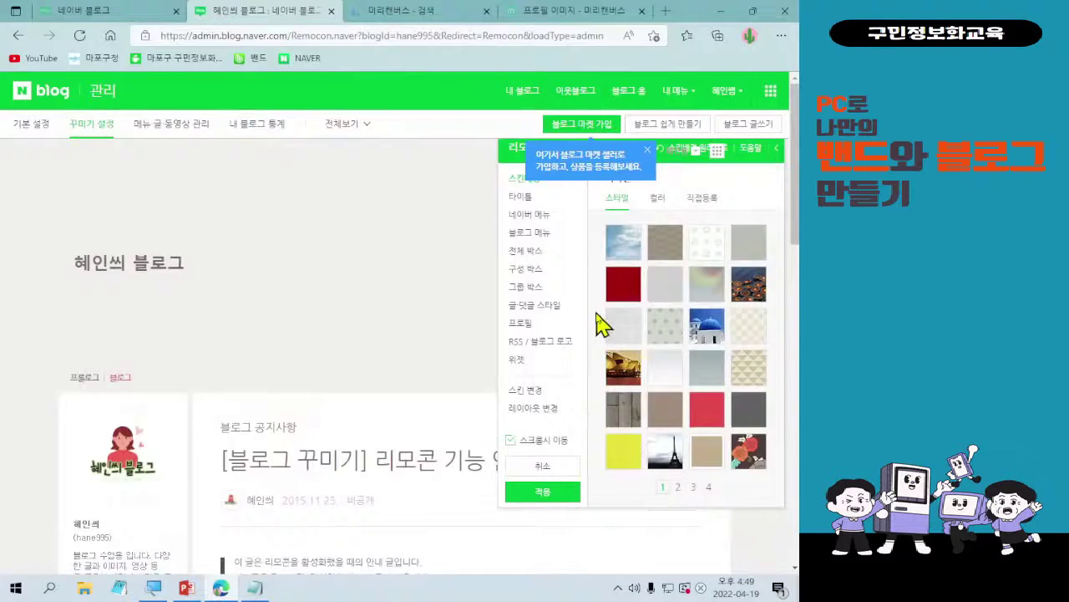
pyautogui.click(647, 149)
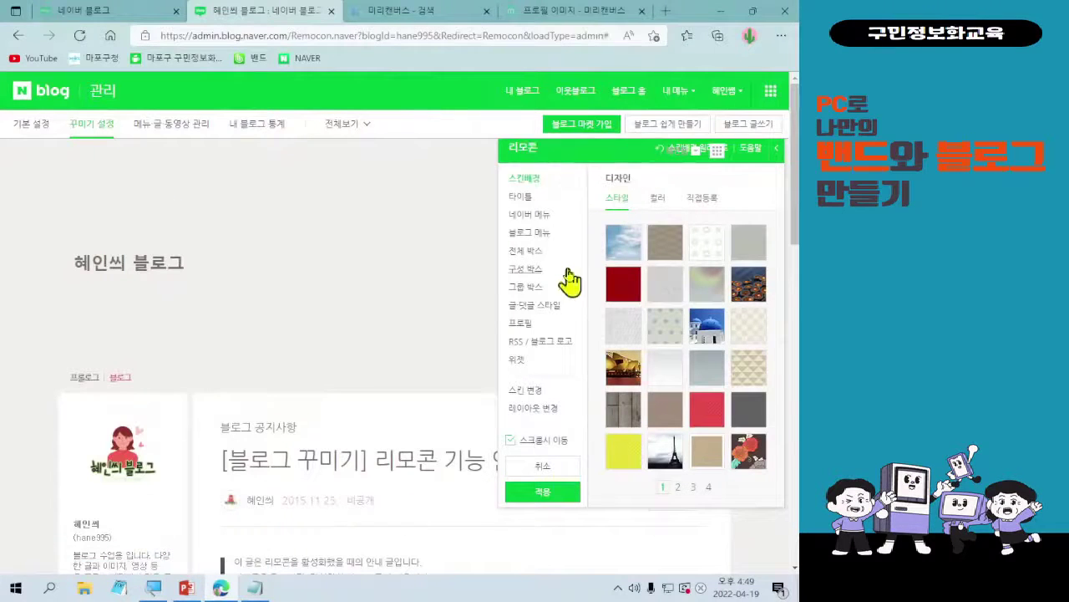
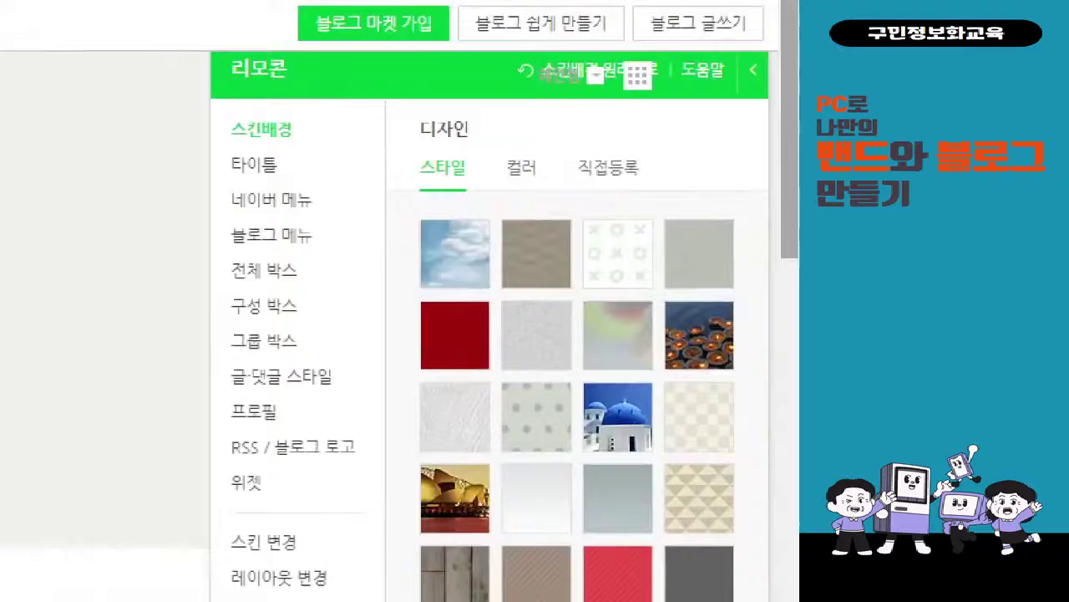
# - Set the blog title font to 나눔명조 and its size to 34 in the 타이틀 settings
pyautogui.click(781, 231)
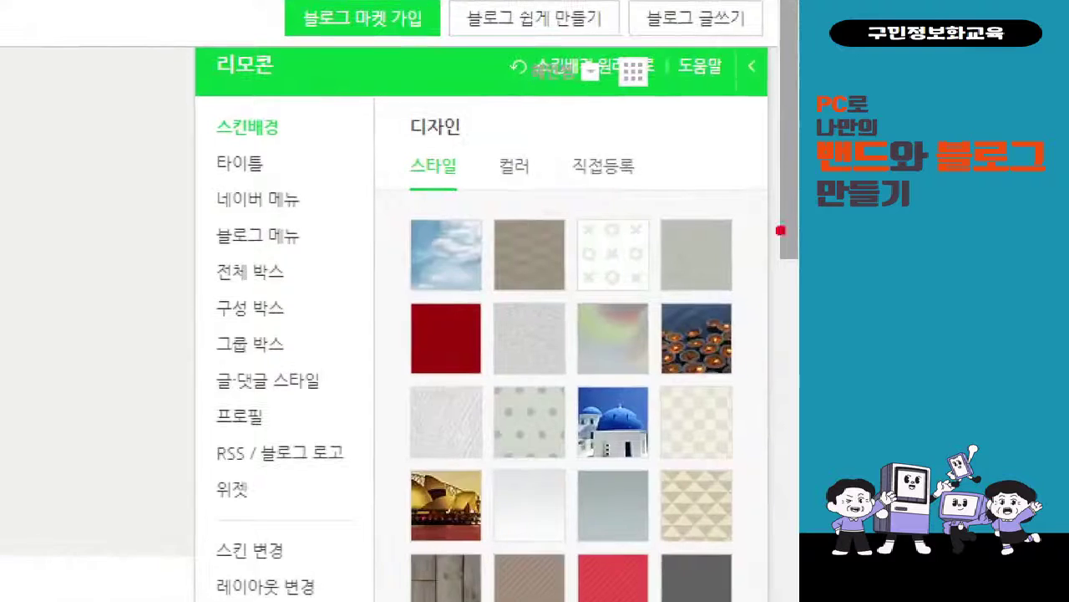
pyautogui.moveTo(204, 97)
pyautogui.mouseDown()
pyautogui.moveTo(328, 464)
pyautogui.moveTo(358, 530)
pyautogui.moveTo(370, 521)
pyautogui.mouseUp()
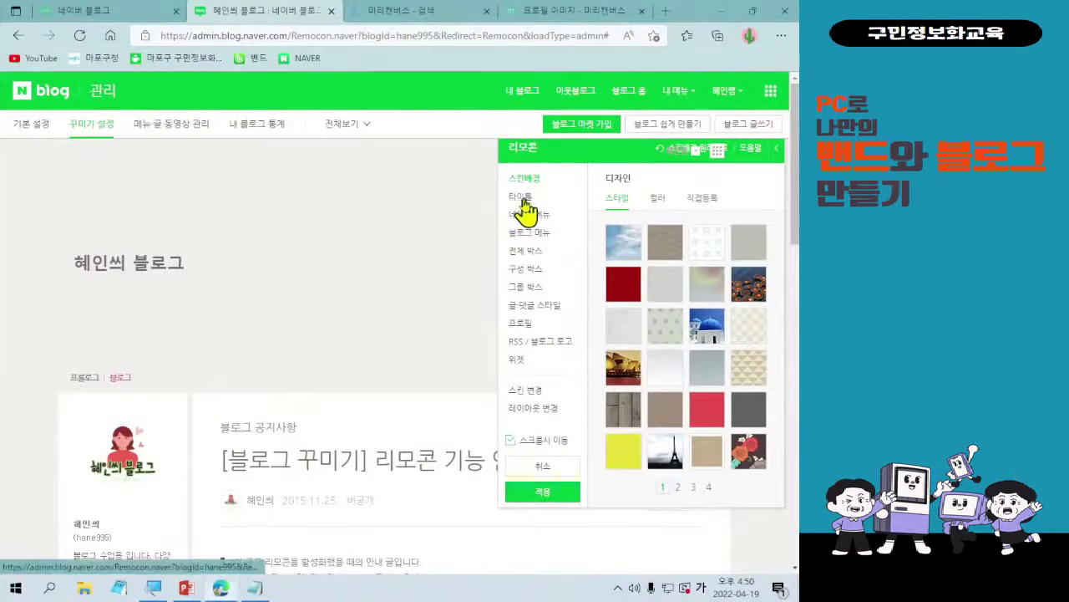
pyautogui.click(522, 201)
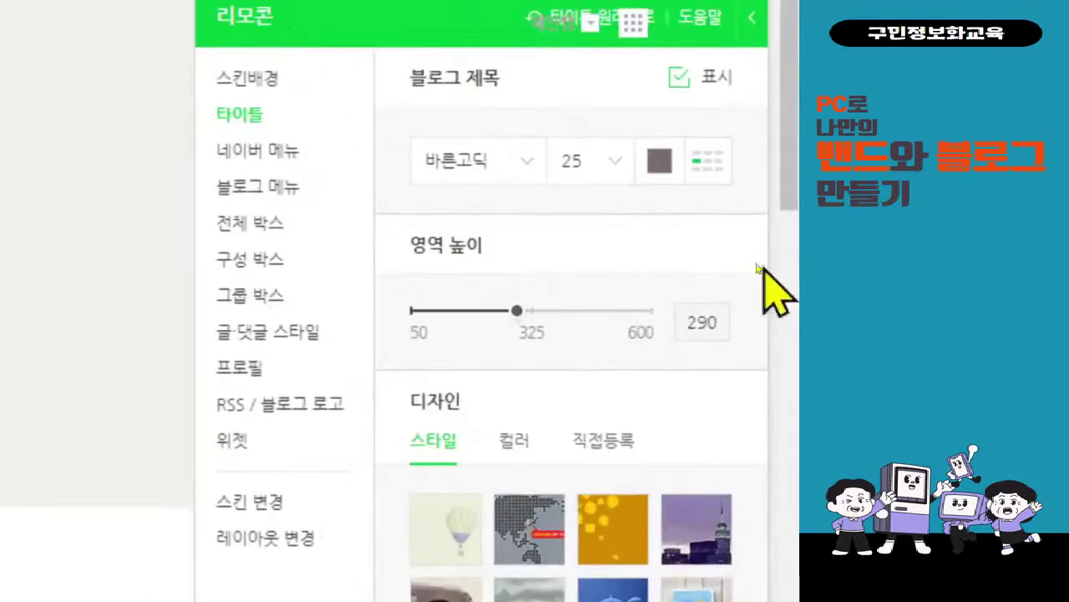
pyautogui.click(505, 167)
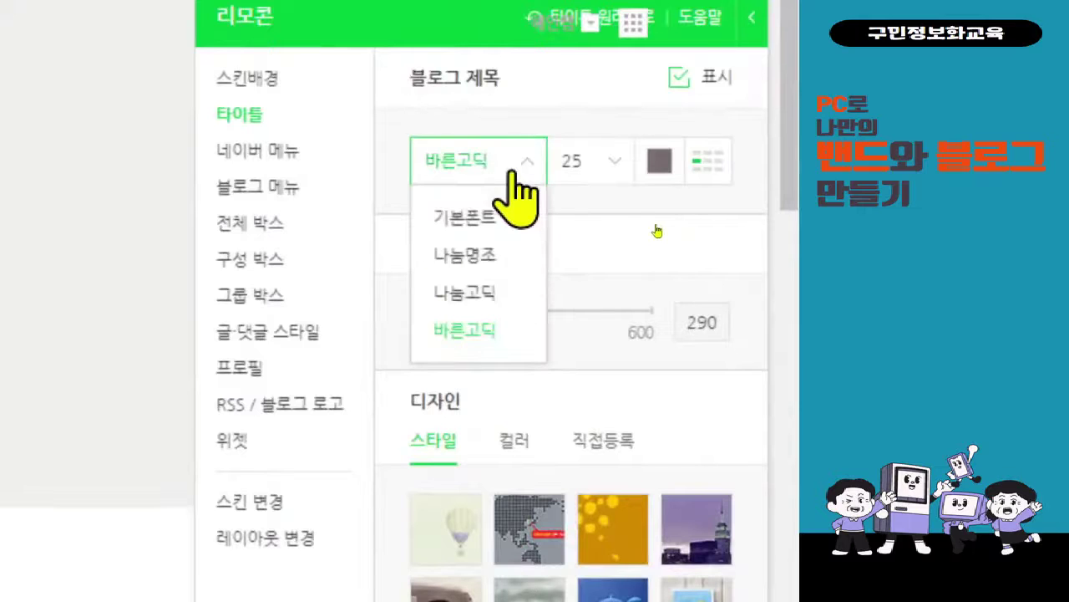
pyautogui.click(510, 256)
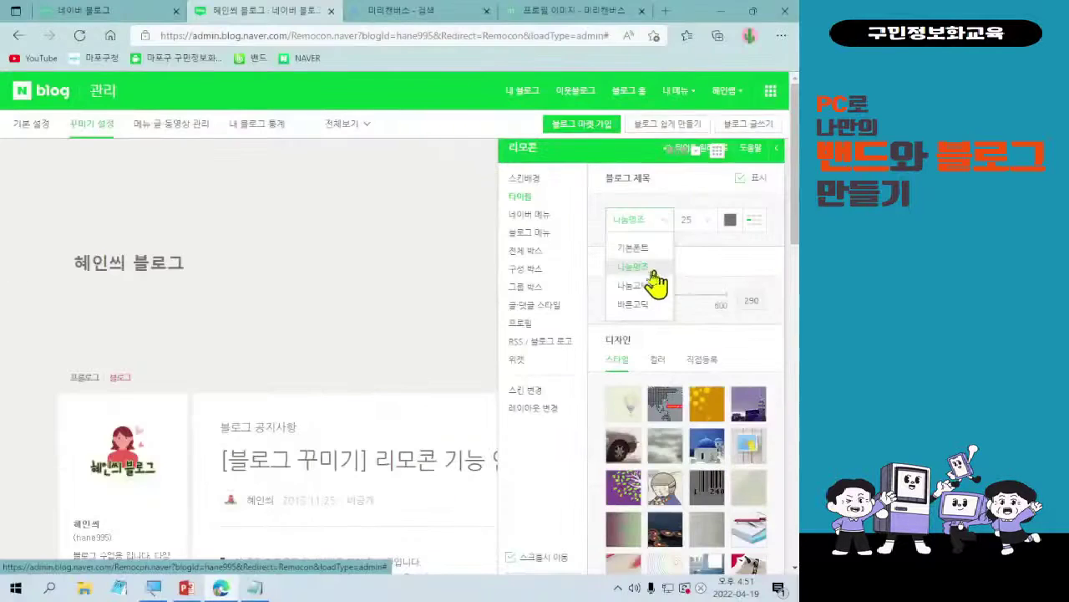
pyautogui.click(660, 227)
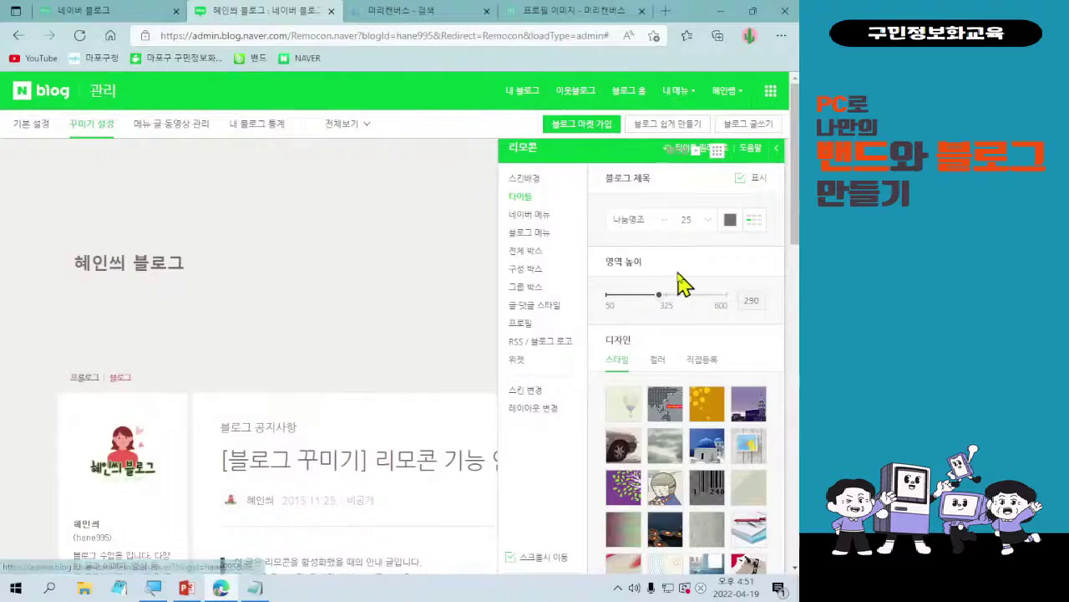
pyautogui.moveTo(574, 159); pyautogui.dragTo(475, 177)
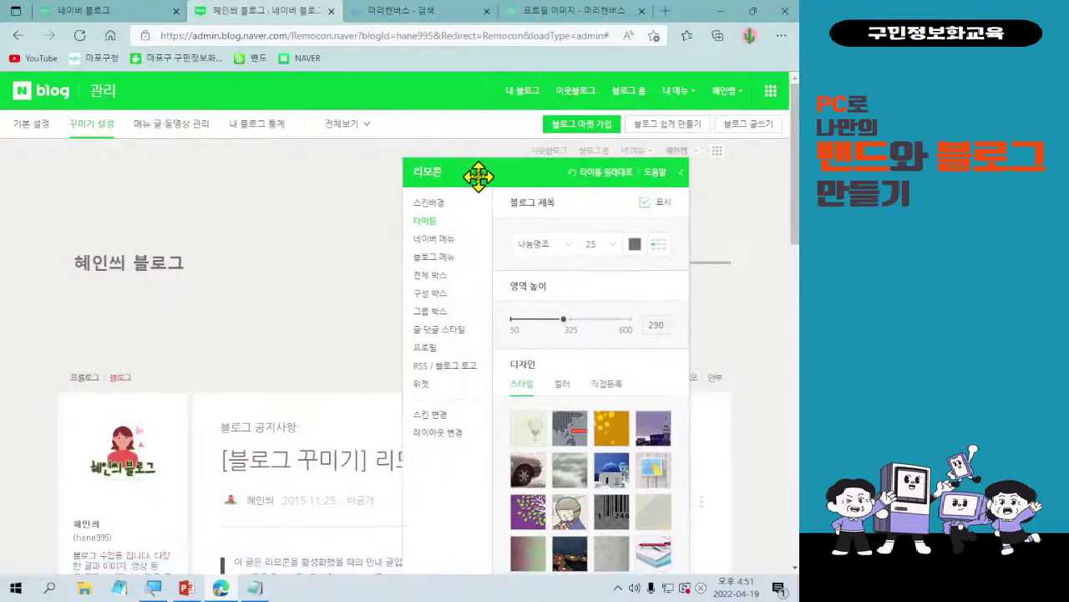
pyautogui.click(603, 251)
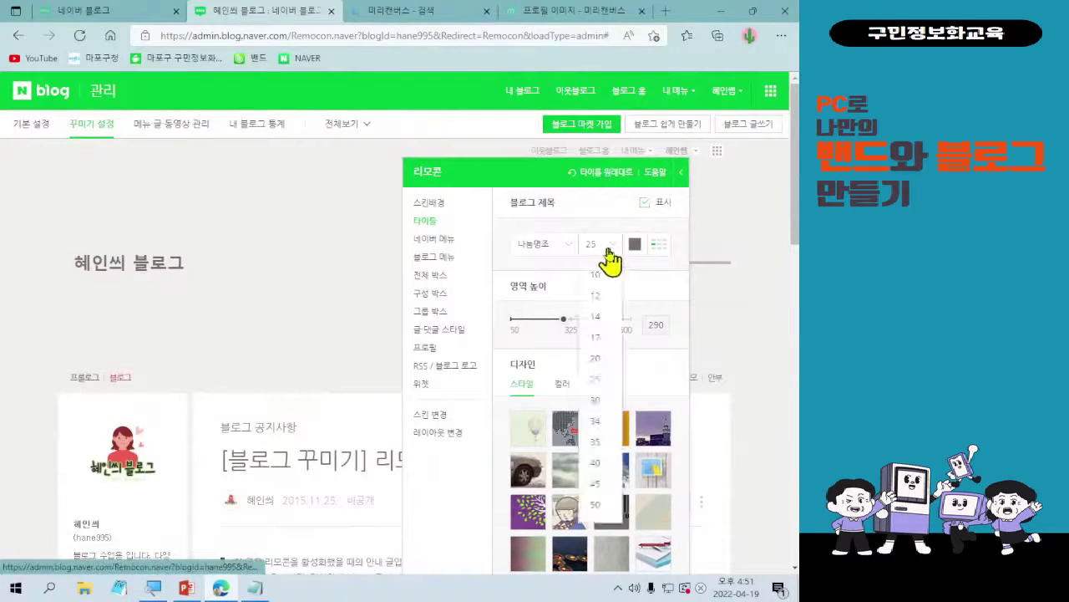
pyautogui.click(603, 422)
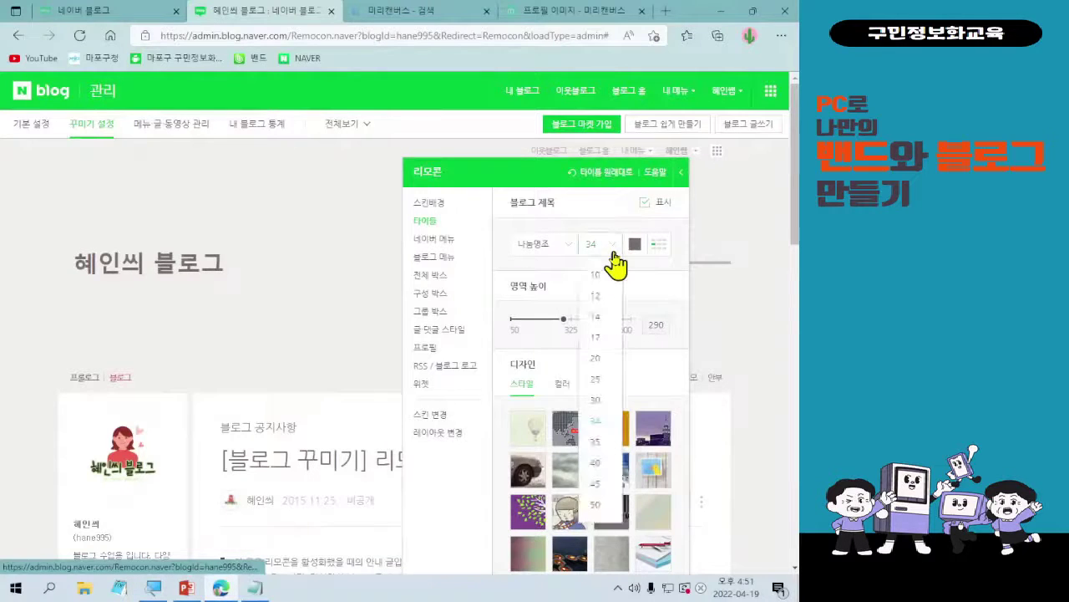
# - Try the 기본폰트 and 나눔고딕 title fonts, then return to 나눔명조
pyautogui.click(613, 253)
pyautogui.click(613, 253)
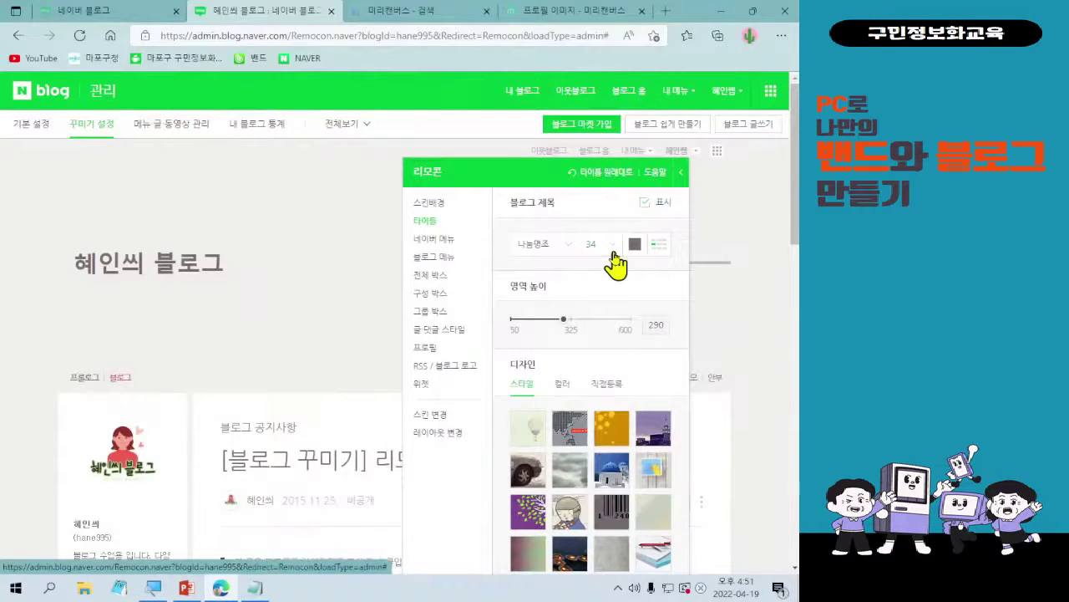
pyautogui.click(613, 254)
pyautogui.click(613, 253)
pyautogui.click(613, 253)
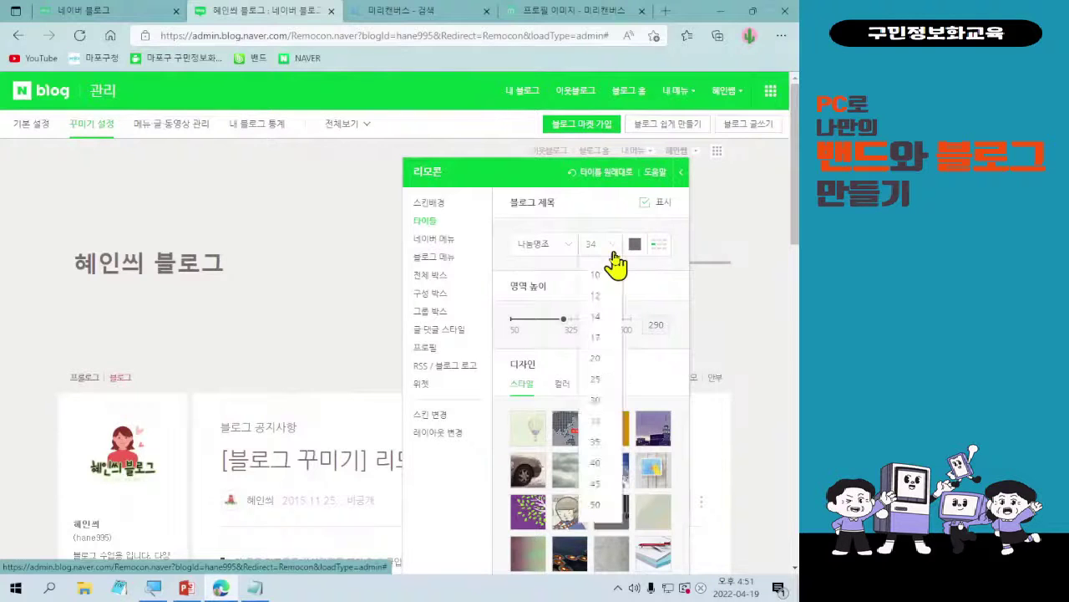
pyautogui.click(613, 254)
pyautogui.click(546, 247)
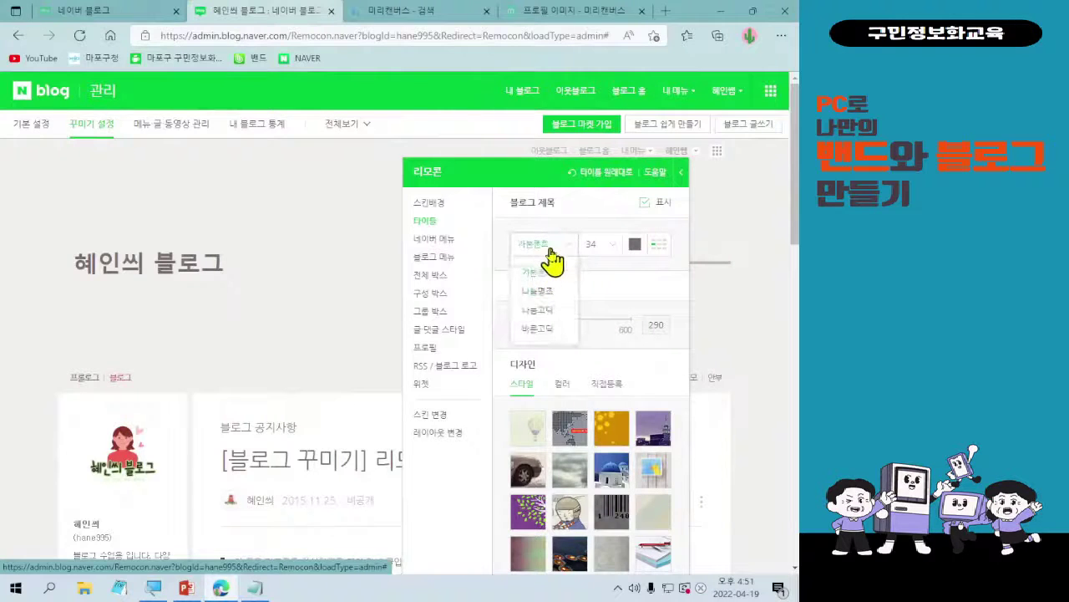
pyautogui.click(541, 271)
pyautogui.click(560, 251)
pyautogui.click(539, 309)
pyautogui.click(558, 246)
pyautogui.click(559, 253)
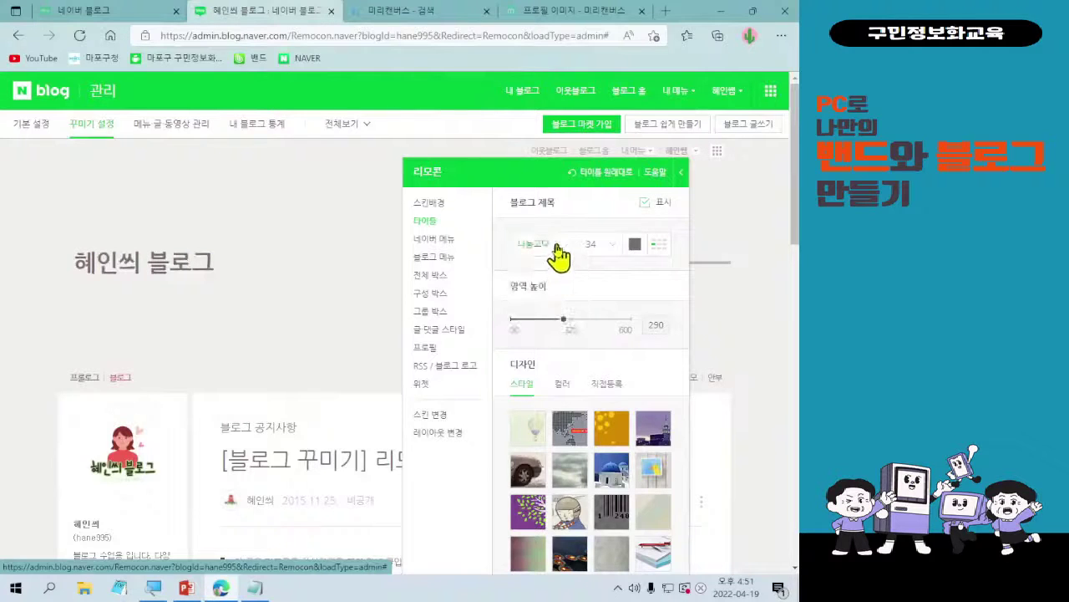
pyautogui.click(562, 253)
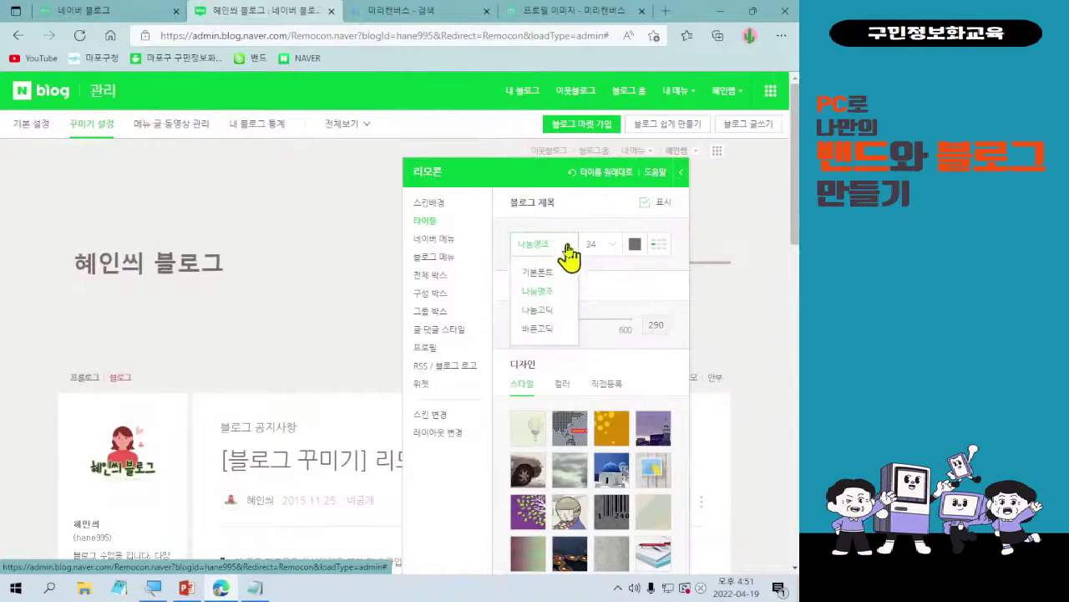
pyautogui.click(556, 290)
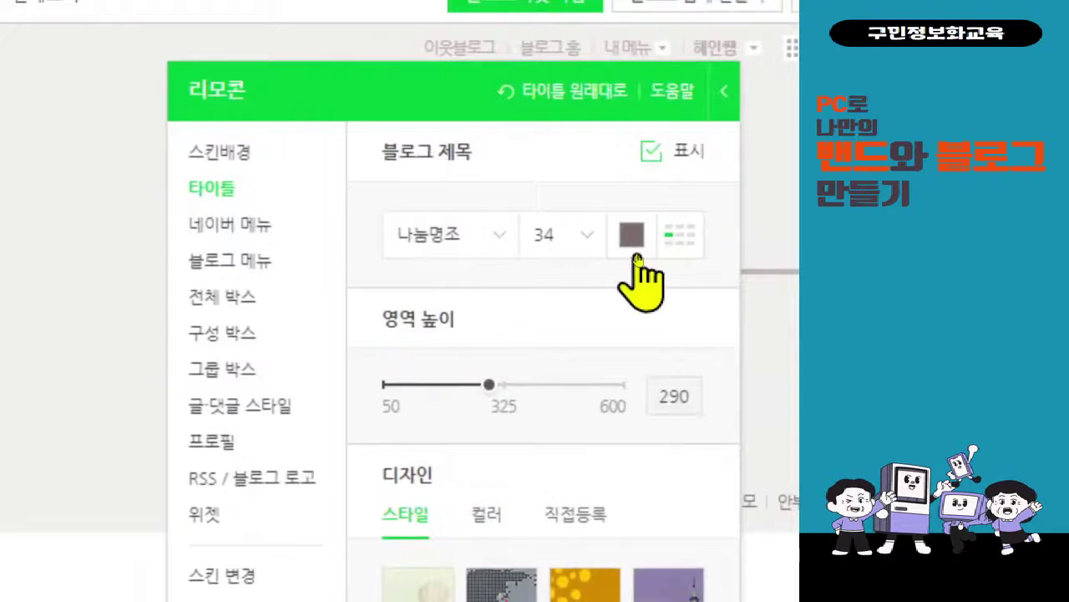
# - Try peach, olive, light pink and orange title colours, settling on dark red #700001
pyautogui.click(635, 255)
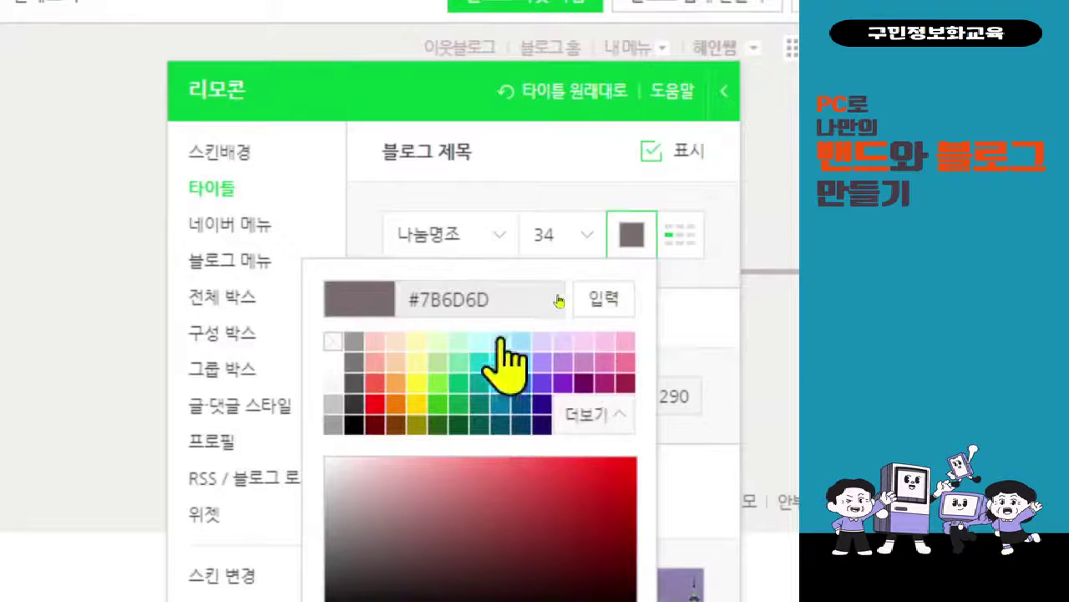
pyautogui.click(406, 341)
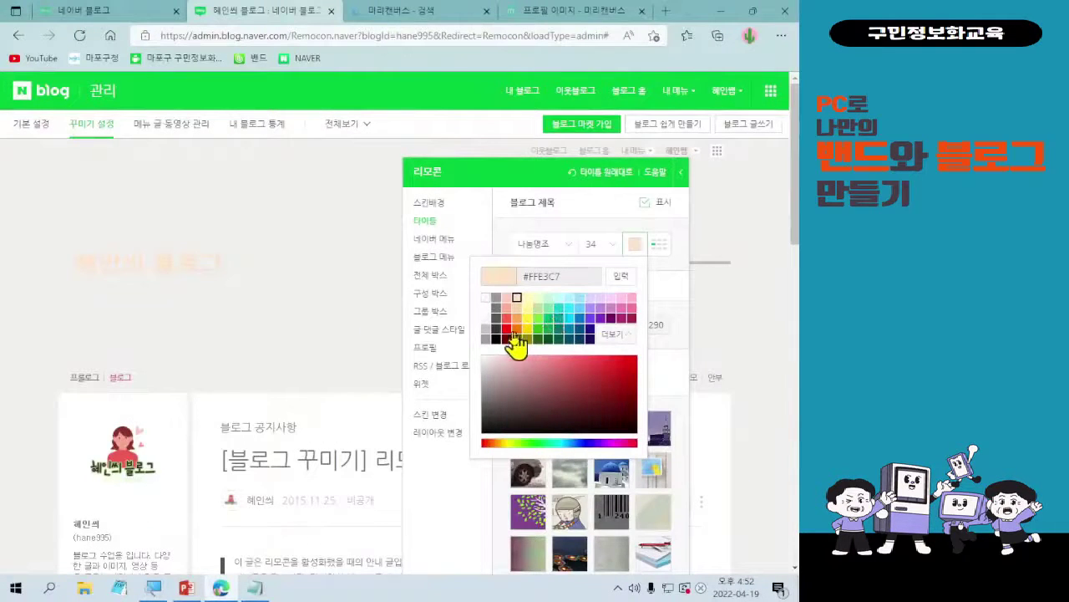
pyautogui.click(507, 338)
pyautogui.click(527, 339)
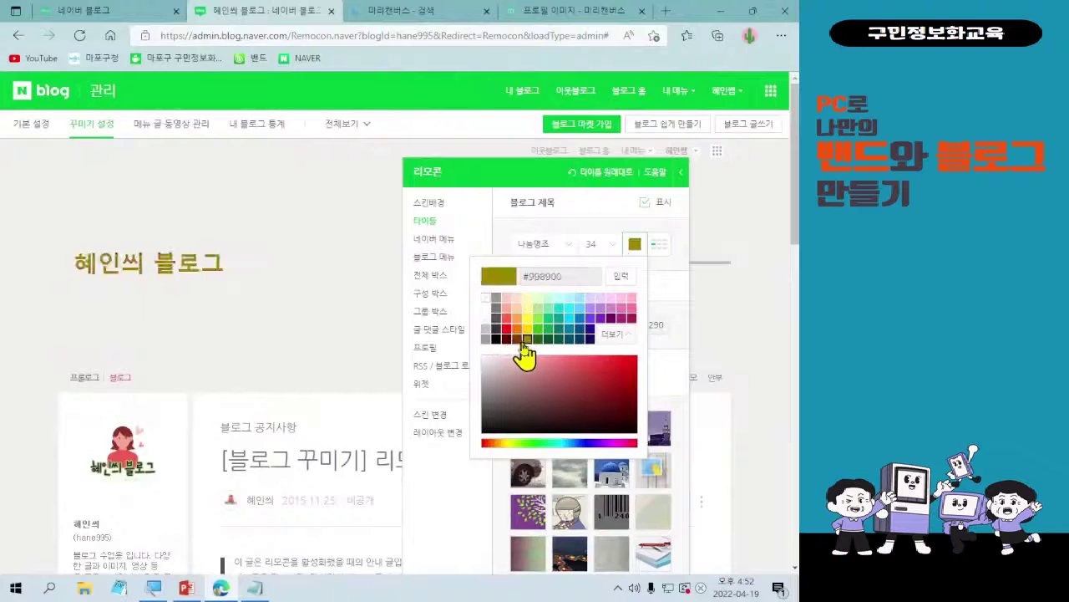
pyautogui.click(507, 338)
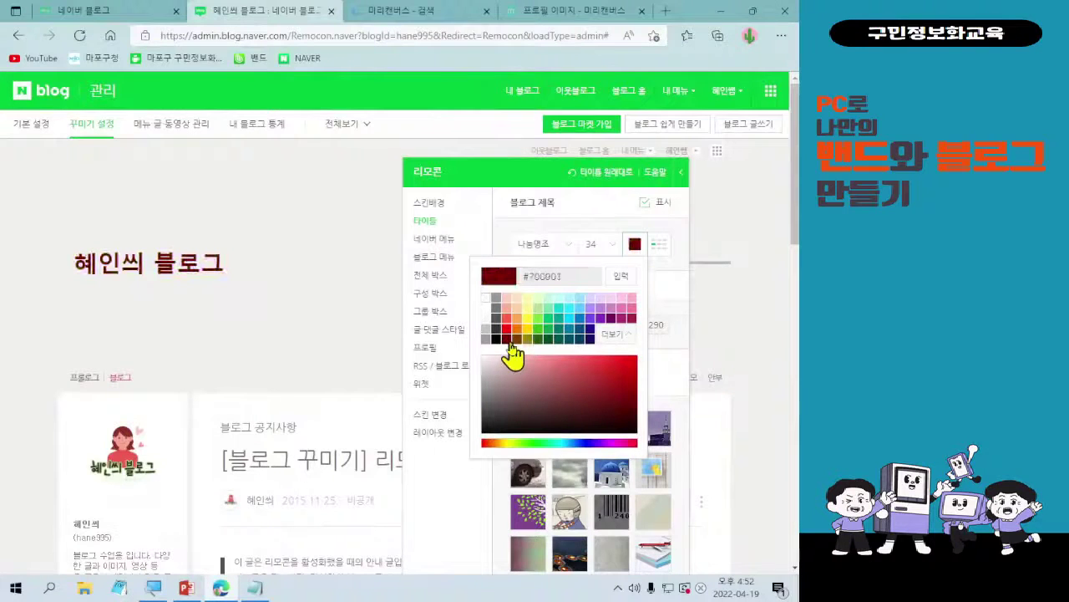
pyautogui.click(621, 299)
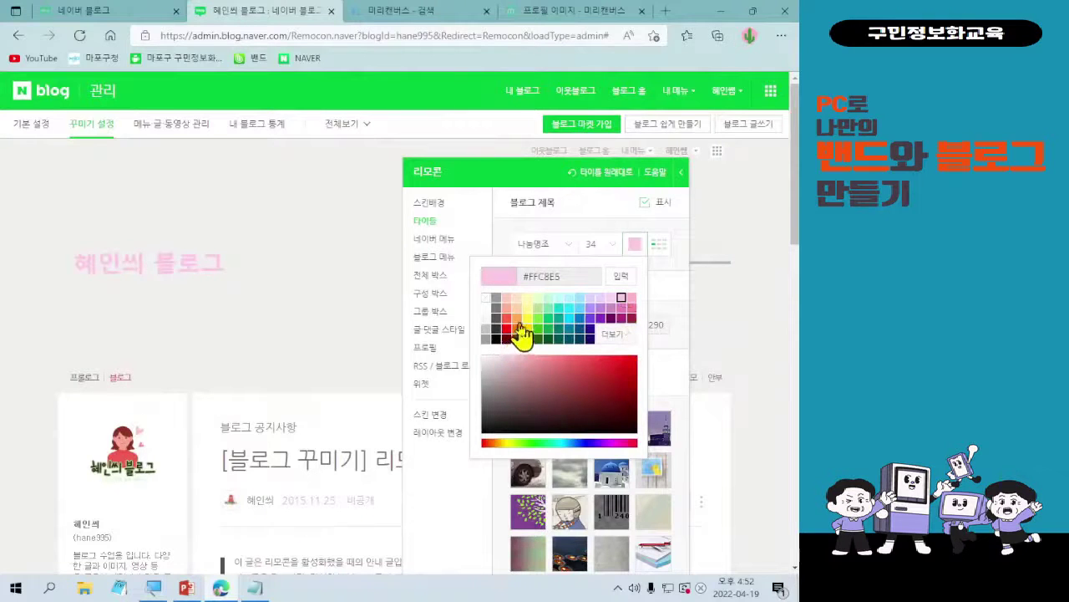
pyautogui.click(517, 318)
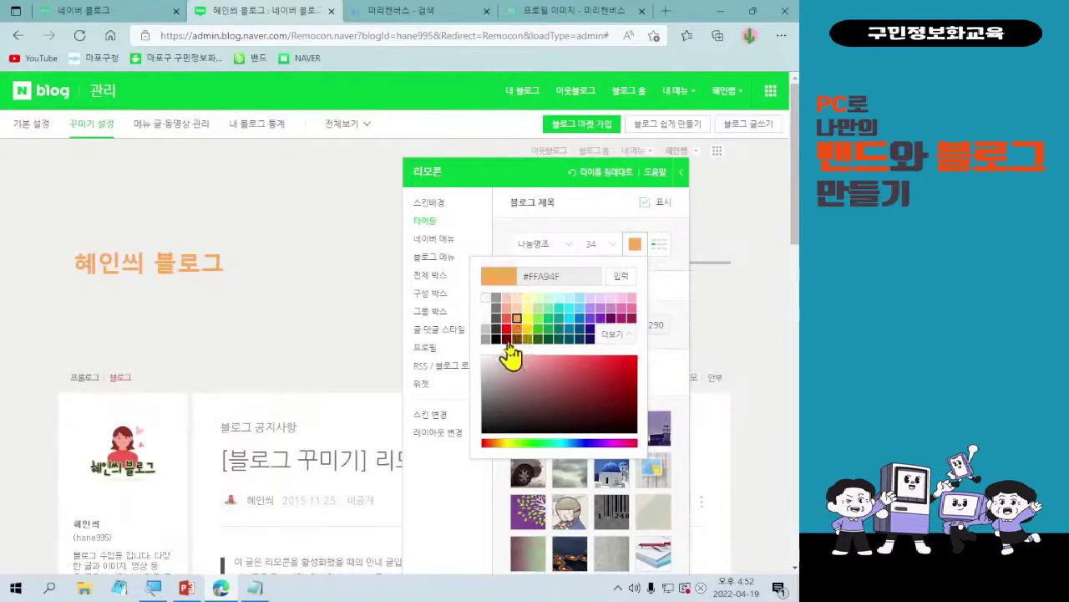
pyautogui.click(507, 338)
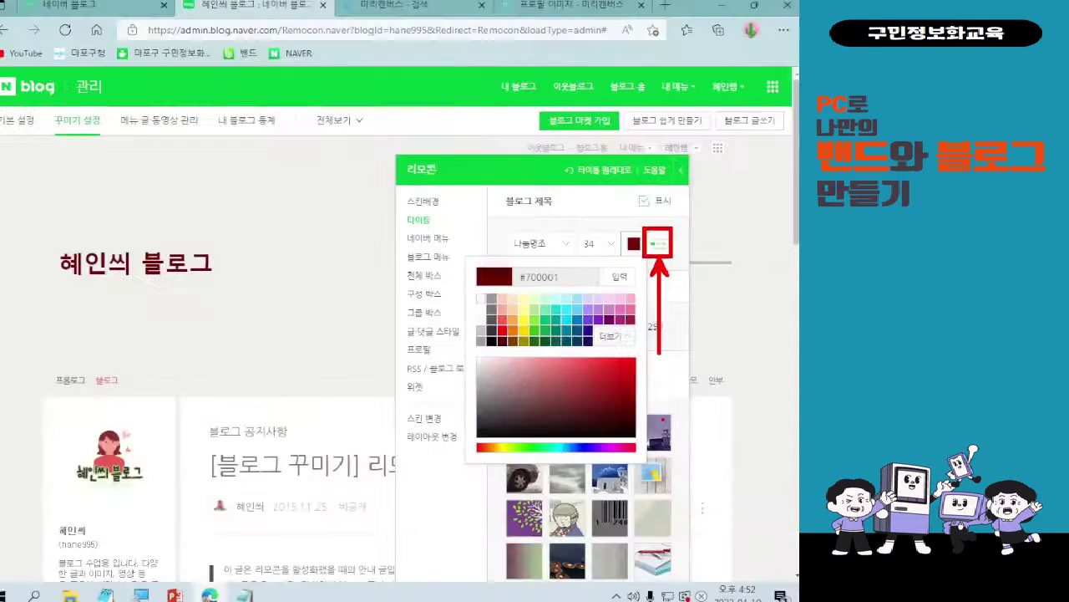
# - Try bottom-left, top-left and centre title placements, then align the title bottom-right
pyautogui.click(656, 240)
pyautogui.click(659, 246)
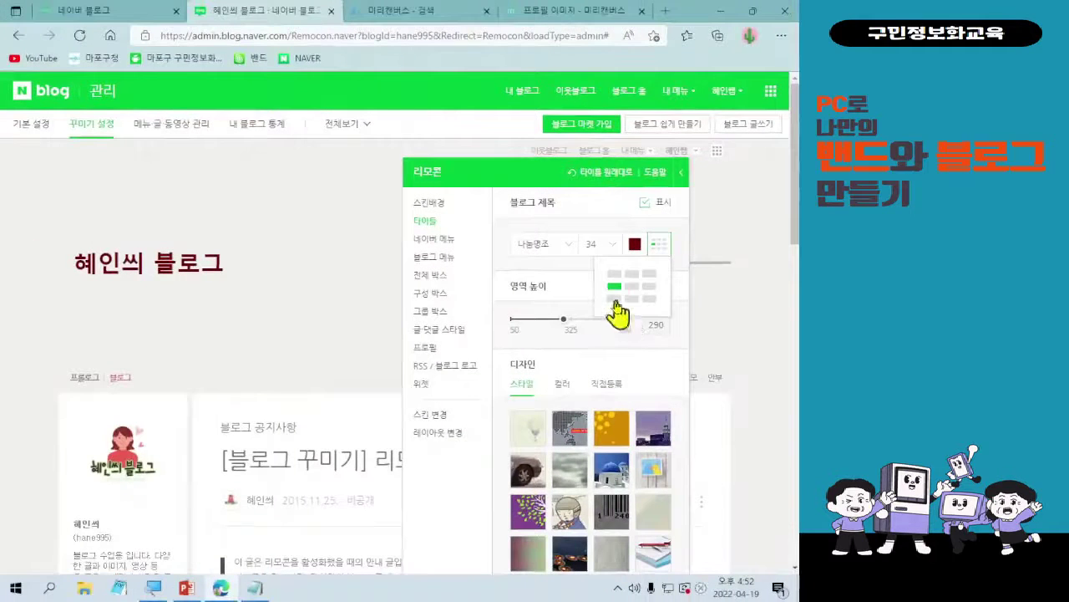
pyautogui.click(563, 310)
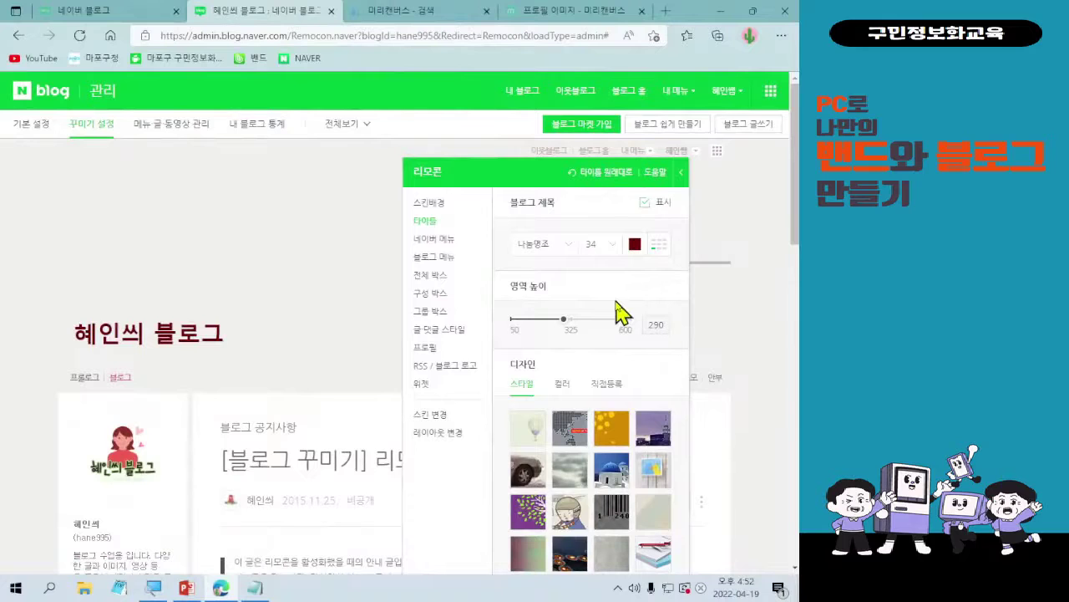
pyautogui.click(658, 244)
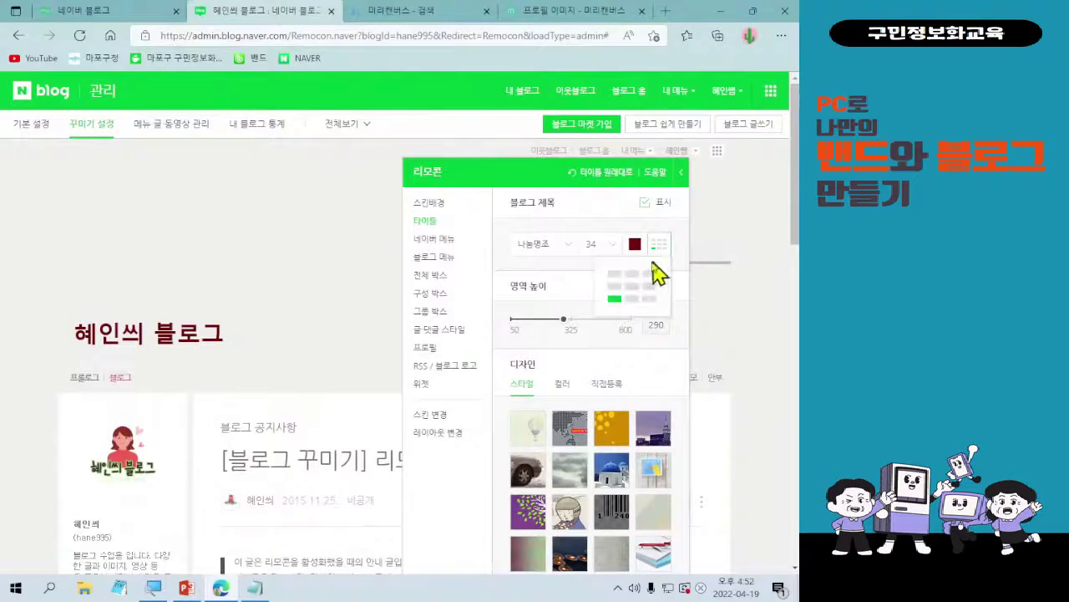
pyautogui.click(620, 274)
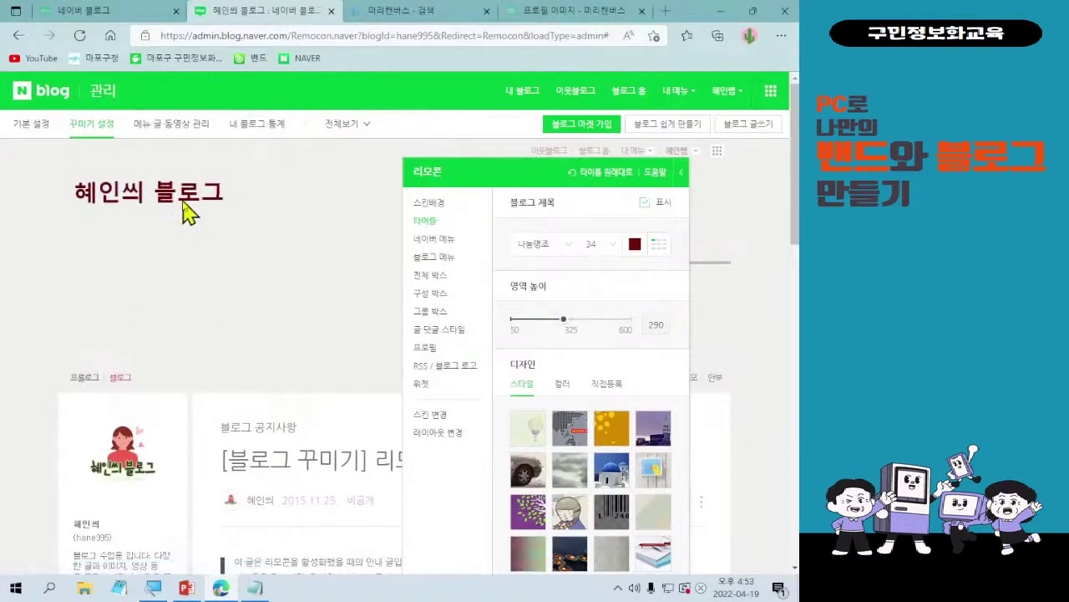
pyautogui.click(660, 250)
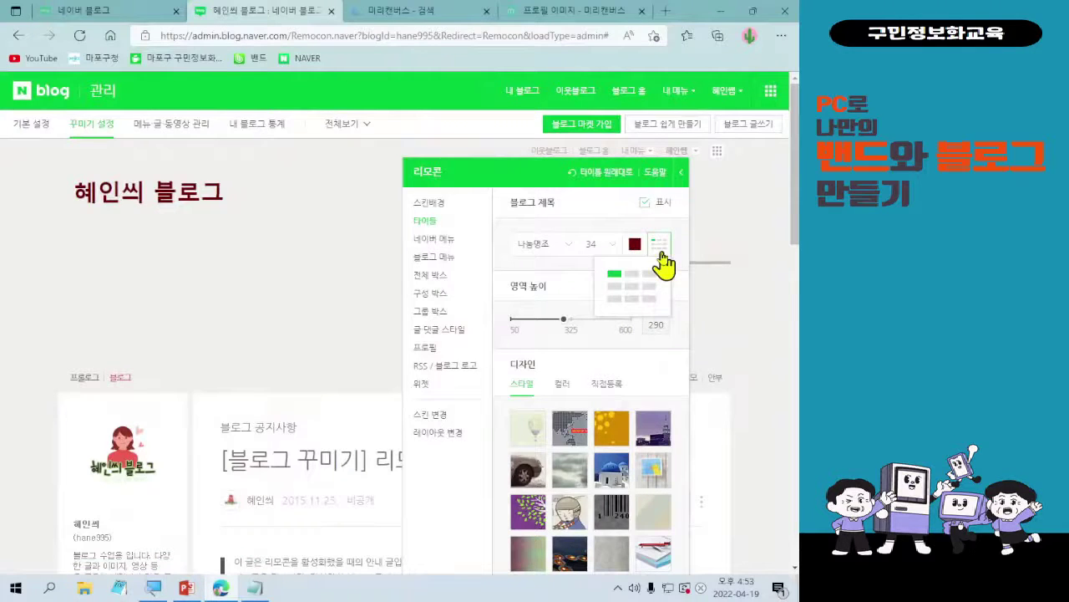
pyautogui.click(632, 287)
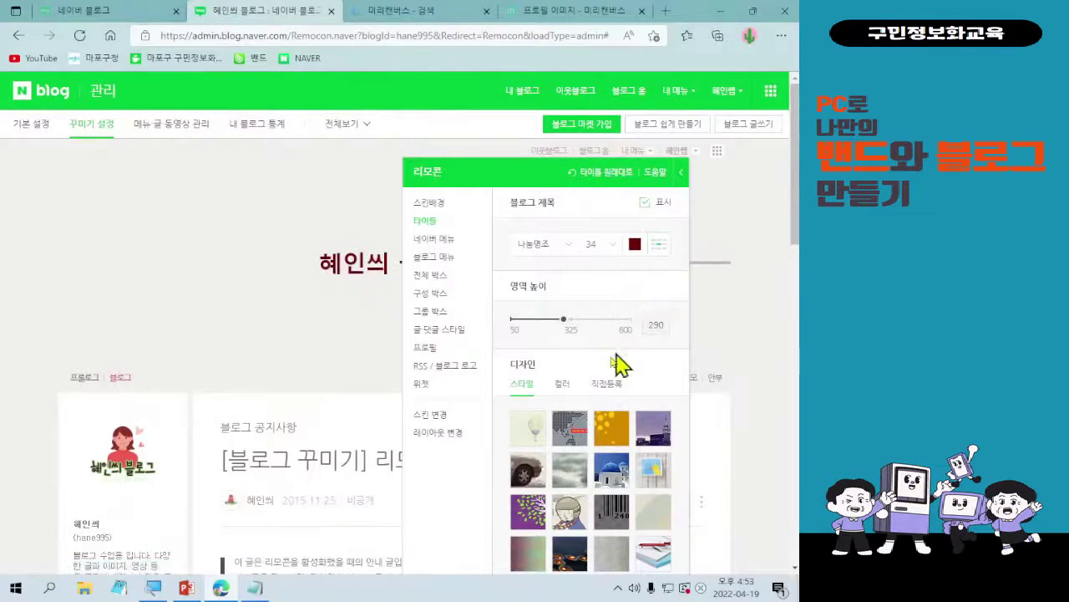
pyautogui.click(661, 251)
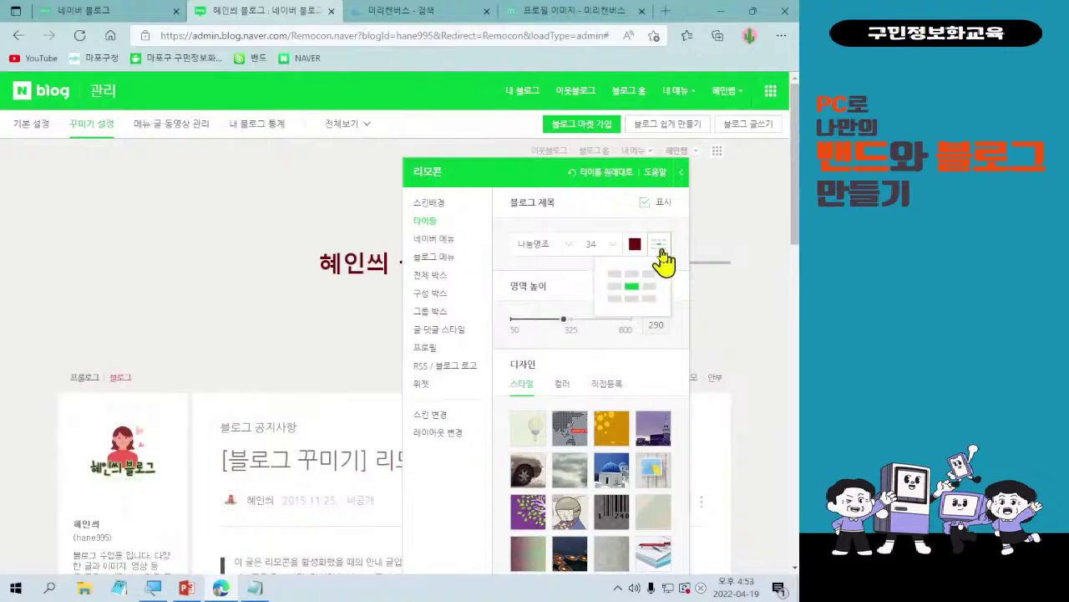
pyautogui.click(652, 310)
pyautogui.moveTo(580, 179); pyautogui.dragTo(457, 186)
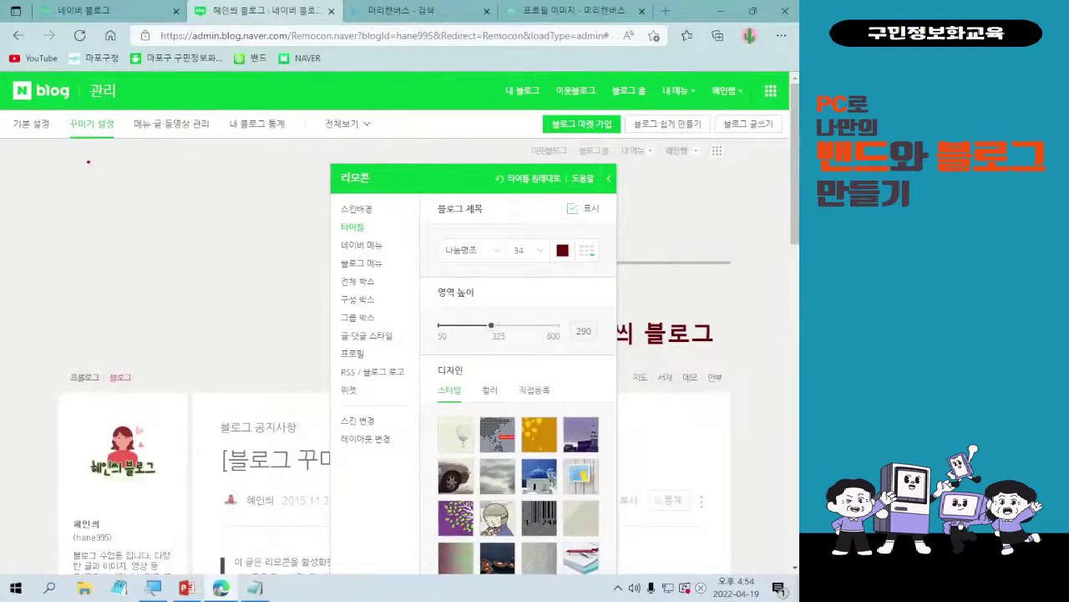
# - Shorten the title area height to 227 and move the customization panel aside
pyautogui.moveTo(68, 141)
pyautogui.mouseDown()
pyautogui.moveTo(244, 328)
pyautogui.moveTo(630, 382)
pyautogui.moveTo(732, 363)
pyautogui.mouseUp()
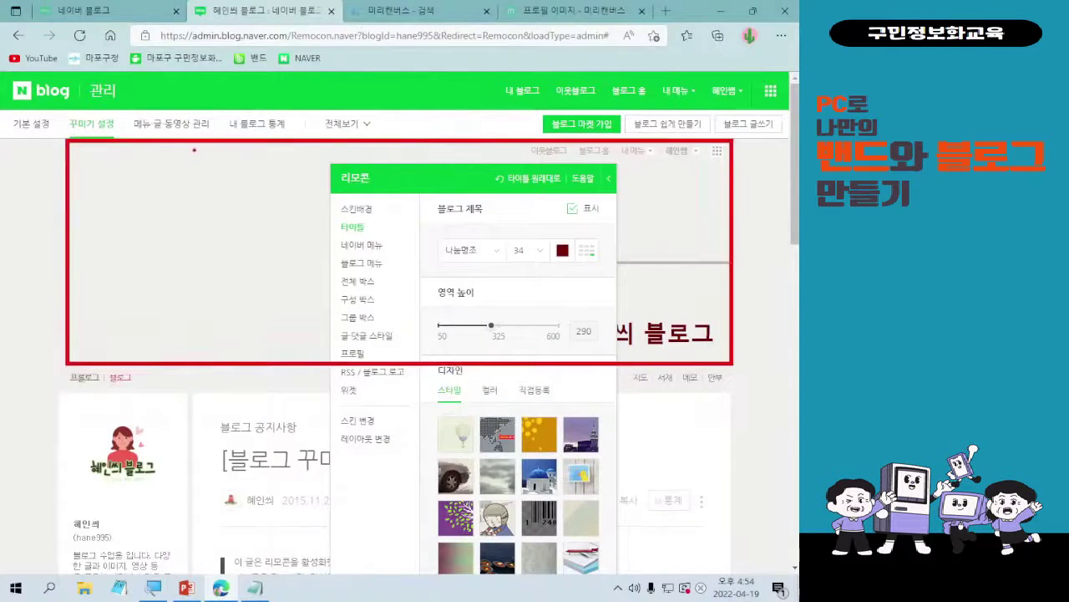
pyautogui.moveTo(193, 149); pyautogui.dragTo(192, 272)
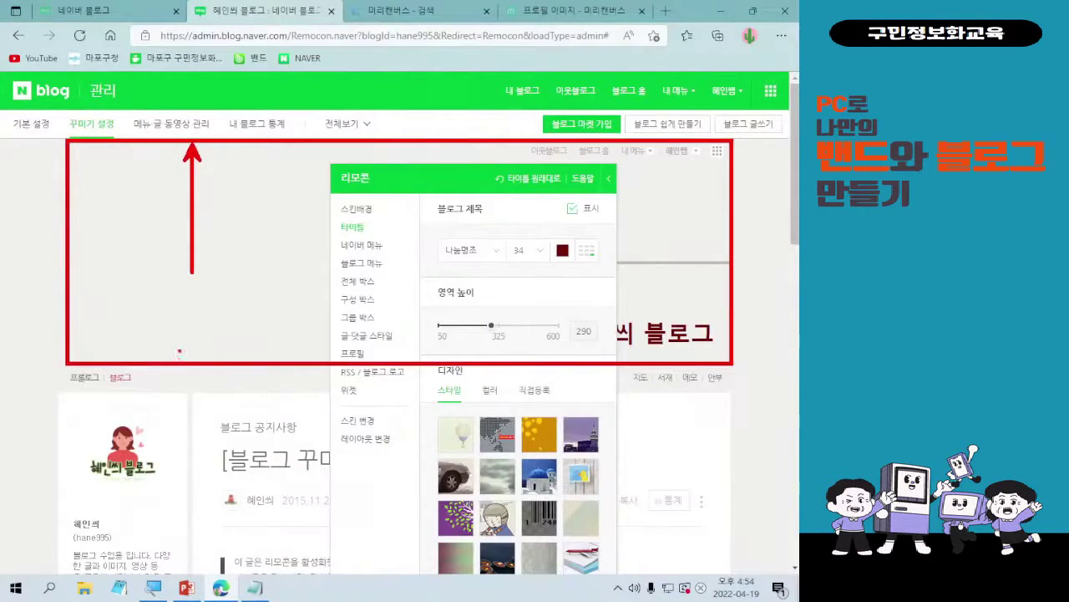
pyautogui.moveTo(178, 352); pyautogui.dragTo(180, 227)
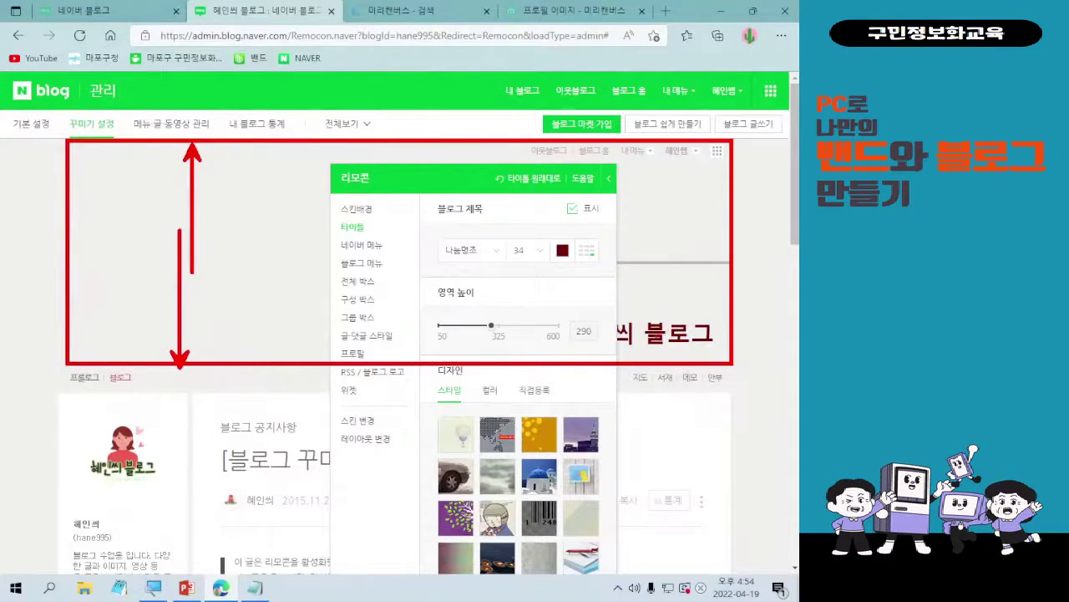
pyautogui.press('Escape')
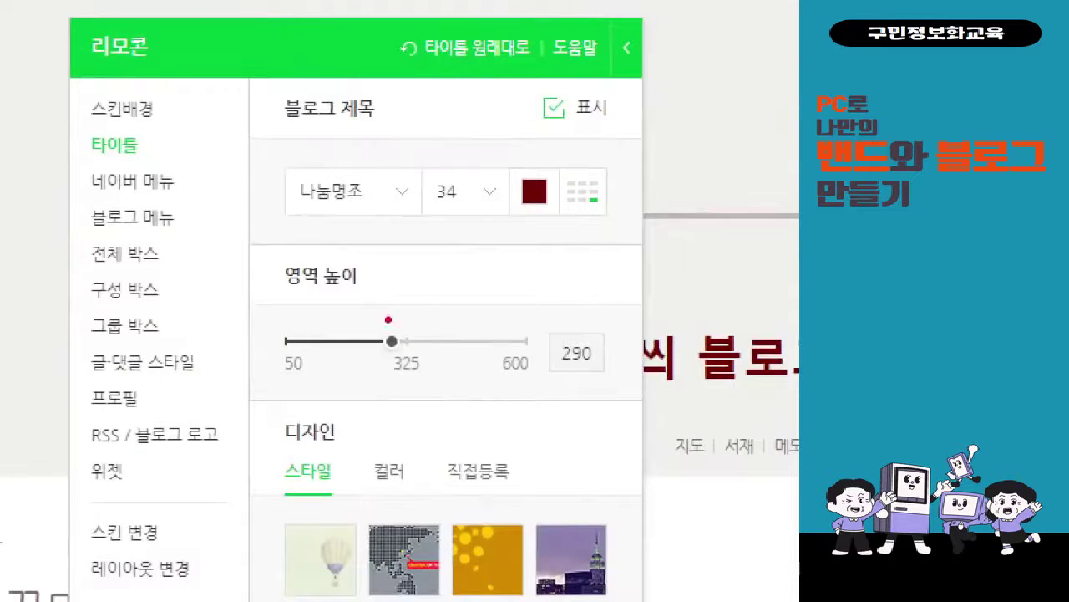
pyautogui.moveTo(370, 318); pyautogui.dragTo(409, 356)
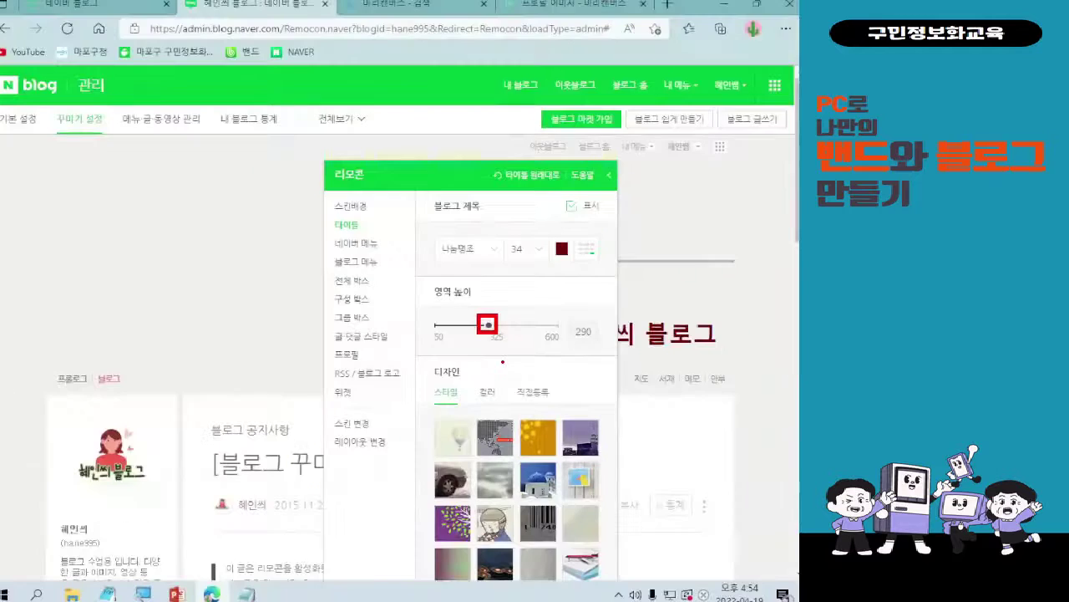
pyautogui.press('Escape')
pyautogui.moveTo(495, 339)
pyautogui.mouseDown()
pyautogui.moveTo(473, 334)
pyautogui.moveTo(498, 337)
pyautogui.moveTo(483, 338)
pyautogui.mouseUp()
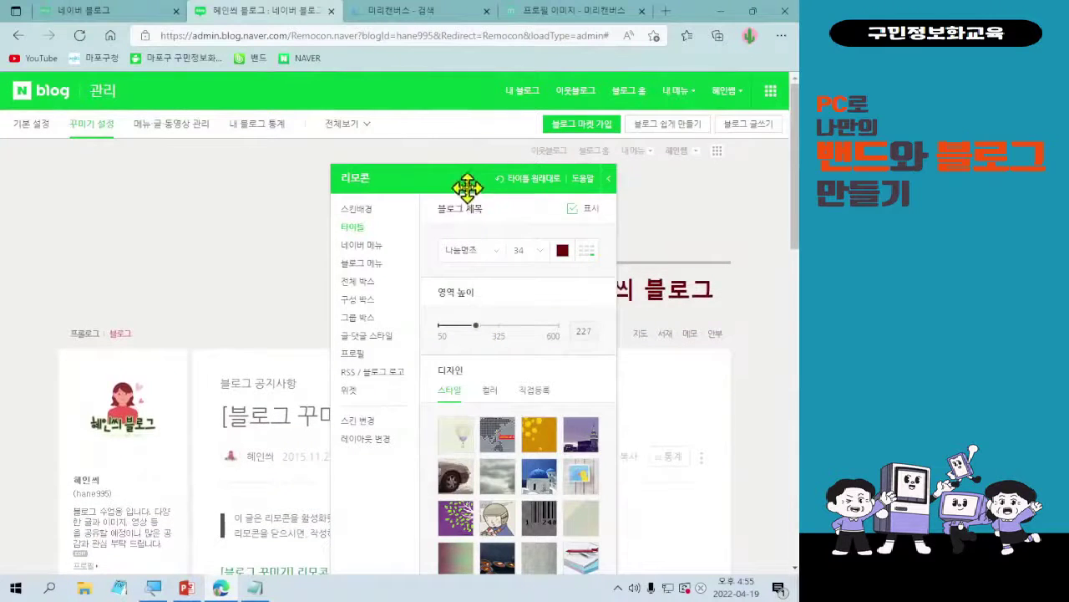
pyautogui.moveTo(468, 186); pyautogui.dragTo(432, 162)
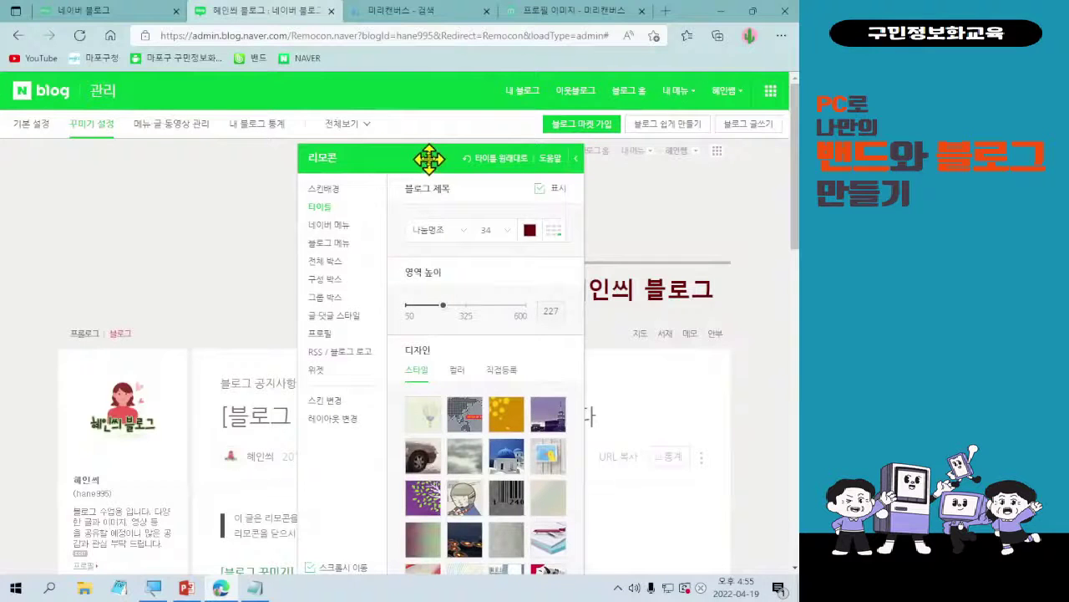
pyautogui.moveTo(429, 158); pyautogui.dragTo(128, 152)
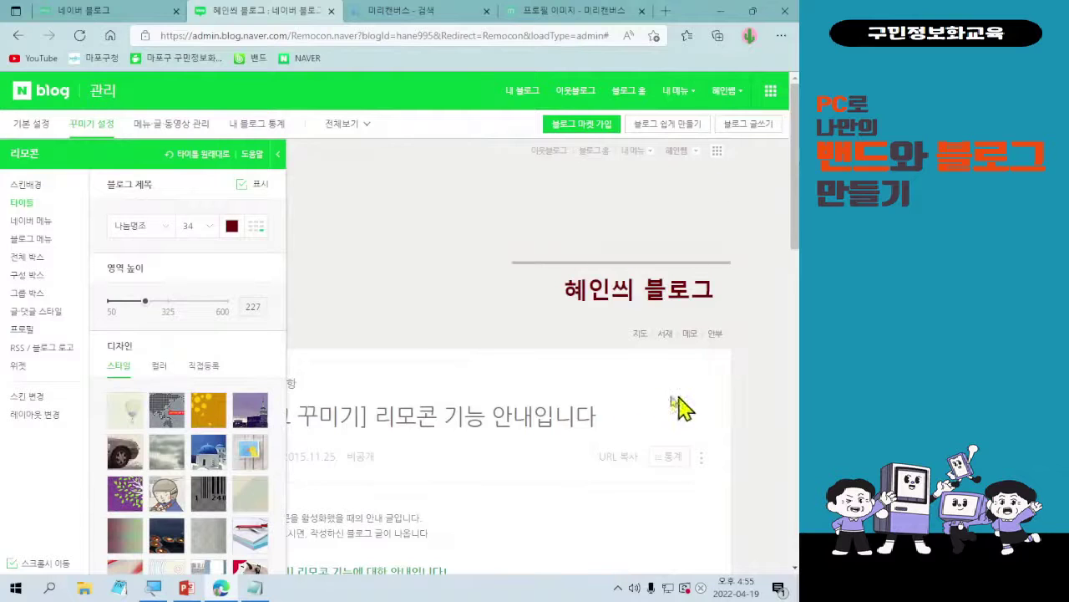
# - Raise the title area height to 249 and check the taller header
pyautogui.moveTo(141, 303); pyautogui.dragTo(151, 302)
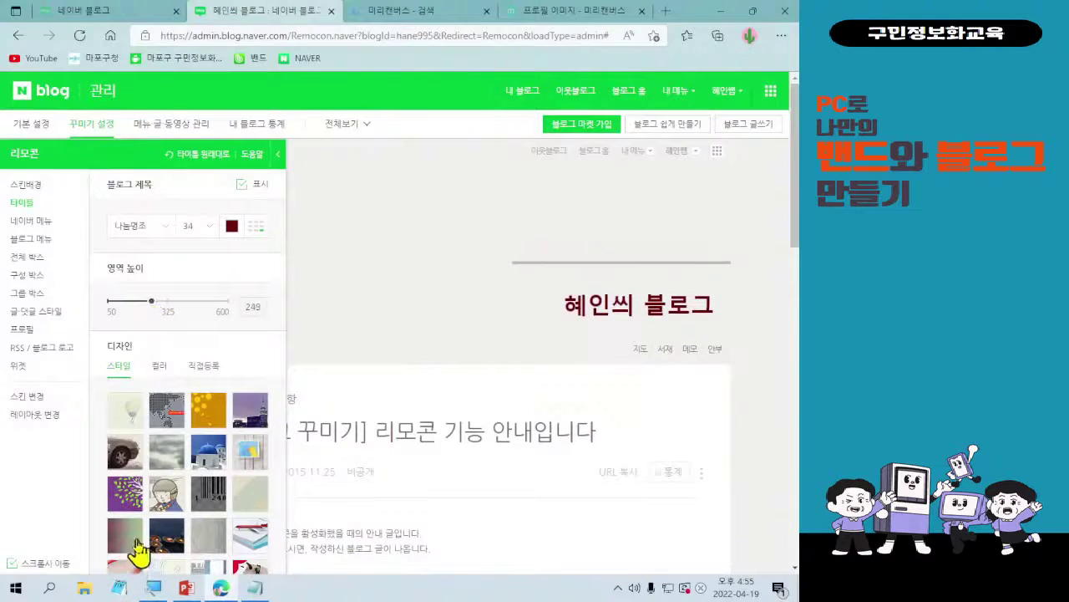
pyautogui.scroll(-1, 125, 443)
pyautogui.scroll(-1, 144, 426)
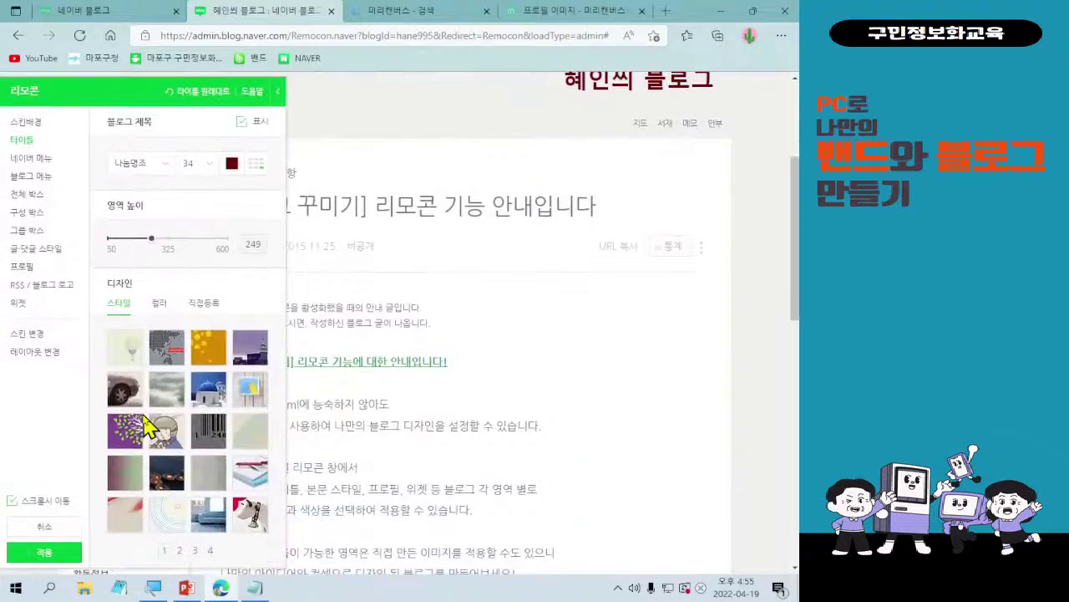
pyautogui.scroll(3, 144, 426)
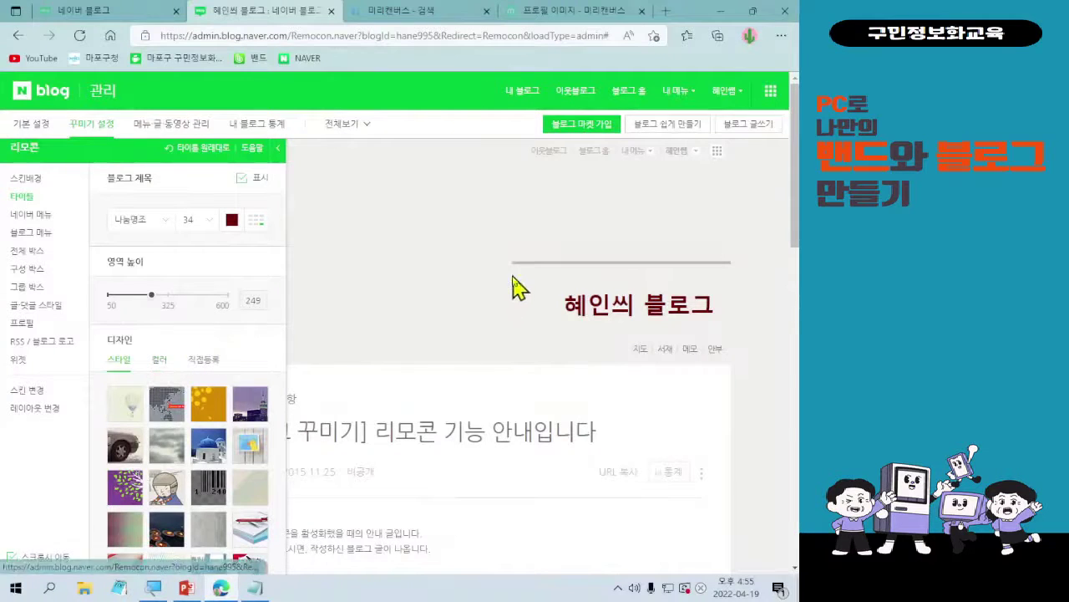
# - Upload the pexels-eberhard-grossgasteiger-572897 photo as the title background, then remove it
pyautogui.click(158, 359)
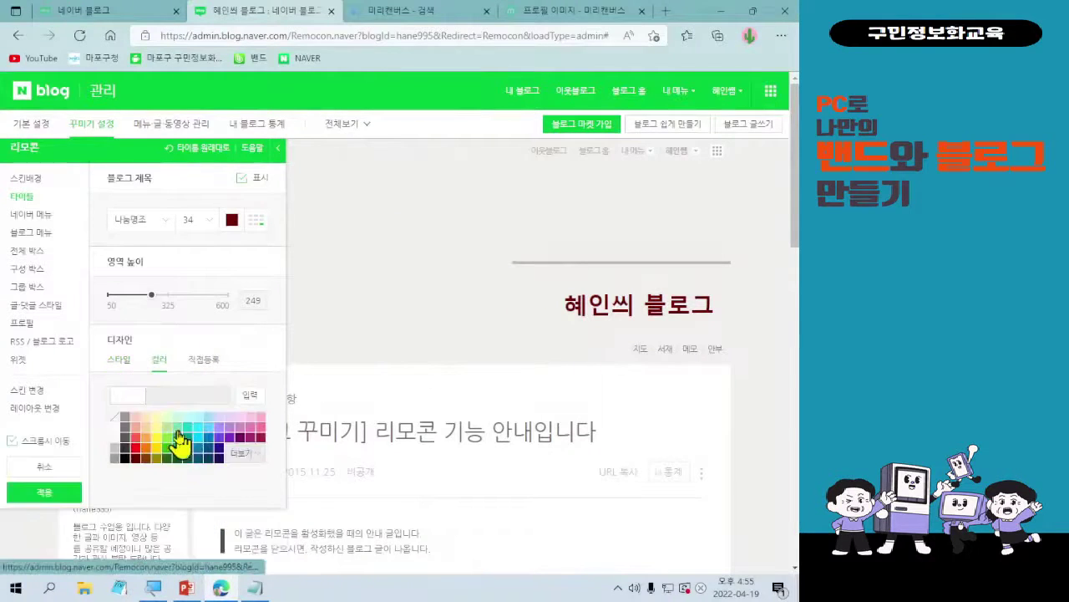
pyautogui.click(203, 359)
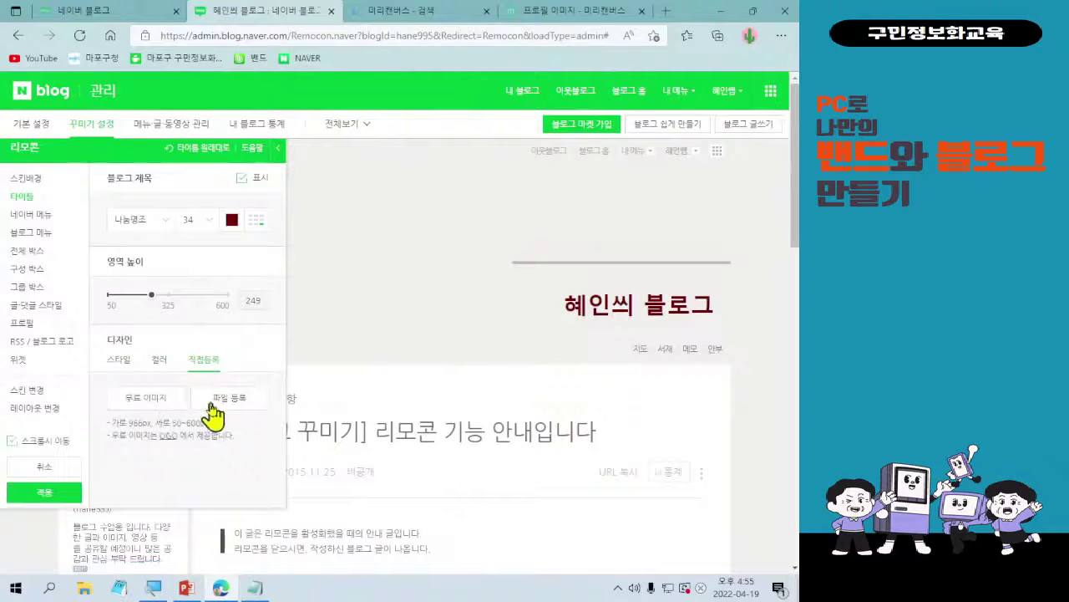
pyautogui.click(155, 400)
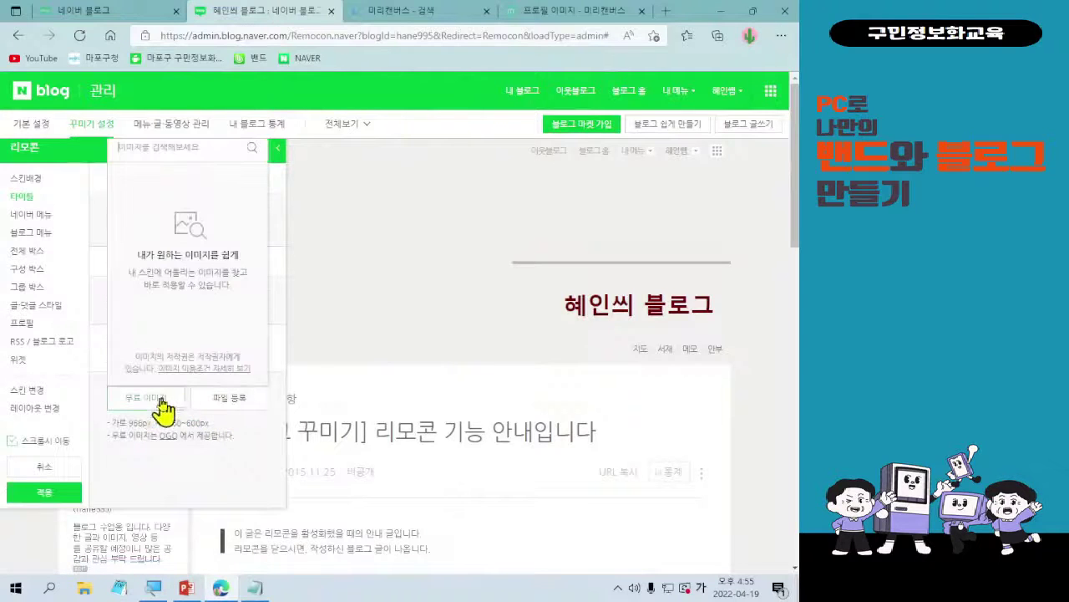
pyautogui.click(209, 399)
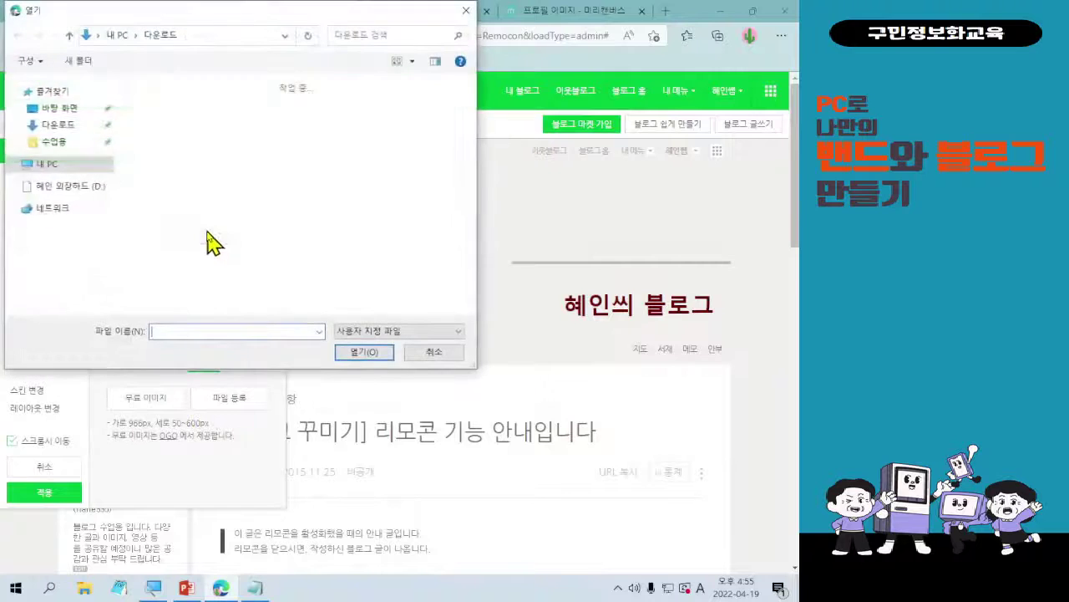
pyautogui.scroll(-3, 271, 215)
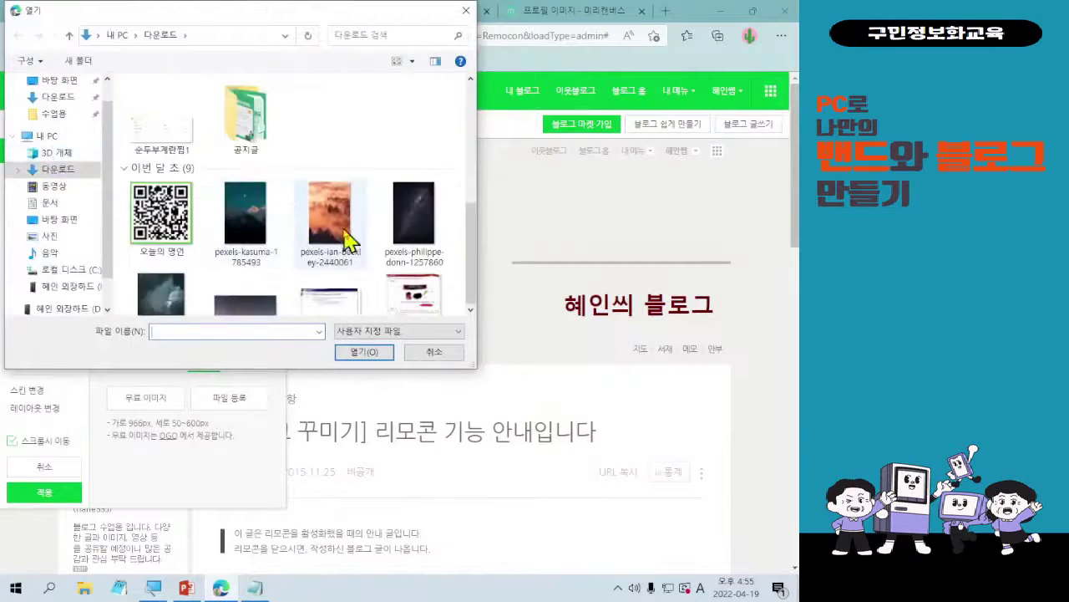
pyautogui.scroll(-3, 351, 242)
pyautogui.scroll(2, 365, 239)
pyautogui.scroll(-2, 356, 282)
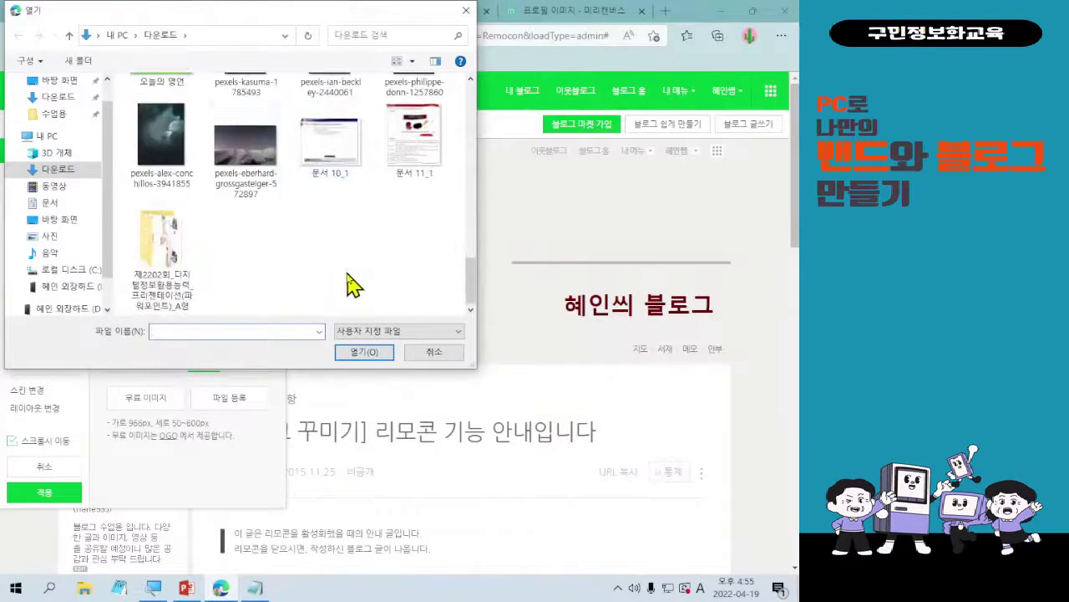
pyautogui.doubleClick(246, 149)
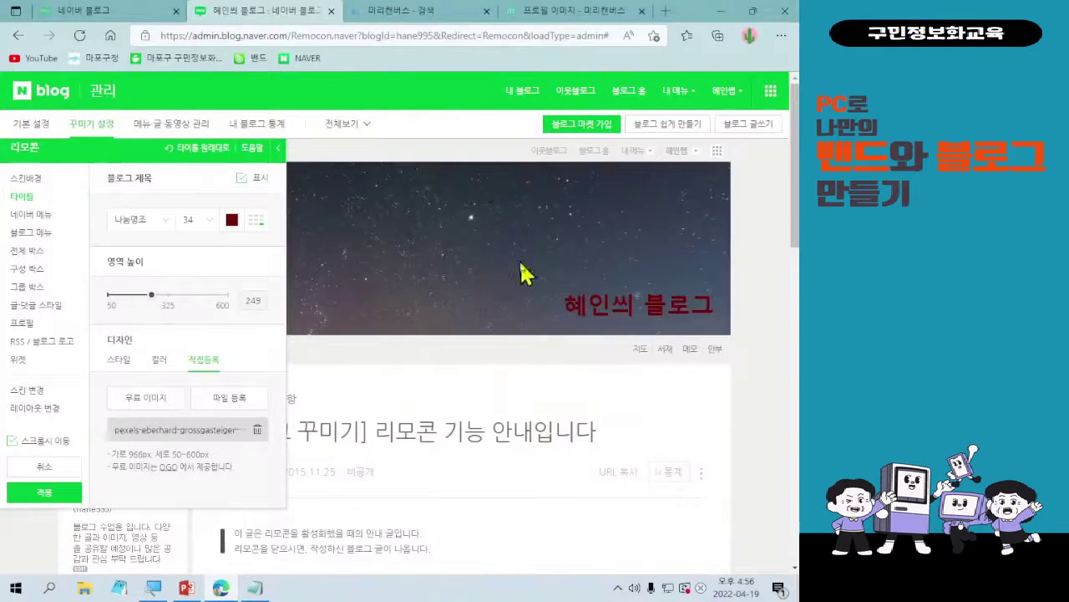
pyautogui.click(257, 429)
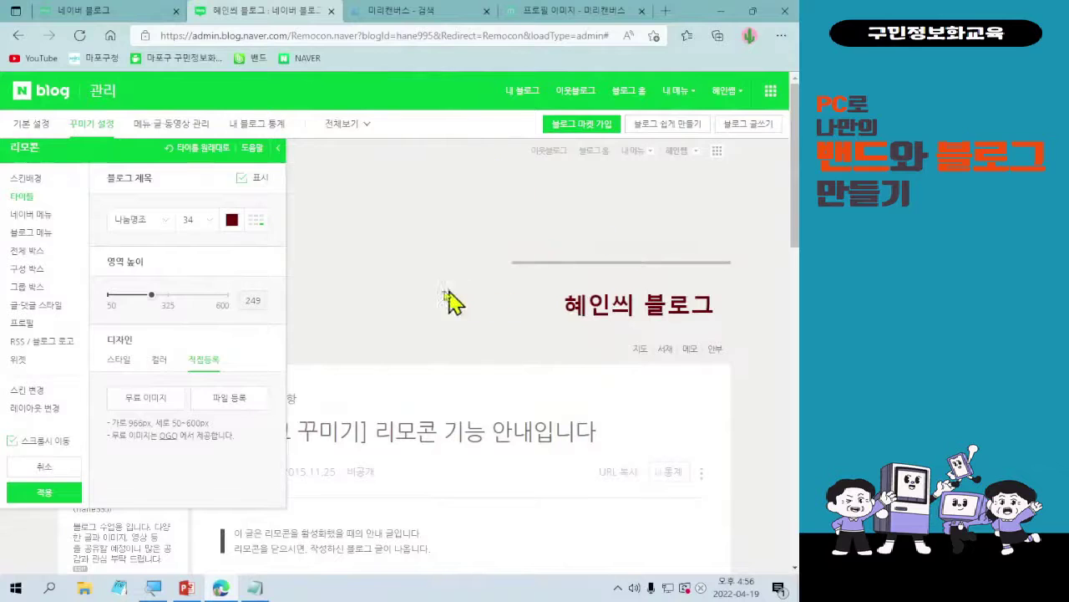
# - Return to the preset title styles and apply the current design changes
pyautogui.click(122, 360)
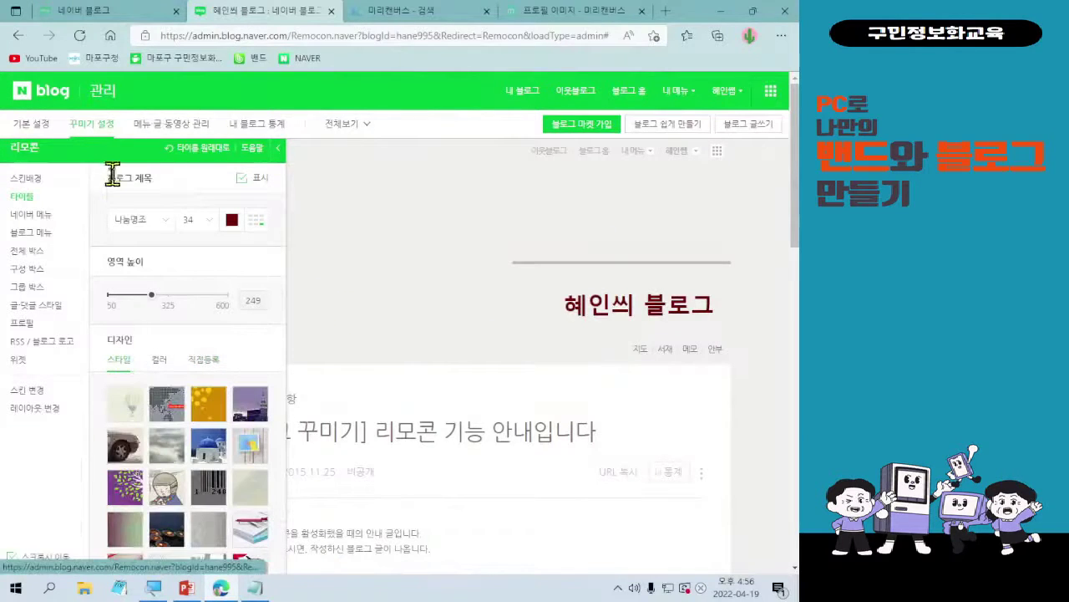
pyautogui.scroll(-1, 117, 261)
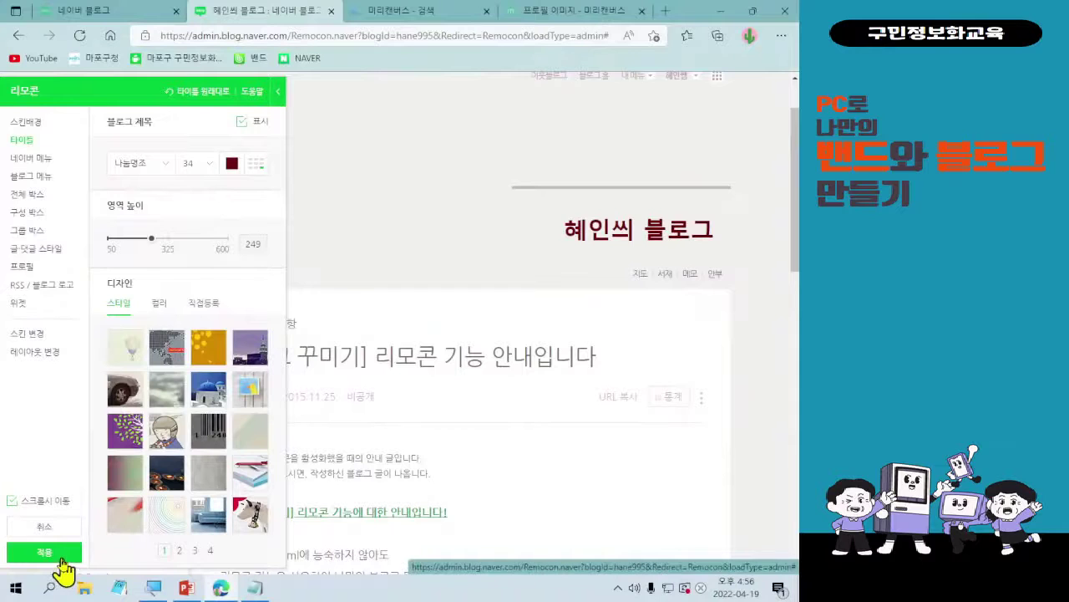
pyautogui.click(61, 562)
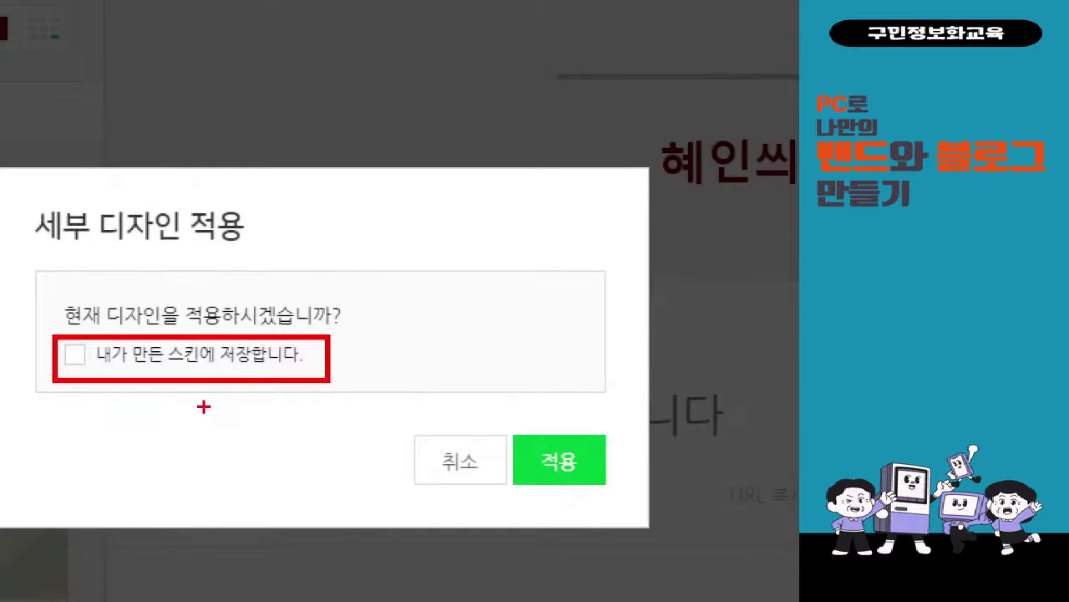
# - Turn on saving this design to 내가 만든 스킨
pyautogui.moveTo(77, 341); pyautogui.dragTo(102, 329)
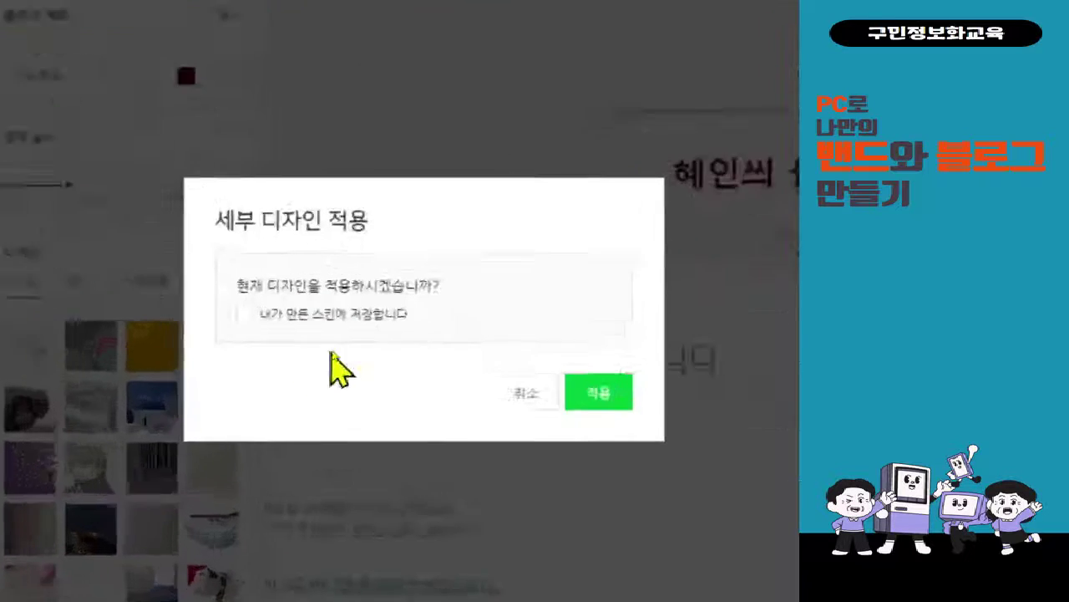
pyautogui.click(201, 353)
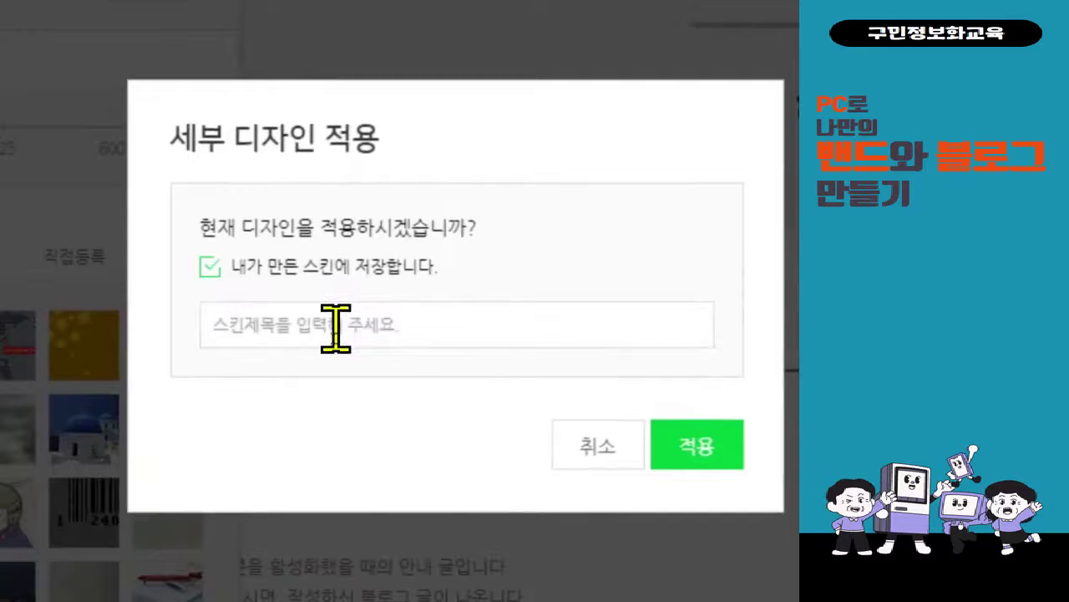
# - Title the skin 0419 and apply the design
pyautogui.click(335, 327)
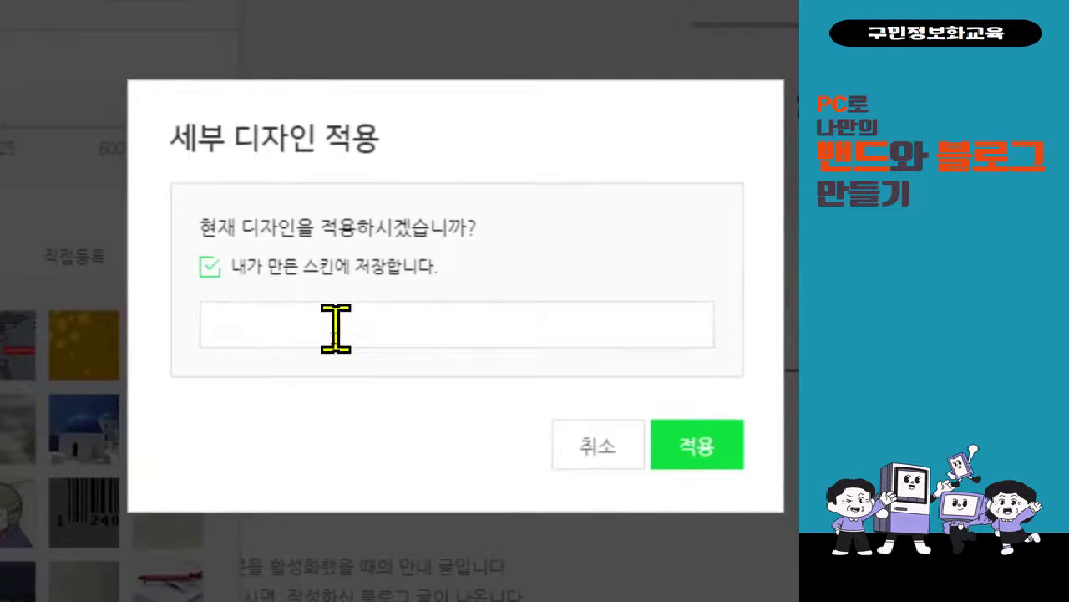
pyautogui.write('0419')
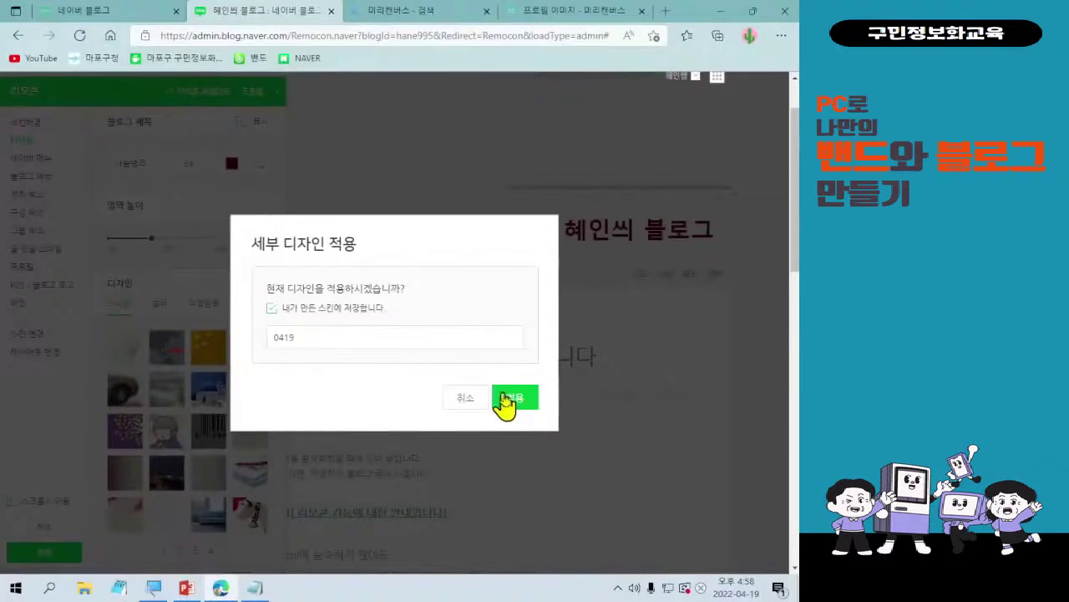
pyautogui.click(697, 446)
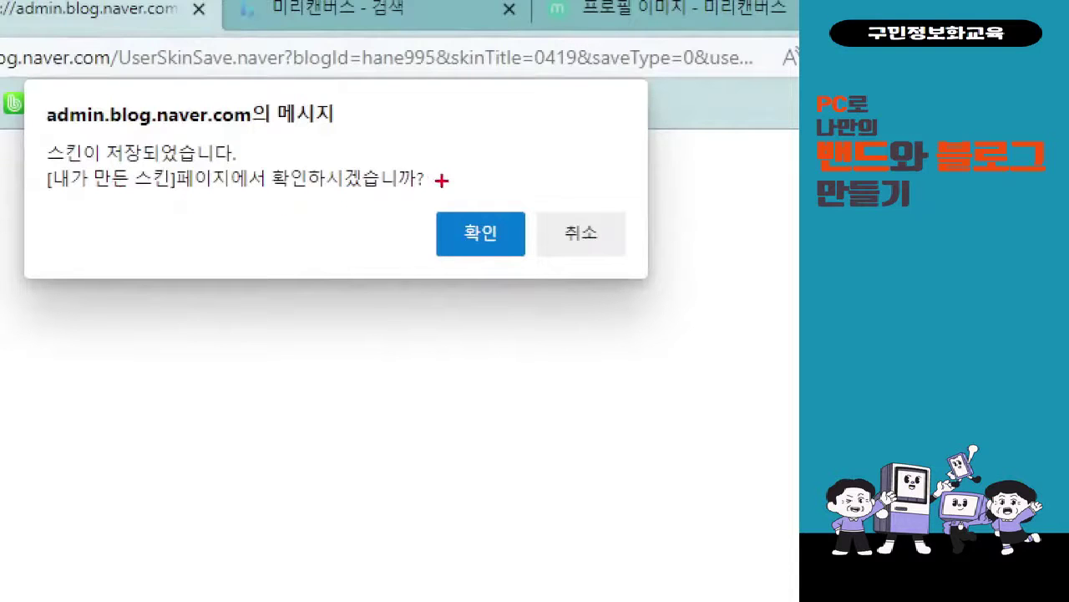
# - Open 내 스킨 관리 and review the 0419 skin listed as in use beside the 1208 skins
pyautogui.moveTo(420, 198)
pyautogui.mouseDown()
pyautogui.moveTo(495, 256)
pyautogui.moveTo(542, 267)
pyautogui.moveTo(405, 526)
pyautogui.mouseUp()
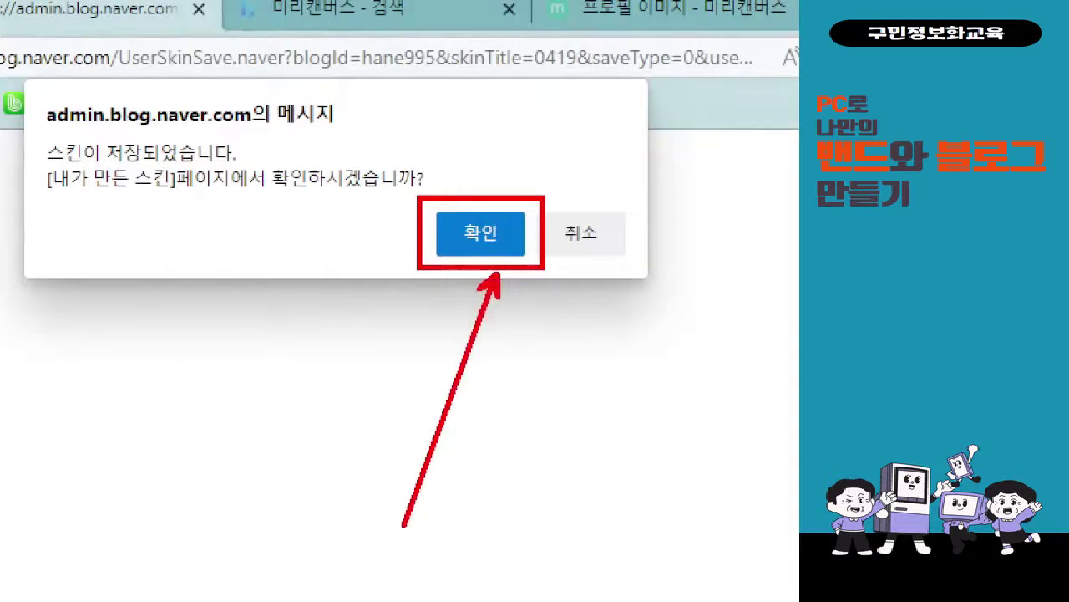
pyautogui.press('Escape')
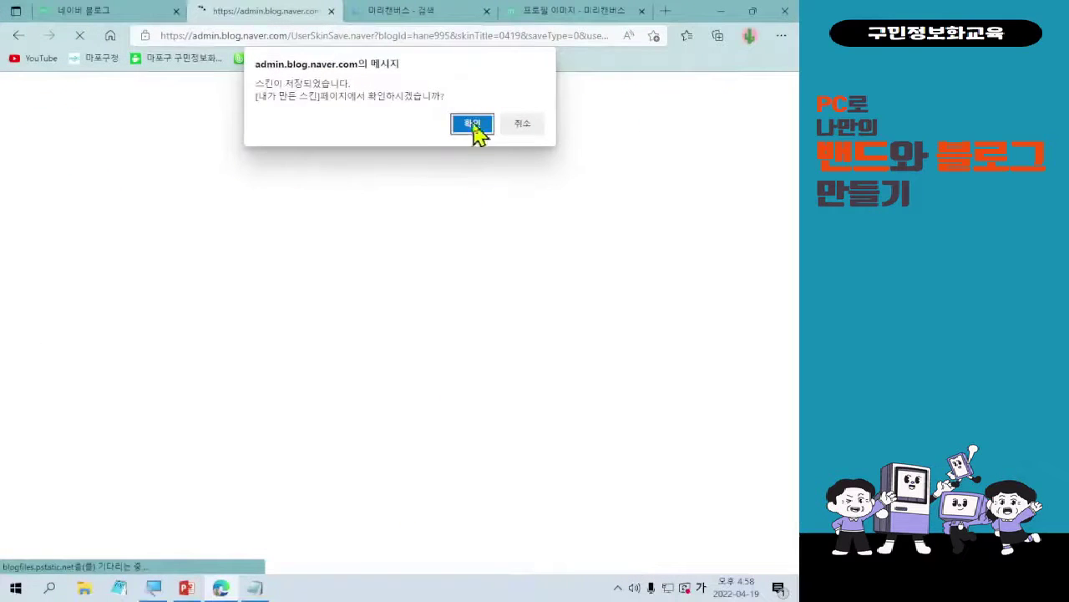
pyautogui.click(473, 126)
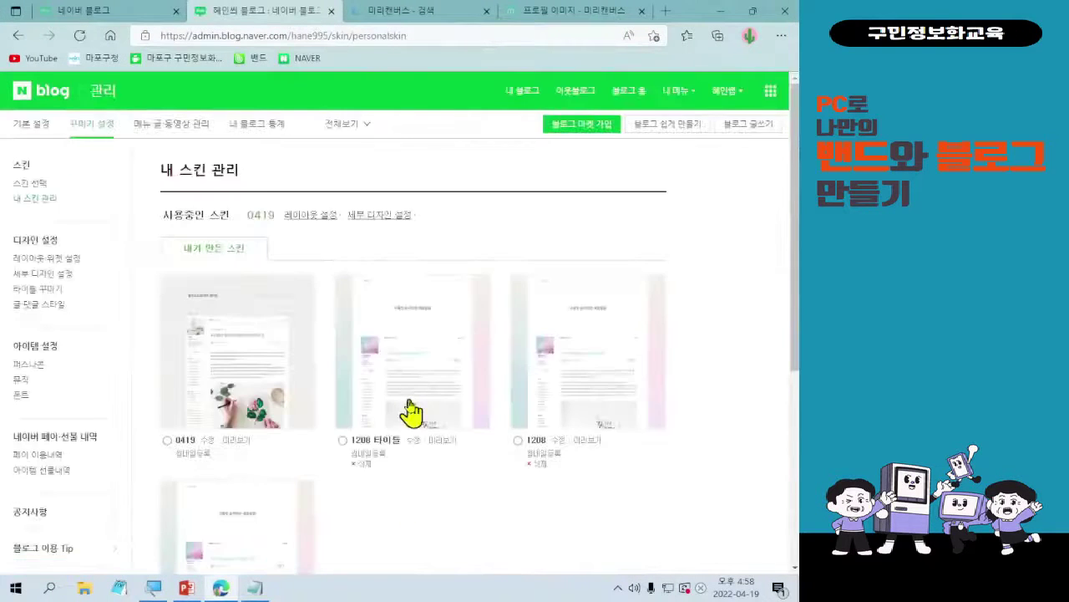
pyautogui.scroll(-2, 535, 470)
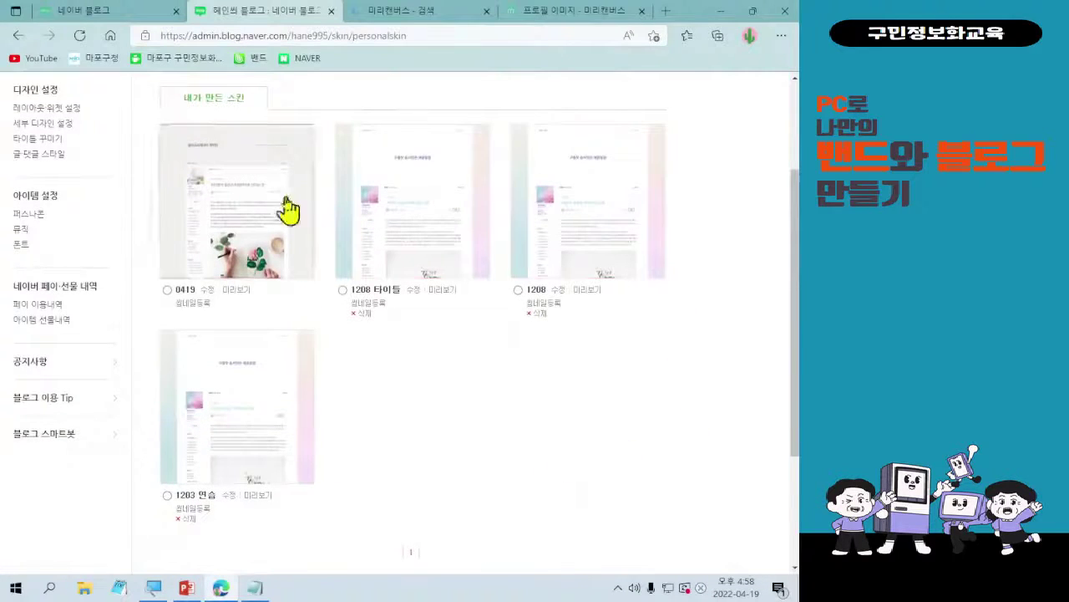
pyautogui.scroll(1, 616, 561)
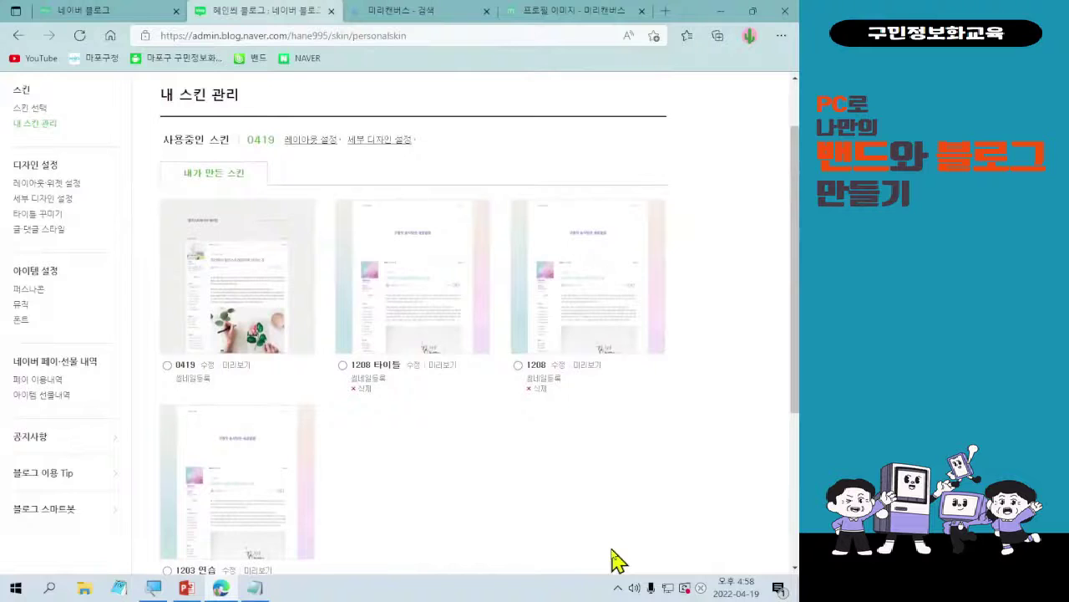
pyautogui.scroll(-1, 616, 561)
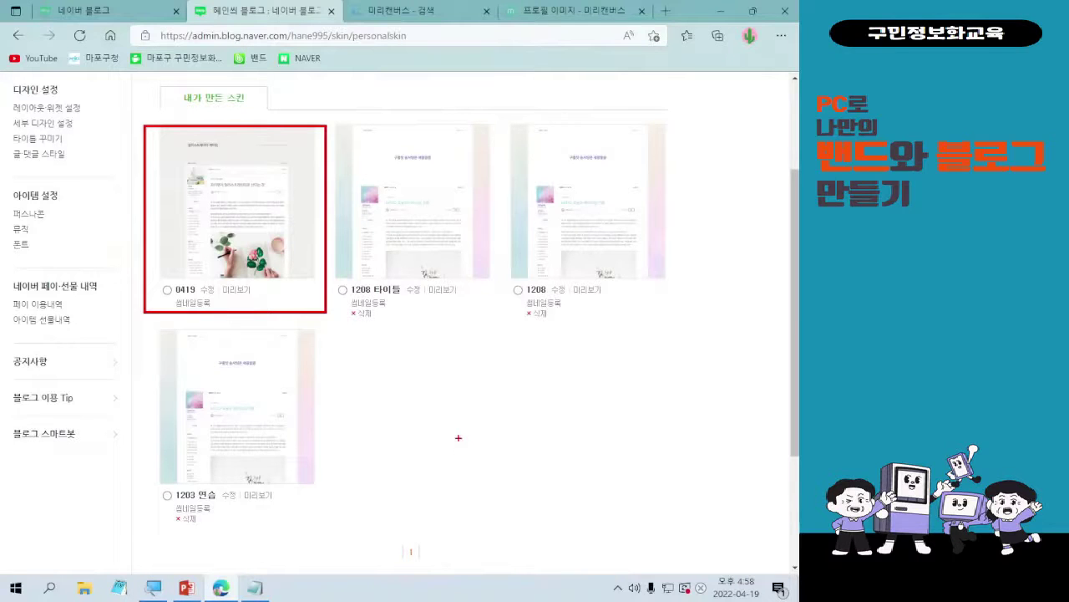
pyautogui.moveTo(212, 194)
pyautogui.mouseDown()
pyautogui.moveTo(229, 234)
pyautogui.moveTo(264, 169)
pyautogui.mouseUp()
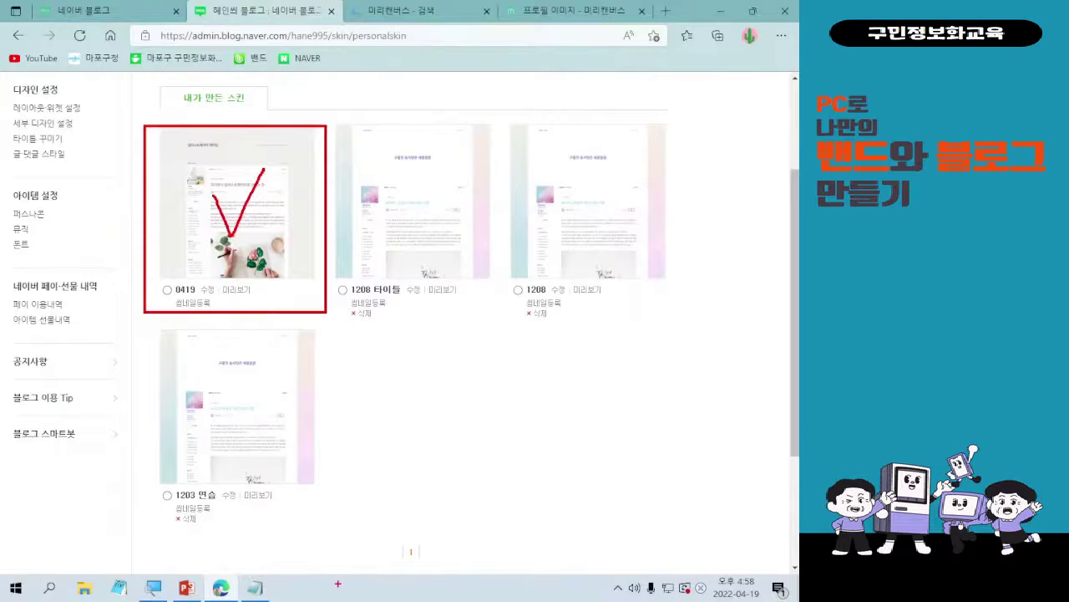
pyautogui.press('Escape')
pyautogui.scroll(3, 496, 507)
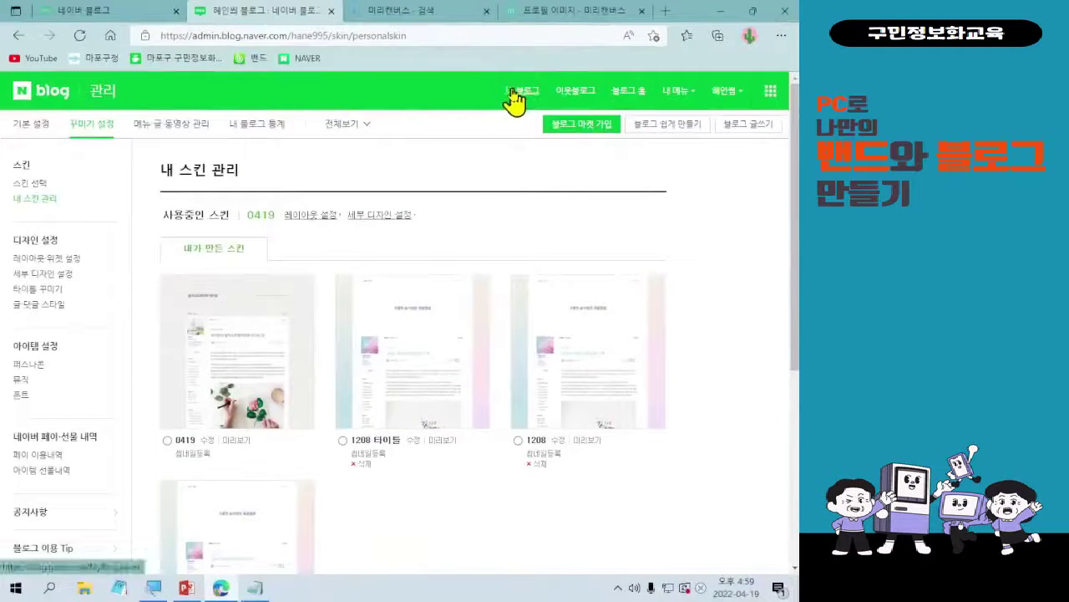
# - Open 내 블로그 and scroll through the posts under the new dark red title
pyautogui.click(219, 182)
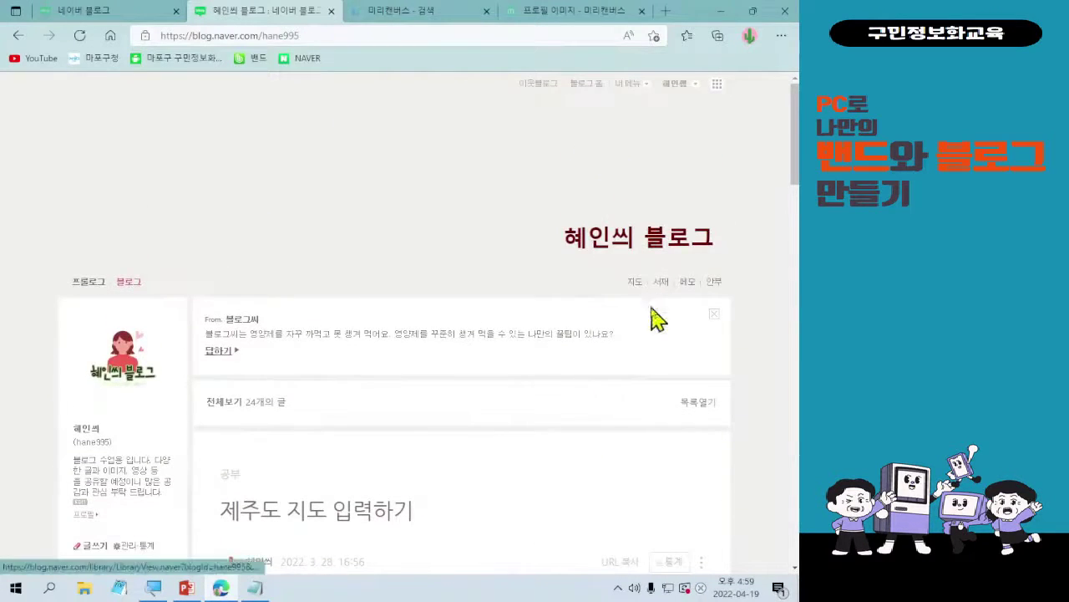
pyautogui.scroll(-5, 609, 406)
pyautogui.scroll(2, 606, 396)
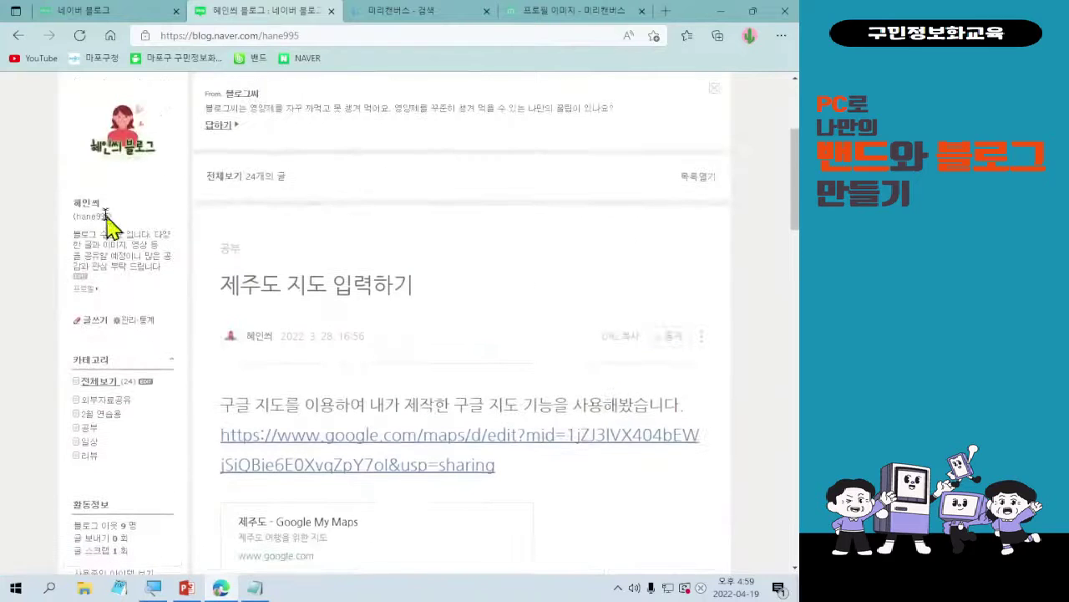
pyautogui.scroll(-4, 303, 425)
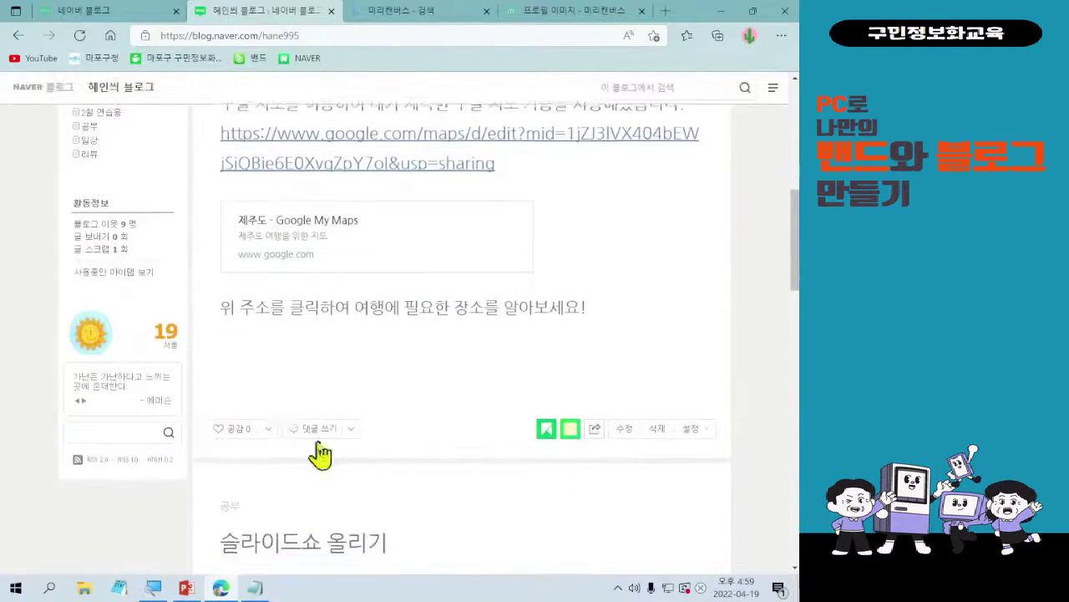
pyautogui.scroll(-12, 320, 456)
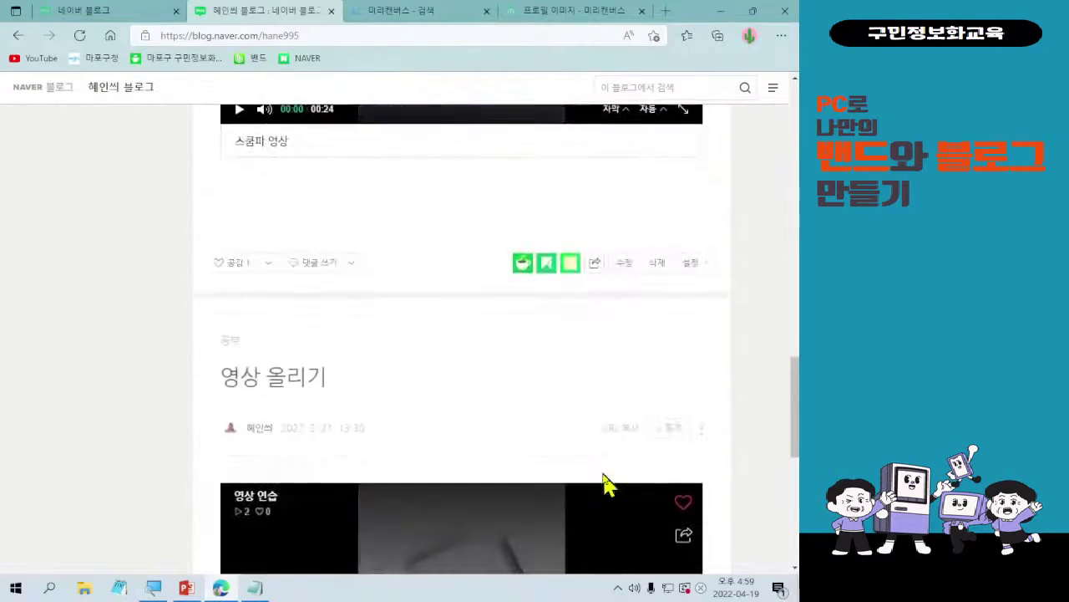
pyautogui.scroll(-7, 609, 485)
pyautogui.scroll(7, 613, 485)
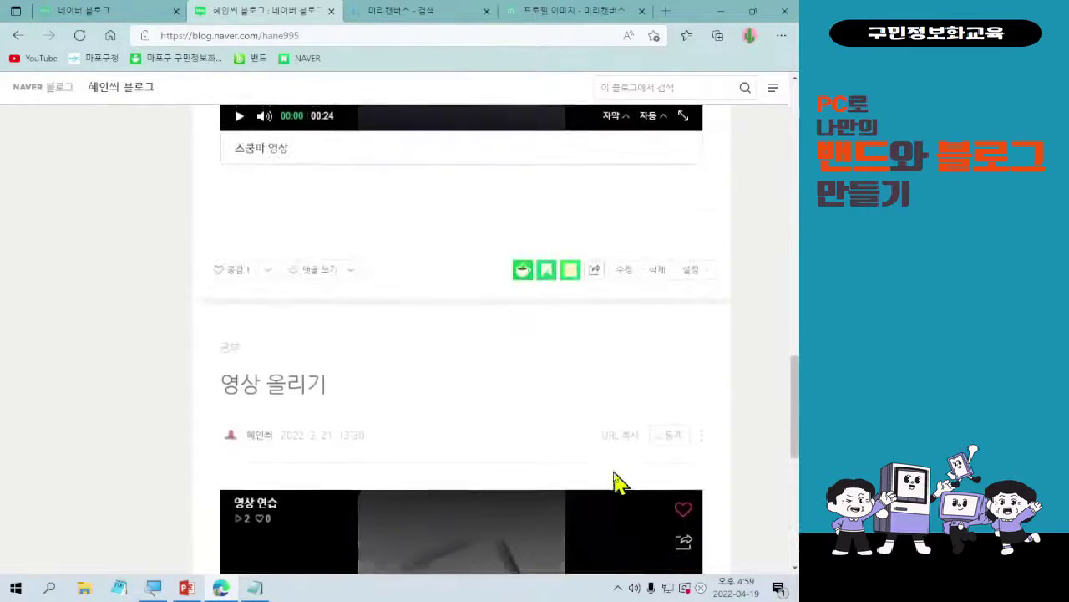
pyautogui.scroll(3, 613, 481)
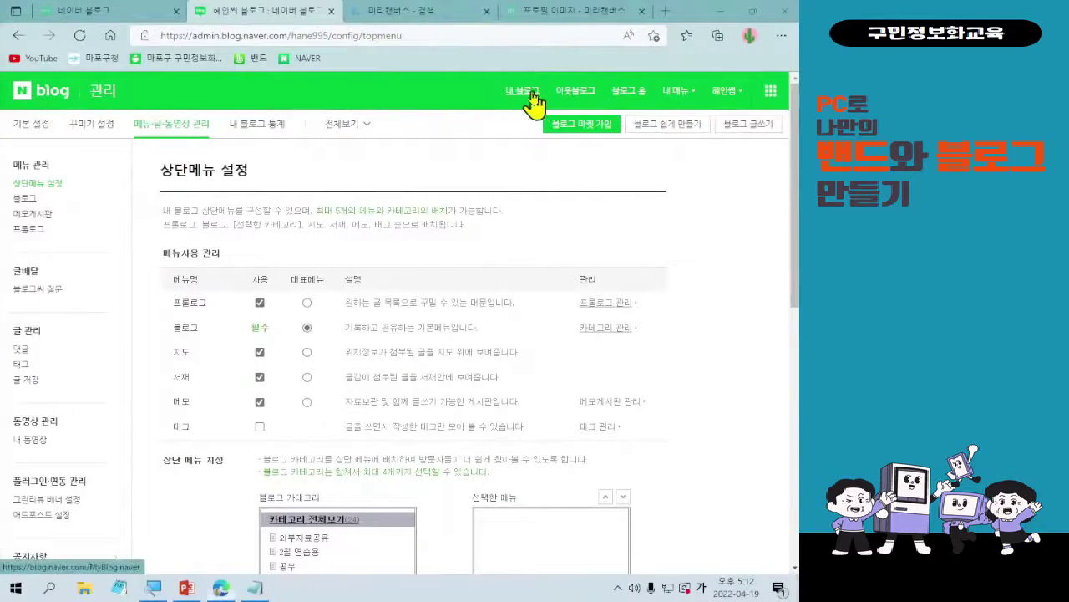
# - From My Blog, go to the Naver Blog home with picnic hot topics and neighbours' new posts
pyautogui.click(526, 92)
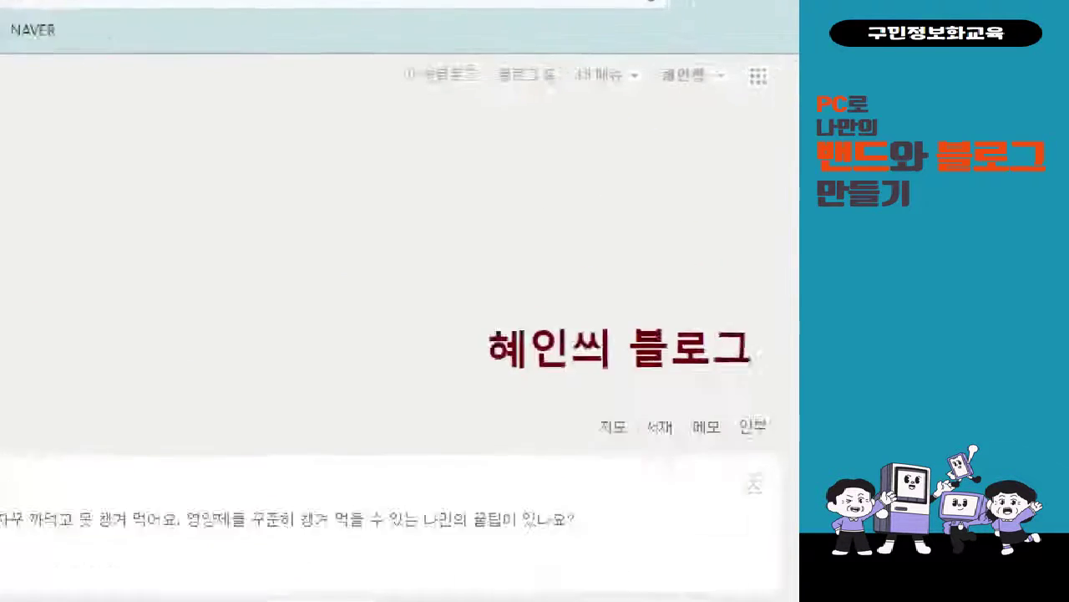
pyautogui.moveTo(459, 38)
pyautogui.mouseDown()
pyautogui.moveTo(511, 87)
pyautogui.moveTo(558, 105)
pyautogui.mouseUp()
pyautogui.moveTo(494, 108); pyautogui.dragTo(333, 399)
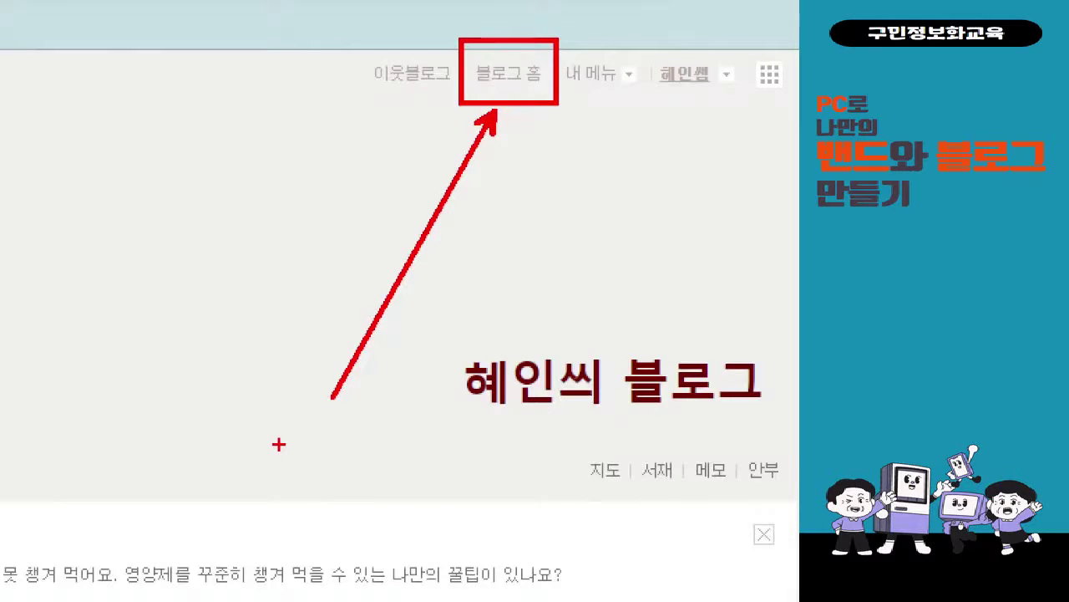
pyautogui.press('Escape')
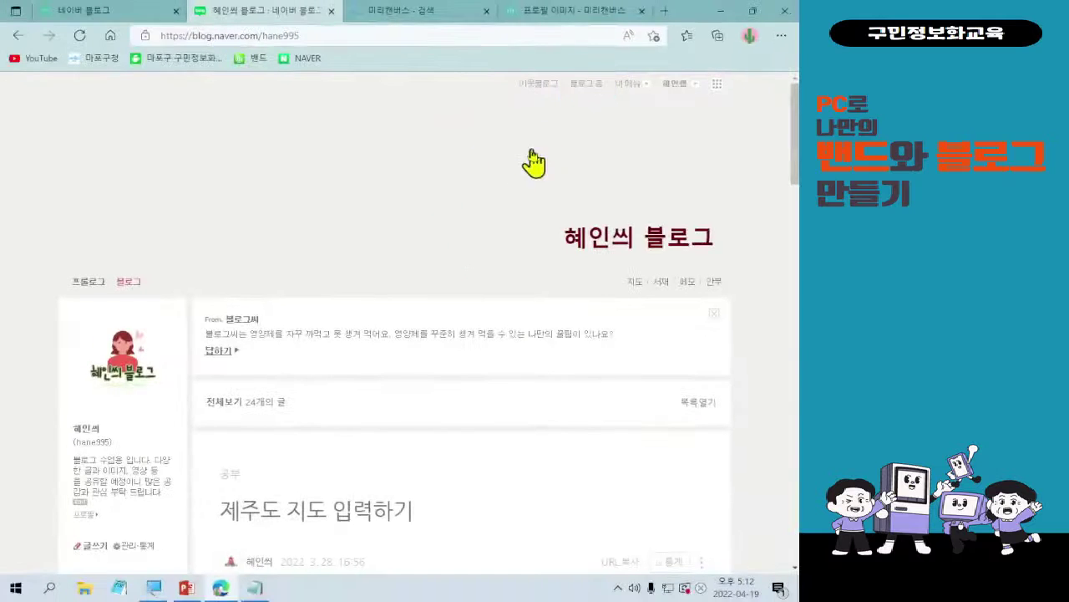
pyautogui.click(588, 86)
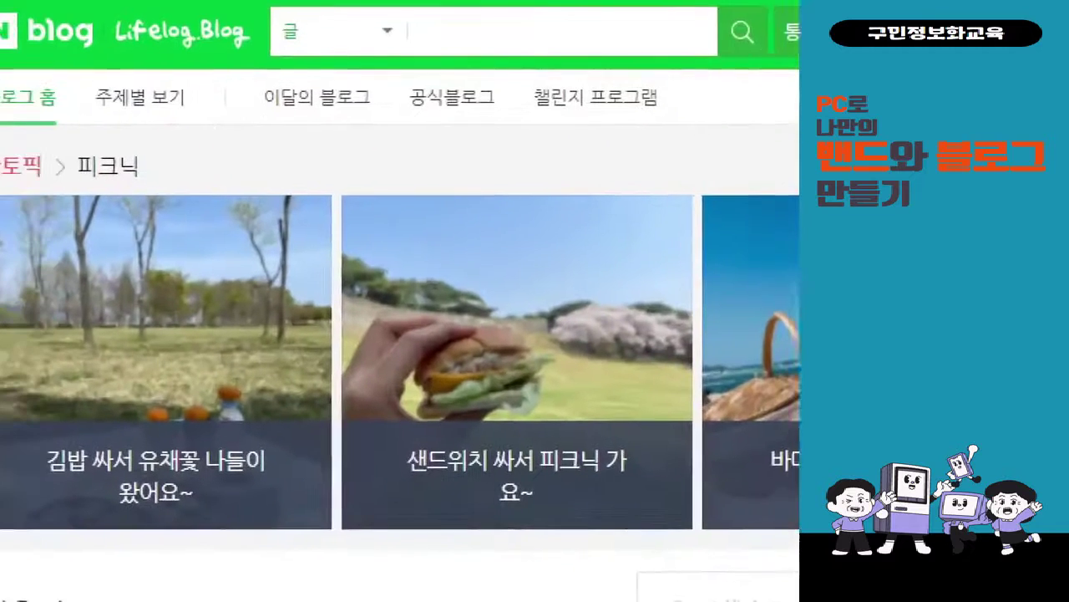
pyautogui.click(98, 146)
pyautogui.moveTo(126, 78)
pyautogui.mouseDown()
pyautogui.moveTo(303, 131)
pyautogui.moveTo(470, 153)
pyautogui.moveTo(459, 144)
pyautogui.mouseUp()
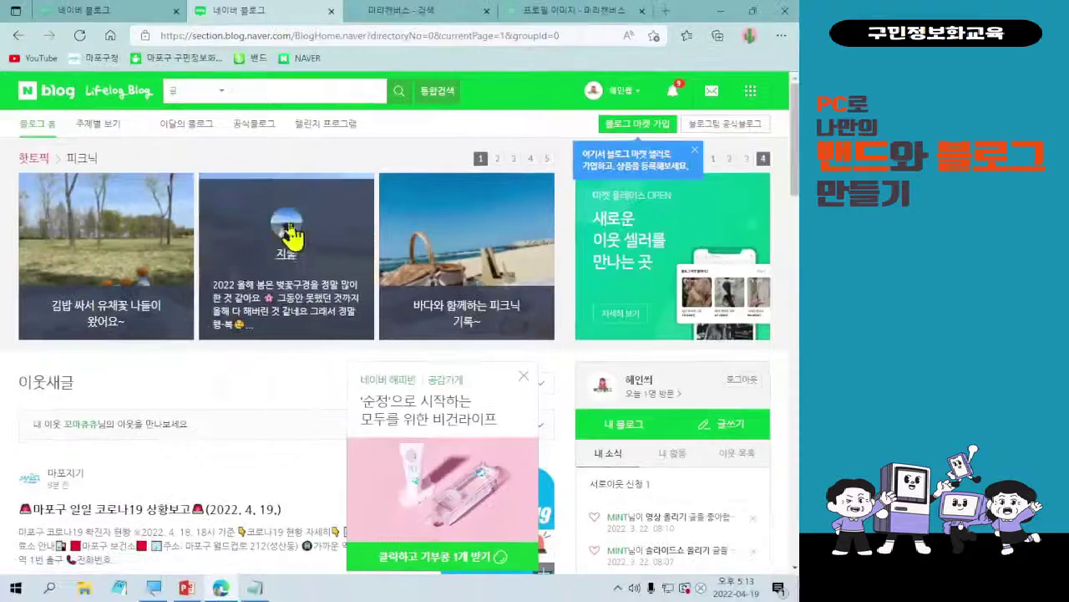
# - Open the 이달의 블로그 (Blog of the Month) page
pyautogui.click(203, 134)
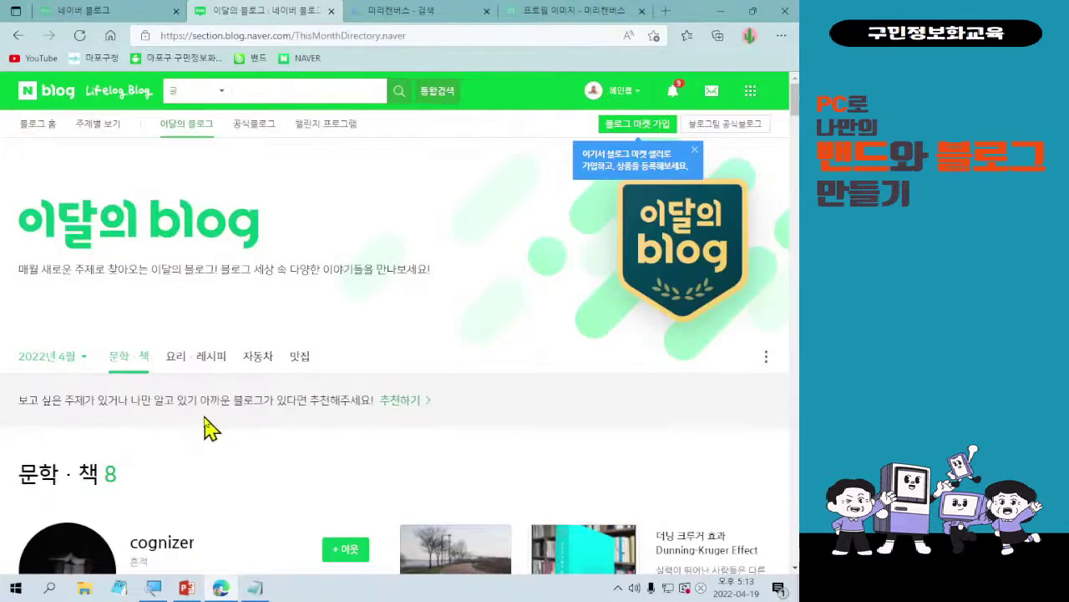
pyautogui.scroll(-2, 213, 425)
pyautogui.scroll(2, 238, 426)
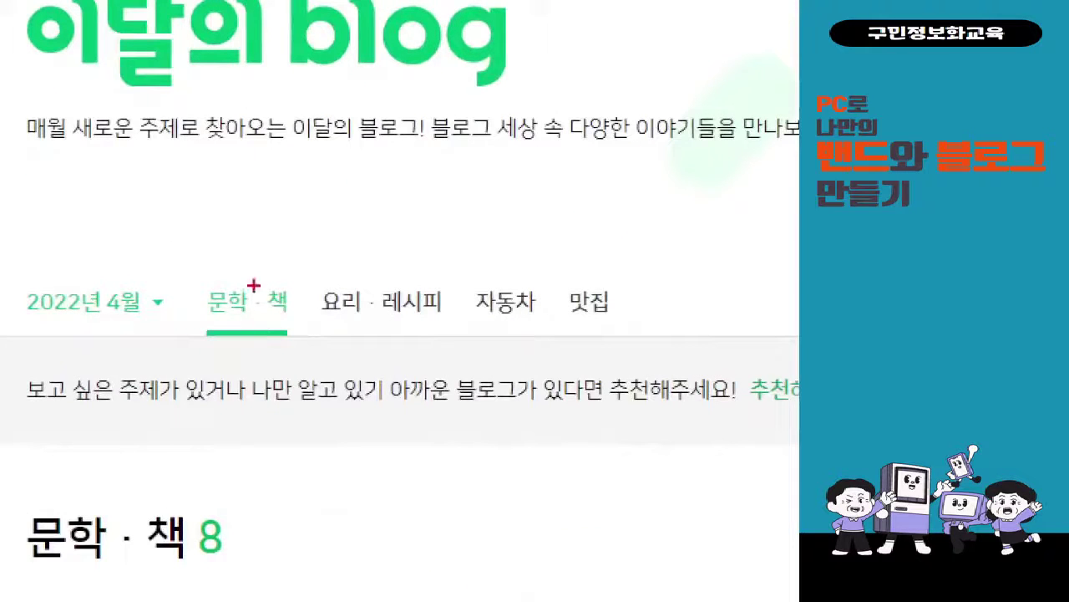
pyautogui.moveTo(197, 262); pyautogui.dragTo(669, 359)
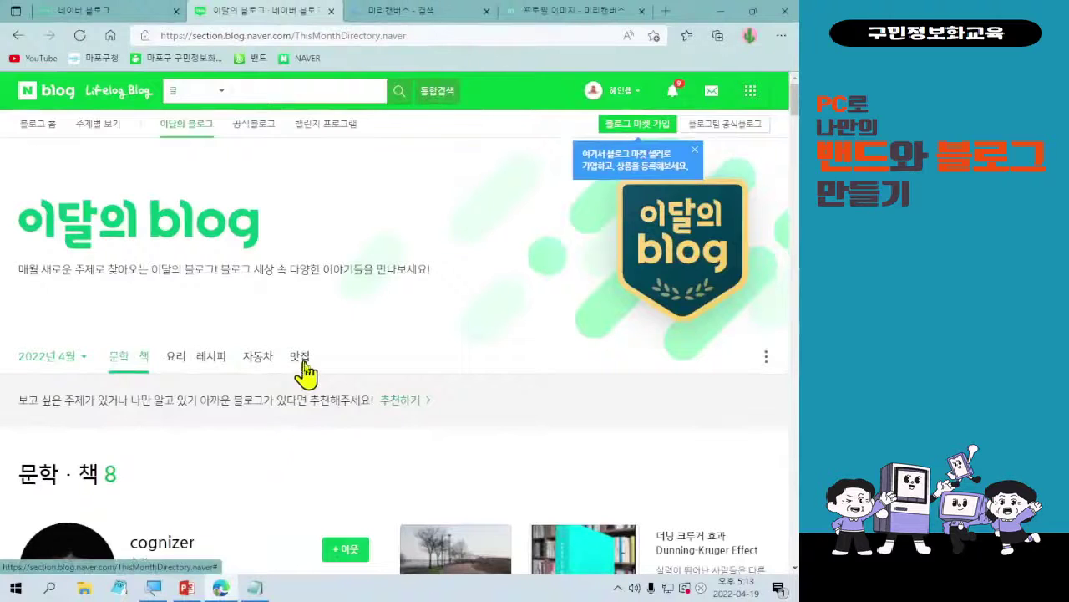
# - Go to the 맛집 blogs of the month and open the 짬닷 blog in a new tab
pyautogui.click(301, 357)
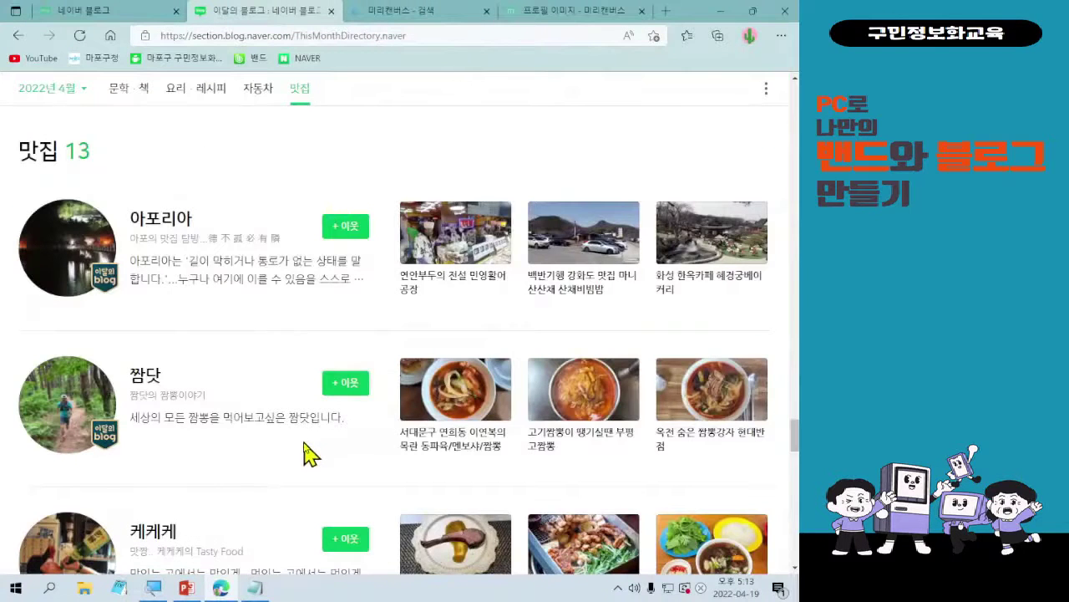
pyautogui.scroll(-5, 302, 451)
pyautogui.scroll(5, 304, 449)
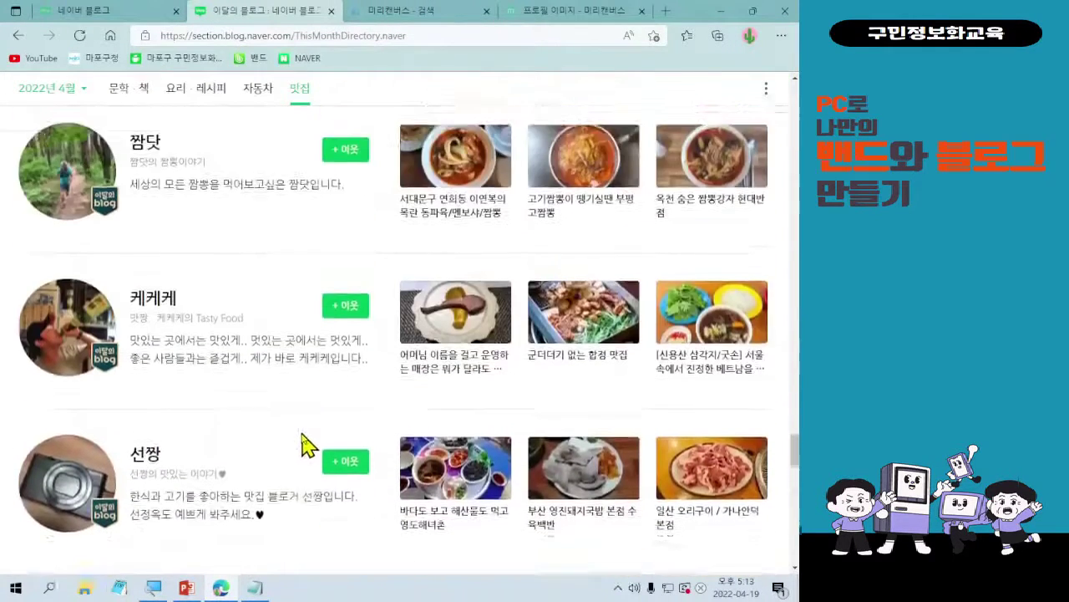
pyautogui.scroll(1, 305, 443)
pyautogui.scroll(-1, 305, 443)
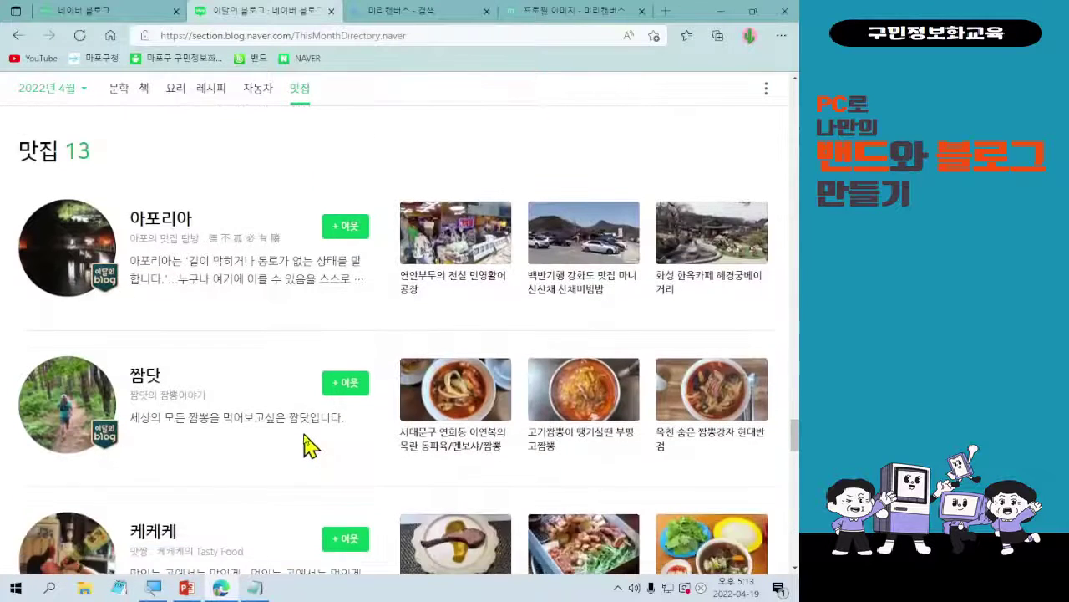
pyautogui.scroll(1, 306, 445)
pyautogui.scroll(-1, 306, 446)
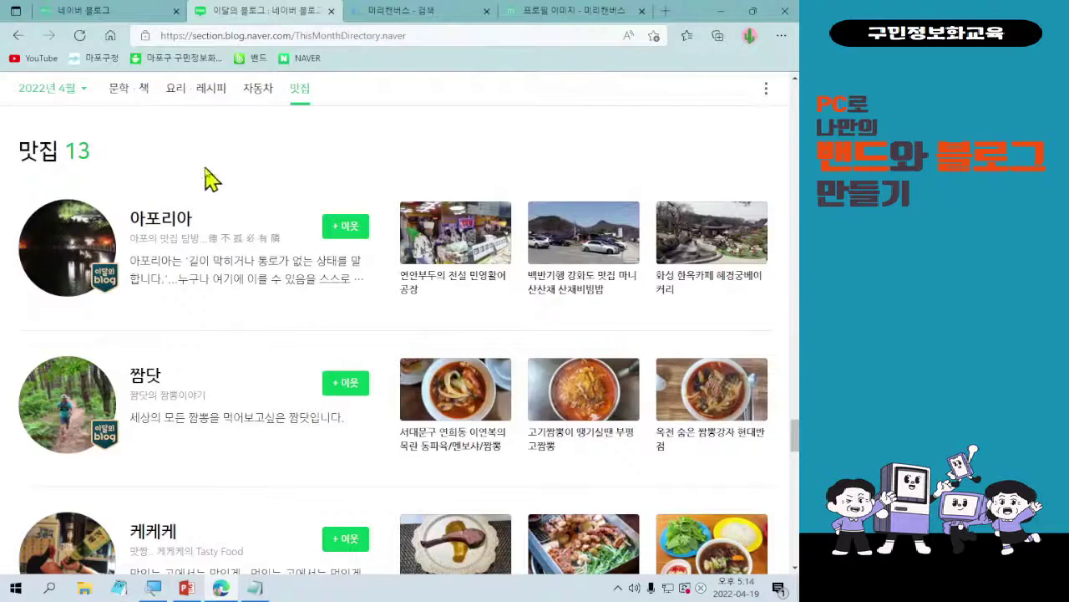
pyautogui.scroll(-1, 233, 219)
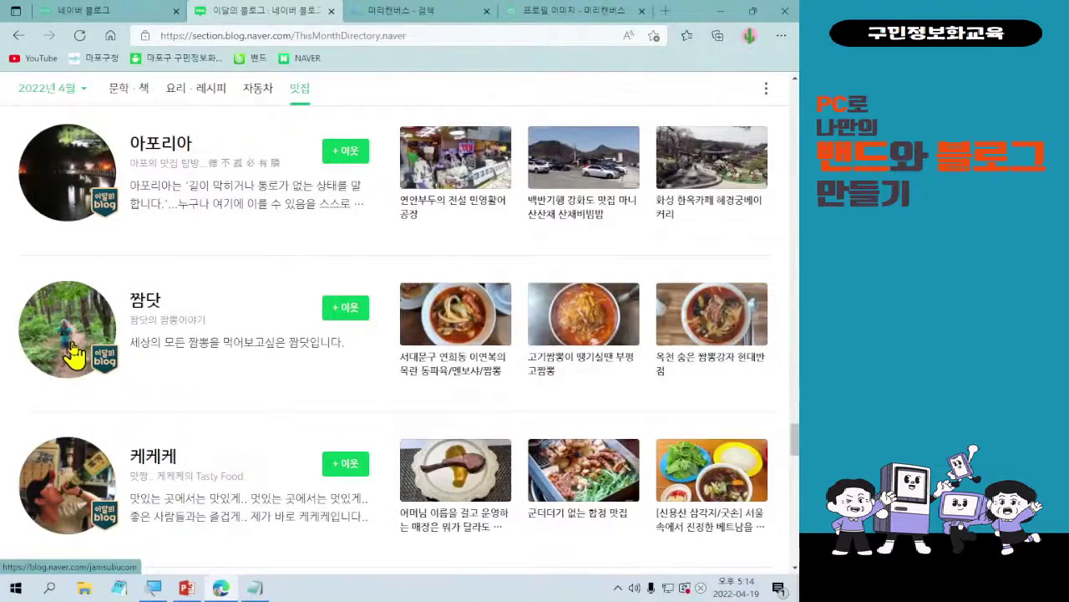
pyautogui.click(74, 353)
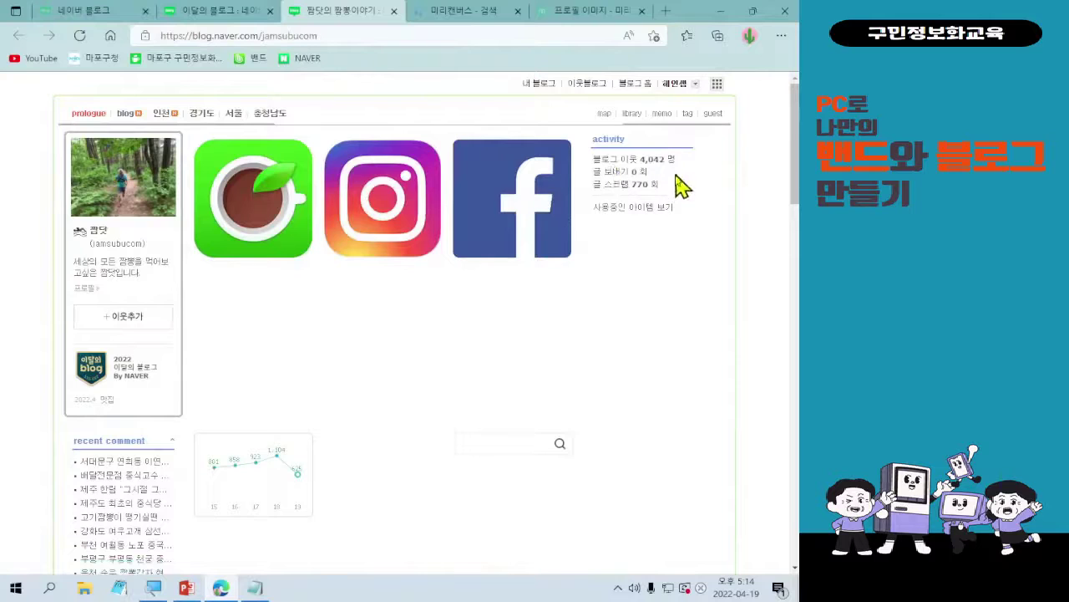
# - Open the 서대문구 연희동 이화원 짬뽕 post from the 짬닷 blog's 서울 section
pyautogui.scroll(-1, 498, 407)
pyautogui.scroll(-5, 498, 407)
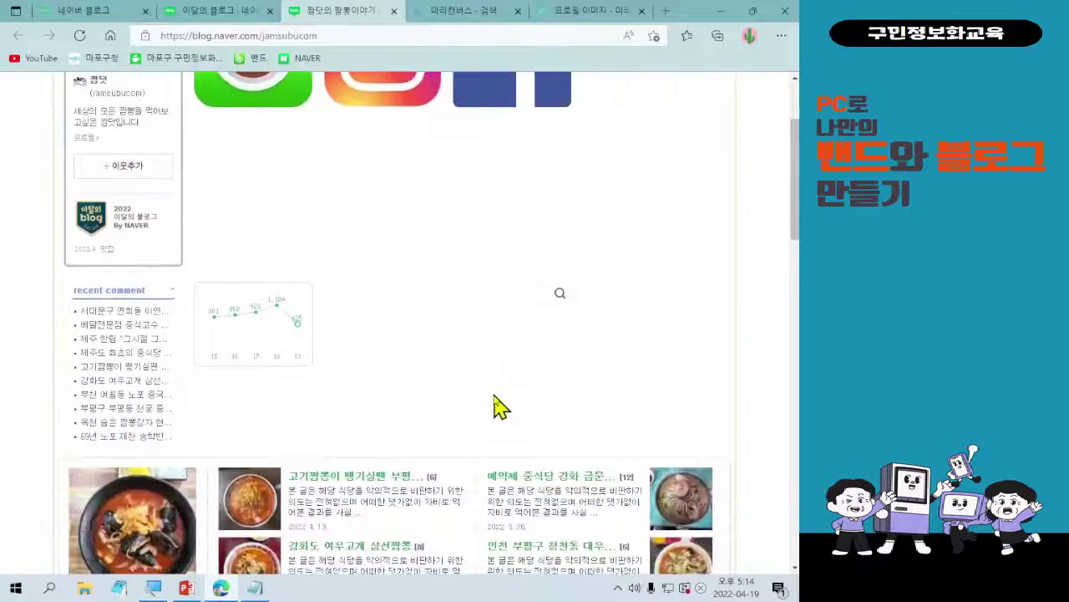
pyautogui.scroll(-1, 501, 406)
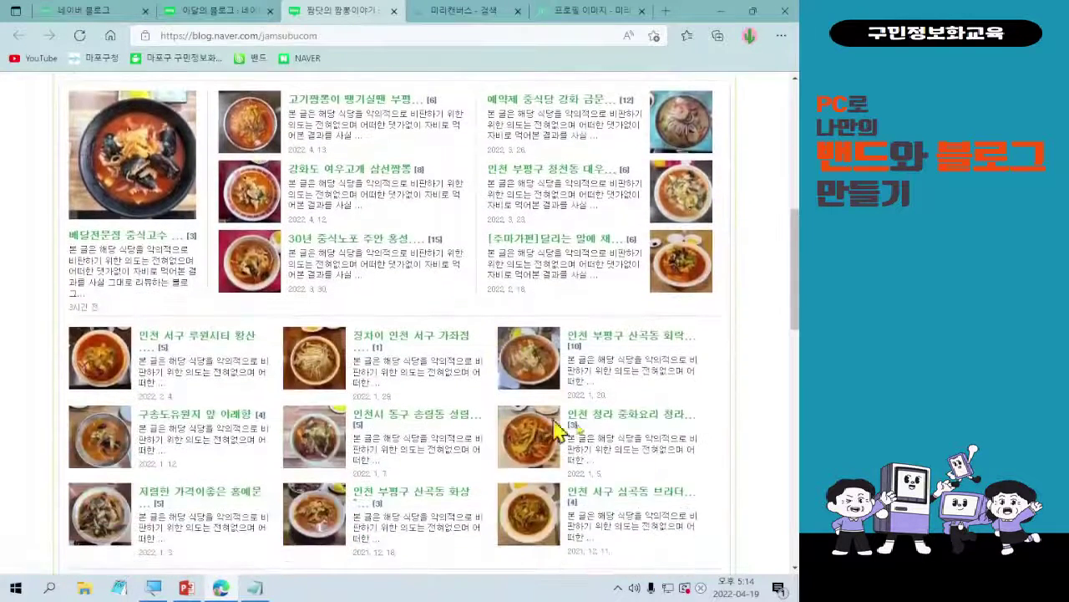
pyautogui.scroll(1, 573, 342)
pyautogui.scroll(1, 571, 347)
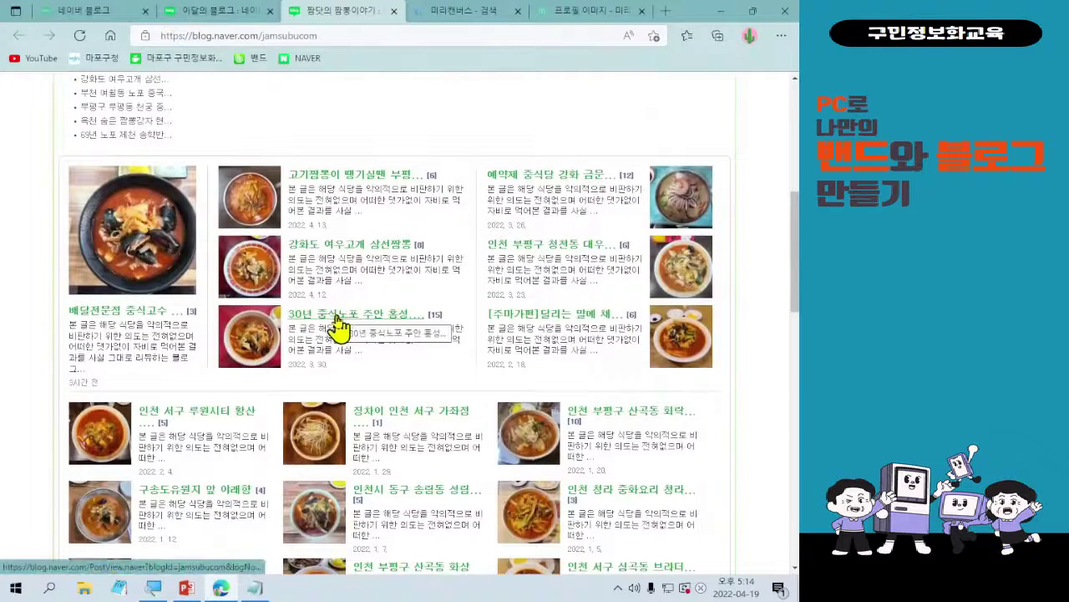
pyautogui.scroll(-3, 565, 351)
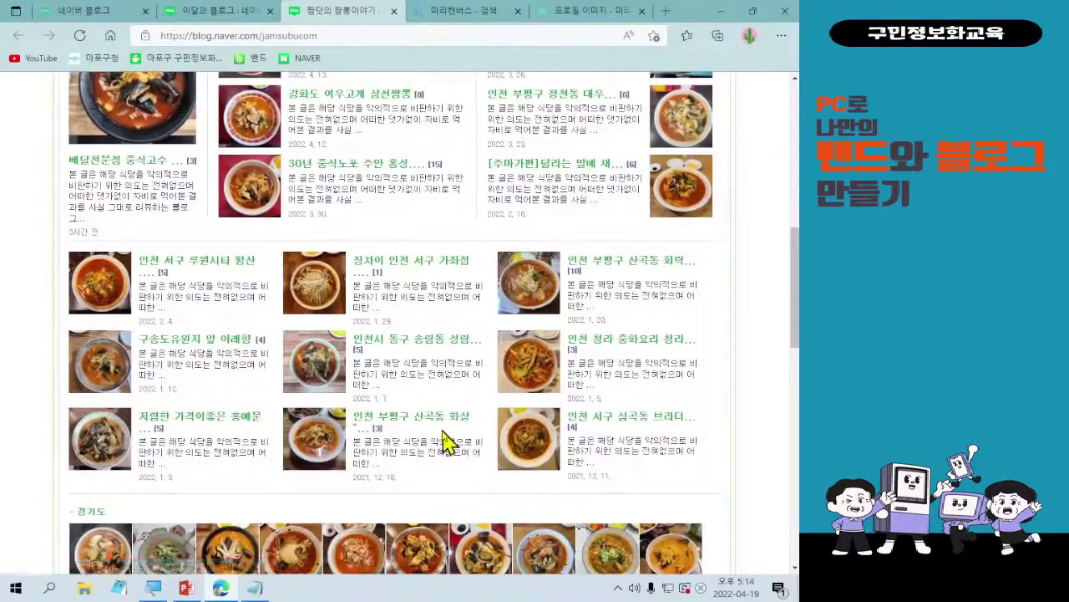
pyautogui.scroll(-3, 441, 437)
pyautogui.scroll(-4, 445, 443)
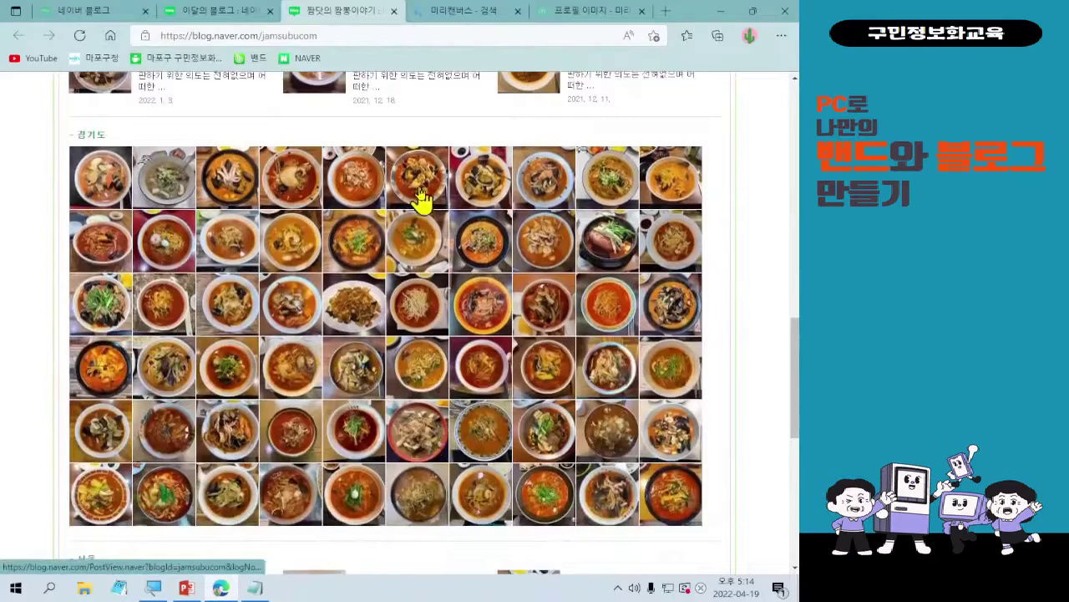
pyautogui.scroll(-7, 424, 203)
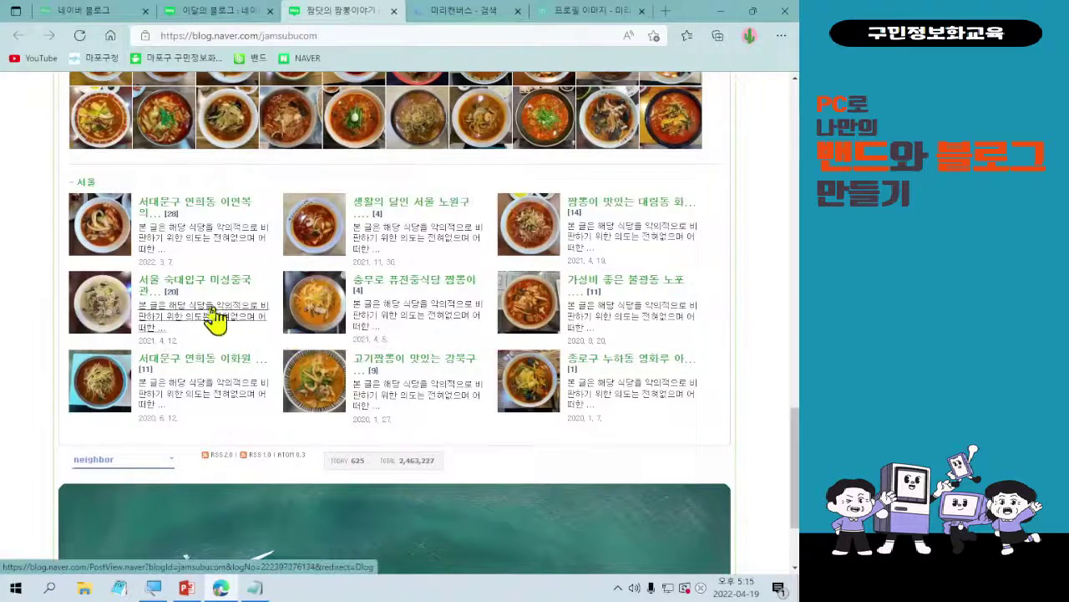
pyautogui.click(88, 374)
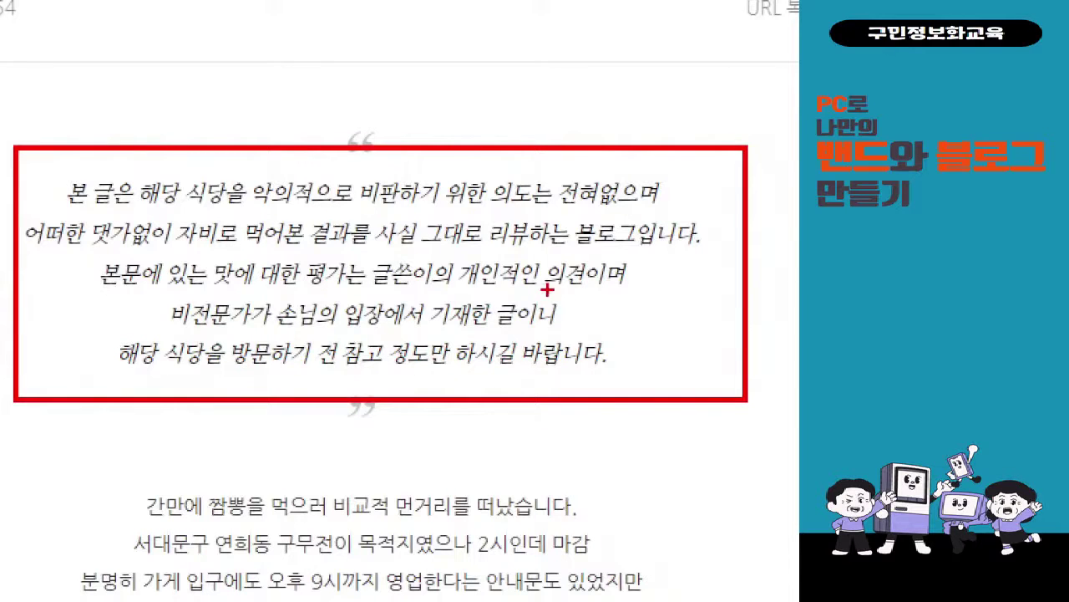
# - Skim the 이화원 실고기짬뽕 post and return to the 짬닷 blog's home page
pyautogui.scroll(-3, 535, 443)
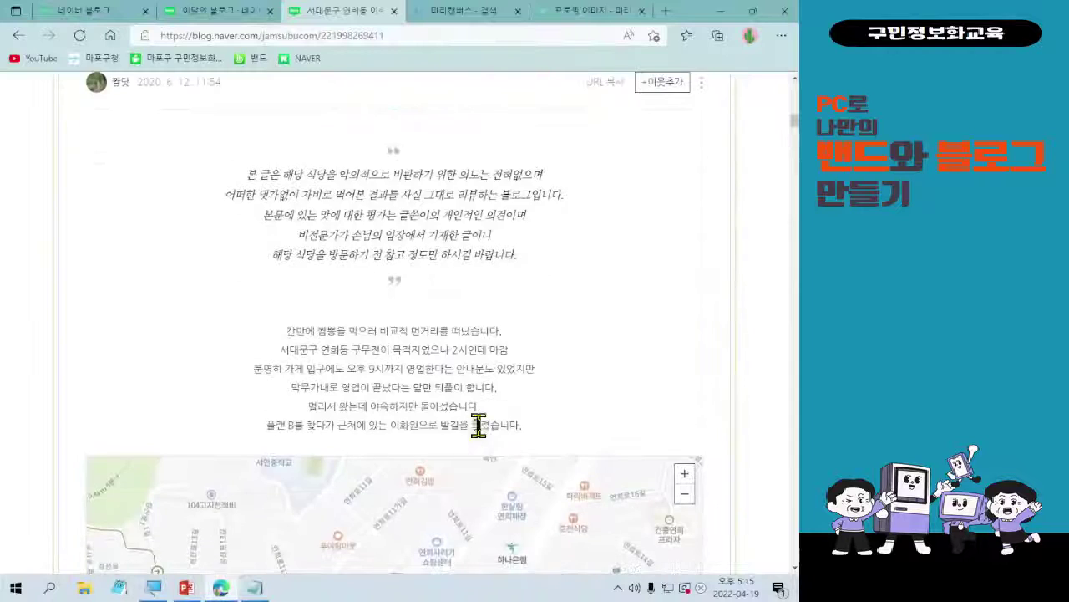
pyautogui.scroll(3, 477, 422)
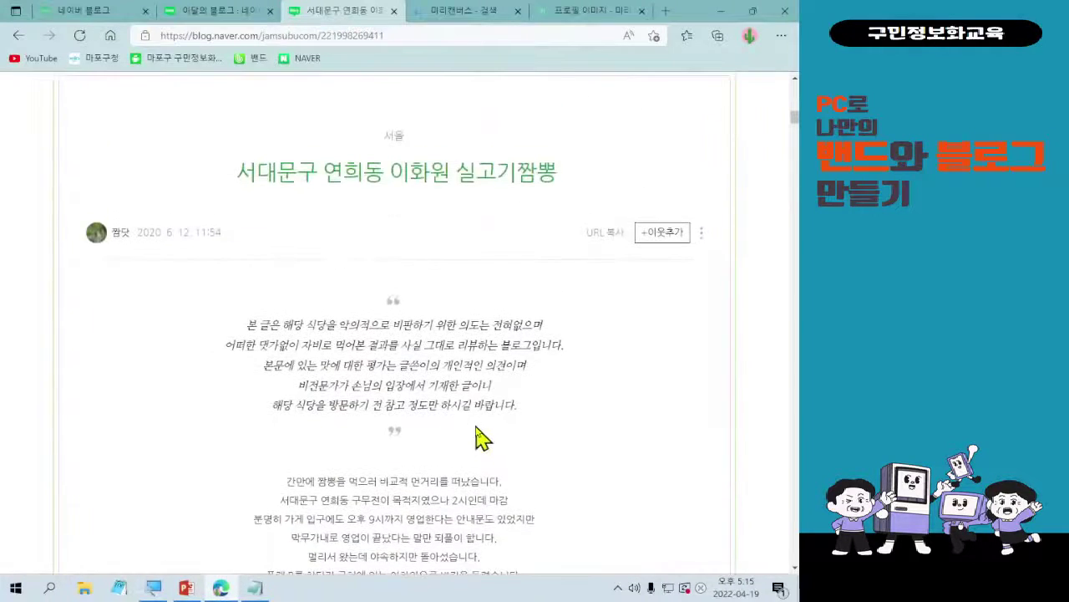
pyautogui.scroll(-2, 477, 430)
pyautogui.scroll(2, 451, 414)
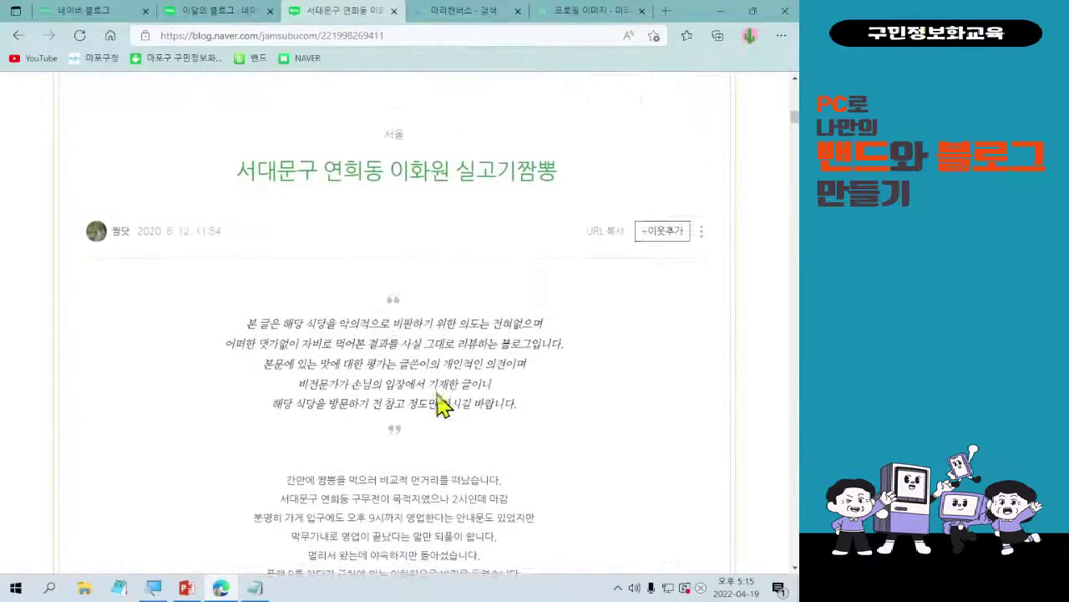
pyautogui.click(19, 35)
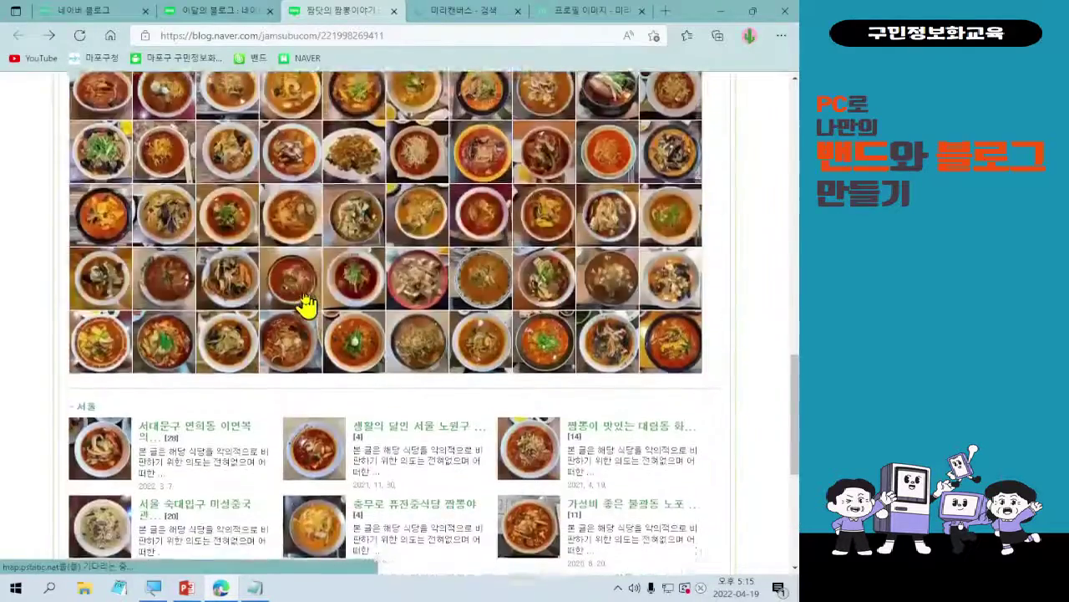
pyautogui.scroll(7, 305, 288)
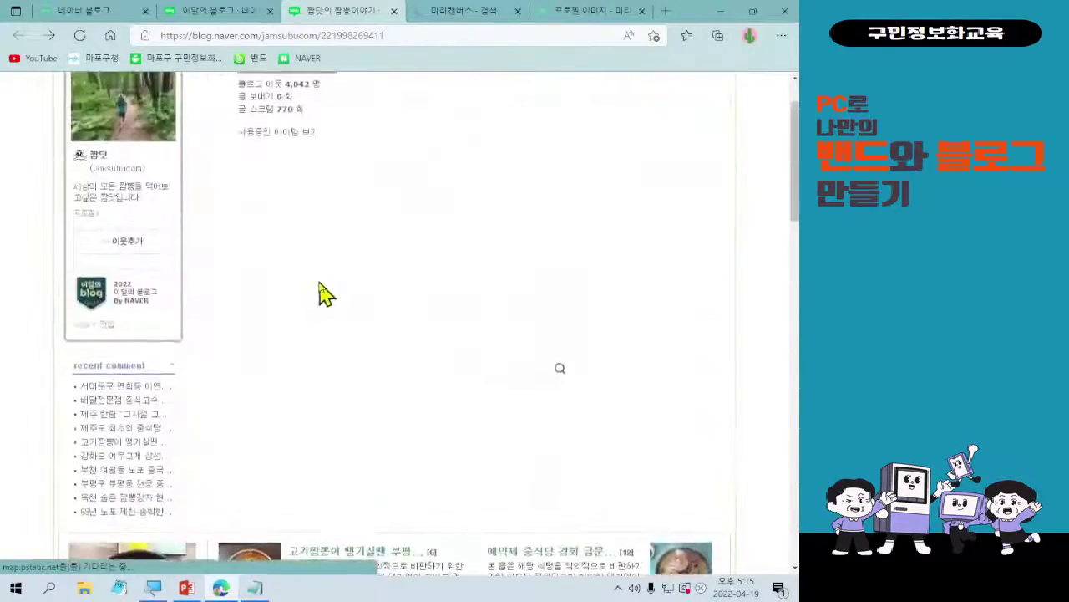
pyautogui.scroll(-4, 378, 324)
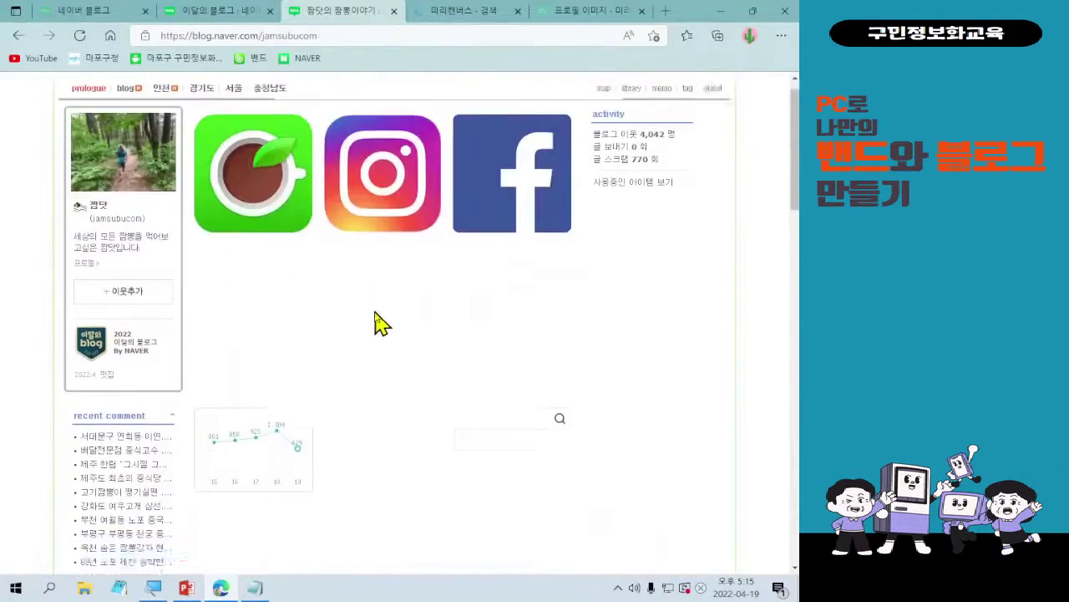
pyautogui.scroll(4, 376, 326)
pyautogui.scroll(-1, 377, 324)
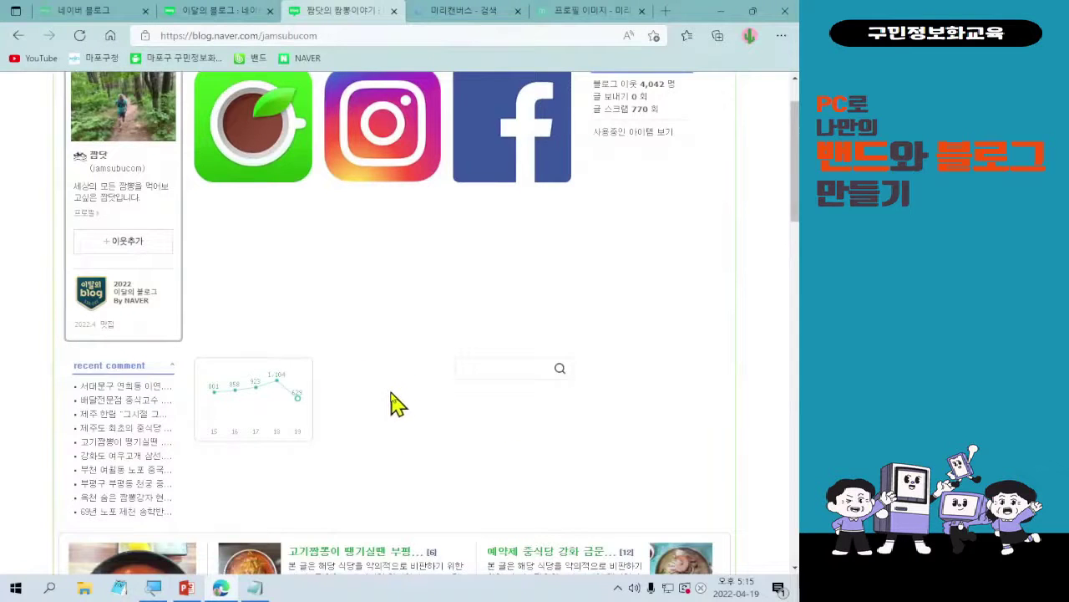
pyautogui.scroll(-3, 539, 454)
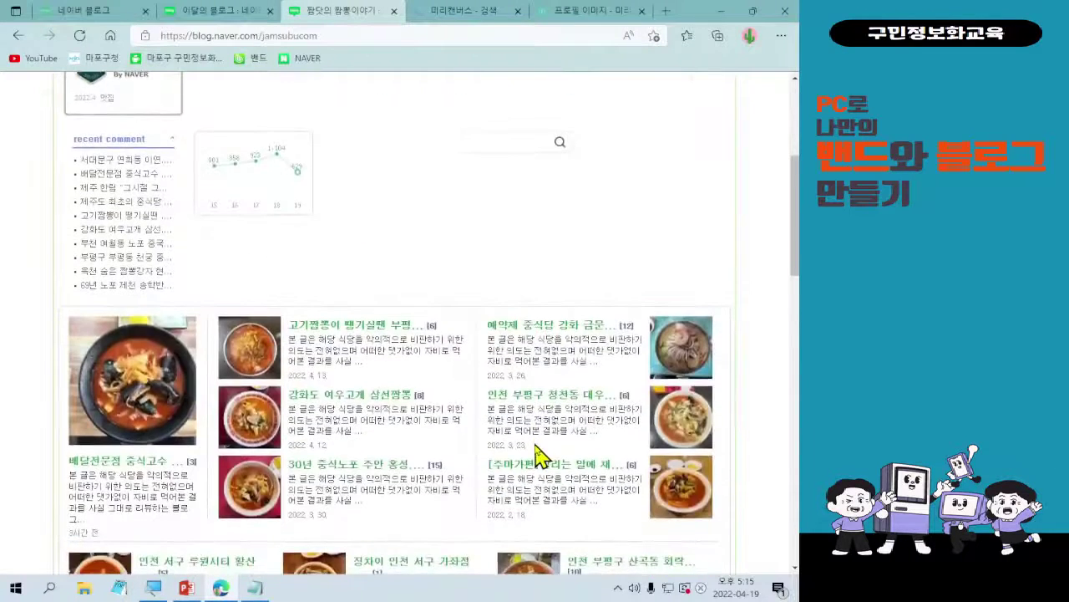
pyautogui.scroll(4, 542, 452)
pyautogui.scroll(-6, 545, 451)
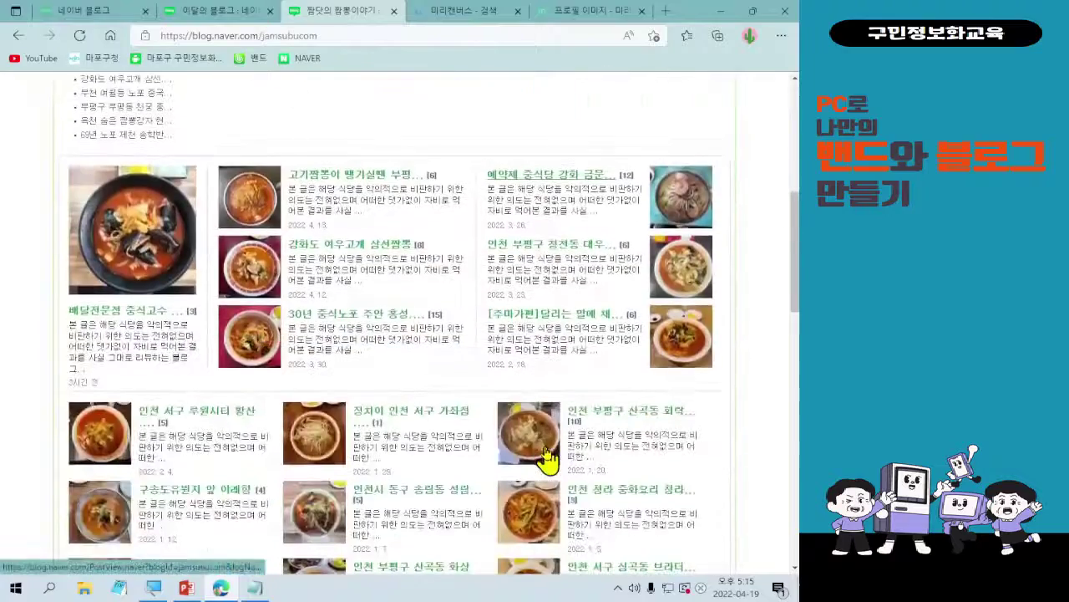
pyautogui.scroll(-6, 544, 456)
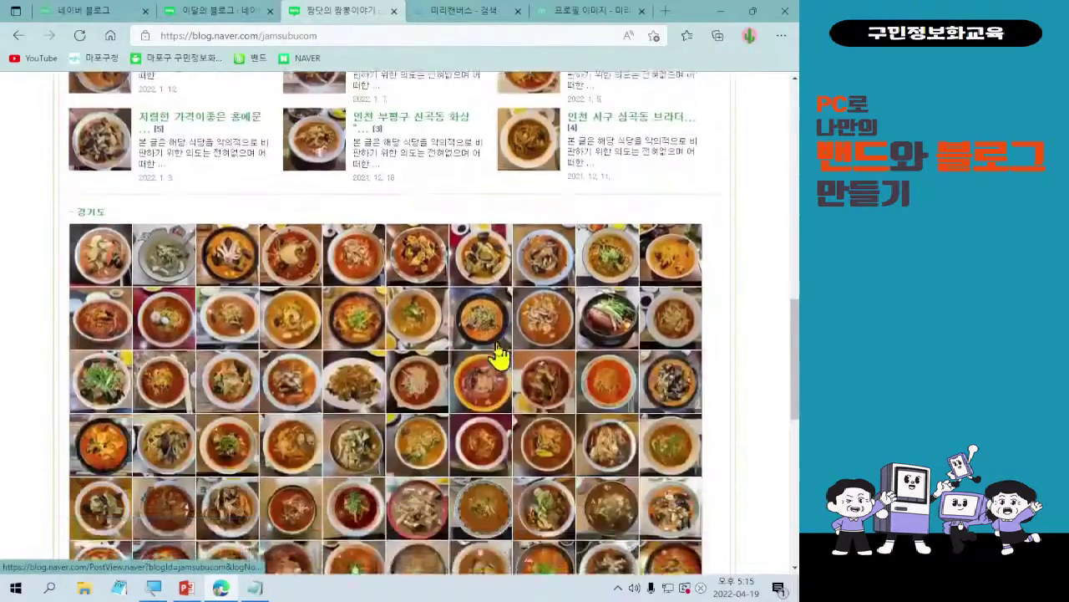
pyautogui.scroll(-10, 498, 355)
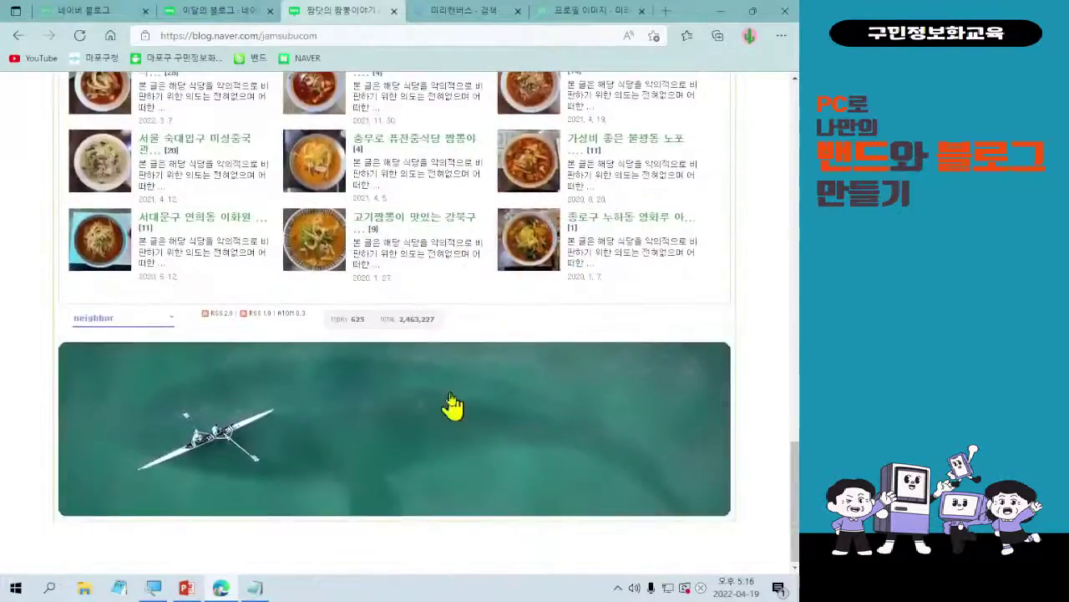
pyautogui.scroll(4, 452, 406)
pyautogui.scroll(15, 375, 361)
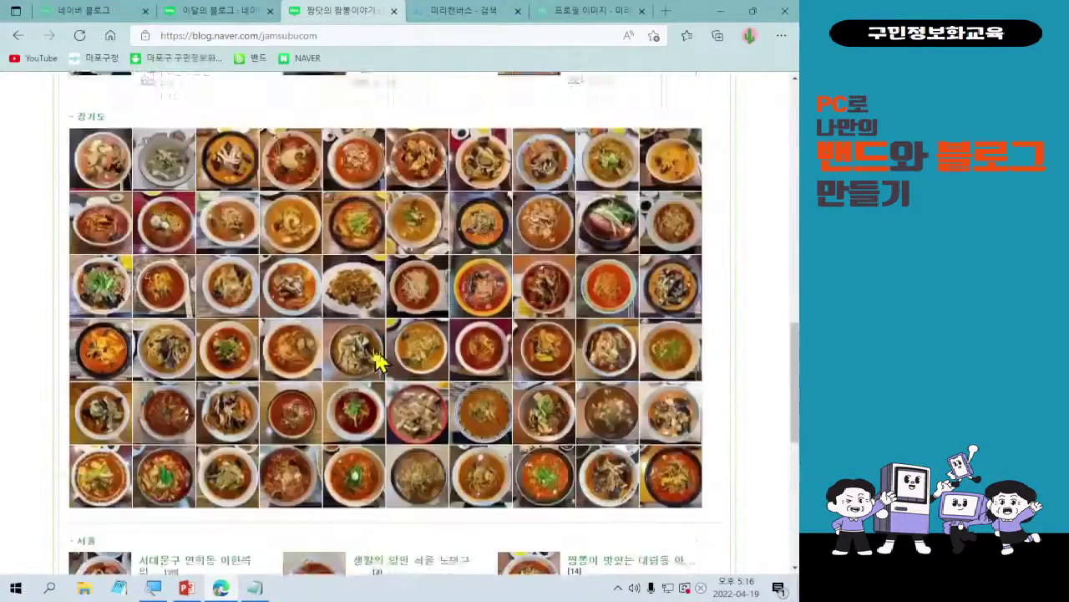
pyautogui.scroll(1, 374, 356)
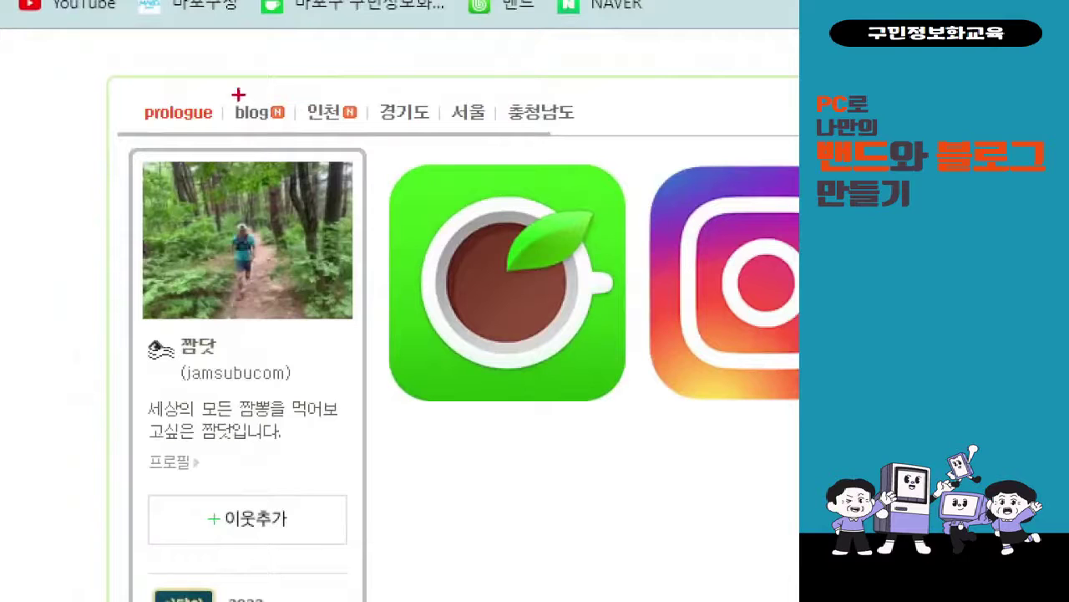
pyautogui.moveTo(219, 87)
pyautogui.mouseDown()
pyautogui.moveTo(256, 125)
pyautogui.moveTo(295, 139)
pyautogui.mouseUp()
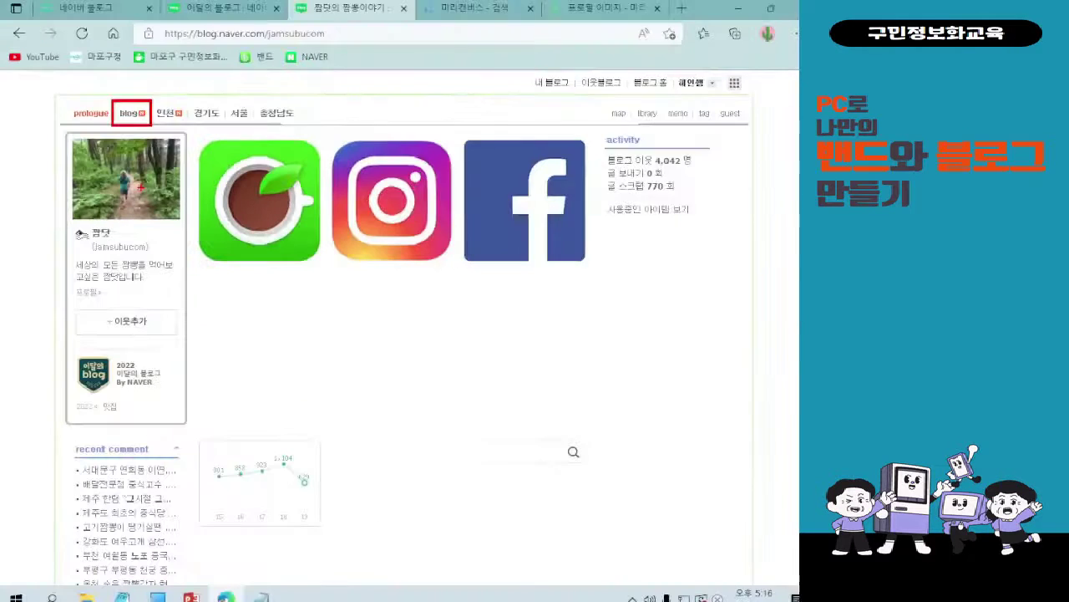
pyautogui.click(255, 112)
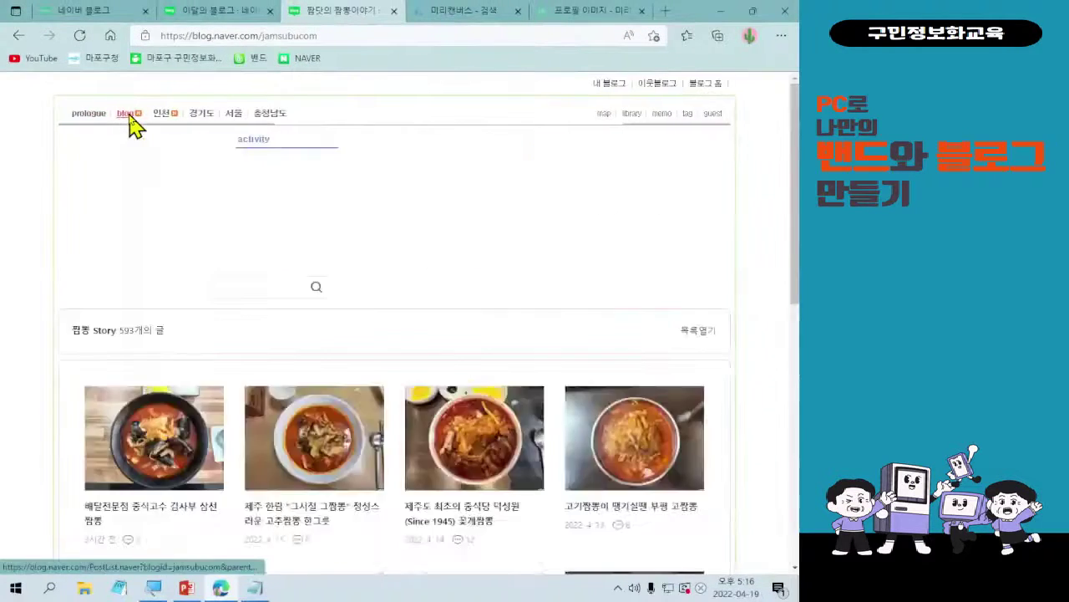
pyautogui.scroll(-1, 236, 259)
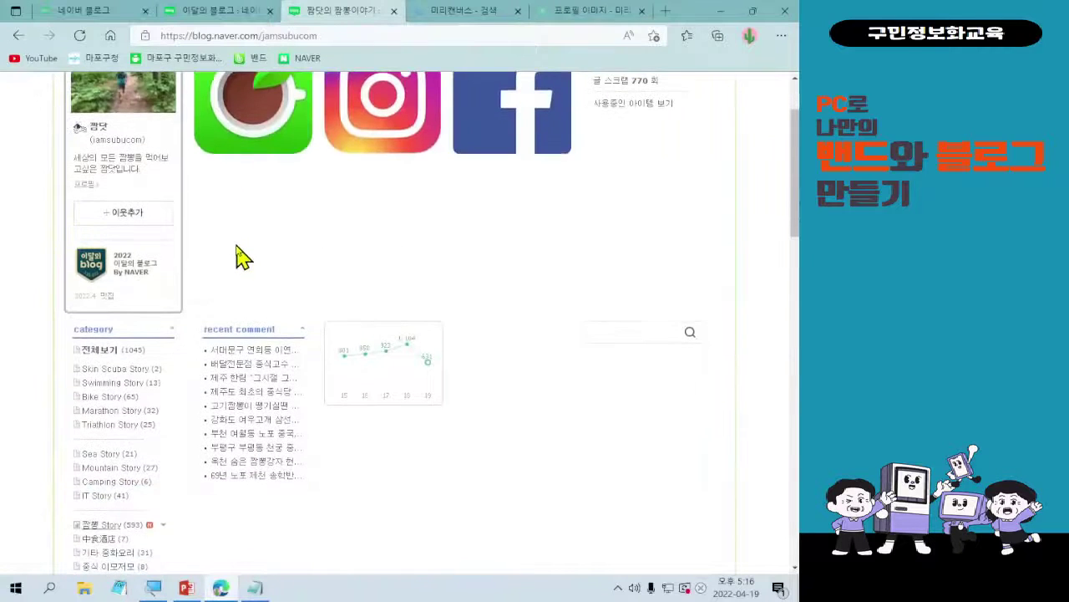
pyautogui.scroll(-2, 236, 259)
pyautogui.scroll(-2, 238, 259)
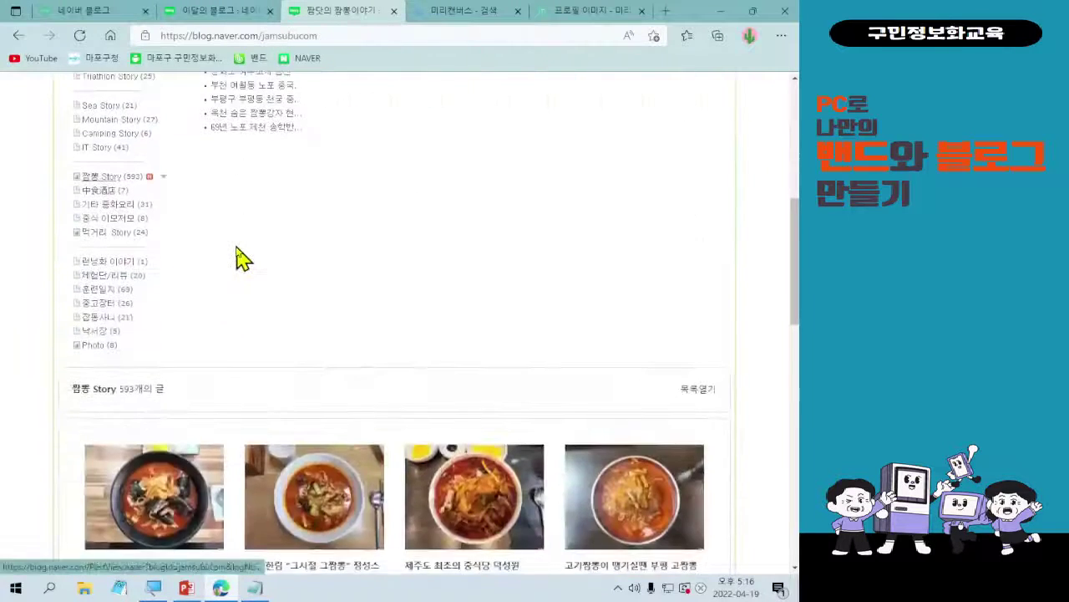
pyautogui.scroll(2, 163, 215)
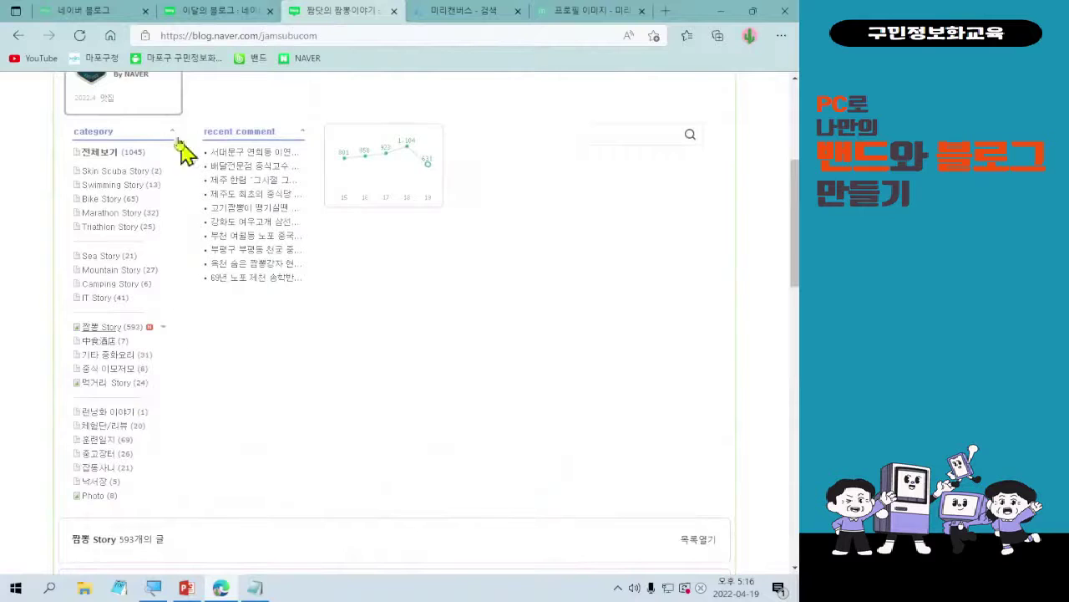
pyautogui.scroll(-4, 233, 355)
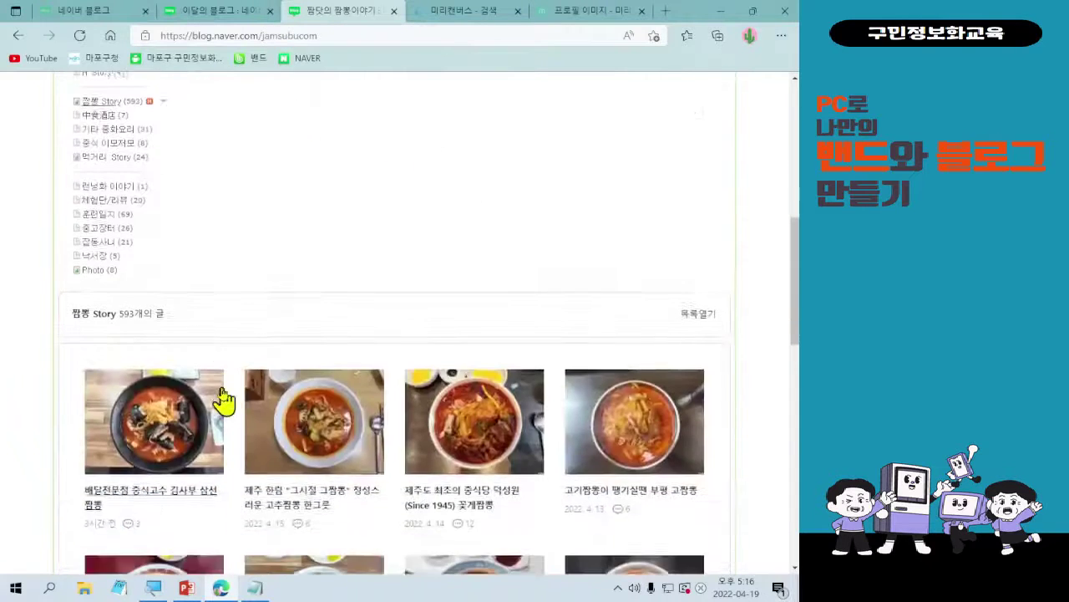
pyautogui.scroll(-6, 591, 359)
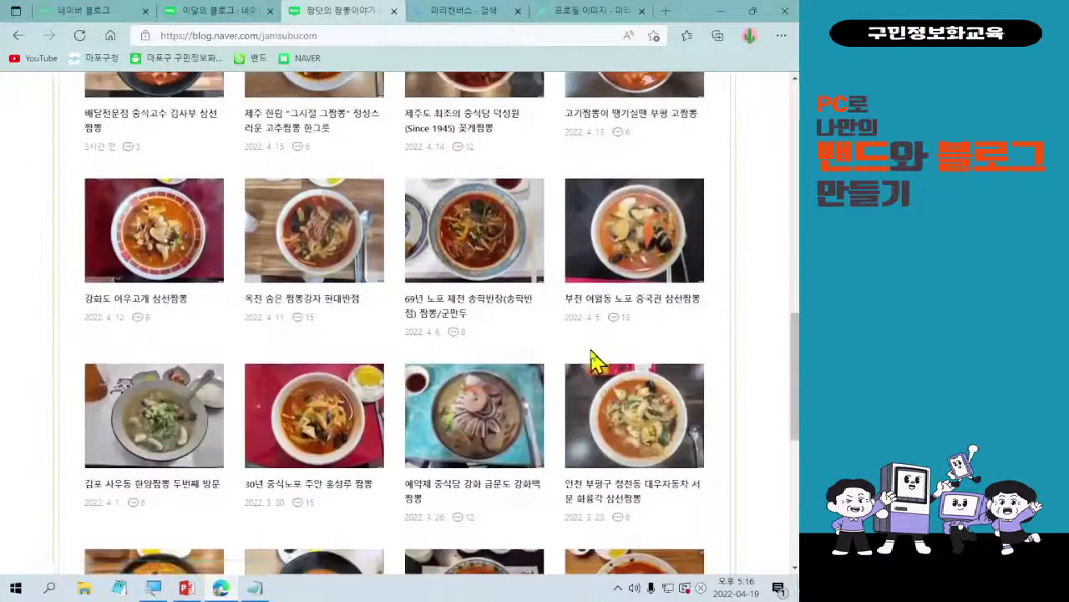
pyautogui.scroll(10, 603, 359)
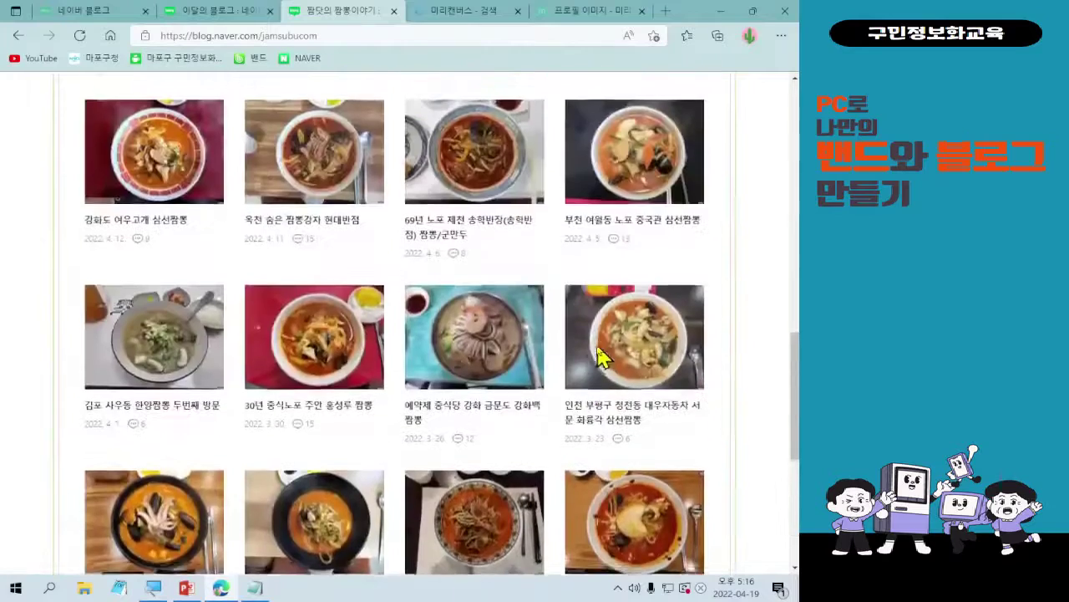
pyautogui.scroll(-2, 599, 350)
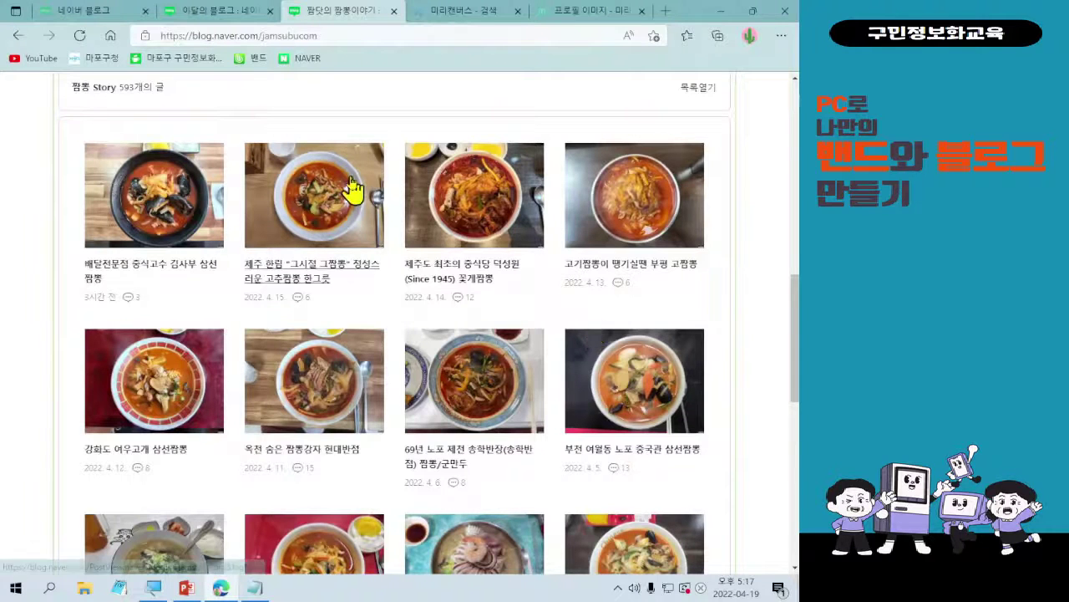
pyautogui.scroll(8, 353, 191)
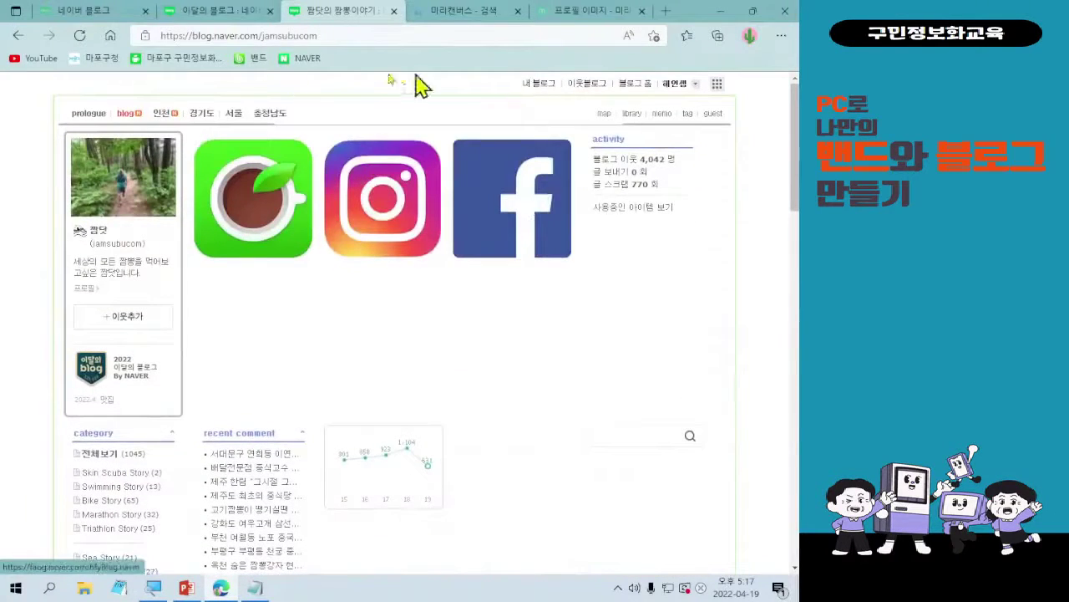
# - From the 네이버 블로그 tab, open your own blog and its 관리·통계 settings
pyautogui.click(72, 11)
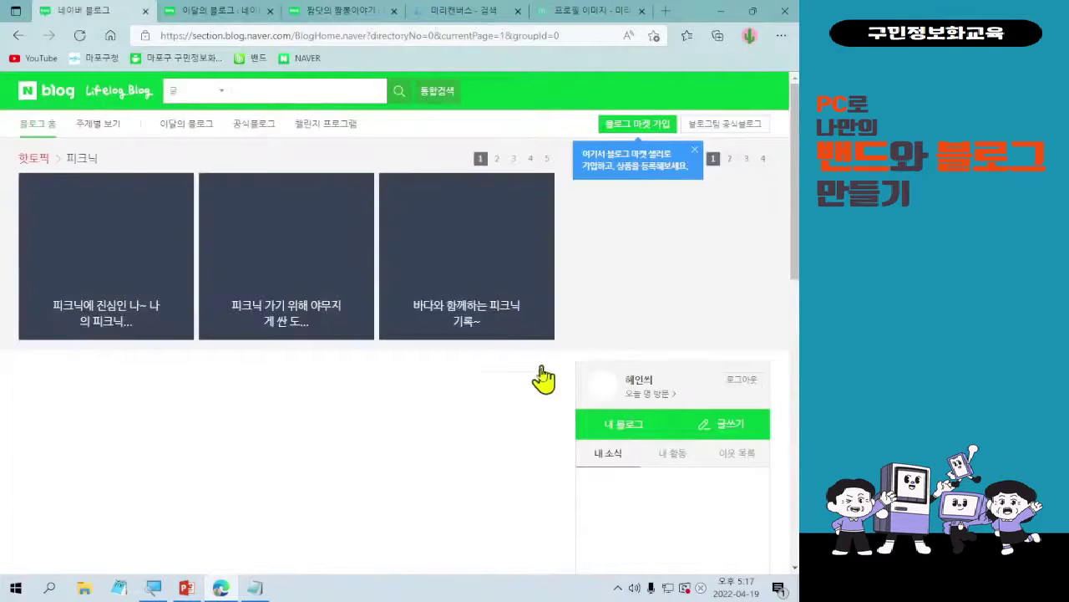
pyautogui.click(644, 441)
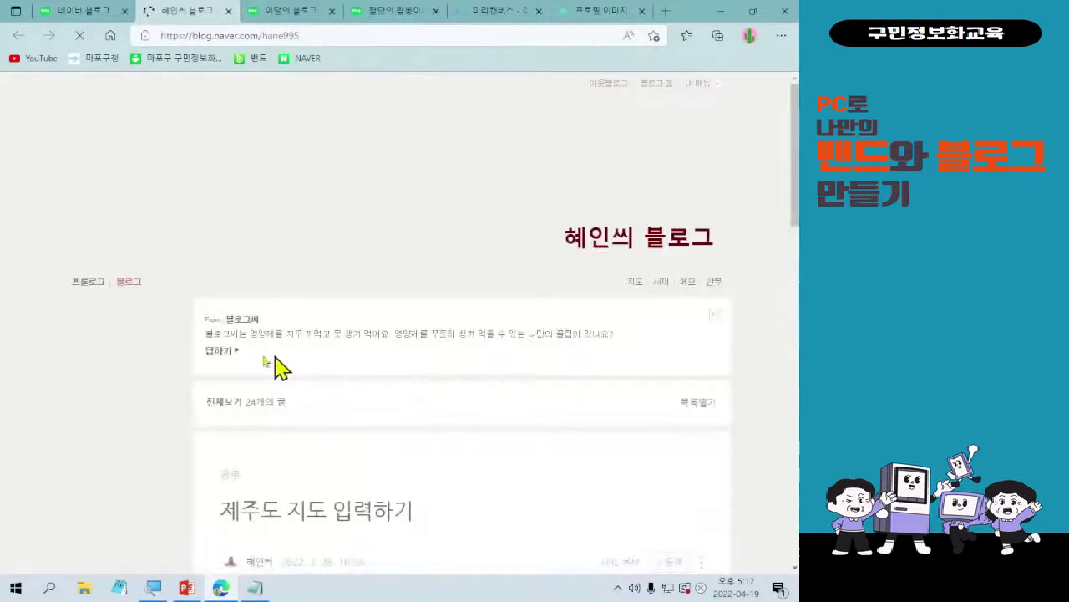
pyautogui.scroll(-3, 83, 472)
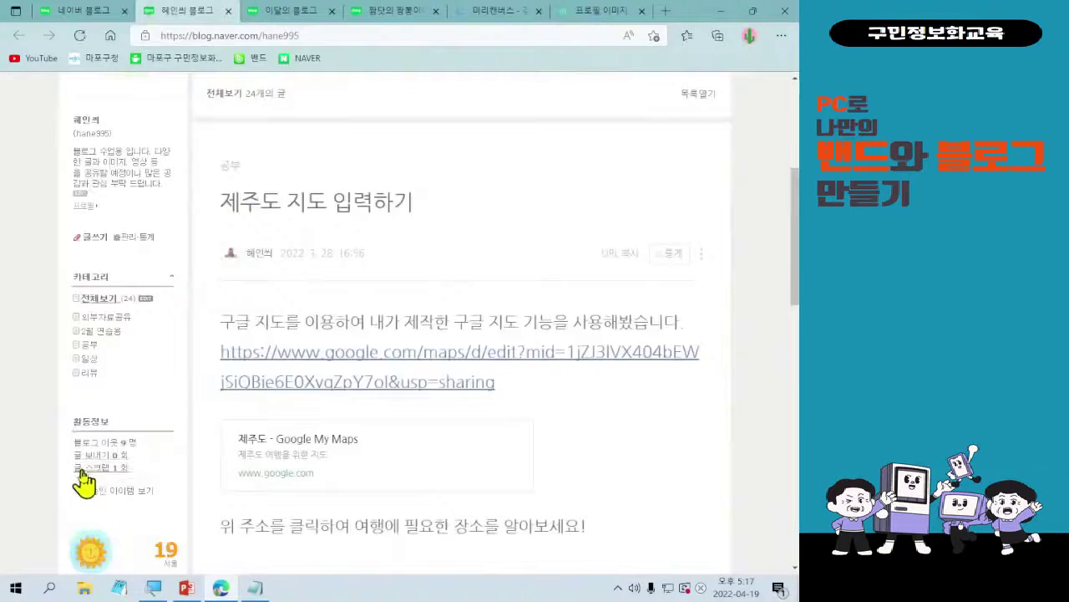
pyautogui.click(127, 237)
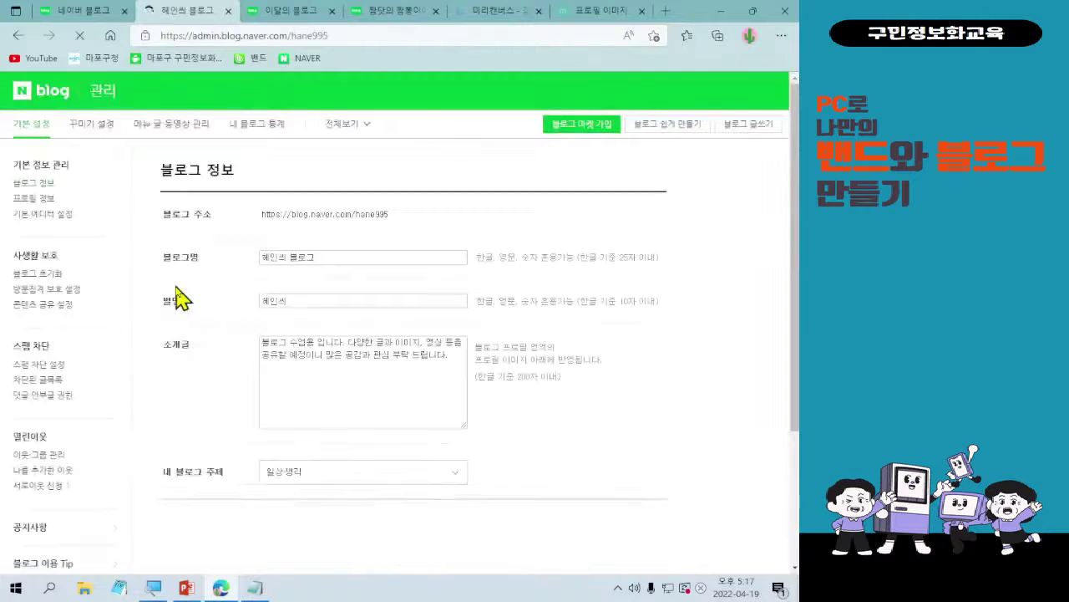
# - Check skin 0419 in 꾸미기 설정, then return to the 이달의 블로그 맛집 directory
pyautogui.click(87, 126)
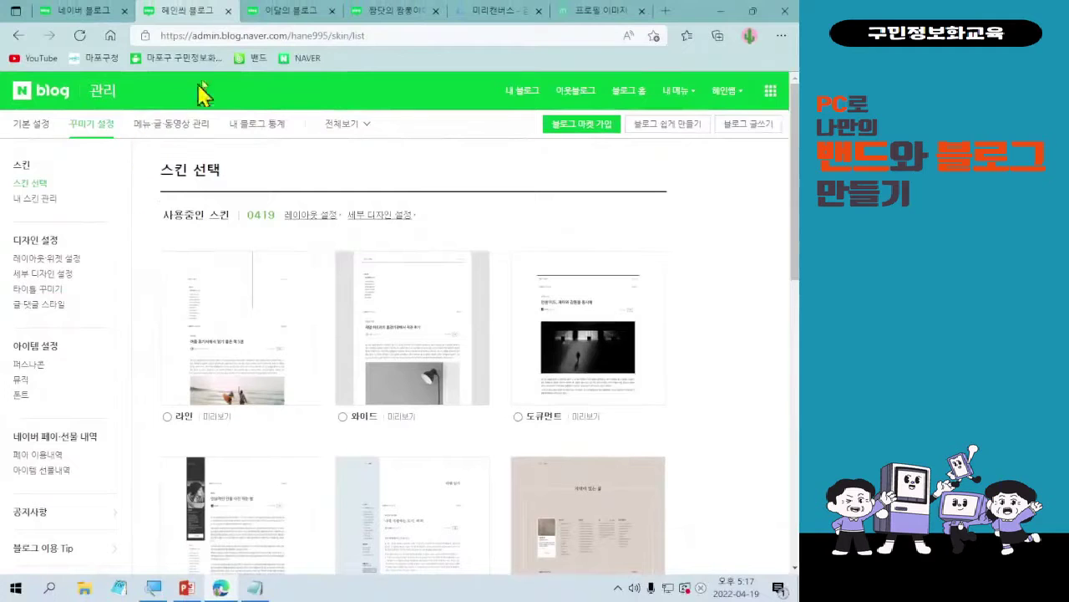
pyautogui.click(304, 12)
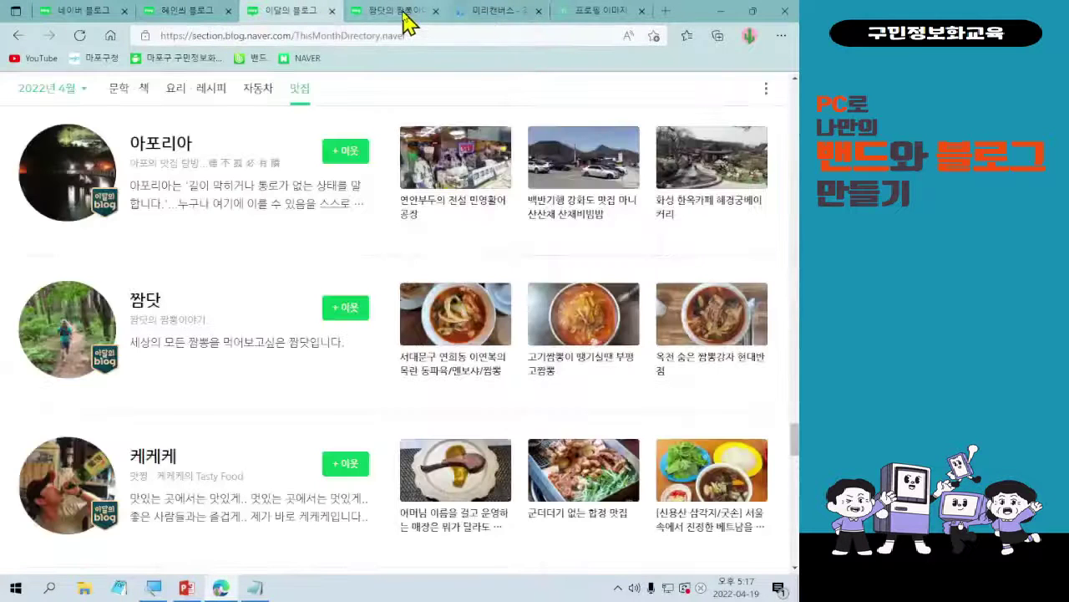
# - Browse the 짬닷의 짬뽕이야기 blog's posts and return to its profile at the top
pyautogui.click(406, 11)
pyautogui.scroll(-4, 387, 338)
pyautogui.scroll(-10, 387, 339)
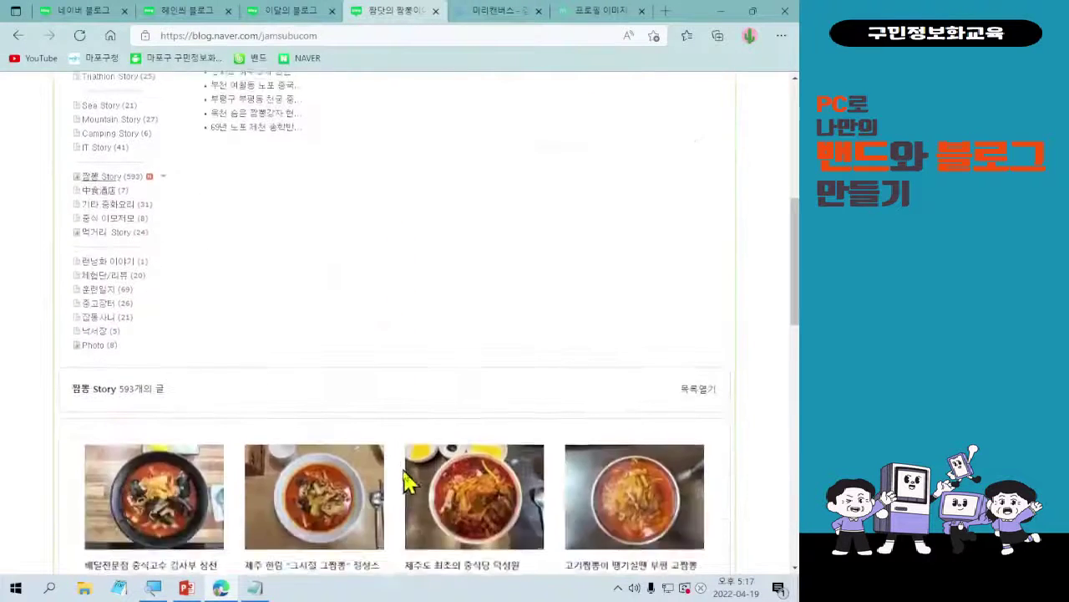
pyautogui.scroll(-1, 408, 486)
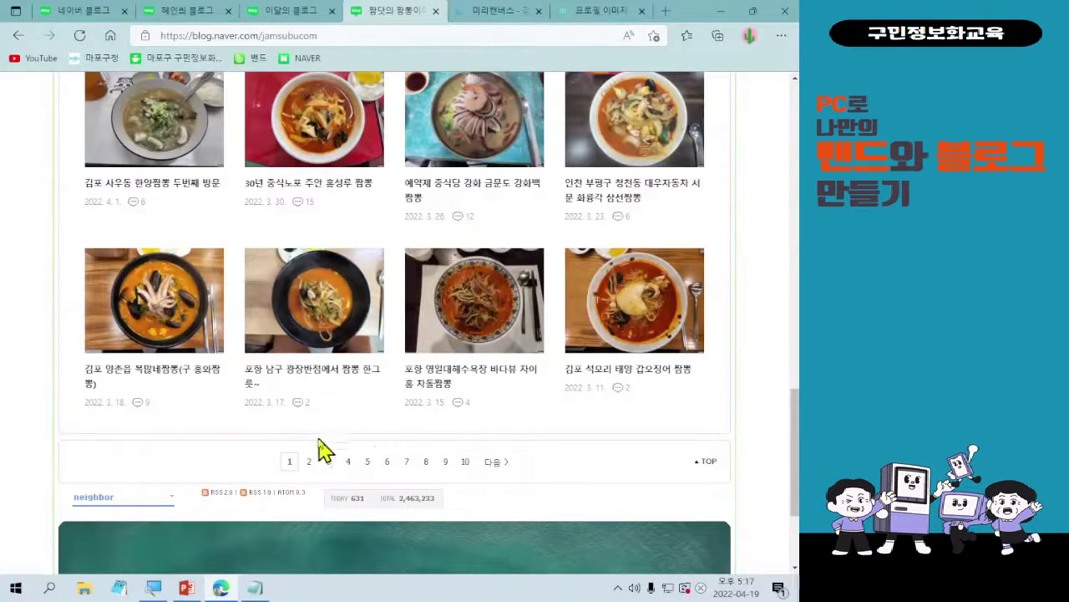
pyautogui.scroll(5, 182, 468)
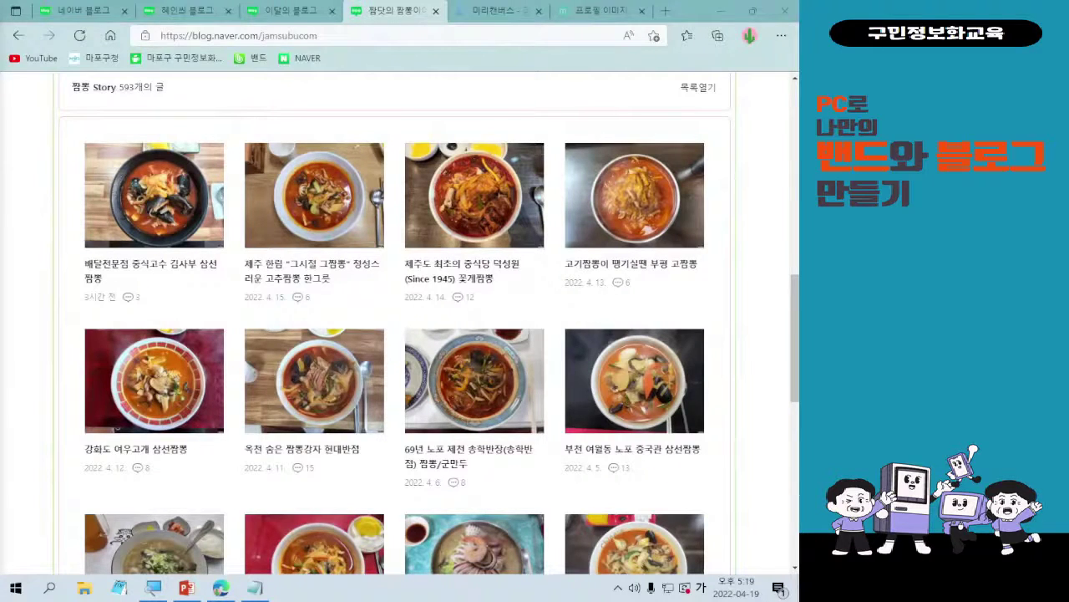
pyautogui.scroll(10, 303, 535)
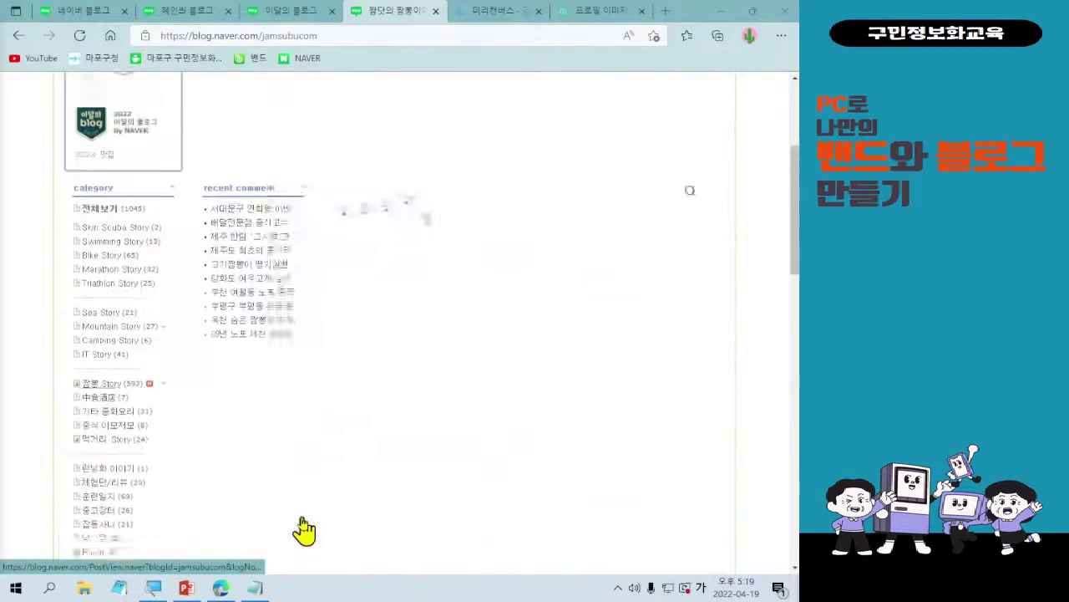
pyautogui.scroll(2, 303, 528)
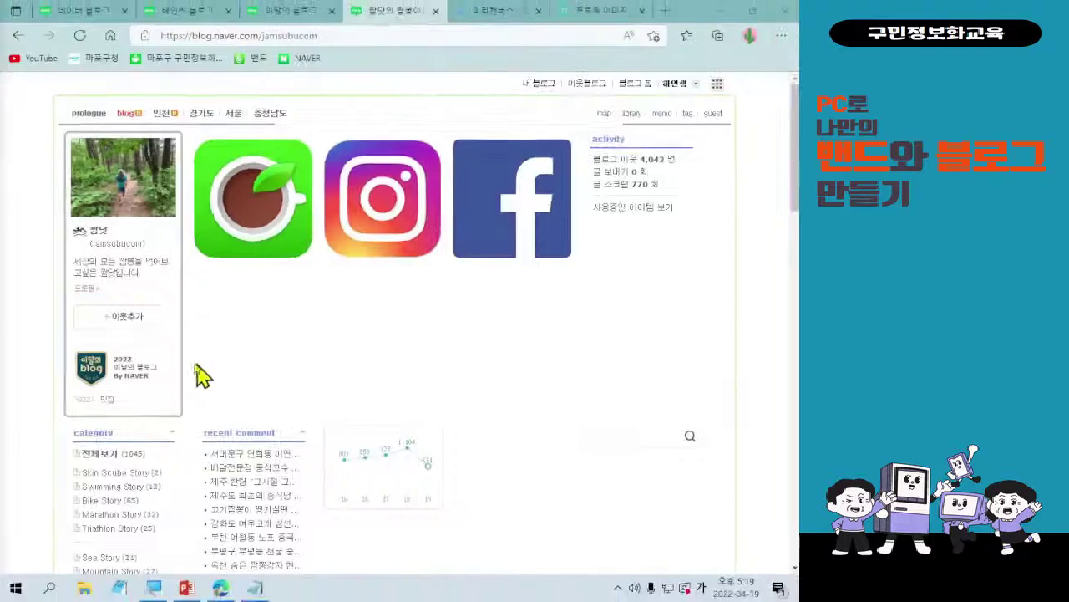
# - Start adding the 짬닷 blog as a neighbour, choosing plain 이웃
pyautogui.click(133, 321)
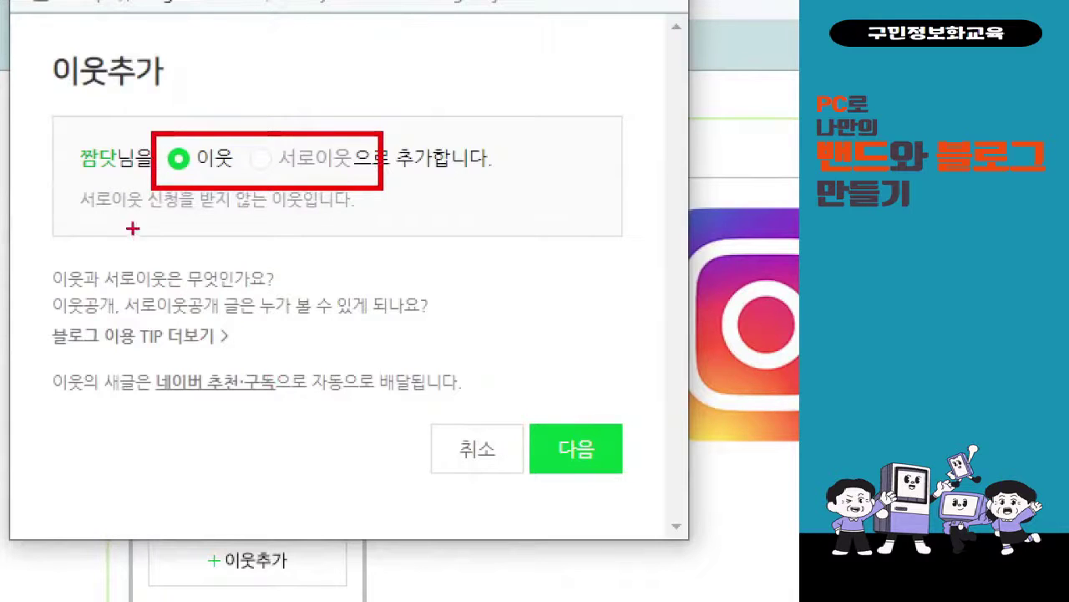
pyautogui.moveTo(65, 222); pyautogui.dragTo(362, 212)
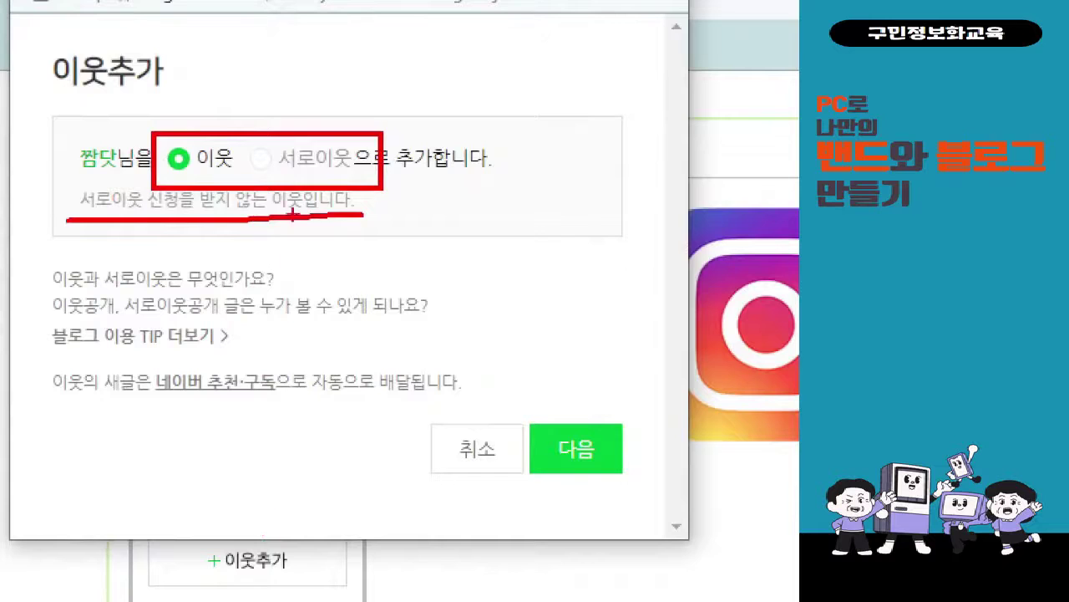
pyautogui.moveTo(283, 122)
pyautogui.mouseDown()
pyautogui.moveTo(306, 159)
pyautogui.moveTo(333, 101)
pyautogui.moveTo(271, 234)
pyautogui.mouseUp()
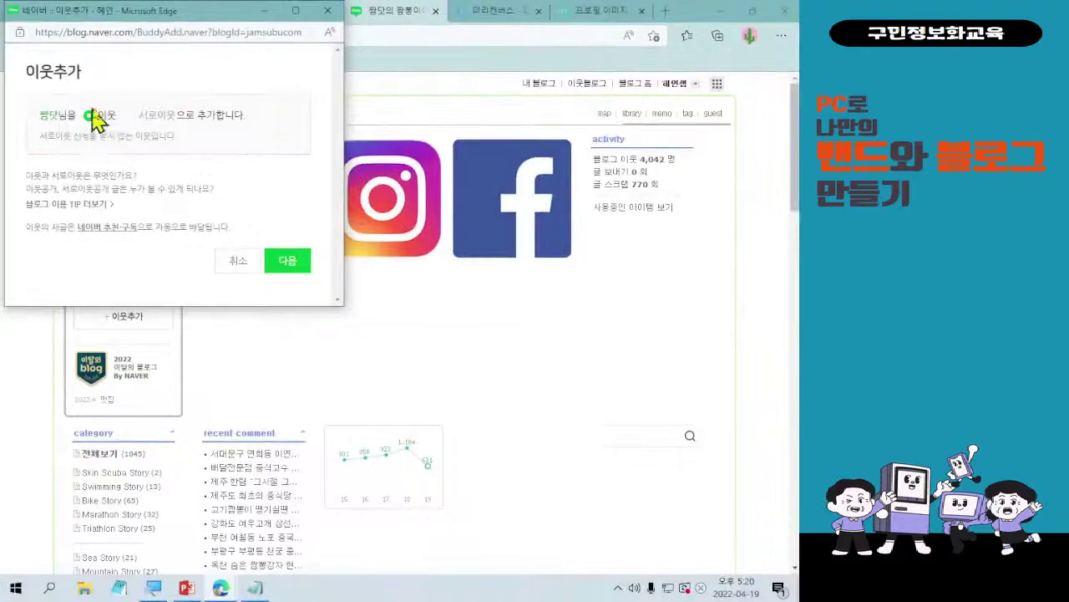
pyautogui.click(288, 264)
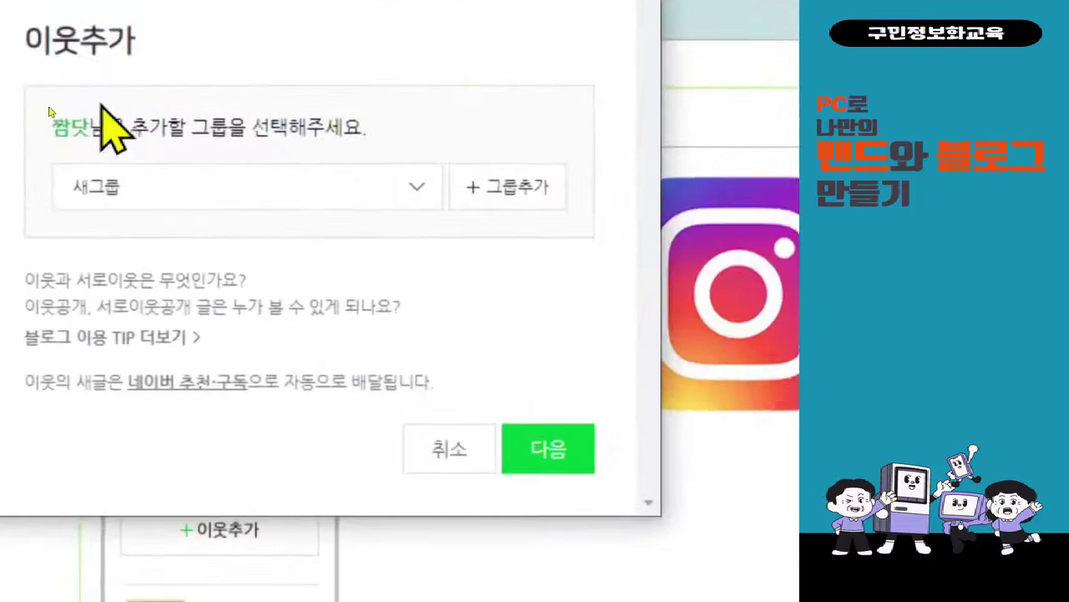
# - Keep the 새그룹 group, confirm the neighbour addition and close the confirmation
pyautogui.click(197, 186)
pyautogui.click(198, 186)
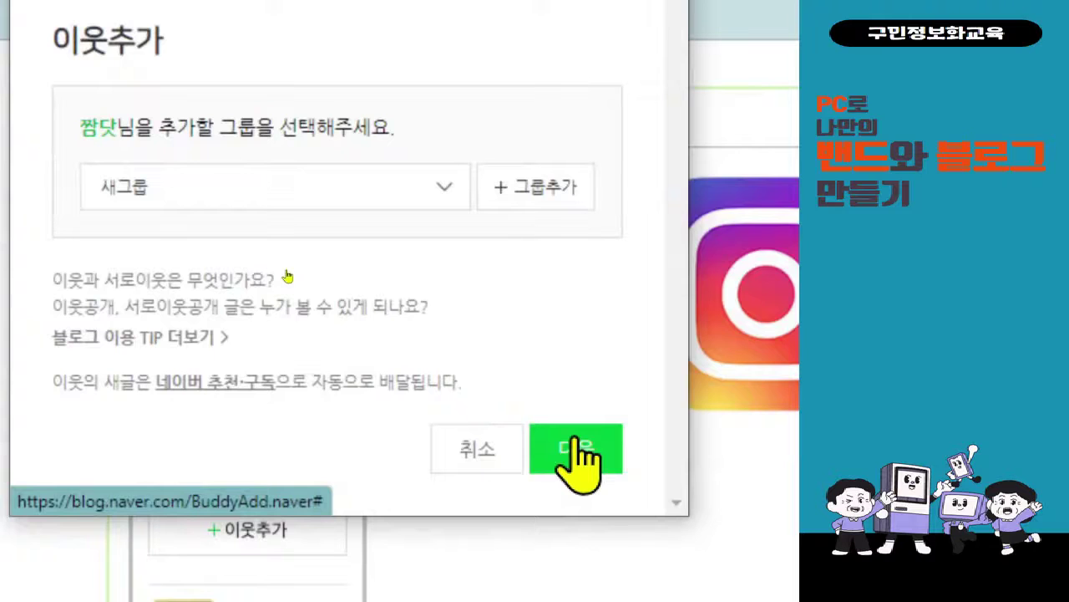
pyautogui.click(575, 449)
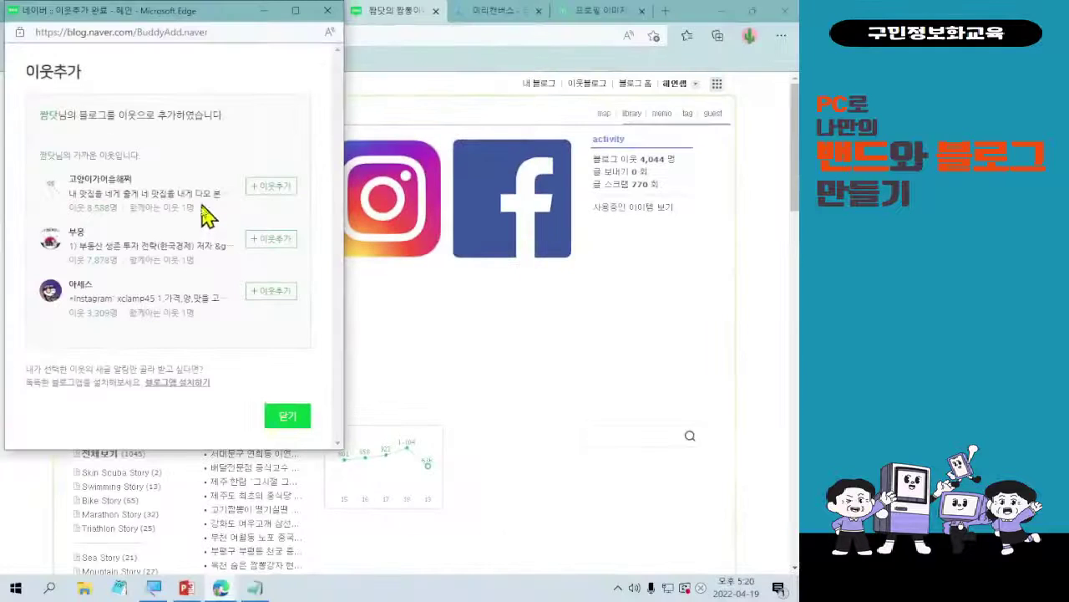
pyautogui.click(288, 426)
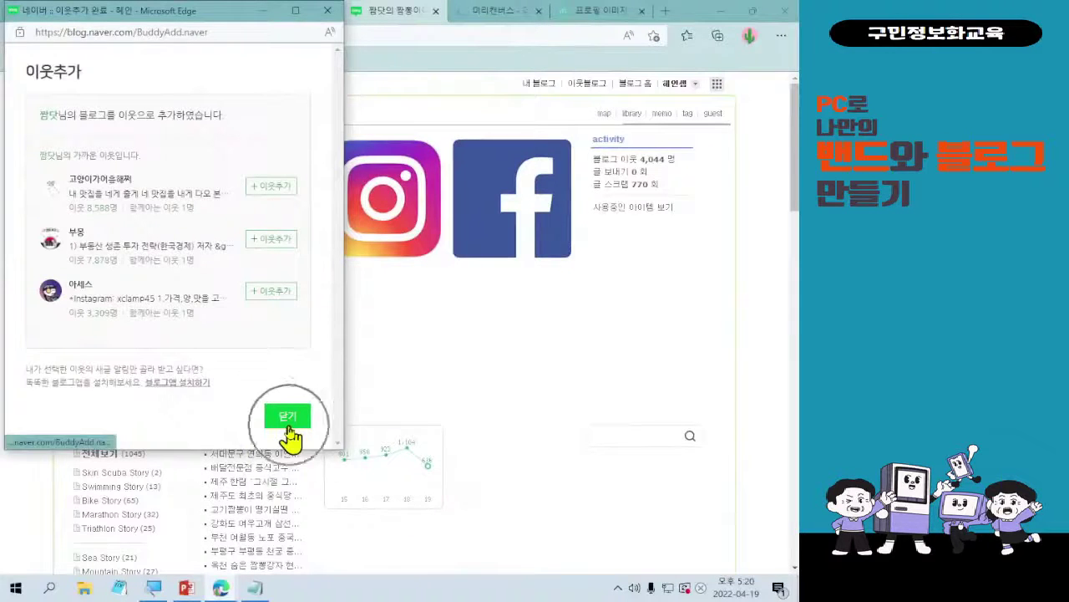
pyautogui.click(288, 426)
pyautogui.click(288, 426)
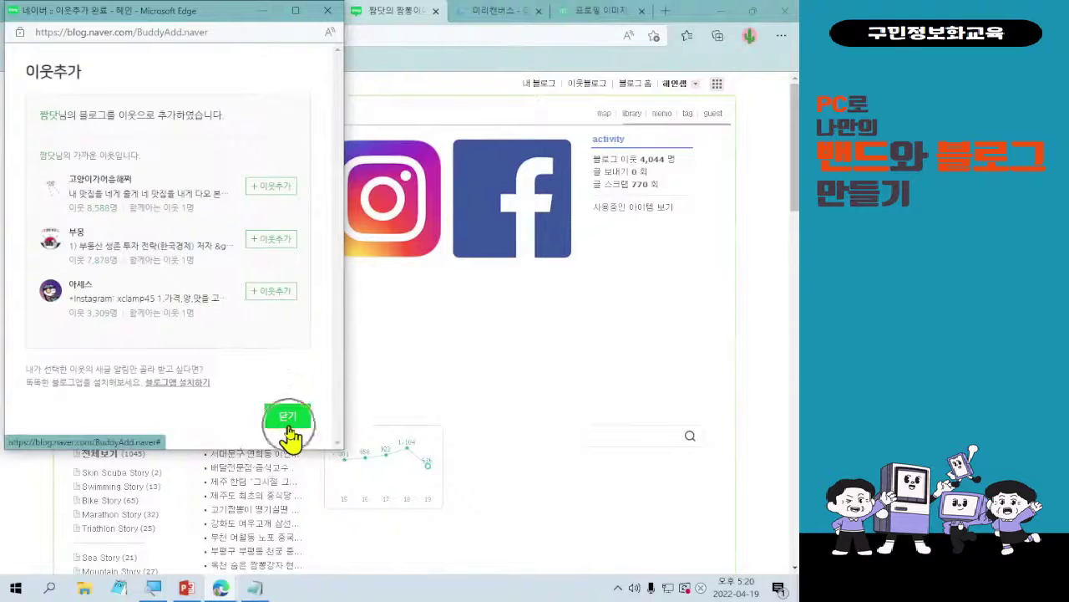
pyautogui.click(288, 426)
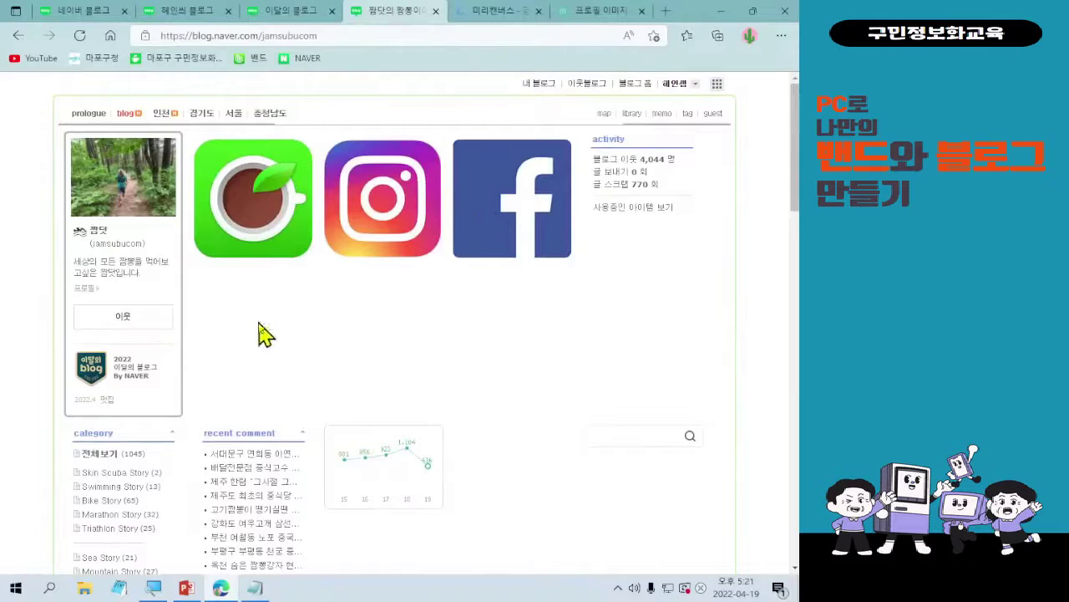
# - Look over the 이달의 블로그, blog home and skin settings tabs, ending on skin settings
pyautogui.scroll(-1, 340, 362)
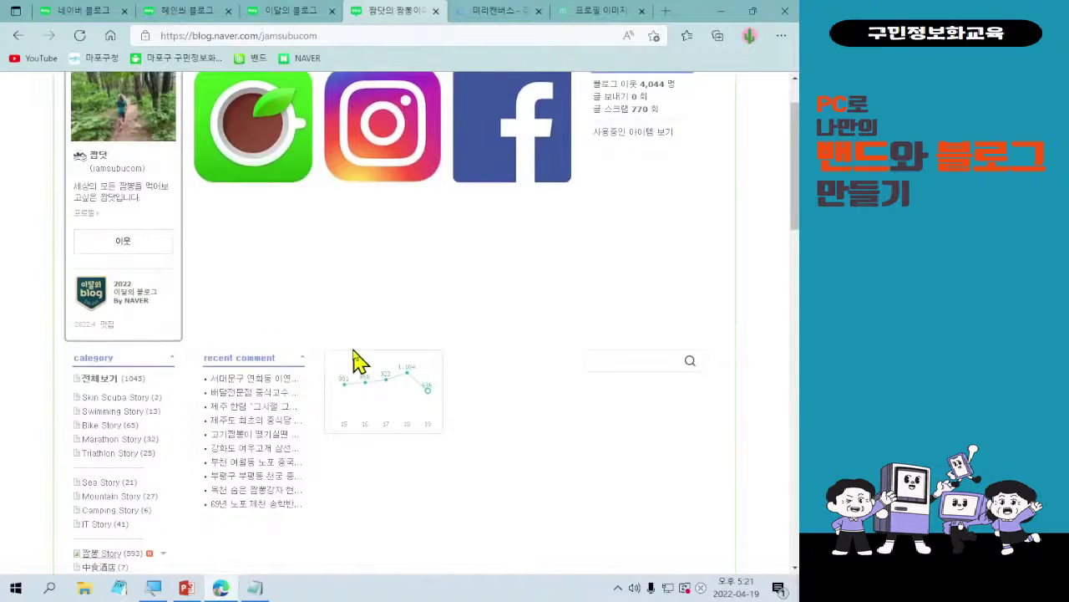
pyautogui.scroll(1, 358, 361)
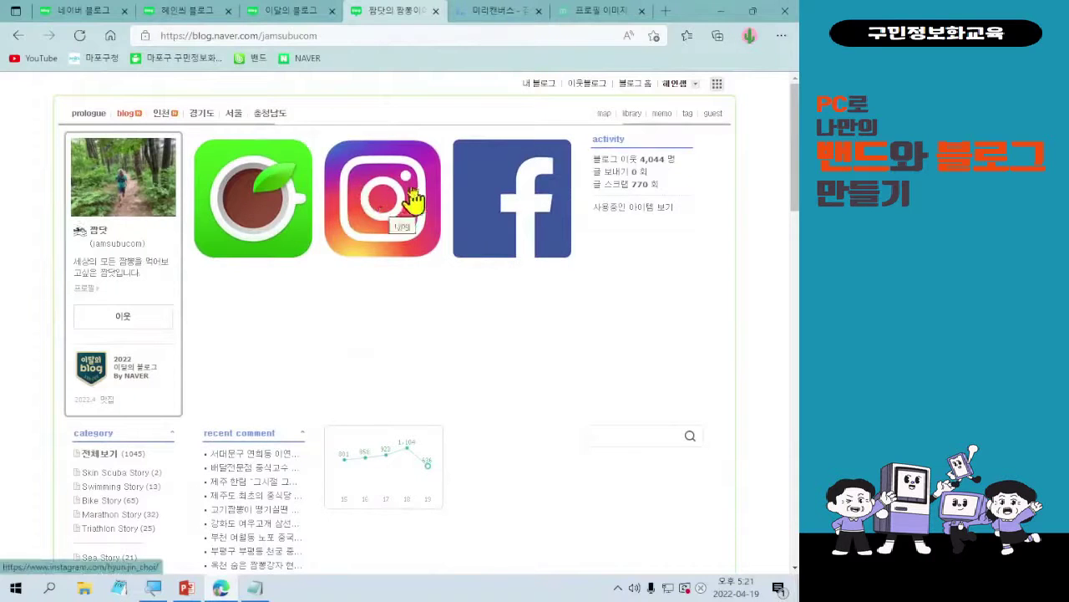
pyautogui.click(270, 11)
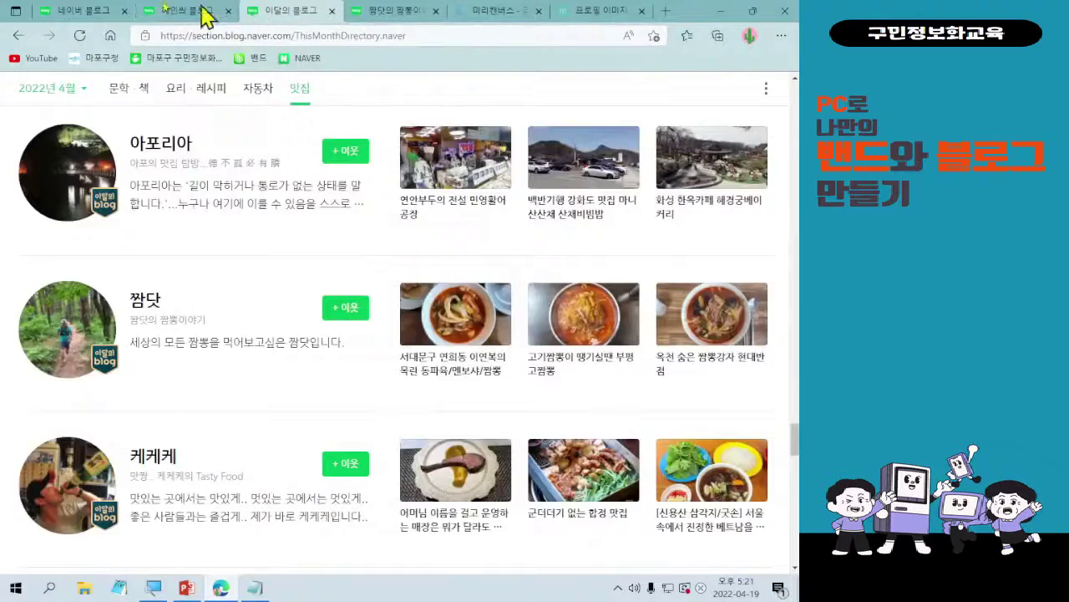
pyautogui.click(201, 11)
pyautogui.click(80, 12)
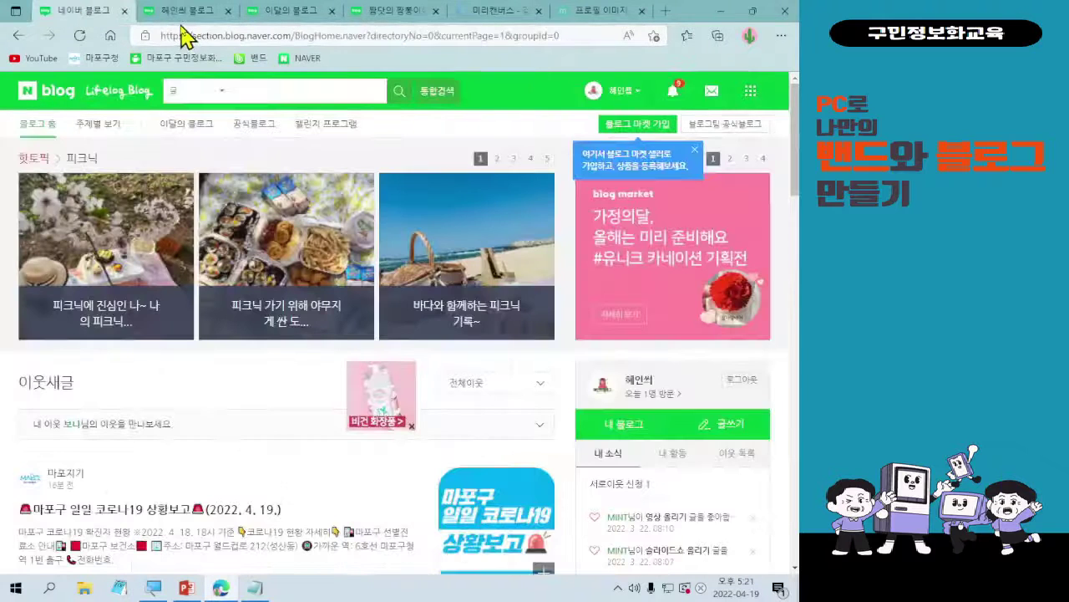
pyautogui.click(186, 13)
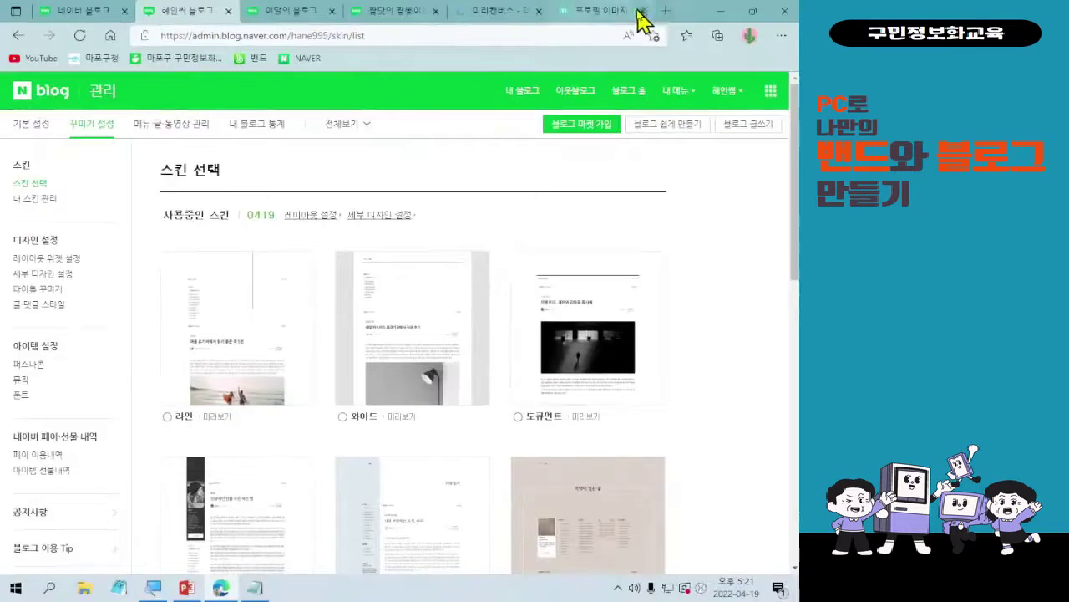
# - Close the 프로필 이미지, 미리캔버스, 이달의 블로그 and other leftover tabs
pyautogui.click(664, 22)
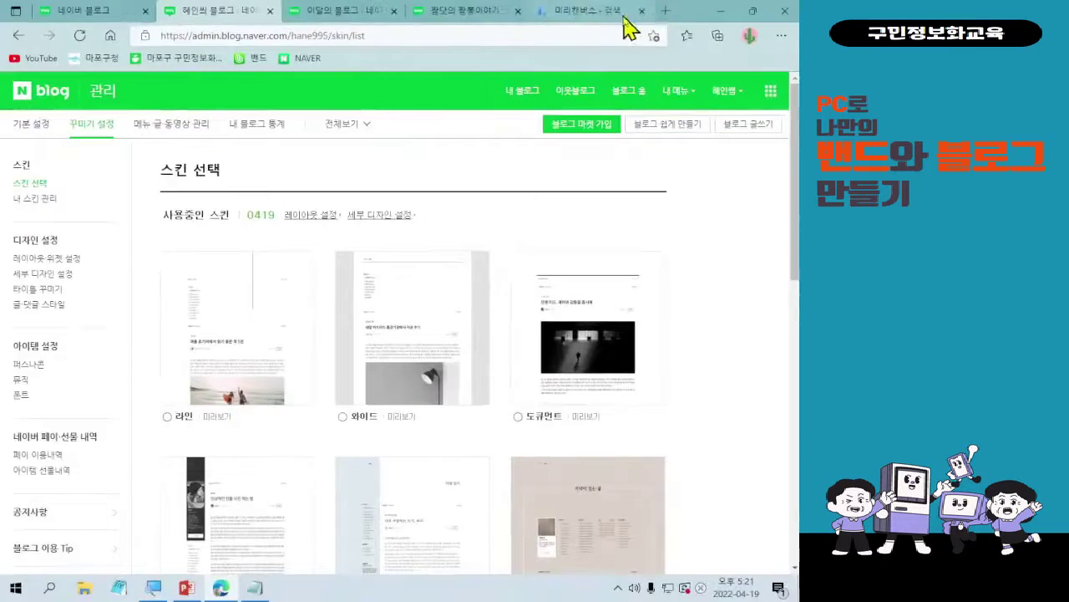
pyautogui.click(641, 12)
pyautogui.click(644, 11)
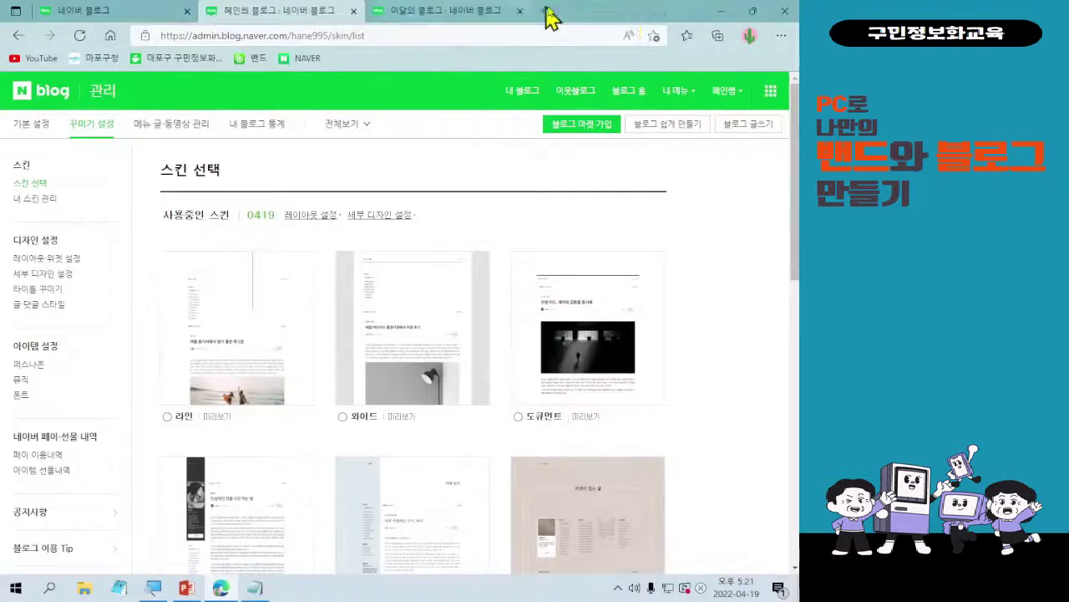
pyautogui.click(519, 11)
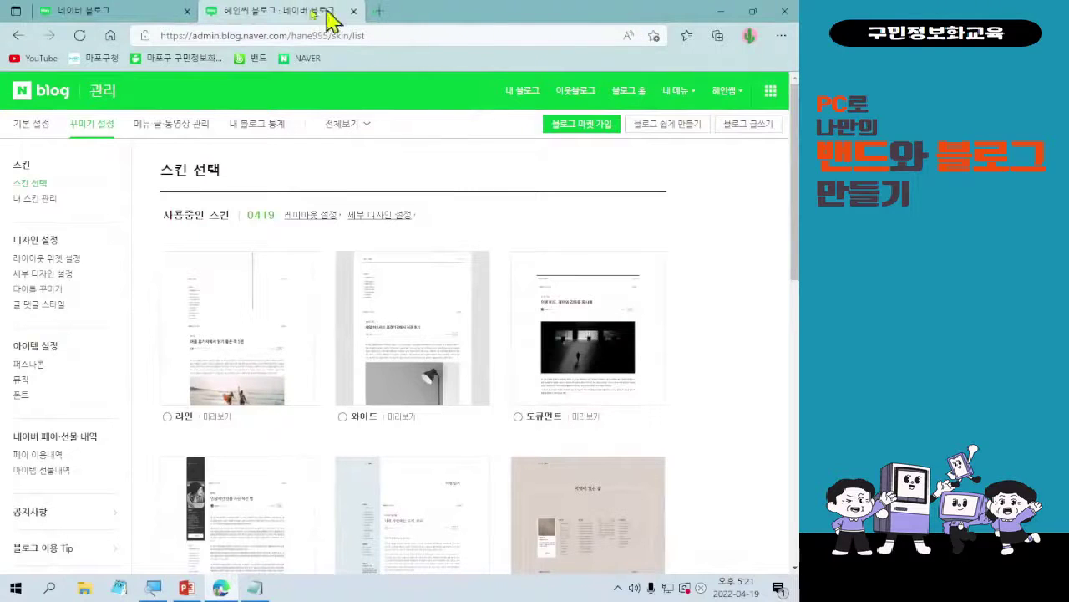
pyautogui.click(187, 11)
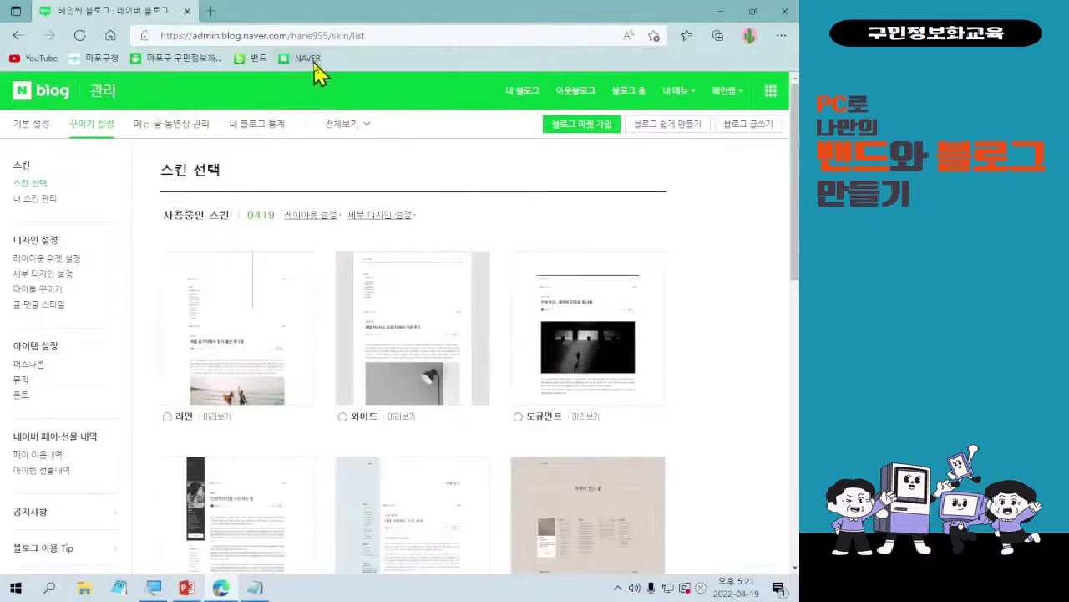
# - Reach the Naver Blog home through the Naver main portal's 블로그 link
pyautogui.click(600, 116)
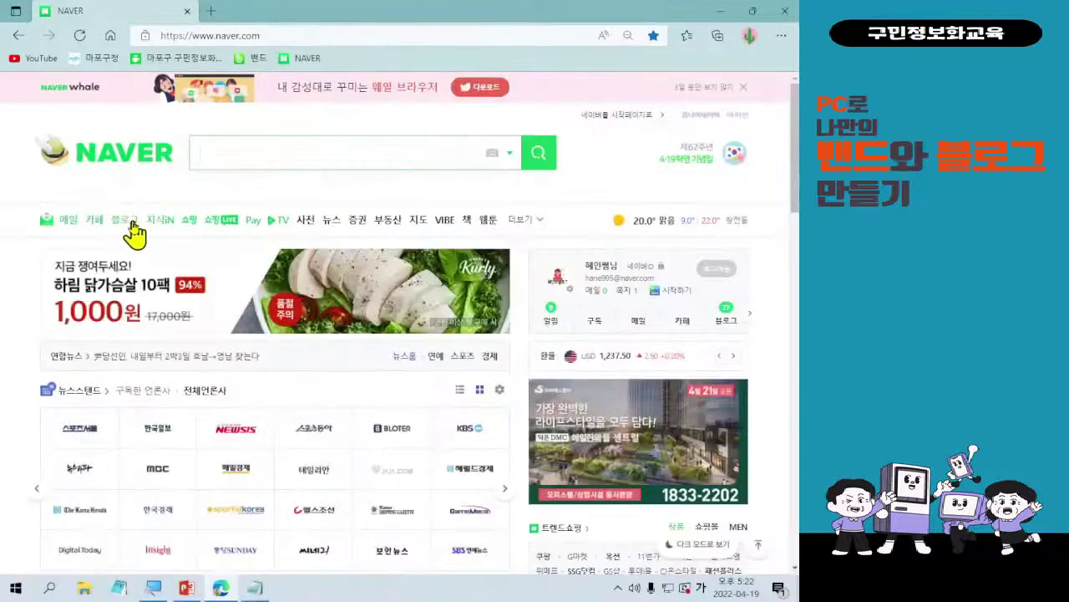
pyautogui.click(251, 439)
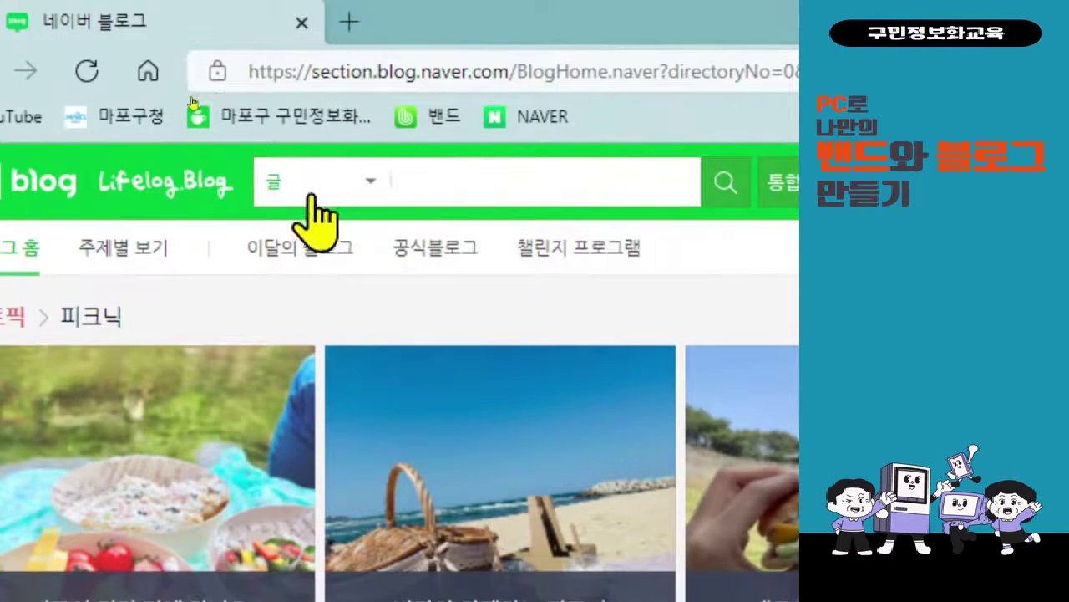
# - Set the search category dropdown to 블로그 instead of posts
pyautogui.click(368, 182)
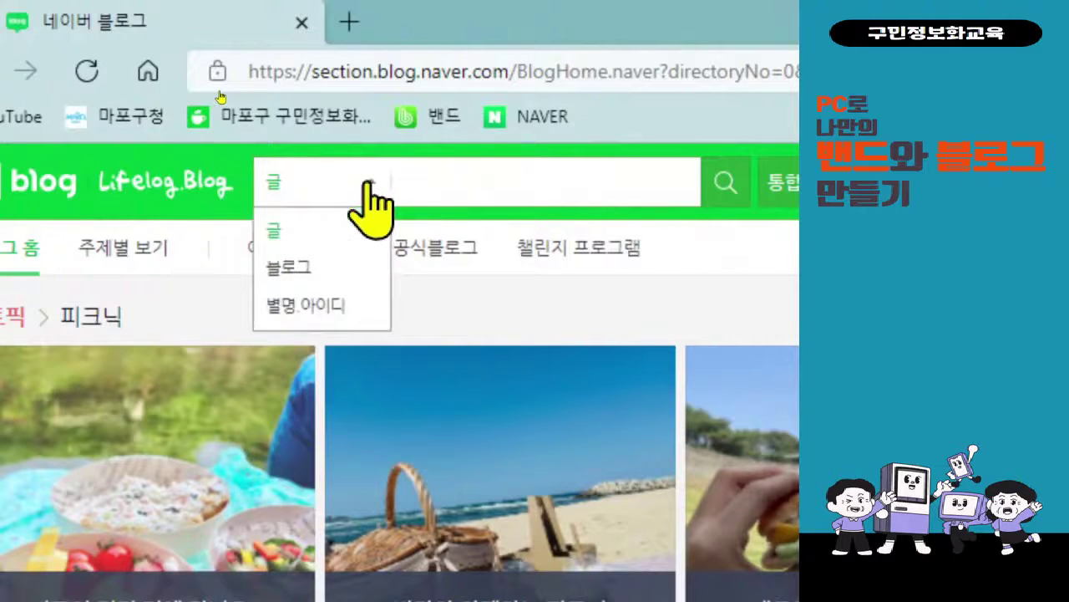
pyautogui.click(332, 271)
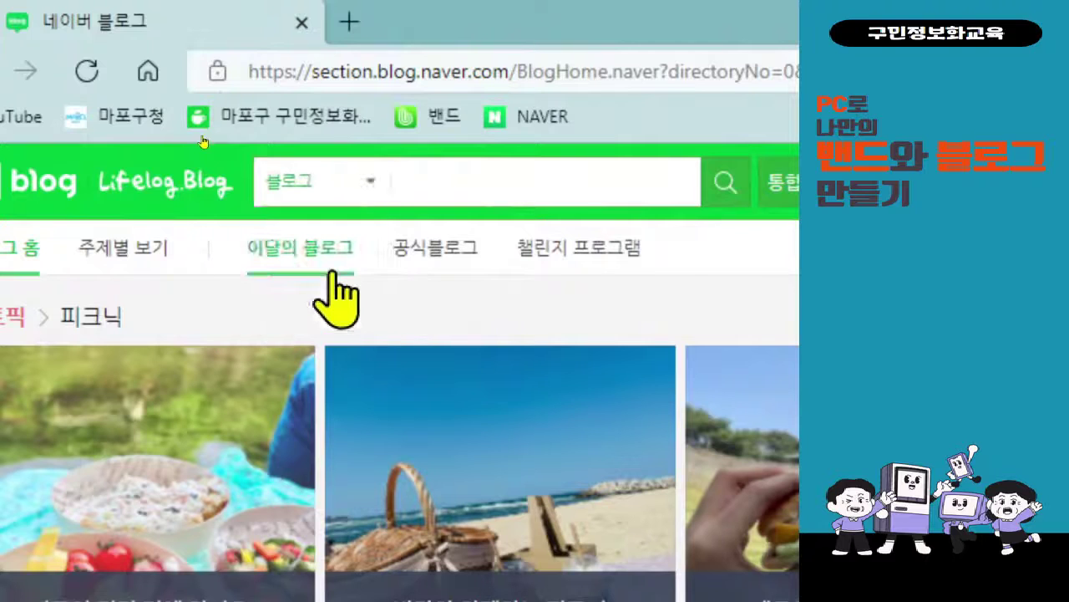
pyautogui.click(355, 187)
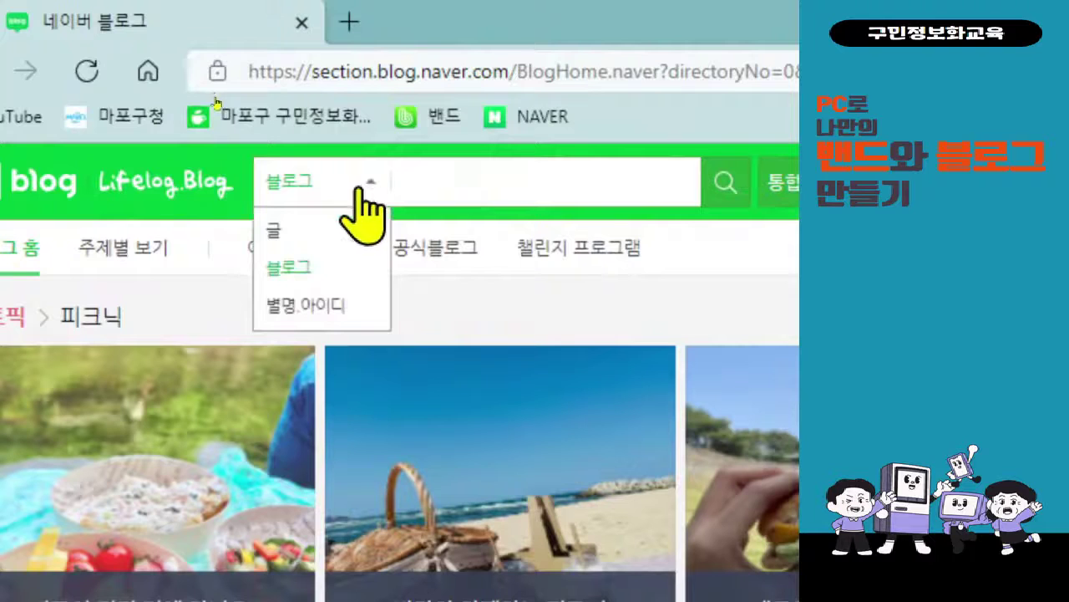
pyautogui.click(354, 284)
# - Search blogs for 마포지기 and view the 블로그 results tab listing 12 matches
pyautogui.click(452, 173)
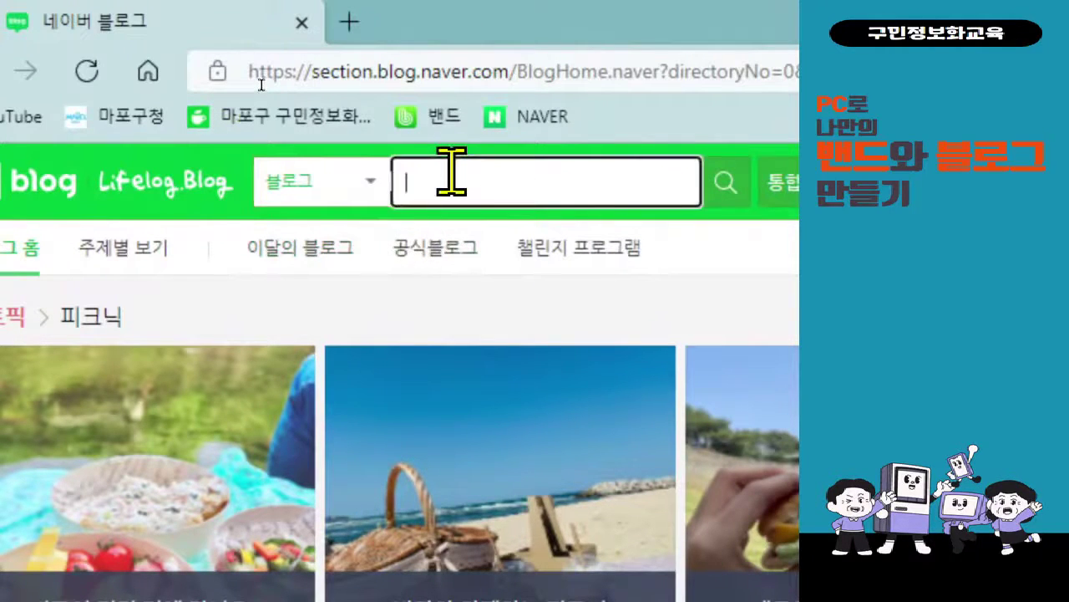
pyautogui.write('매포지기')
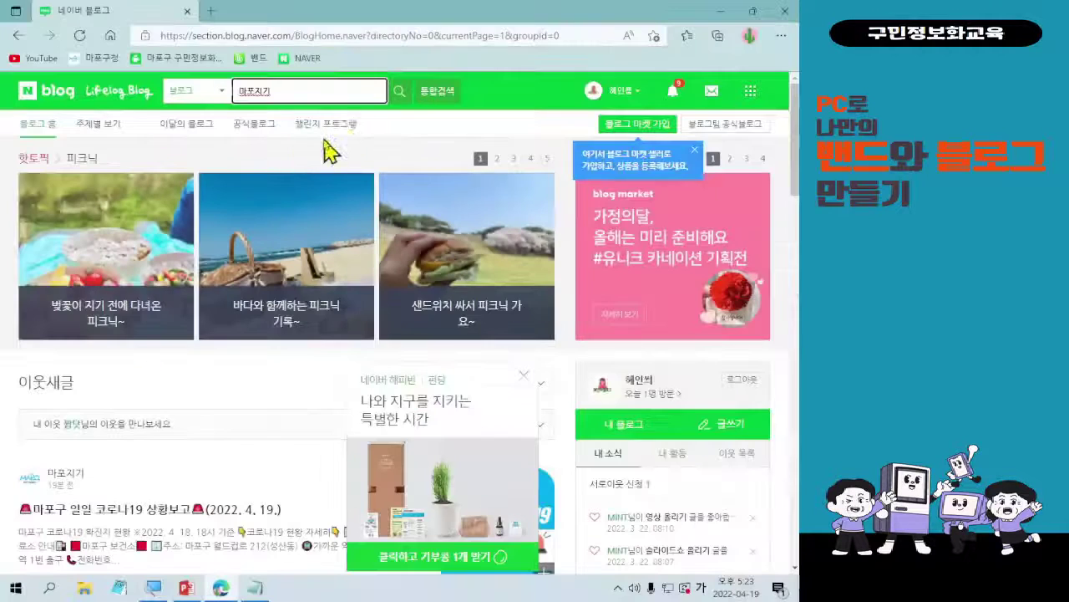
pyautogui.click(398, 92)
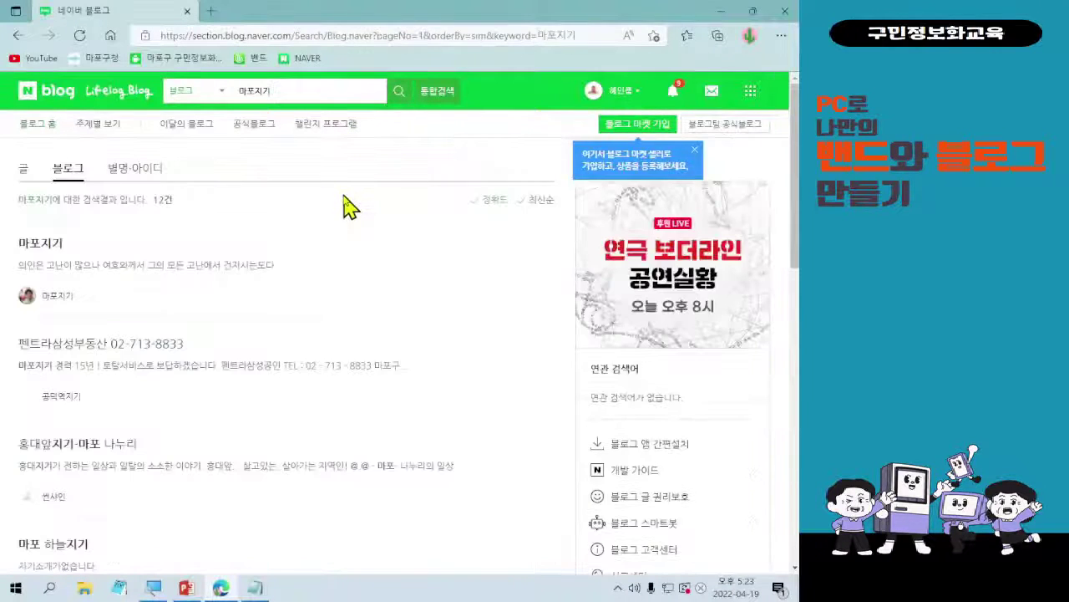
pyautogui.click(127, 176)
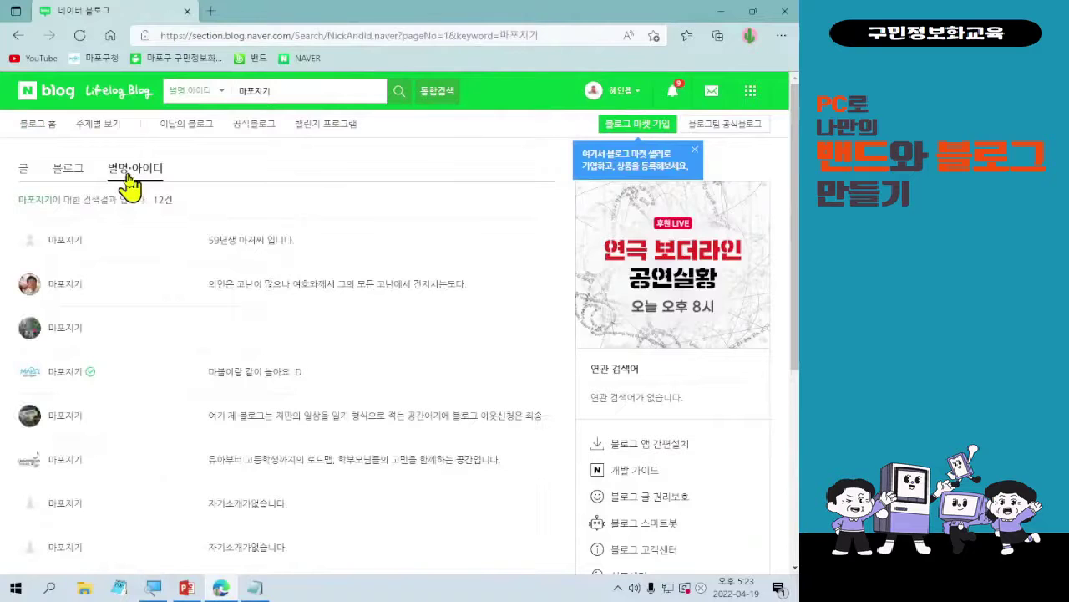
pyautogui.click(67, 175)
pyautogui.scroll(-3, 127, 330)
pyautogui.scroll(3, 155, 322)
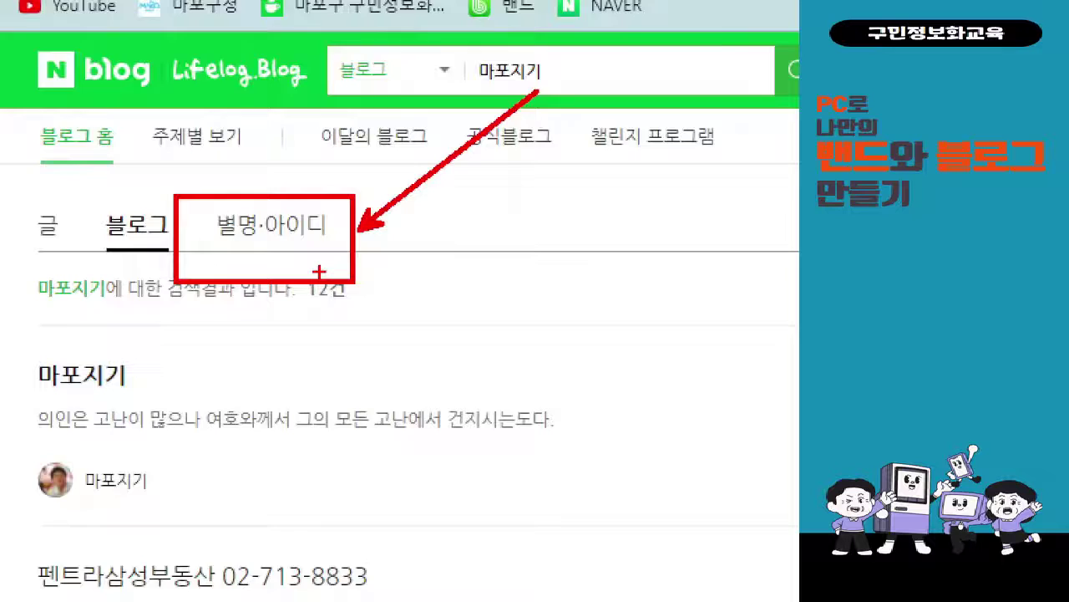
# - Show the 별명·아이디 results, including the verified 마포지기 blog '마블이랑 같이 놀아요 :D'
pyautogui.click(311, 224)
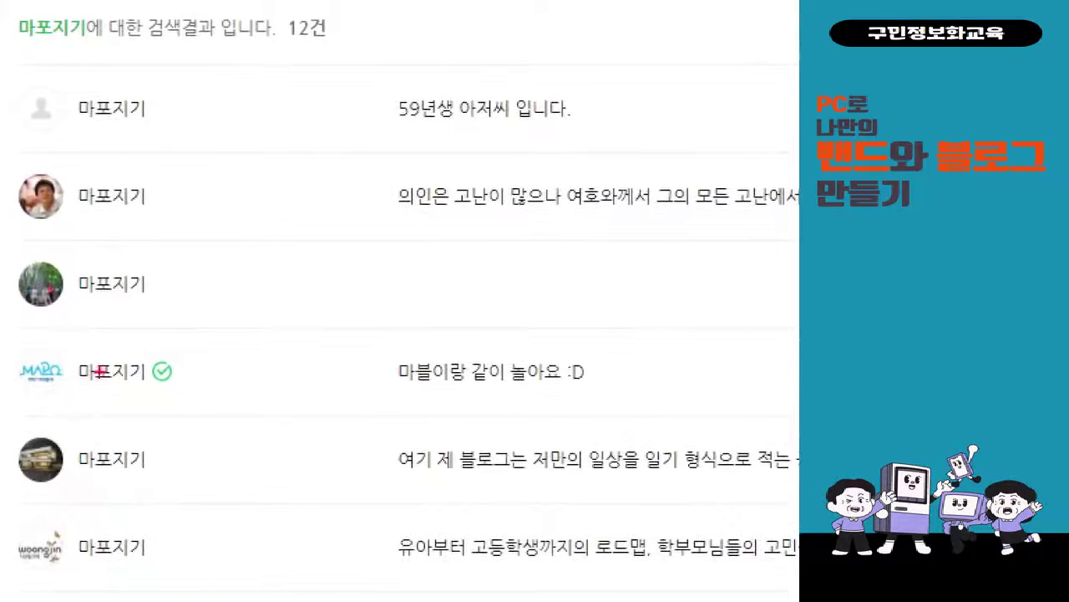
pyautogui.moveTo(16, 326); pyautogui.dragTo(653, 412)
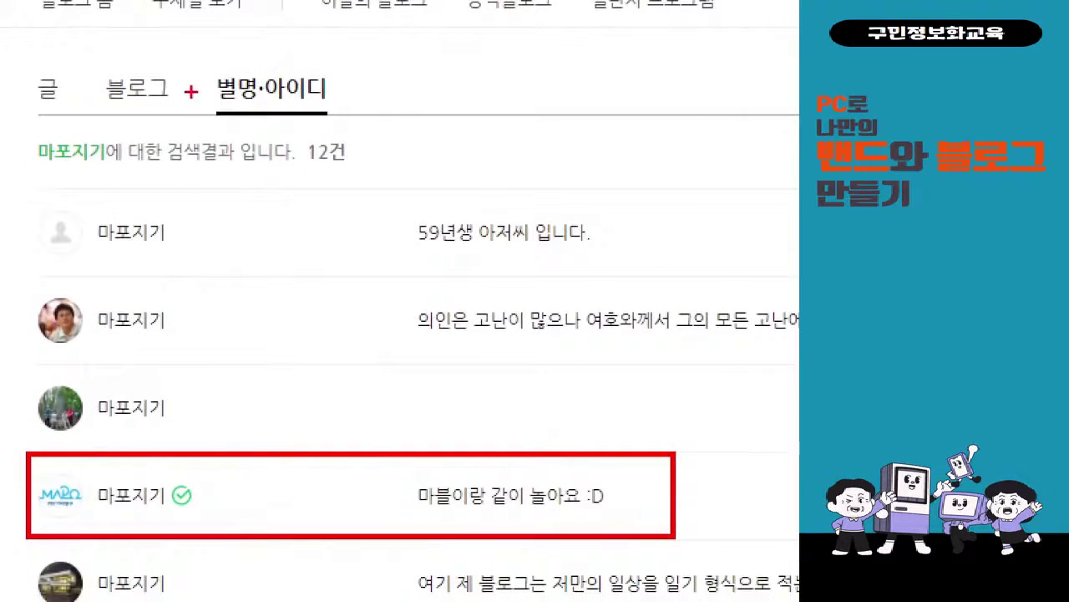
pyautogui.moveTo(196, 63); pyautogui.dragTo(382, 115)
pyautogui.moveTo(184, 468)
pyautogui.mouseDown()
pyautogui.moveTo(269, 135)
pyautogui.moveTo(305, 117)
pyautogui.mouseUp()
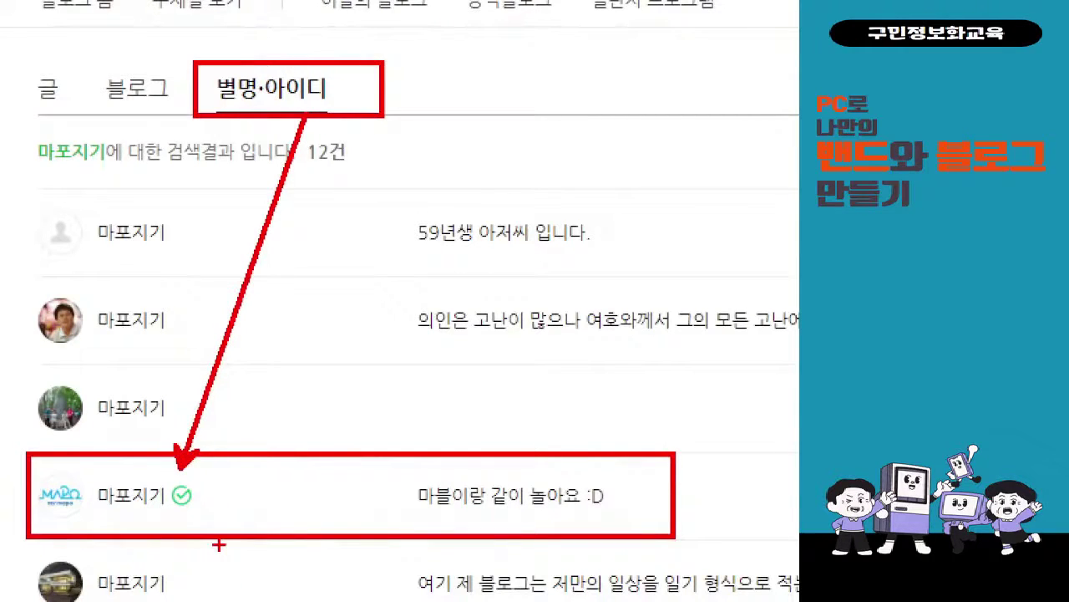
pyautogui.press('Escape')
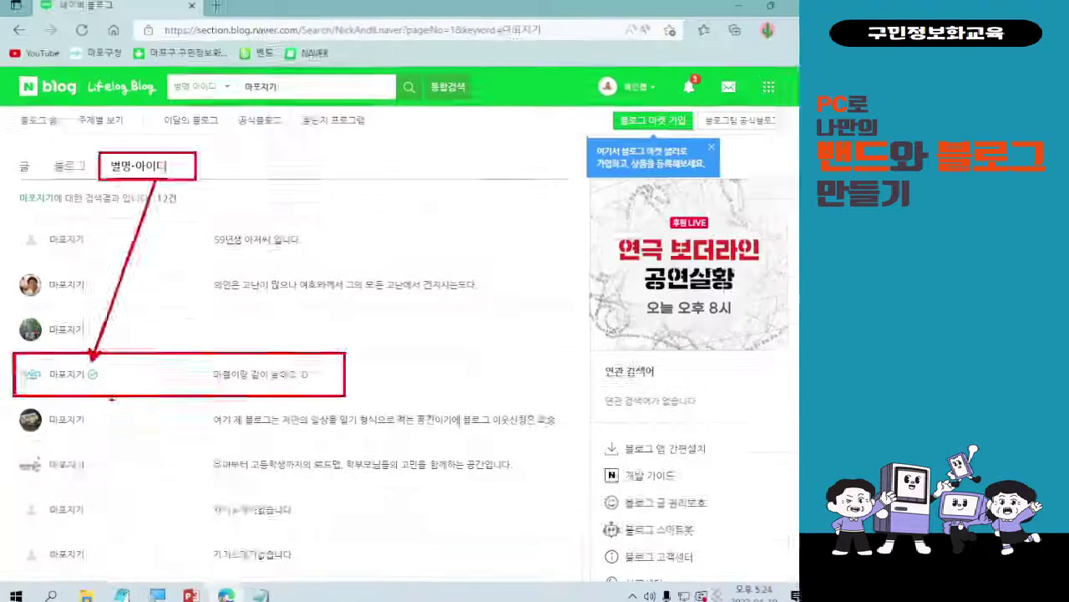
# - Open the verified 마포구청 official blog and bring its profile card with the 이웃 button into view
pyautogui.click(66, 371)
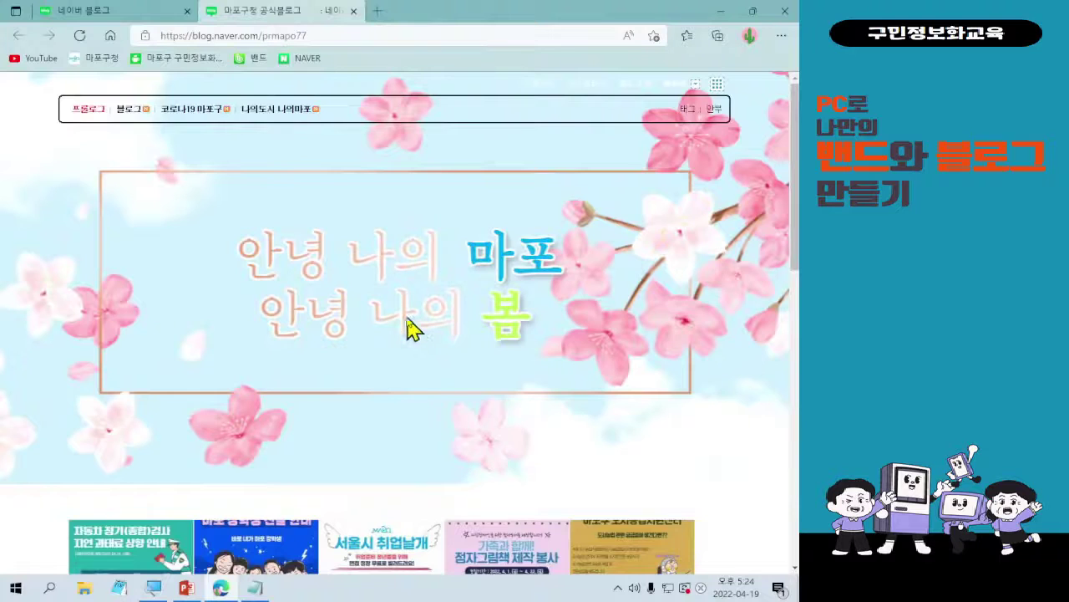
pyautogui.scroll(-15, 410, 329)
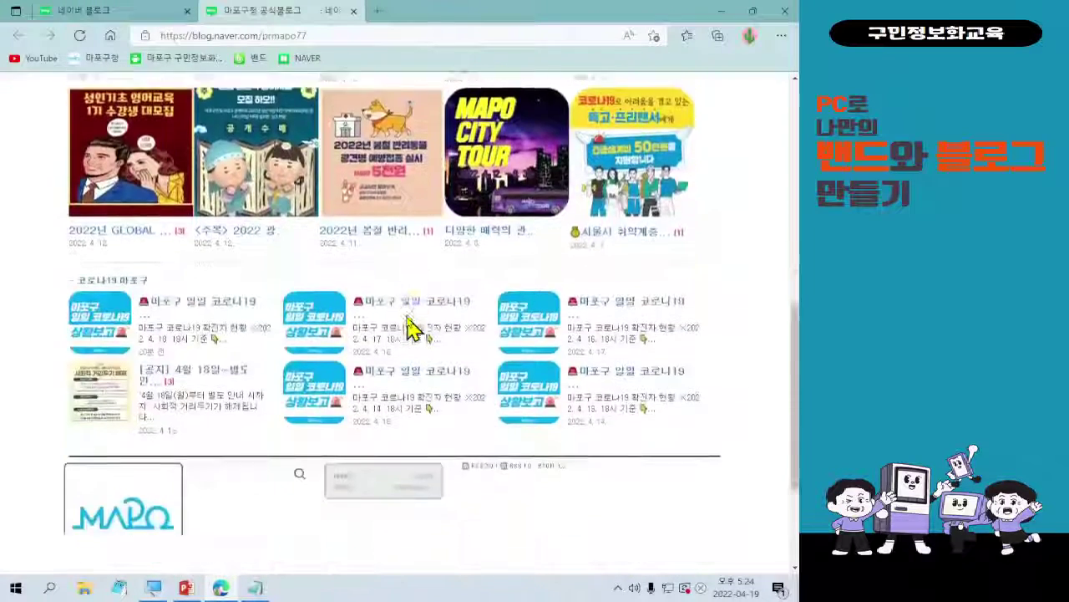
pyautogui.hotkey('ctrl', '1')
pyautogui.click(73, 473)
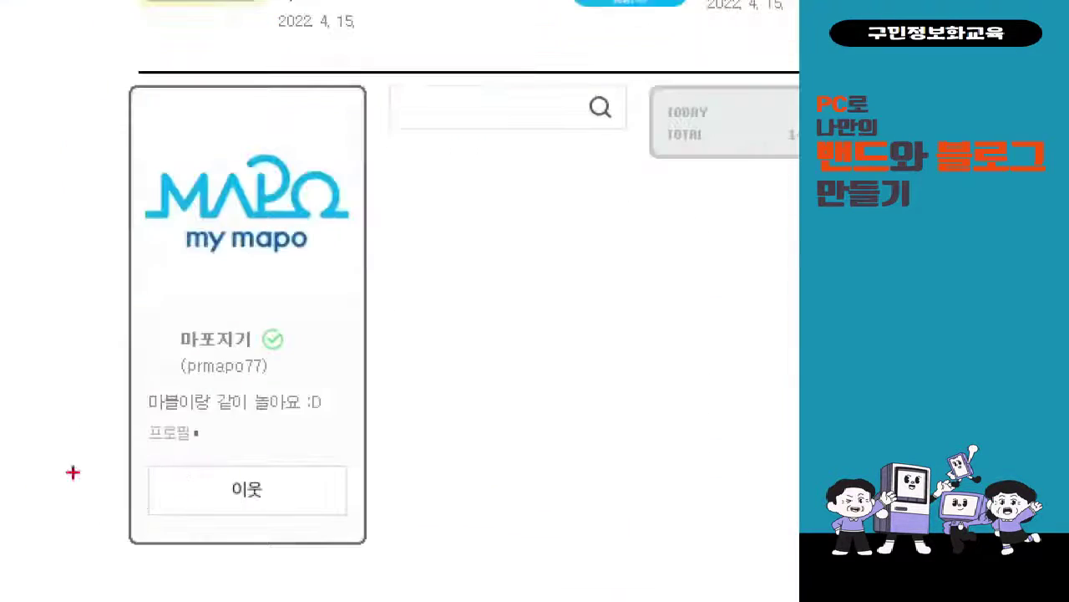
pyautogui.moveTo(127, 461); pyautogui.dragTo(392, 533)
pyautogui.moveTo(397, 488)
pyautogui.mouseDown()
pyautogui.moveTo(585, 406)
pyautogui.moveTo(617, 405)
pyautogui.mouseUp()
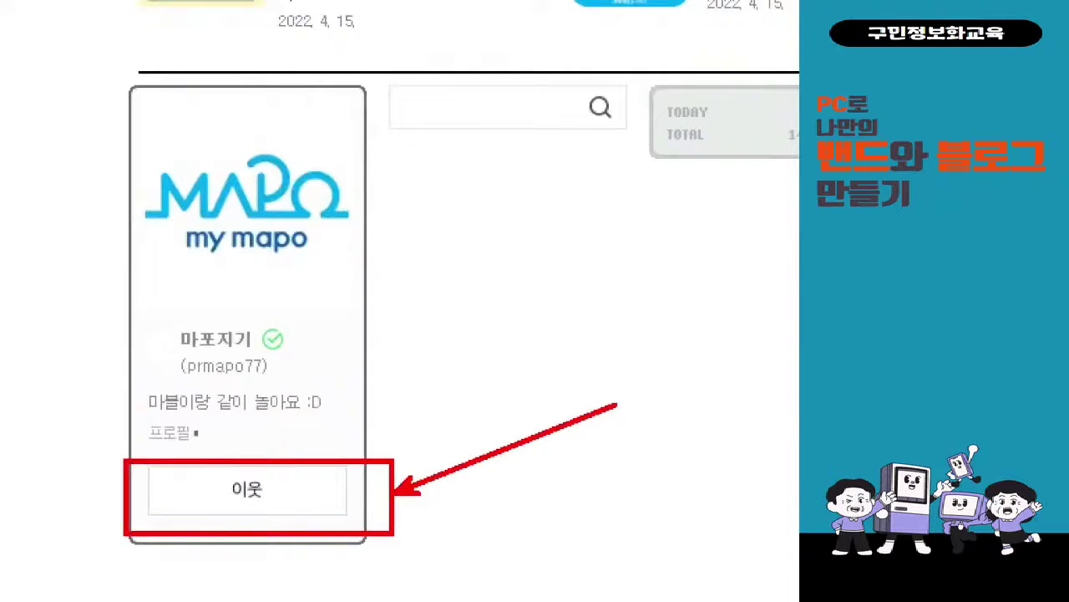